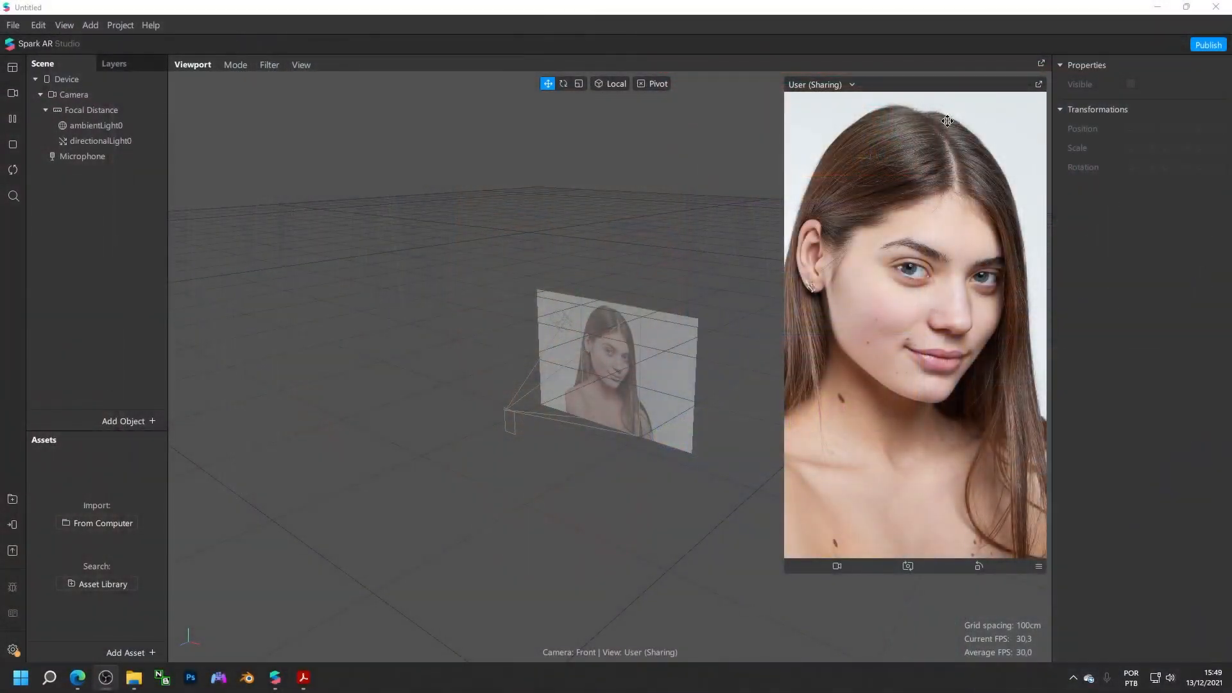
Try out a texture extraction on the camera and remove it, and add a Person segmentation to the camera
left_click(132, 94)
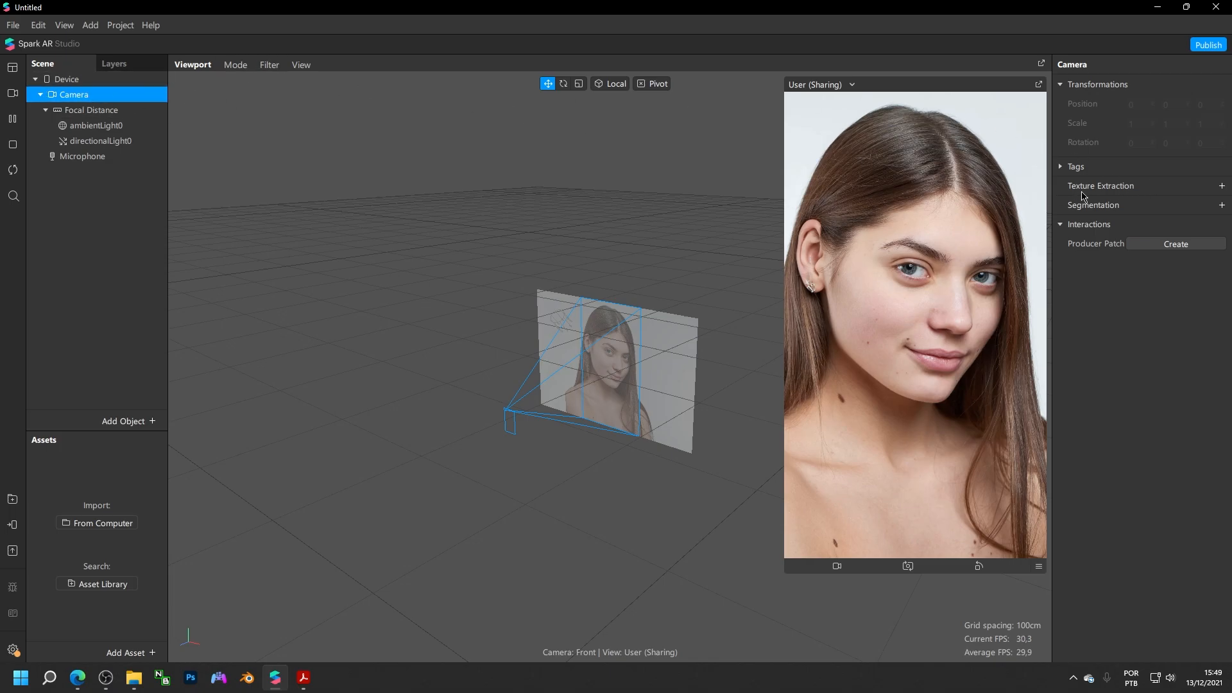
left_click(1221, 186)
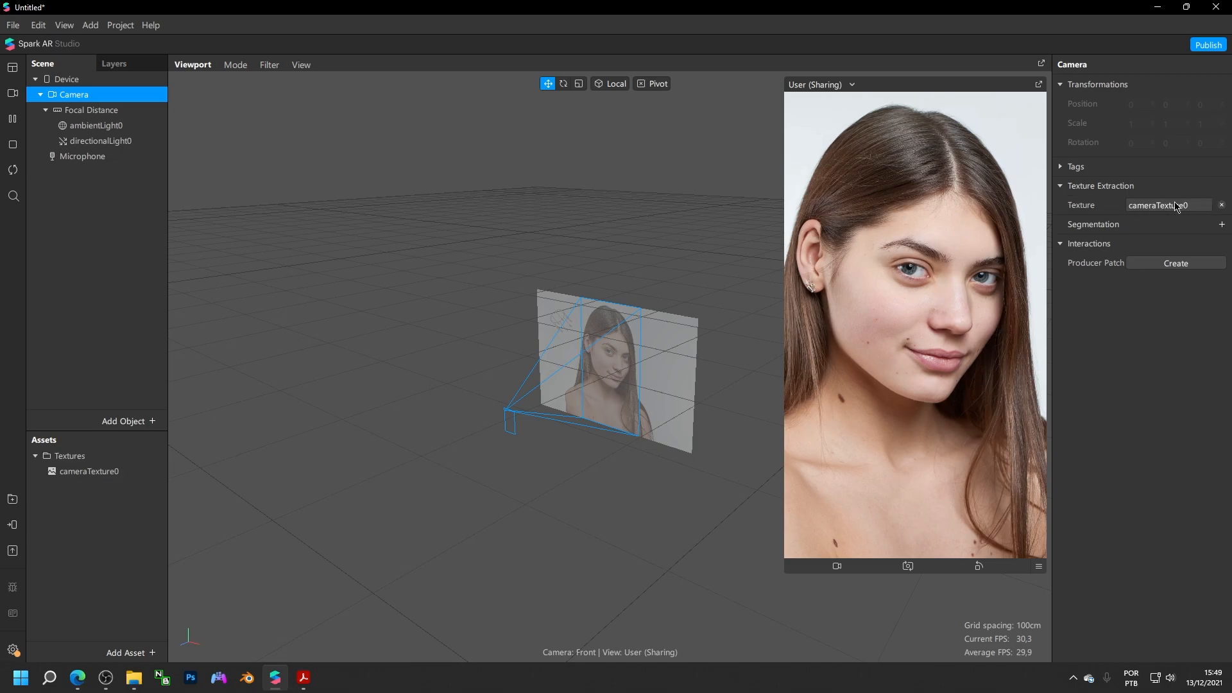
left_click(1221, 205)
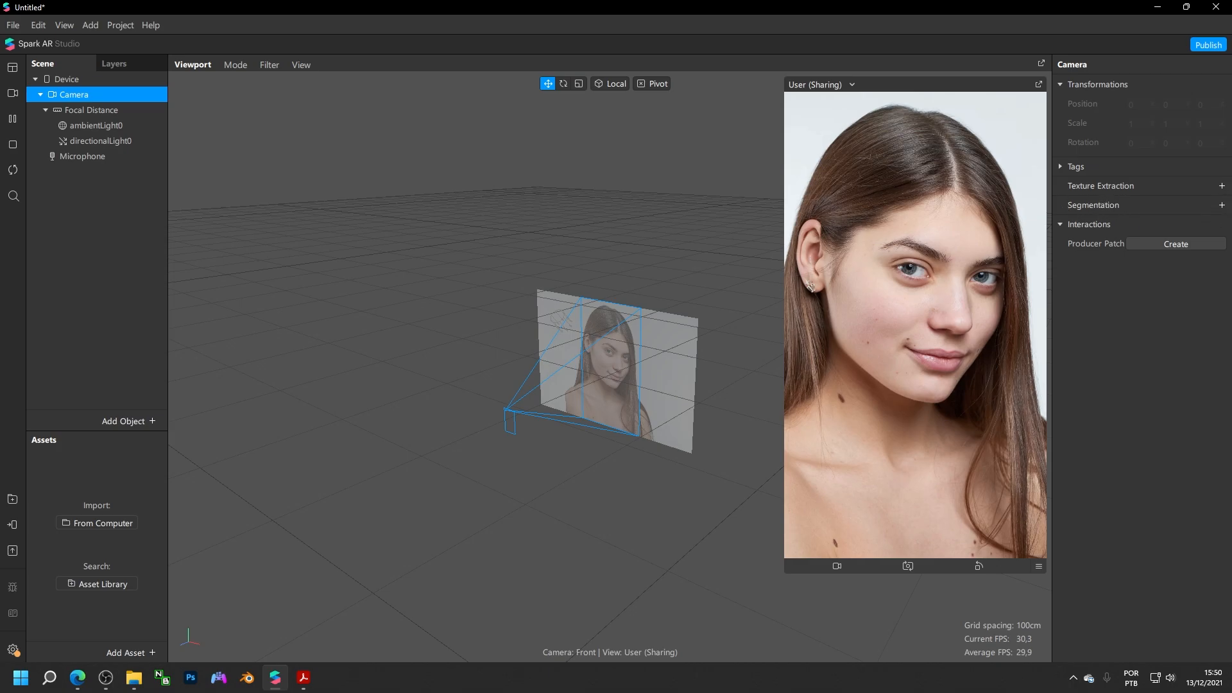
left_click(1222, 206)
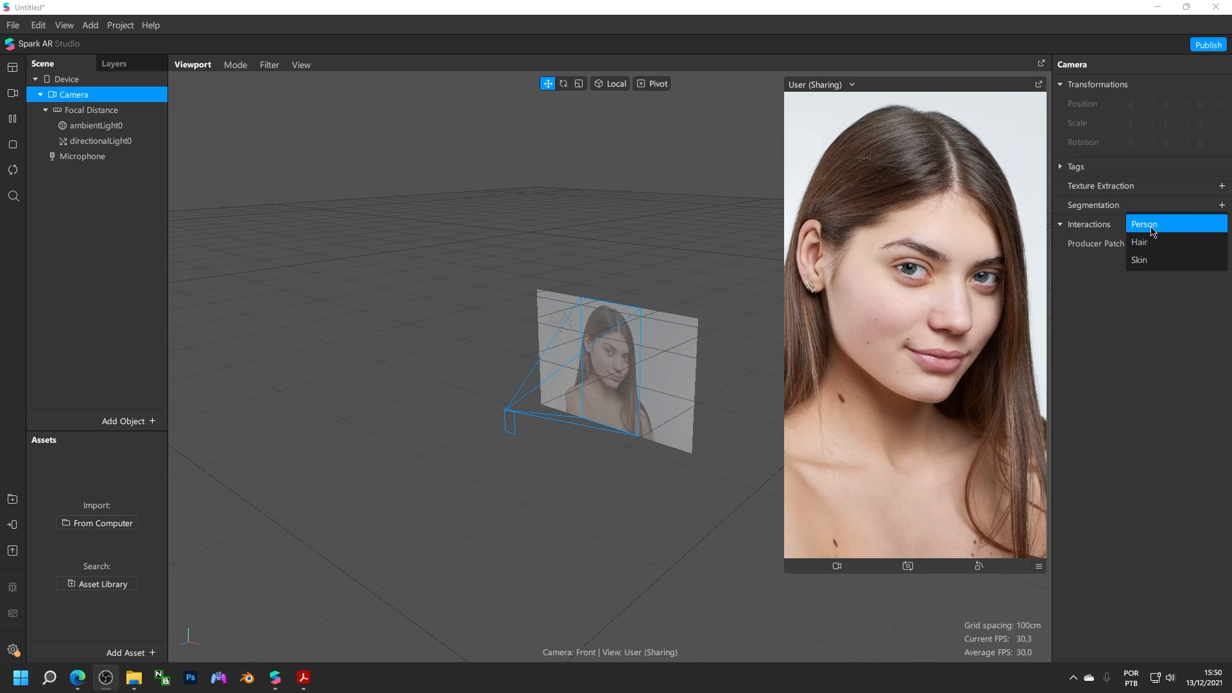
left_click(1173, 231)
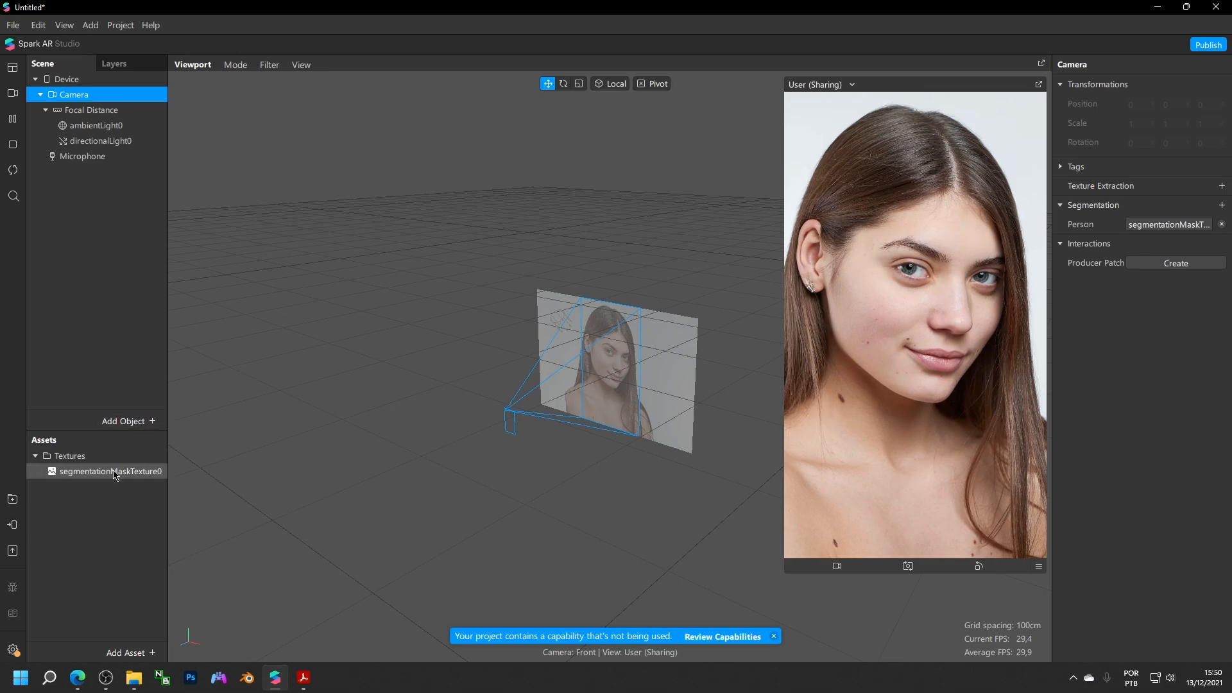
Inspect the properties of the new segmentation mask texture and dismiss the unused-capability notice
left_click(159, 474)
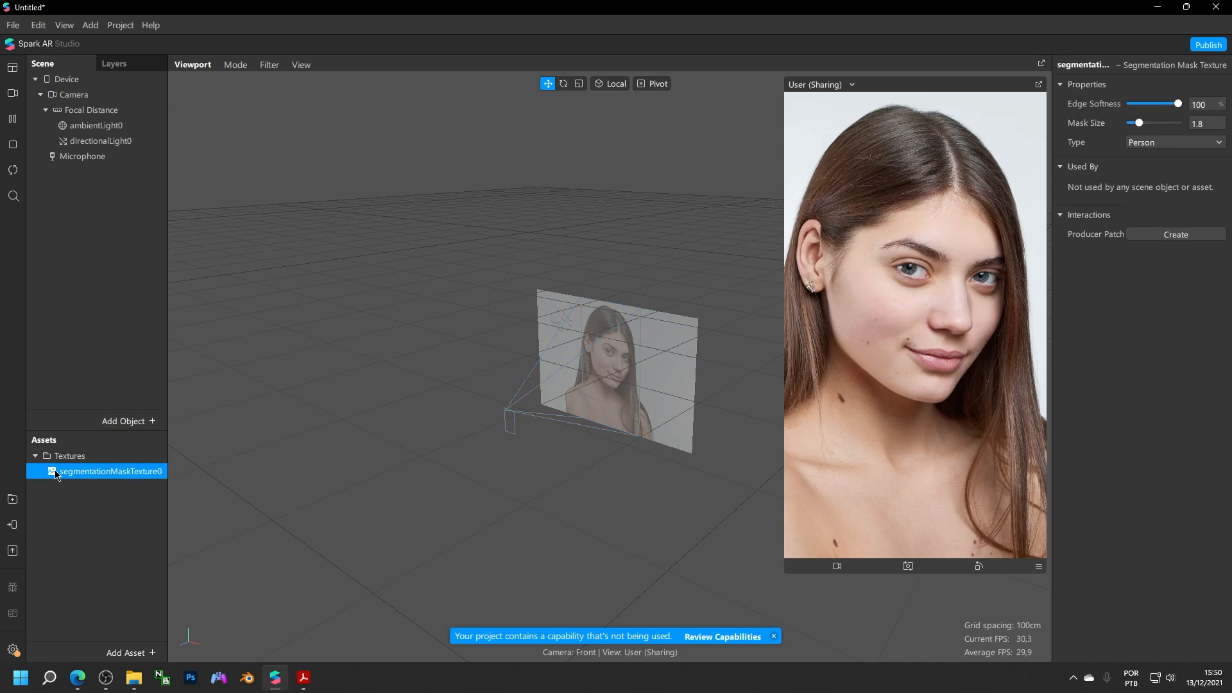
left_click(57, 458)
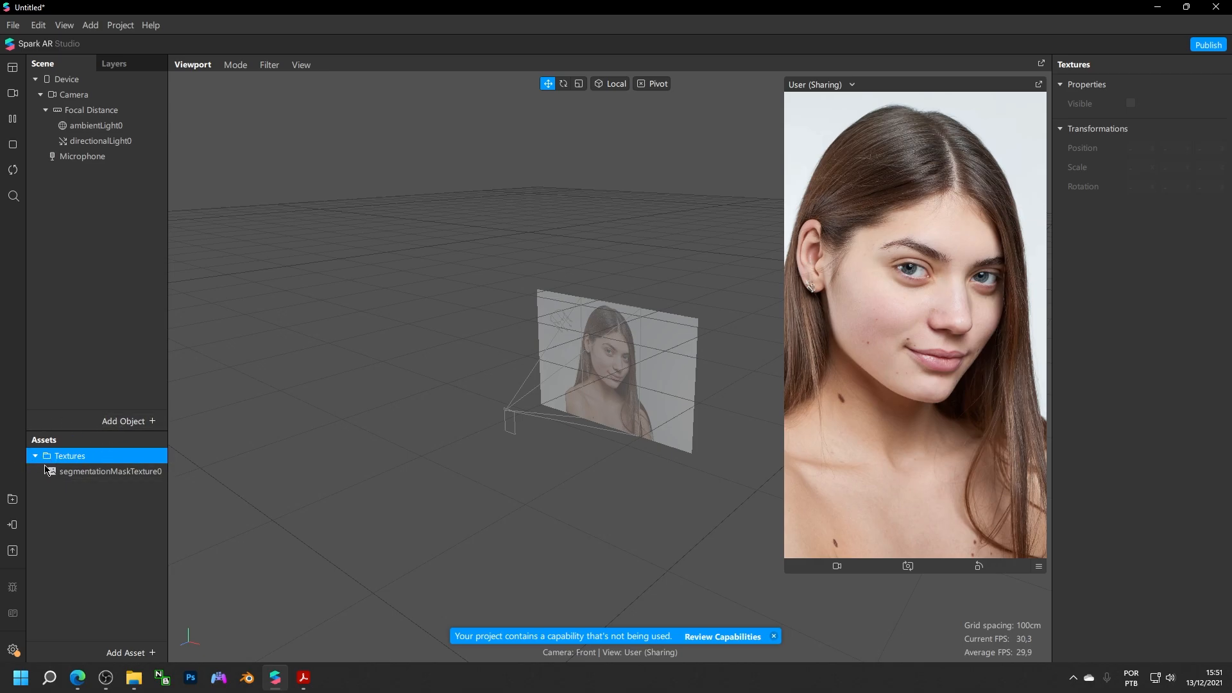
left_click(82, 475)
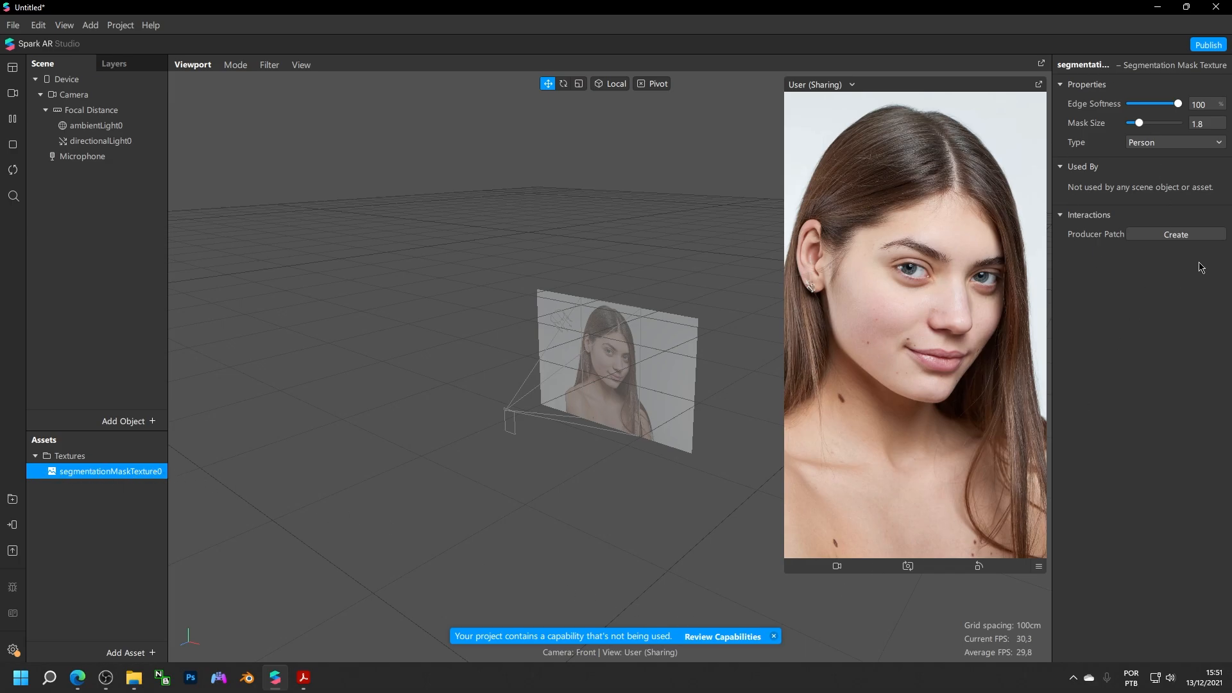
left_click(775, 636)
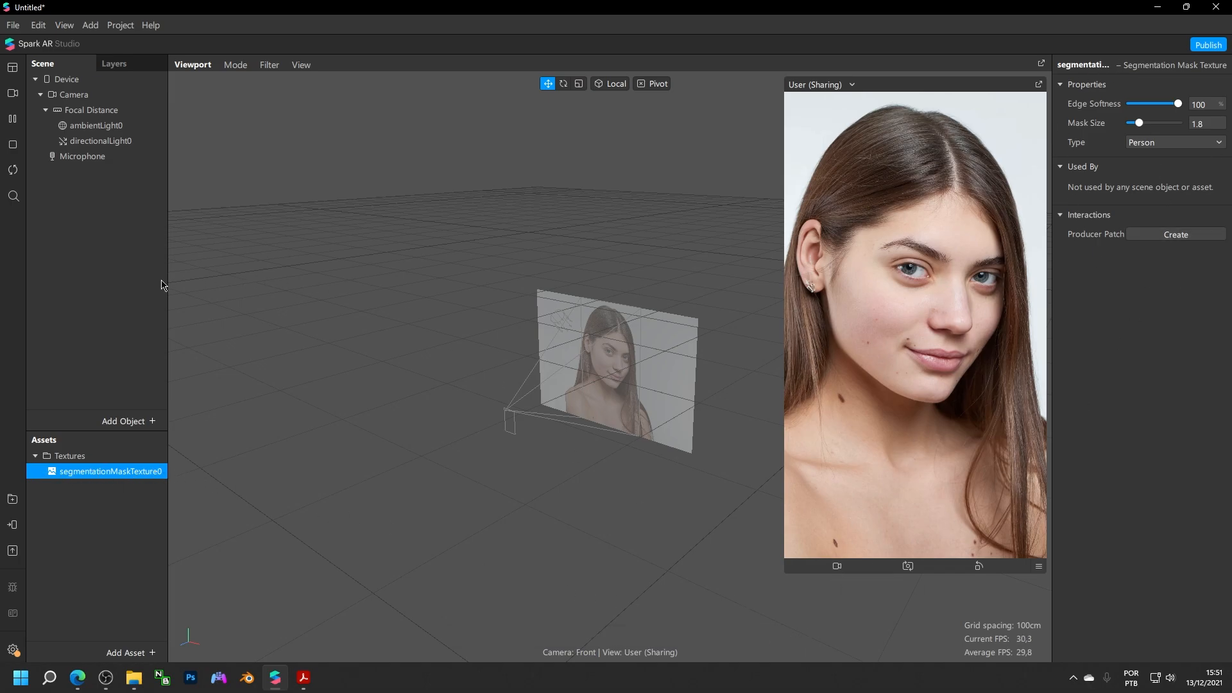
Add a canvas to the scene and a rectangle inside it
right_click(98, 226)
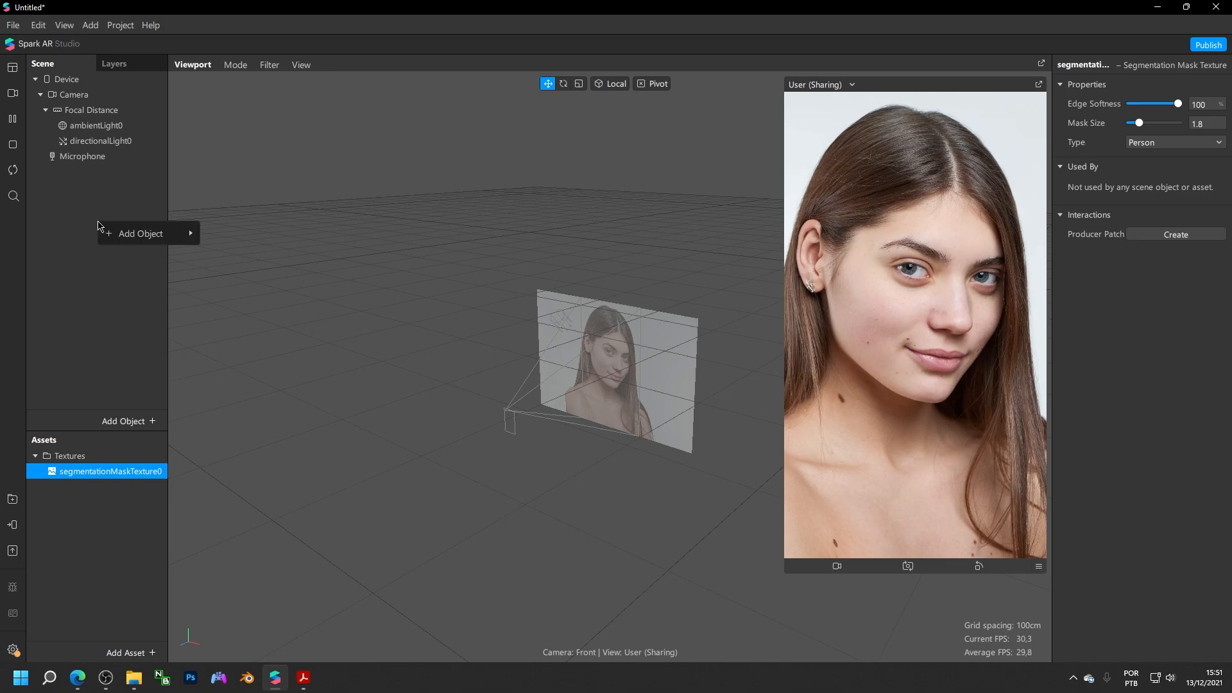
mouse_move(118, 233)
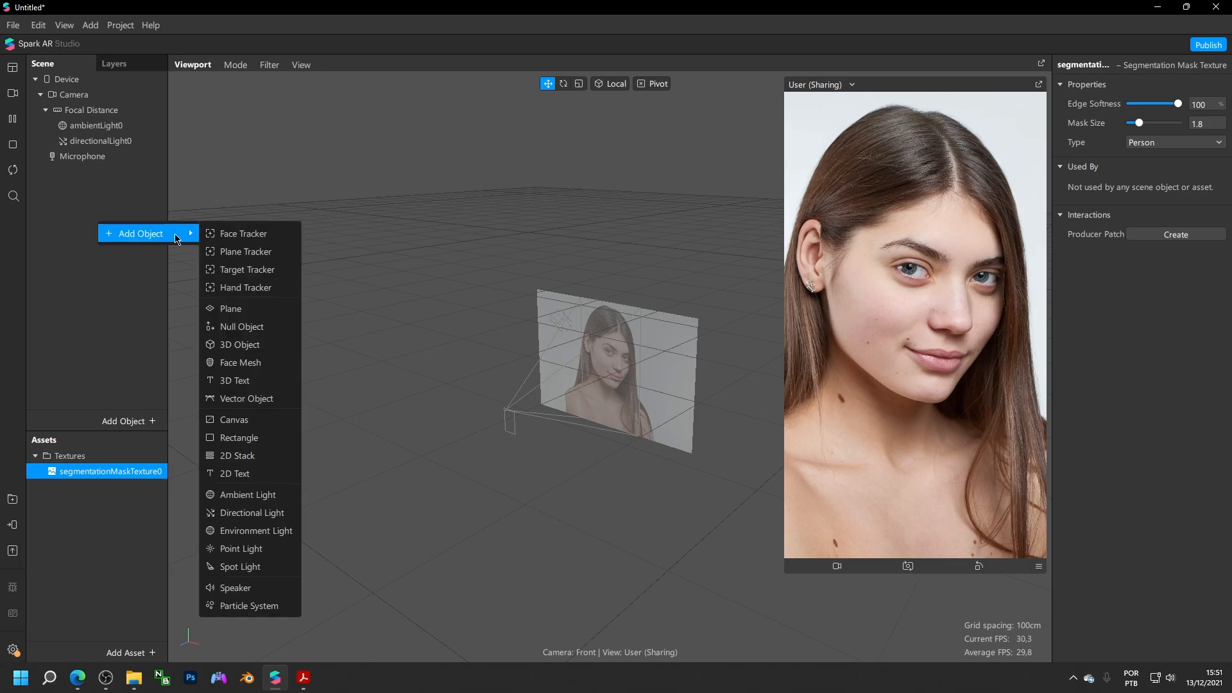
left_click(239, 421)
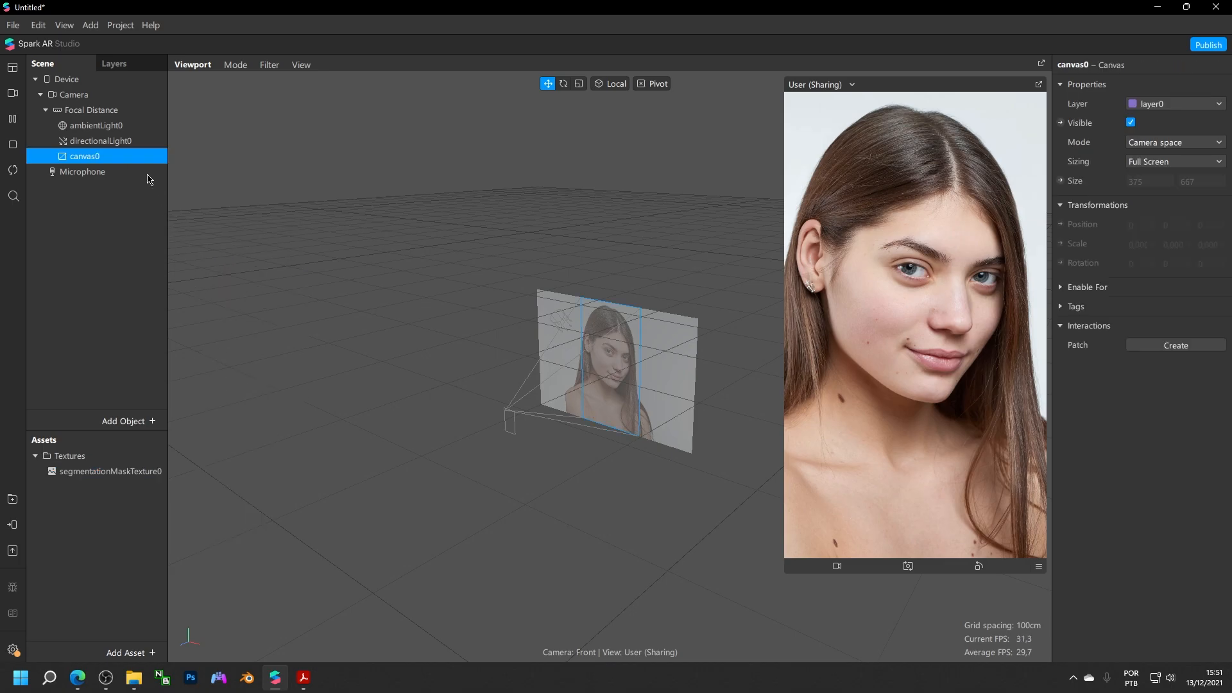
right_click(78, 160)
mouse_move(137, 172)
left_click(212, 372)
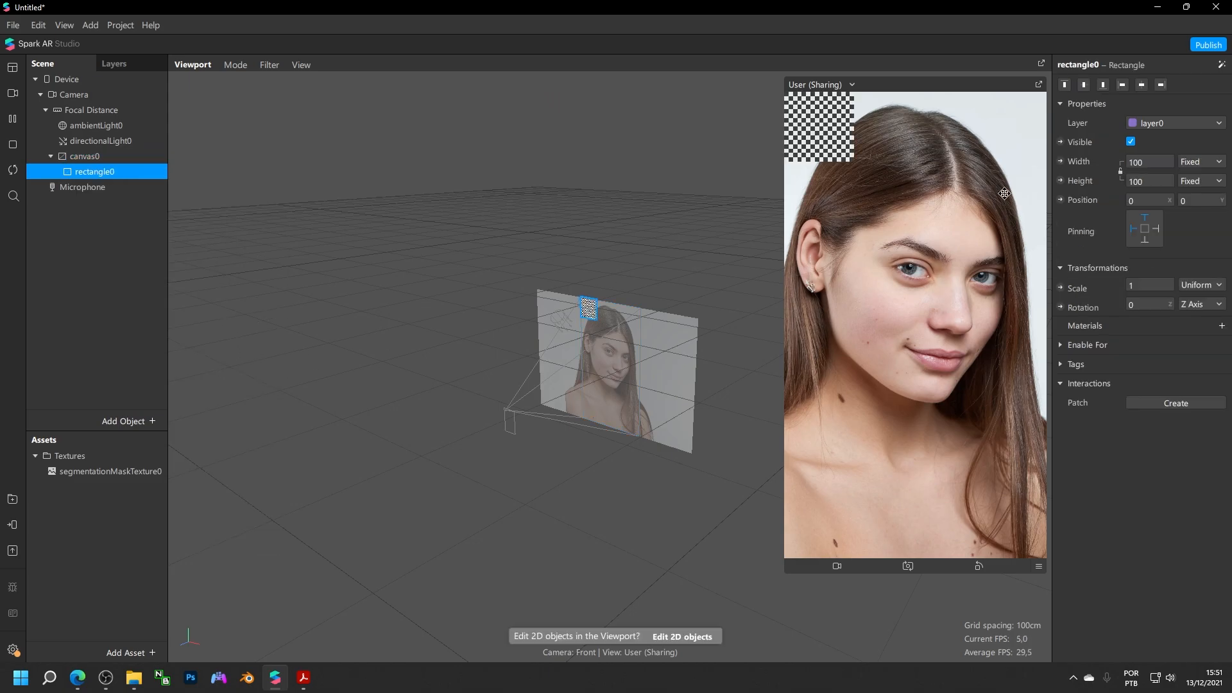
Make the rectangle fill the full width and height of the canvas
left_click(1142, 162)
left_click(1149, 182)
left_click(1155, 182)
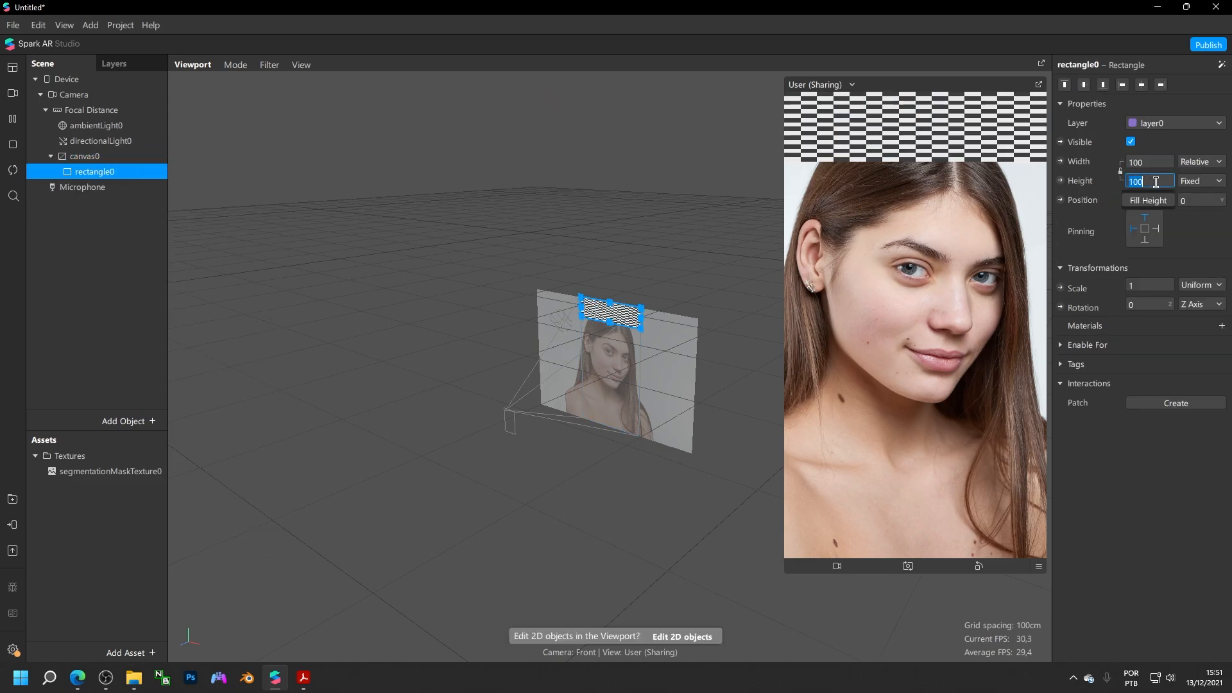
left_click(1148, 201)
Create a new material on the rectangle and rename it segmentação-exemplo
left_click(1222, 326)
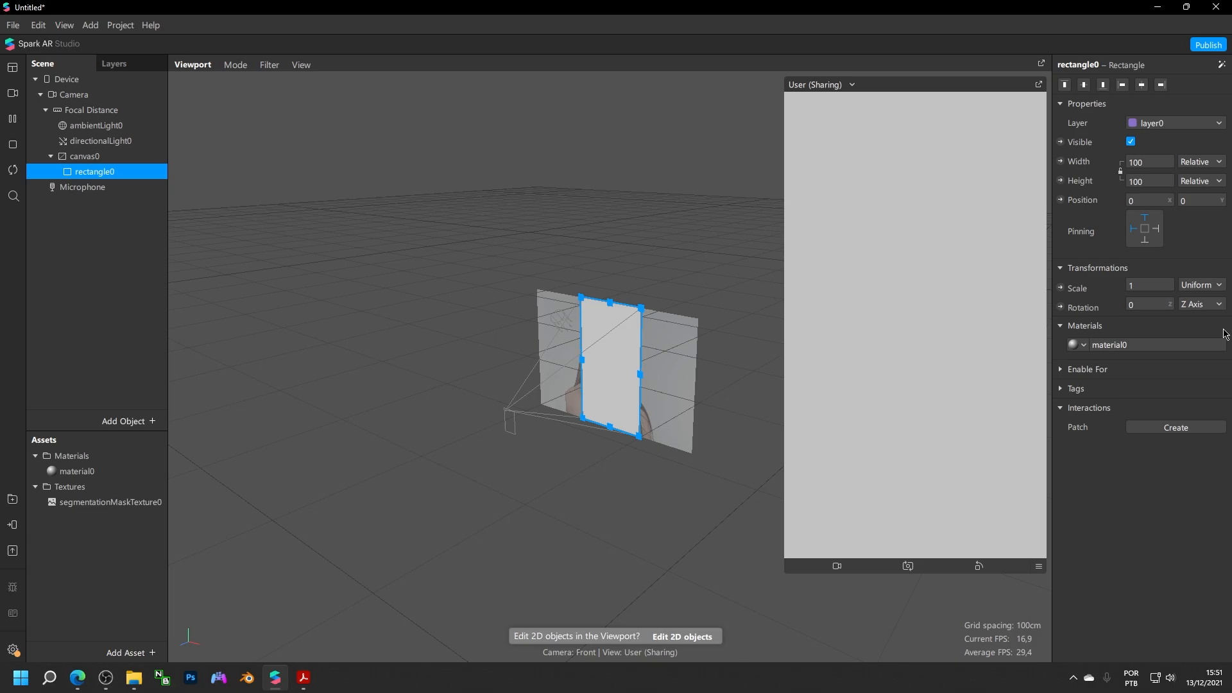
double_click(94, 473)
type("segmentação-e")
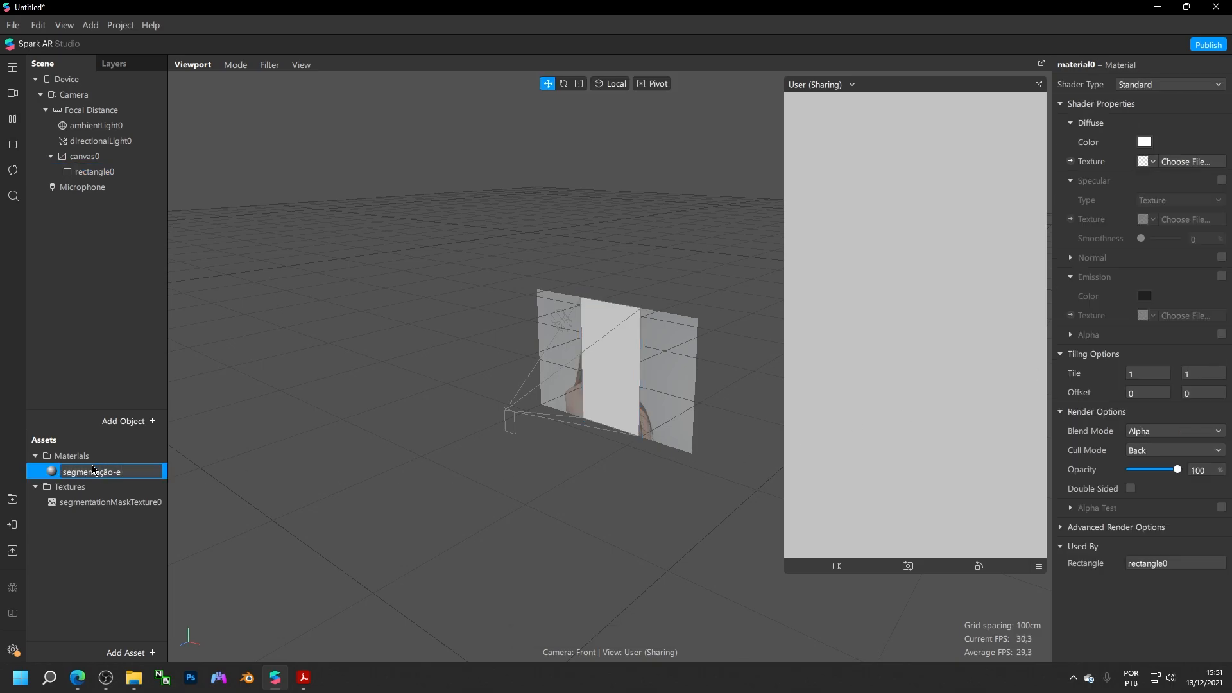
type("xemplo")
key("Return")
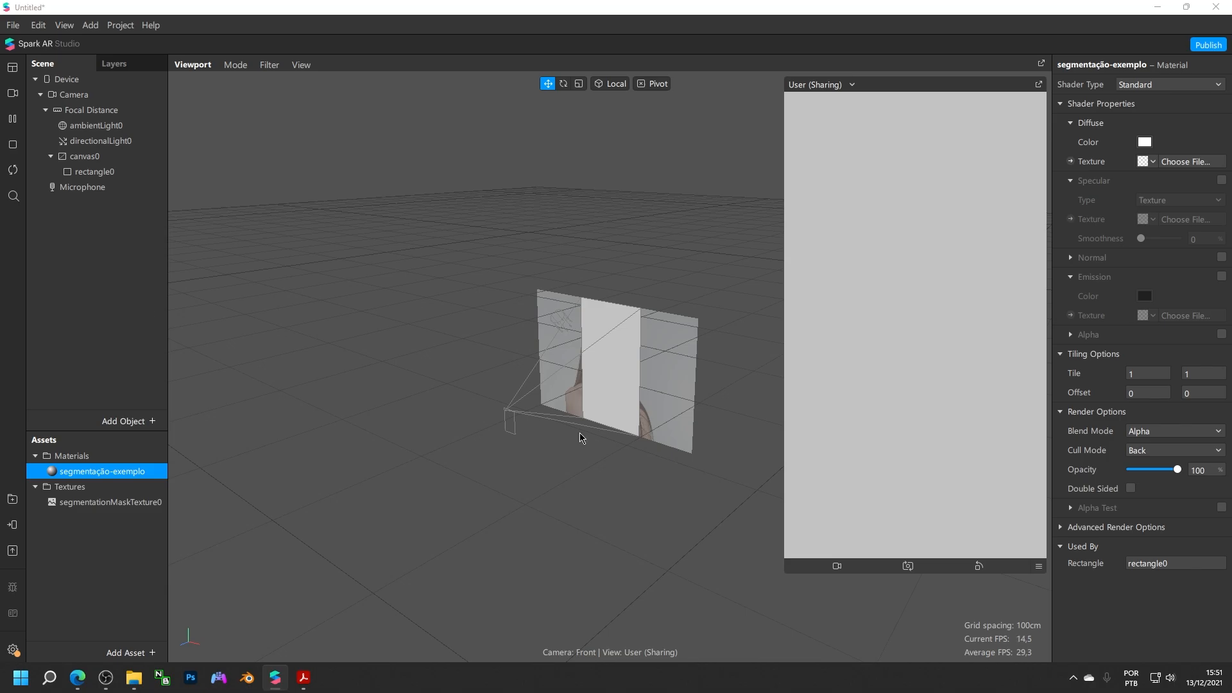
Save the project as "01 - Segmentação Exemplo" in the Arquivos folder
key("ctrl+s")
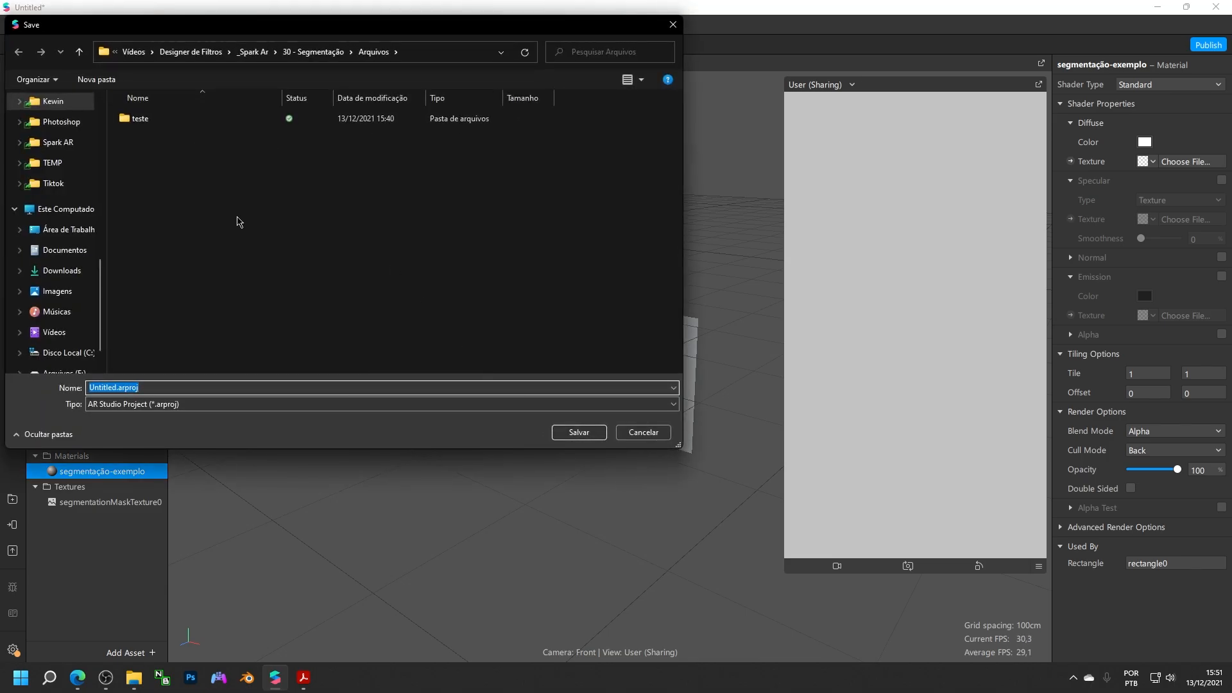
type("S")
type("01 -")
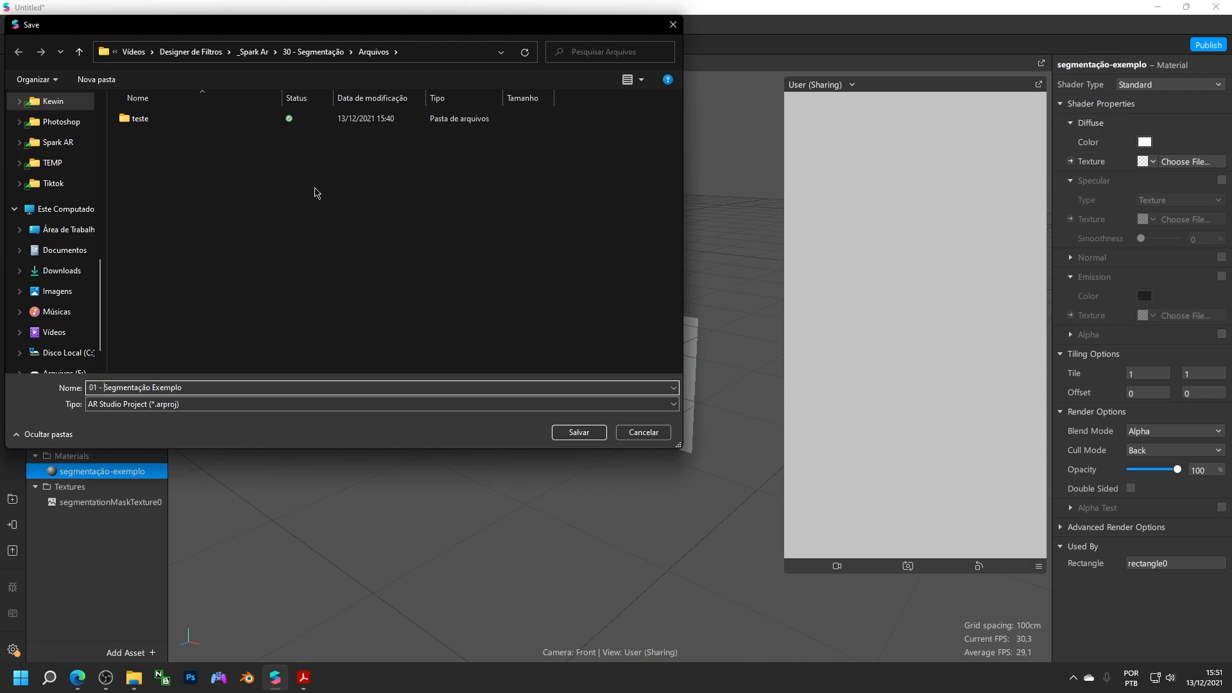
left_click(579, 431)
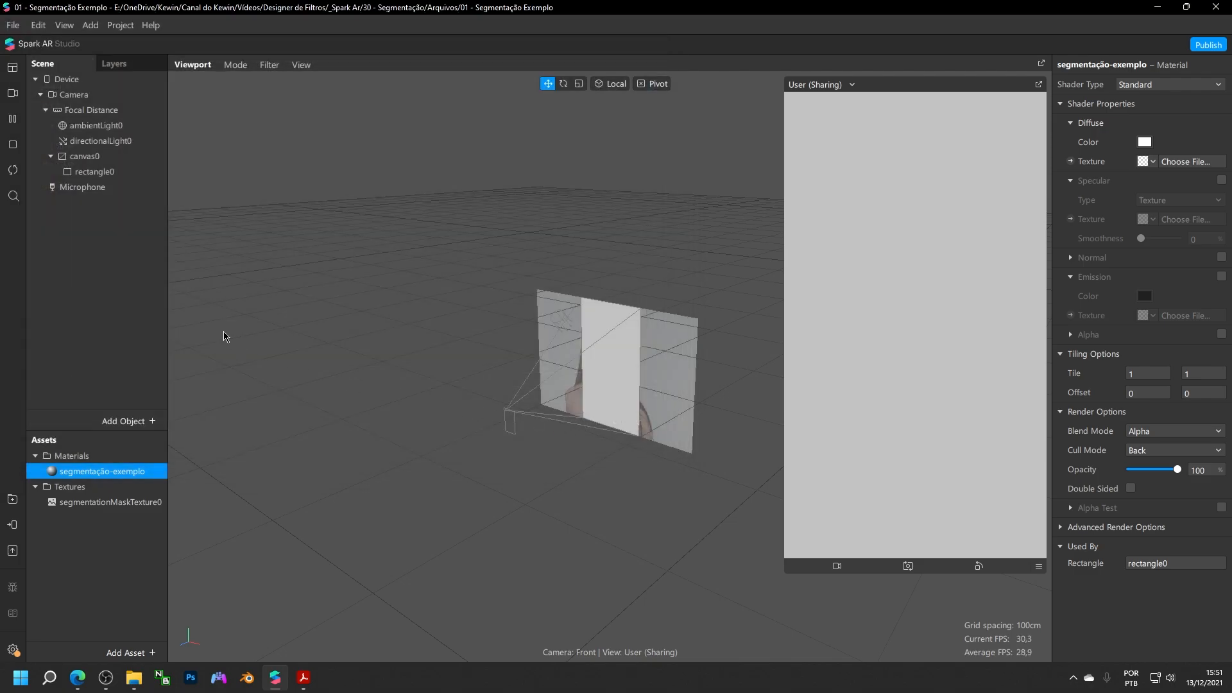
Change the segmentação-exemplo material's shader to Flat and assign segmentationMaskTexture0 as its diffuse texture
left_click(1169, 85)
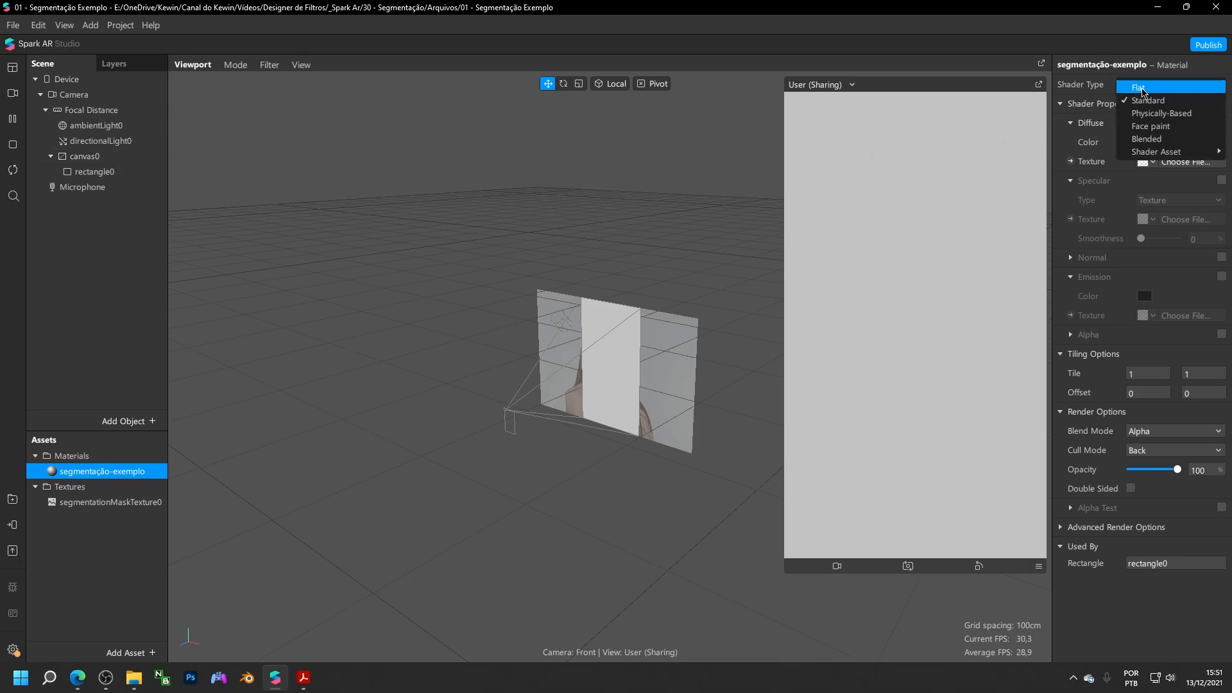
left_click(1142, 92)
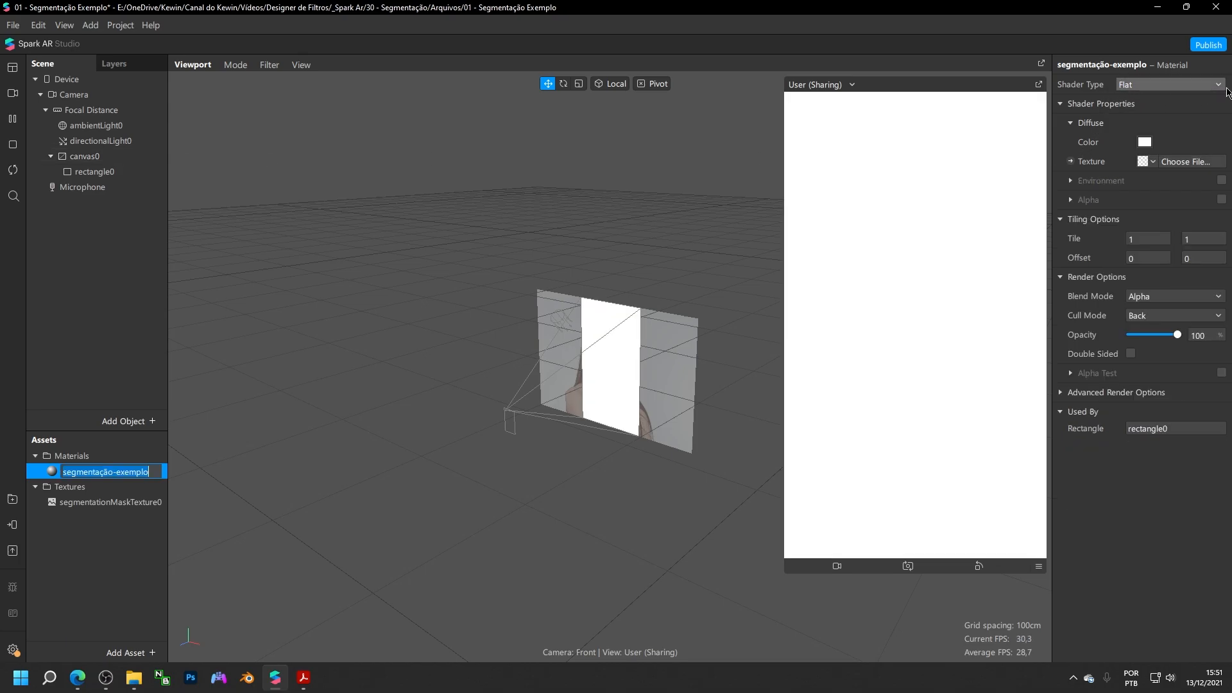
left_click(1148, 163)
left_click(1147, 181)
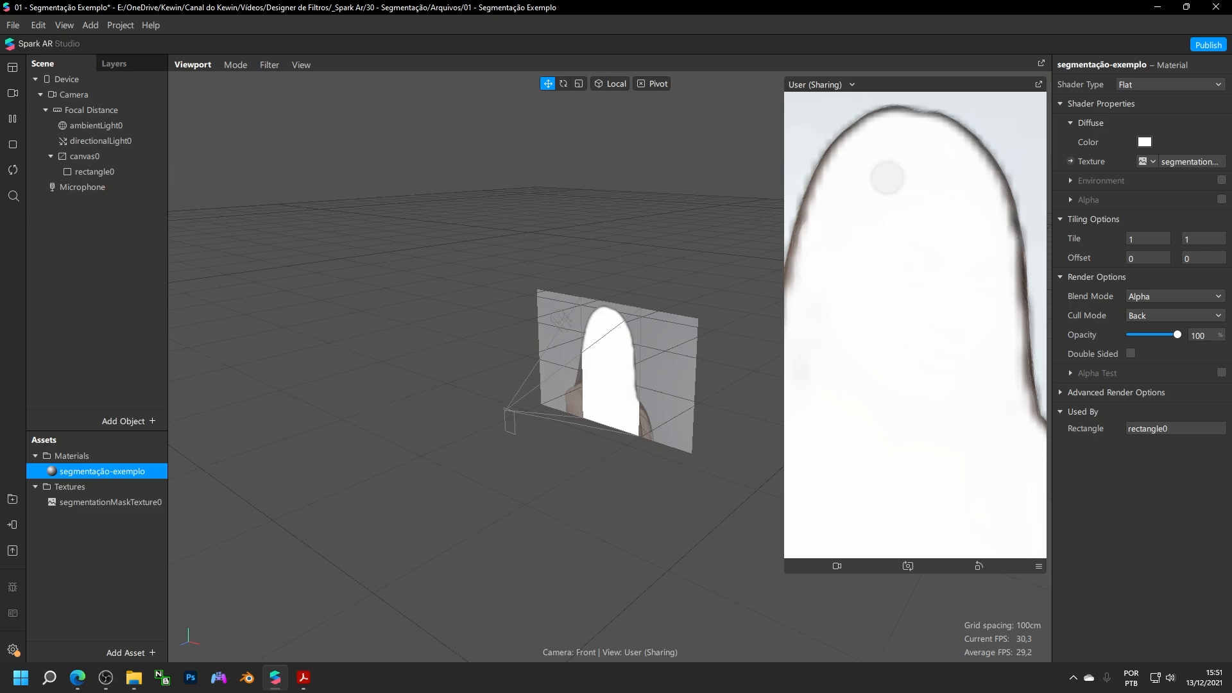
Examine the masked rectangle up close and from the front in the 3D scene
scroll(588, 405, "up", 10)
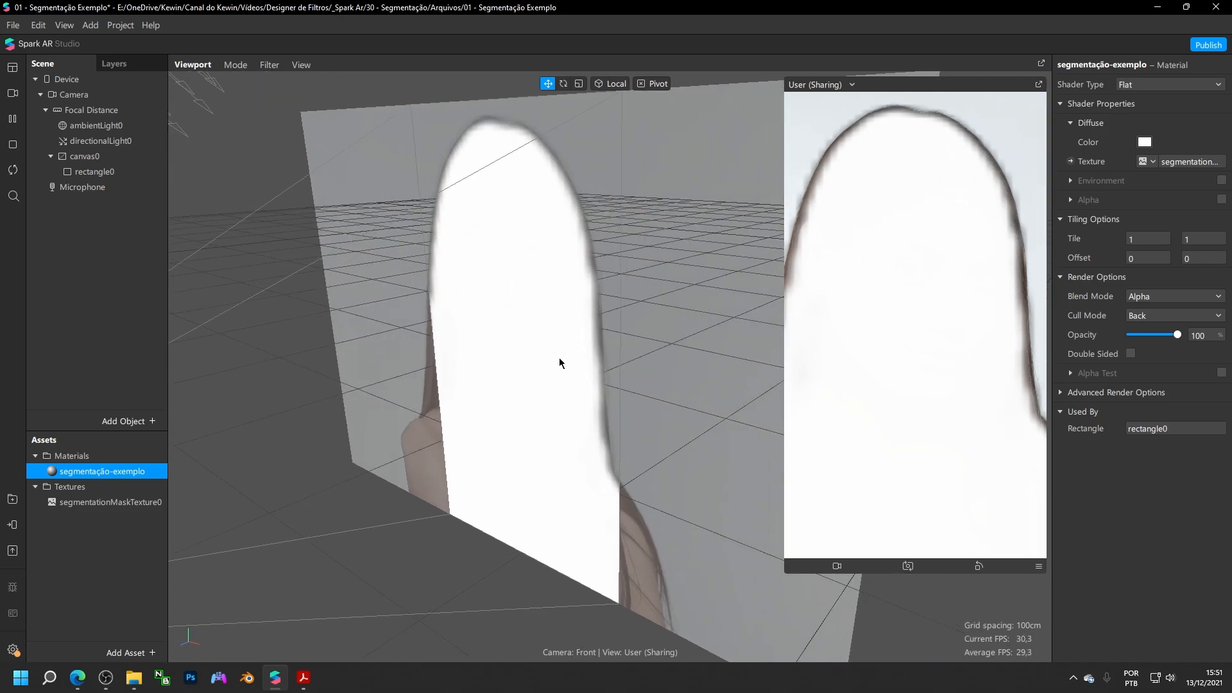
scroll(556, 356, "down", 8)
middle_click_drag(490, 398, 587, 382)
left_click(572, 399)
mouse_move(554, 365)
left_mouse_down()
mouse_move(363, 293)
mouse_move(361, 280)
mouse_move(498, 344)
mouse_move(561, 349)
left_mouse_up()
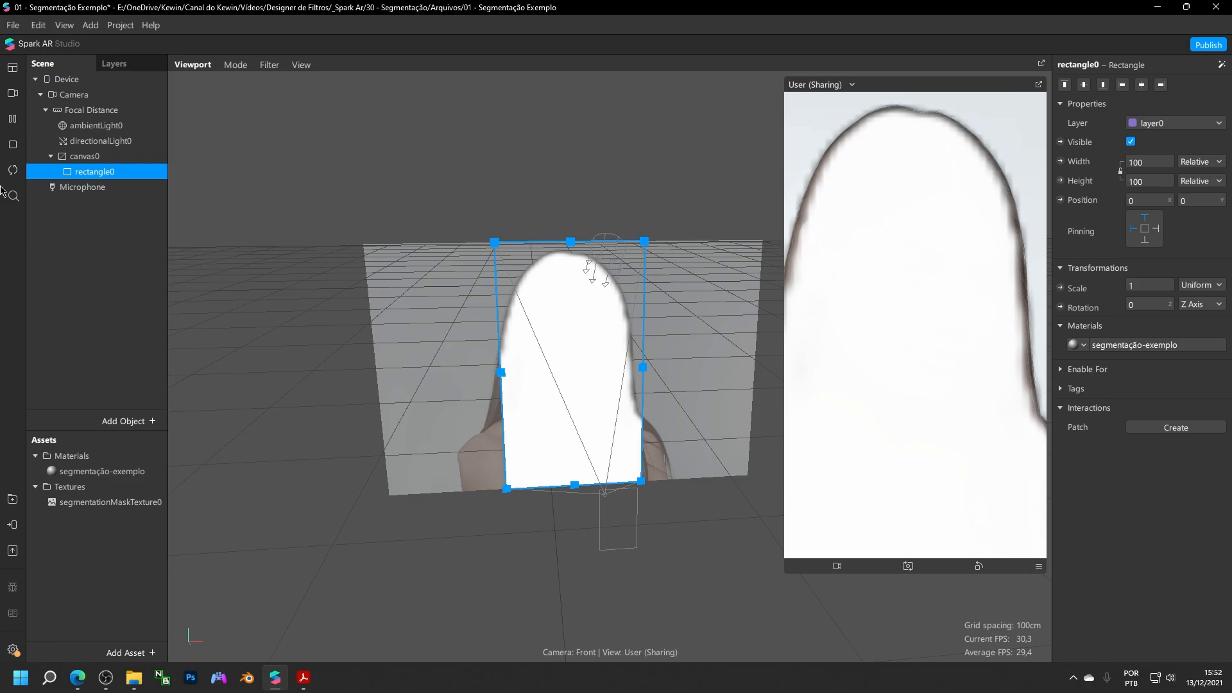
Preview the person segmentation on several real-time simulation videos, ending with the head-and-shoulders clip of the bald man
left_click(13, 93)
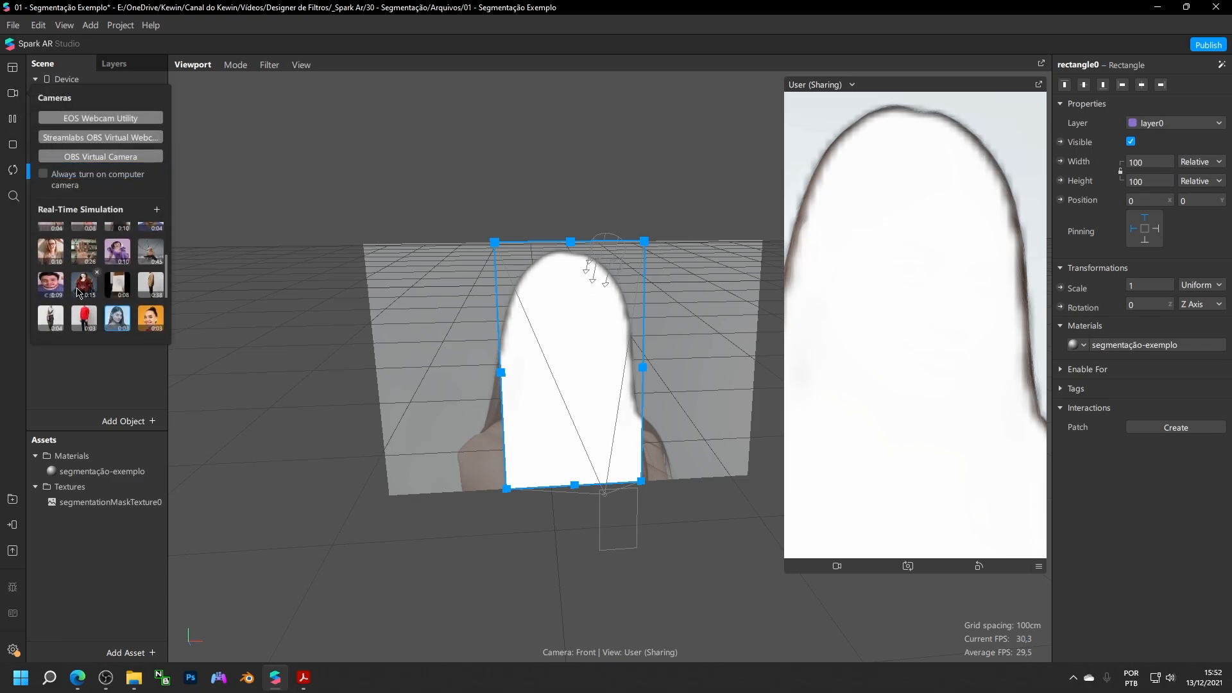
left_click(151, 288)
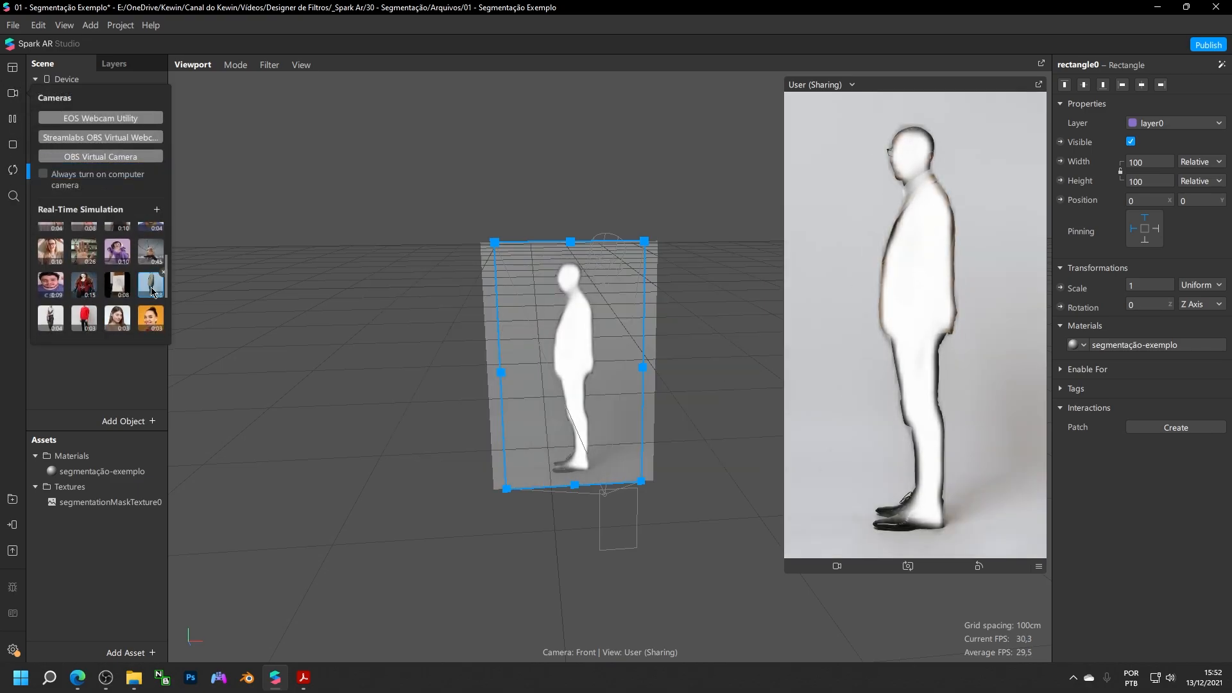
scroll(152, 292, "down", 5)
left_click(118, 290)
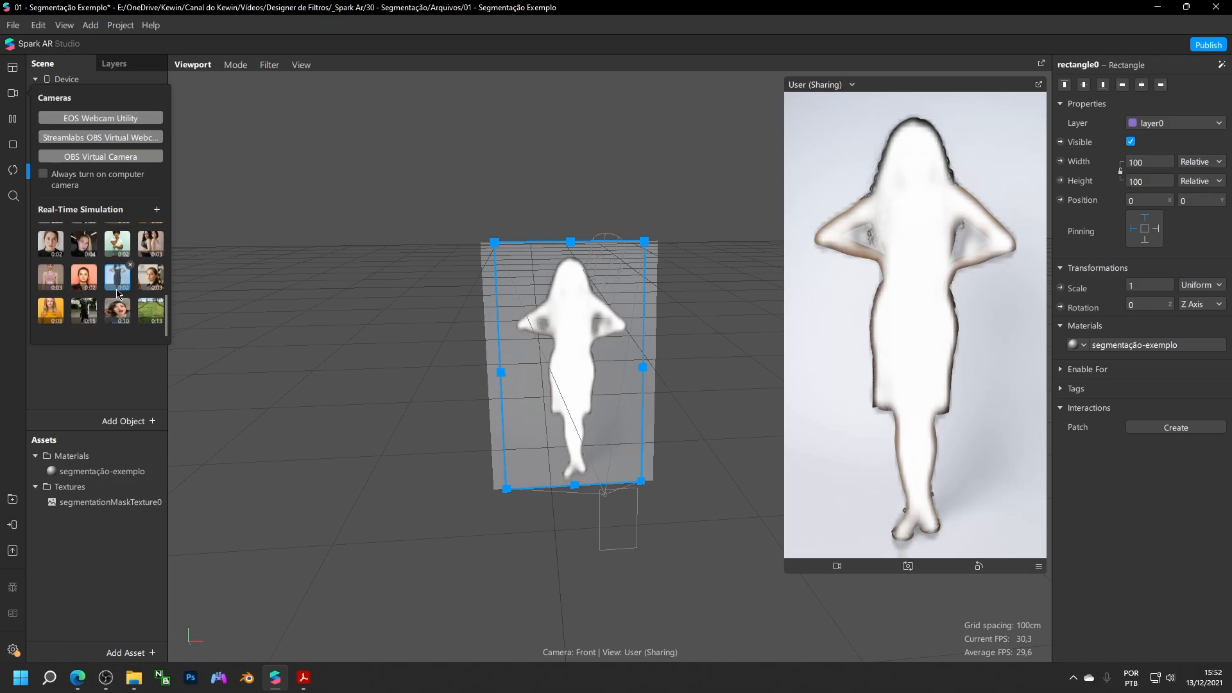
scroll(117, 293, "up", 1)
left_click(84, 314)
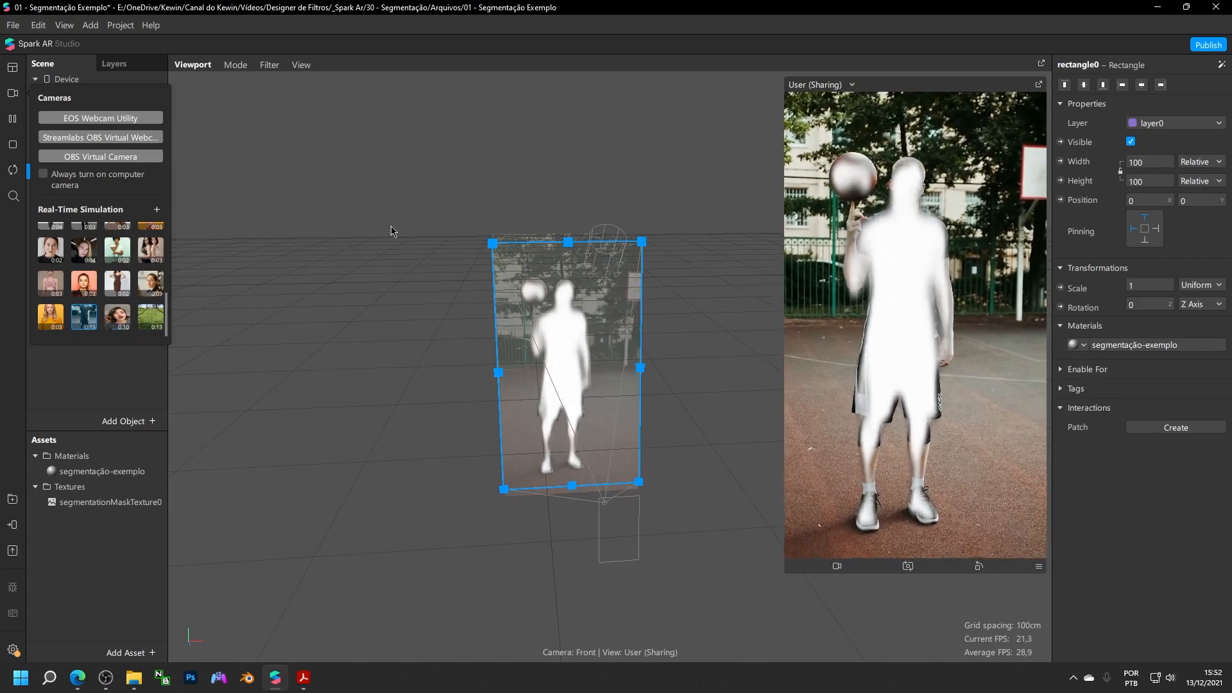
left_click(51, 282)
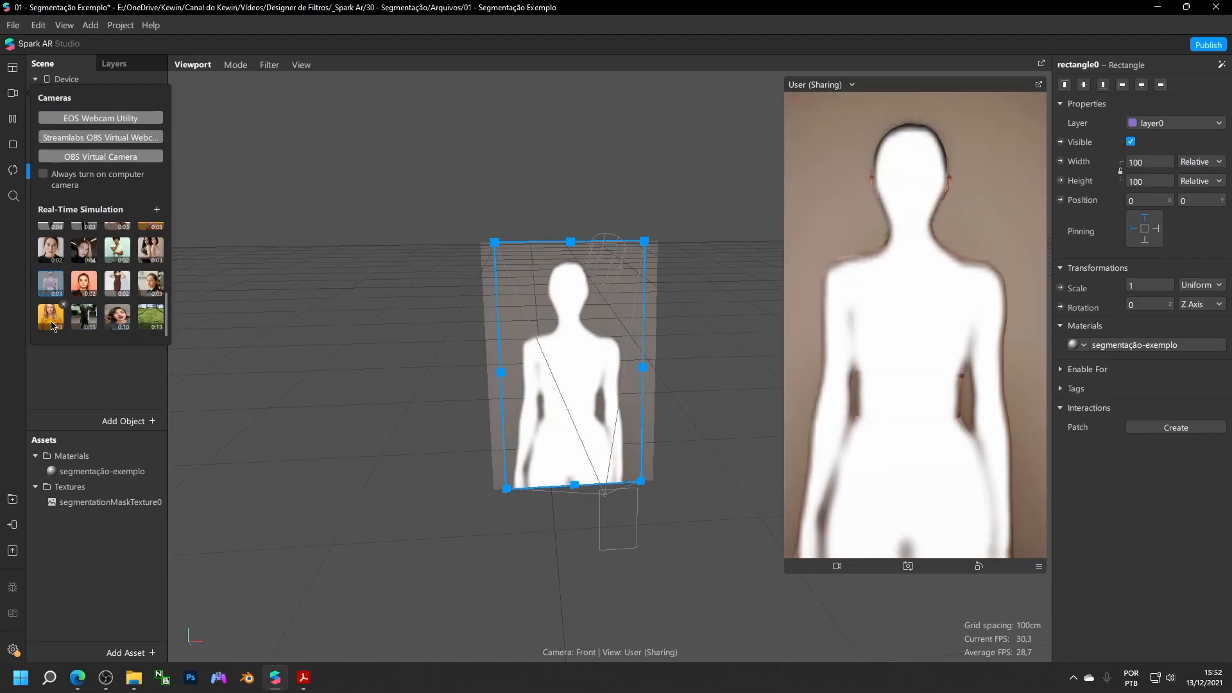
left_click(52, 324)
scroll(77, 302, "up", 2)
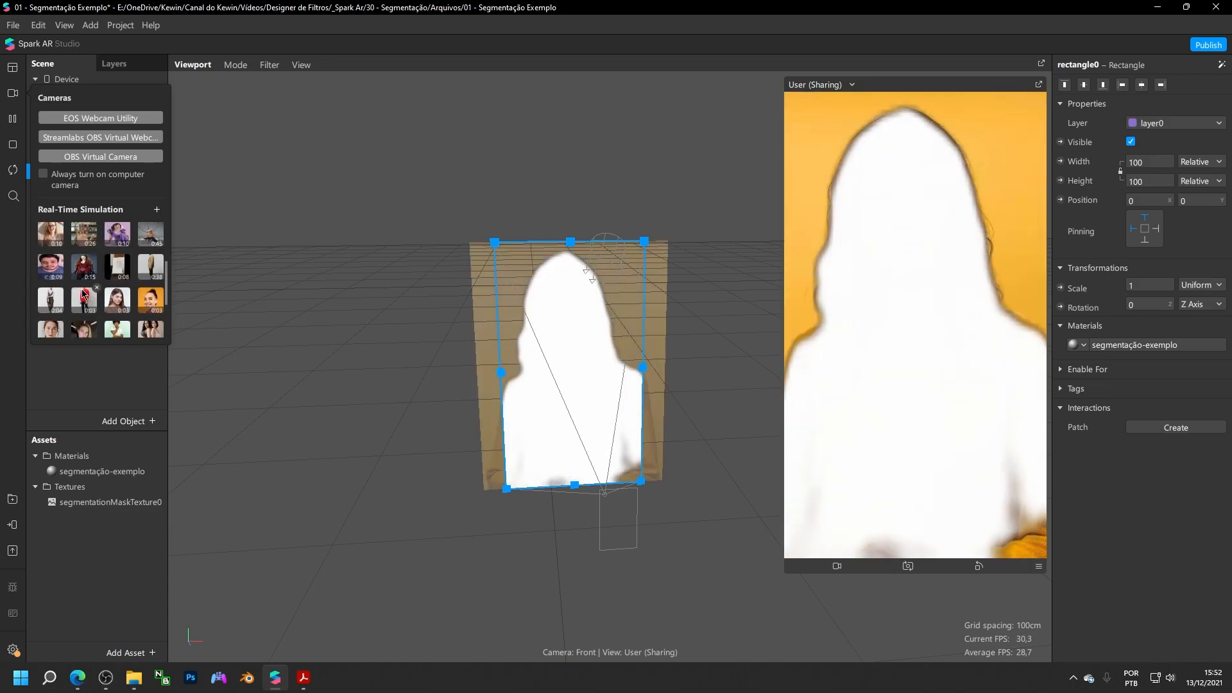
left_click(77, 297)
scroll(81, 292, "up", 3)
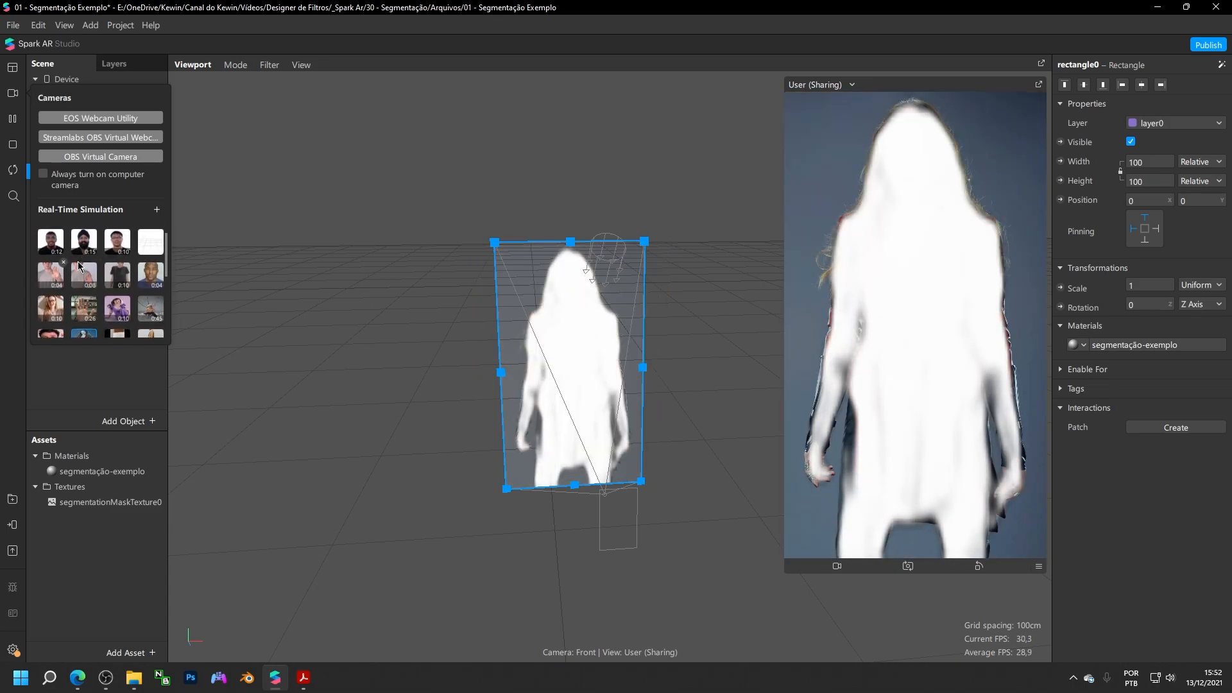
left_click(150, 285)
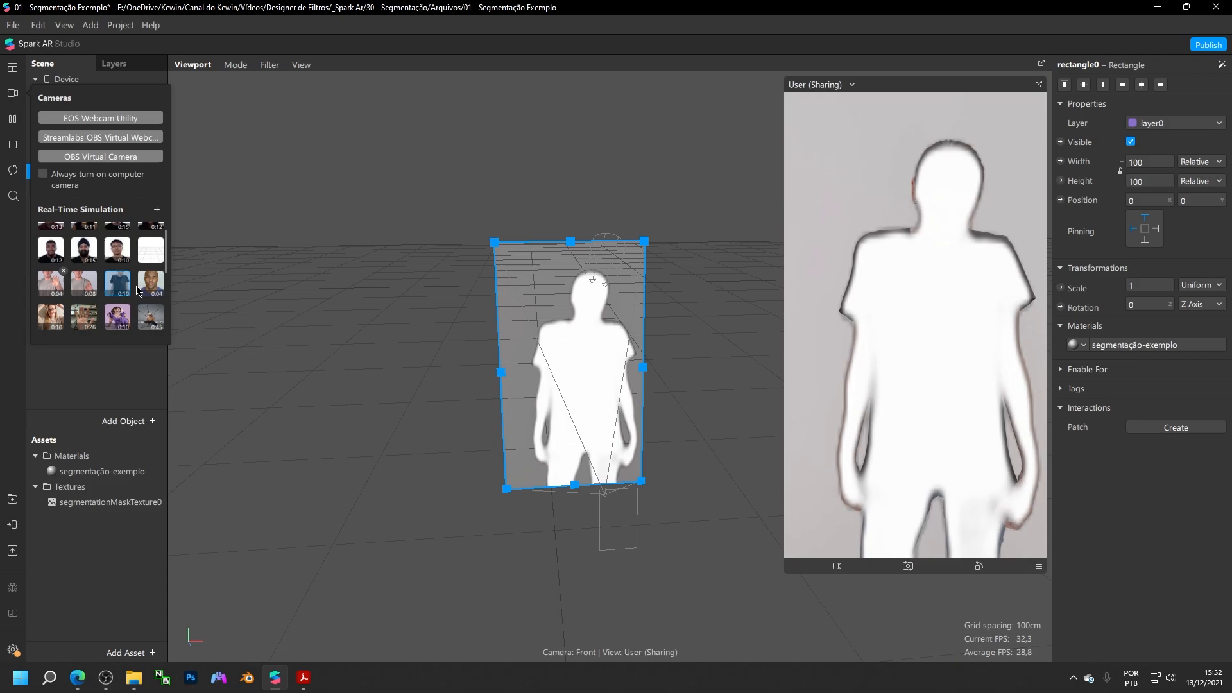
left_click(119, 388)
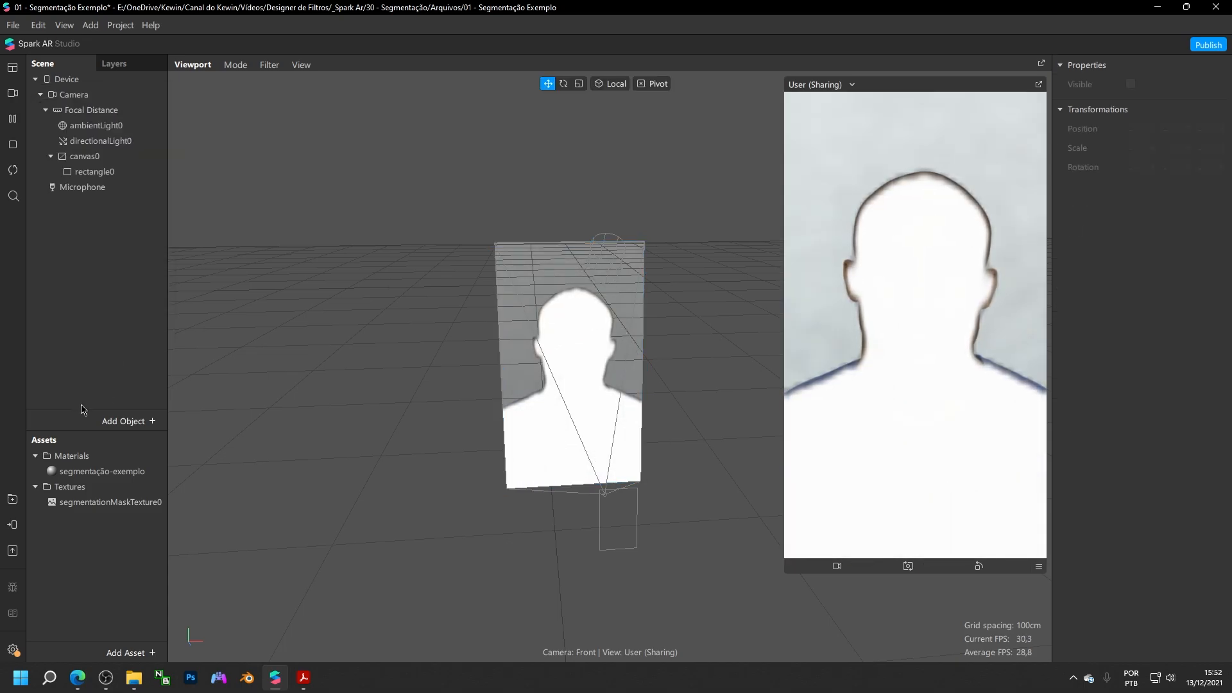
Try the Hair and Skin segmentation types on segmentationMaskTexture0
left_click(69, 504)
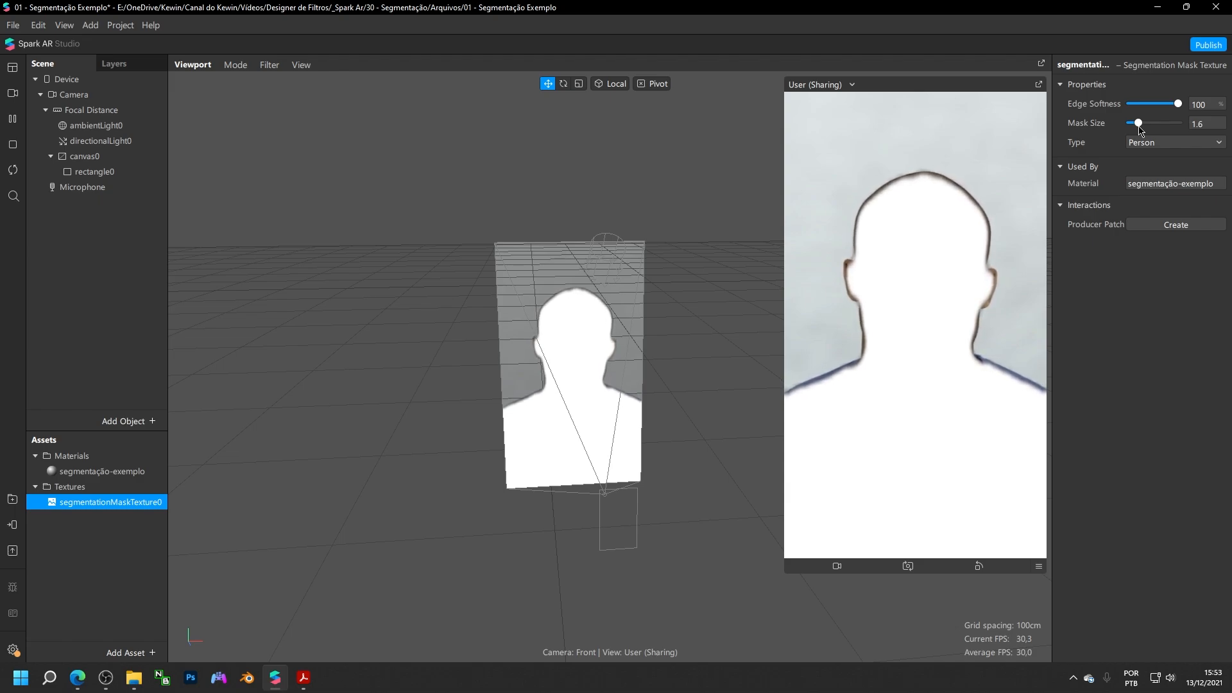
left_click(1205, 144)
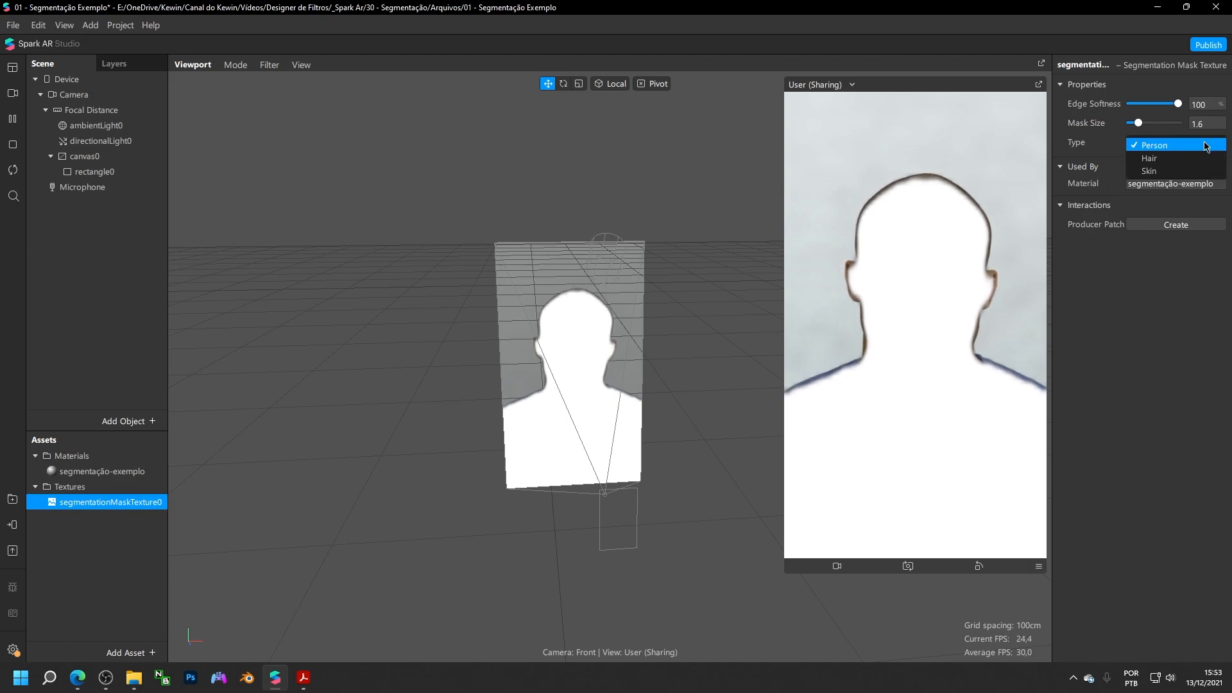
left_click(1151, 158)
left_click(1159, 144)
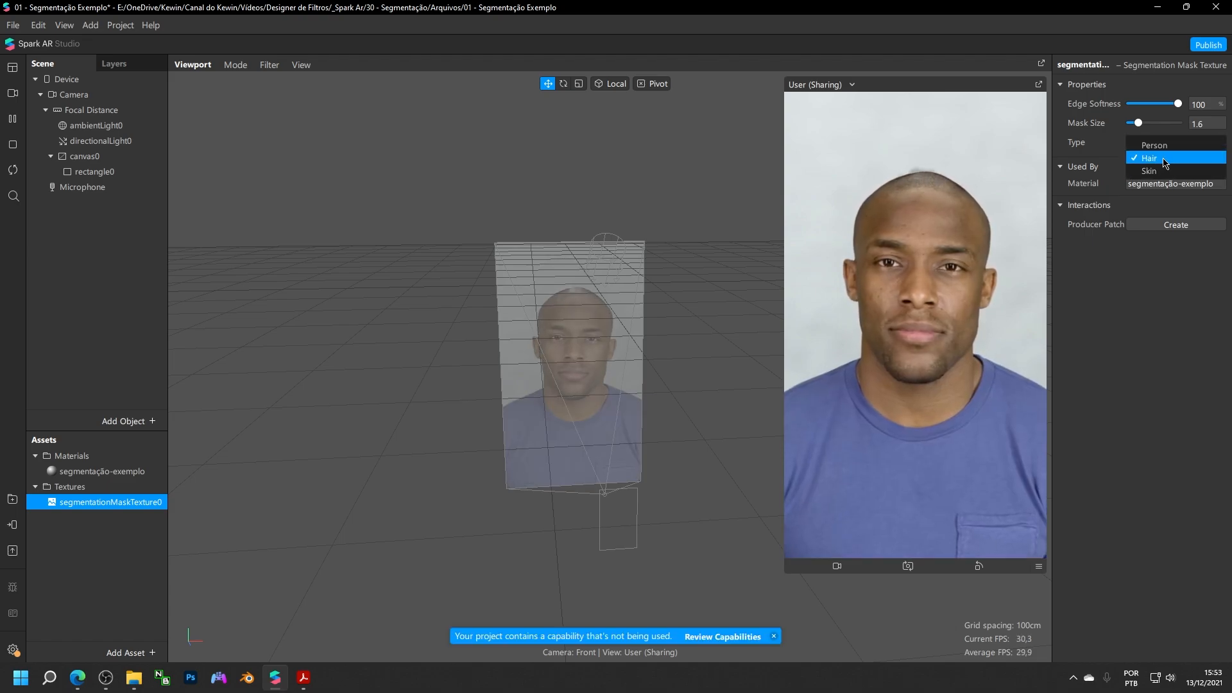
left_click(1163, 172)
Return segmentationMaskTexture0 to the Person type and set its mask size to 0.5
left_click(1158, 142)
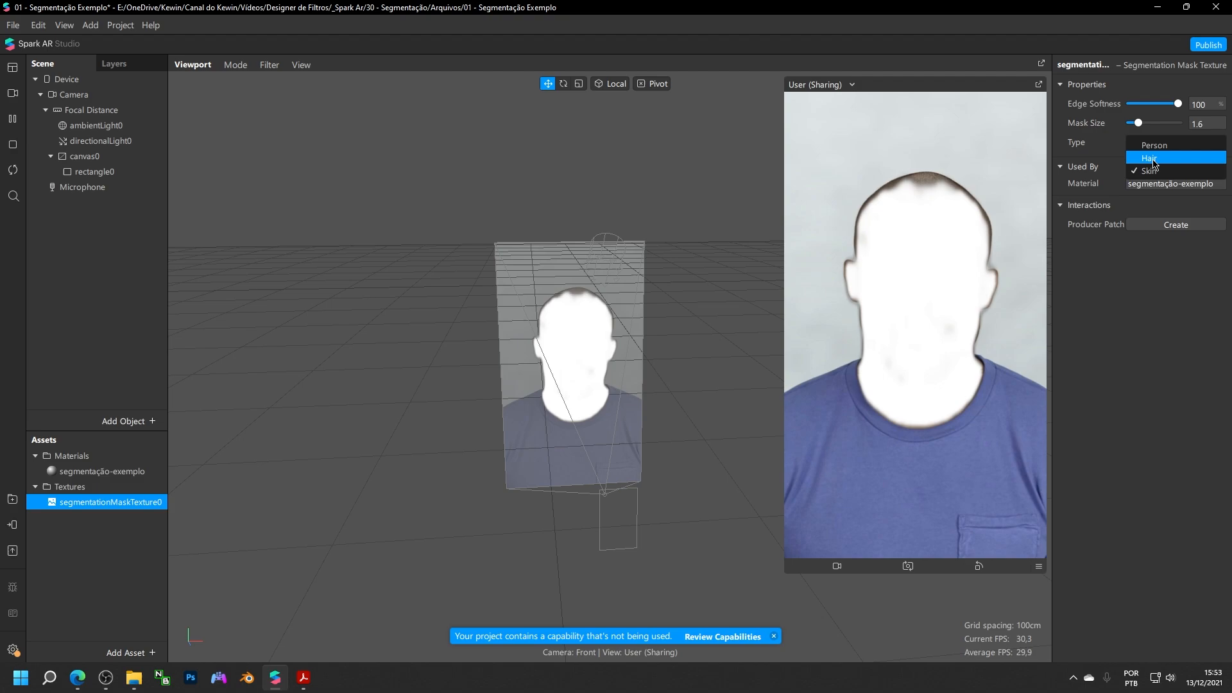
left_click(1152, 158)
left_click(1155, 147)
left_click(1145, 131)
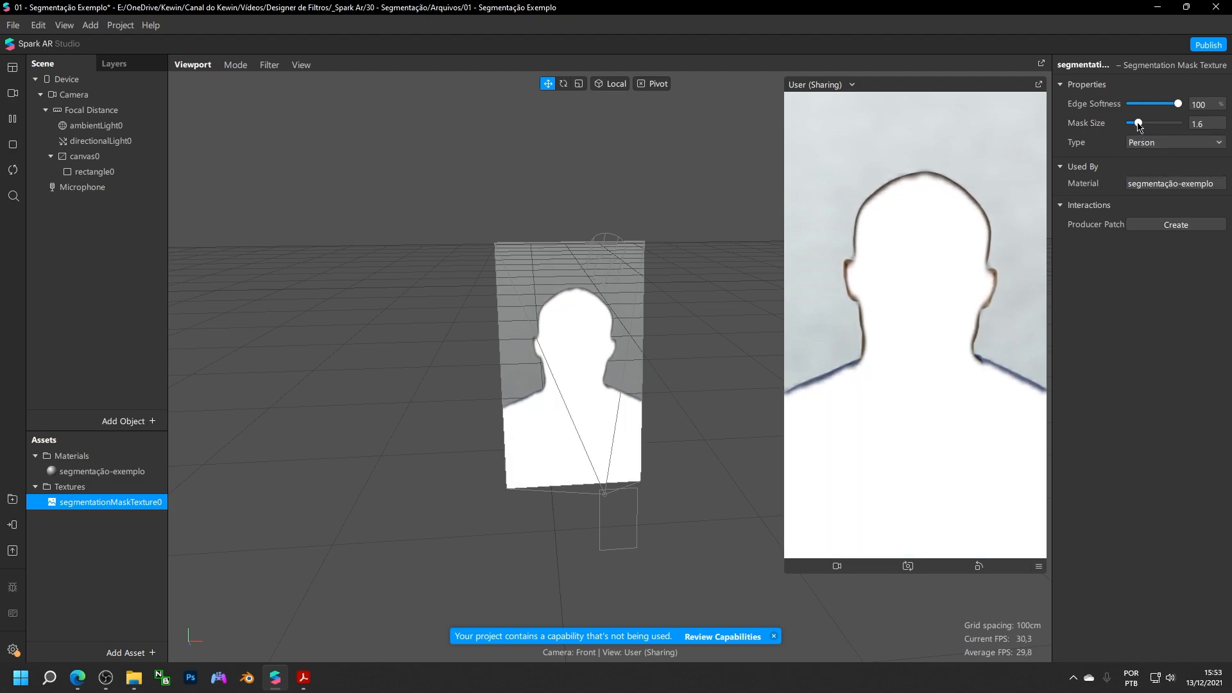
left_click_drag(1158, 123, 1110, 125)
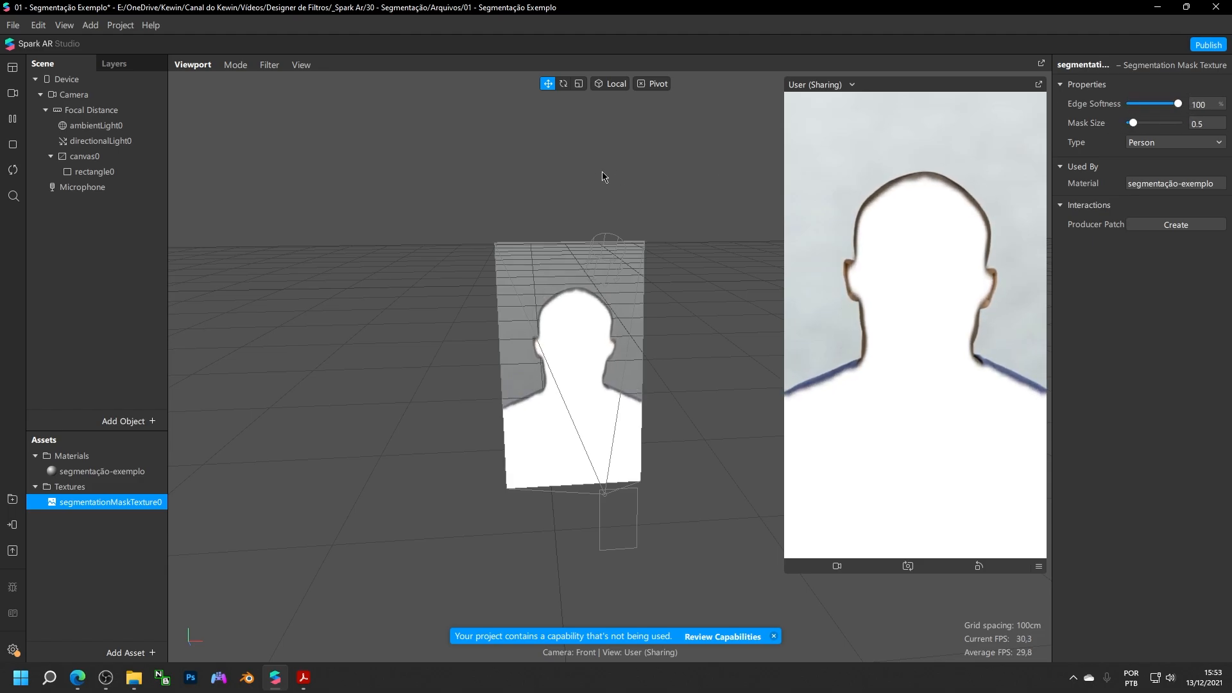
Add a texture extraction to the Camera object to create a camera texture
left_click(112, 172)
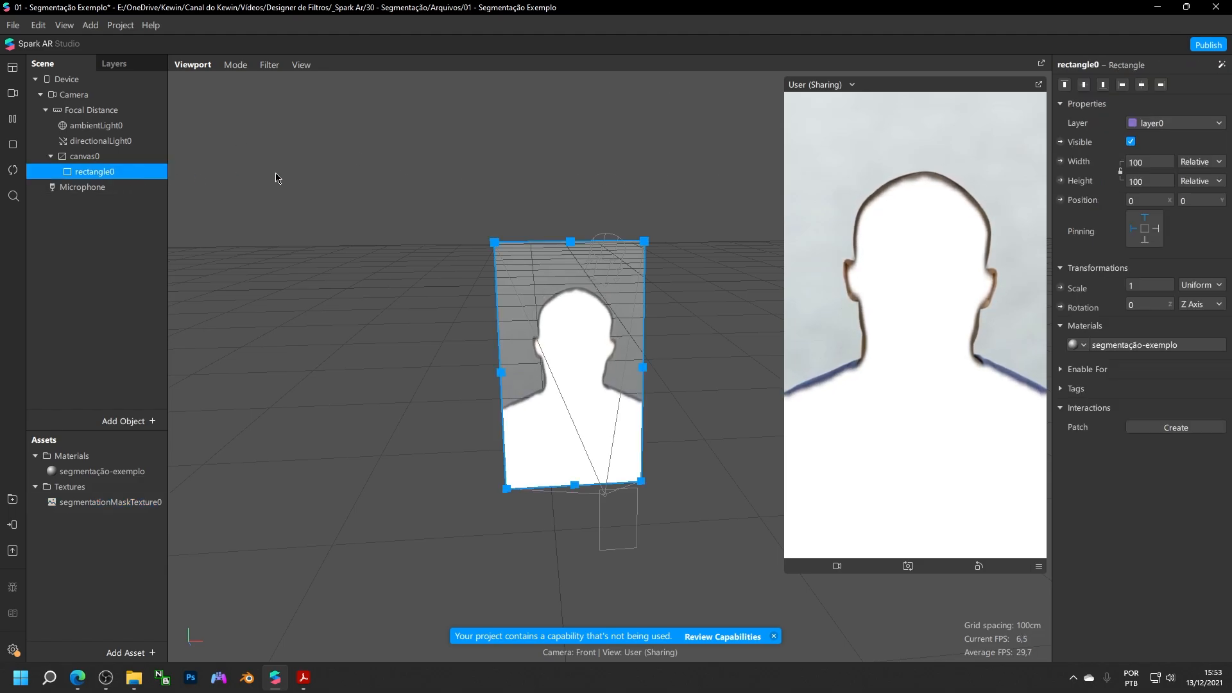
left_click(1149, 350)
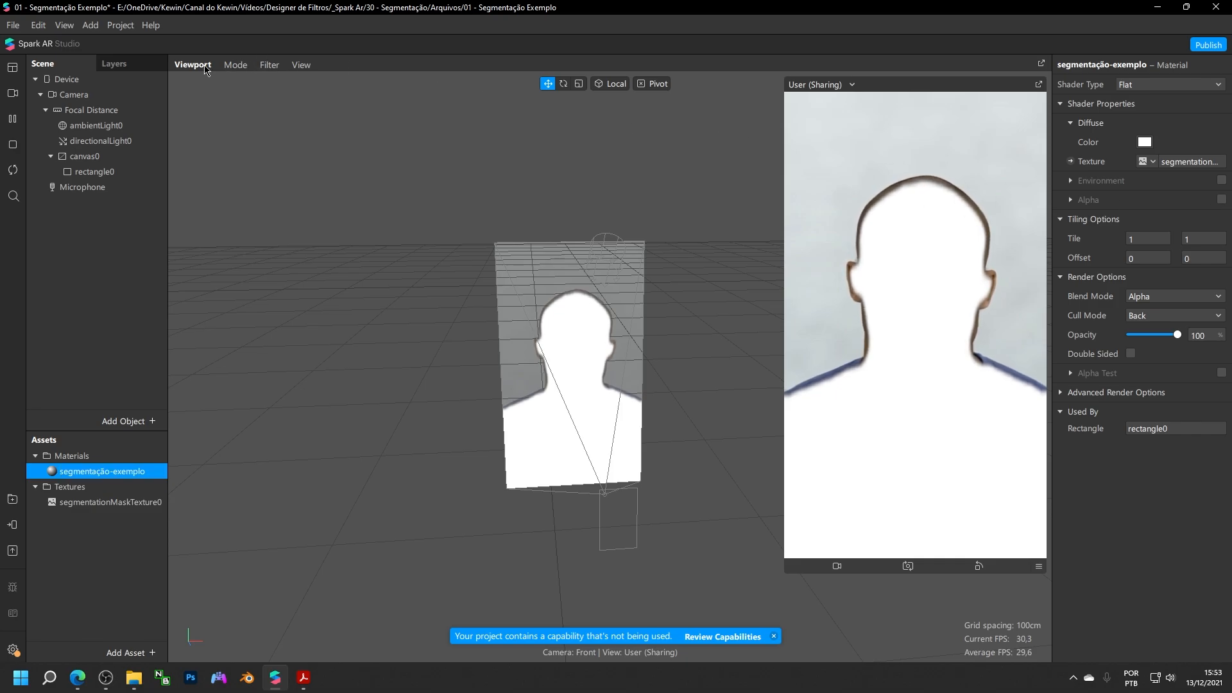
left_click(74, 95)
left_click(1222, 186)
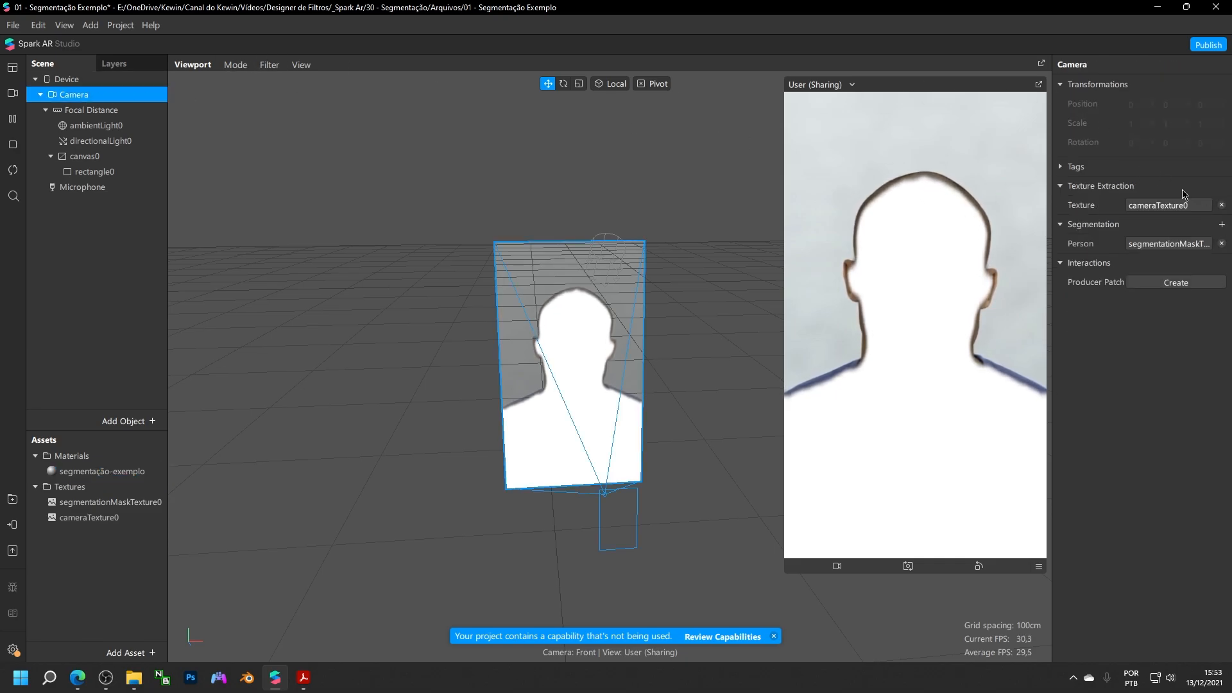
Assign cameraTexture0 as the diffuse texture of rectangle0's segmentação-exemplo material
left_click(149, 172)
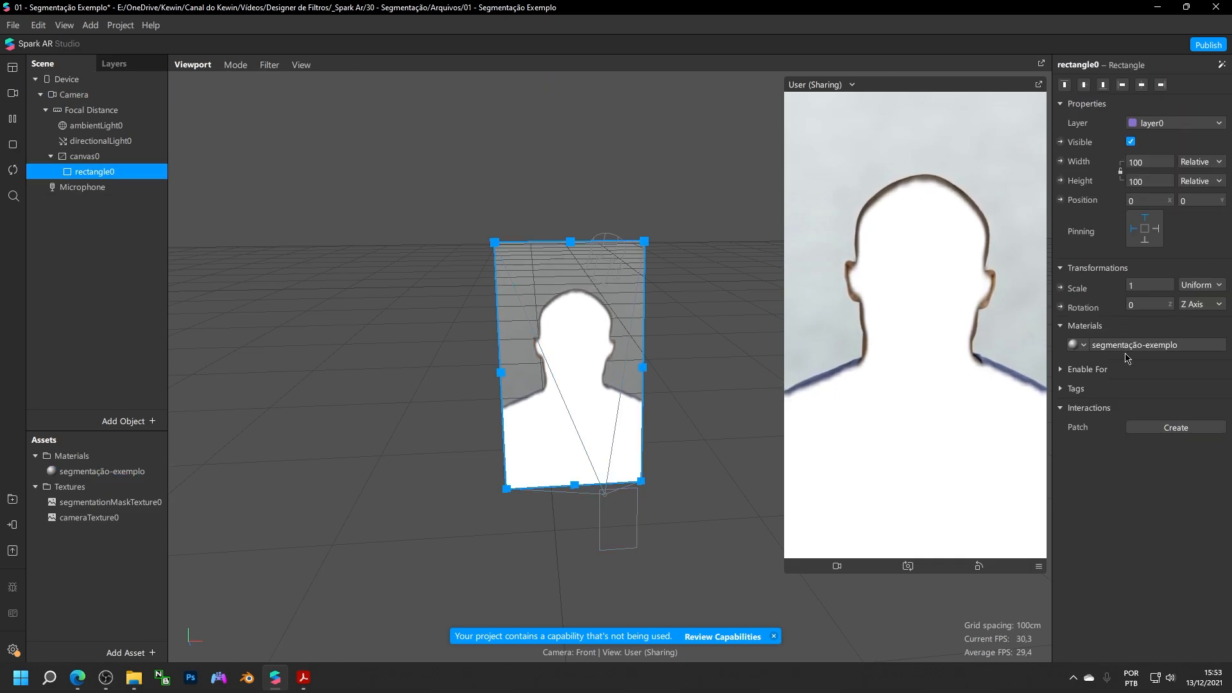
left_click(1129, 346)
left_click(1151, 162)
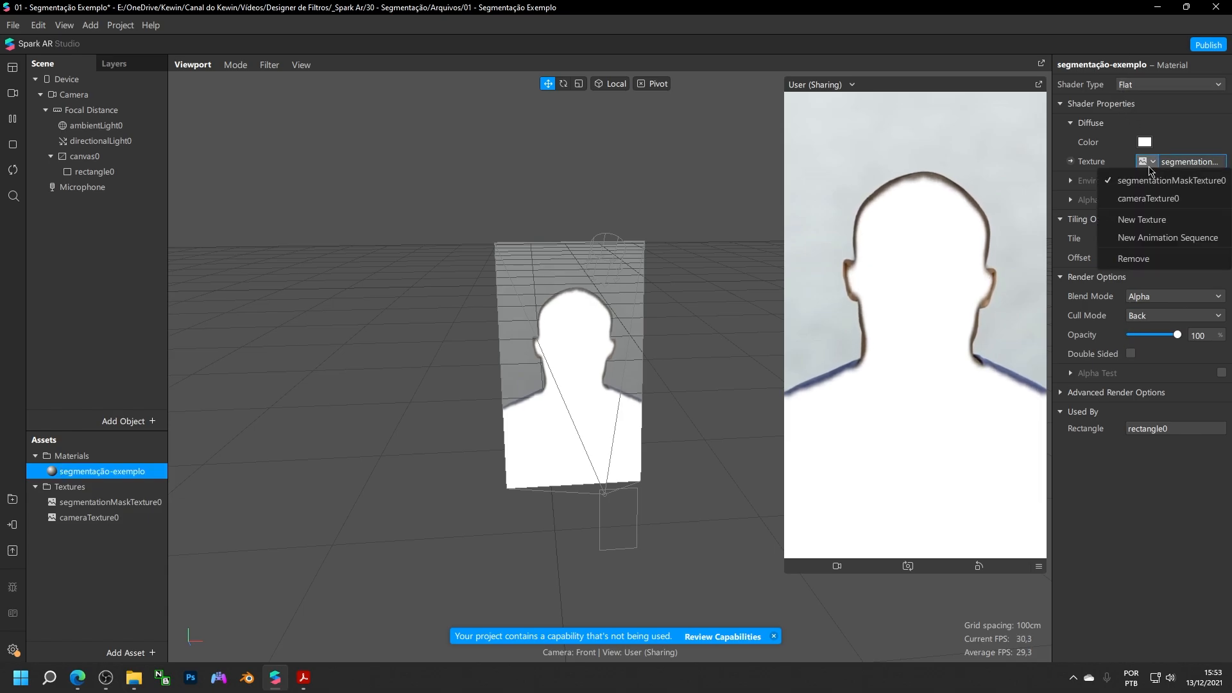
left_click(1147, 199)
Enable Alpha on the segmentação-exemplo material and use segmentationMaskTexture0 as its alpha texture
scroll(538, 326, "up", 6)
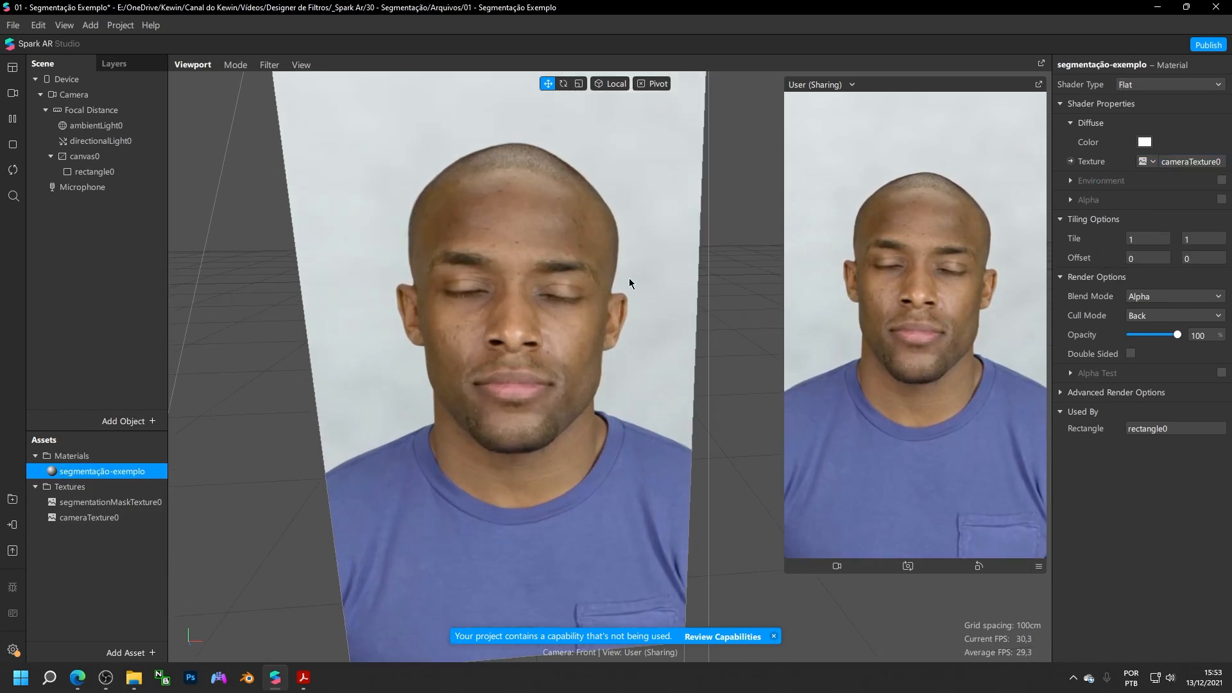
middle_click_drag(629, 279, 498, 196)
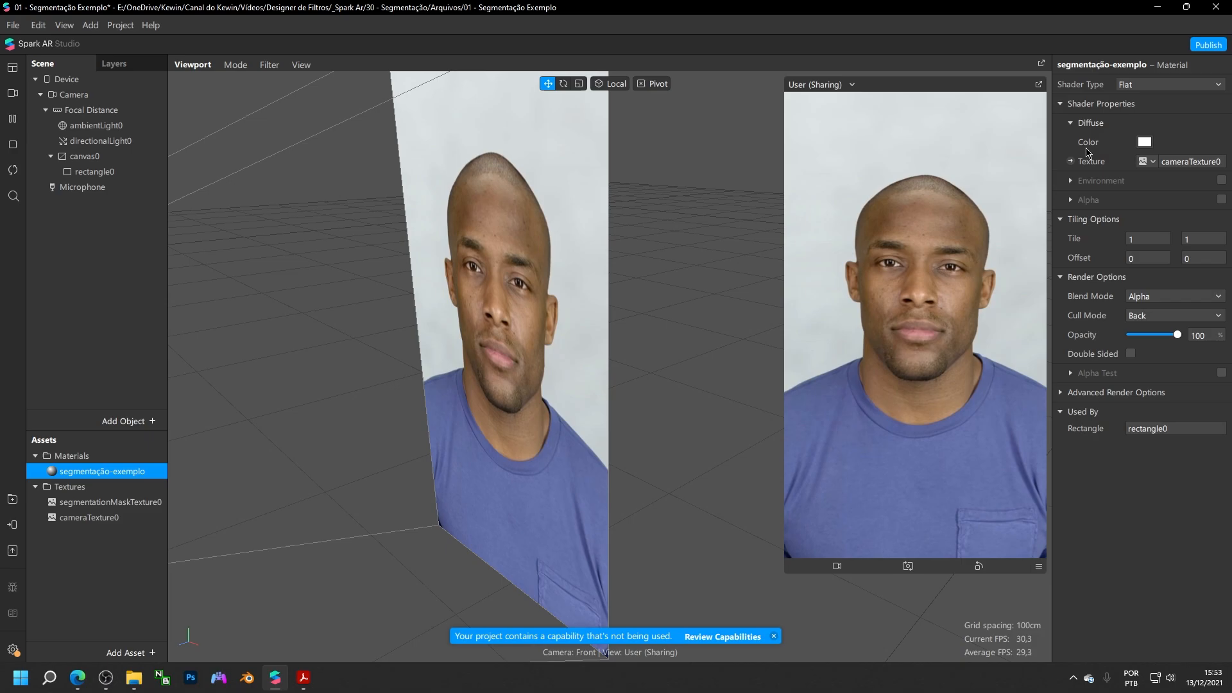
scroll(583, 214, "down", 2)
middle_click_drag(583, 214, 654, 225)
left_click(1221, 199)
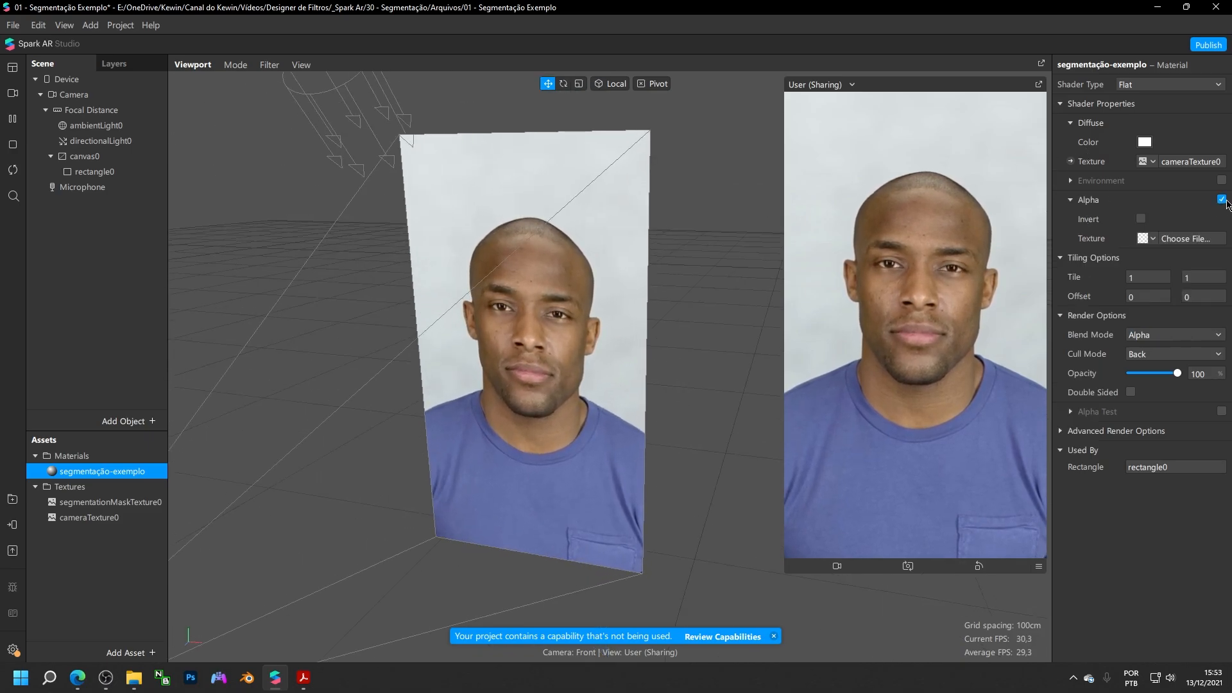
left_click(1144, 240)
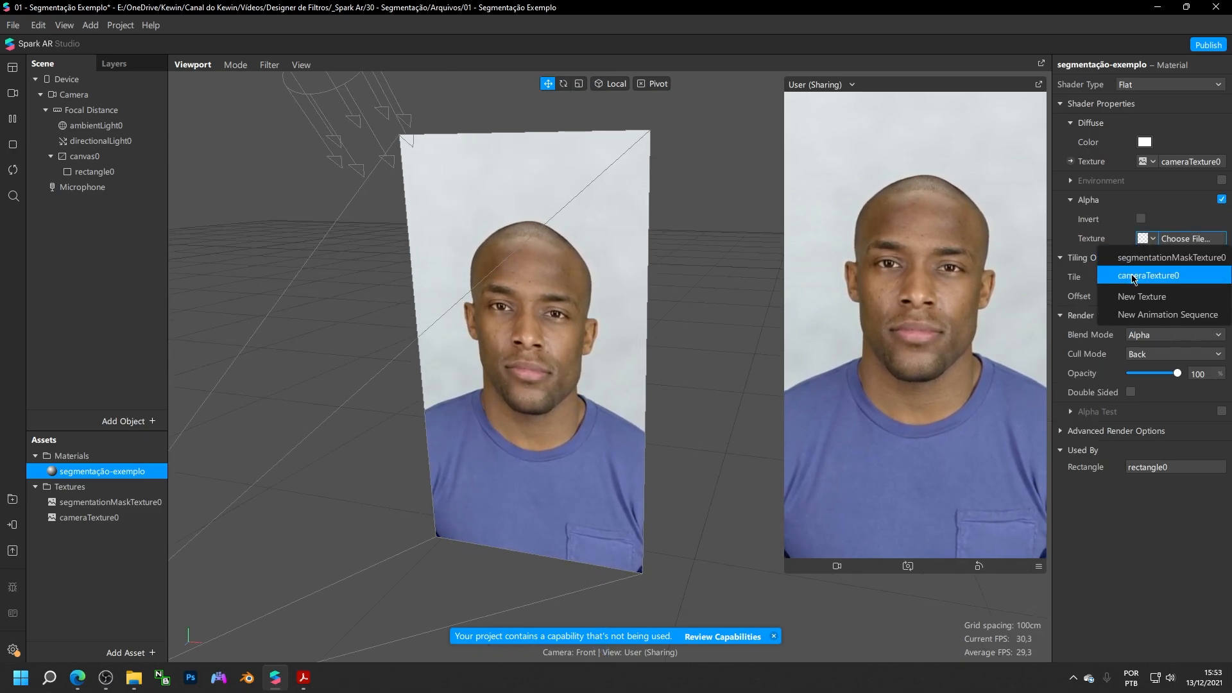
left_click(1141, 258)
Set the segmentação-exemplo material's blend mode to Associative Alpha
middle_click_drag(368, 302, 568, 325)
left_click(1174, 334)
left_click(1155, 347)
Move rectangle0 sideways out of the camera frame to a horizontal position of about -504
scroll(561, 218, "down", 3)
left_click(585, 347)
left_click_drag(586, 347, 367, 331)
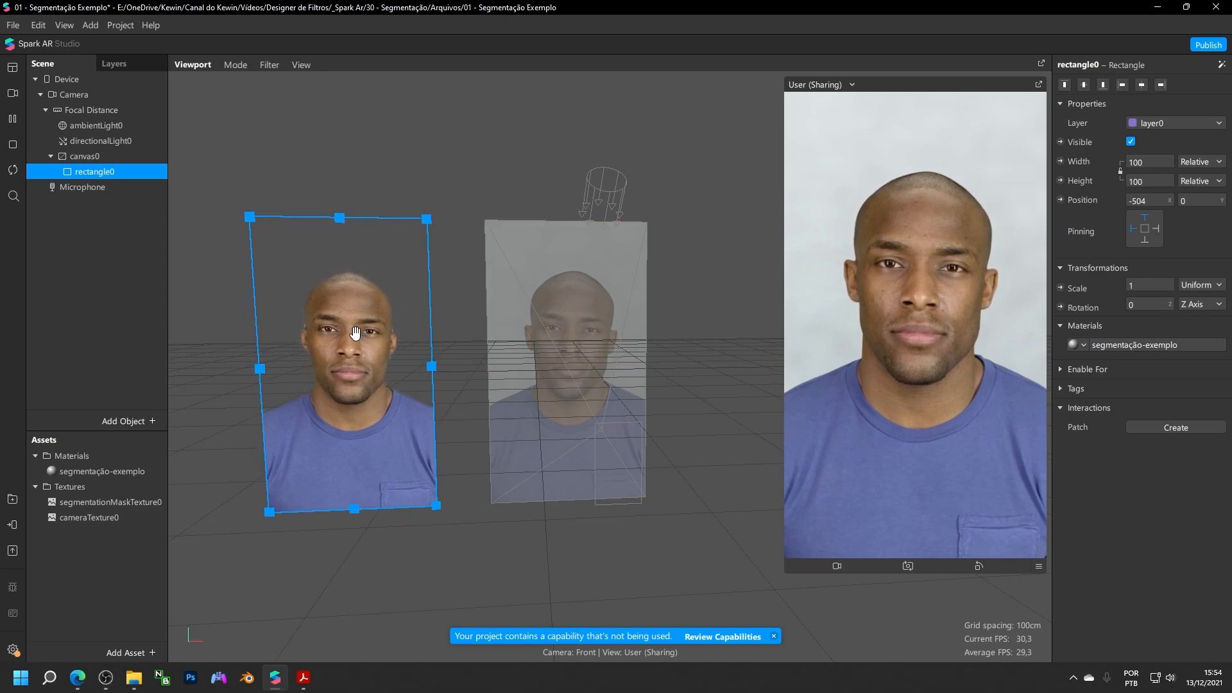
Preview the cut-out person on several real-time simulation videos, ending with the basketball player clip
left_click(13, 94)
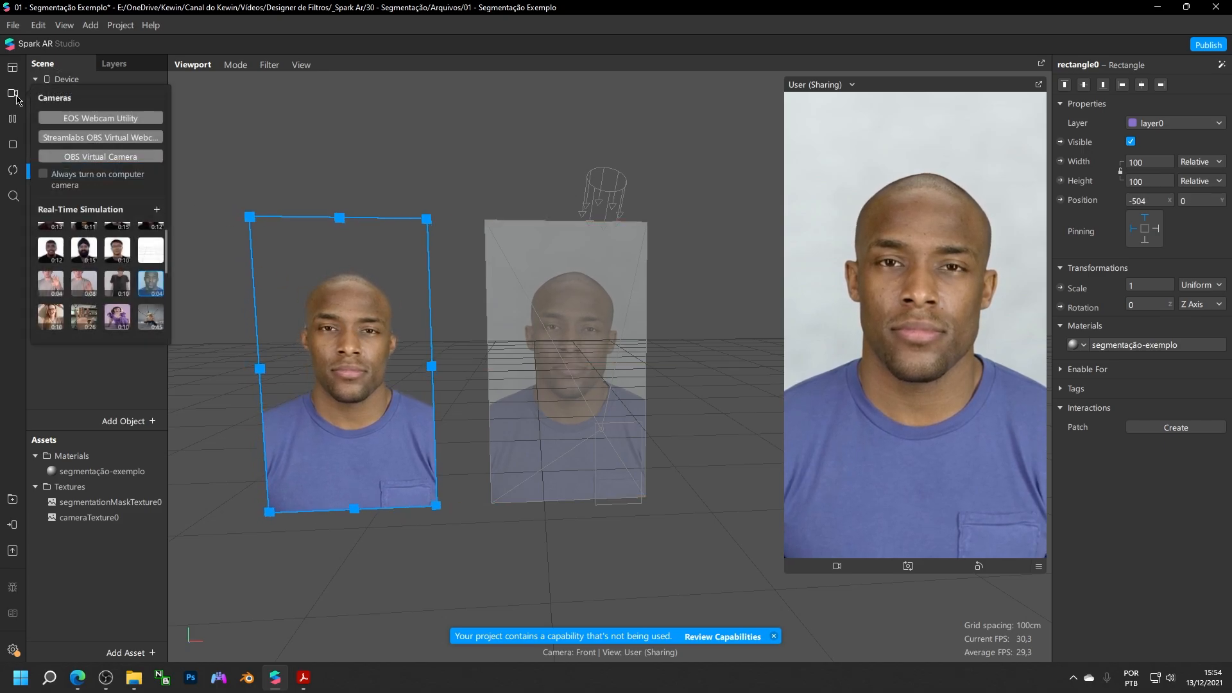
left_click(150, 317)
scroll(96, 282, "down", 2)
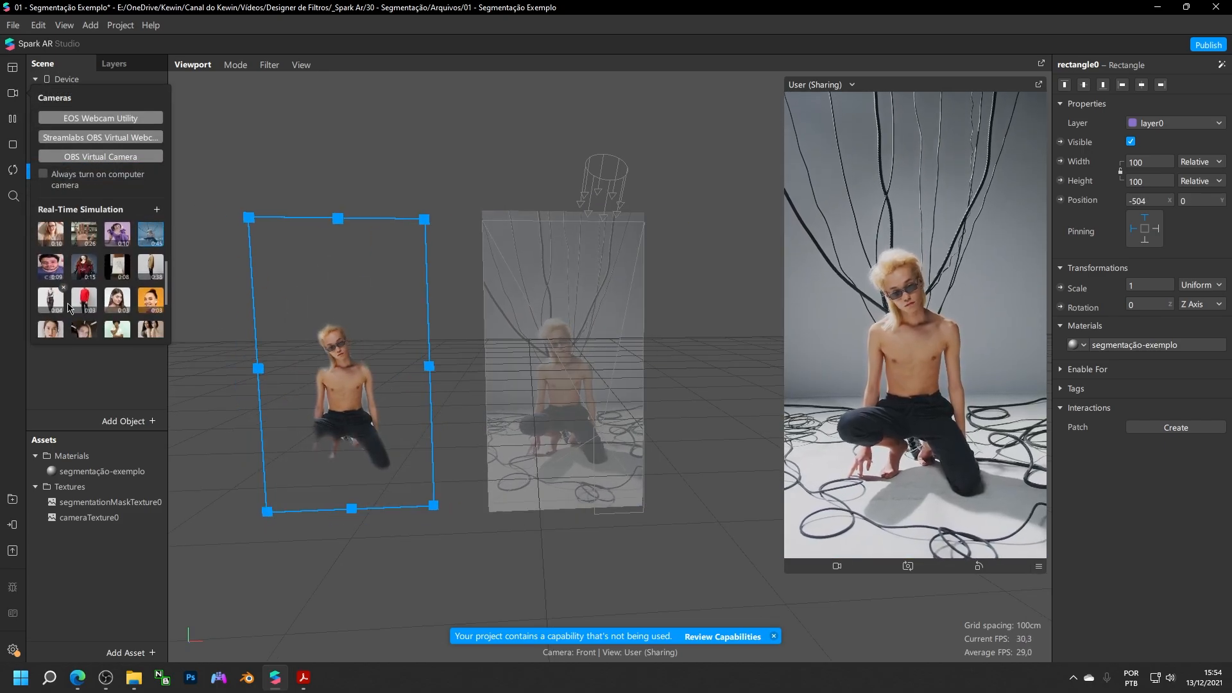
left_click(84, 299)
left_click(127, 308)
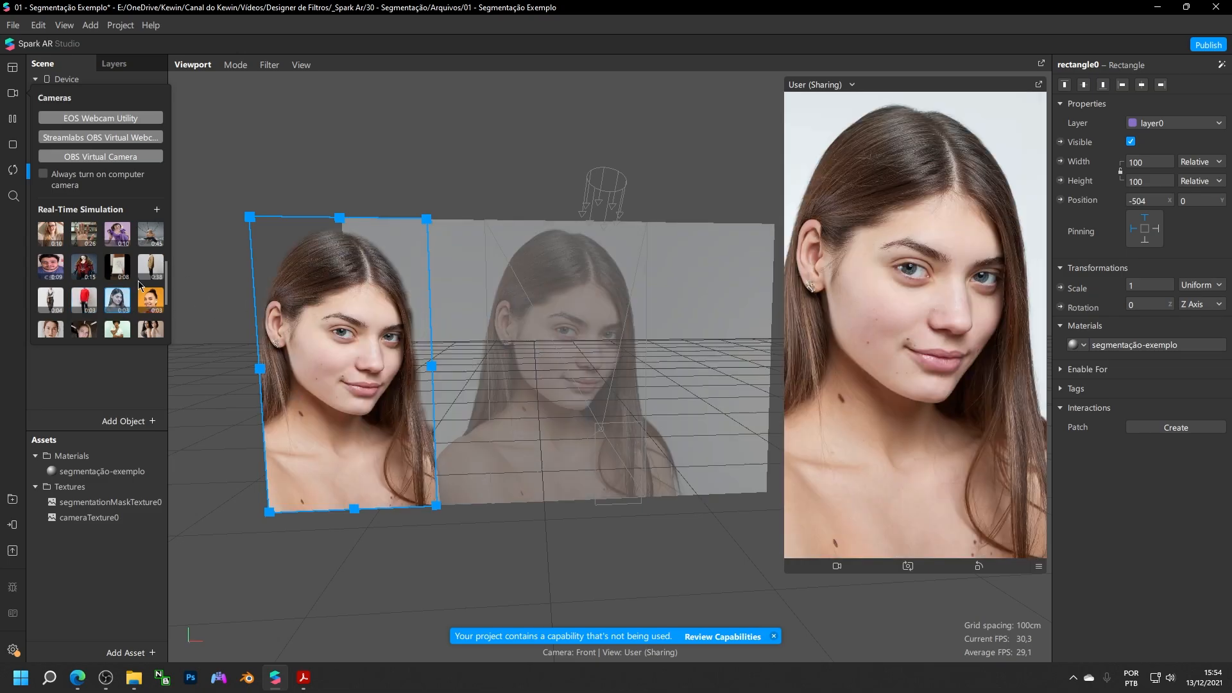
left_click(152, 272)
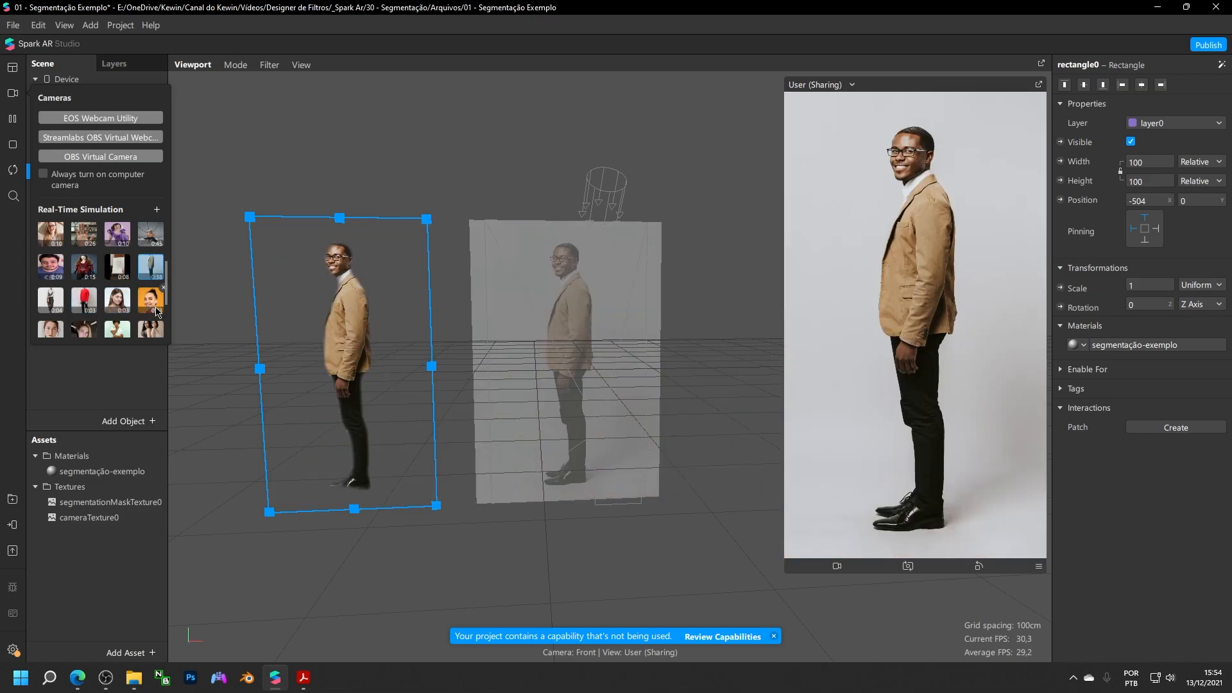
left_click(154, 306)
scroll(128, 308, "down", 2)
left_click(114, 309)
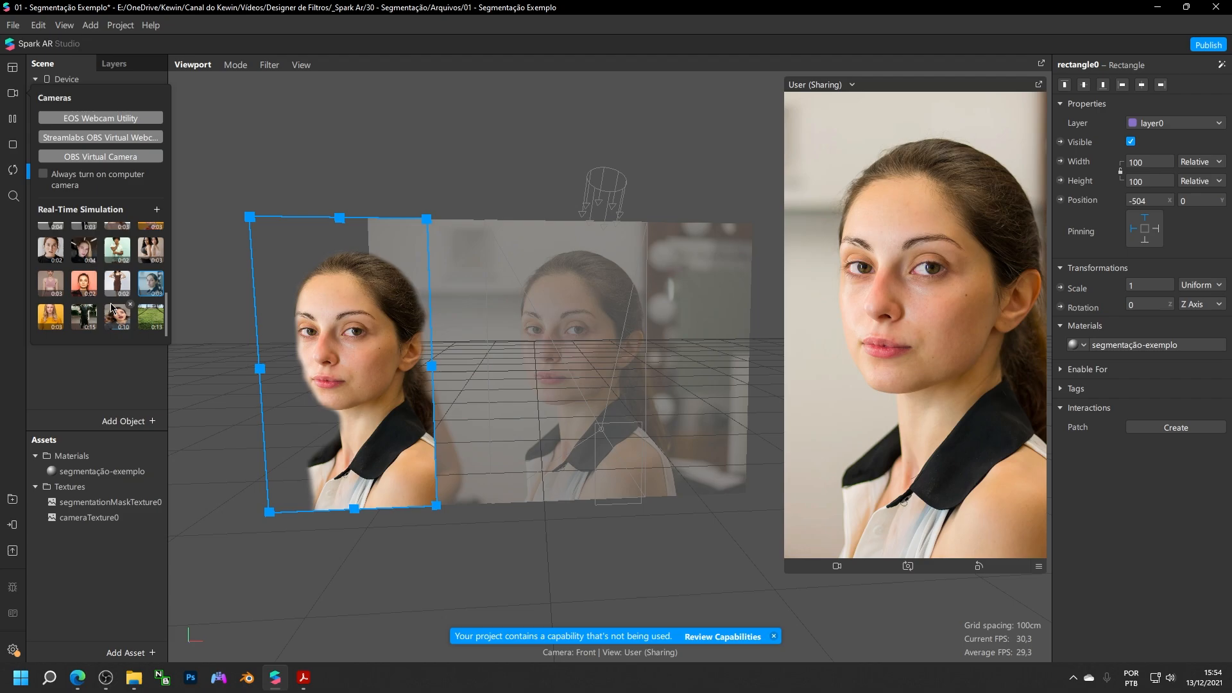
left_click(113, 286)
left_click(78, 319)
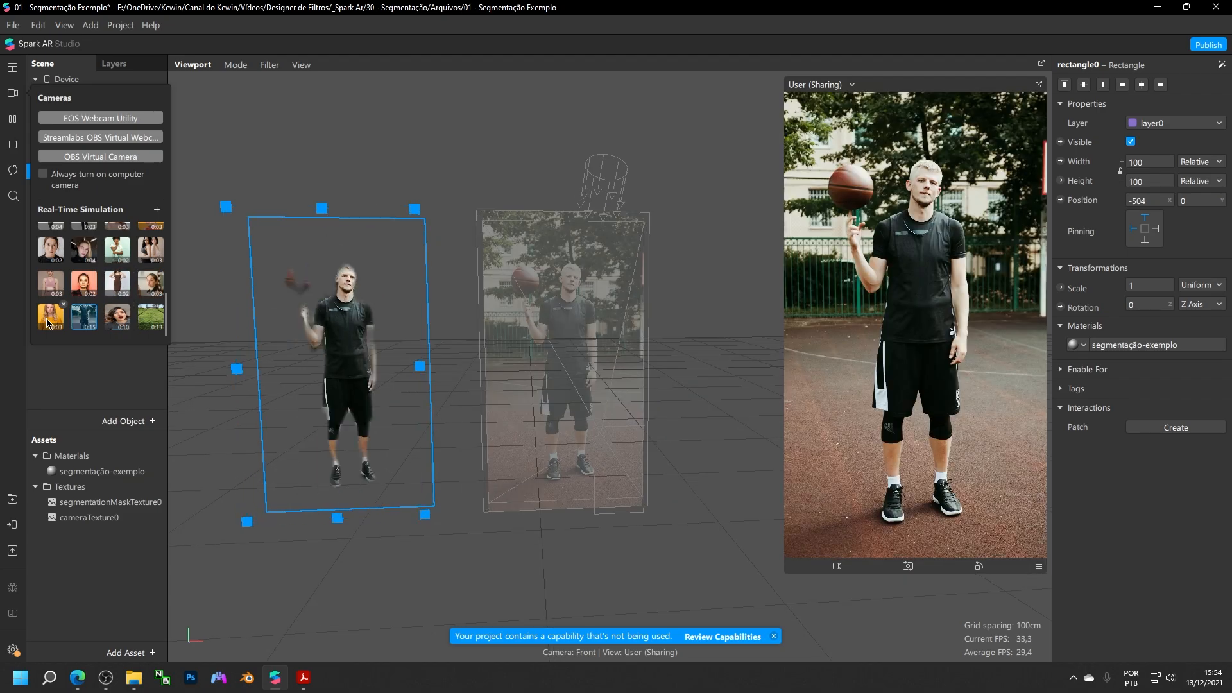
Move rectangle0 back over the camera frame and expand the segmentação-exemplo material's advanced render options
left_click_drag(286, 307, 558, 334)
double_click(102, 471)
left_click(1060, 393)
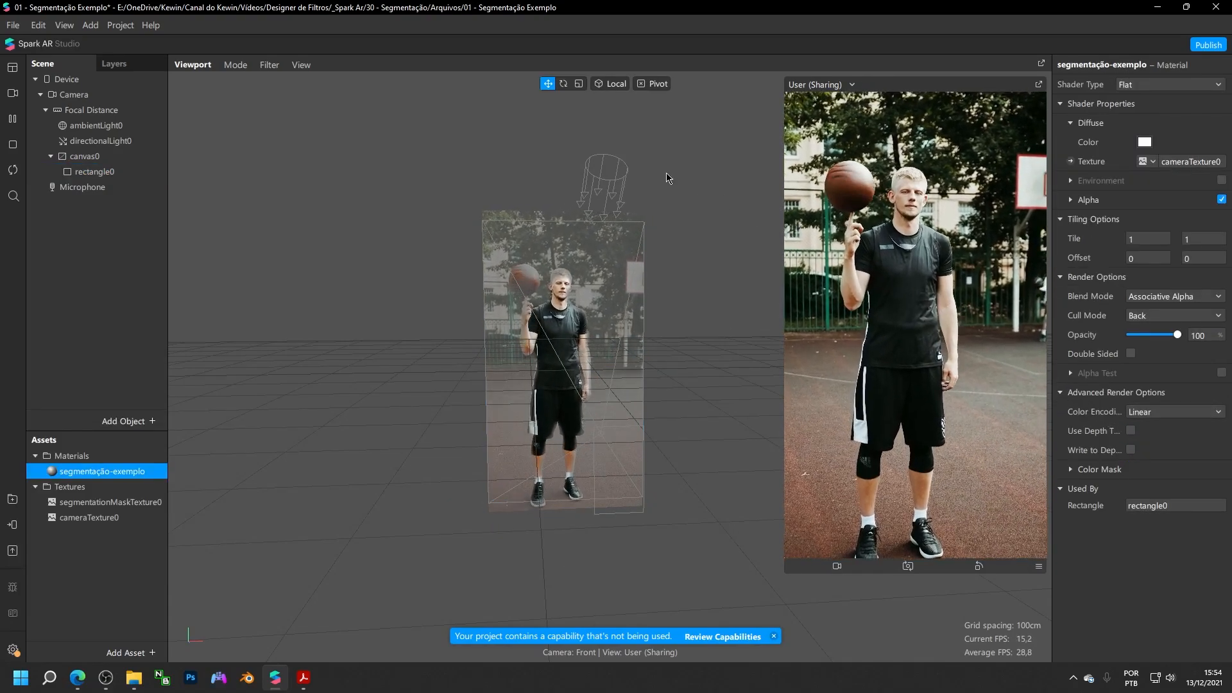
Examine canvas0 and the segmented person from several angles in the 3D scene, and dismiss the unused-capability notification
right_click_drag(419, 249, 536, 280)
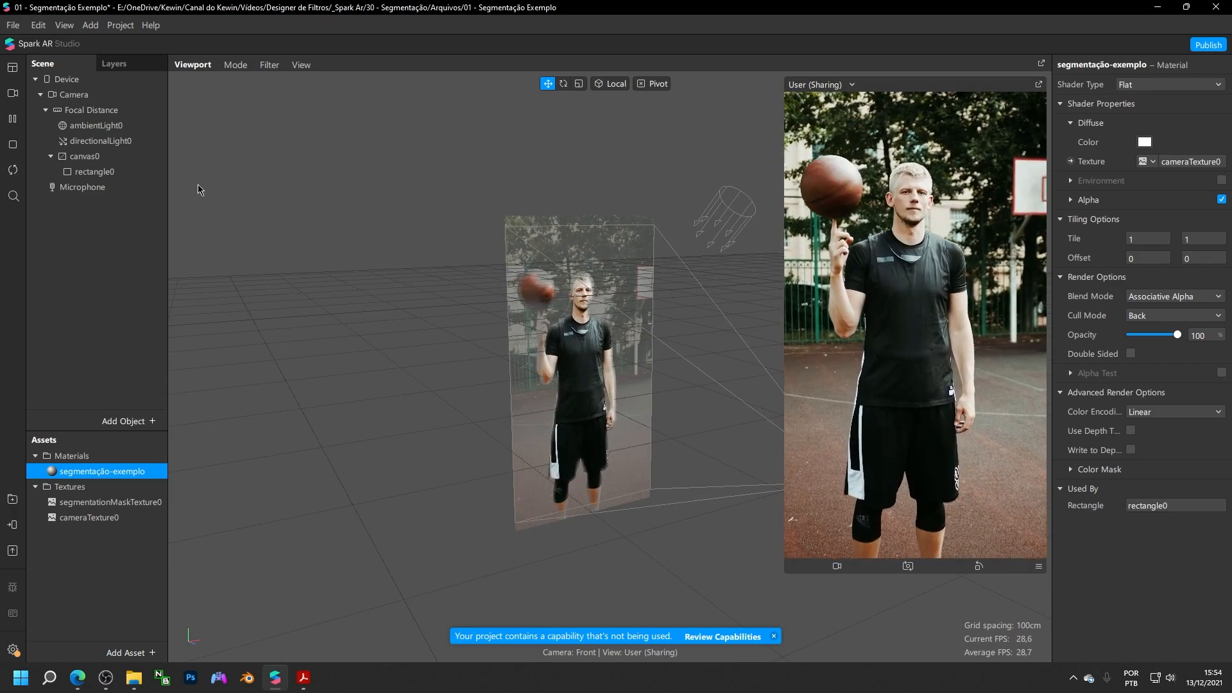
left_click(93, 157)
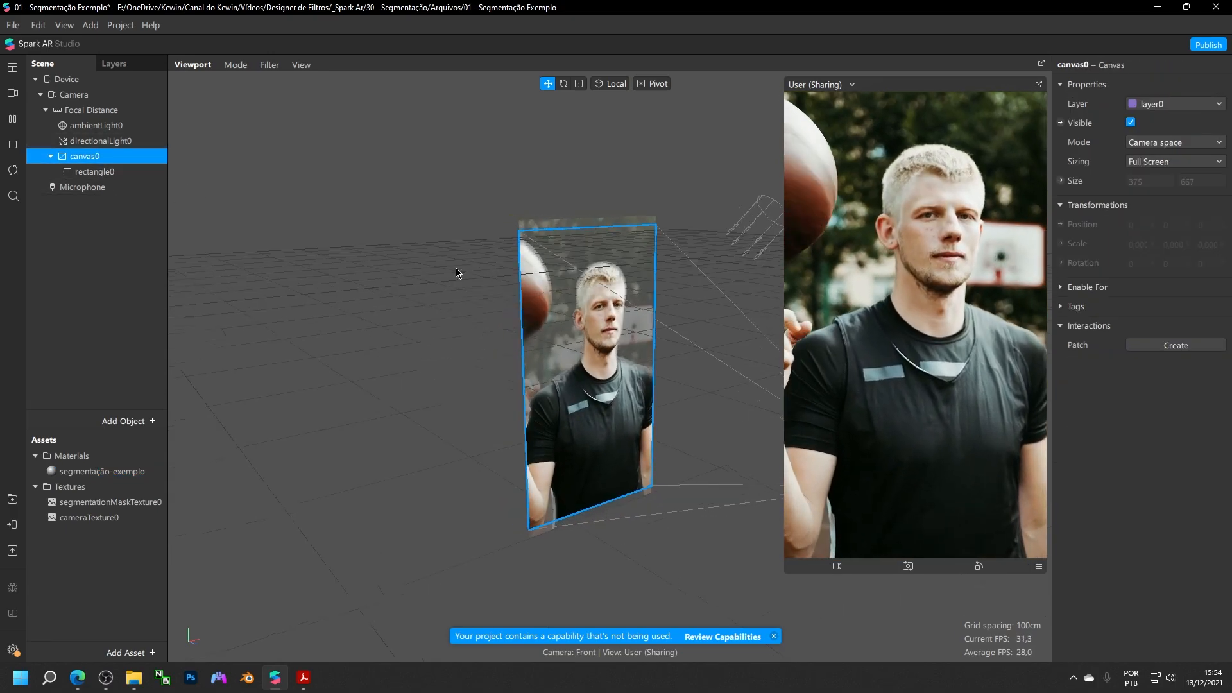
right_click_drag(456, 272, 585, 251)
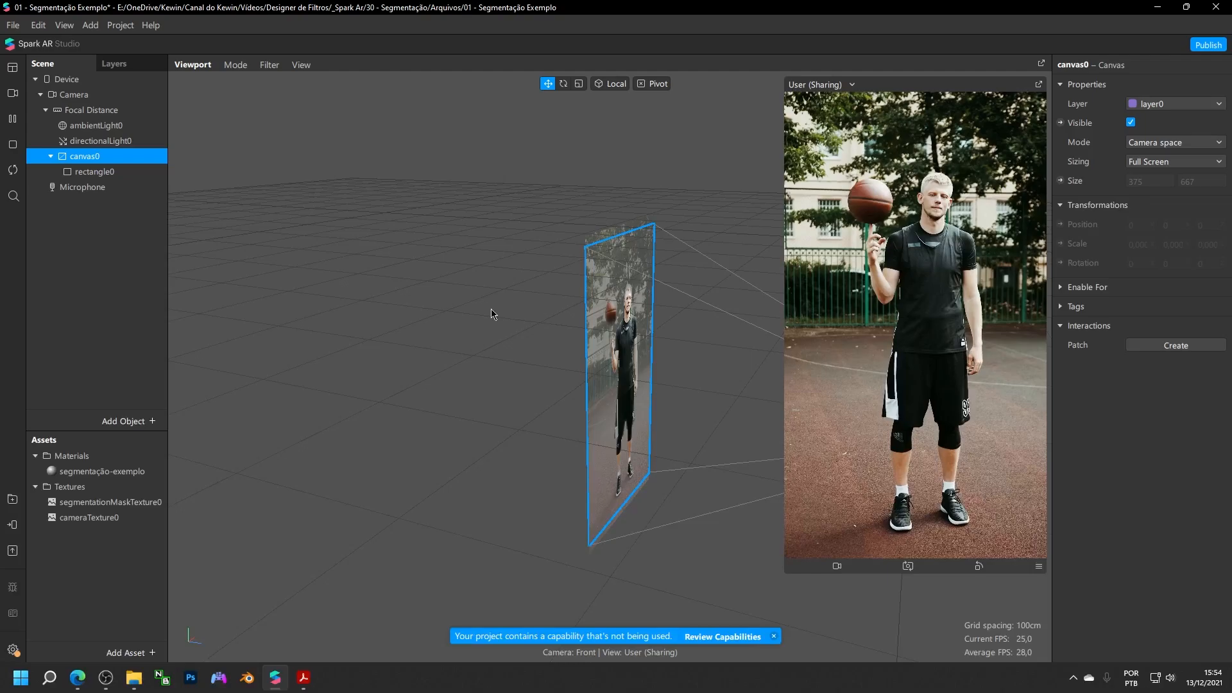
right_click_drag(492, 306, 454, 341)
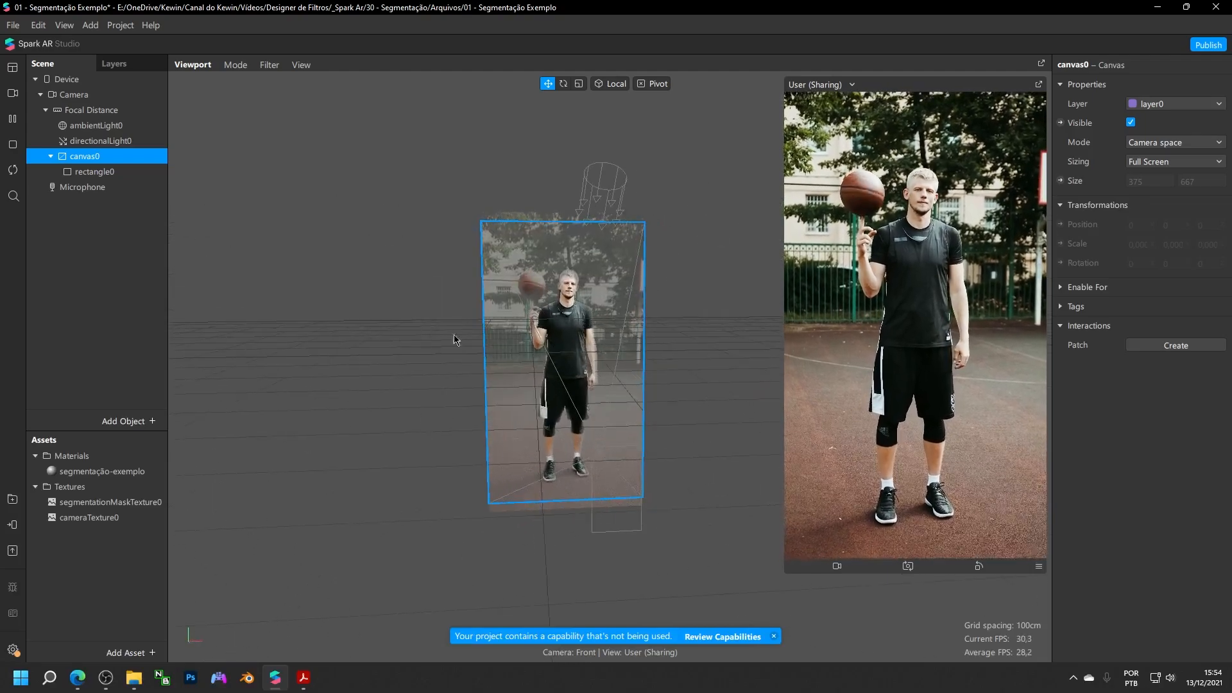
left_click(774, 637)
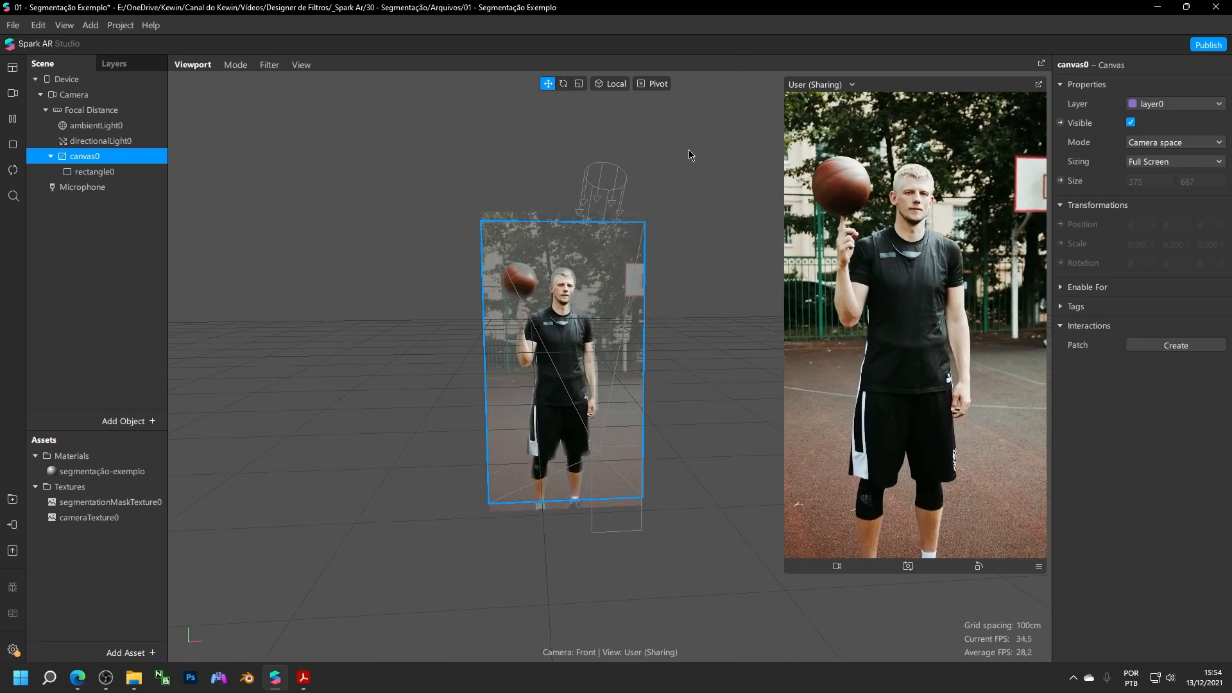
right_click_drag(688, 154, 731, 206)
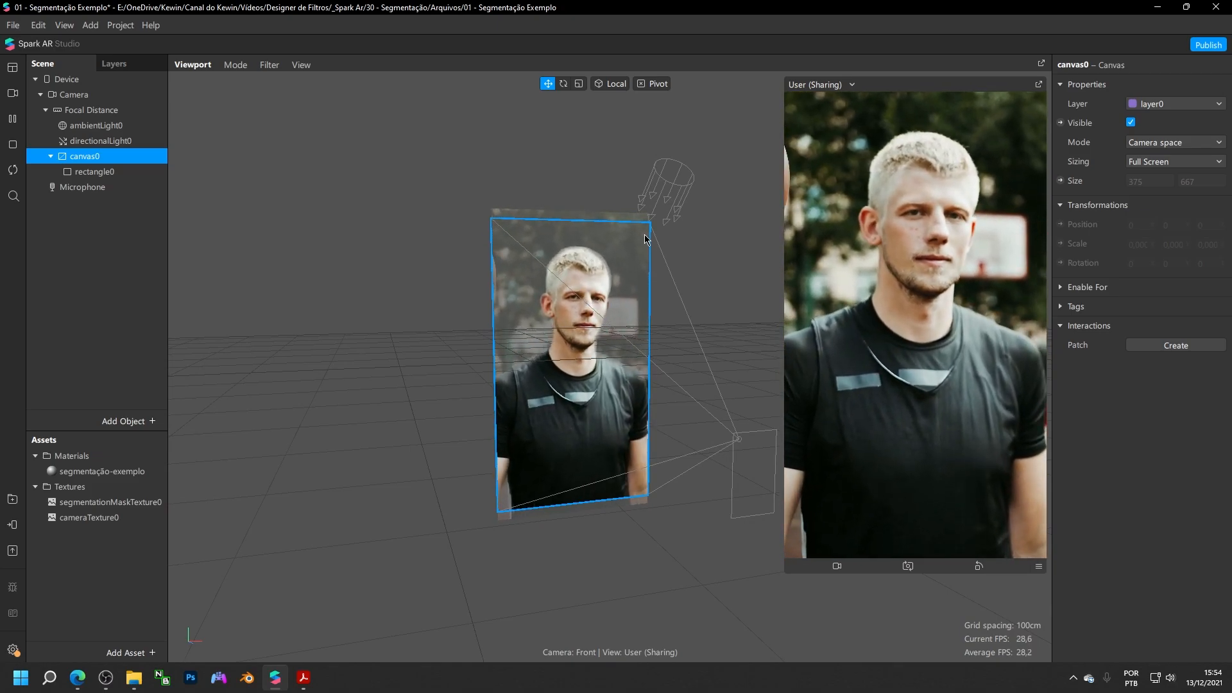
Look through the addable texture assets down to the Person, Hair and Skin segmentation textures without adding one
left_click(153, 653)
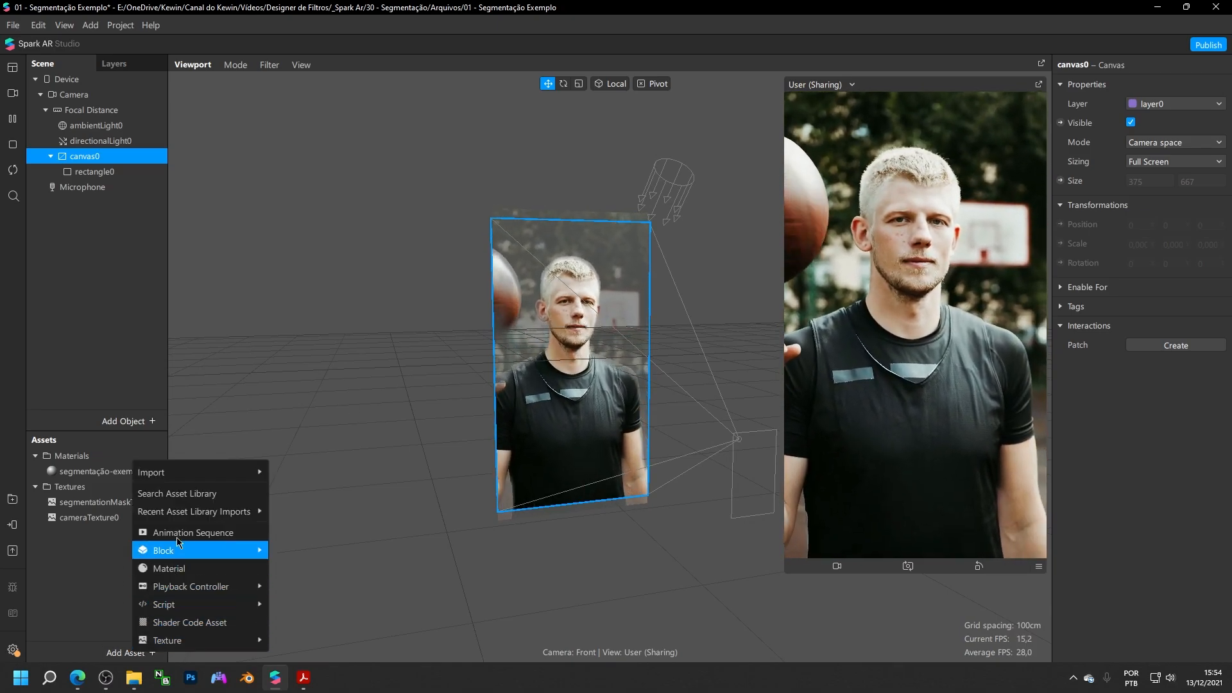
mouse_move(215, 642)
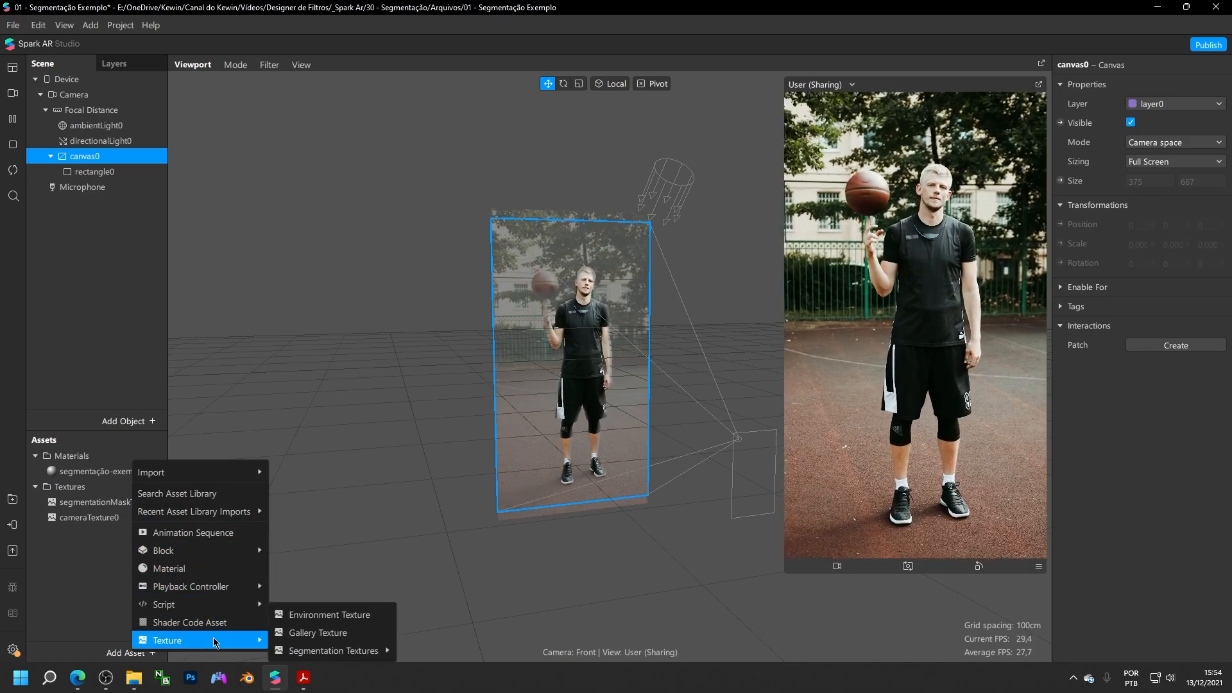
left_click(66, 591)
left_click(133, 657)
left_click(136, 658)
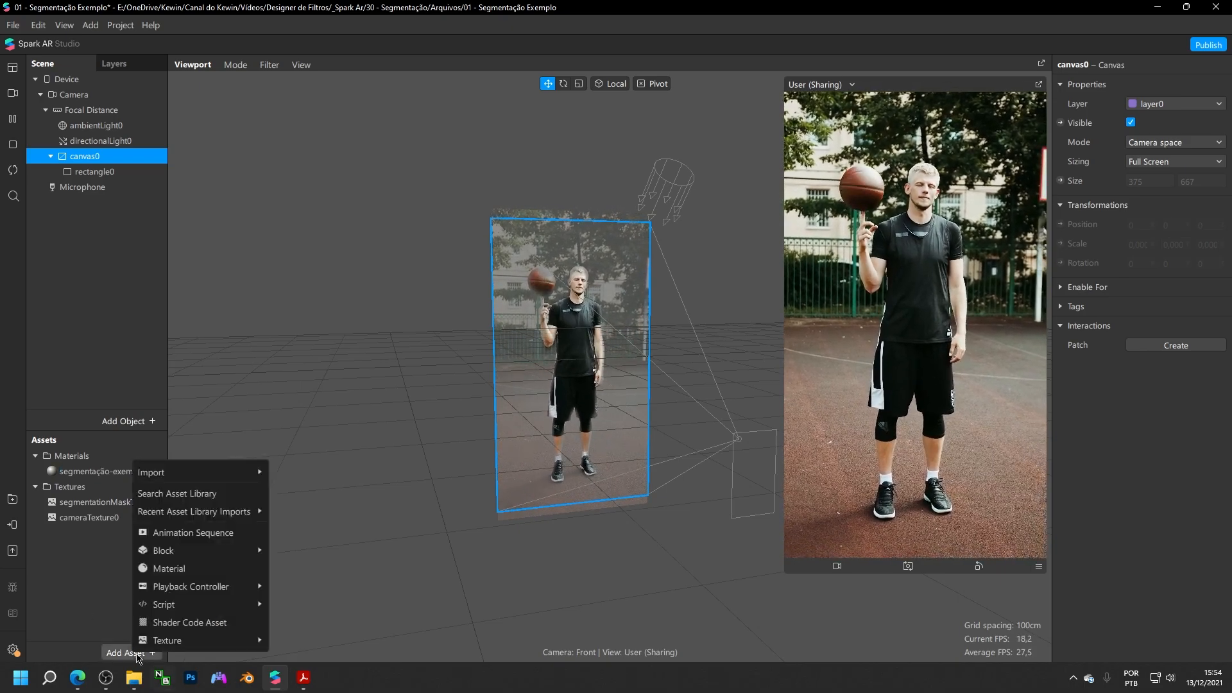
mouse_move(187, 643)
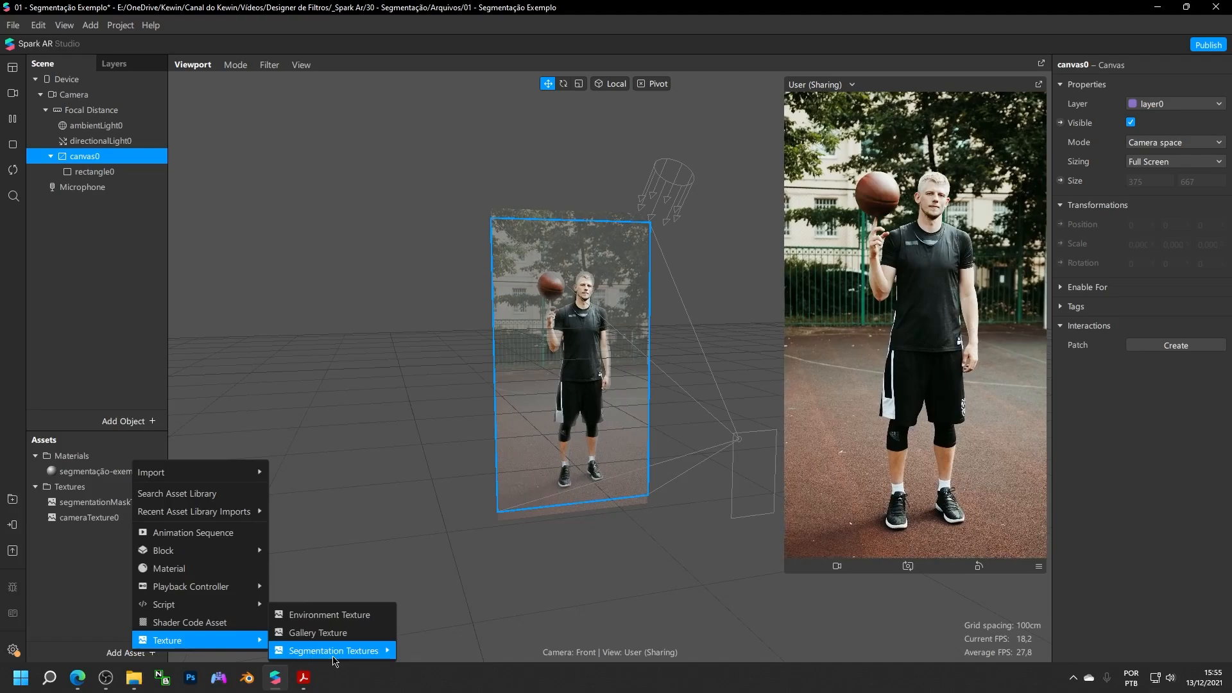
mouse_move(346, 651)
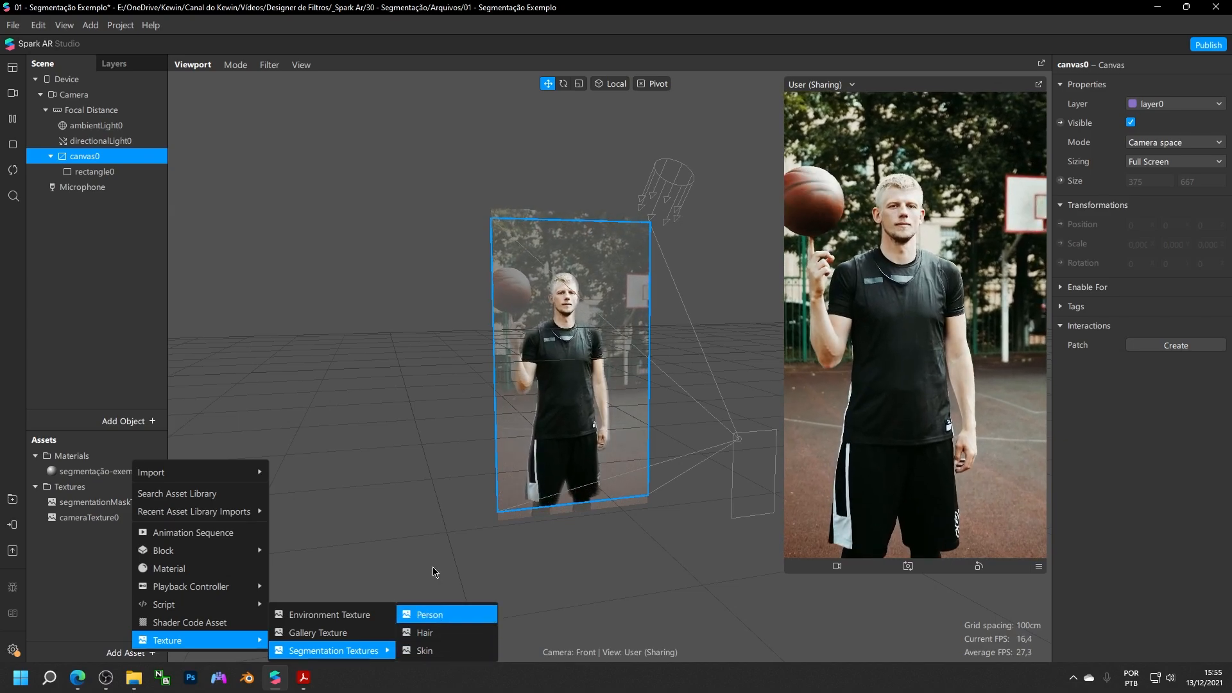
left_click(369, 452)
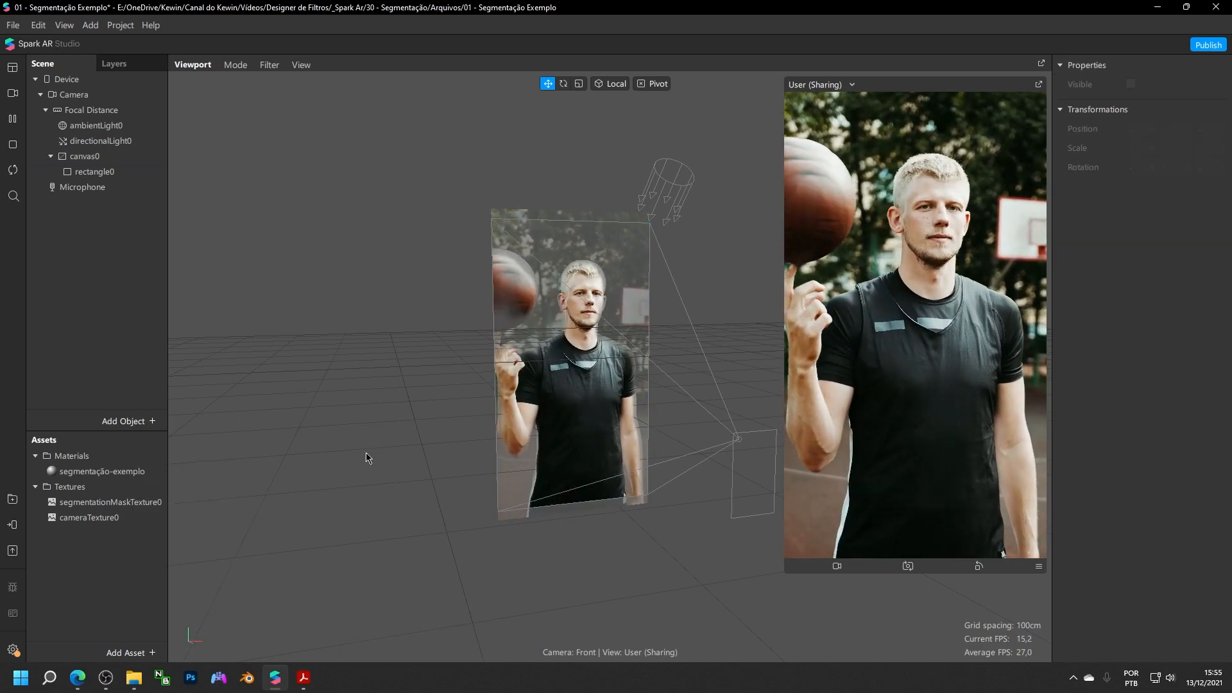
Try adding a second Person segmentation texture to the assets, then delete it
left_click(127, 654)
mouse_move(234, 637)
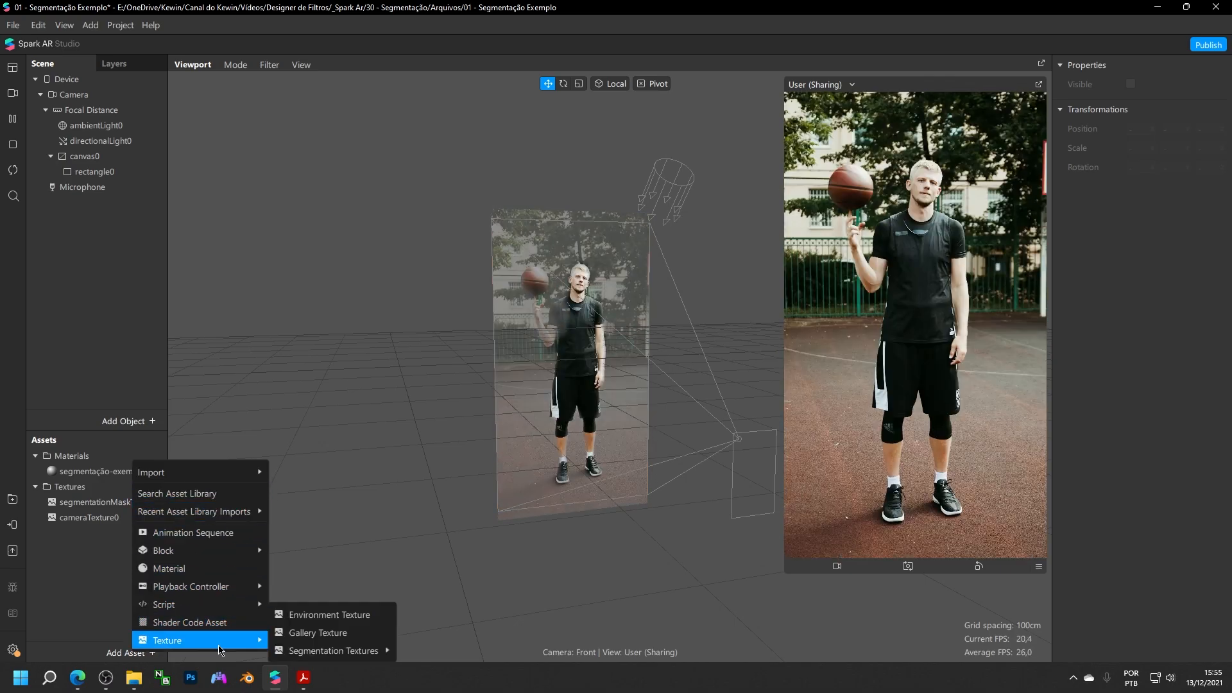
left_click(434, 631)
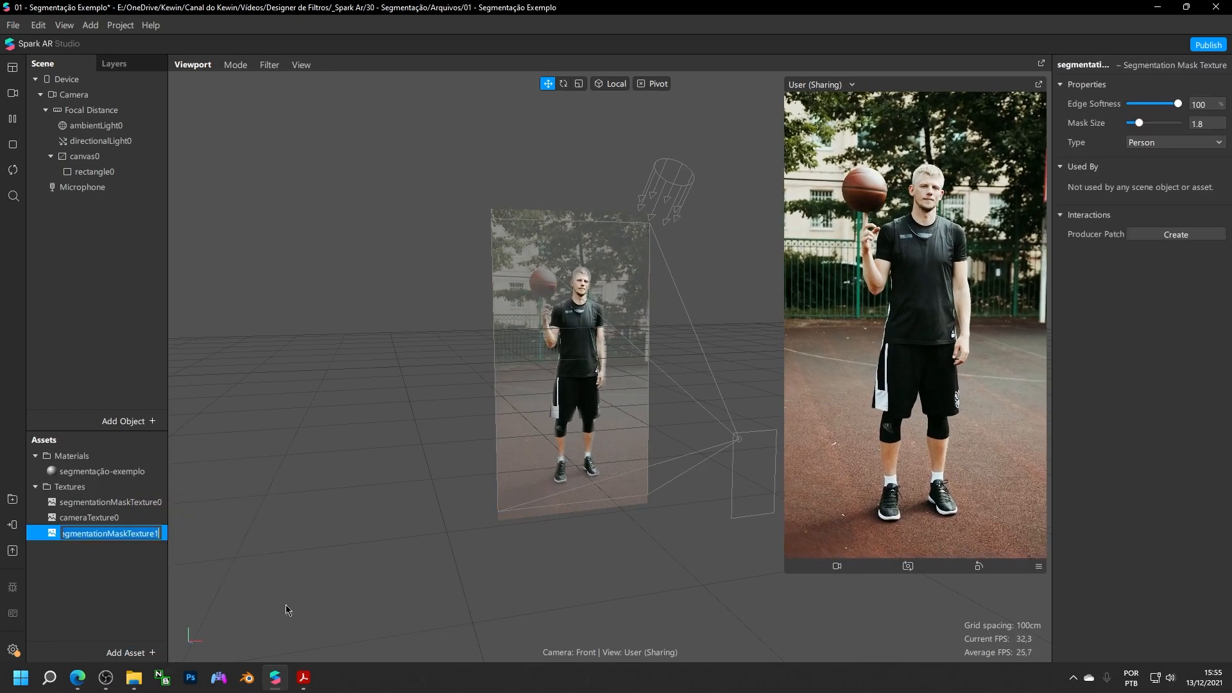
left_click(101, 566)
left_click(54, 534)
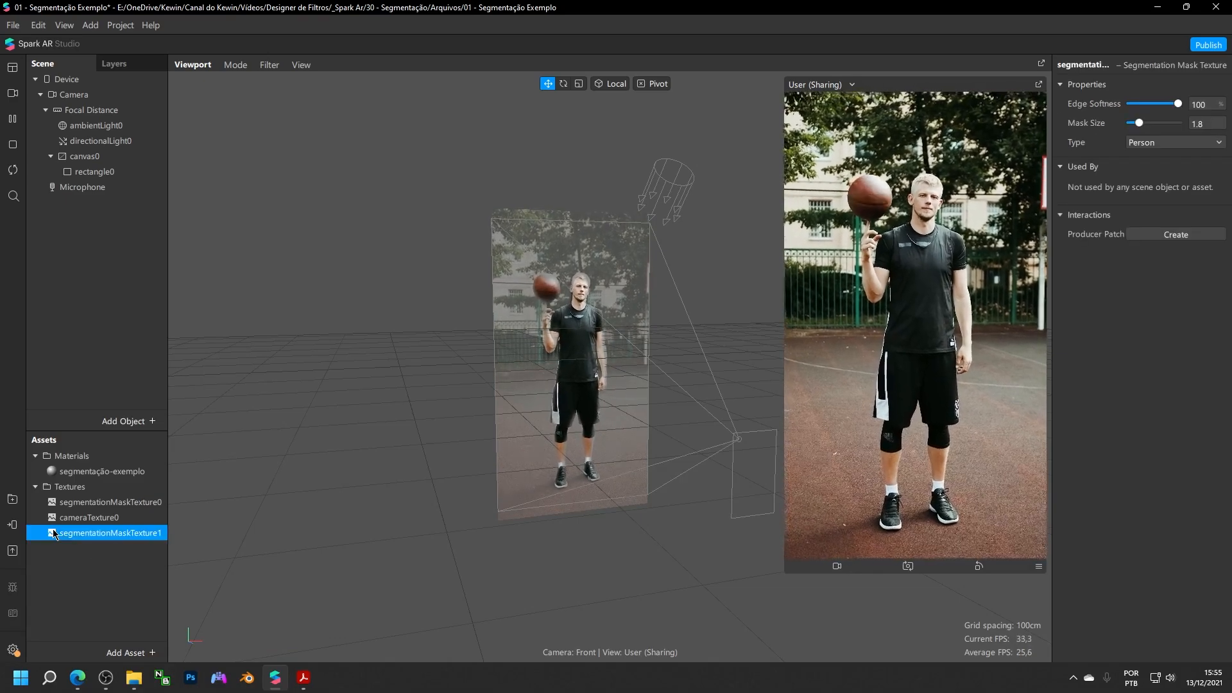
key("Delete")
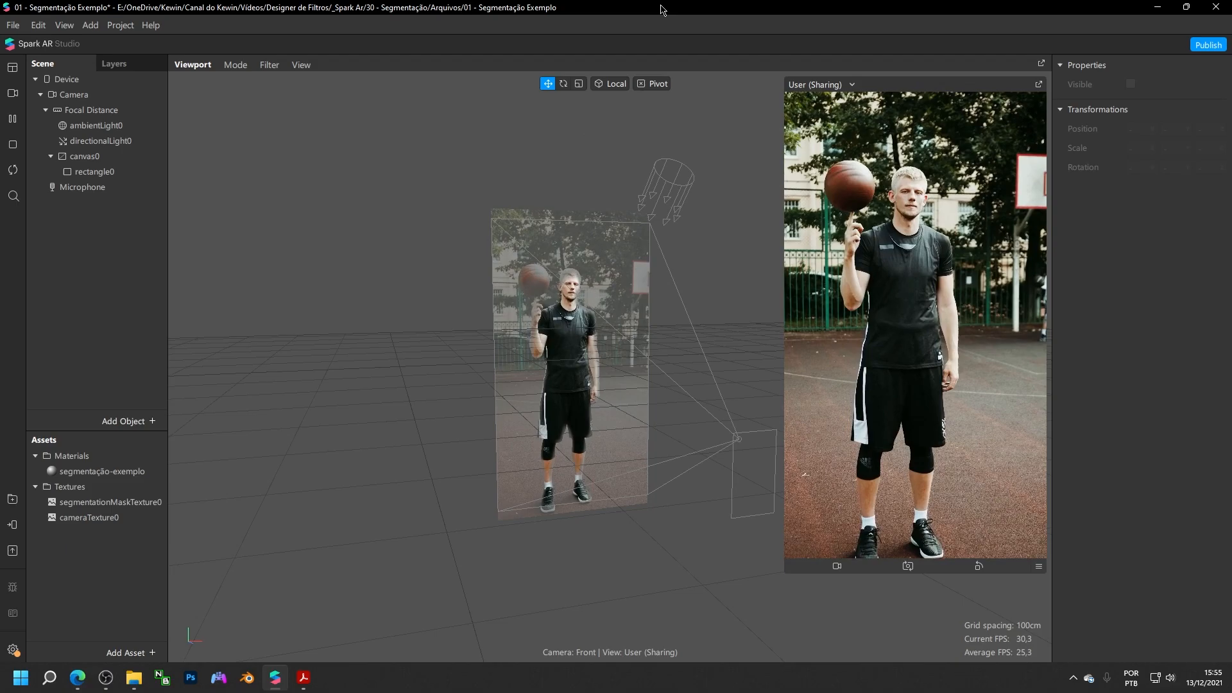
Close the segmentation example project, saving its changes
left_click_drag(663, 9, 544, 73)
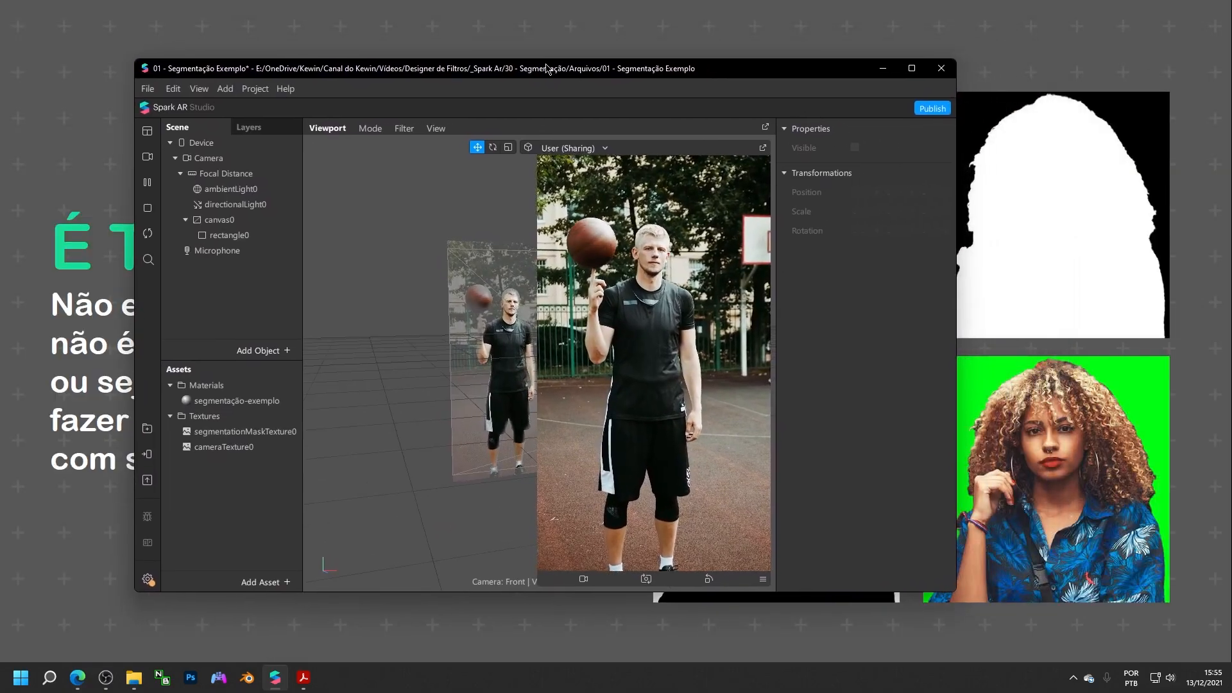
left_click(940, 73)
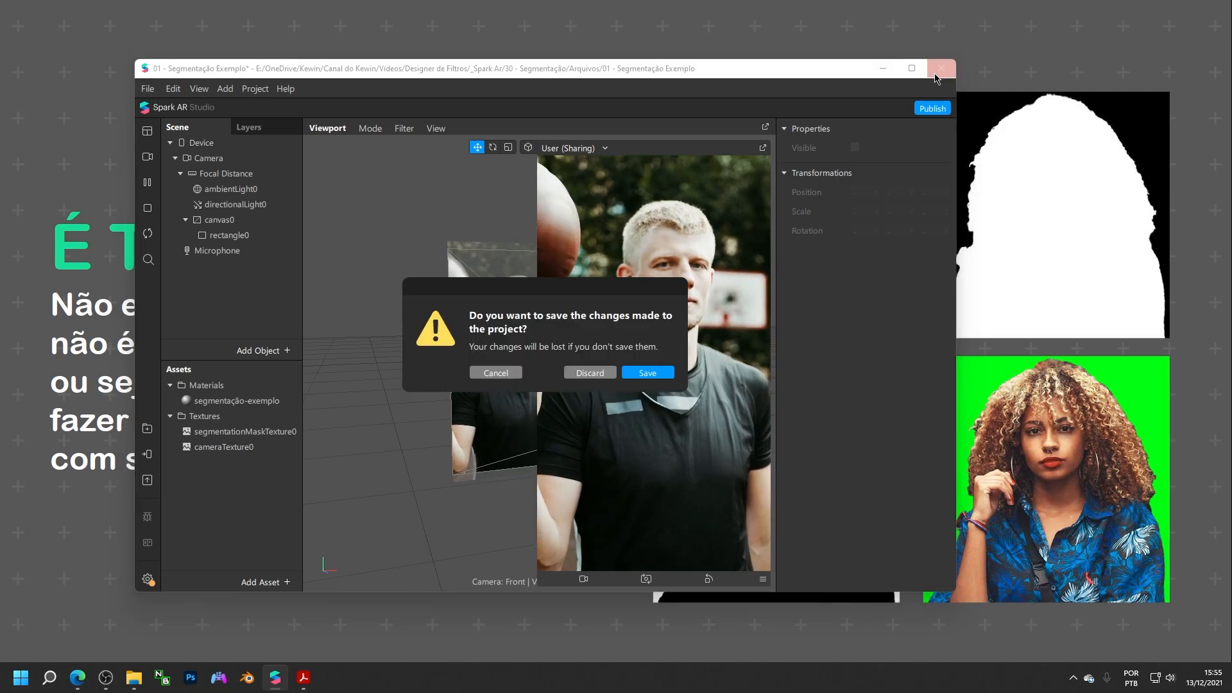
left_click(628, 373)
Open the Color Portrait template, maximize its window and enlarge the simulator preview
scroll(645, 378, "down", 2)
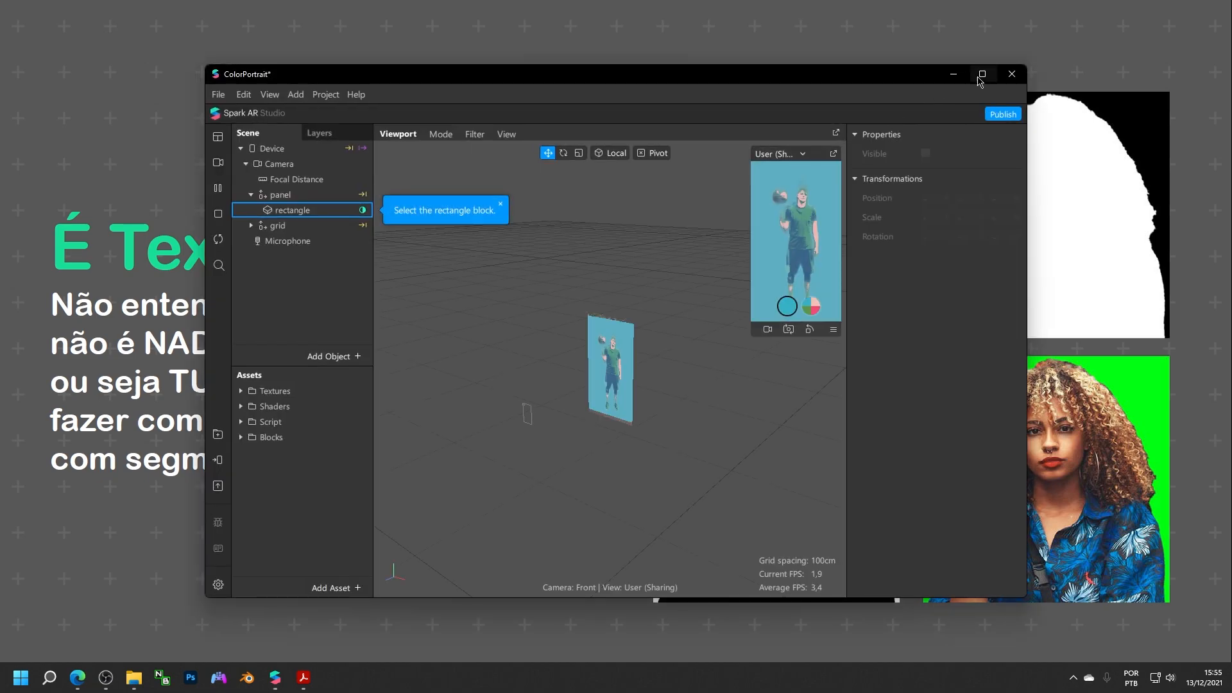
left_click(979, 77)
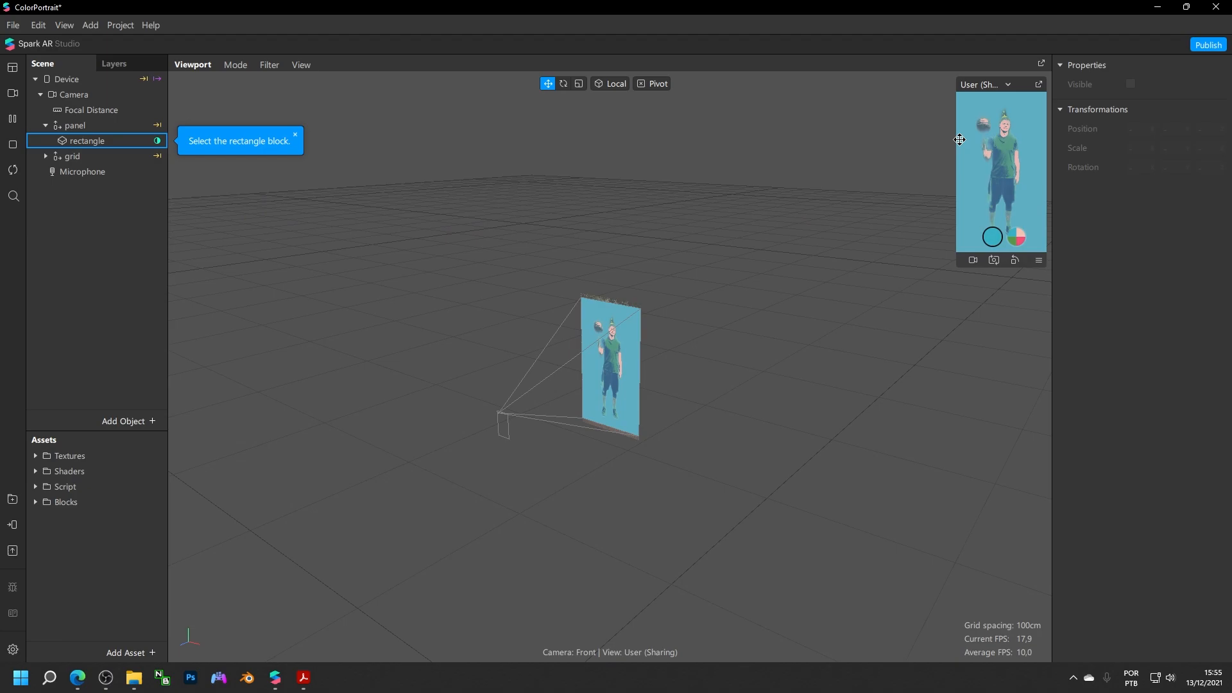
left_click_drag(956, 139, 738, 142)
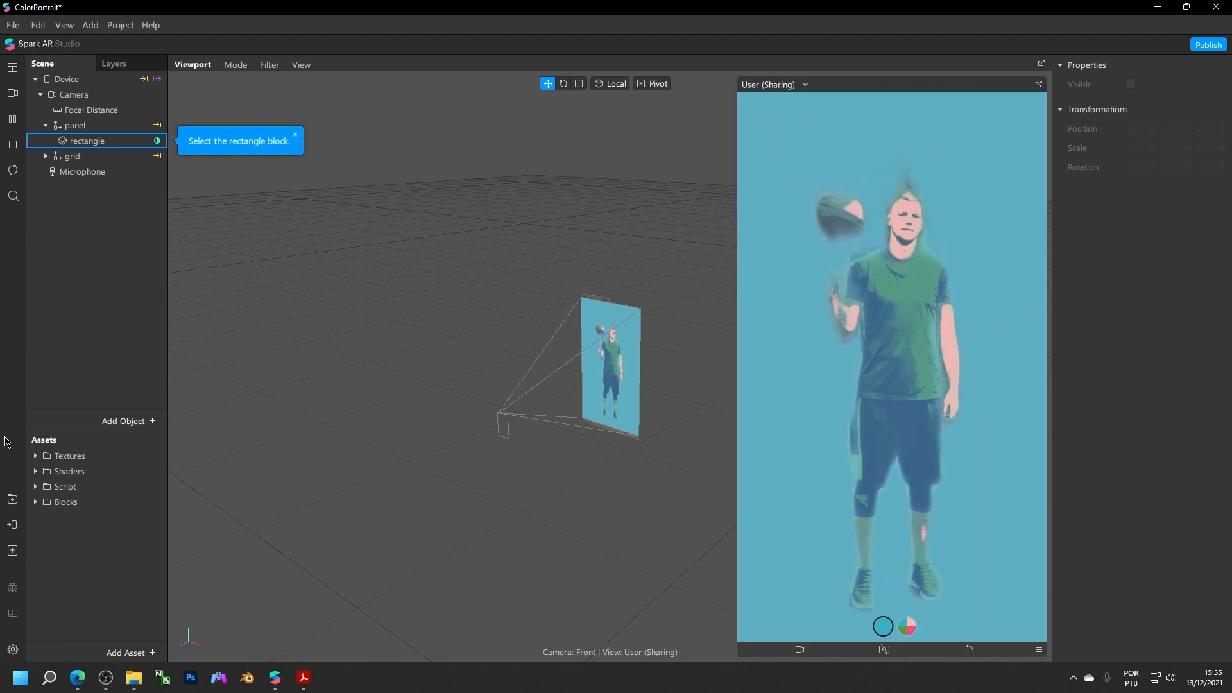
Examine the template's mask textures and the person, skin and hair inputs of the rectangle block
left_click(36, 457)
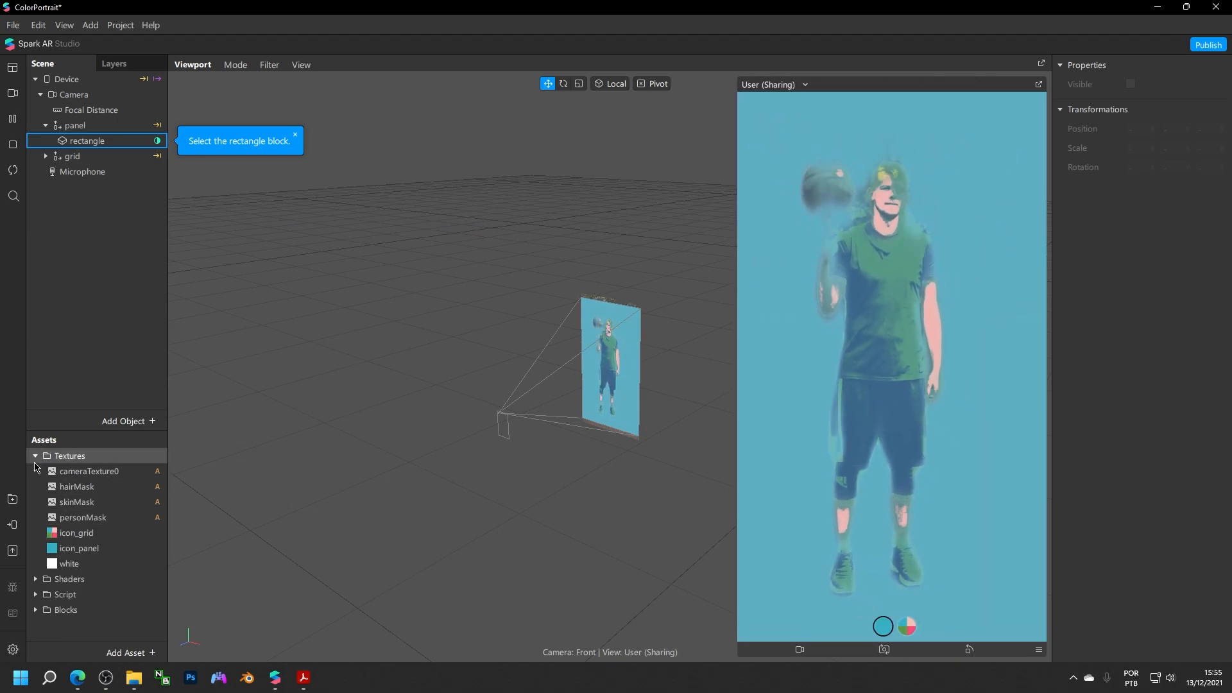
left_click(35, 456)
left_click(90, 141)
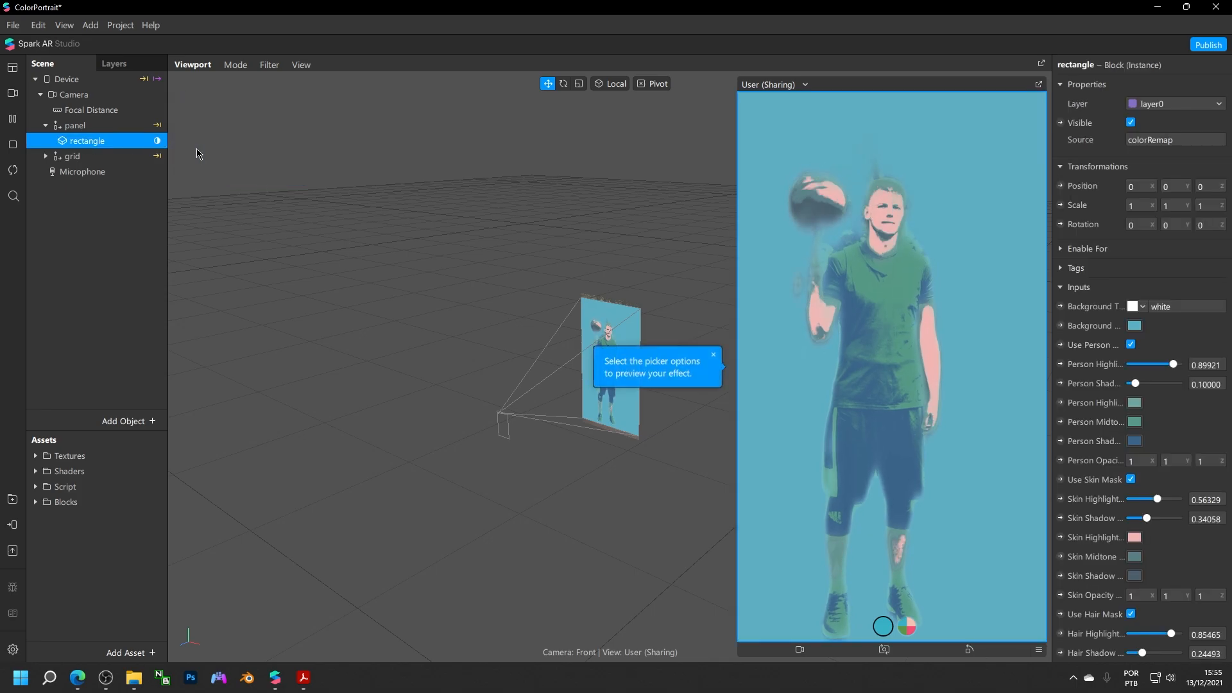
scroll(1108, 350, "down", 1)
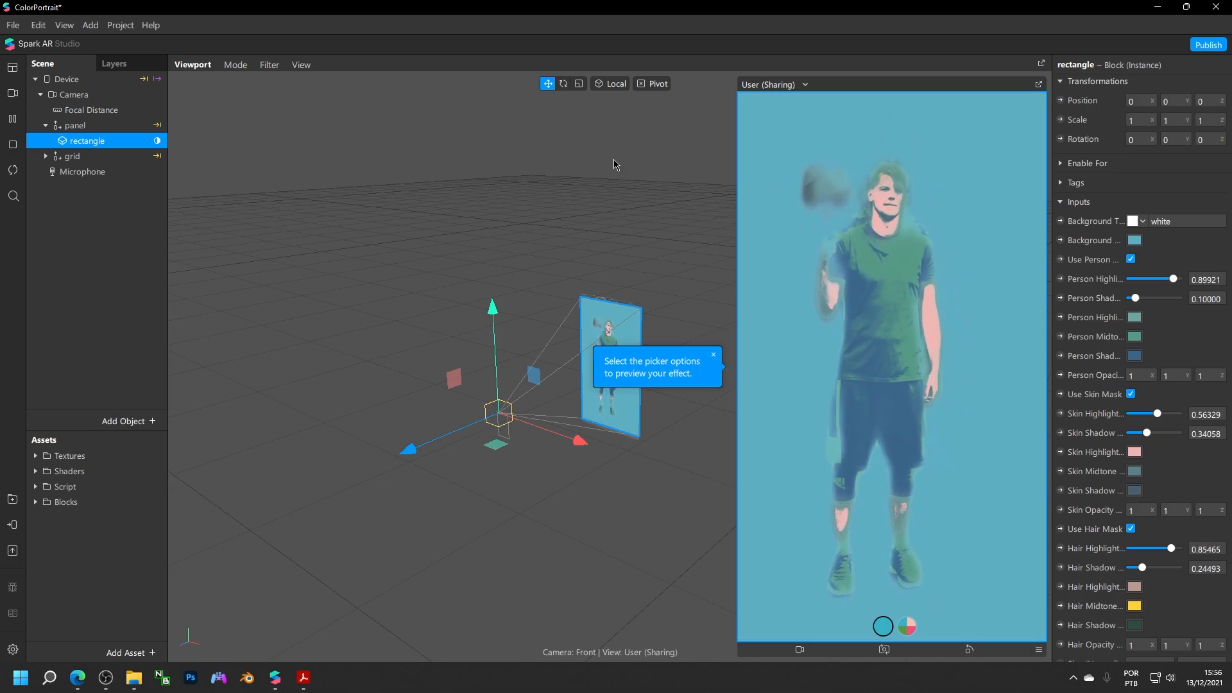
Preview the Color Portrait effect on several real-time simulation videos and try both of its picker options
left_click(12, 93)
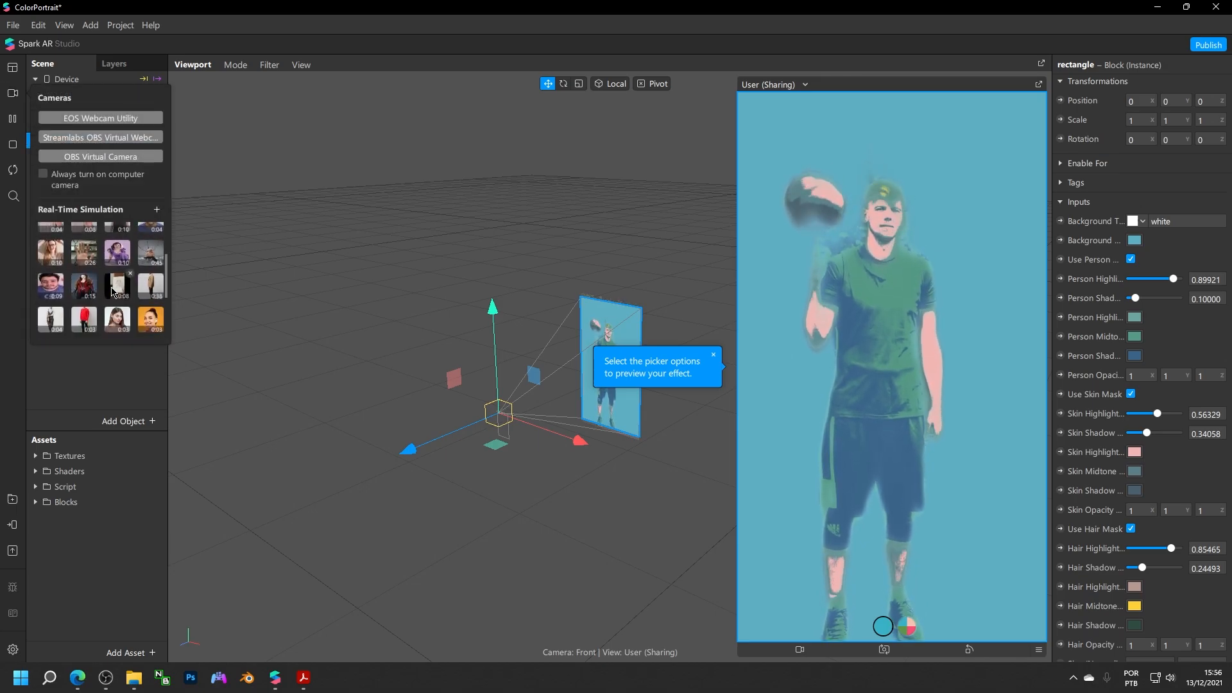
scroll(113, 286, "down", 3)
left_click(117, 242)
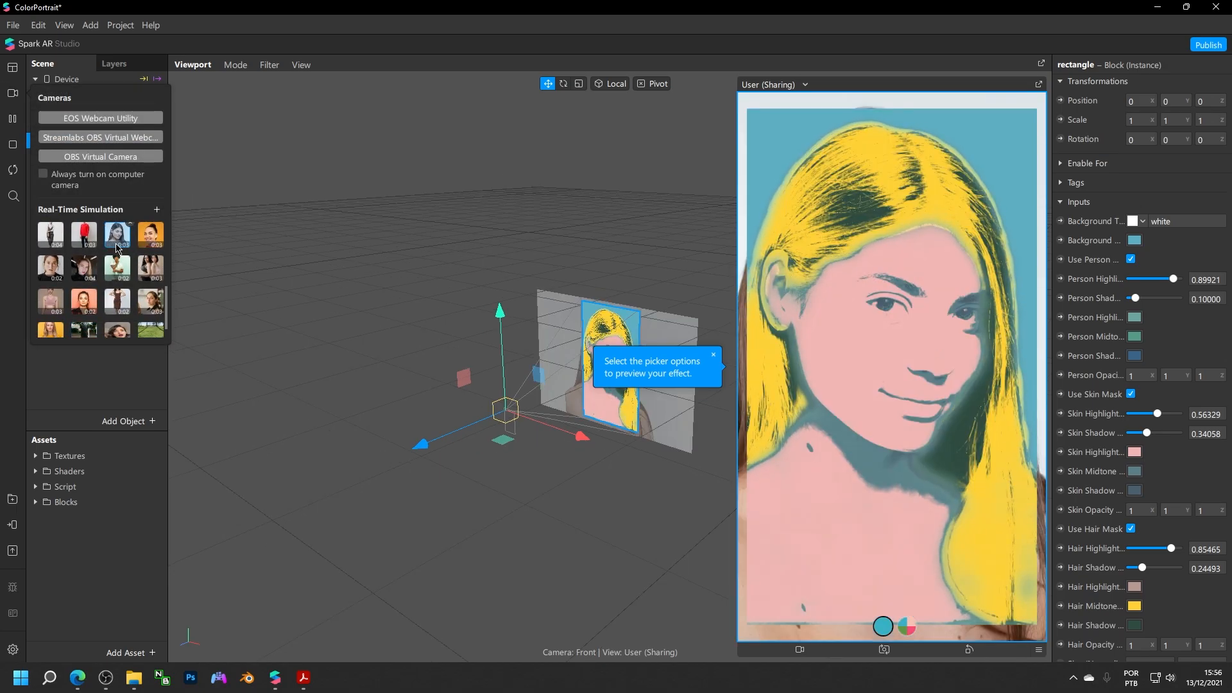
left_click(150, 268)
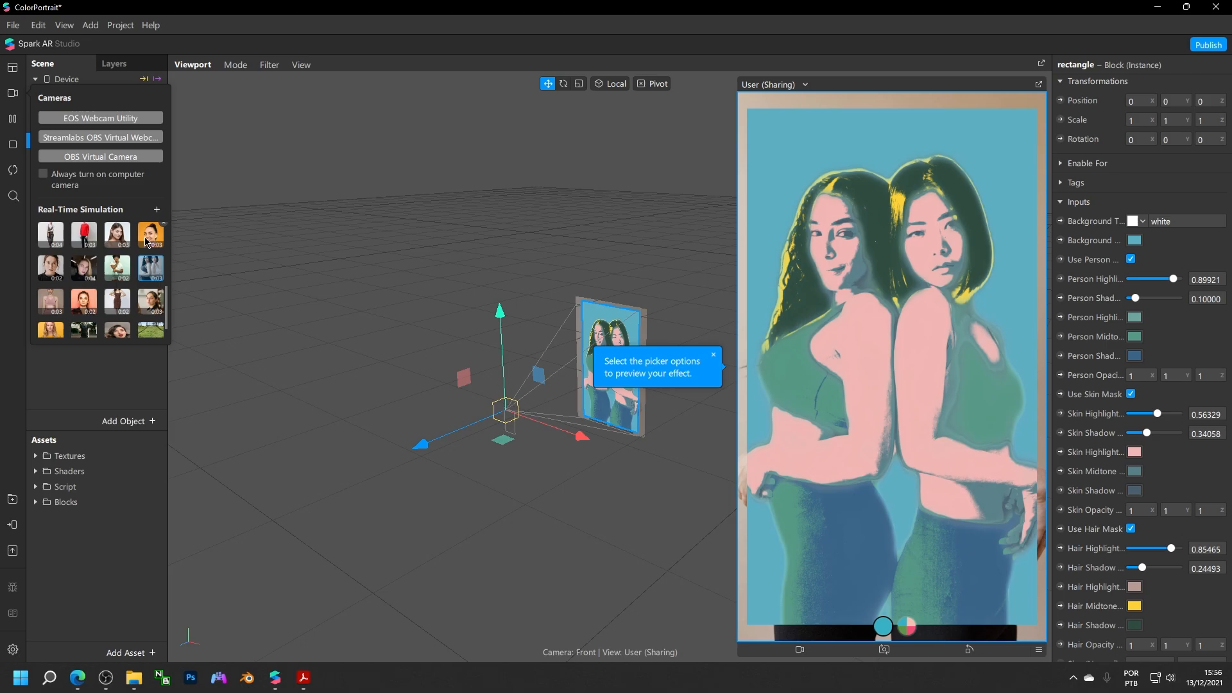
left_click(146, 242)
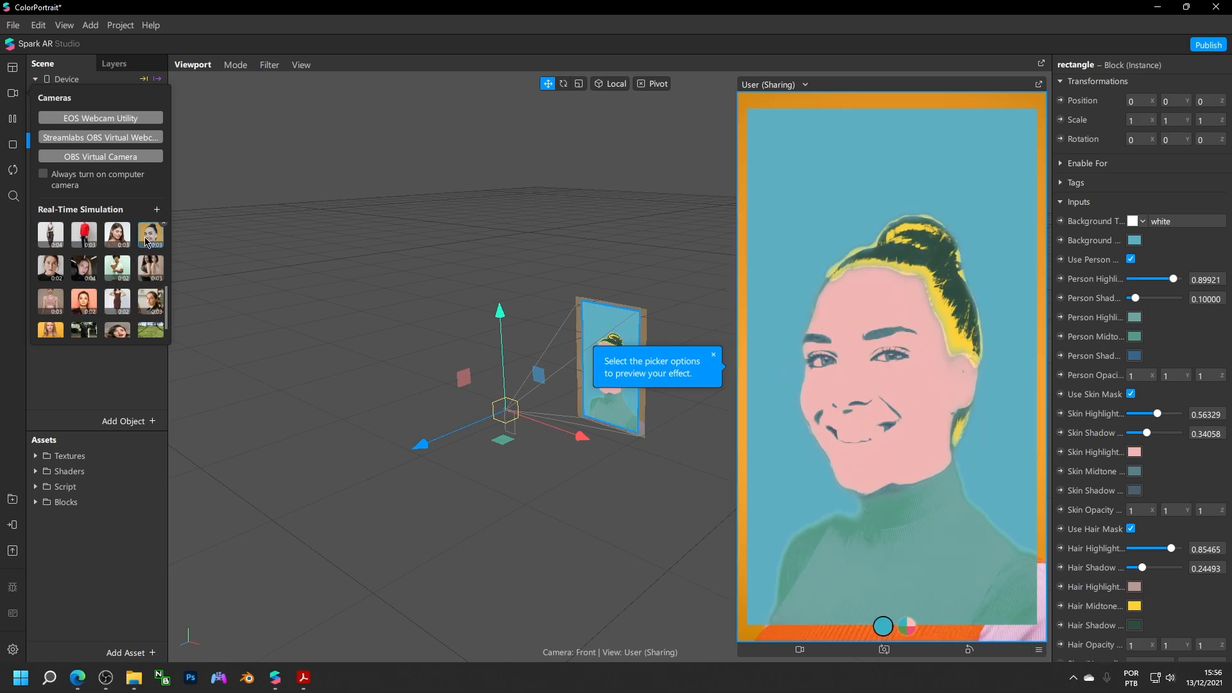
left_click(907, 625)
left_click(882, 626)
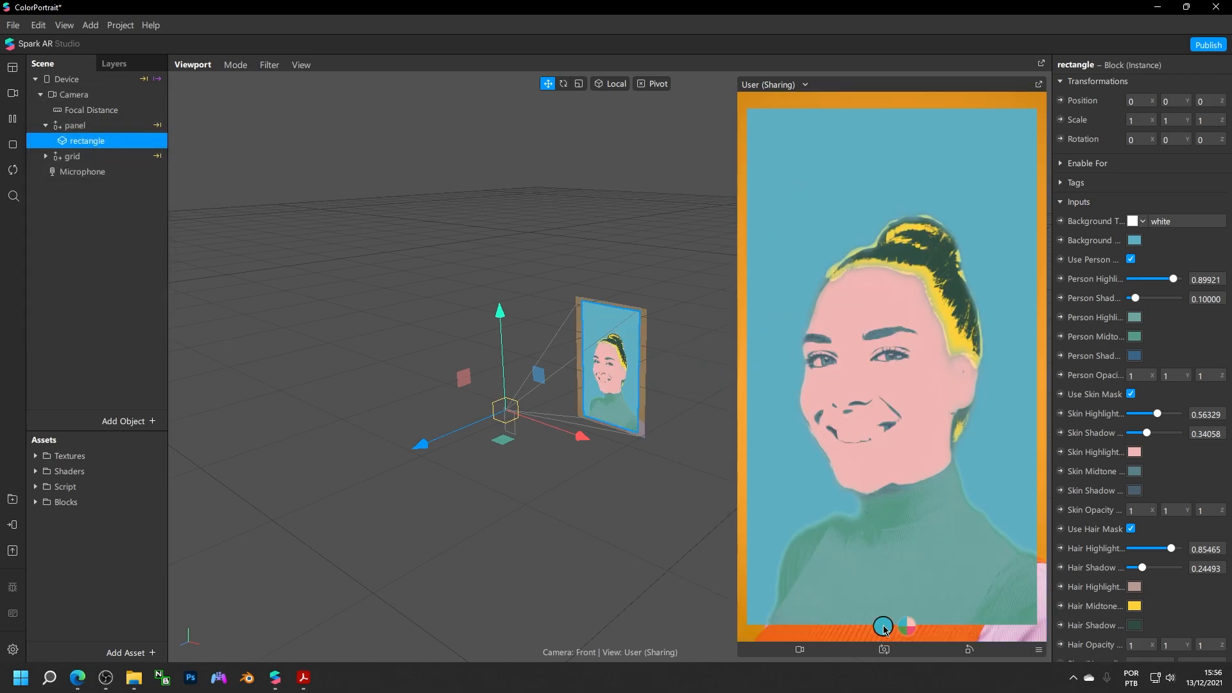
Preview the Color Portrait effect on the simulation video of the blonde woman in the yellow sweater
left_click(12, 93)
left_click(82, 304)
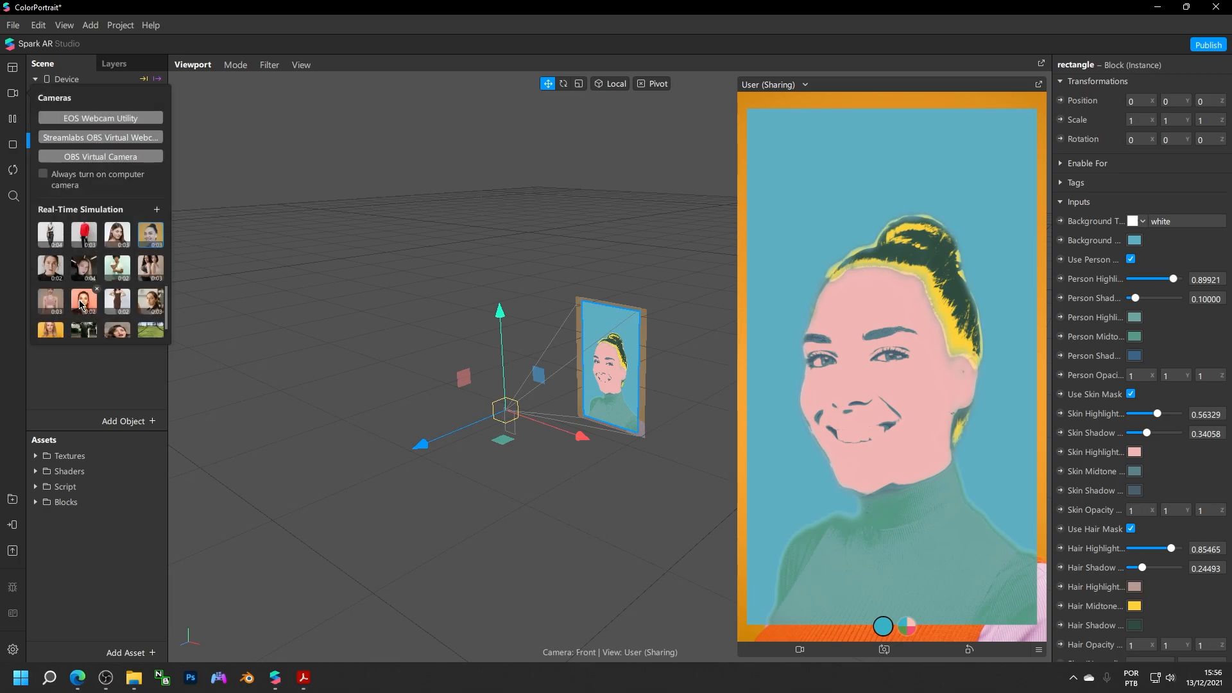
scroll(81, 304, "down", 1)
left_click(51, 315)
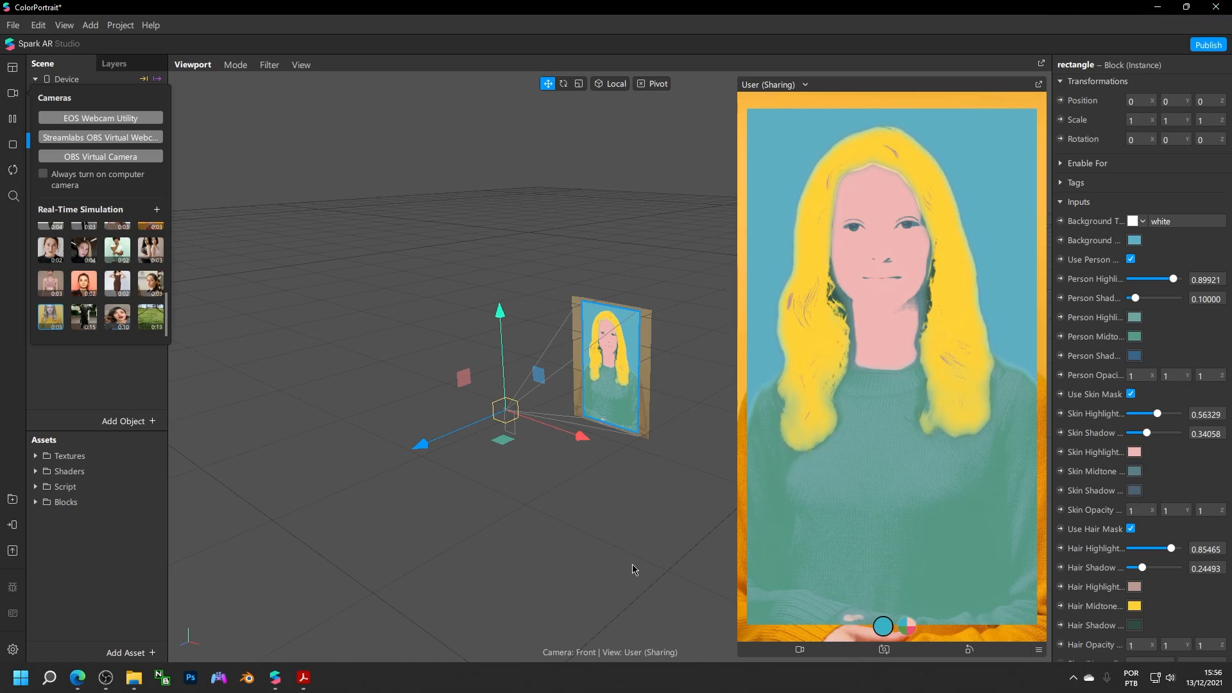
left_click(303, 678)
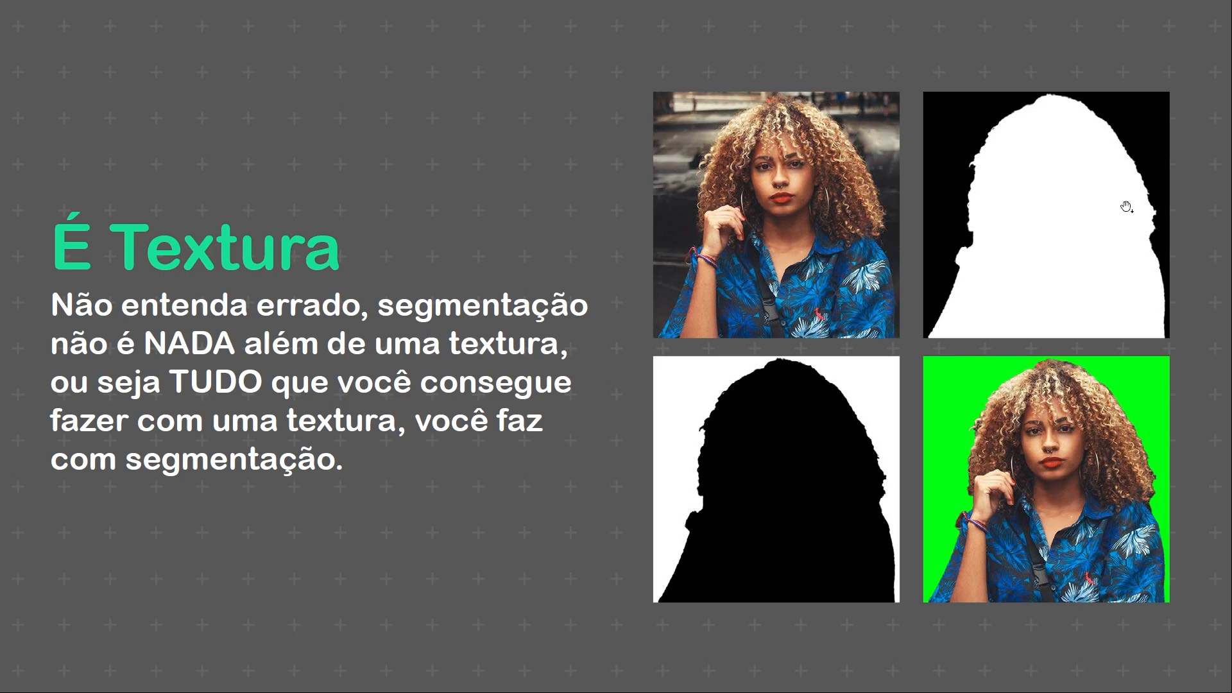
left_click(623, 212)
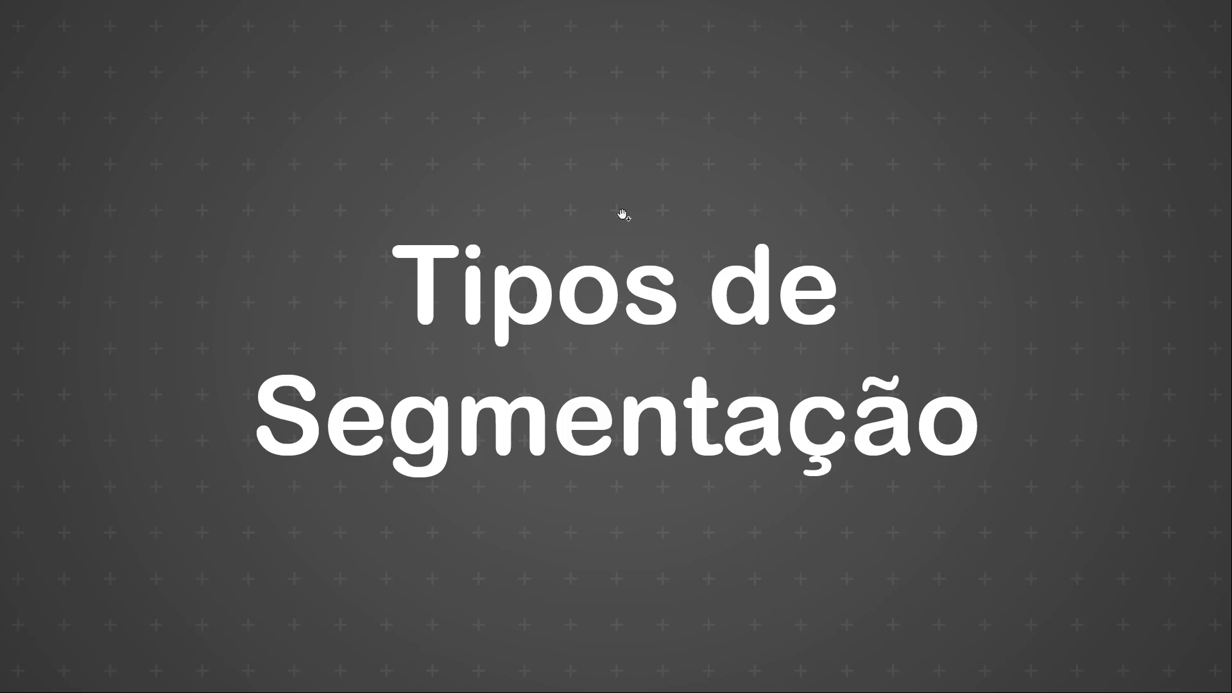
left_click(622, 212)
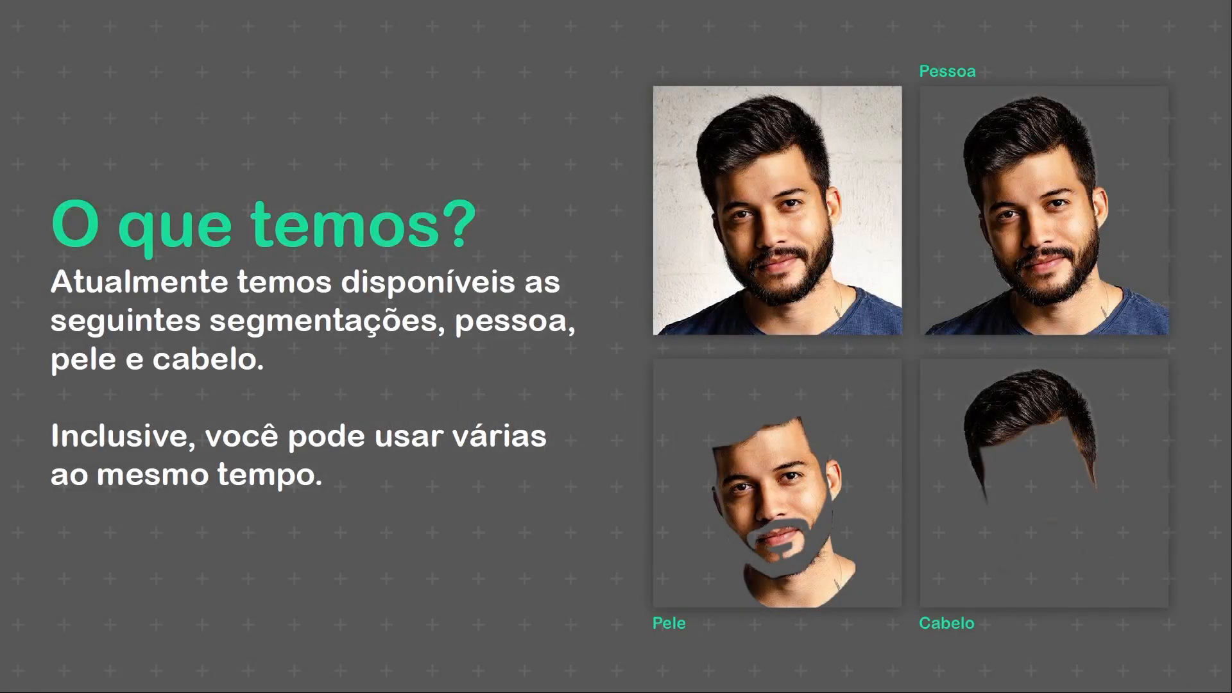
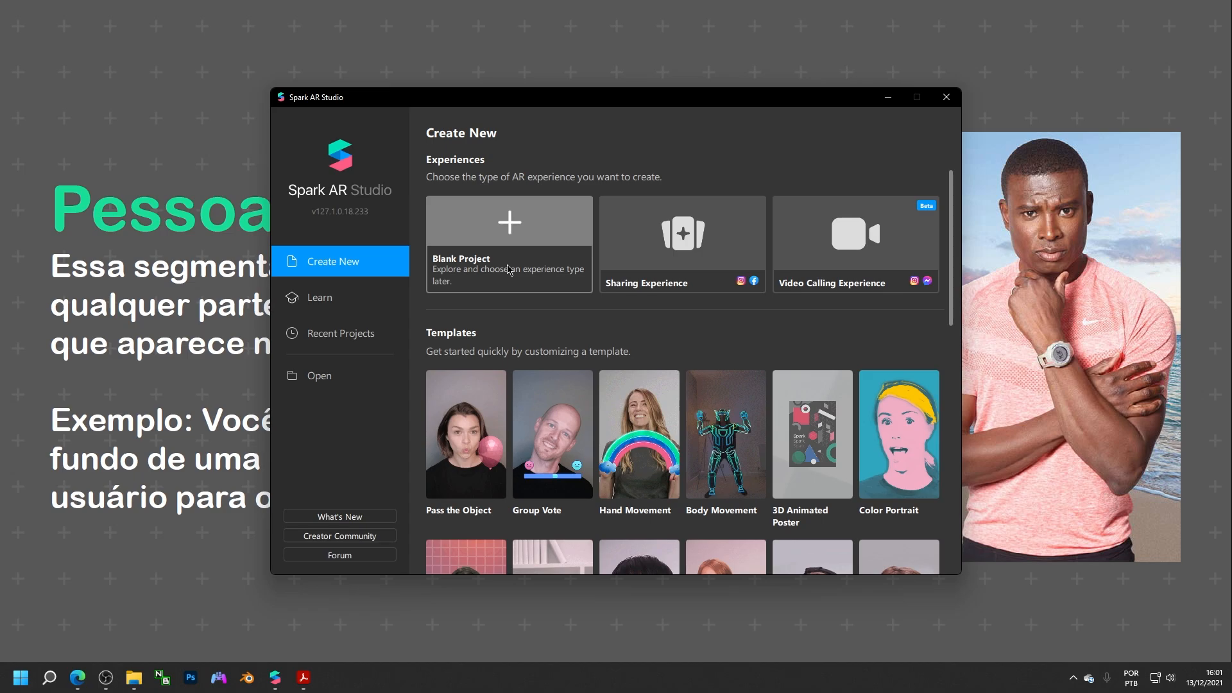
Create a blank project, maximize its window and enlarge the simulator preview
left_click(518, 290)
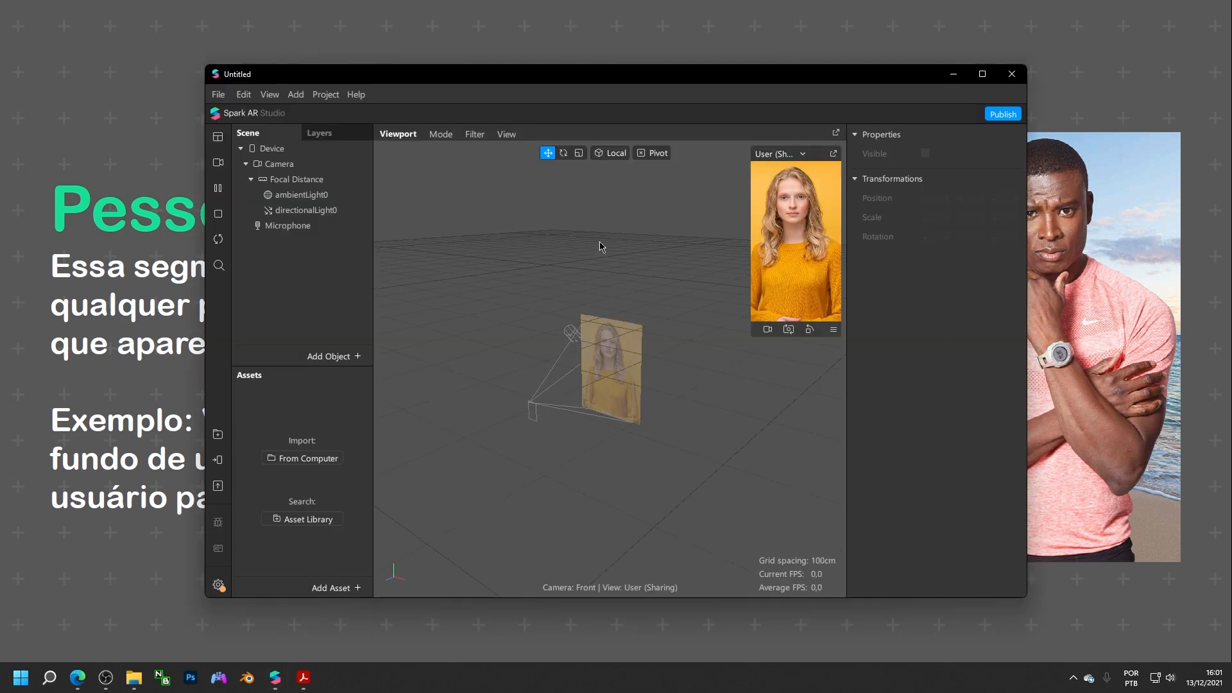
left_click(982, 74)
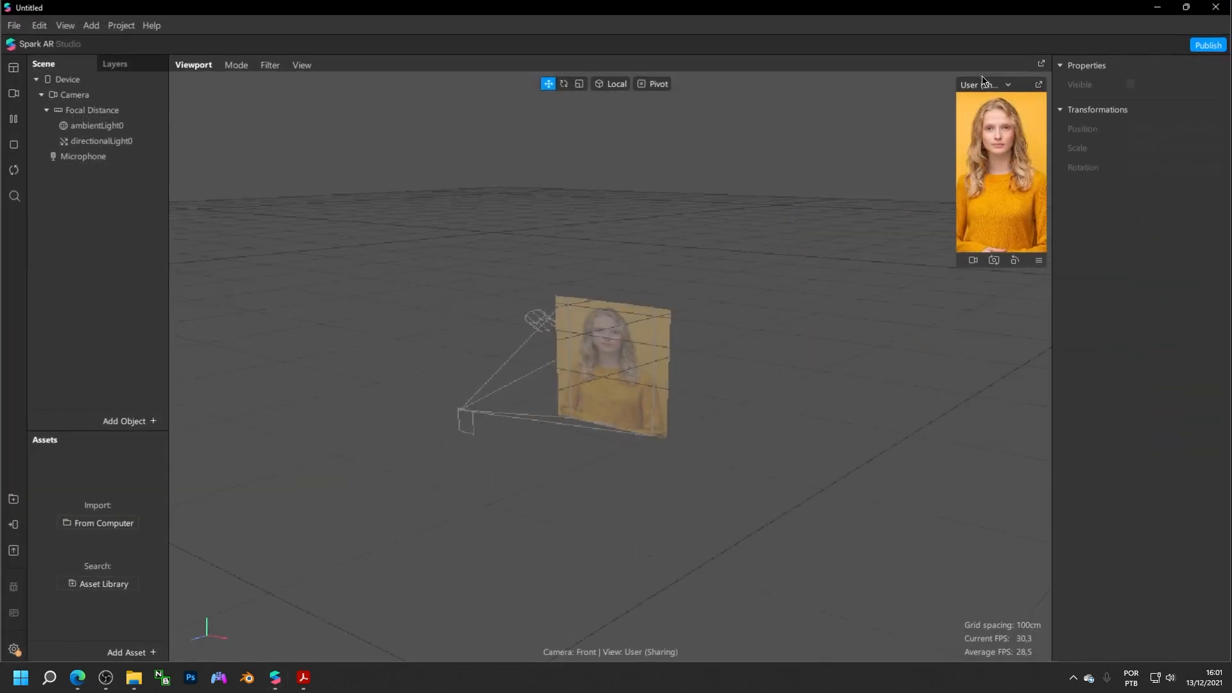
left_click_drag(954, 131, 681, 179)
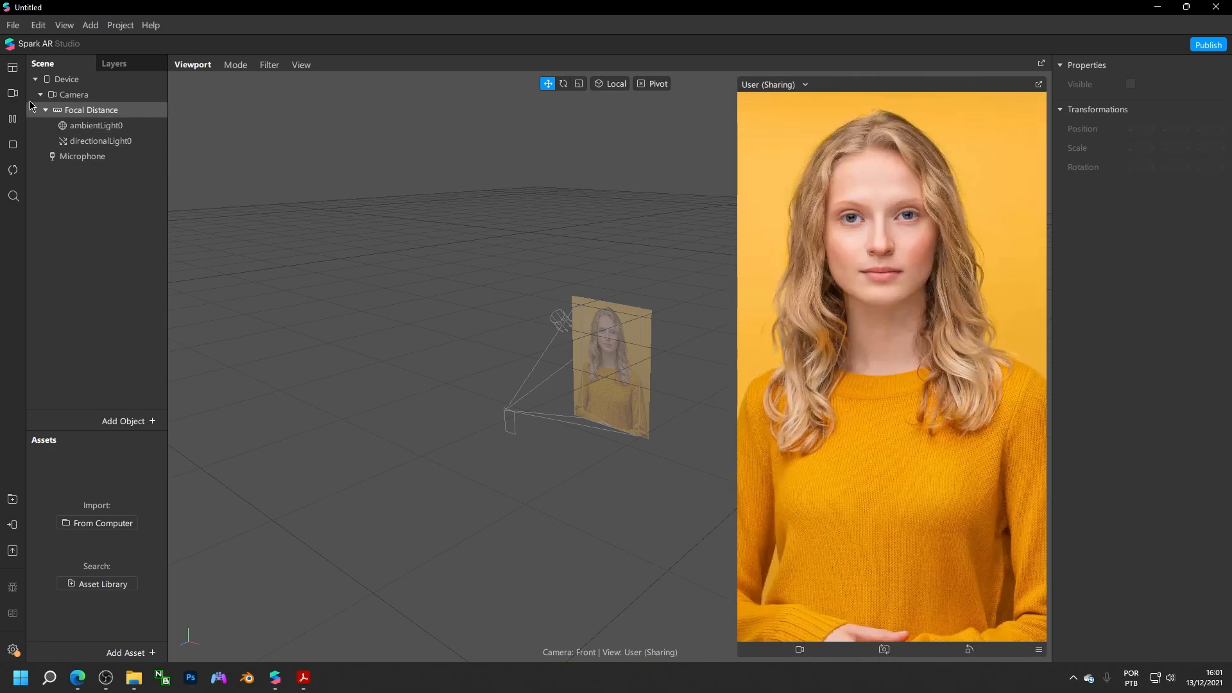
Try the man in the red sweater as simulation video, then switch to the woman in pink sportswear
left_click(12, 93)
scroll(72, 256, "down", 5)
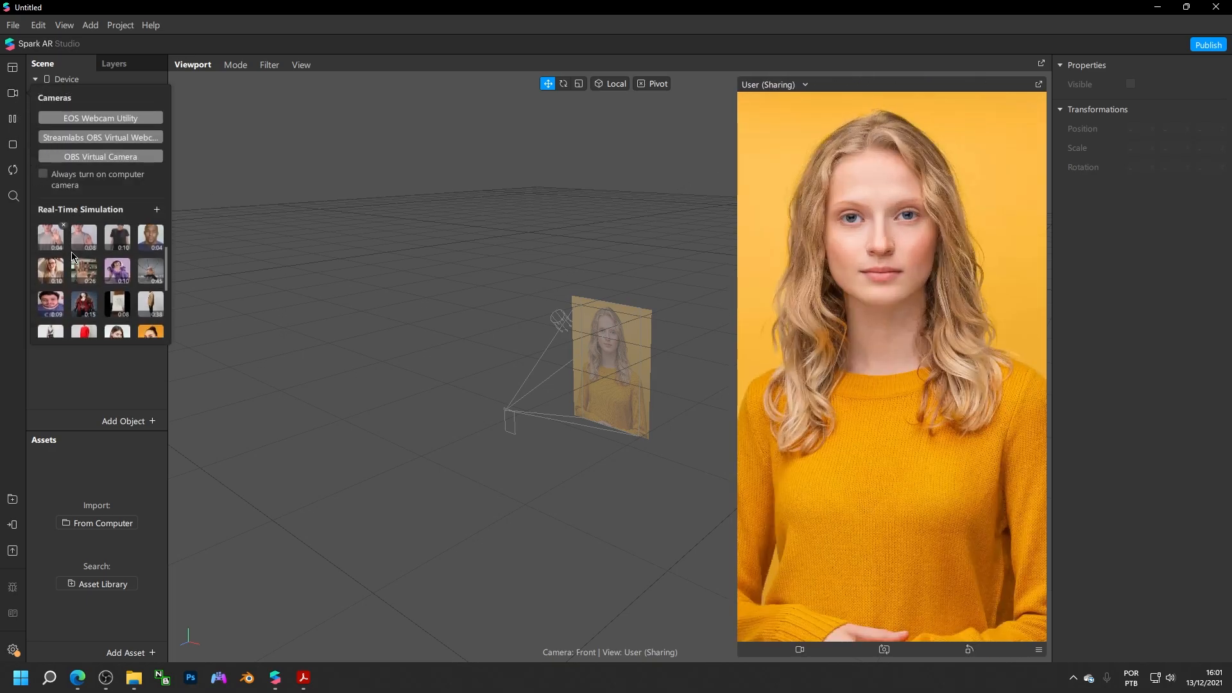
left_click(84, 240)
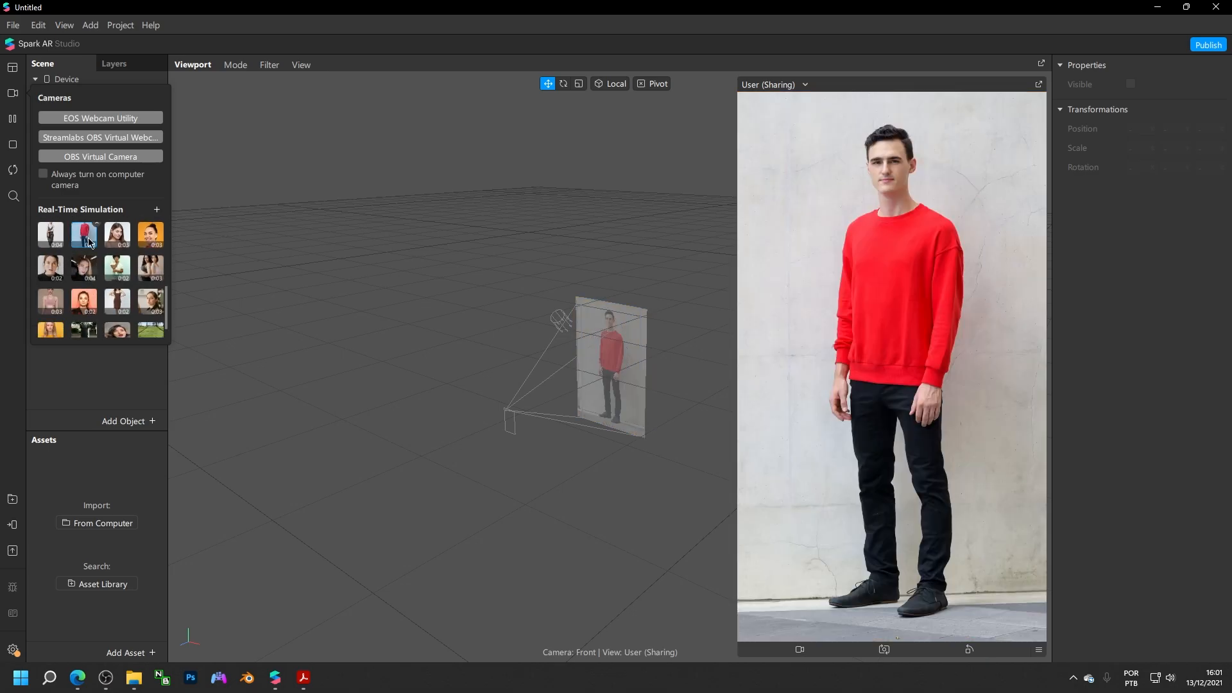
left_click_drag(740, 330, 677, 338)
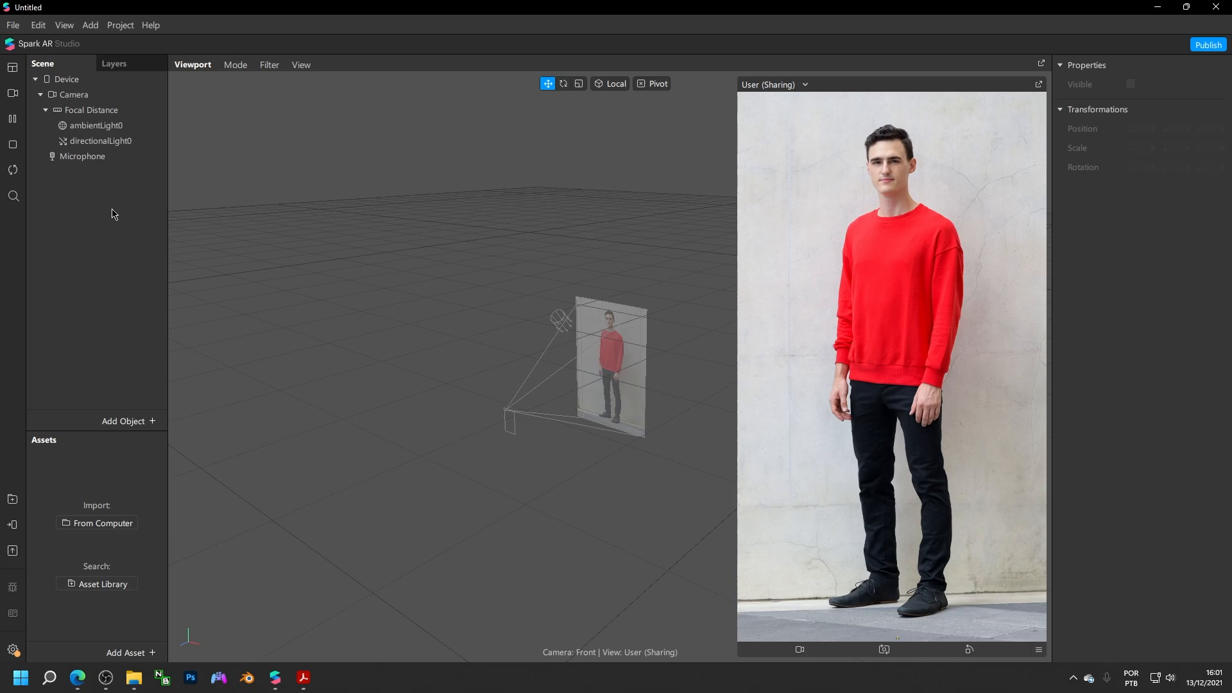
left_click(12, 93)
left_click(57, 295)
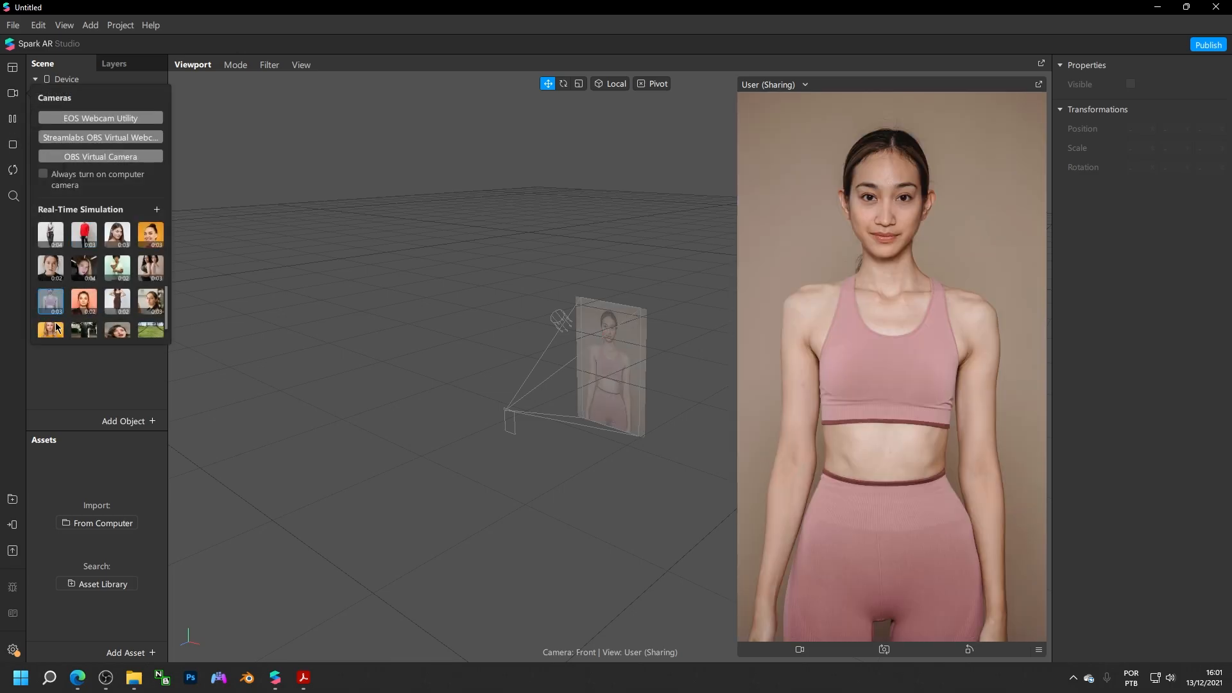
left_click(51, 329)
left_click(64, 311)
left_click(84, 362)
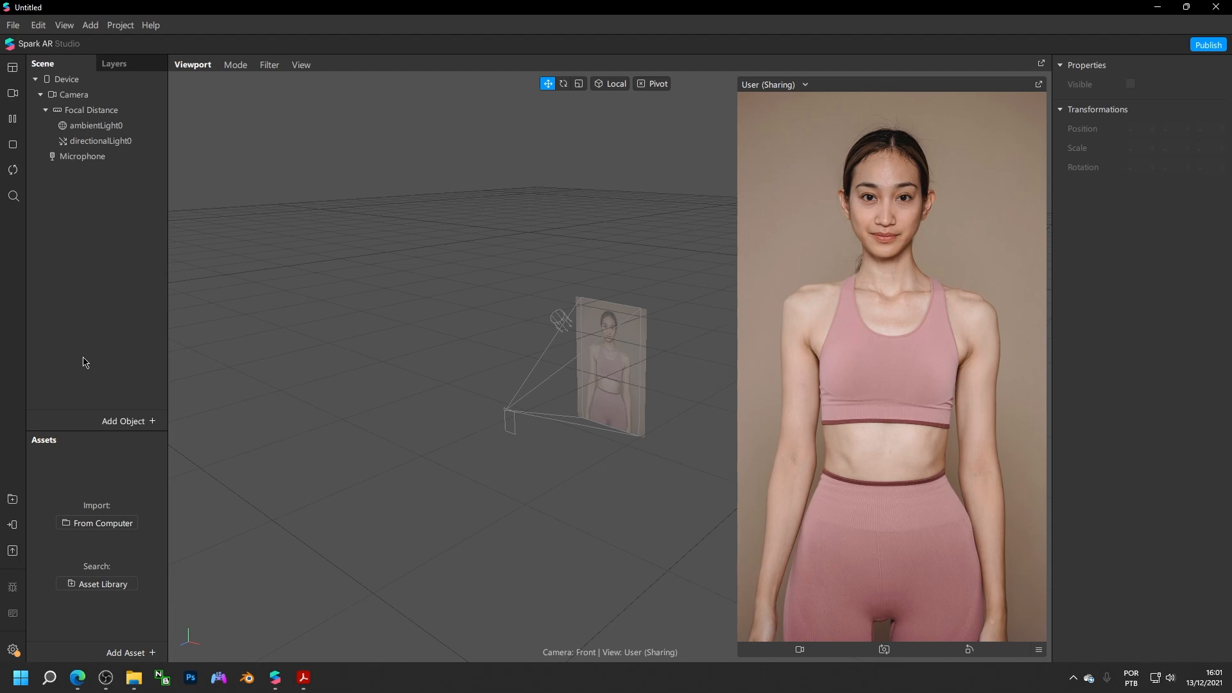
Delete the directional light and the ambient light from the scene
left_click(95, 147)
key("Delete")
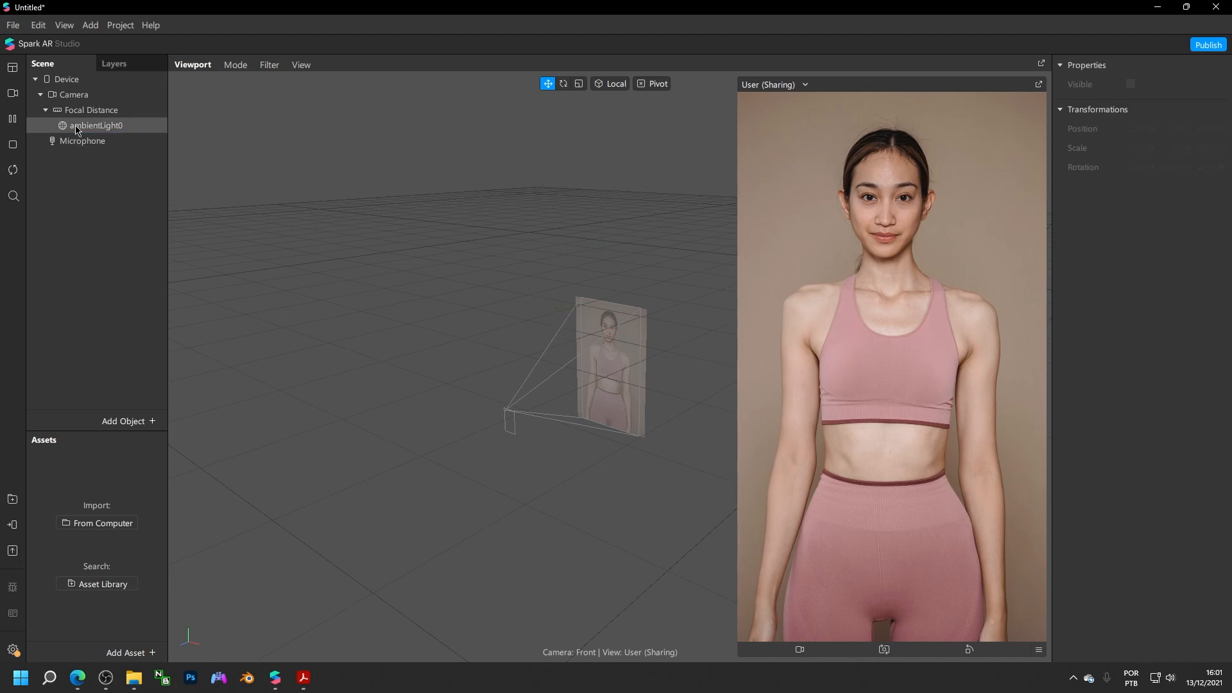
left_click(81, 128)
key("Delete")
Add a rectangle to the scene and set its width and height to 100 Relative
right_click(98, 180)
mouse_move(101, 188)
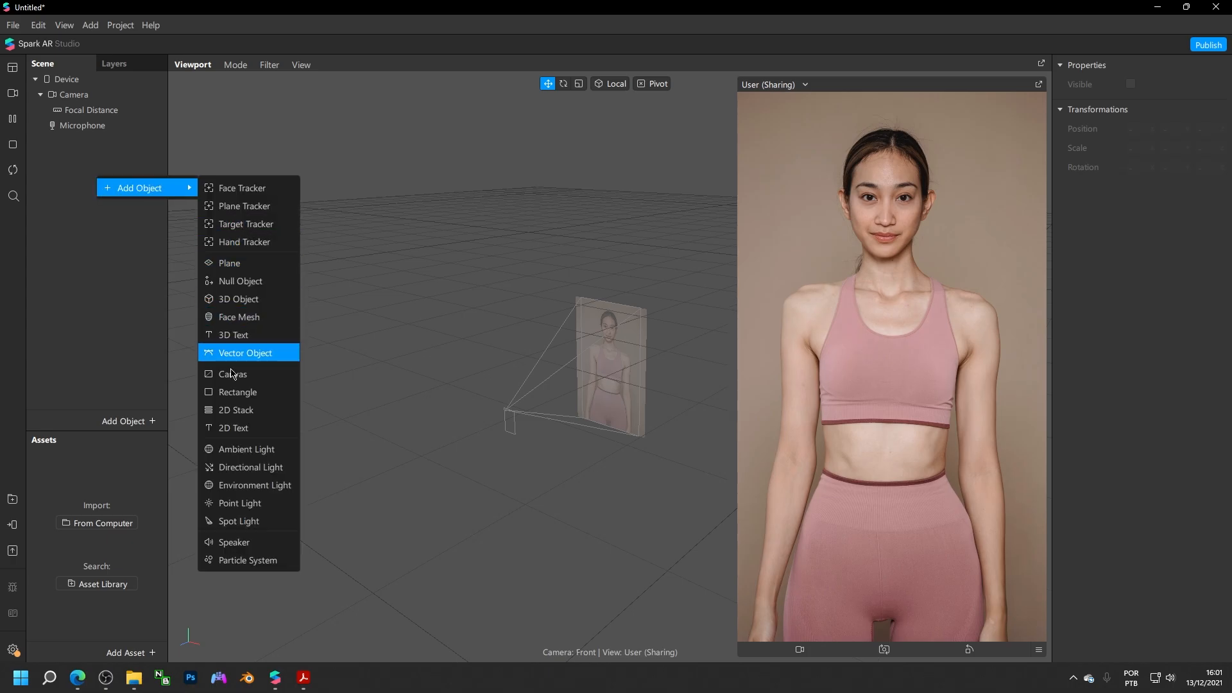
left_click(238, 389)
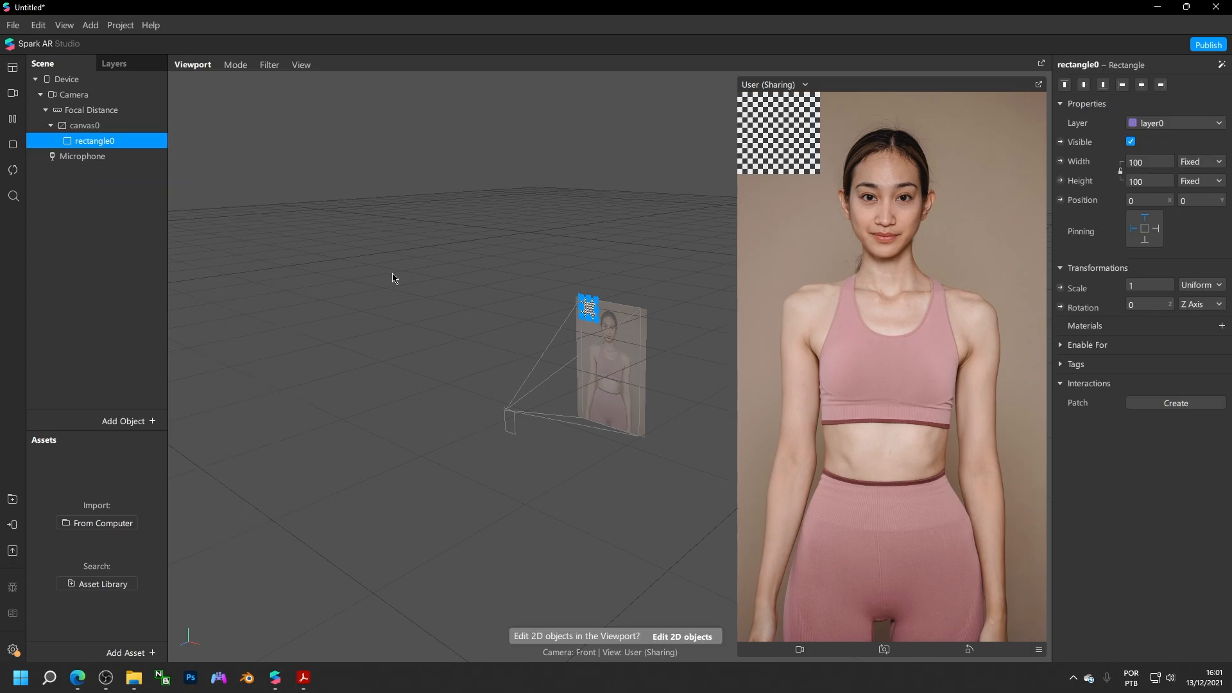
left_click(1144, 160)
left_click(1147, 181)
left_click(1154, 181)
left_click(1153, 201)
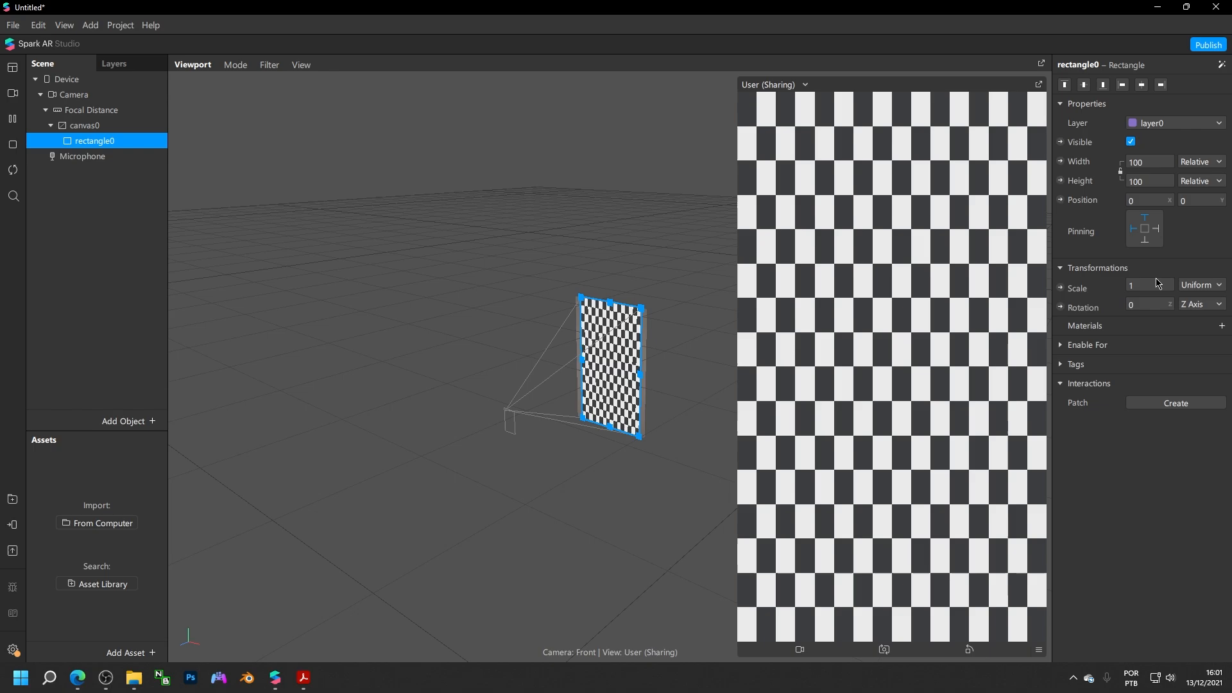
Add a new material to the rectangle and rename it segmentação
left_click(1222, 325)
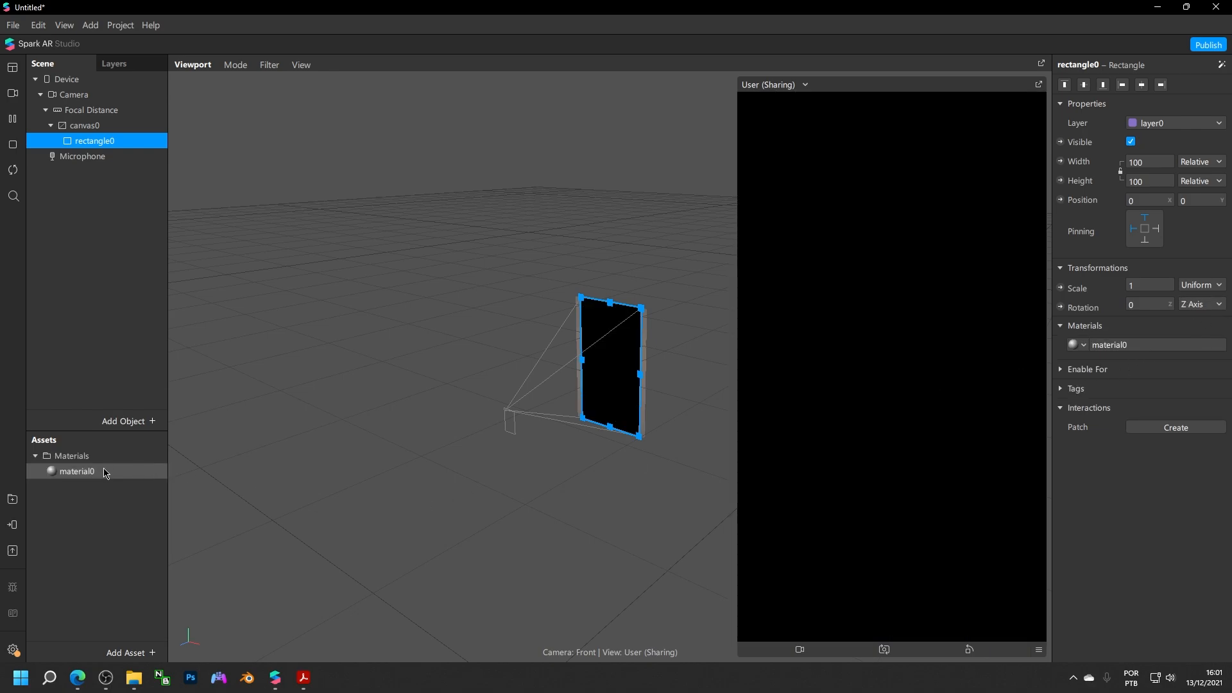
double_click(75, 476)
type("segmen")
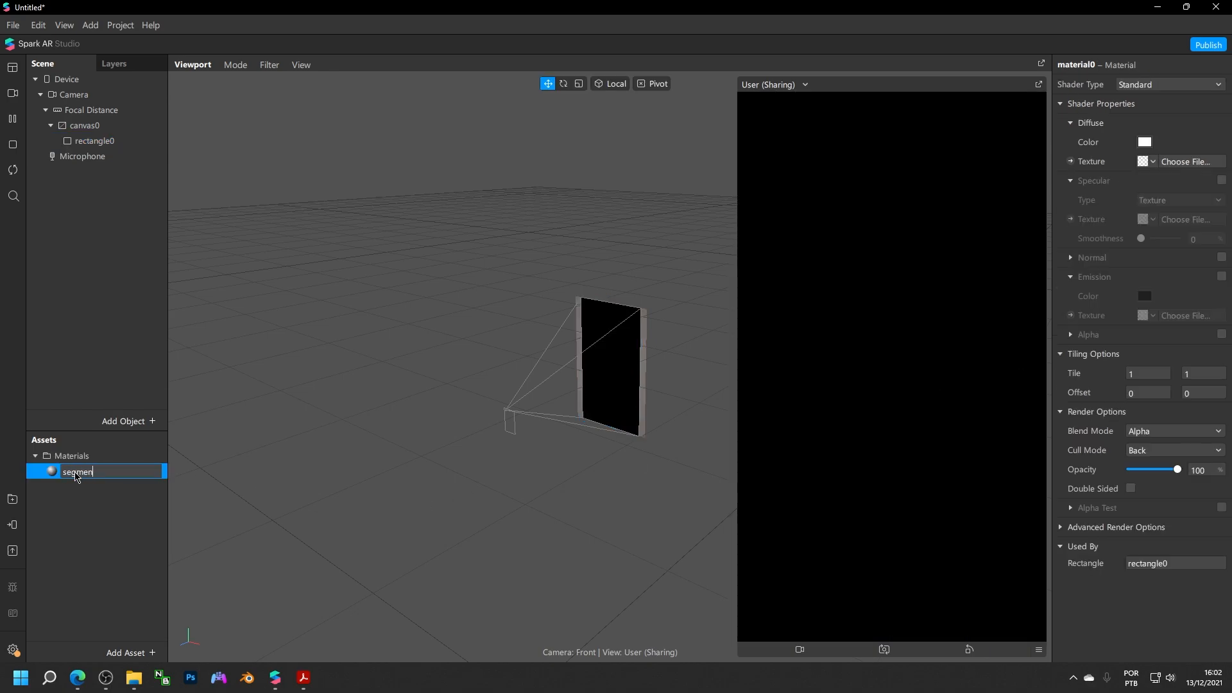
type("tação")
key("Return")
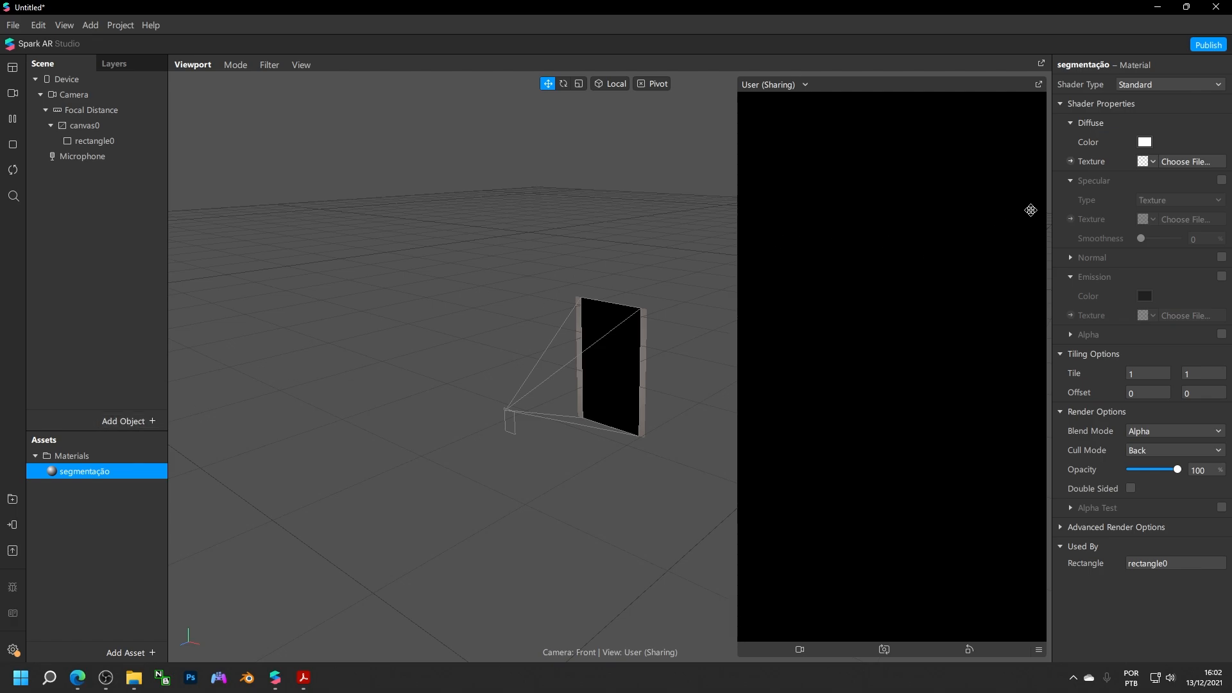
Set the segmentação material's shader type to Flat
left_click(1147, 88)
left_click(1157, 90)
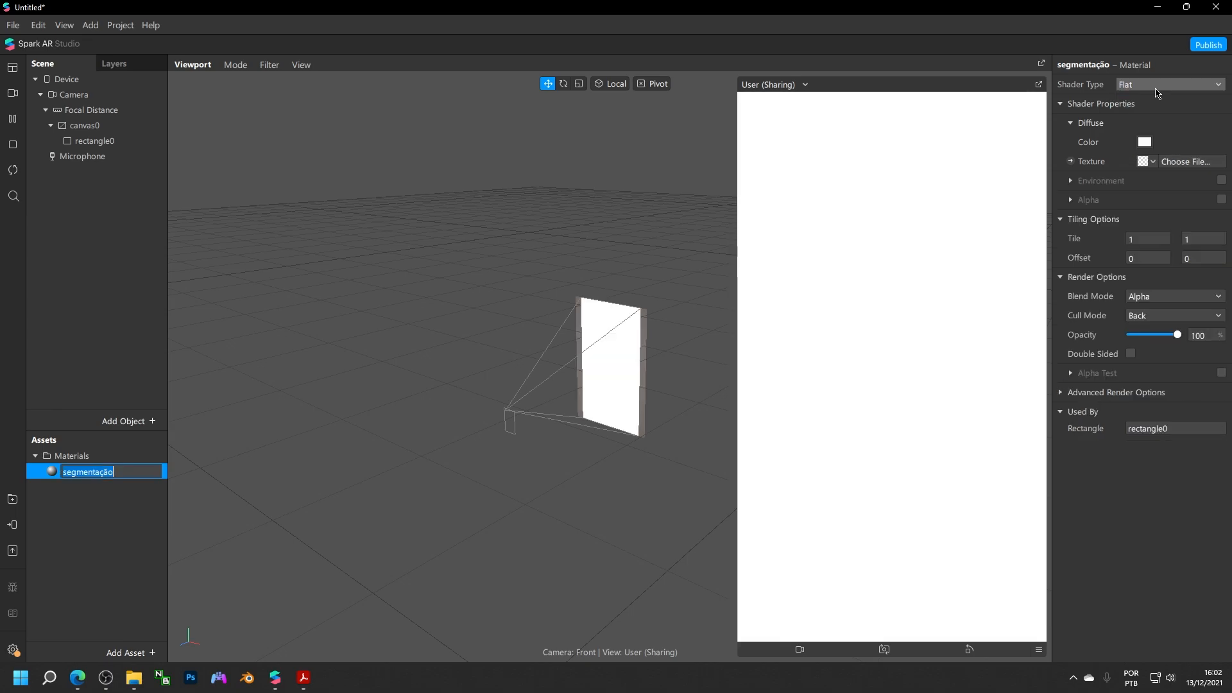
key("Return")
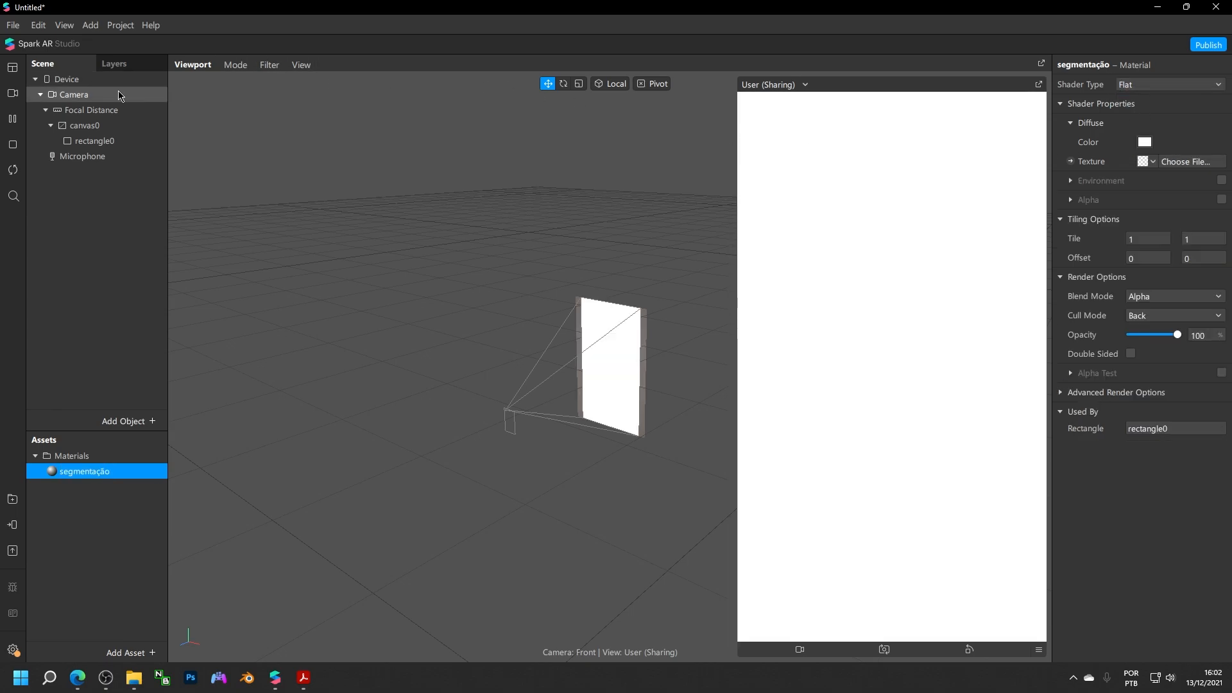
Extract the camera's texture and add a Person segmentation to the camera
left_click(81, 95)
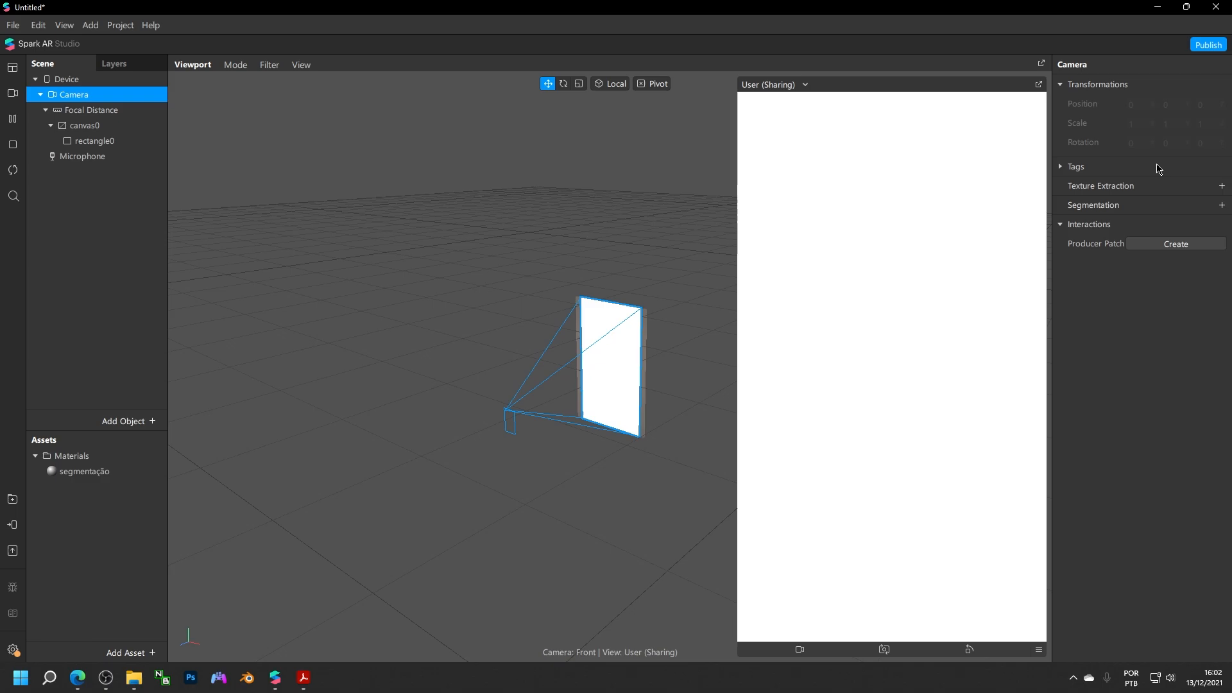
left_click(1222, 186)
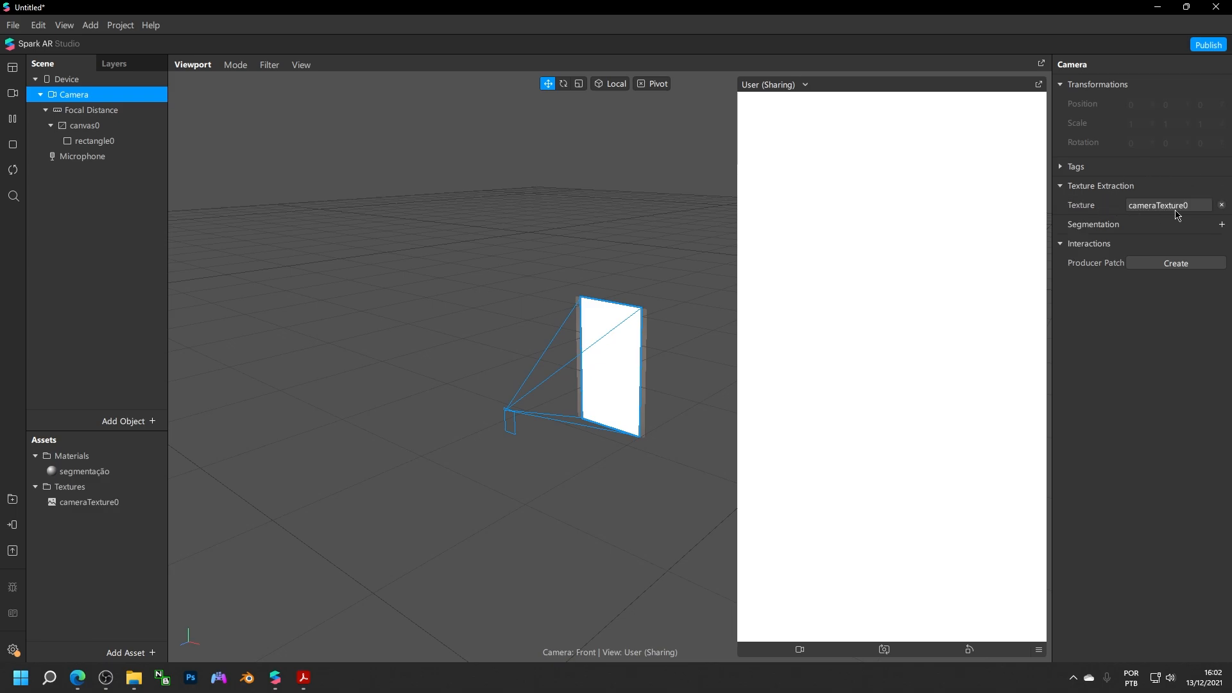
left_click(87, 108)
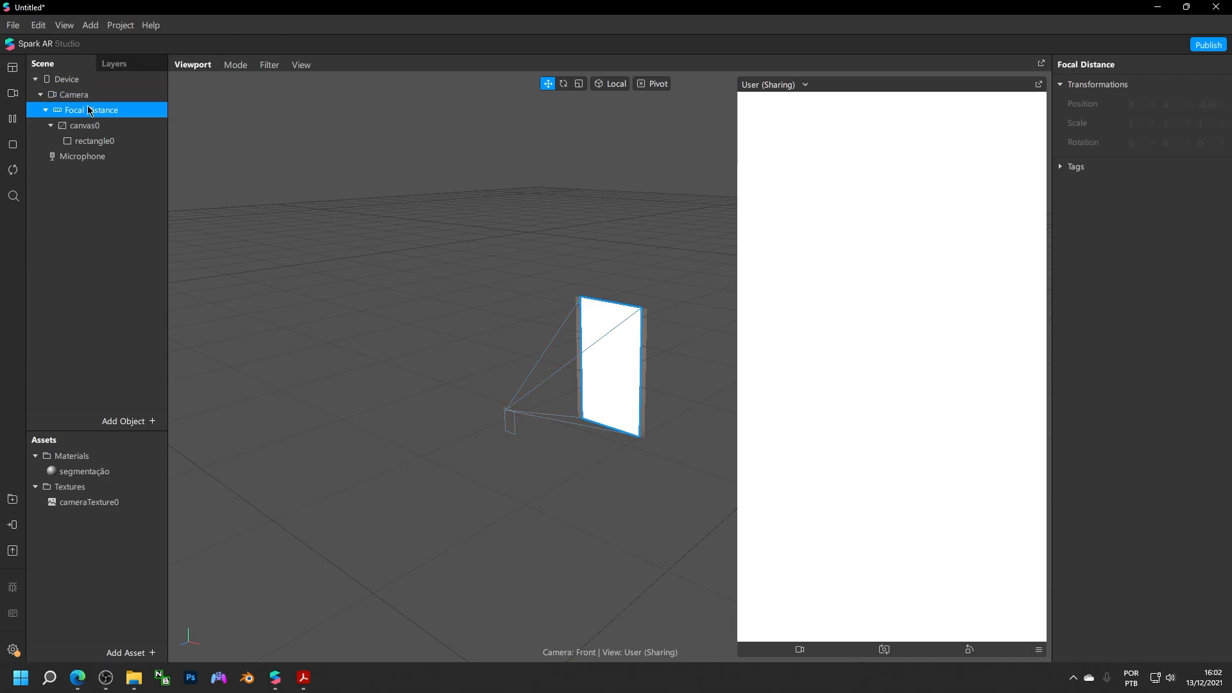
left_click(127, 97)
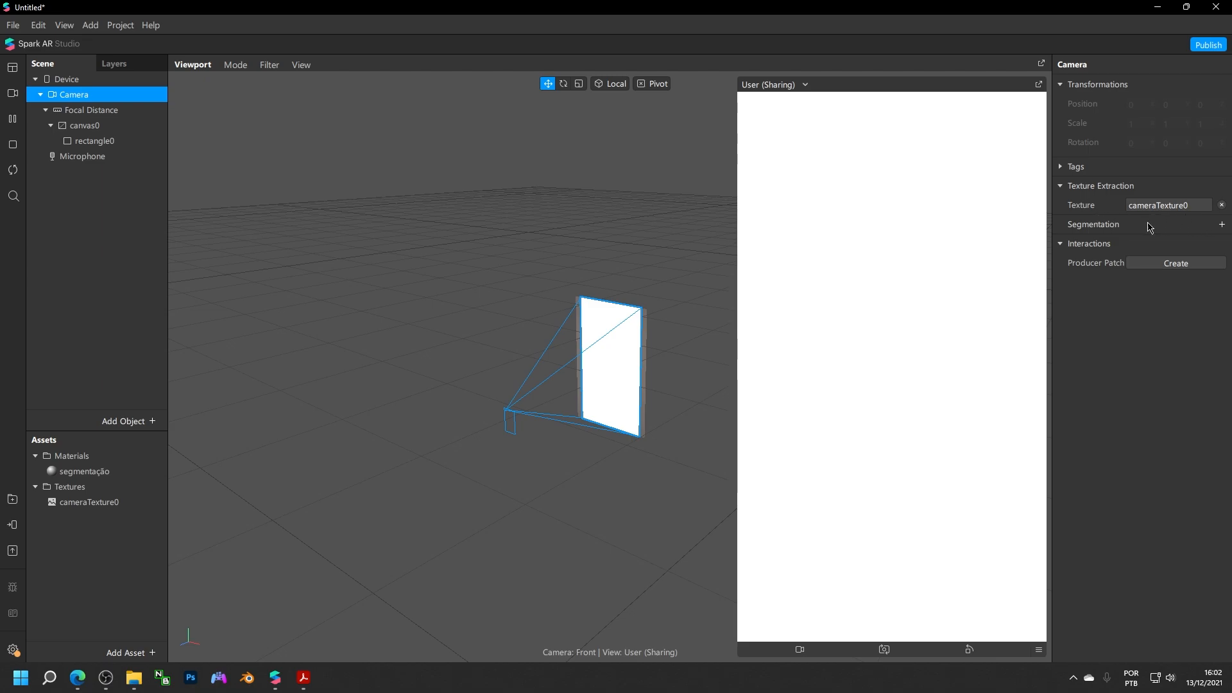
left_click(1222, 224)
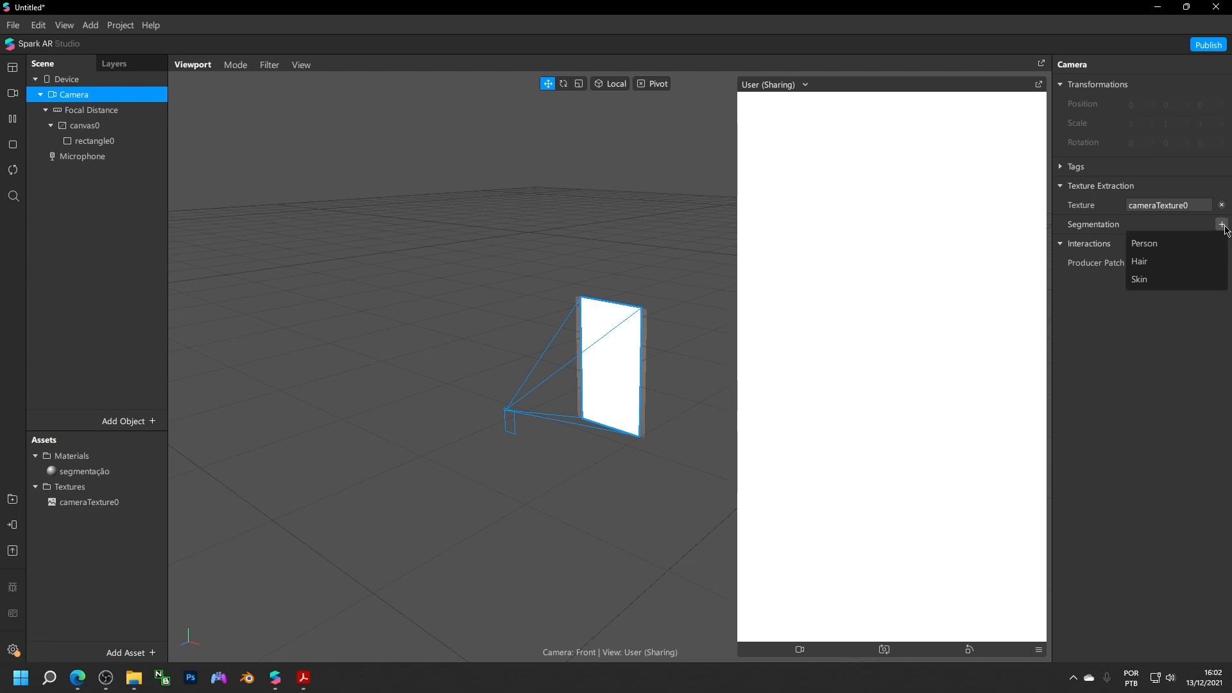
left_click(1156, 250)
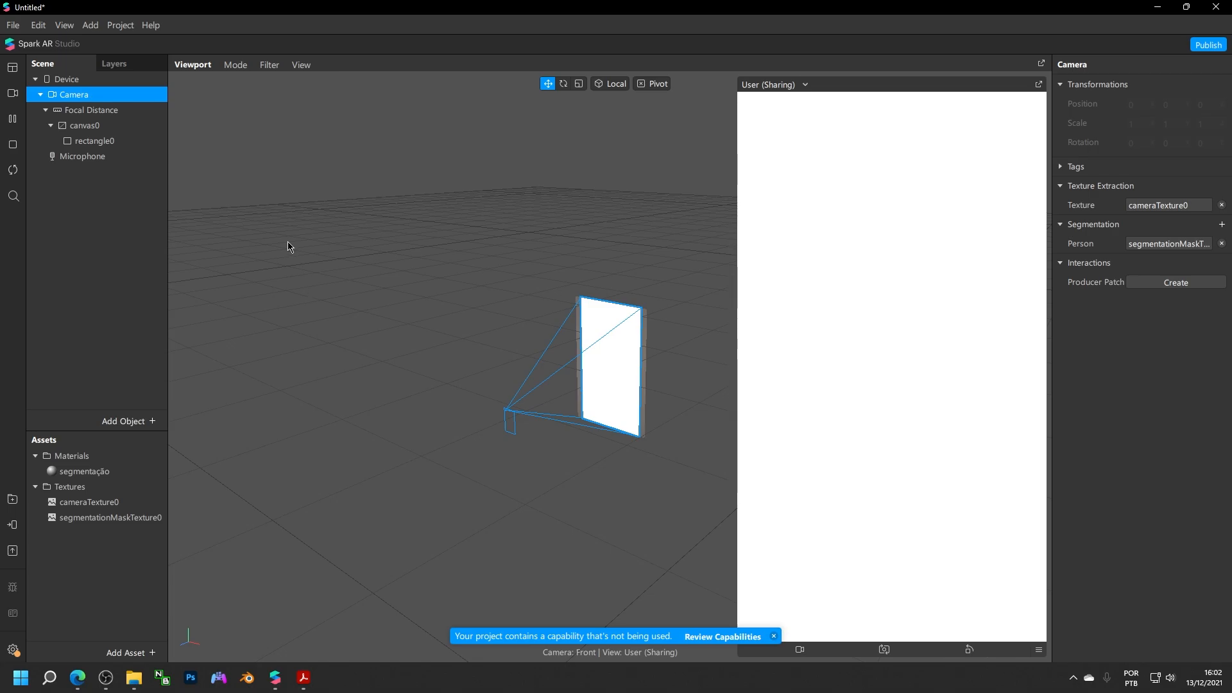
Give the segmentação material cameraTexture0 as diffuse texture and enable Alpha with segmentationMaskTexture0 as its texture
left_click(83, 471)
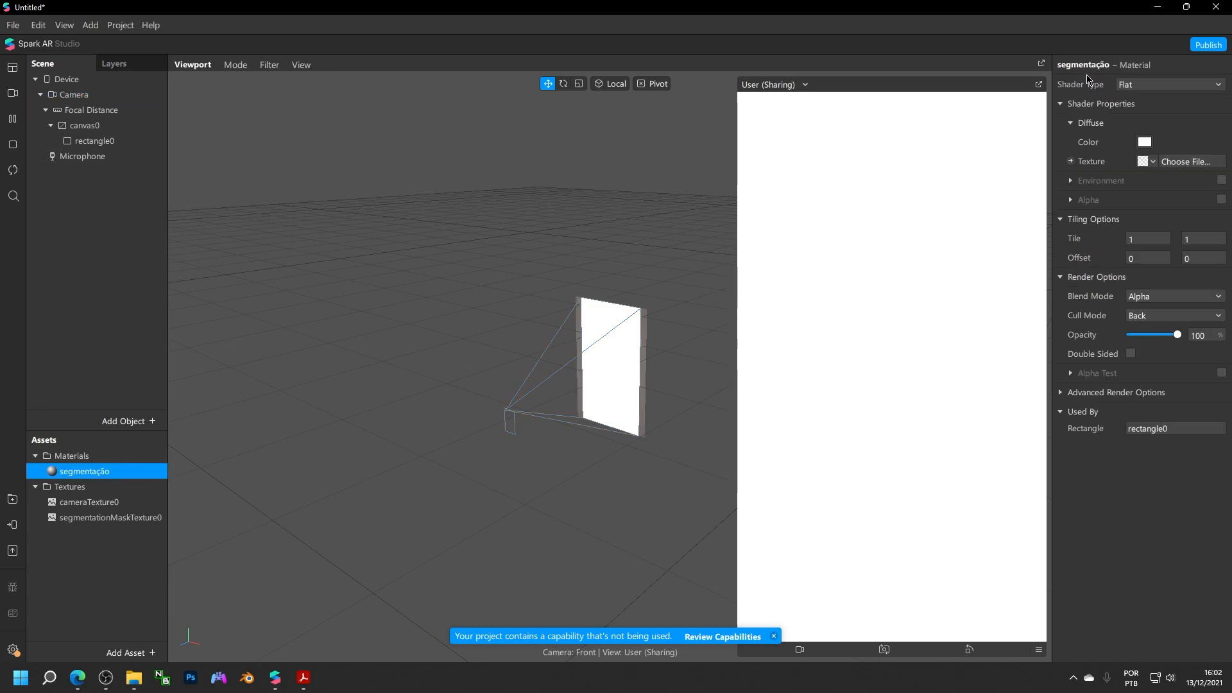
left_click(1139, 162)
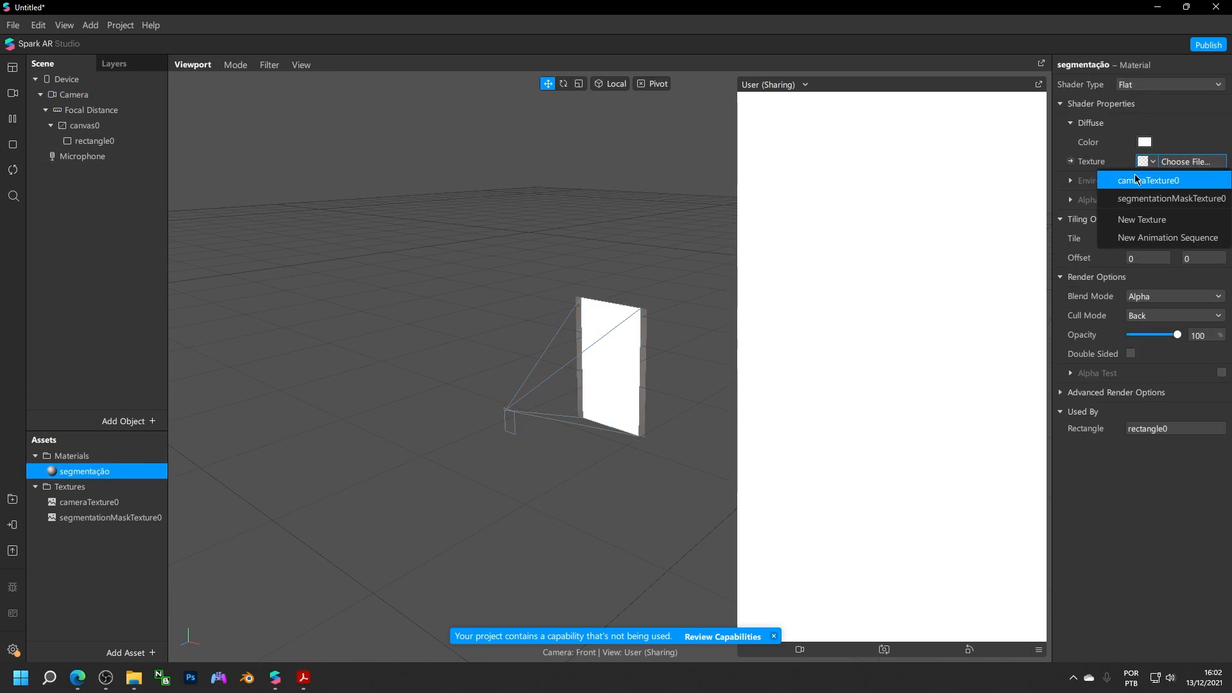
left_click(1134, 179)
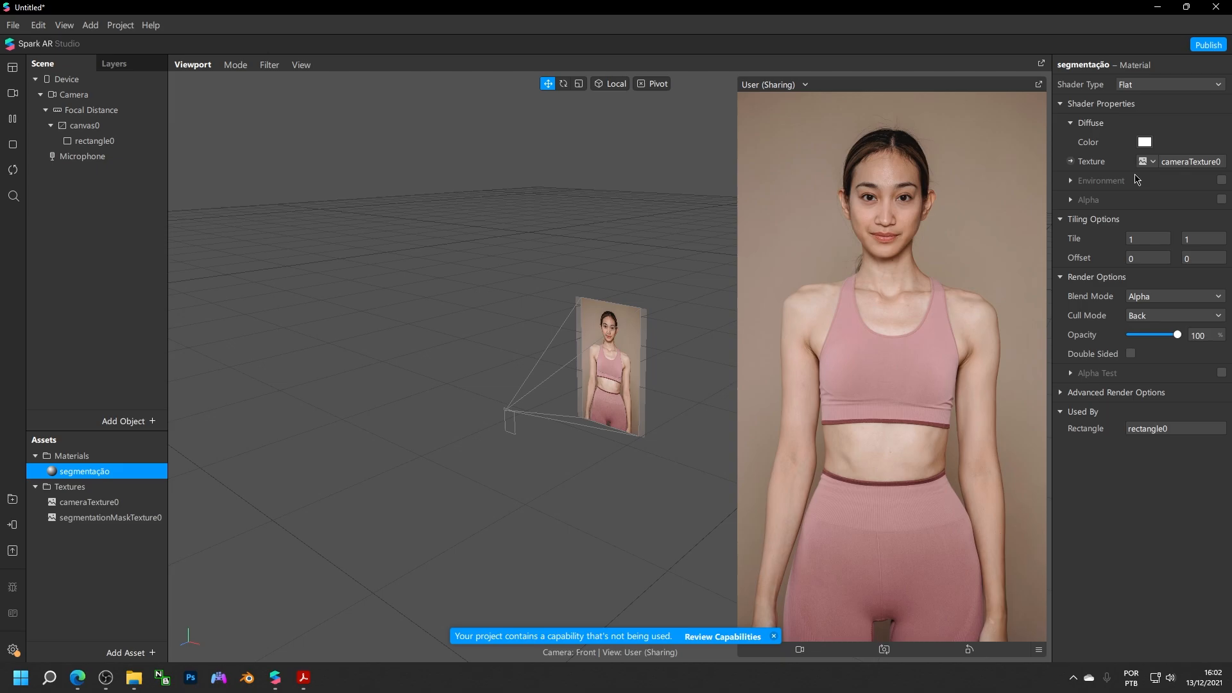
left_click(1220, 200)
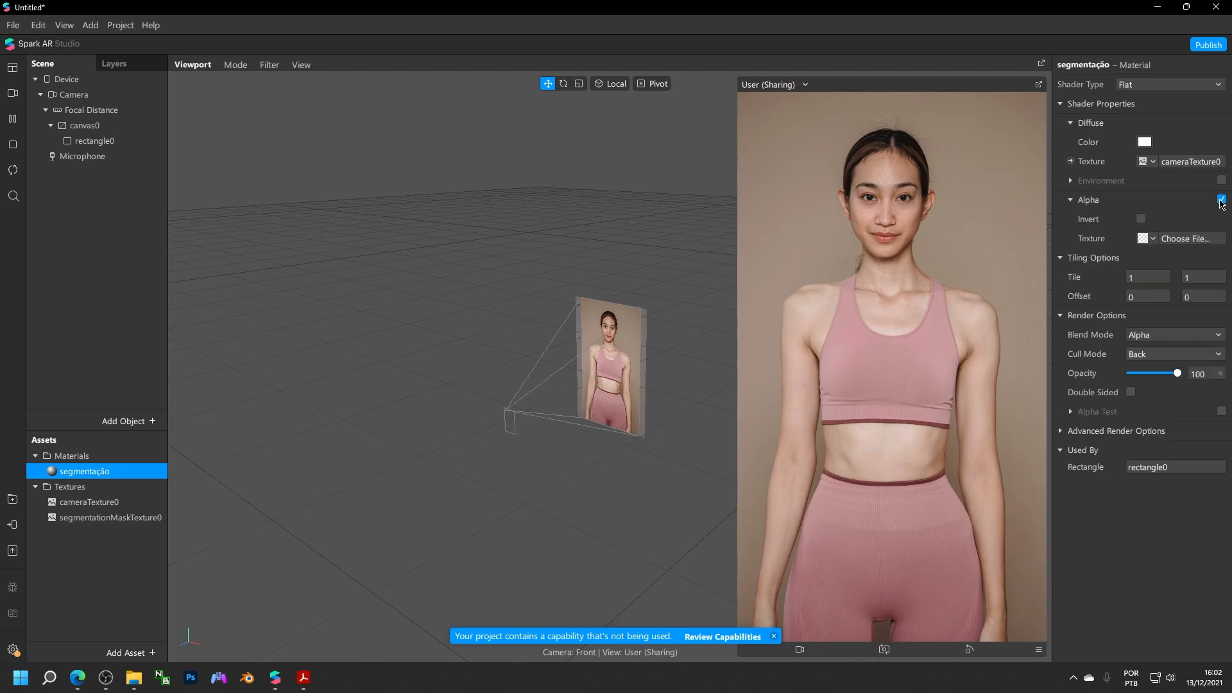
left_click(1150, 237)
left_click(1137, 276)
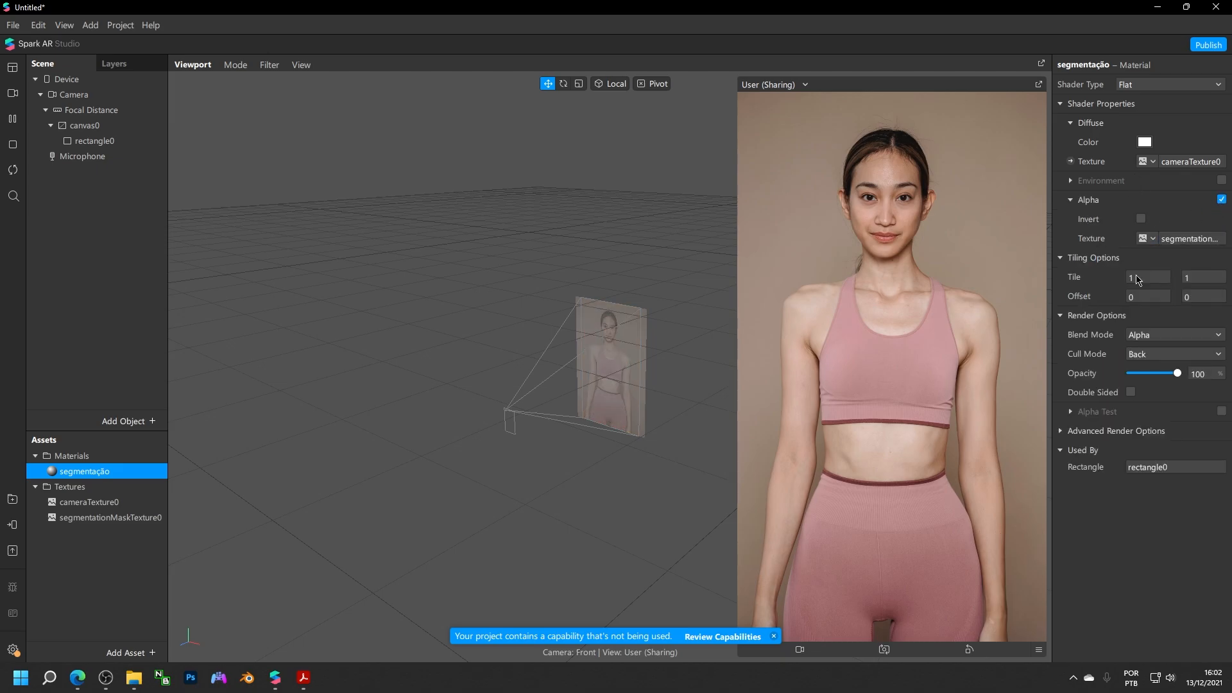
Set the segmentação material's blend mode to Associative Alpha and inspect the segmented person up close in the viewport
left_click(1150, 334)
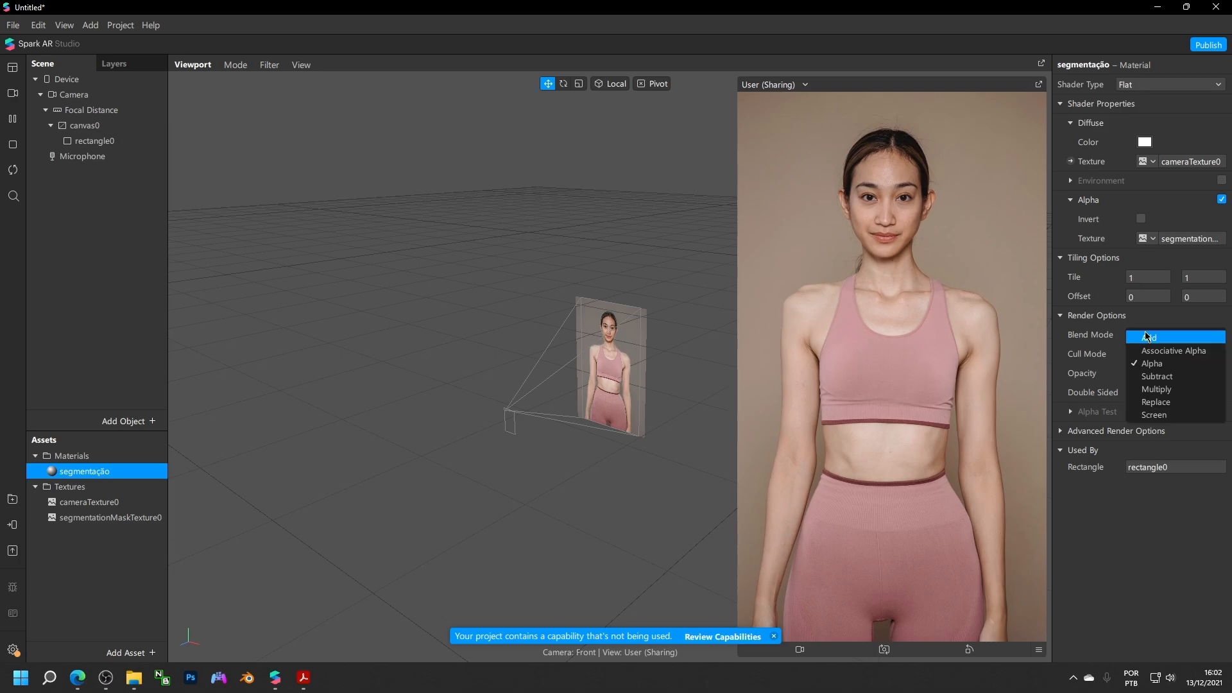
left_click(1146, 350)
scroll(585, 318, "up", 10)
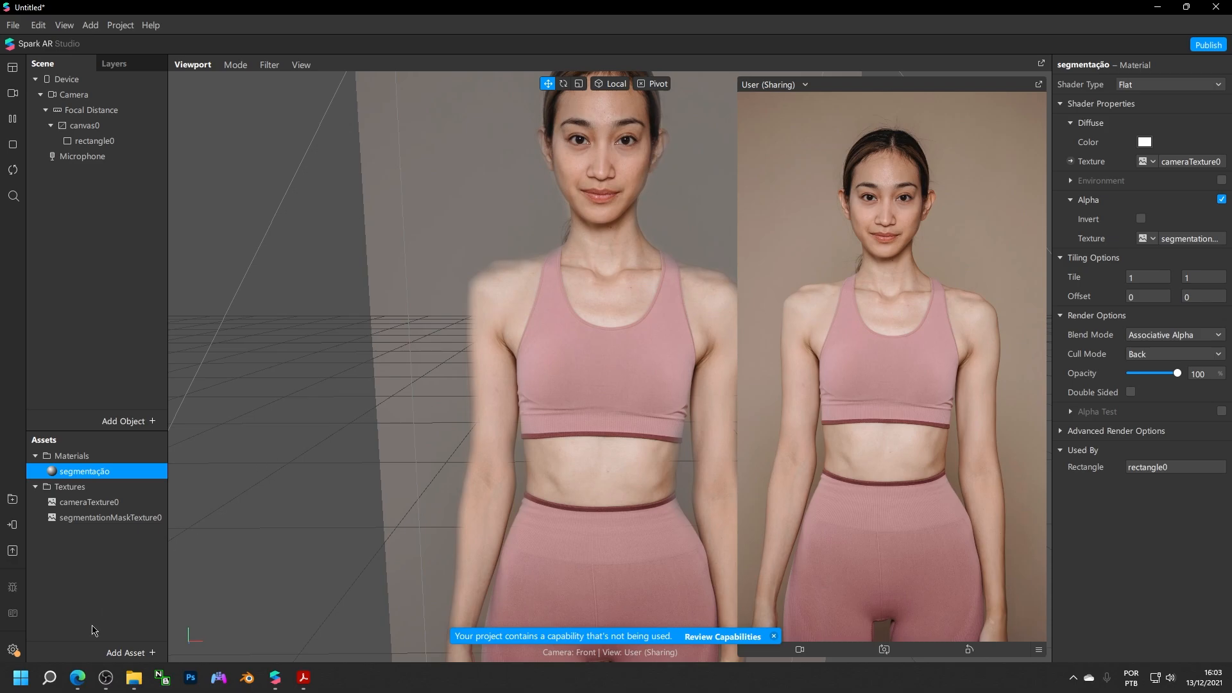
Switch to the Edge browser and search Google Images for "beach"
mouse_move(77, 677)
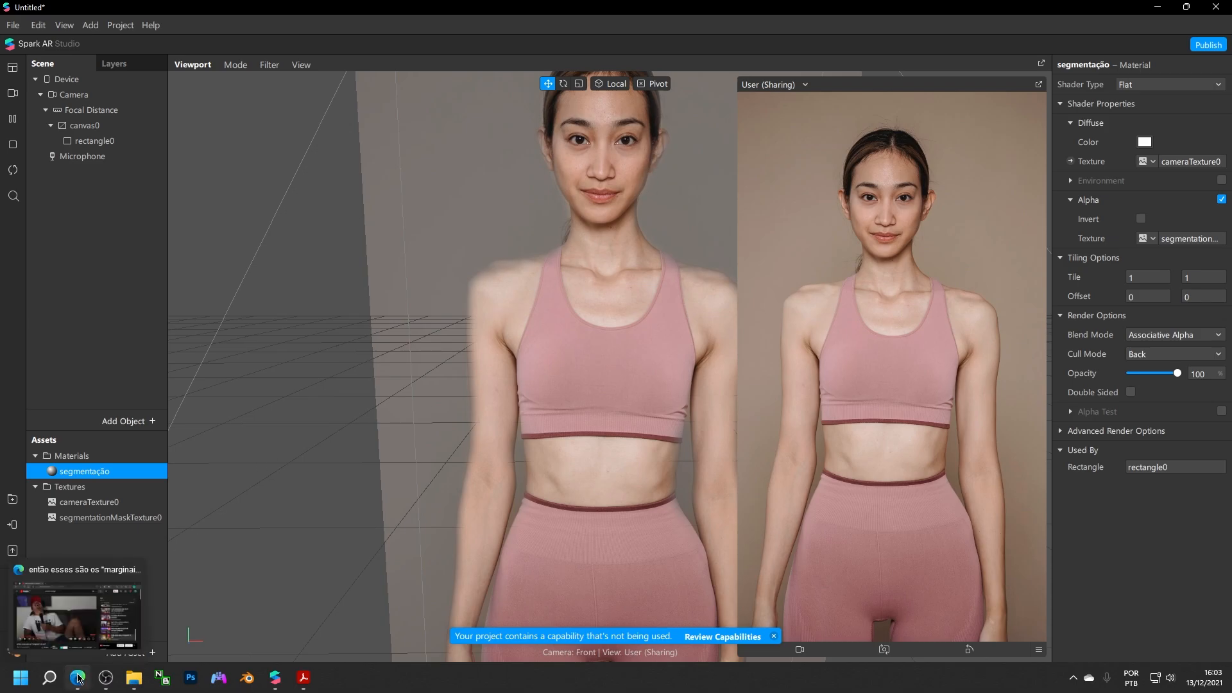
left_click(80, 626)
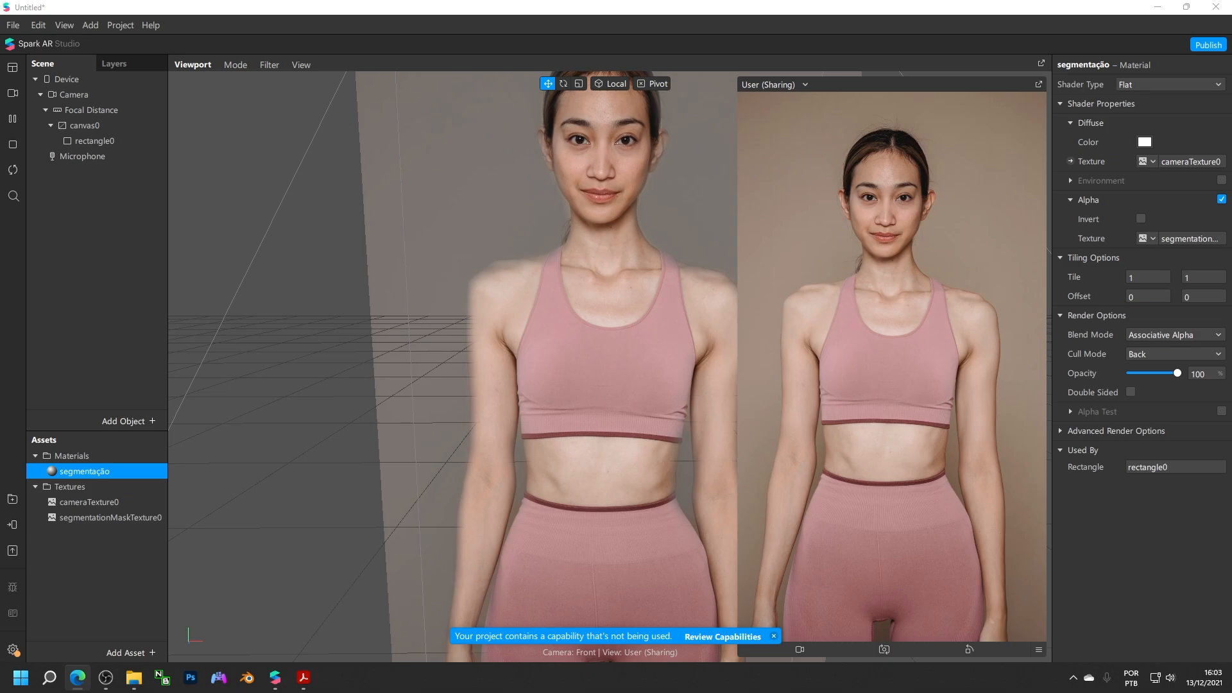
left_click_drag(1231, 151, 684, 6)
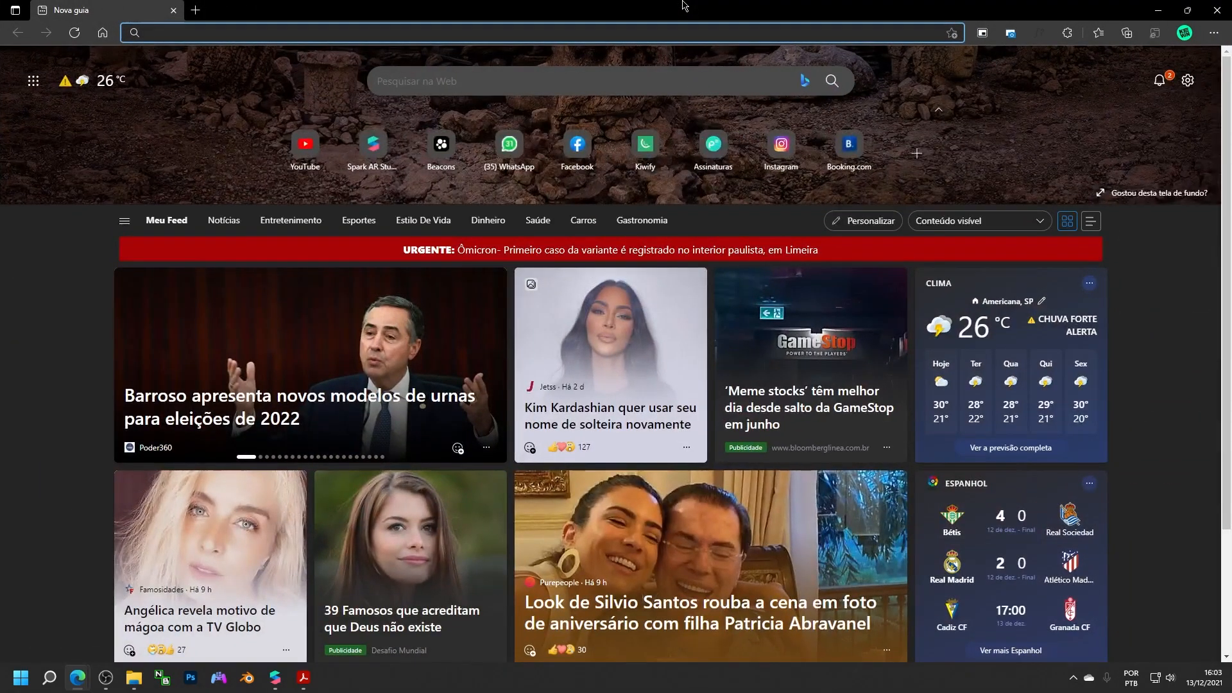
type("beach")
key("Return")
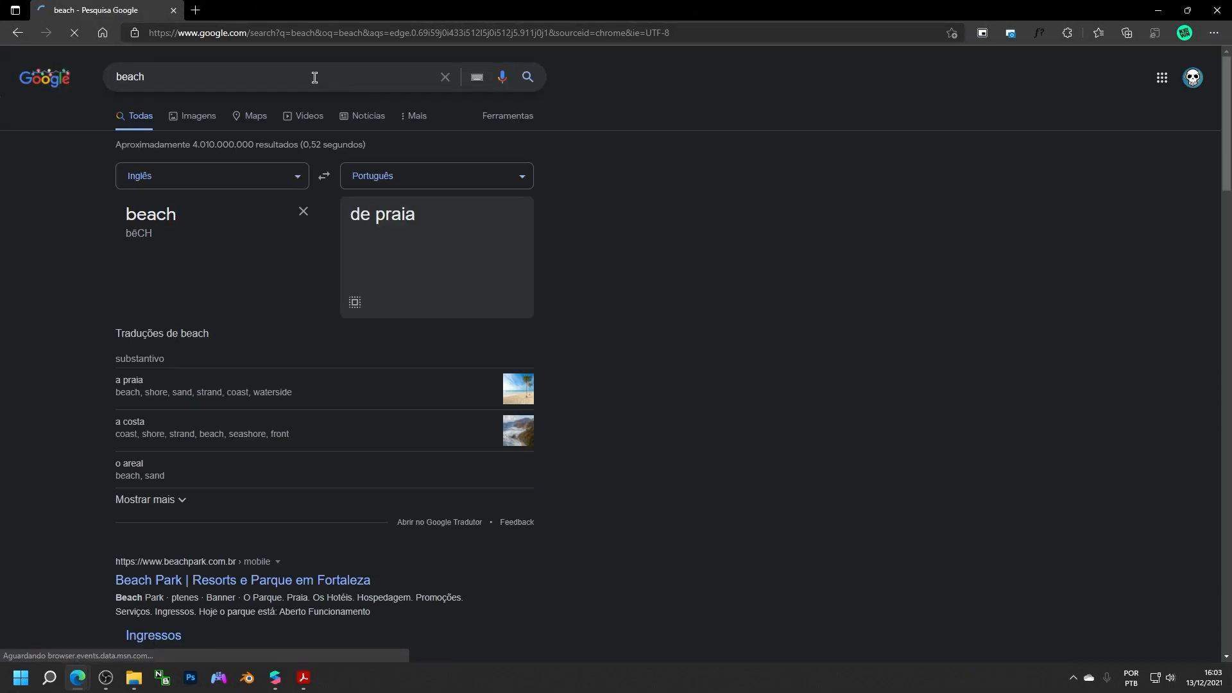
left_click(197, 116)
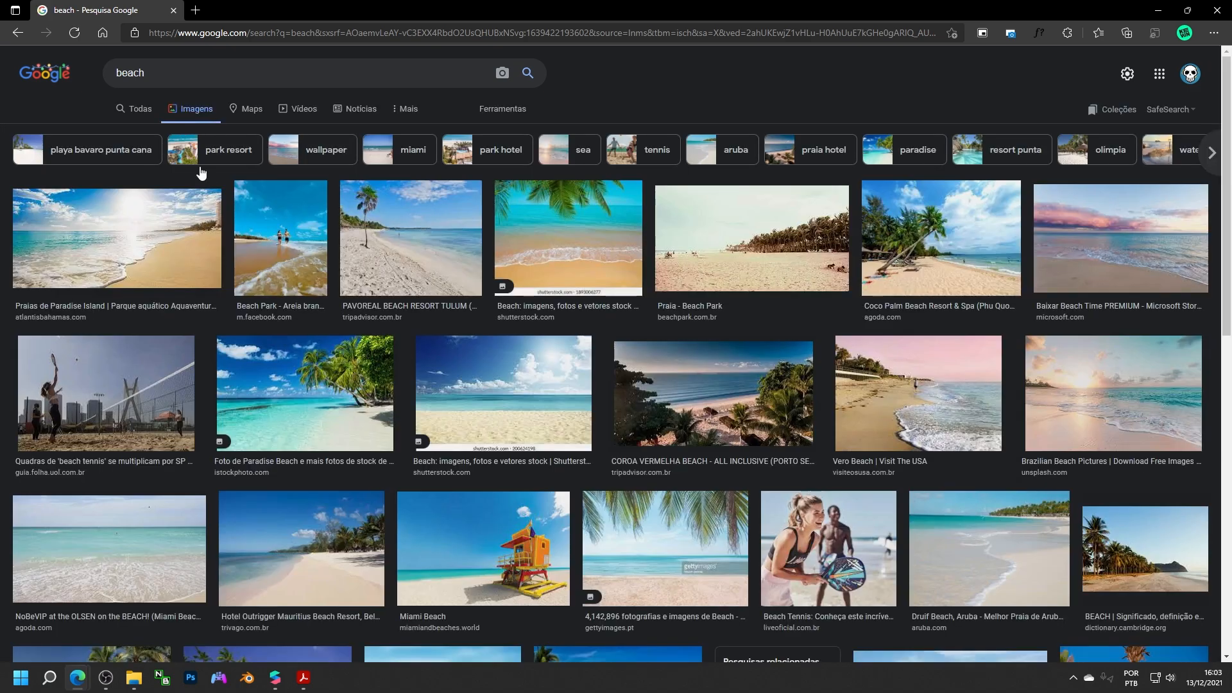
Preview several beach photos and open the image options of the Microsoft beach picture with pink clouds
left_click(255, 236)
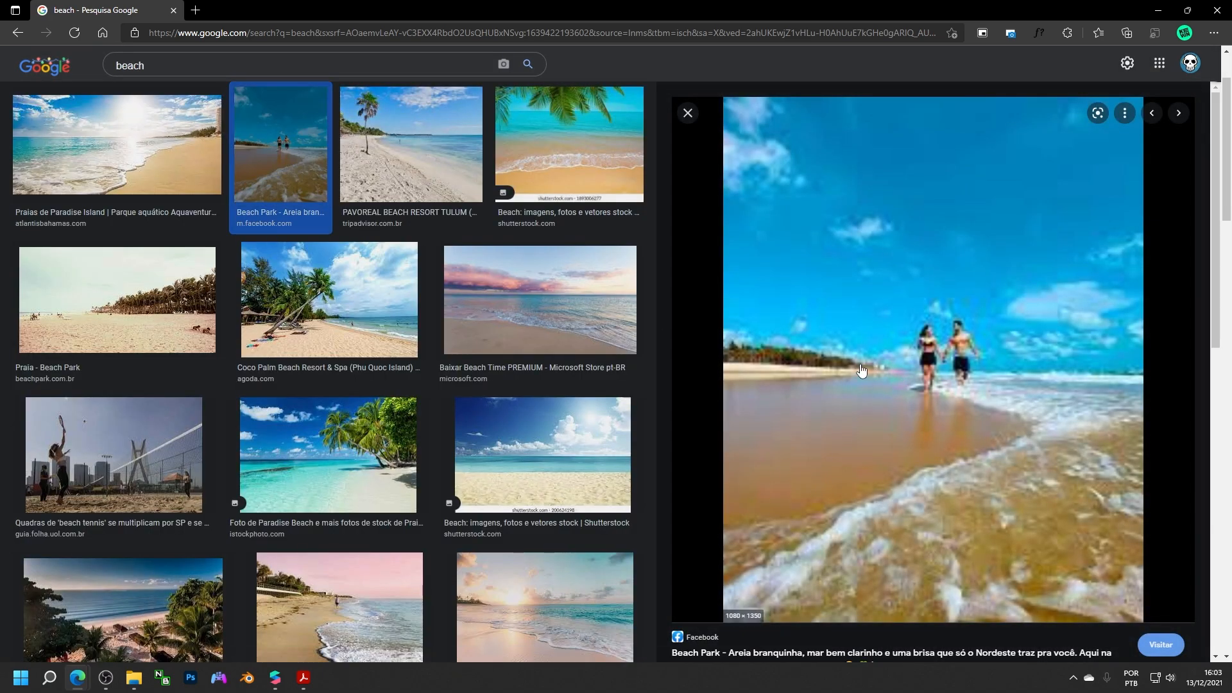
left_click(393, 157)
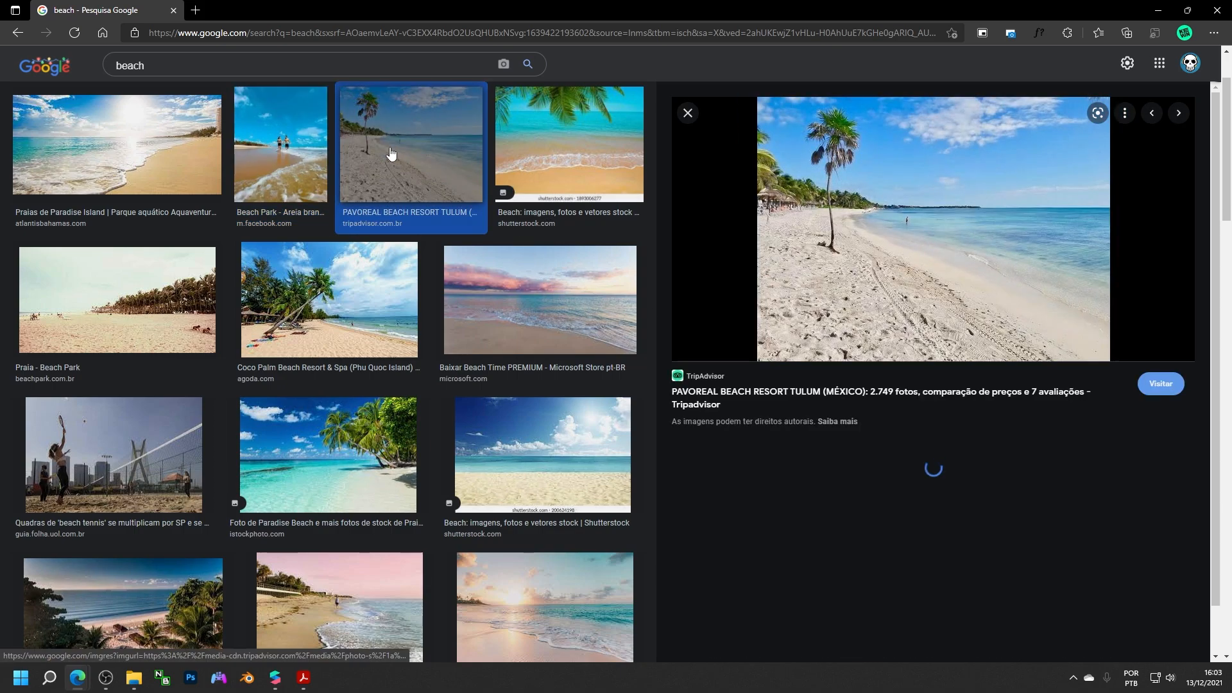
left_click(164, 161)
left_click(133, 281)
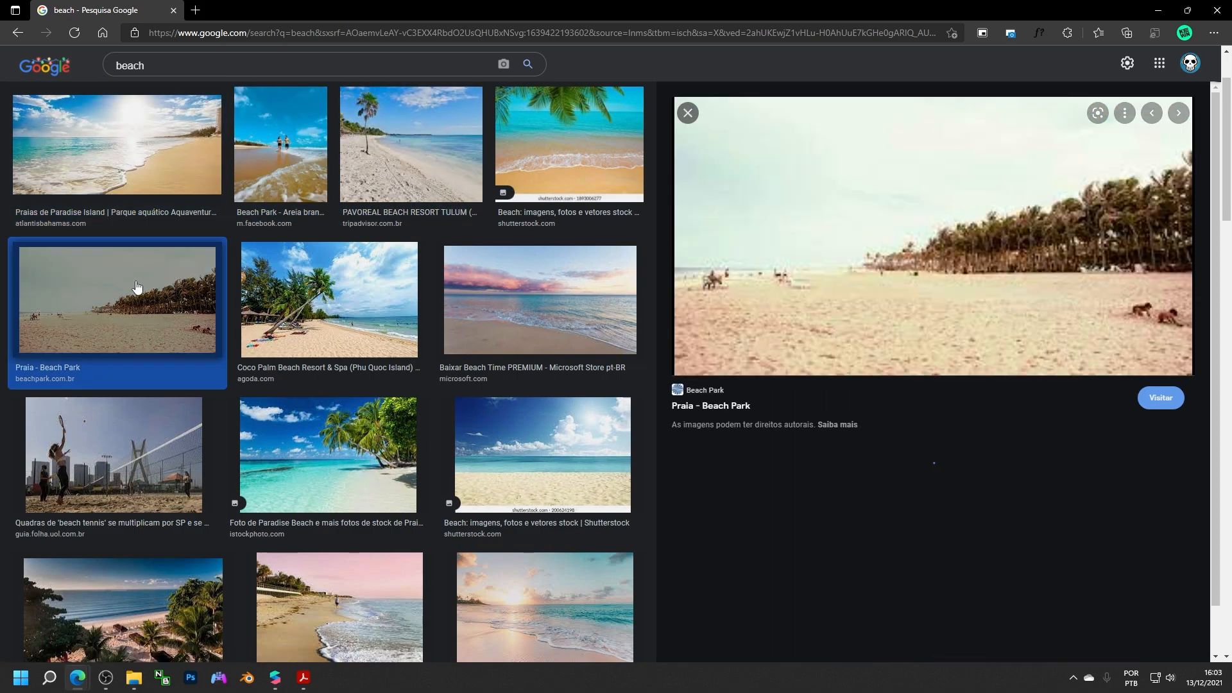
left_click(504, 294)
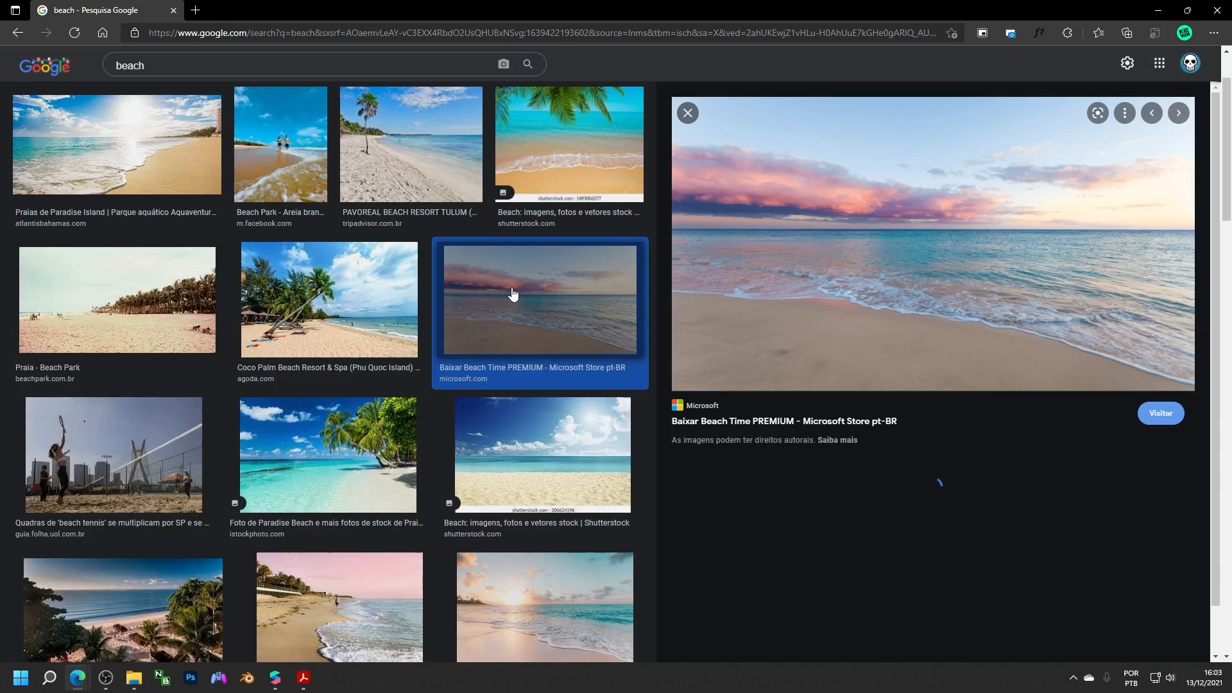
right_click(846, 255)
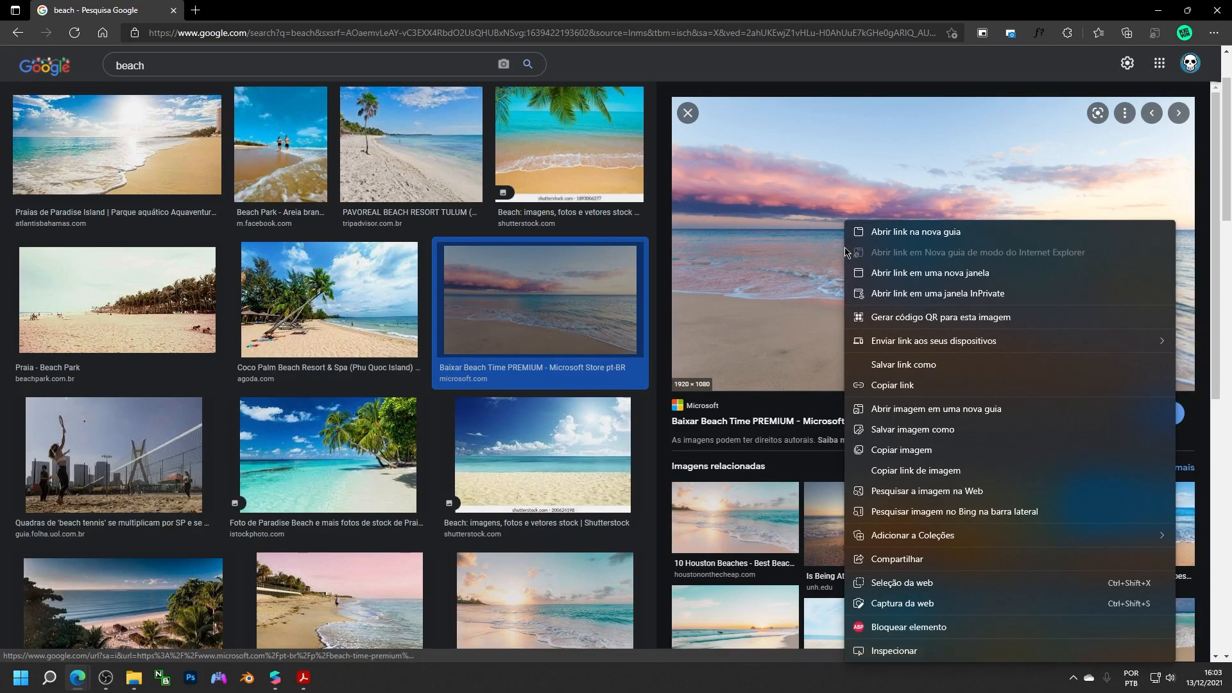
Search Google Images for "ben 10"
left_click(201, 69)
key("ctrl+a")
type("ben 10")
key("Return")
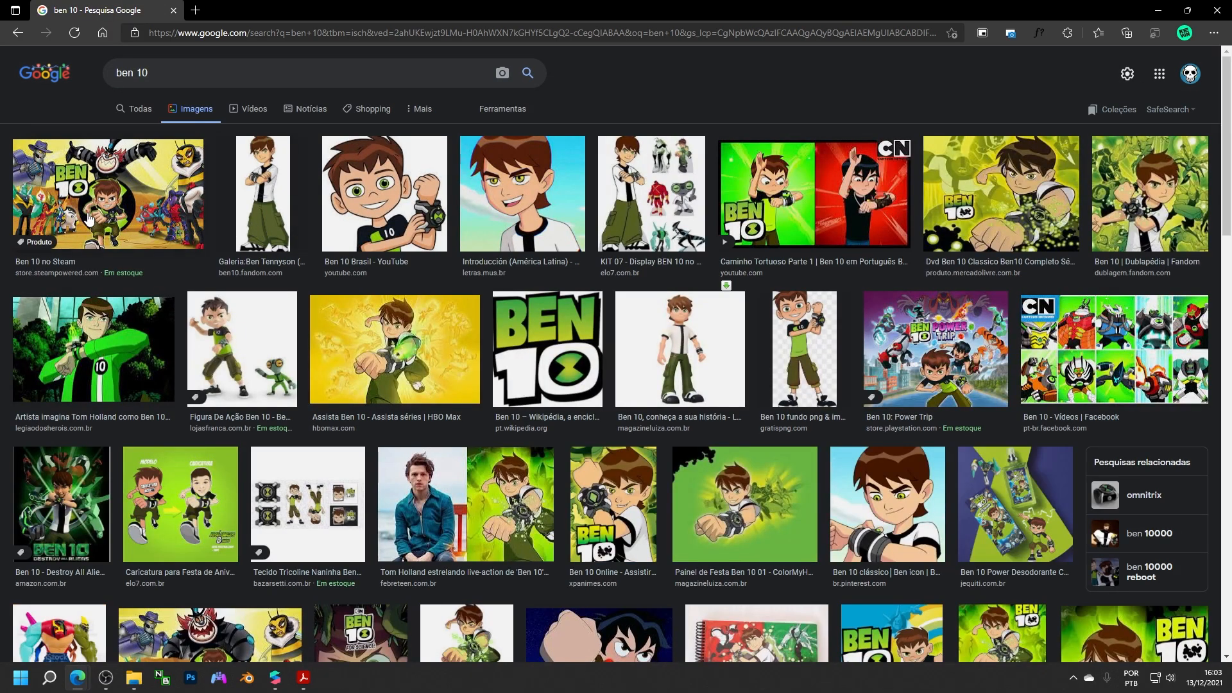
Preview several Ben 10 image results and open the XP Animes picture with the green background and logo
scroll(556, 239, "down", 3)
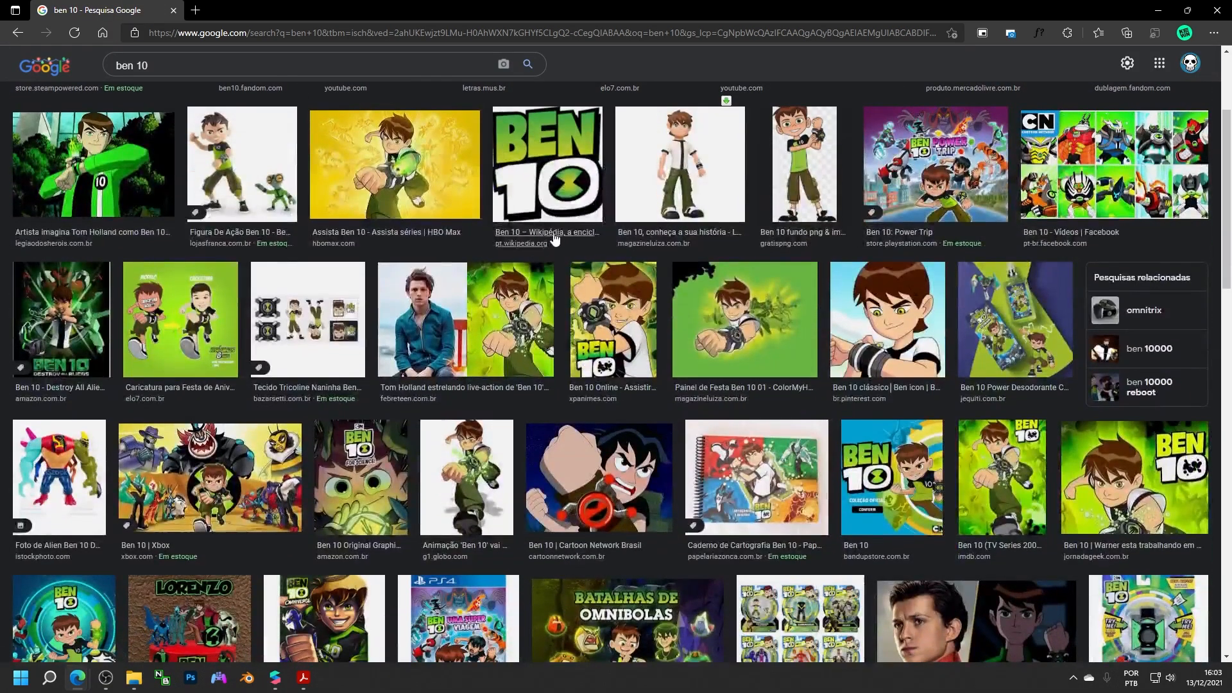
scroll(555, 239, "down", 2)
left_click(503, 228)
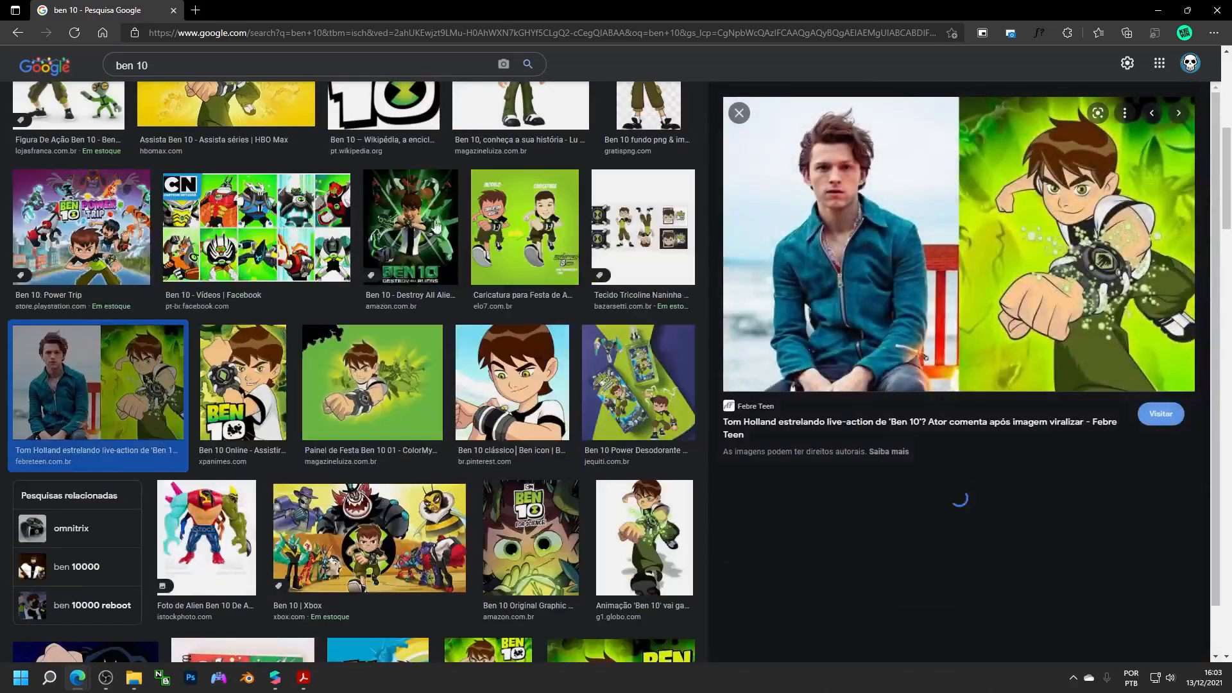
left_click(352, 371)
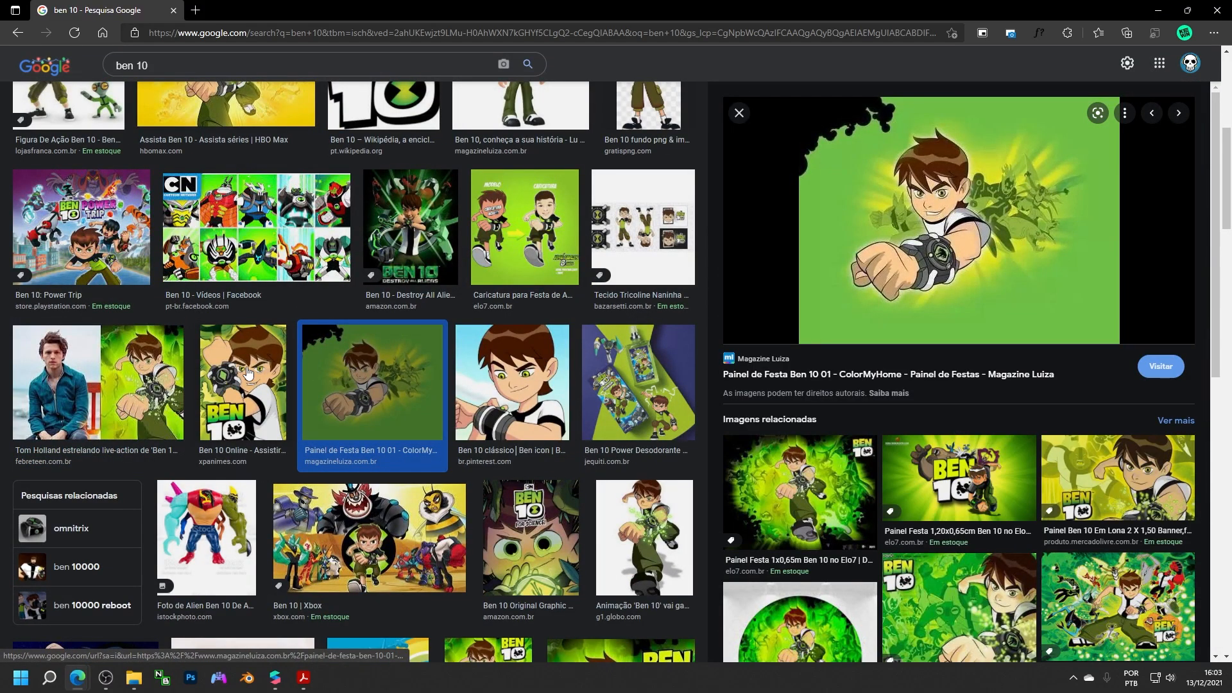
left_click(226, 379)
left_click(160, 382)
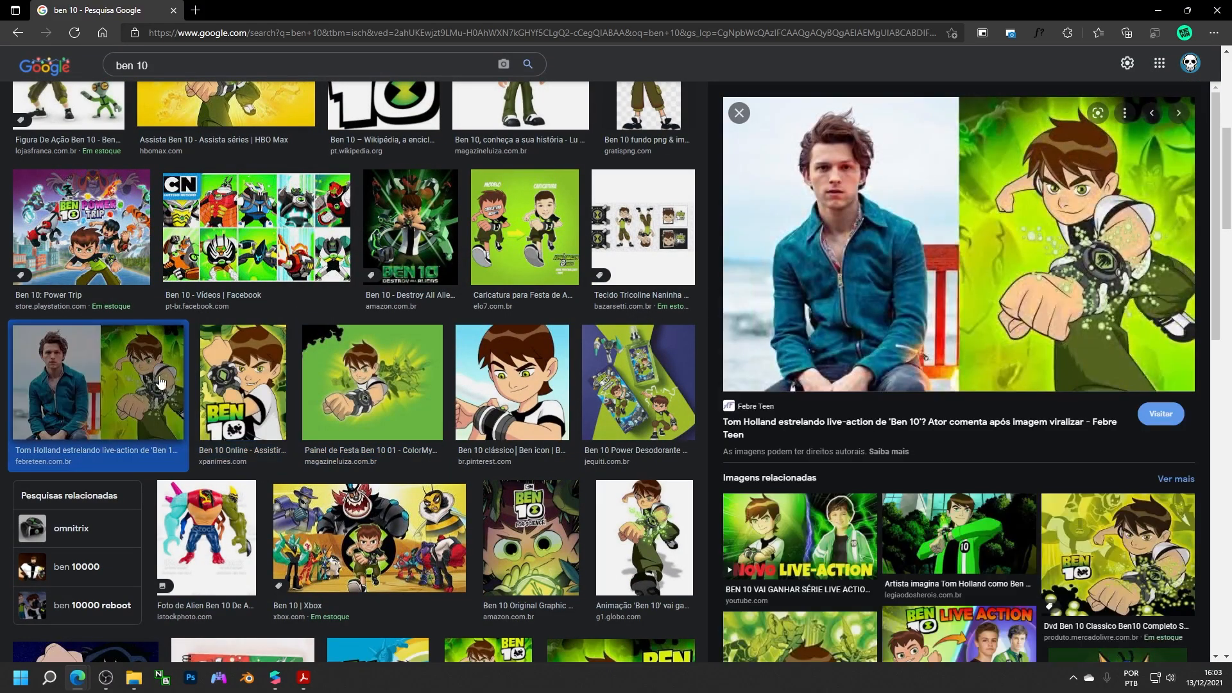
left_click(226, 385)
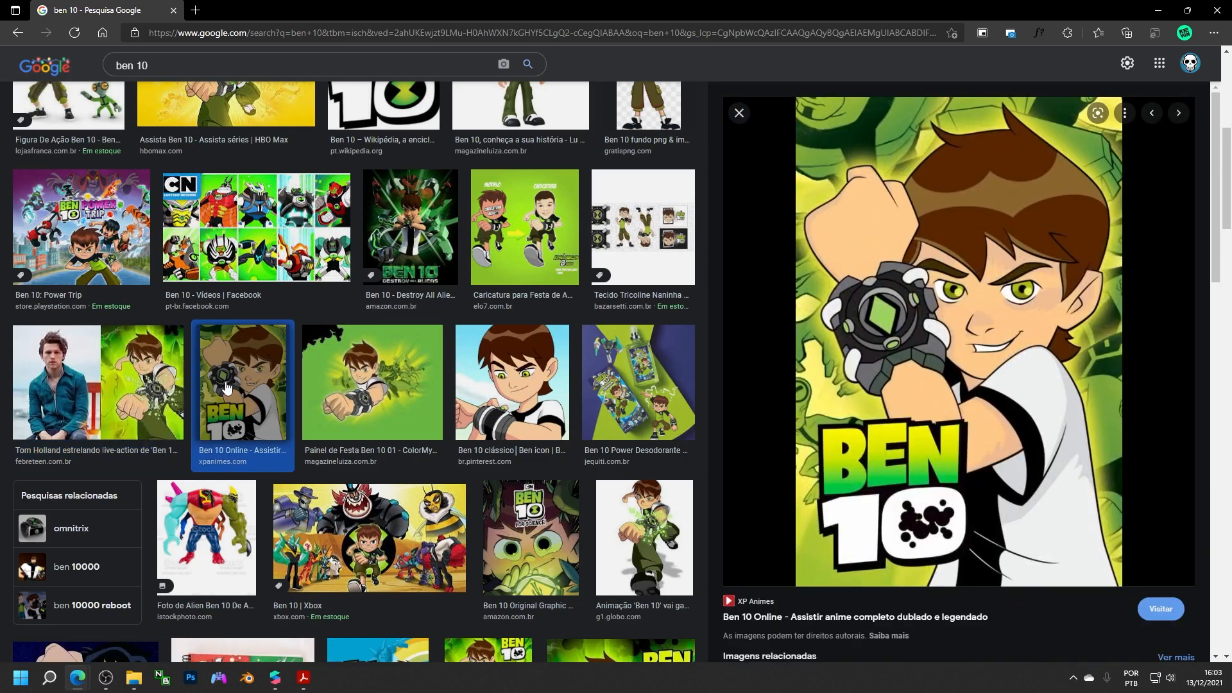
Start saving the Ben 10 picture and browse to Vídeos > Designer de Filtros > _Spark Ar > 30 - Segmentação > Arquivos
right_click(923, 327)
left_click(635, 430)
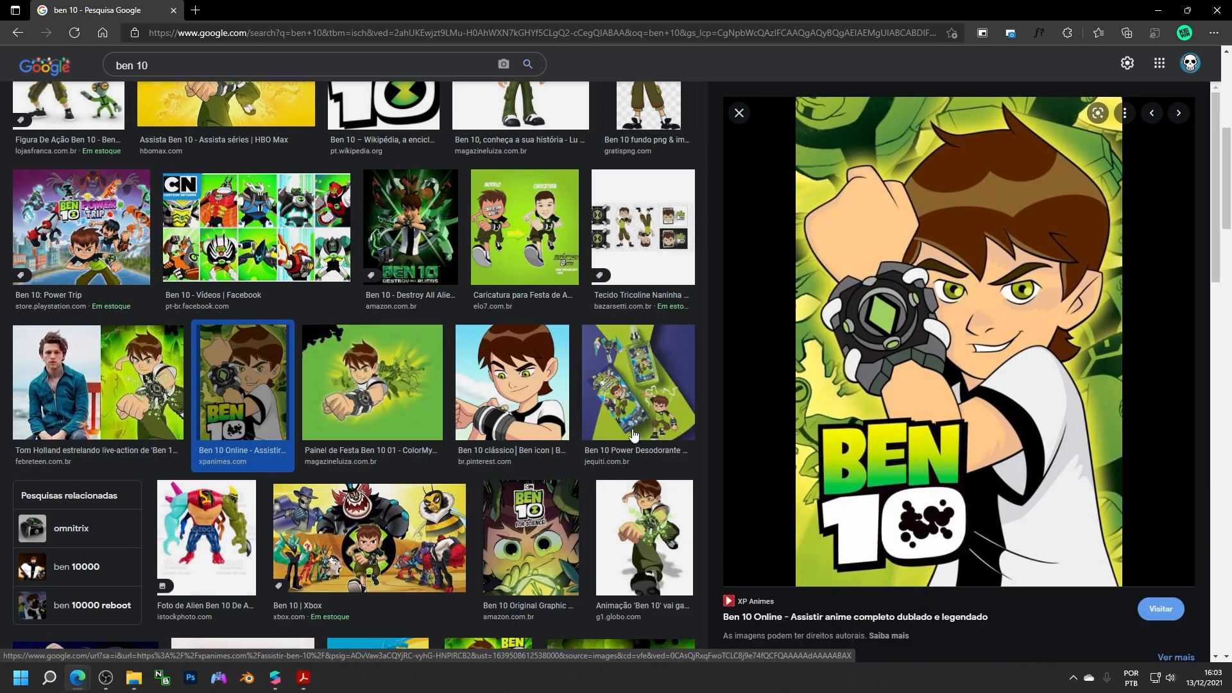
left_click_drag(332, 20, 563, 126)
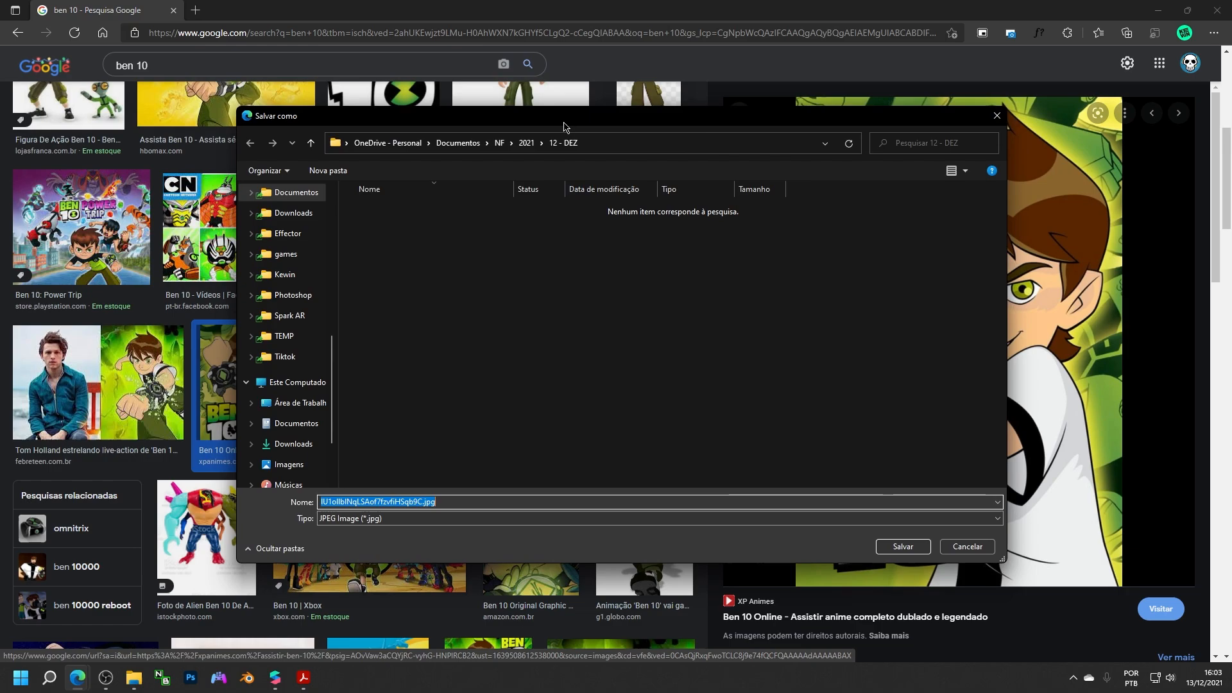
scroll(290, 322, "up", 10)
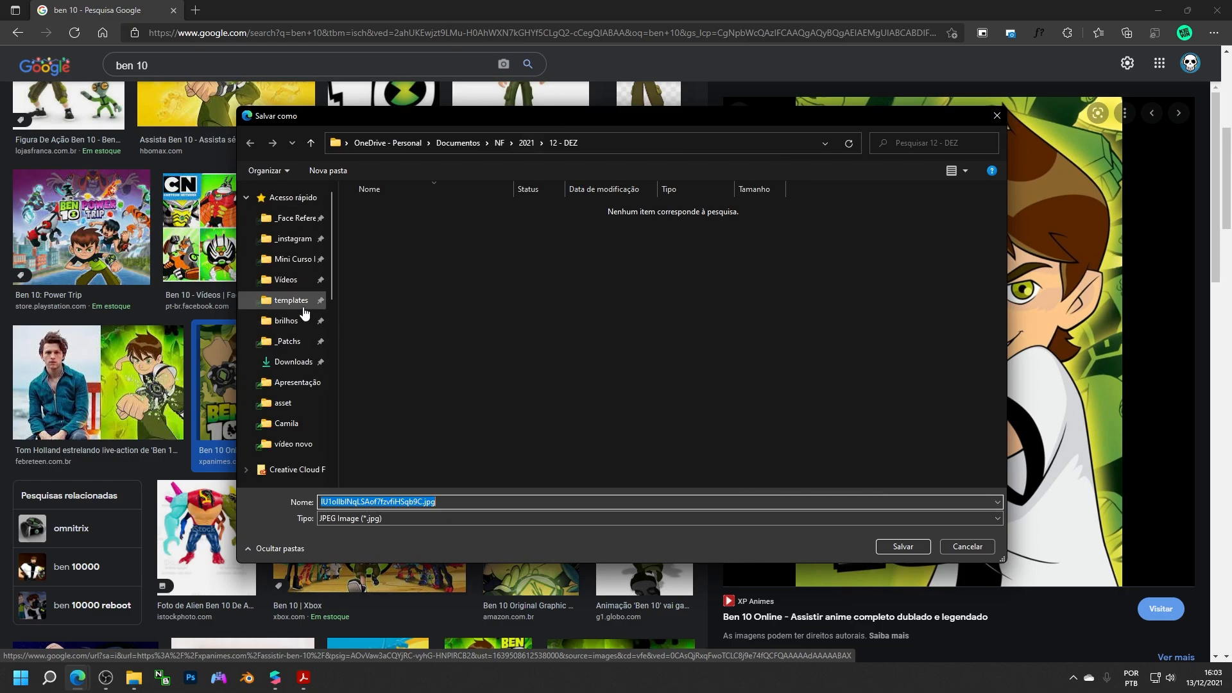
left_click(287, 279)
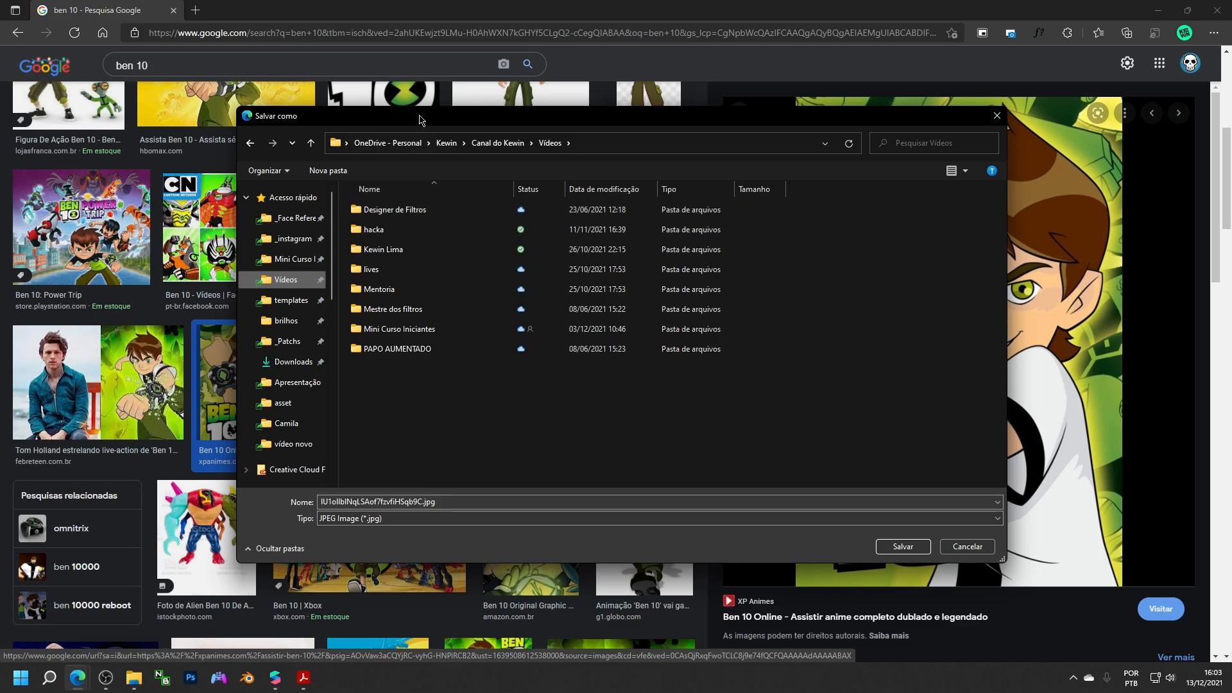
left_click_drag(422, 116, 468, 154)
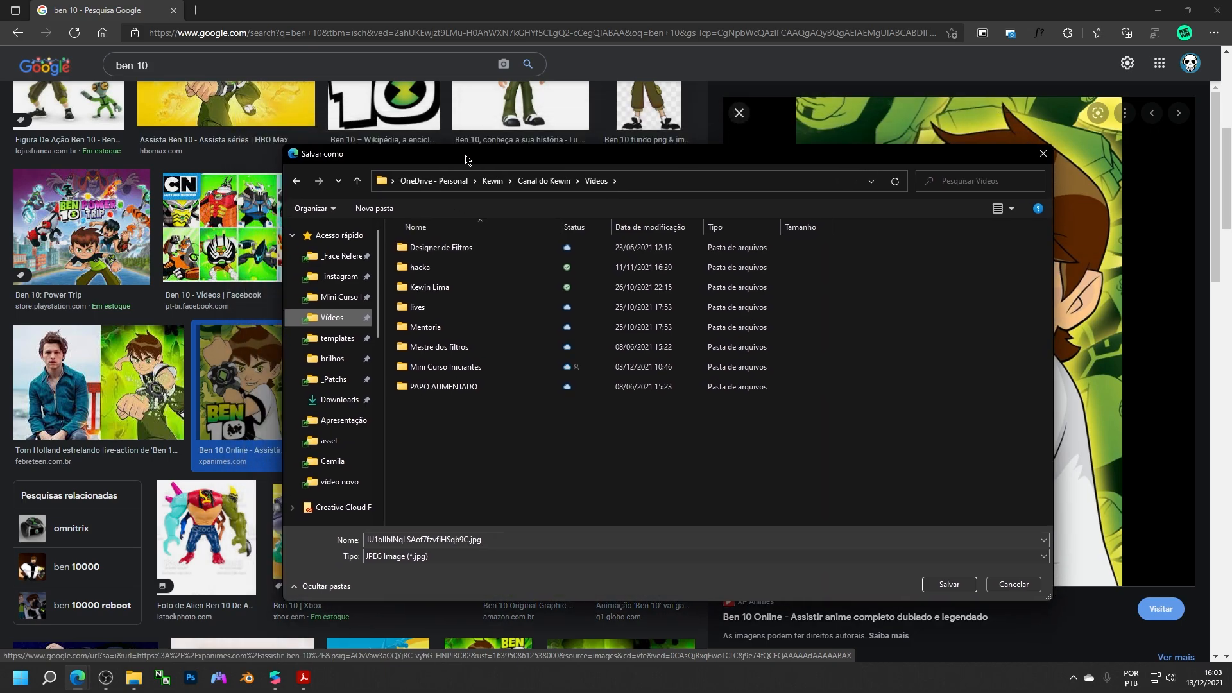
double_click(451, 252)
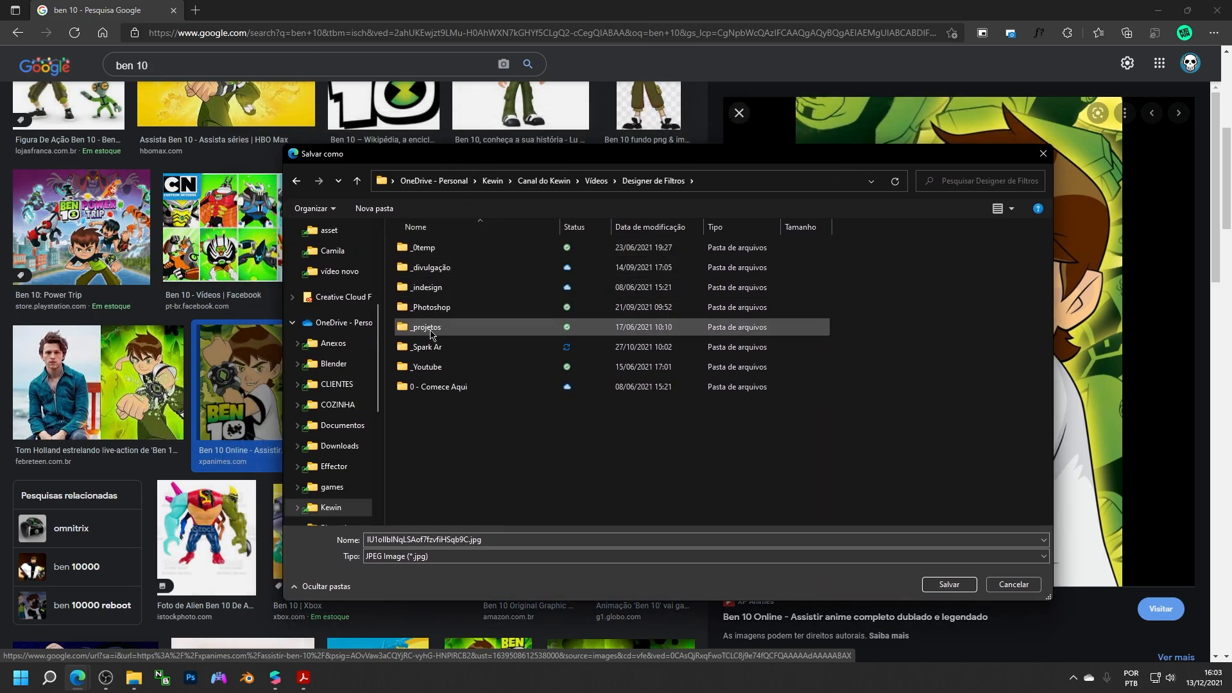
double_click(437, 346)
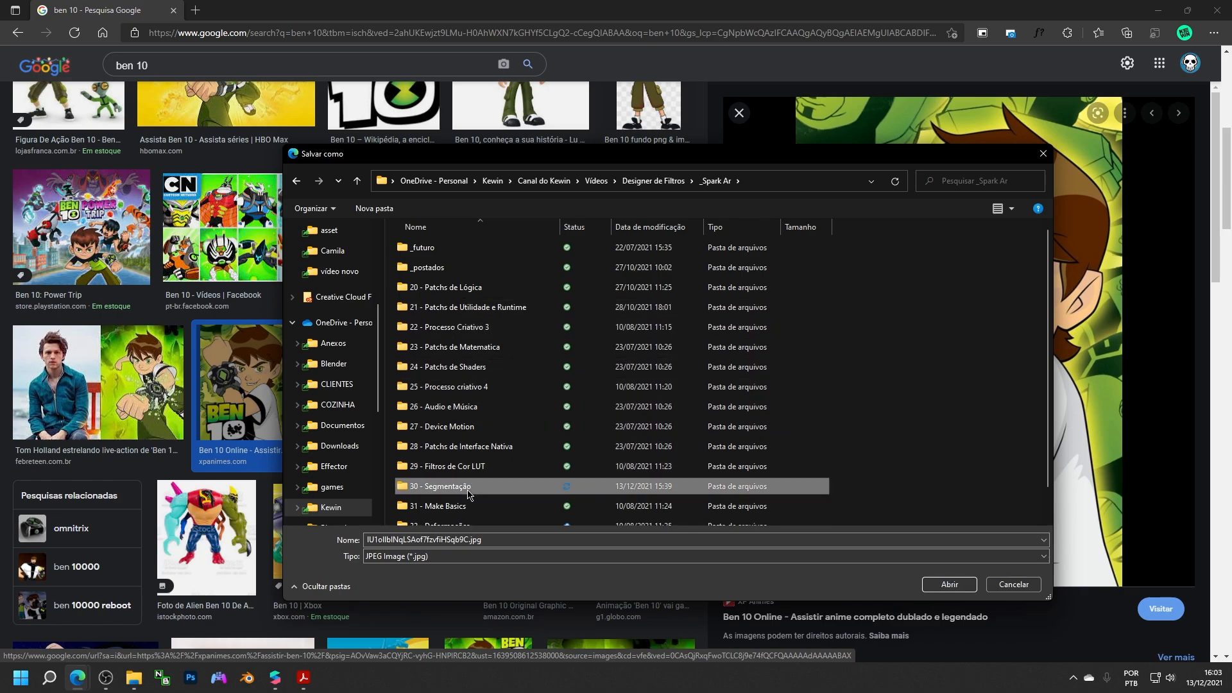
double_click(449, 487)
double_click(427, 270)
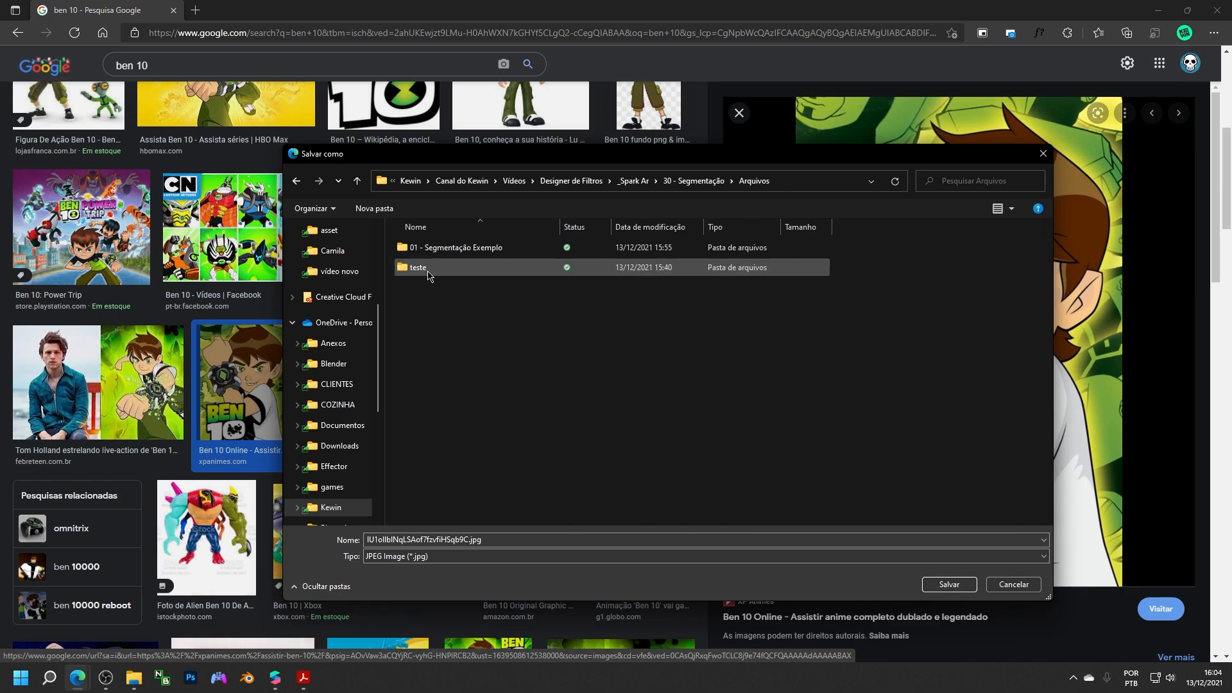
Create a folder named src inside Arquivos and open it as the save location
left_click(374, 209)
type("sr")
key("Return")
key("Return")
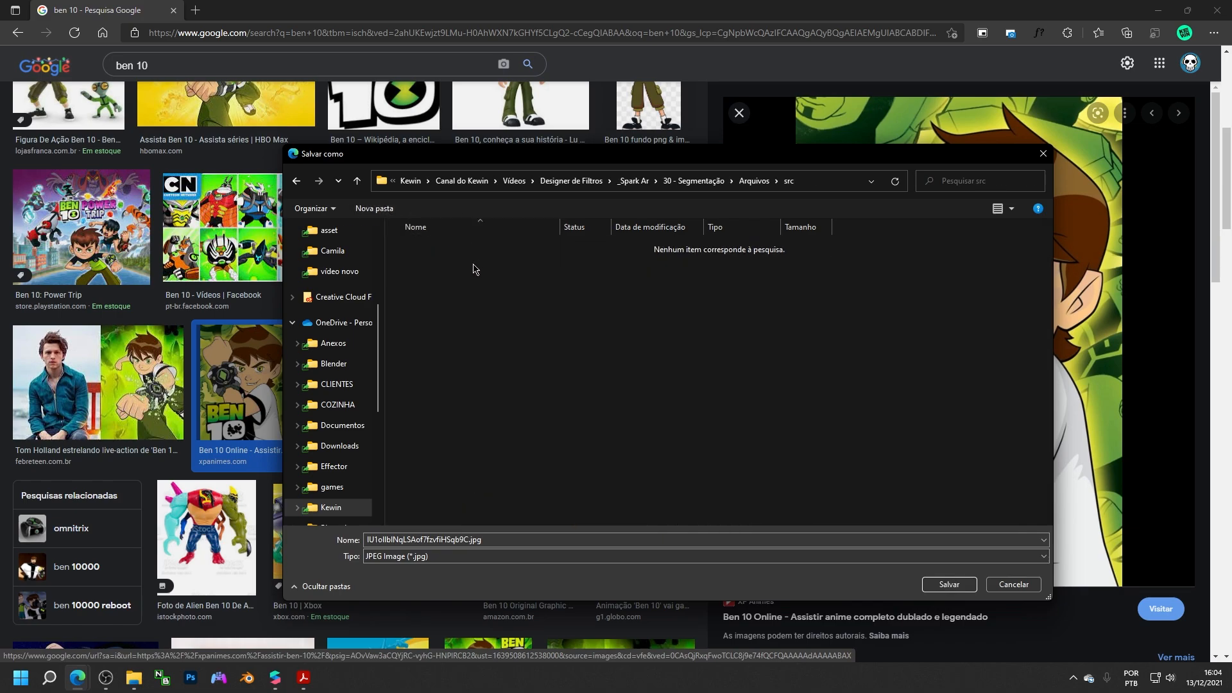
Save the image in the src folder as ben10 in JPEG format
left_click(518, 540)
type("ben")
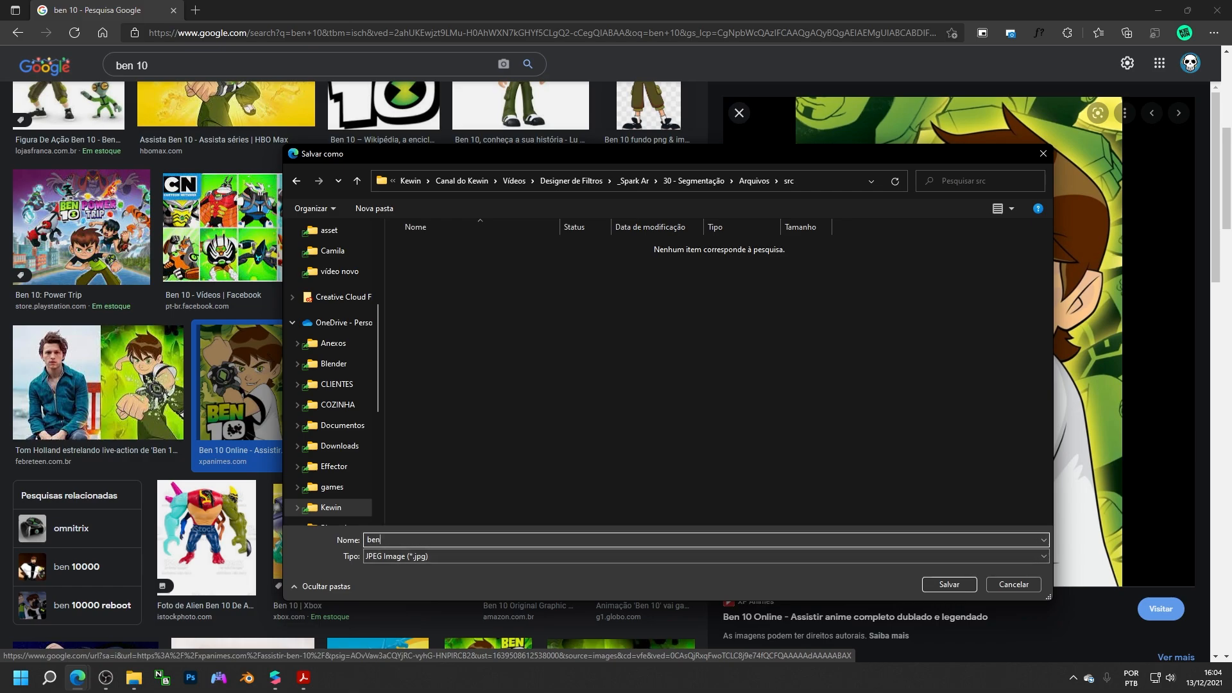
type("10")
left_click(805, 183)
left_click(949, 584)
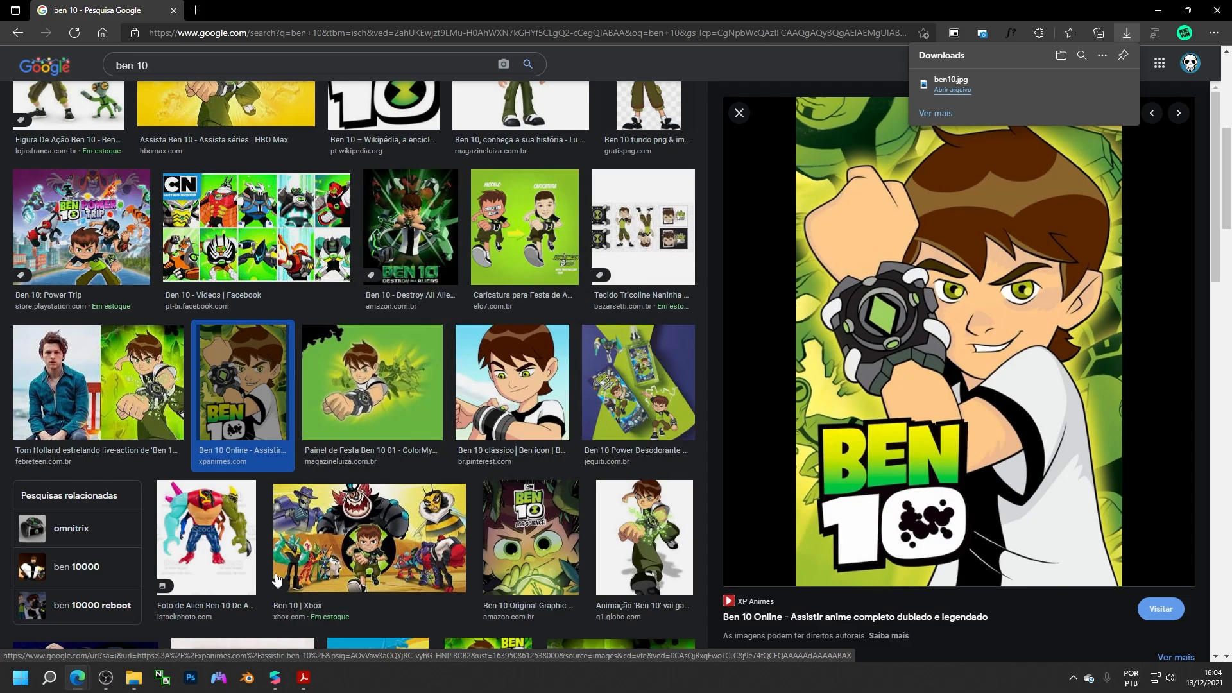
Switch to Spark AR Studio and import ben10.jpg from the src folder as a texture asset
left_click(276, 677)
left_click(129, 652)
mouse_move(212, 472)
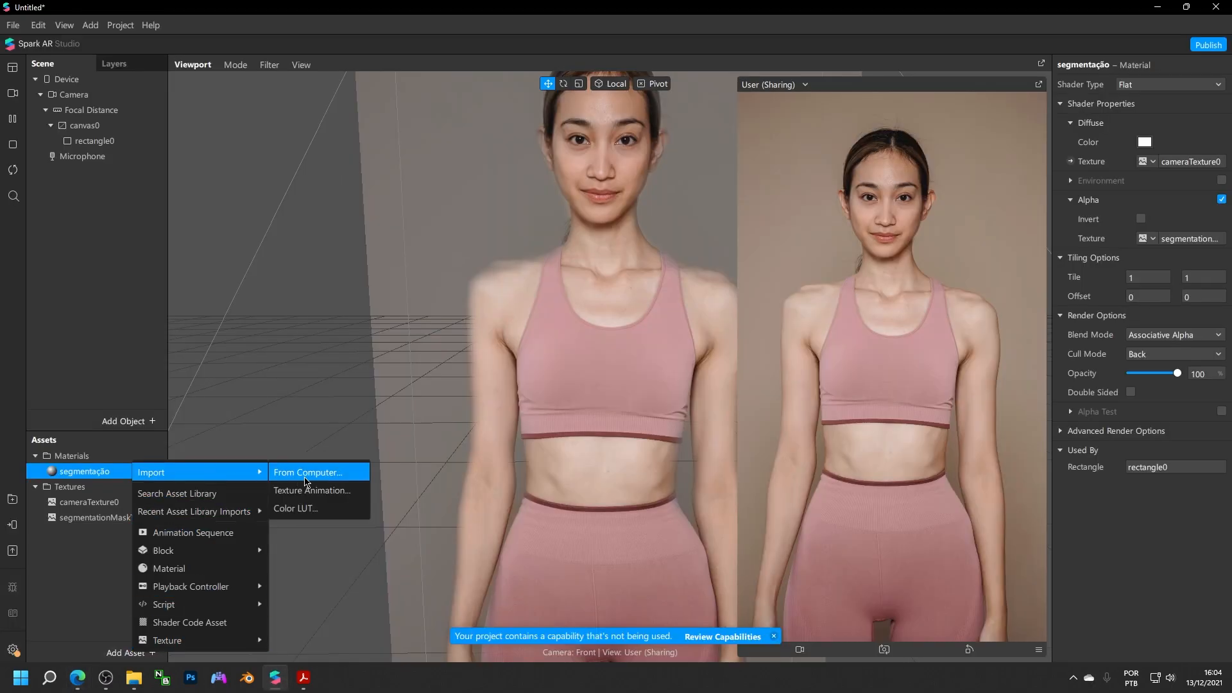
left_click(306, 474)
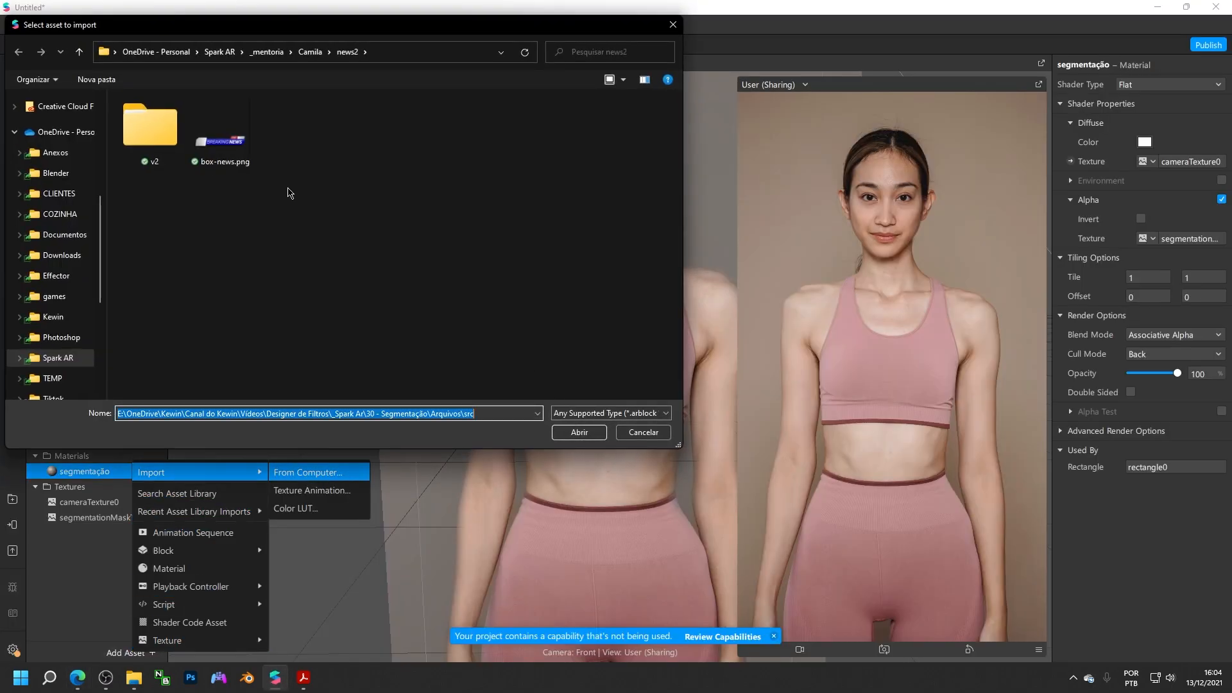
key("Return")
double_click(157, 151)
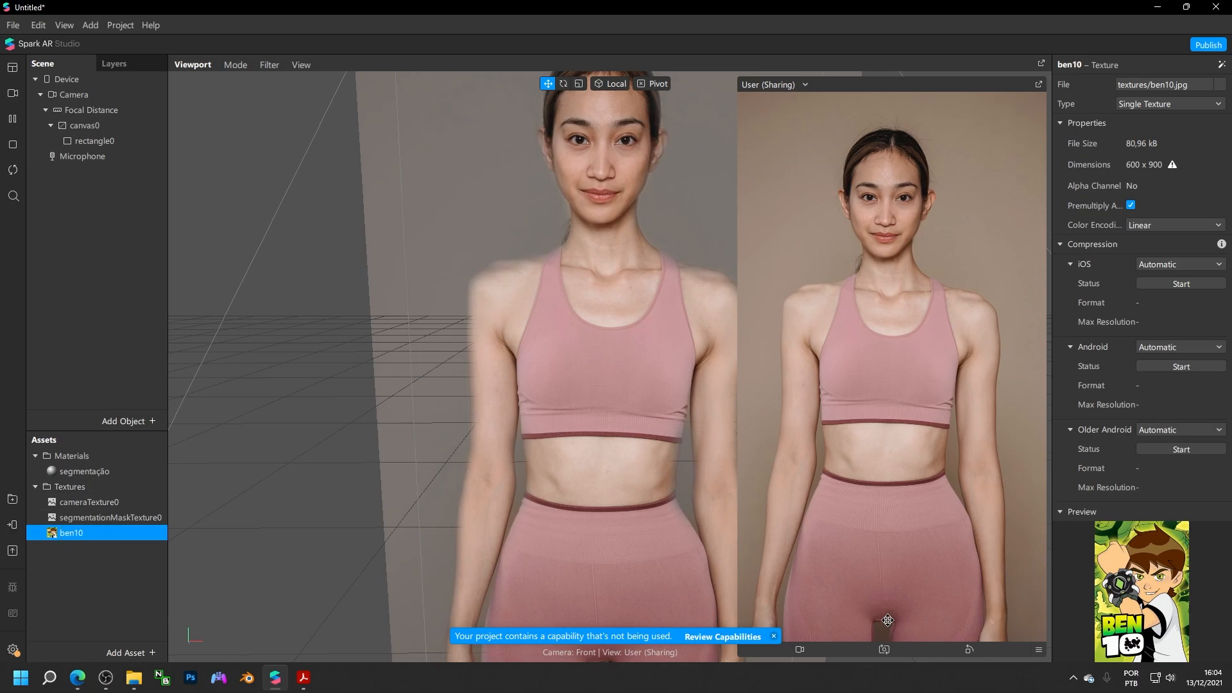
Set the ben10 texture's compression to None for Older Android, Android and iOS
left_click(1161, 429)
left_click(1158, 458)
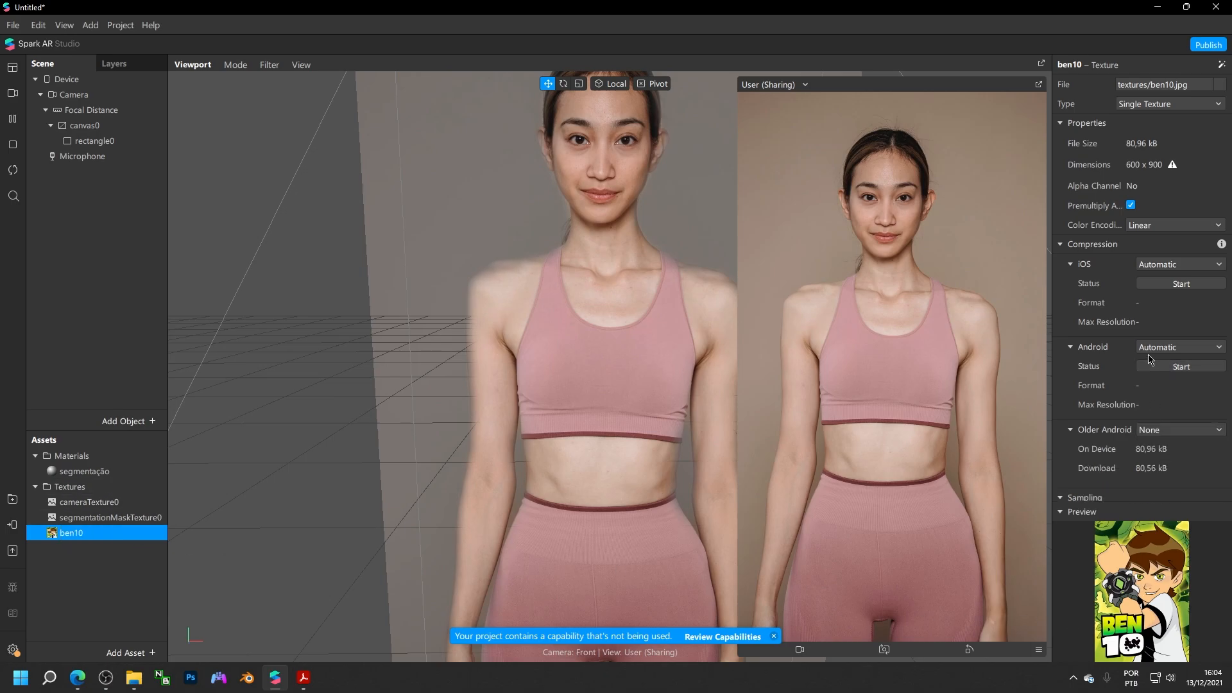
left_click(1158, 347)
left_click(1154, 375)
left_click(1161, 264)
left_click(1160, 293)
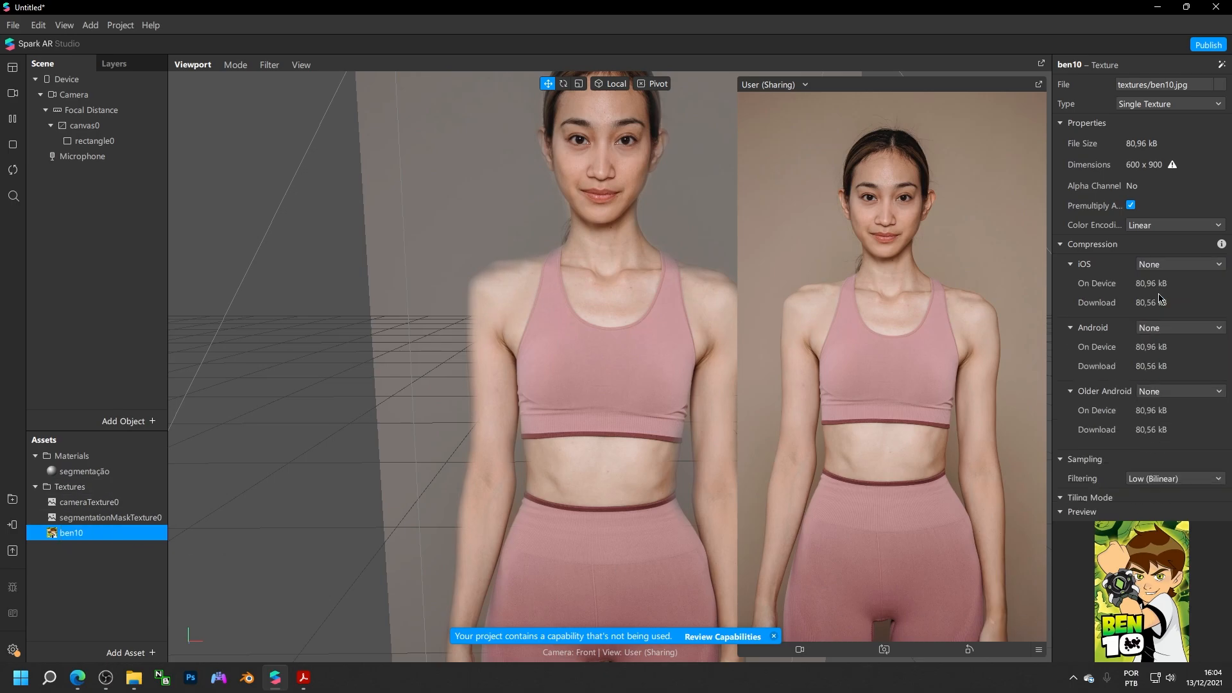
Rename the rectangle that carries the segmentação material as pessoa
double_click(94, 141)
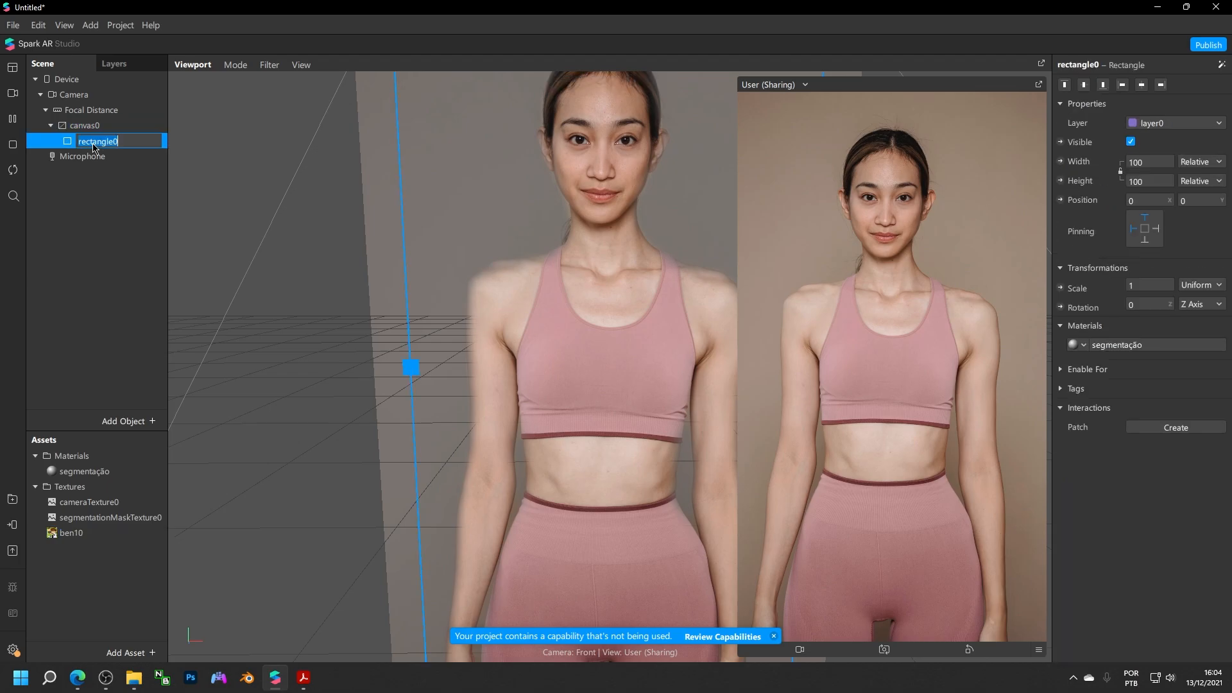
type("pessoa")
key("Return")
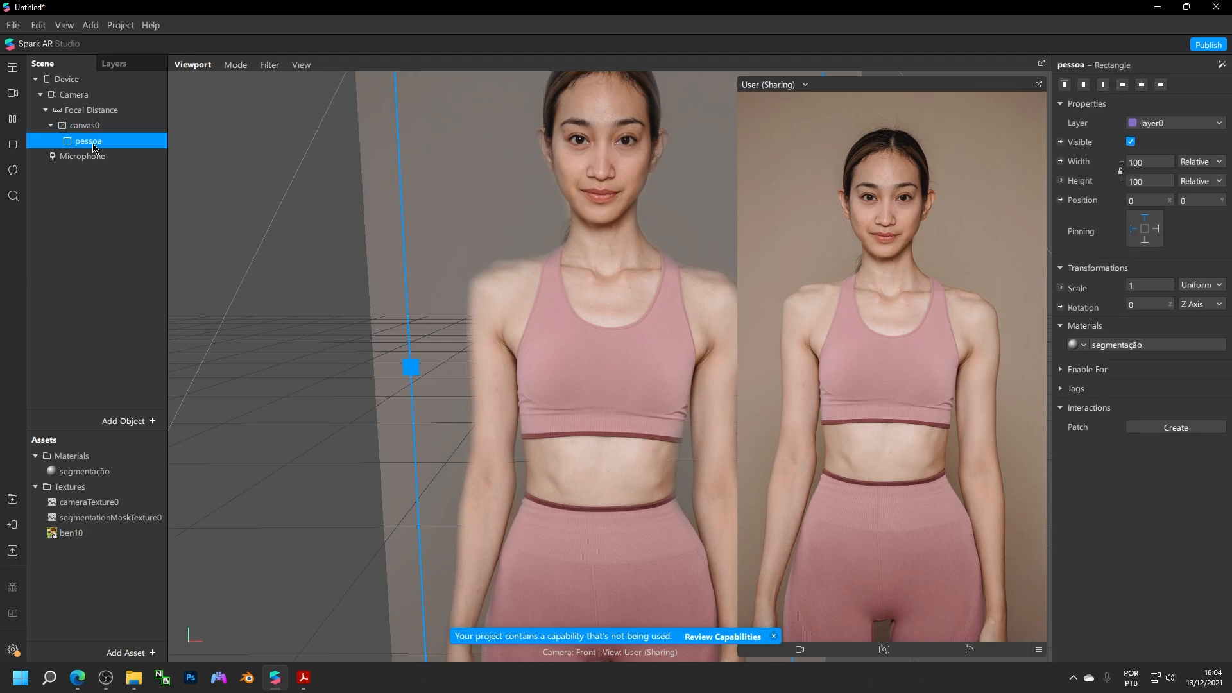
Turn off depth testing and depth writing in the segmentação material's advanced render options
left_click(1126, 347)
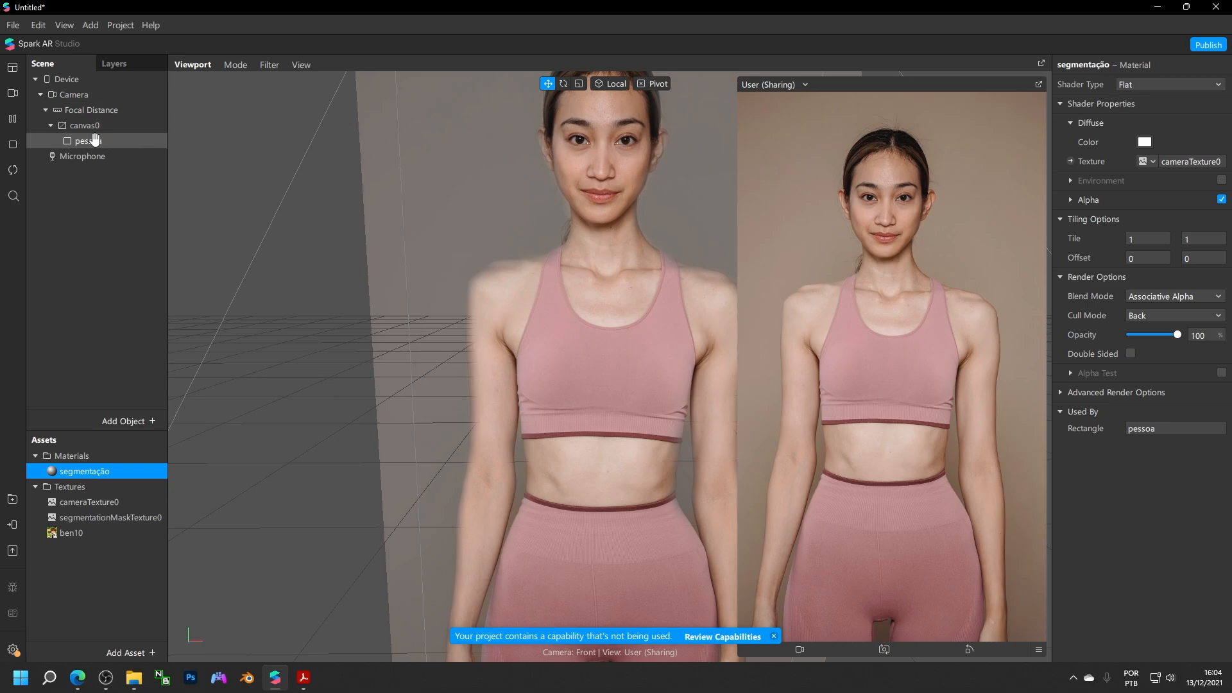
left_click(1066, 393)
left_click(1133, 430)
left_click(1132, 449)
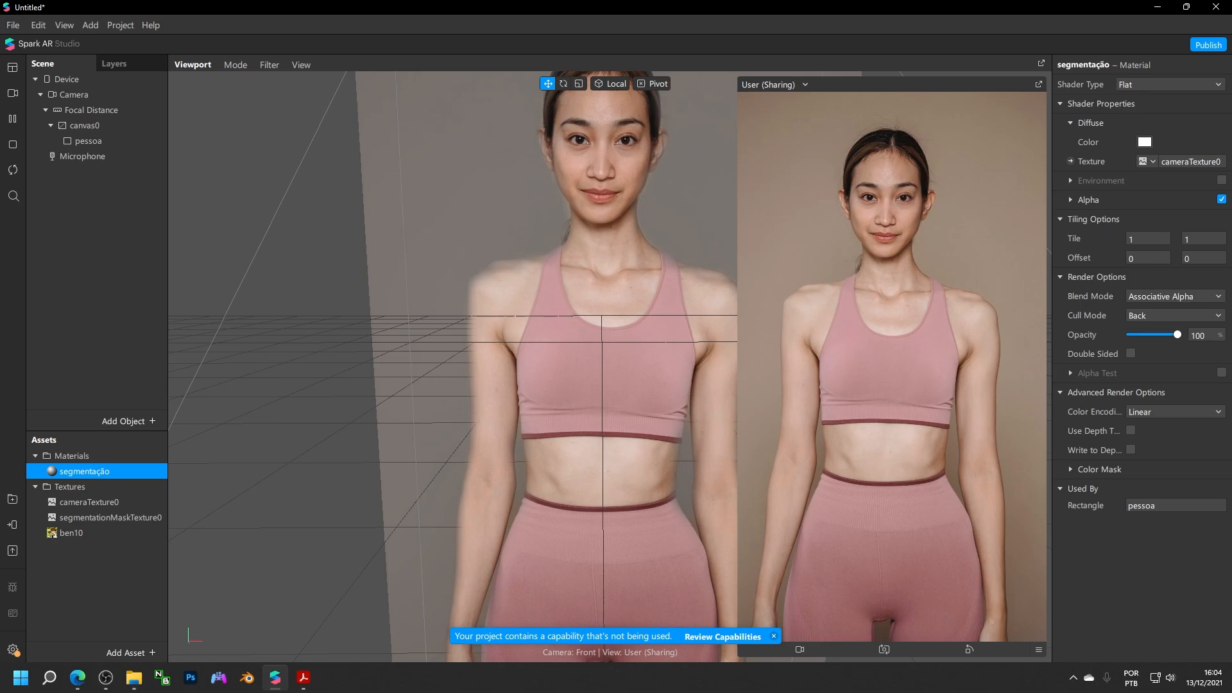
Add a second rectangle under canvas0 and rename it bg
left_click(87, 125)
right_click(127, 133)
mouse_move(127, 133)
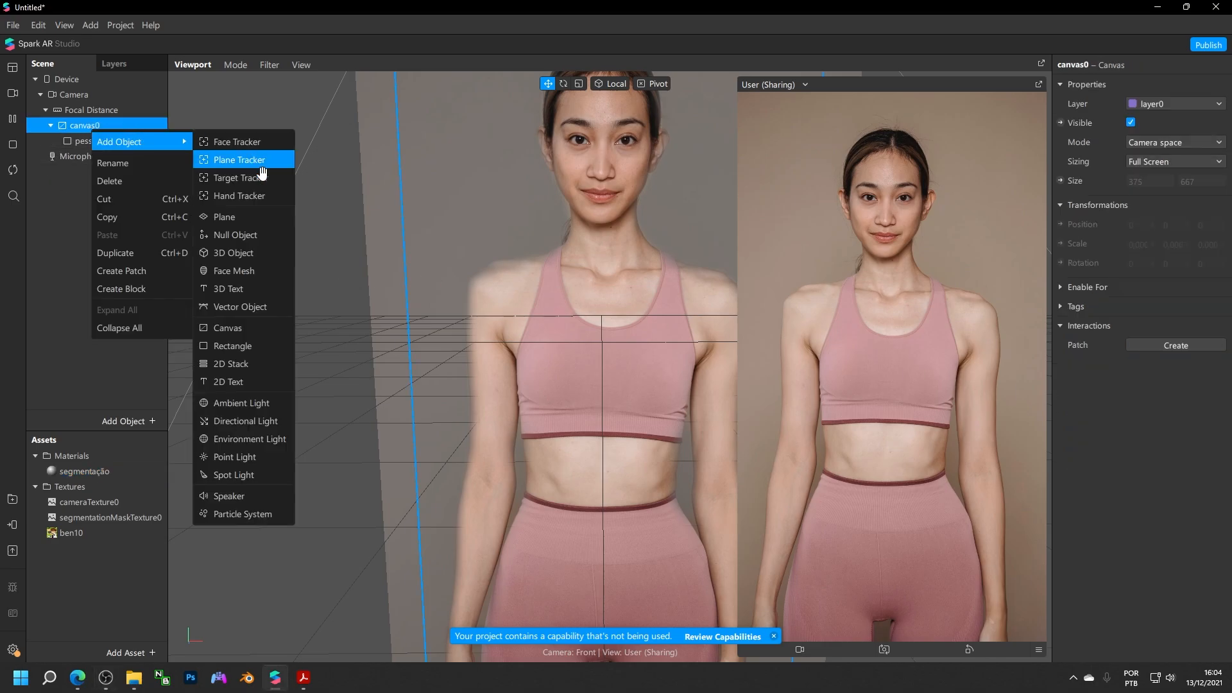
left_click(231, 339)
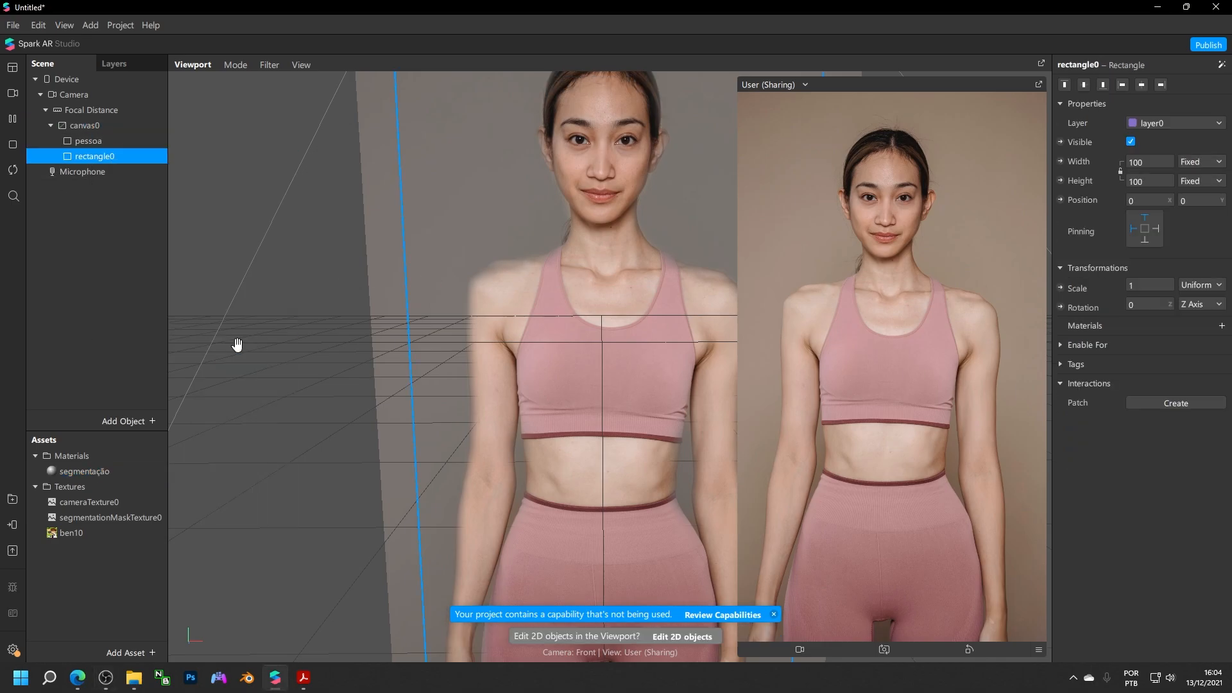
double_click(93, 157)
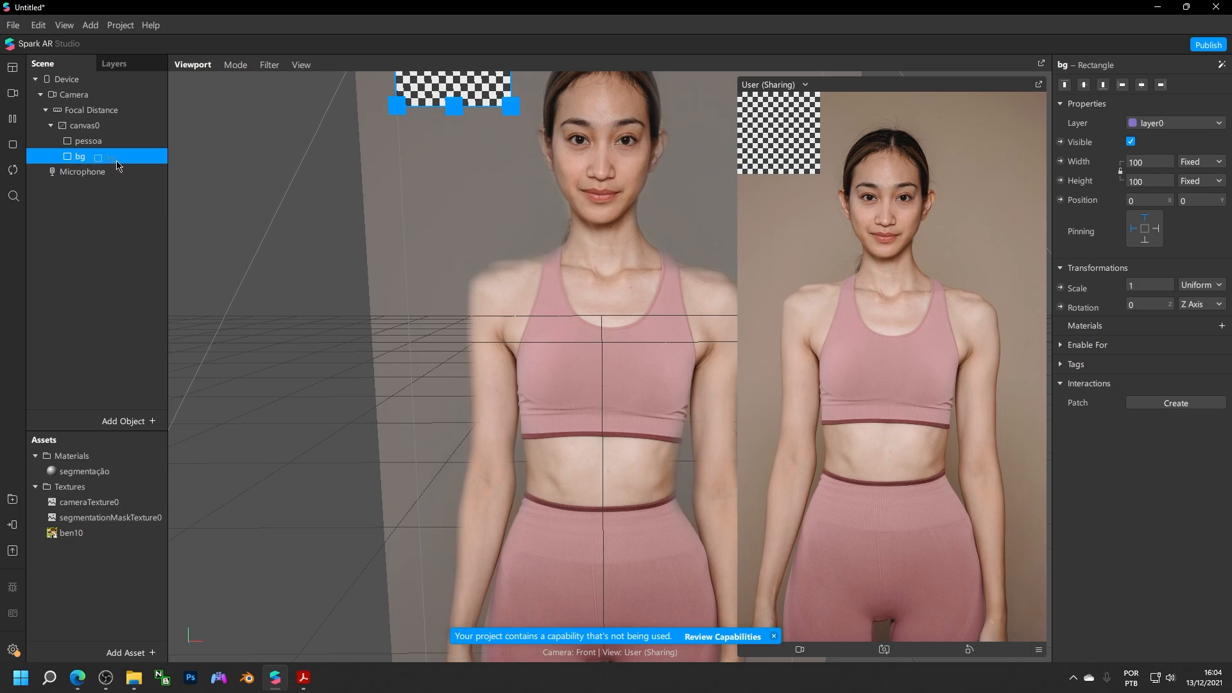
Reorder the scene hierarchy so that bg sits above pessoa under canvas0
mouse_move(117, 166)
left_mouse_down()
mouse_move(141, 141)
mouse_move(104, 151)
left_mouse_up()
left_click(86, 155)
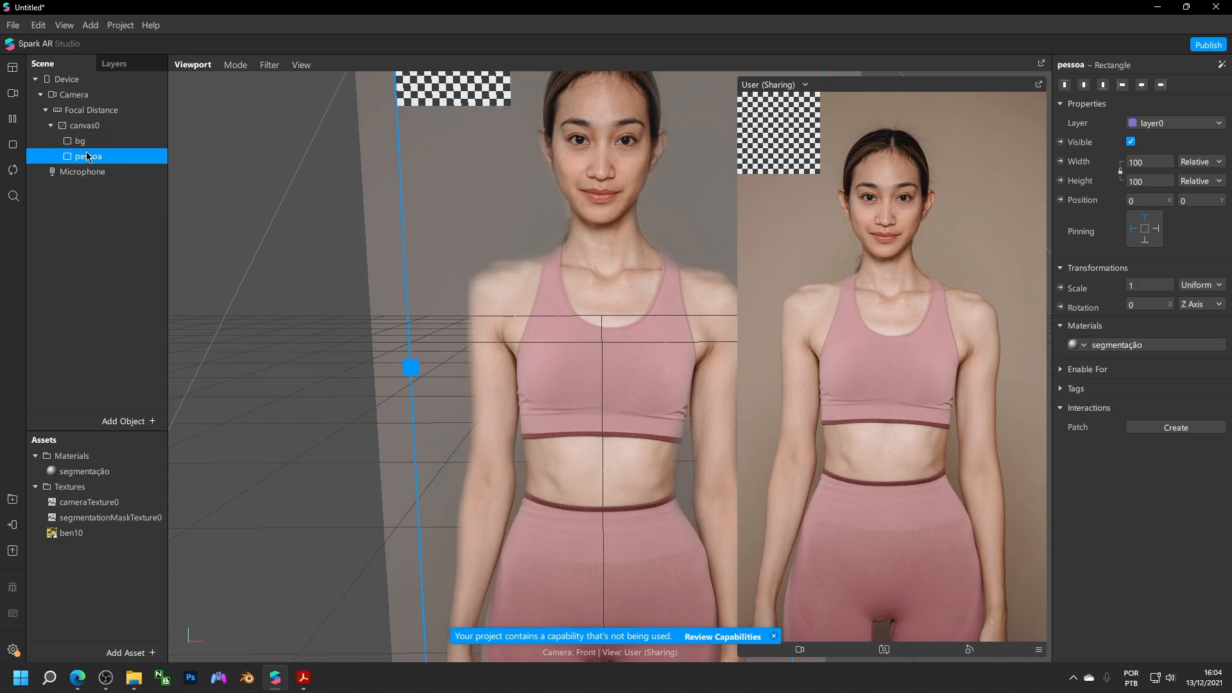
left_click(87, 144)
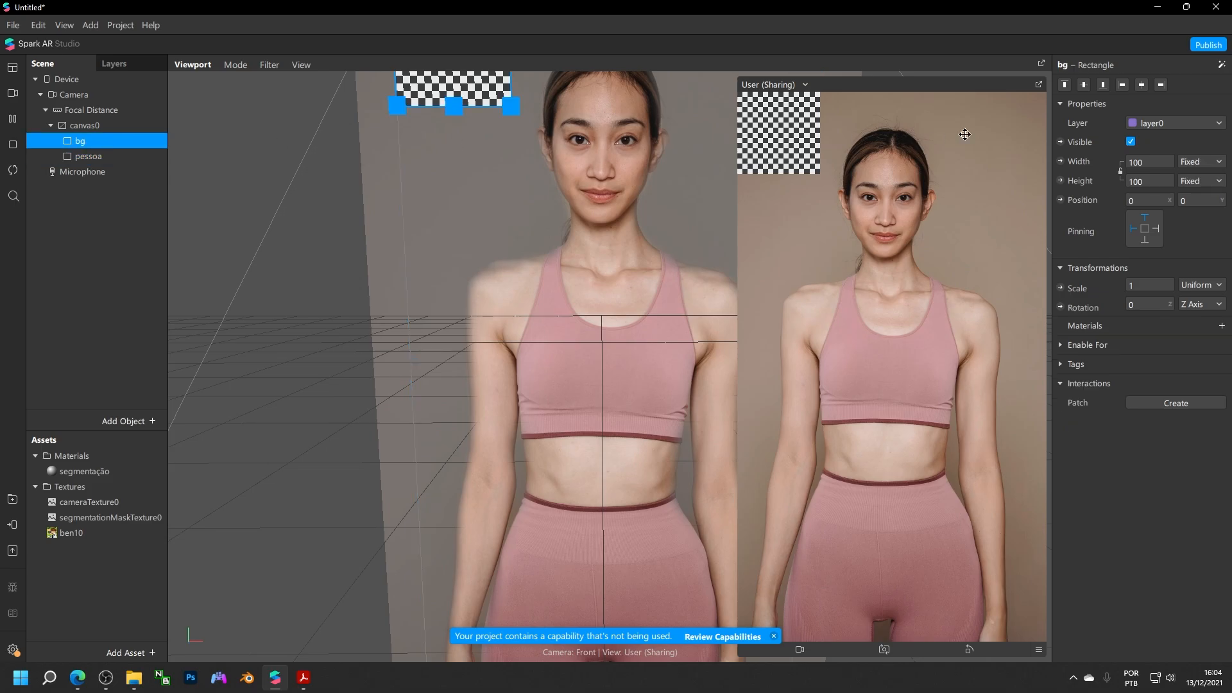
Set the bg rectangle's width and height to Relative at 100 and check the person against it in the viewport
left_click(1152, 158)
left_click(1154, 182)
left_click(1152, 180)
left_click(1154, 203)
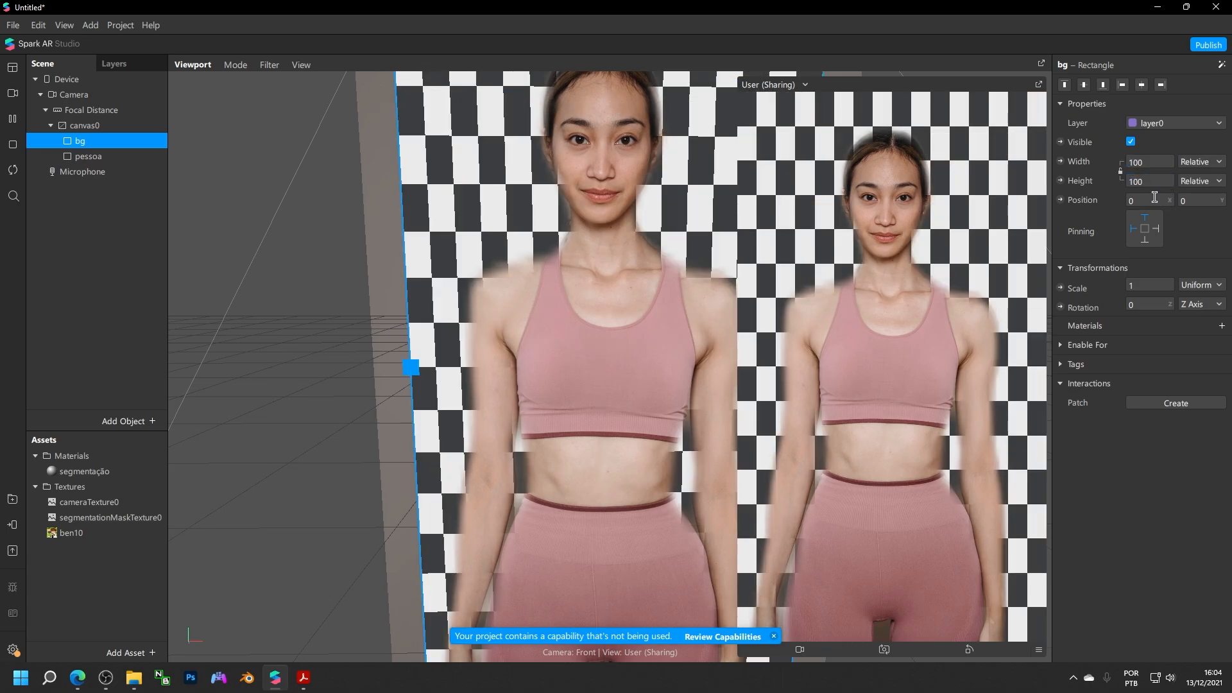
scroll(645, 250, "down", 5)
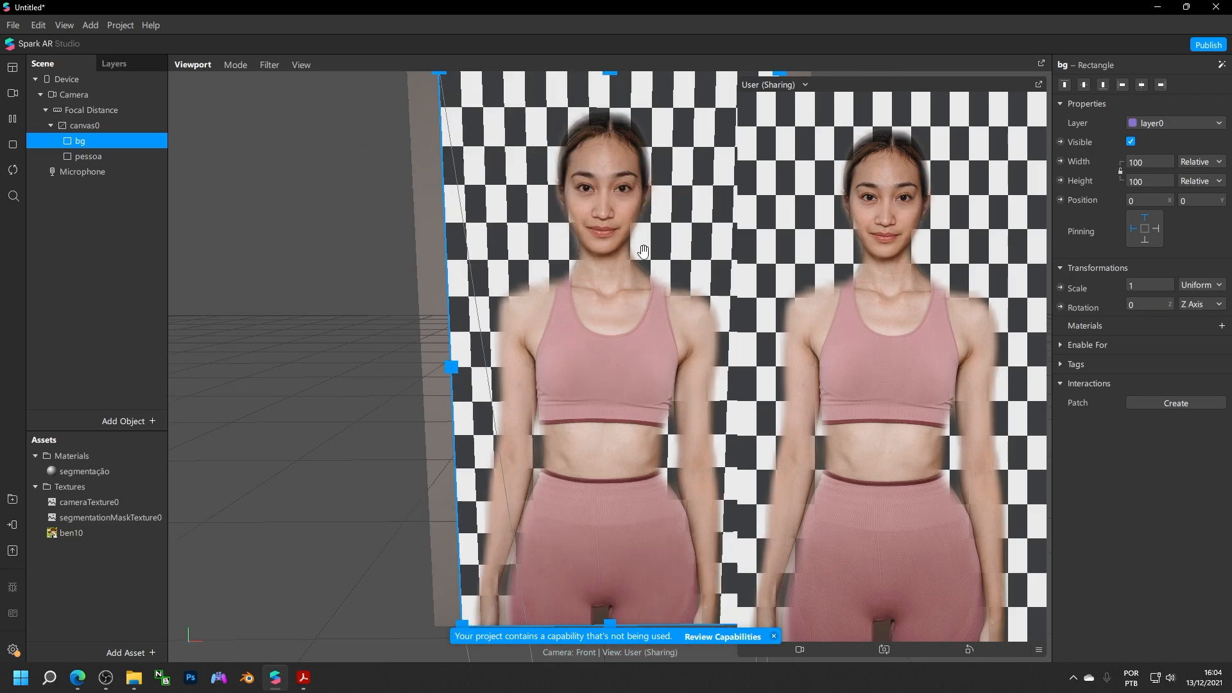
scroll(644, 250, "up", 2)
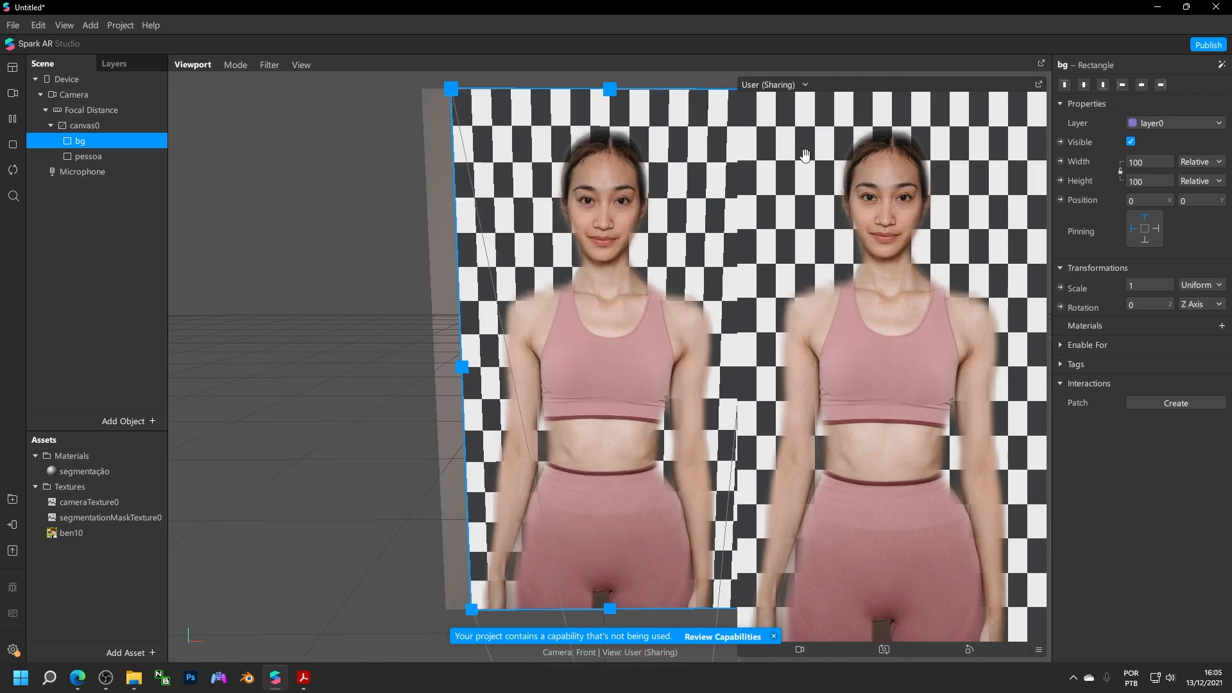
Create a new material for the bg rectangle and set its shader type to Flat
left_click(1219, 325)
left_click(1177, 360)
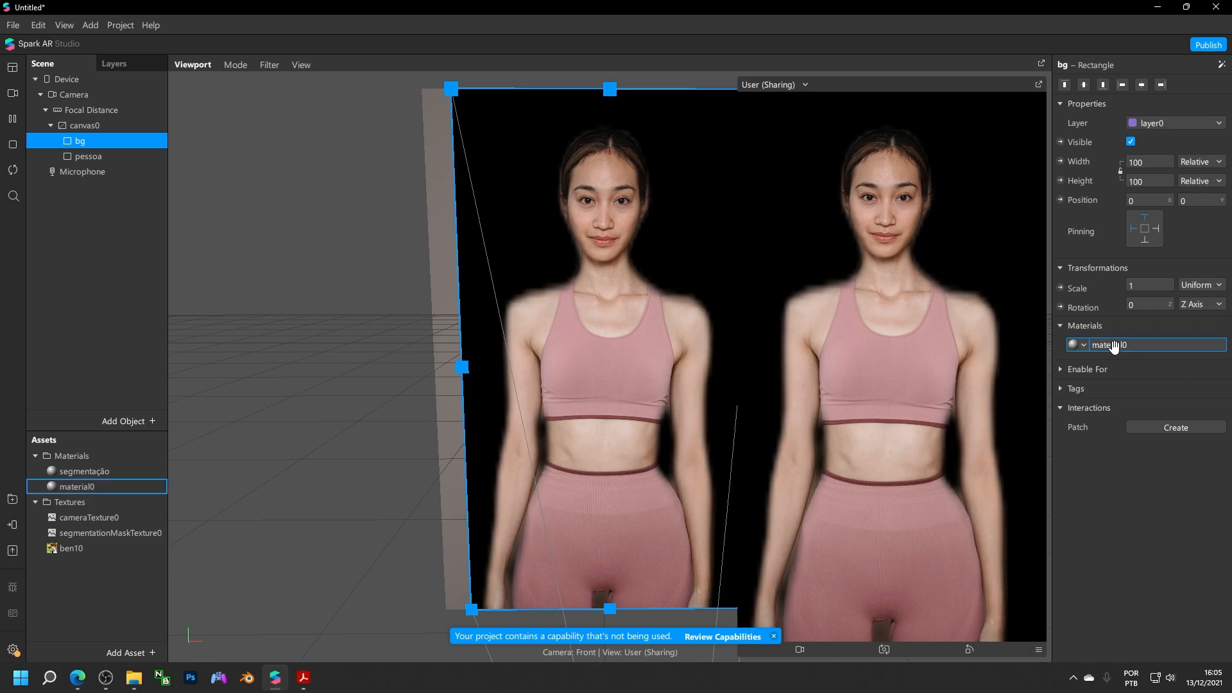
left_click(1113, 345)
left_click(1149, 84)
left_click(1144, 104)
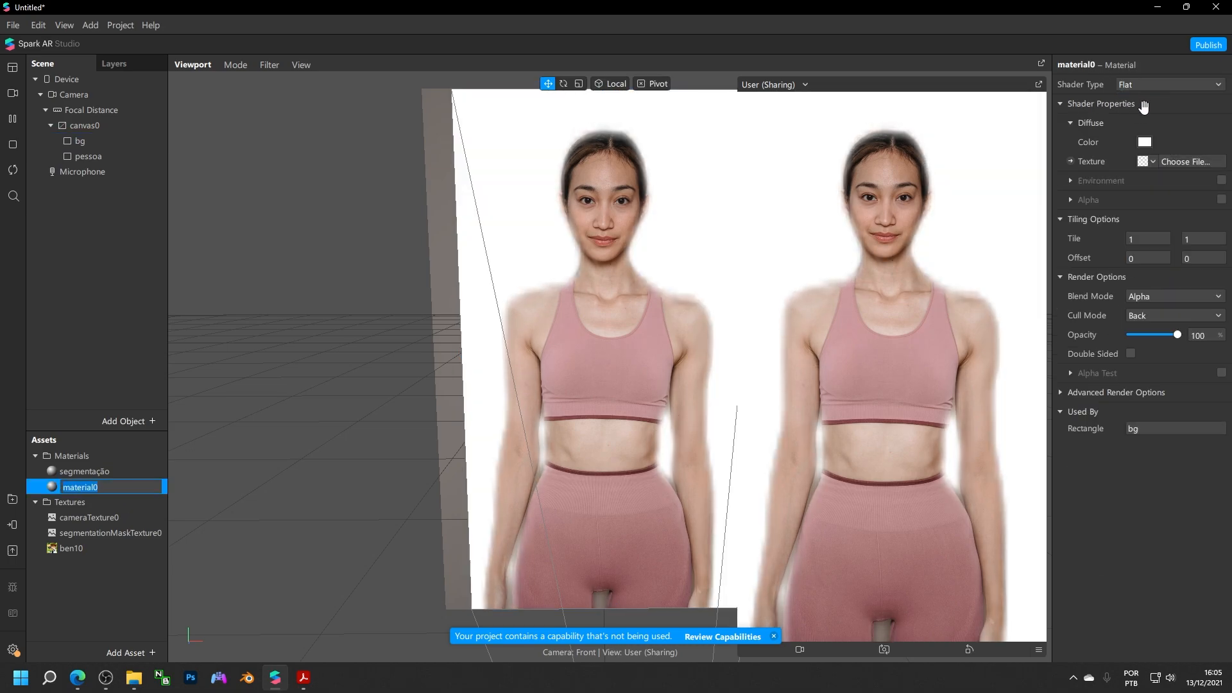
Turn off depth testing and depth writing in the bg rectangle's material and assign ben10 as its diffuse texture
left_click(1060, 391)
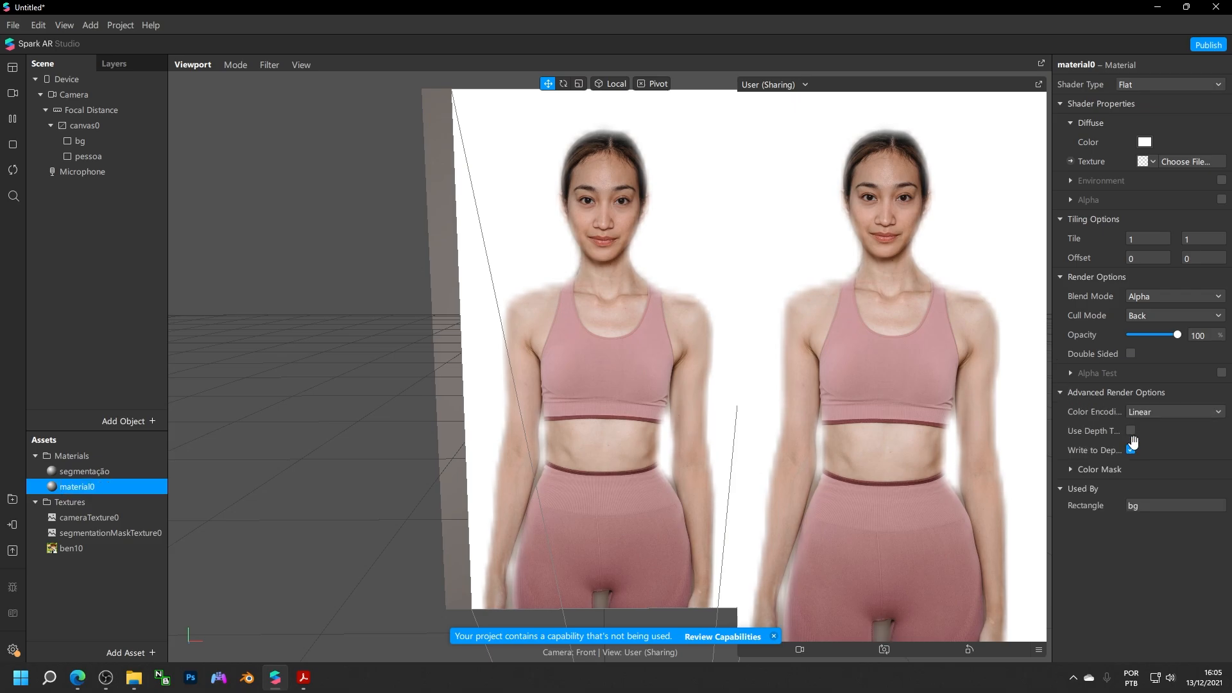
left_click(1147, 162)
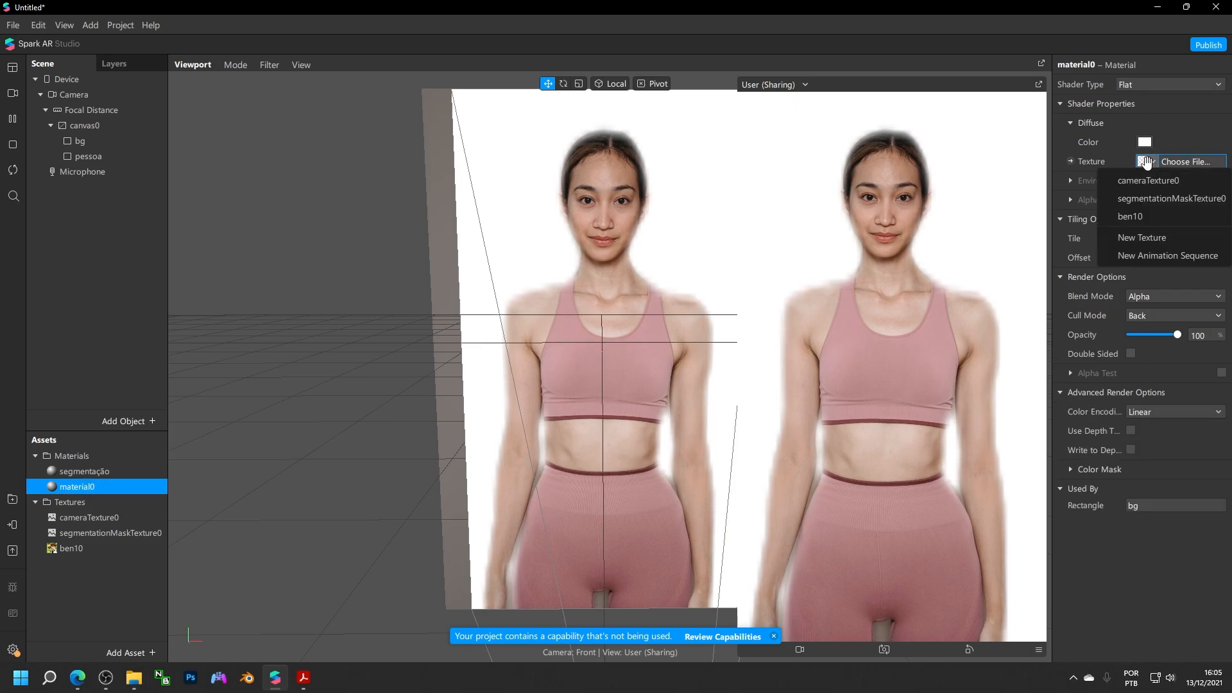
left_click(1131, 210)
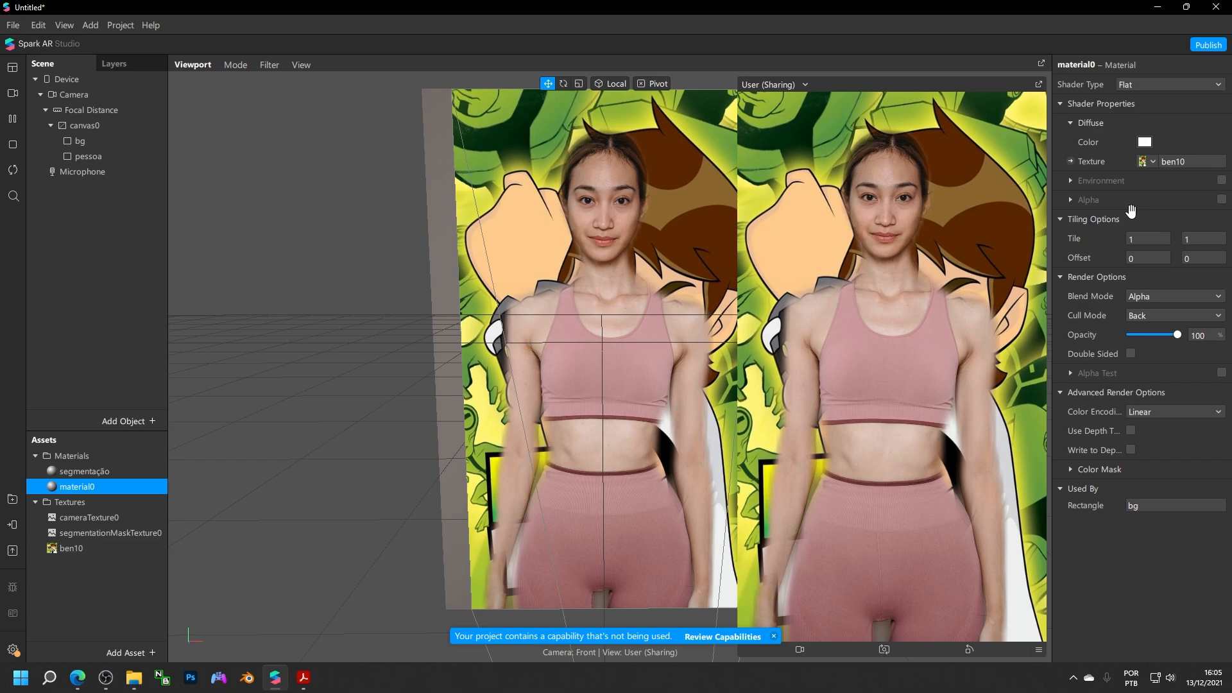
Set the segmentation mask texture's edge softness to 15% and its mask size to 2.3
left_click(84, 473)
left_click(71, 548)
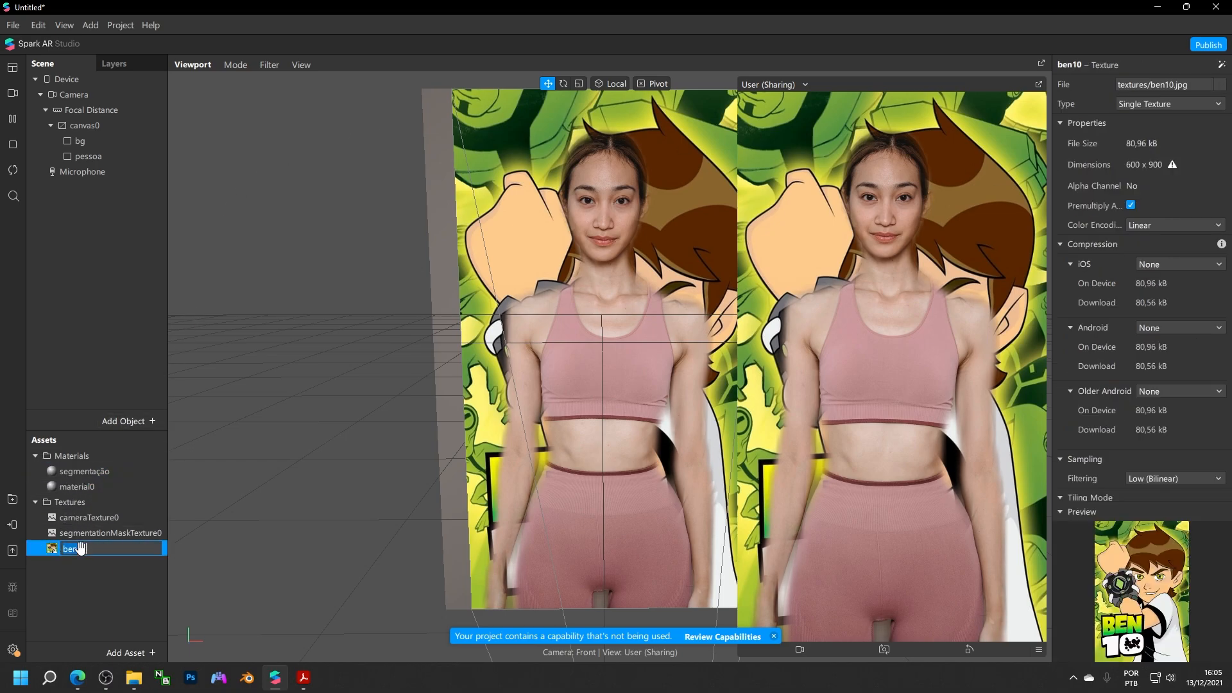
left_click(85, 532)
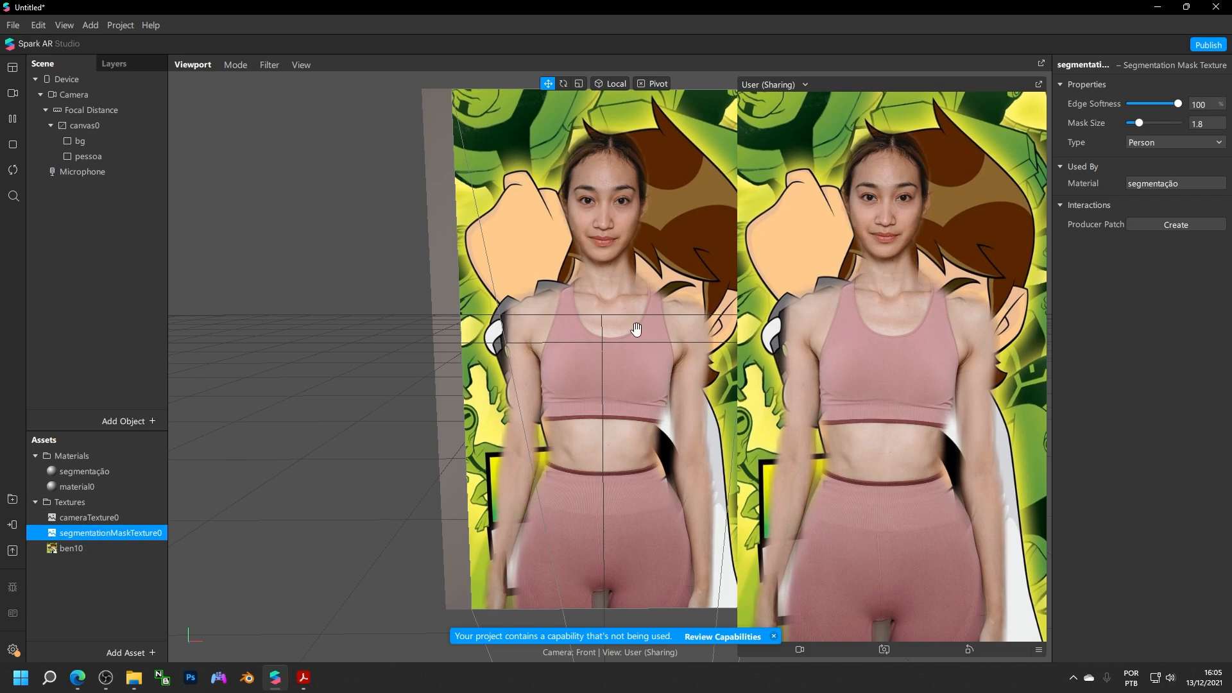
left_click_drag(1177, 102, 1141, 124)
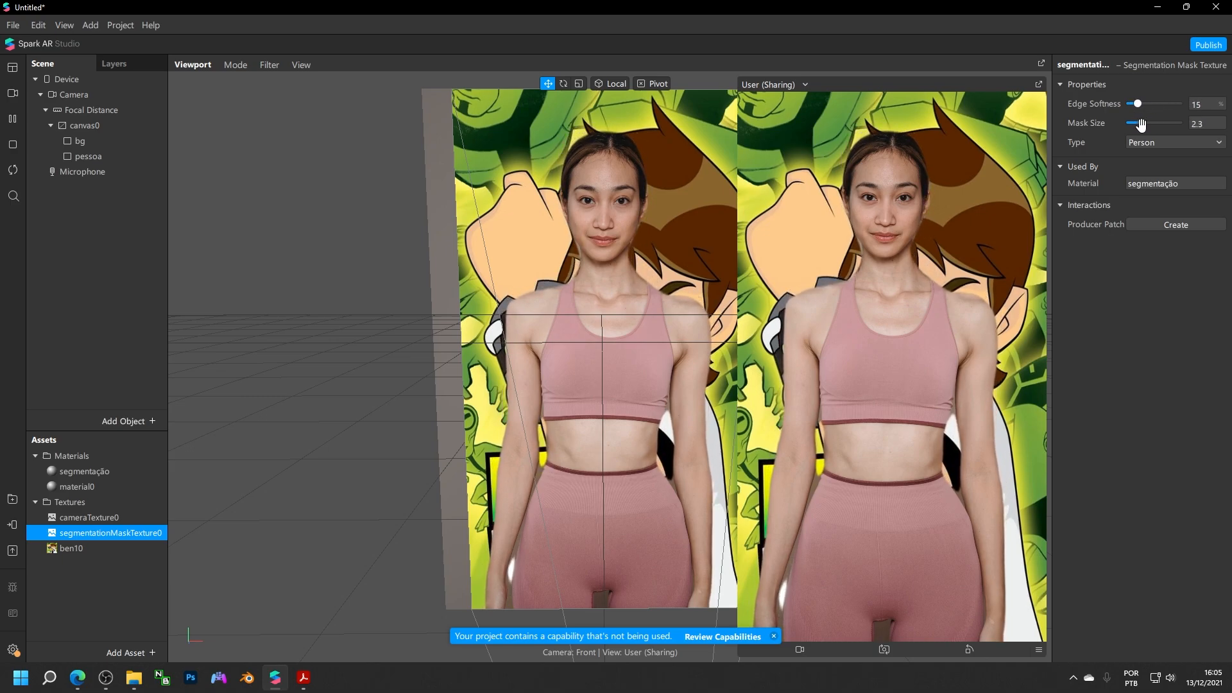
Preview the segmentation on several real-time simulation videos and finish with the woman in the pink sports outfit
left_click(12, 93)
left_click(82, 302)
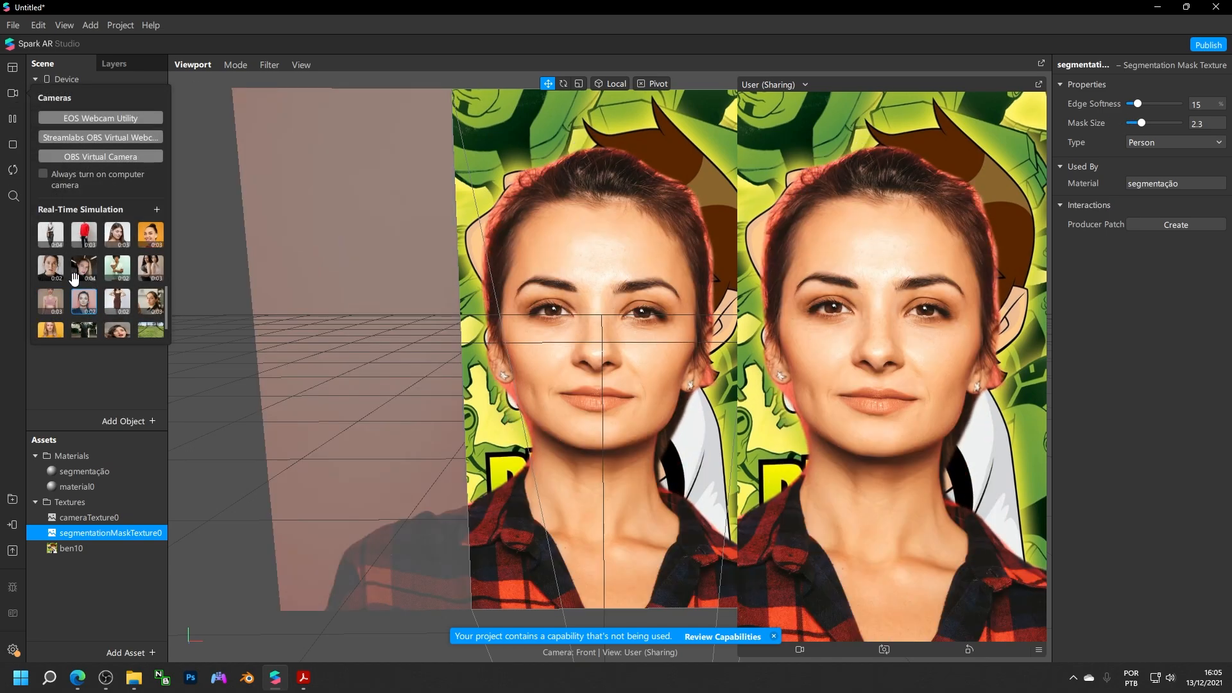
left_click(83, 268)
left_click(120, 264)
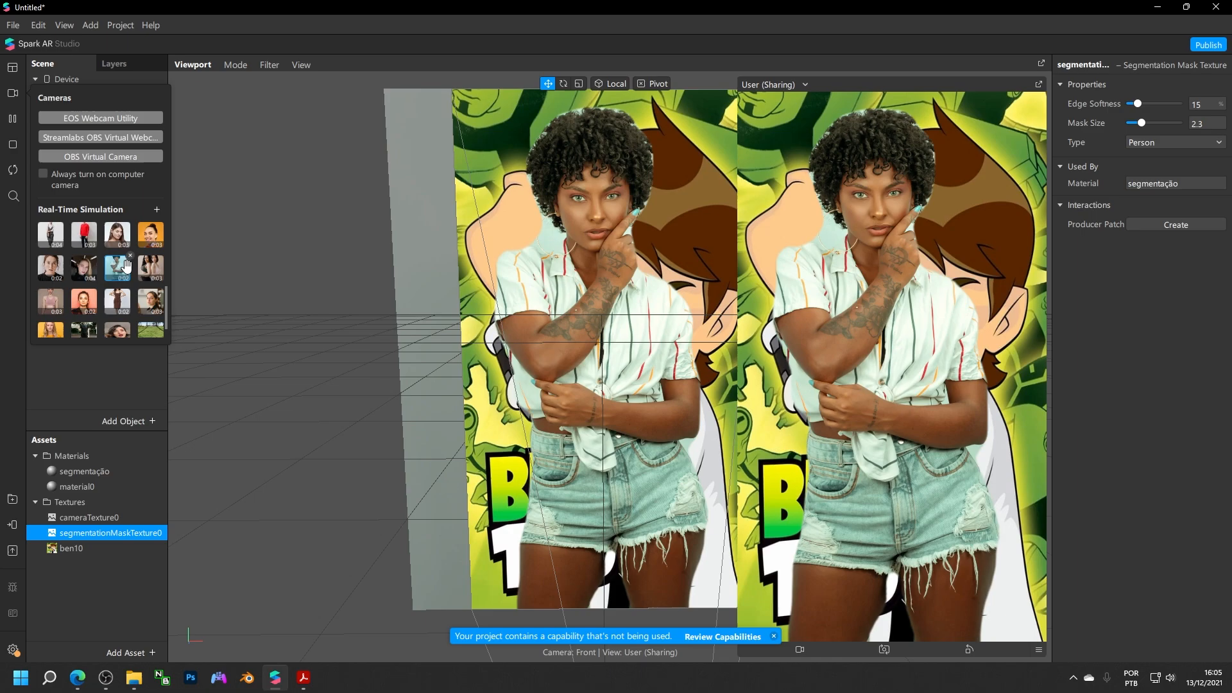
left_click(149, 268)
scroll(148, 269, "up", 2)
left_click(147, 281)
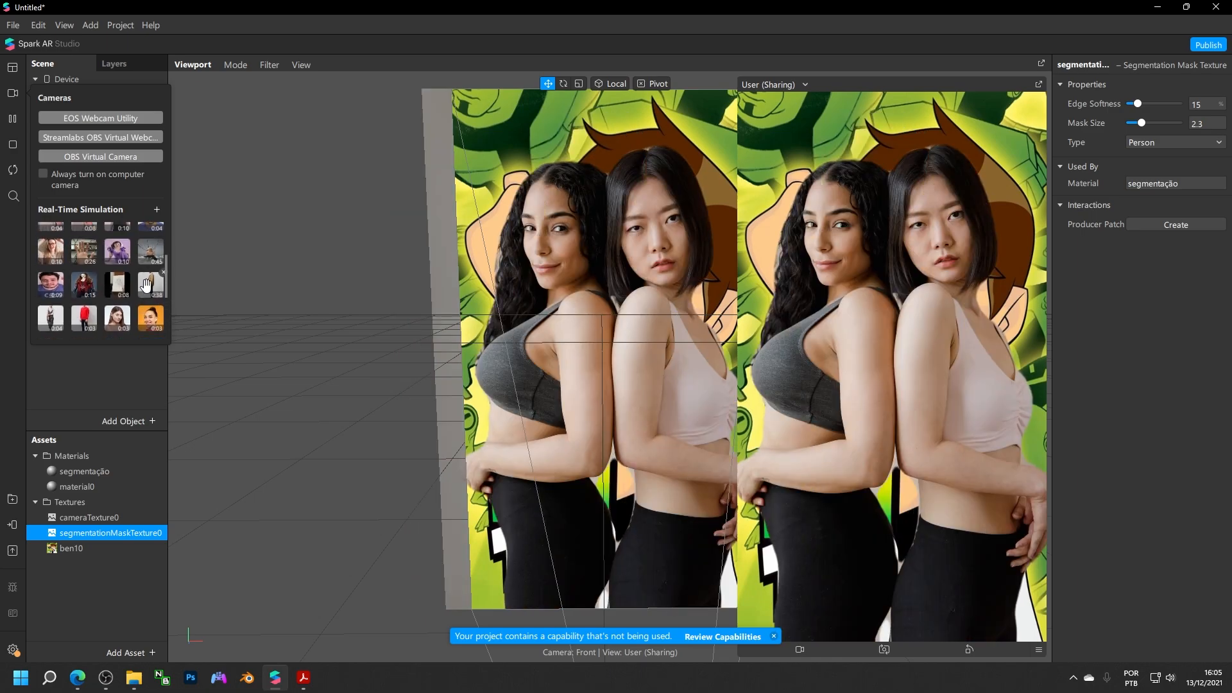
scroll(142, 278, "up", 2)
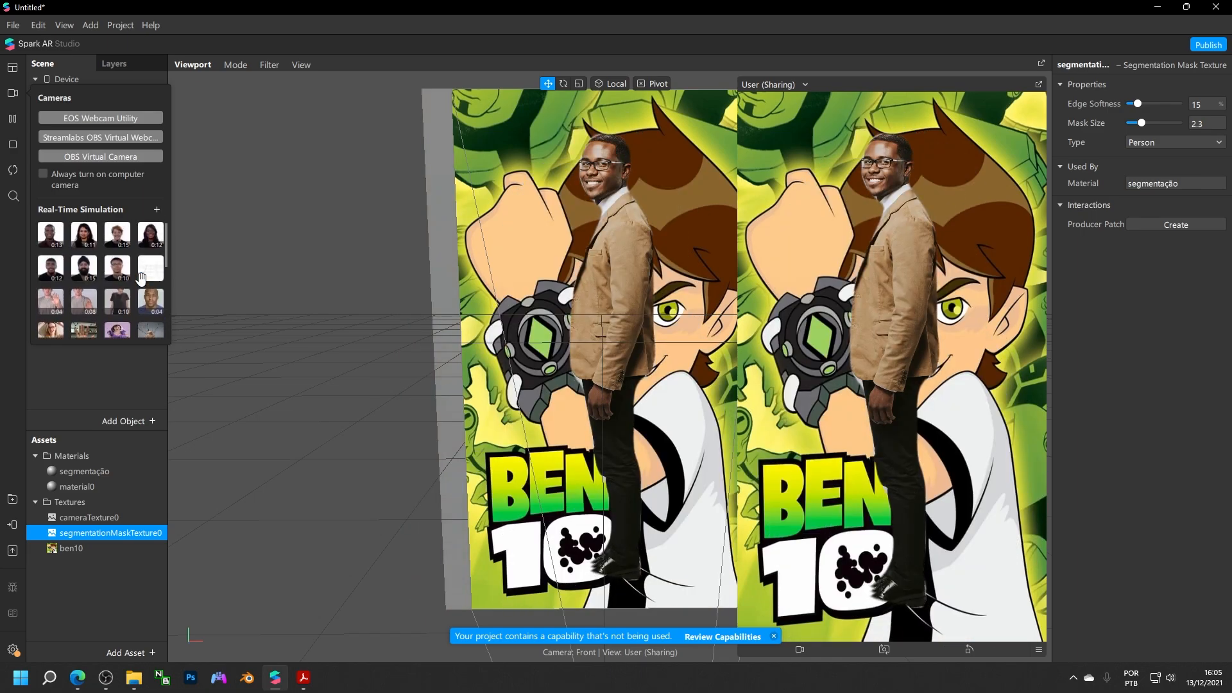
left_click(149, 299)
left_click(112, 301)
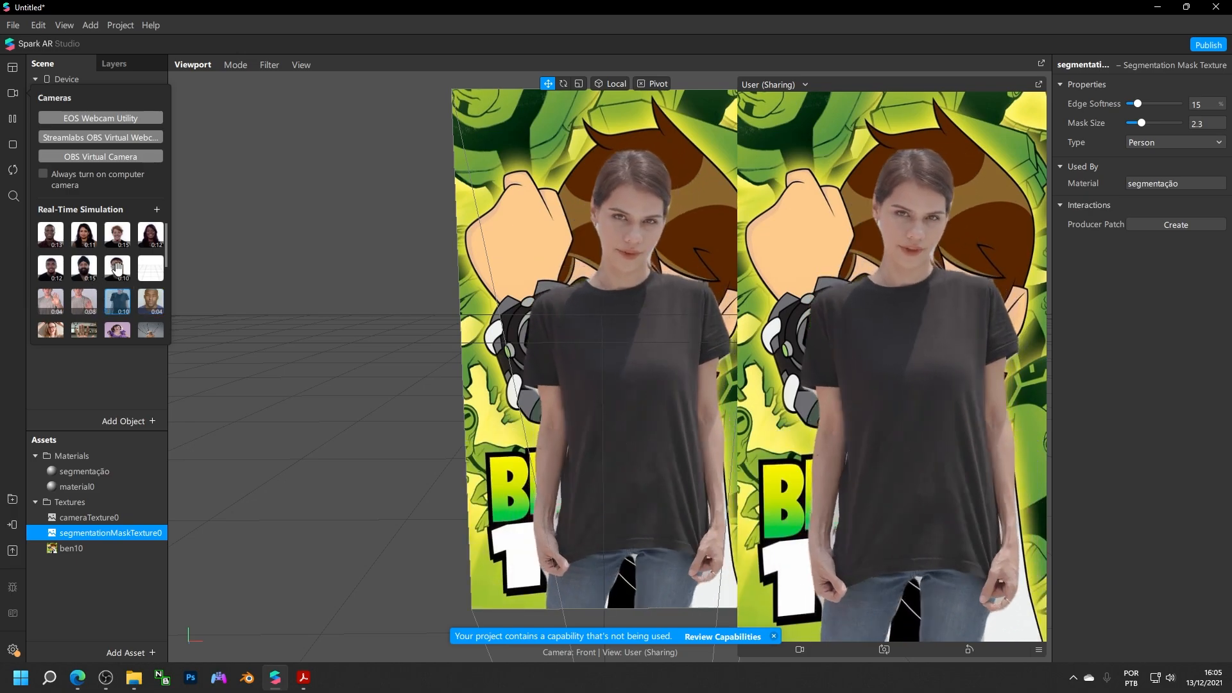
scroll(117, 268, "down", 3)
left_click(119, 311)
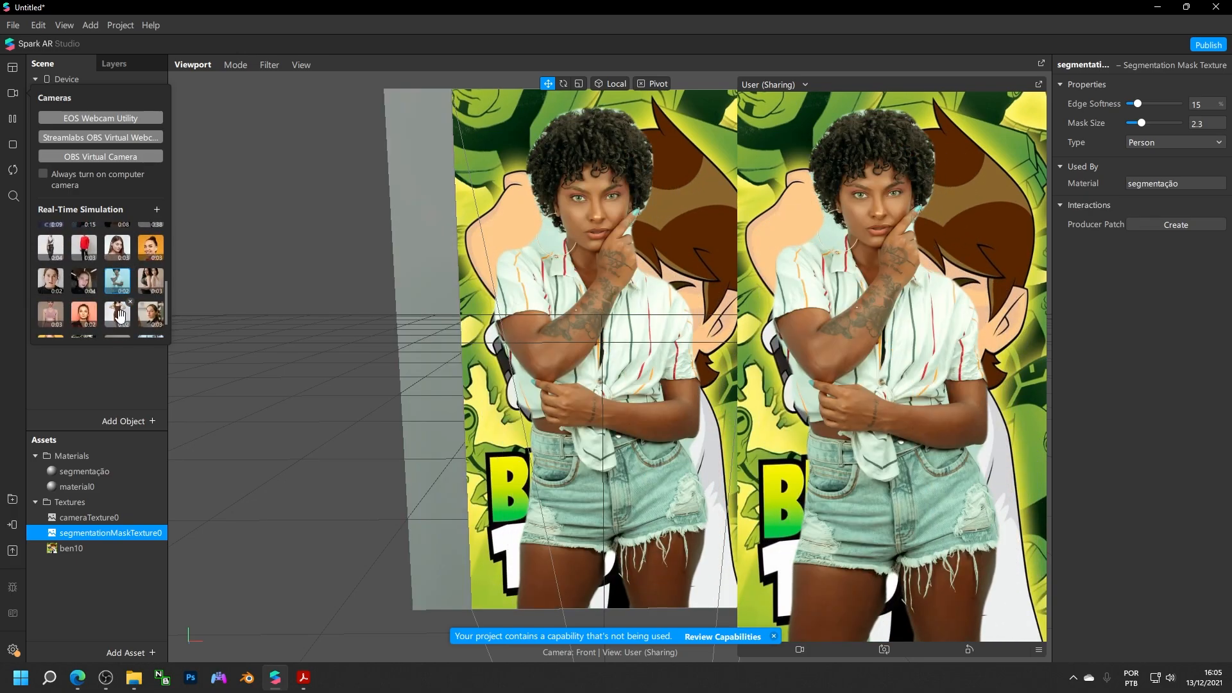
left_click(119, 313)
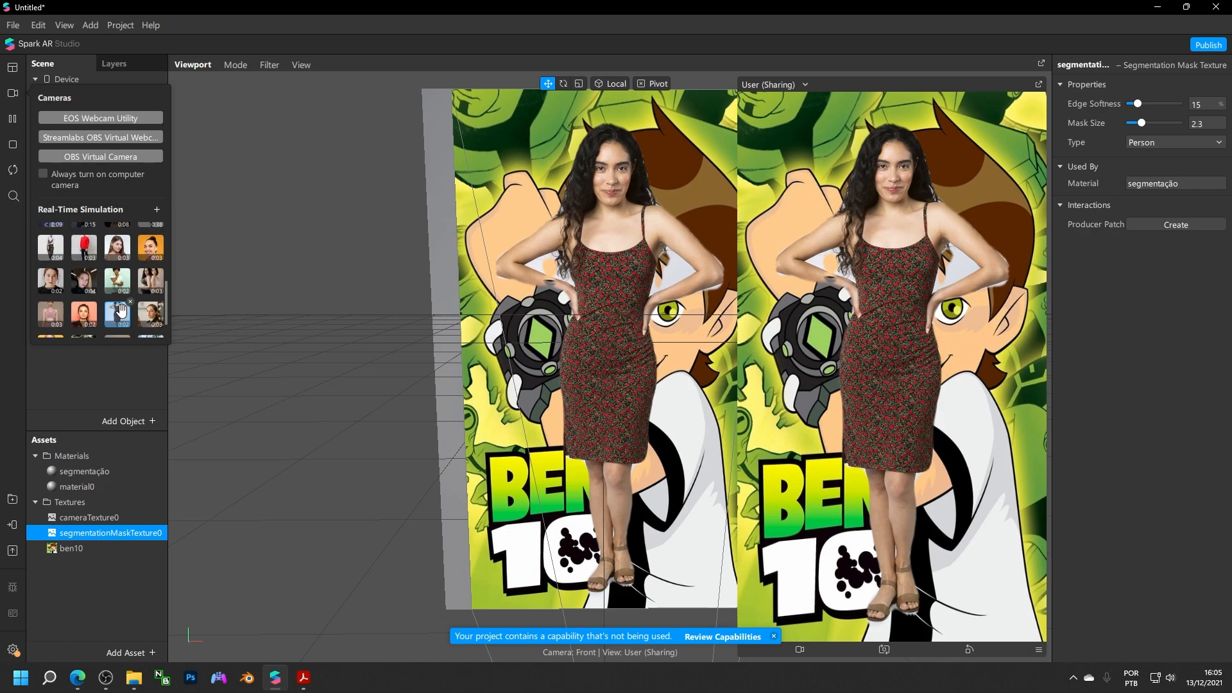
scroll(74, 302, "down", 1)
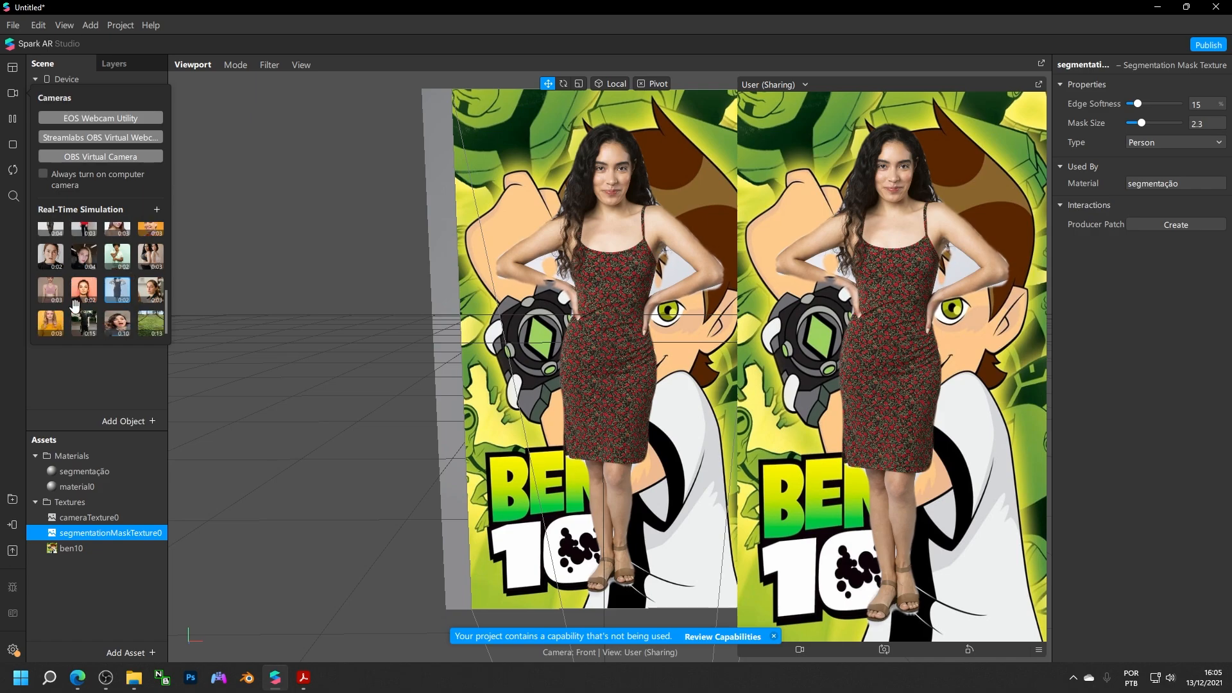
left_click(49, 280)
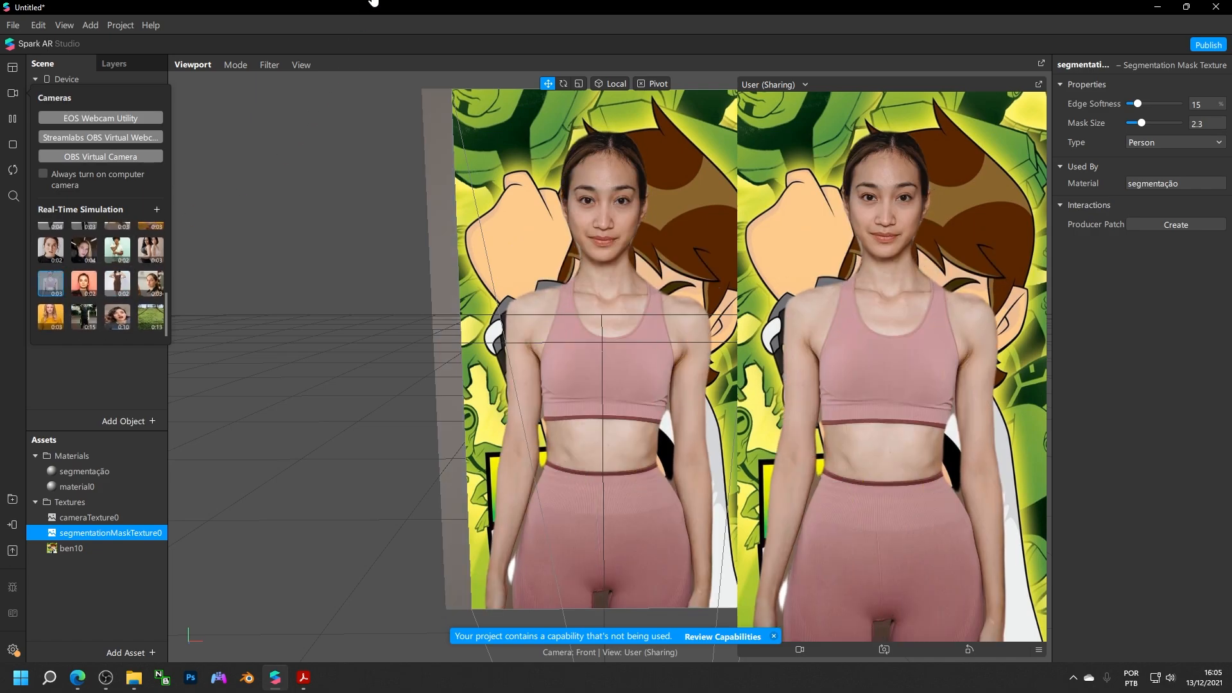
Save the project as "02 - Segmentação de Pessoa" in the Arquivos folder
left_click(227, 187)
key("ctrl+s")
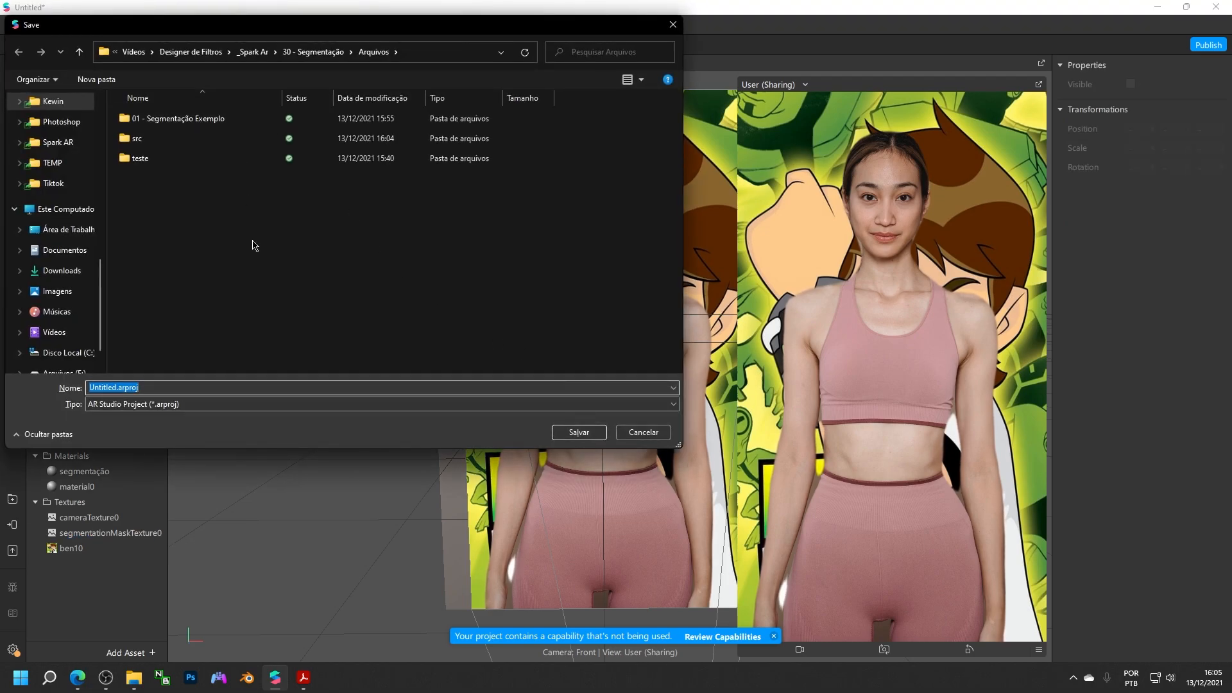
type("02 - ")
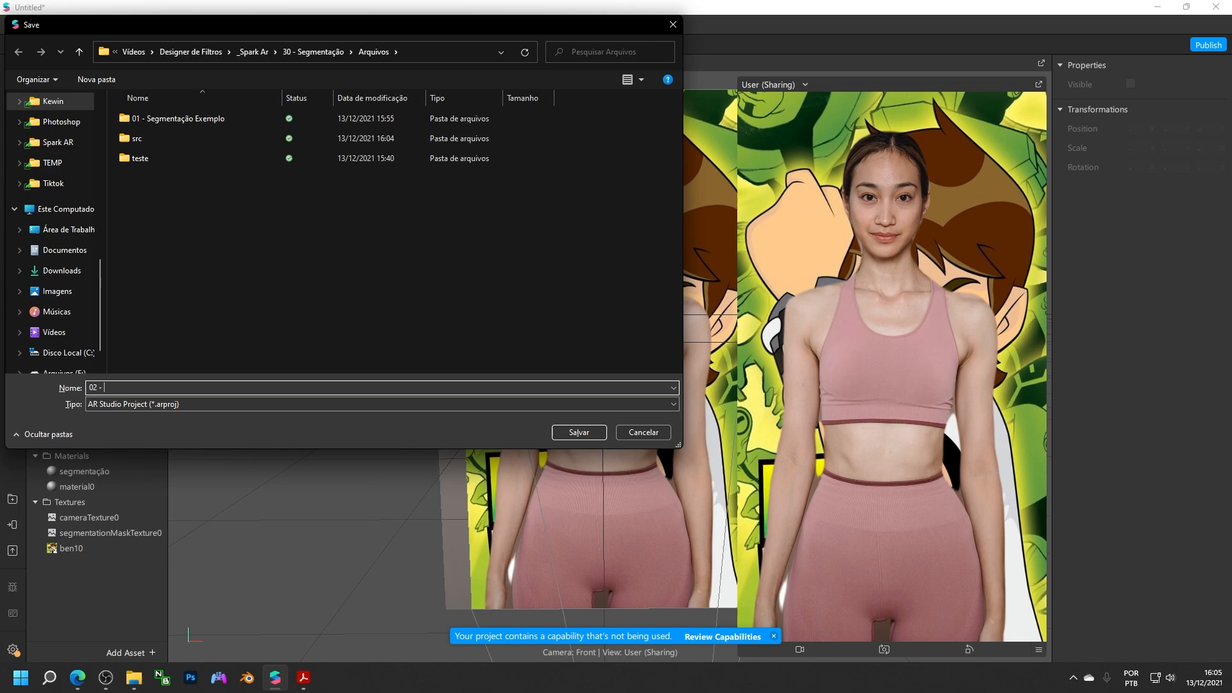
type("Segmentação de Pessoa")
key("Return")
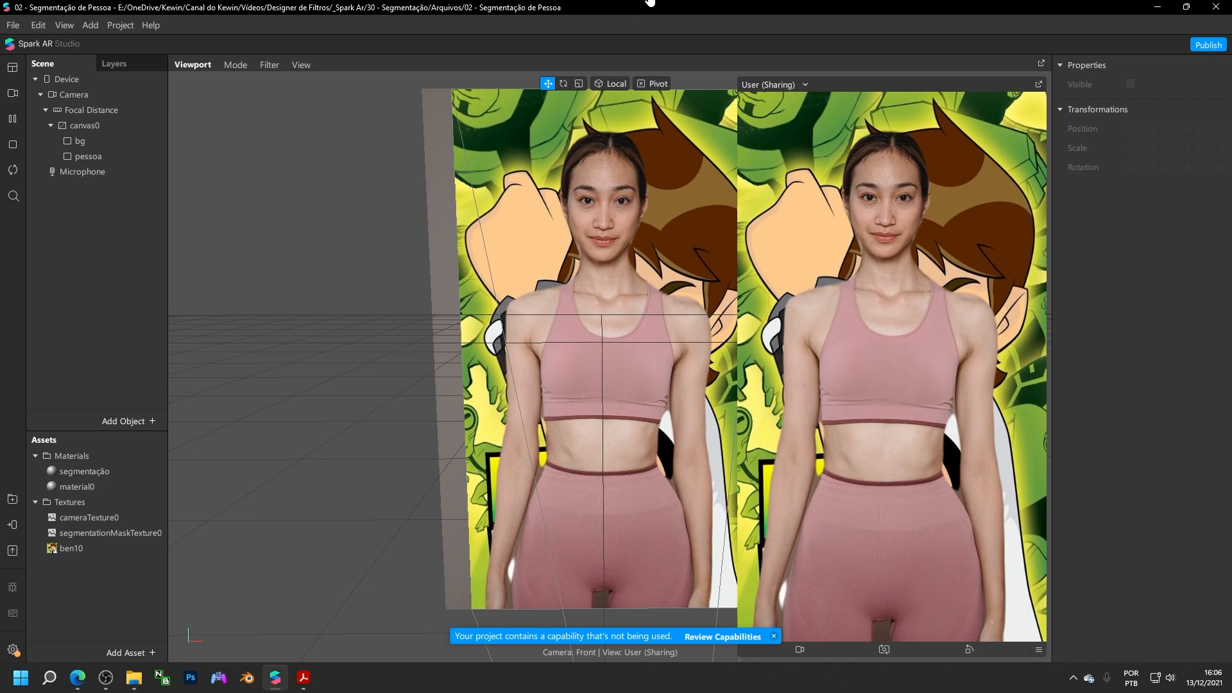
Create a new project from the Background template and maximize its window
left_click_drag(636, 7, 550, 41)
left_click(942, 37)
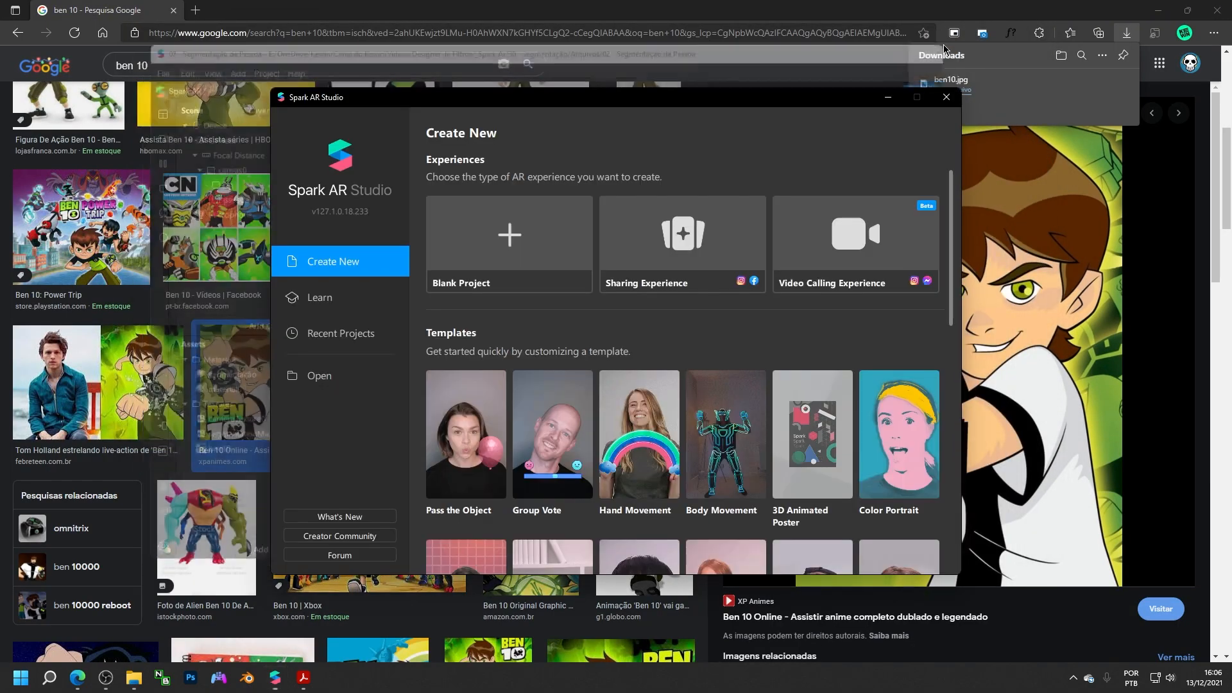
scroll(596, 295, "down", 5)
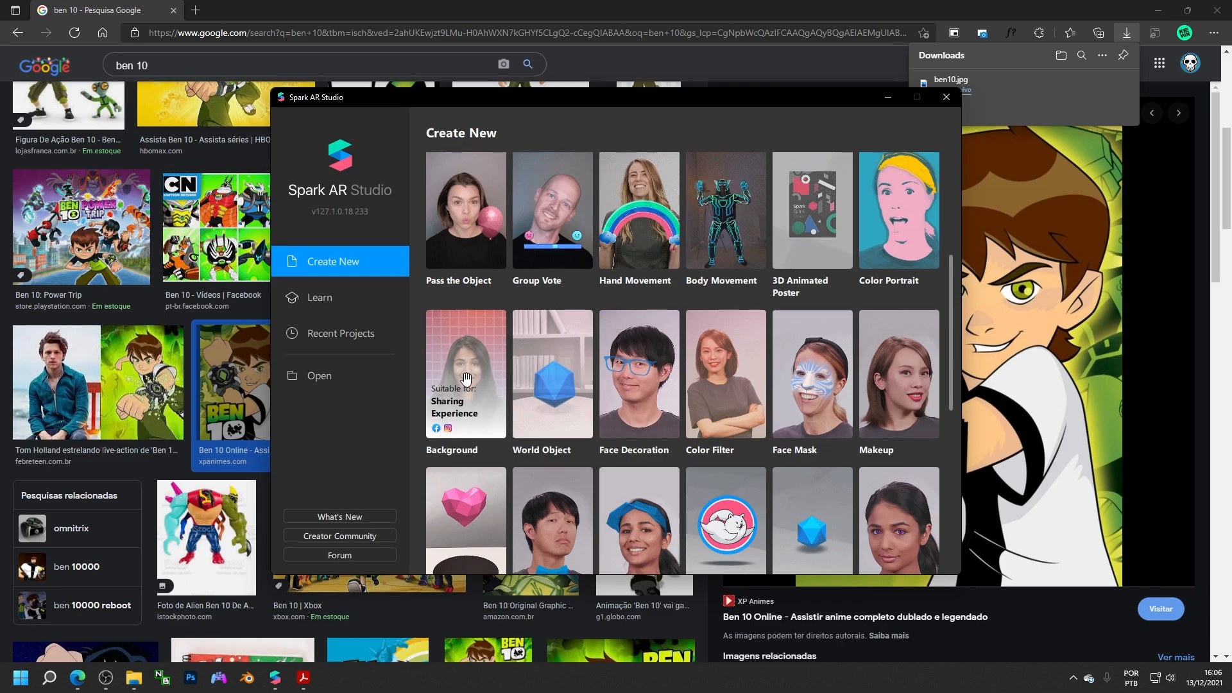
left_click(461, 313)
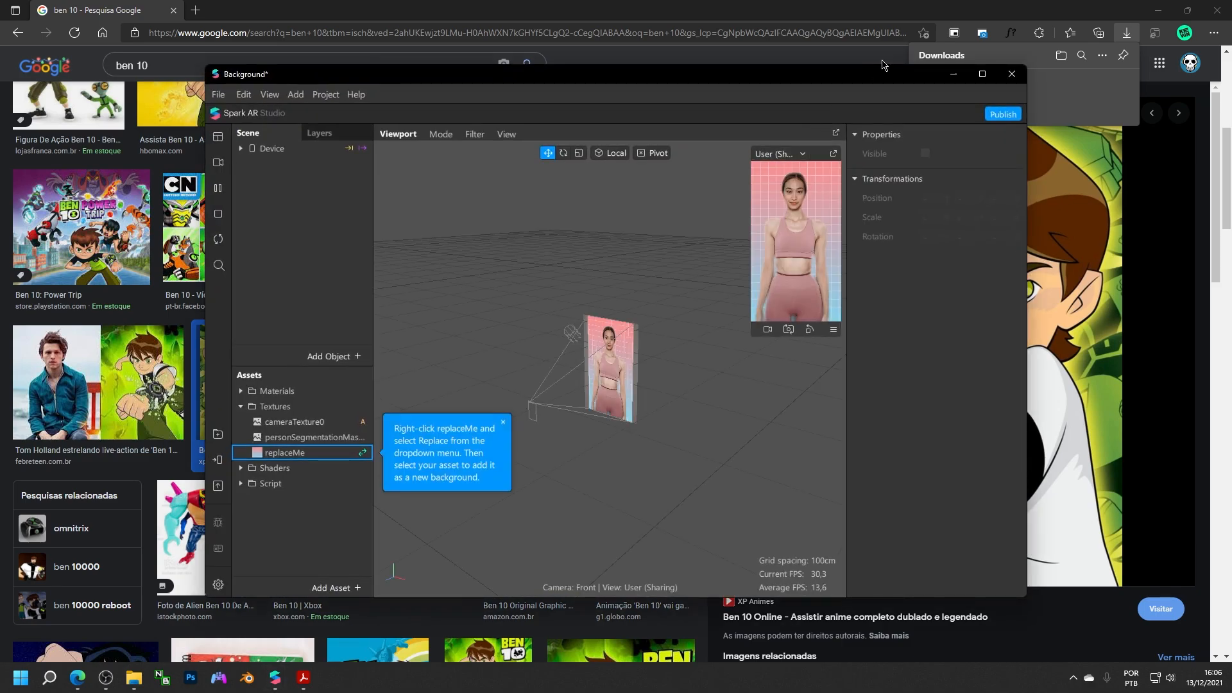
left_click(979, 73)
Expand the entire Device hierarchy and frame the background rectangle in the viewport
left_click(64, 79)
left_click(35, 79)
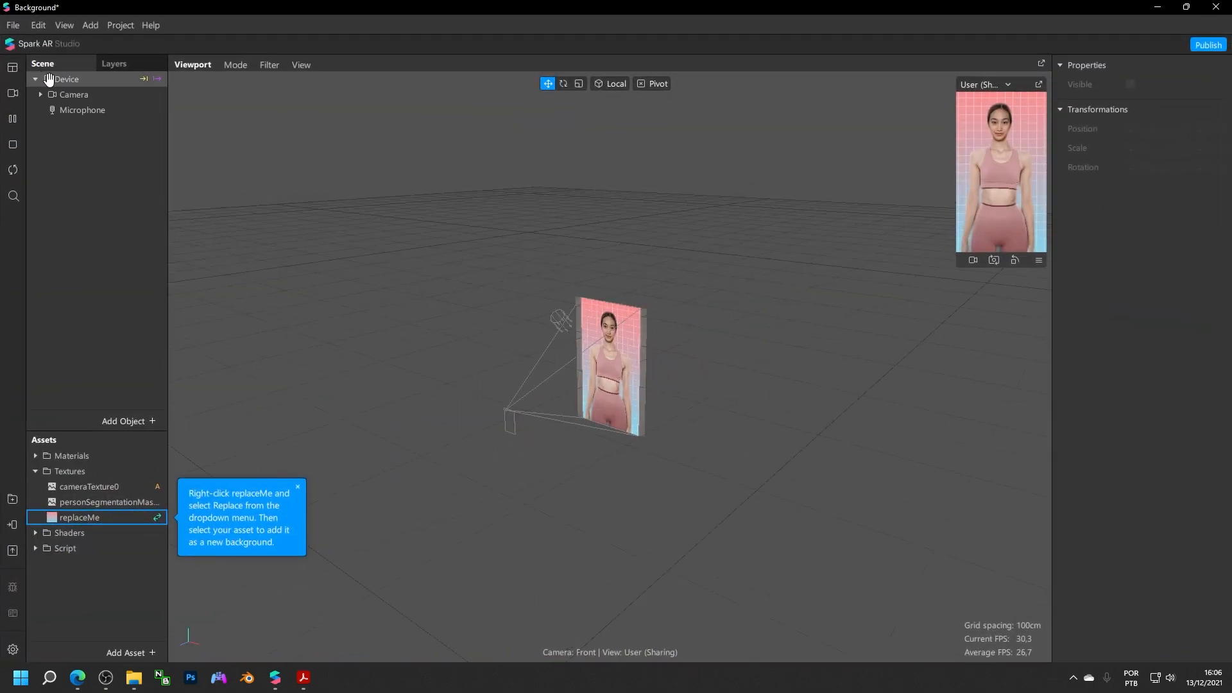
right_click(63, 80)
left_click(80, 262)
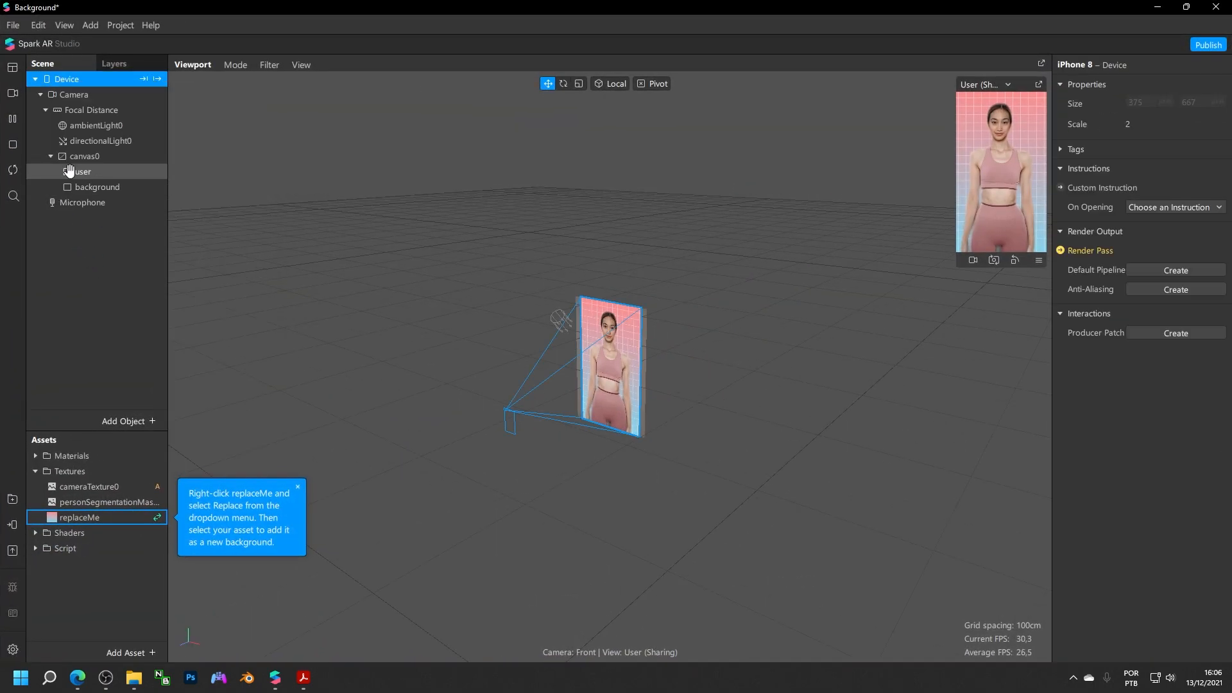
left_click(87, 170)
left_click(104, 186)
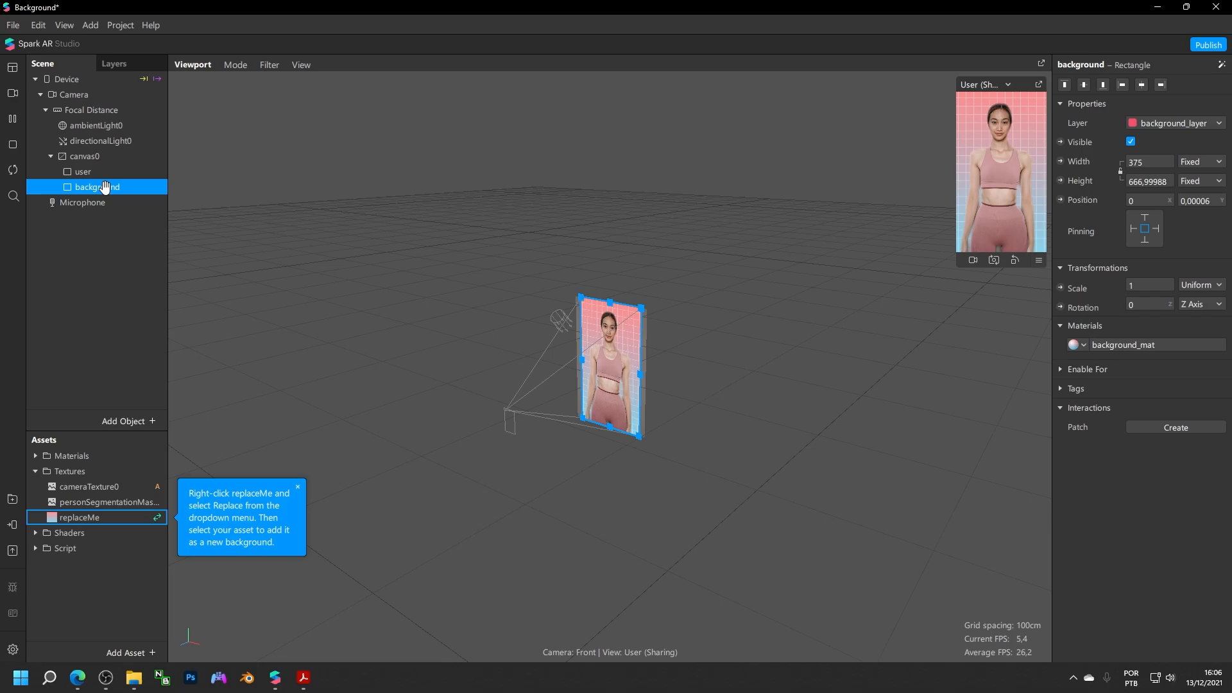
key("f")
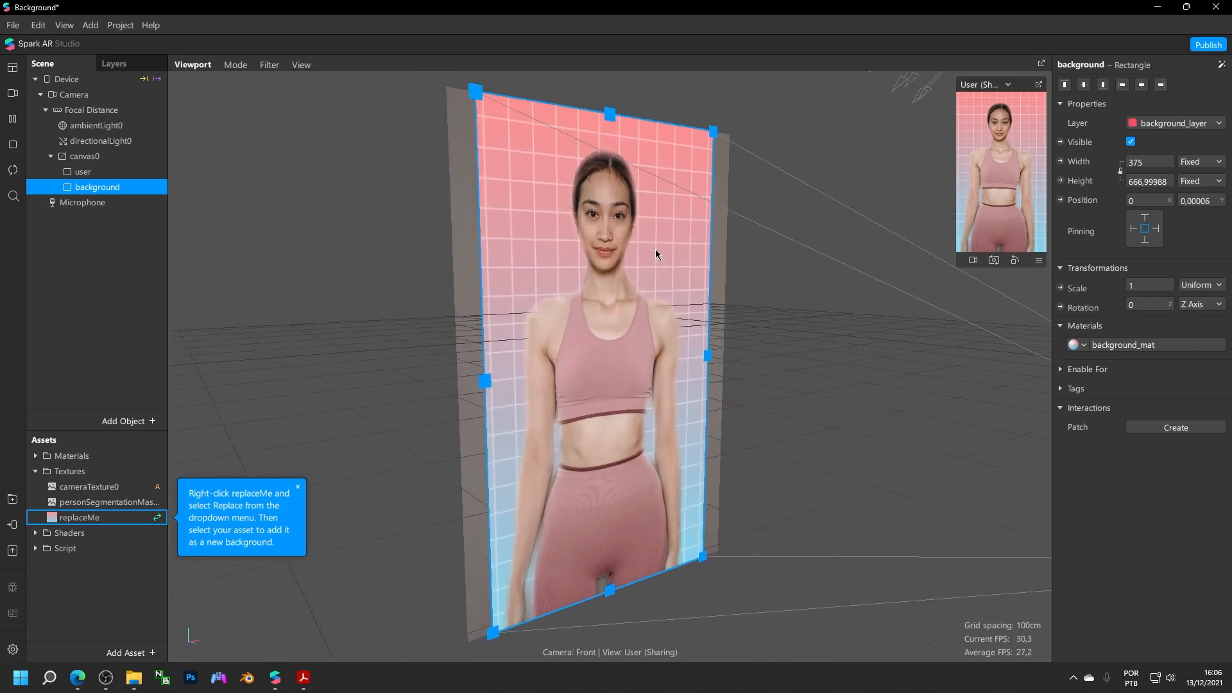
Compare the template's user and background rectangles and examine the user_layer and background_layer entries in the layer list
left_click(81, 172)
left_click(79, 187)
left_click(84, 172)
left_click(91, 188)
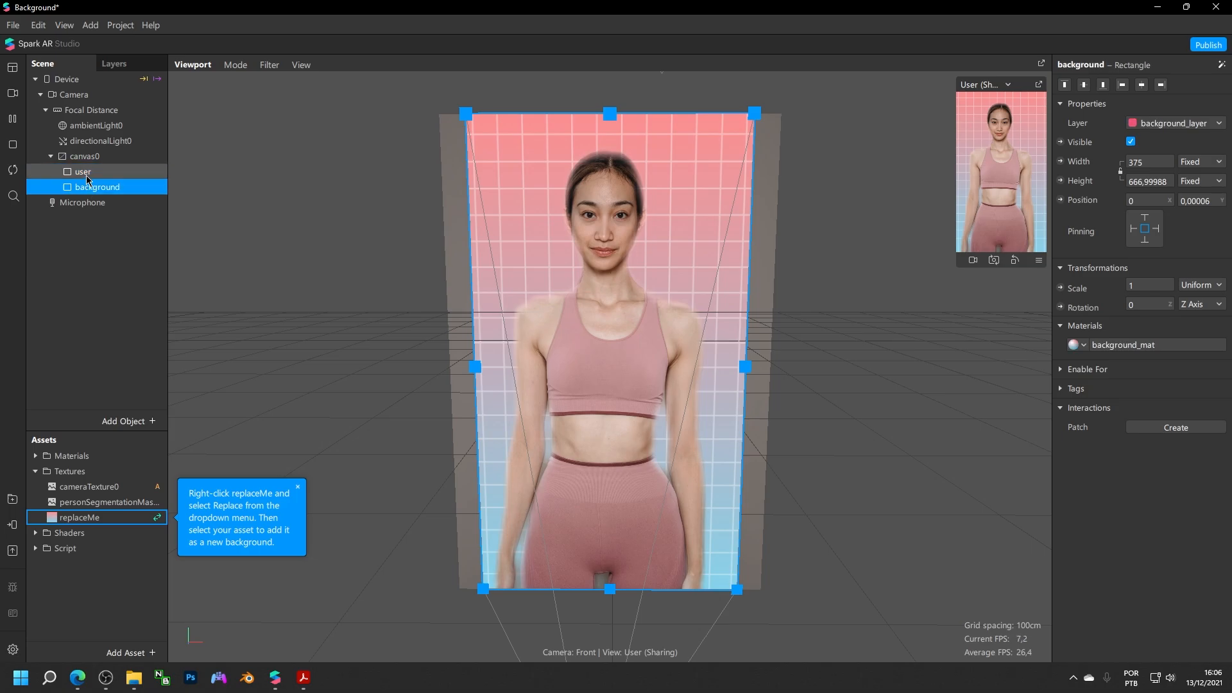
left_click(85, 172)
left_click(114, 63)
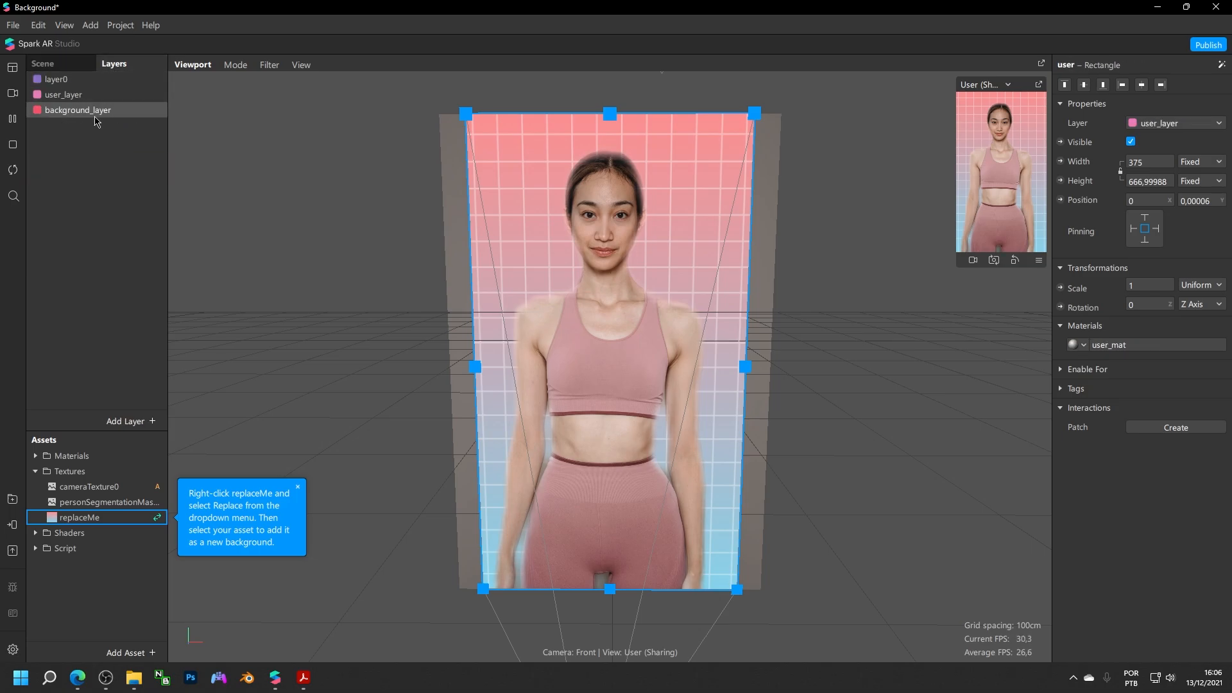
left_click(85, 110)
left_click(64, 95)
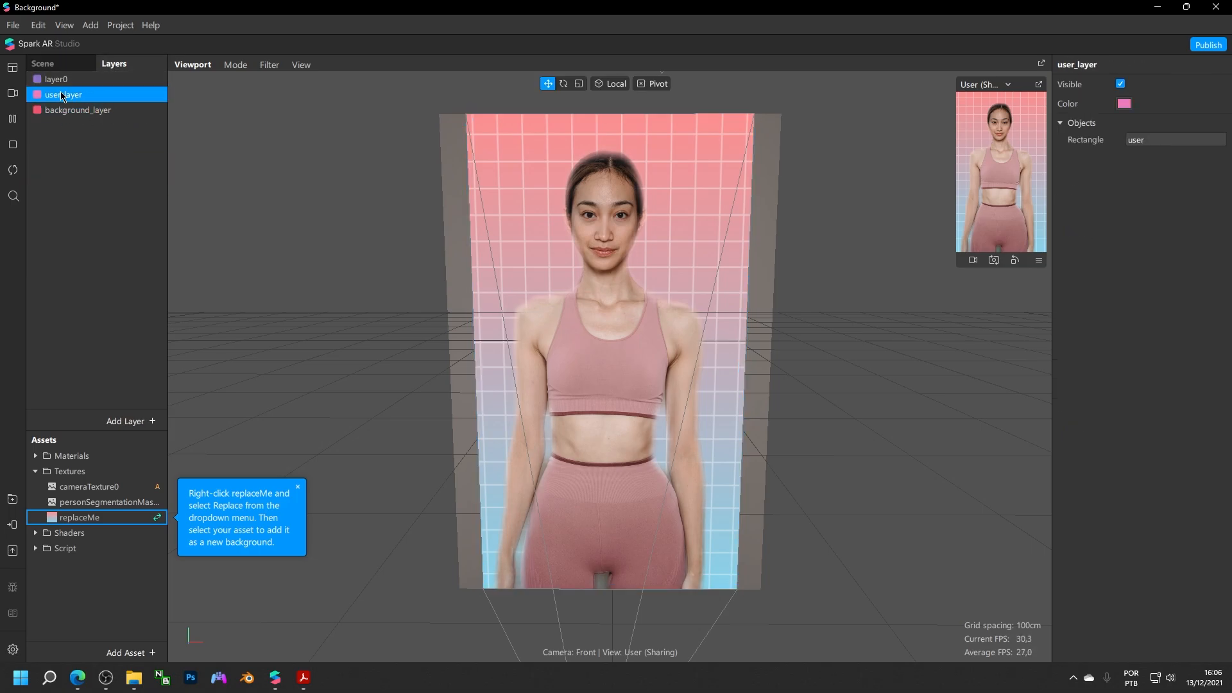
left_click(42, 63)
left_click(84, 172)
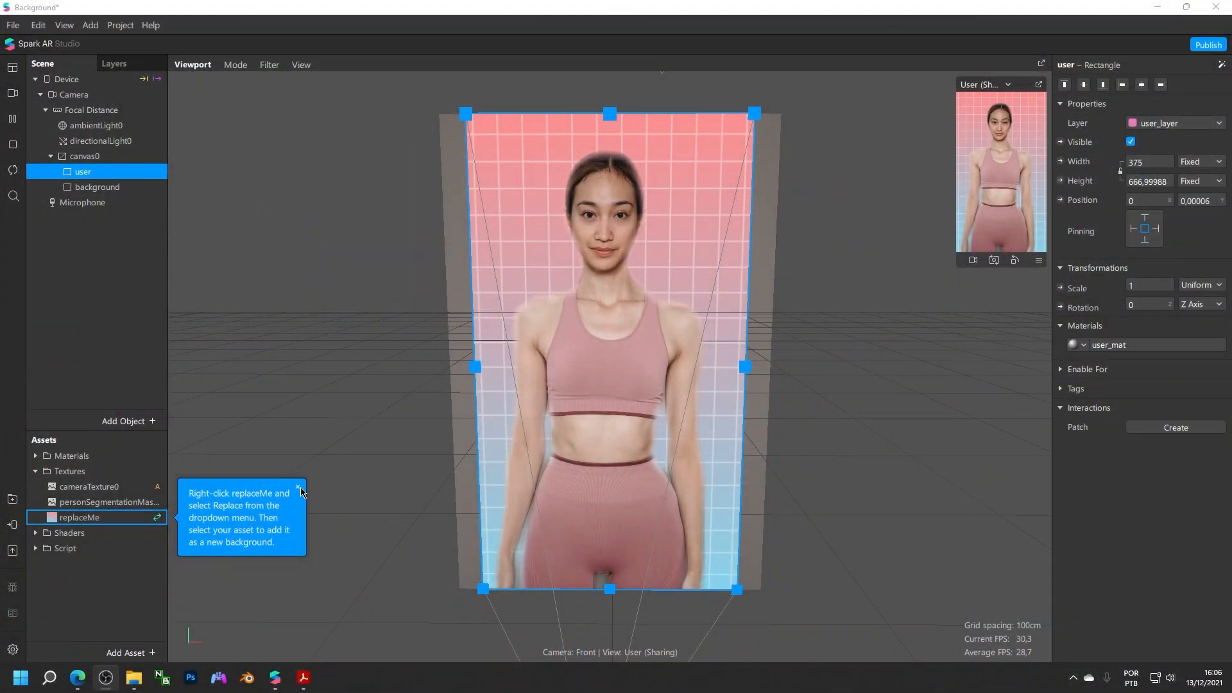
Check the layer assignment and available layer choices of the background and user rectangles, keeping their current layers
left_click(102, 188)
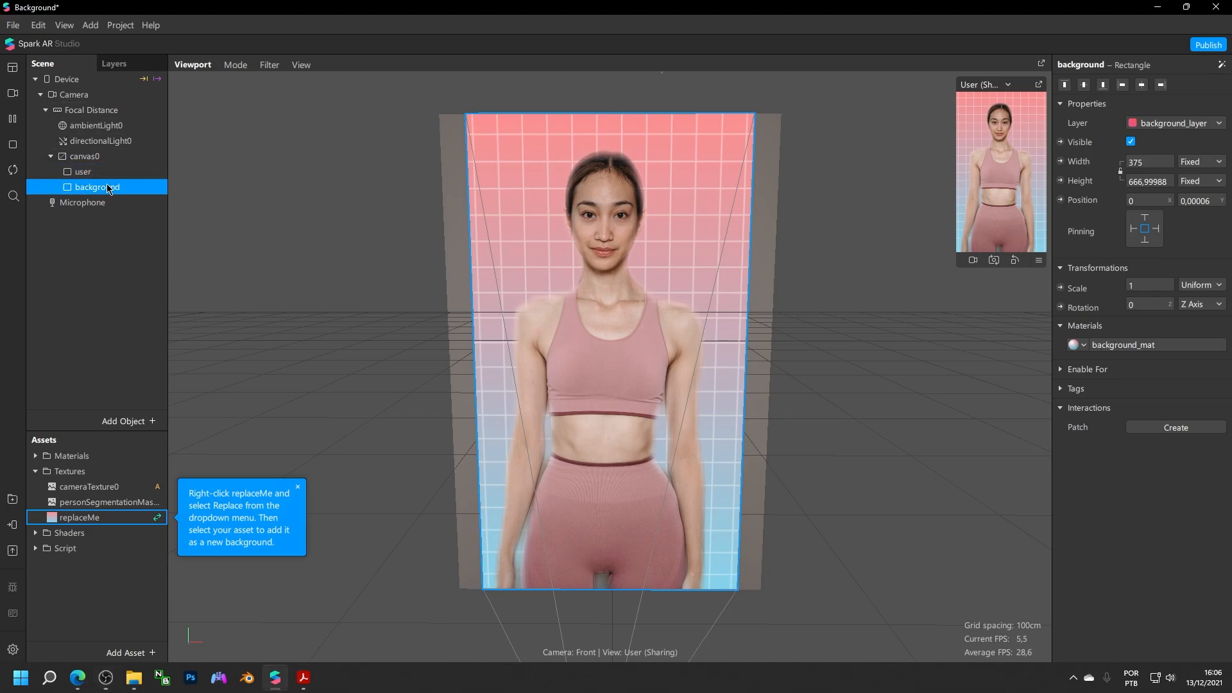
left_click(84, 172)
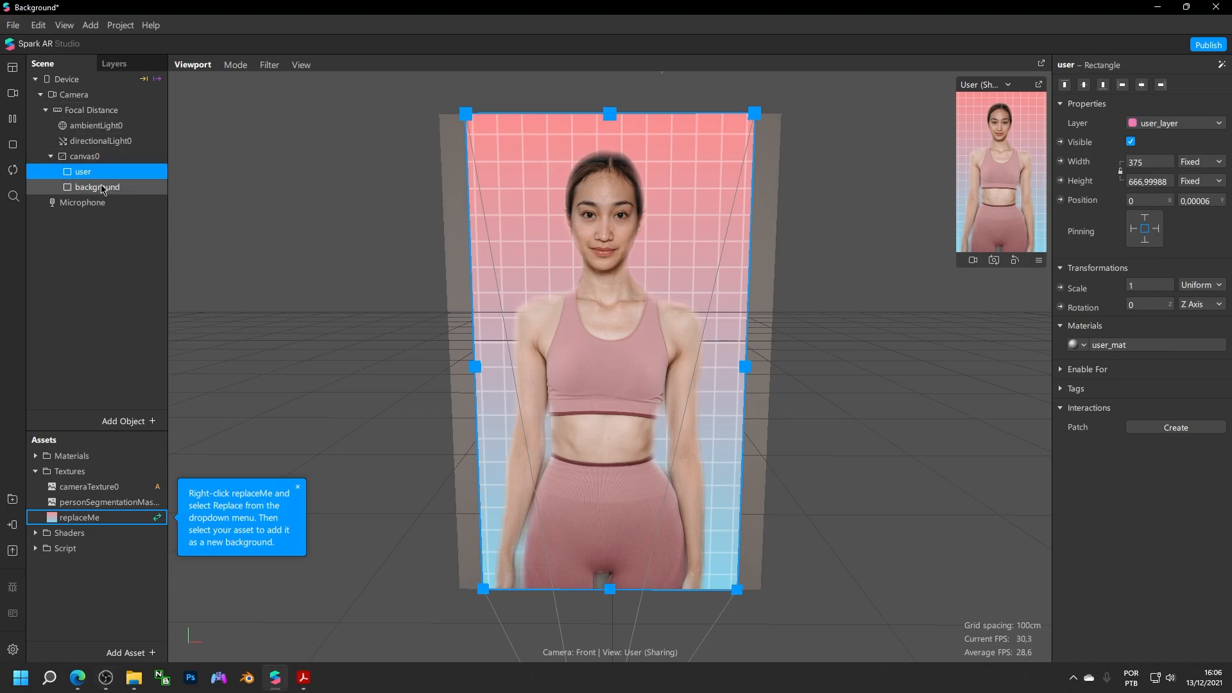
left_click(100, 187)
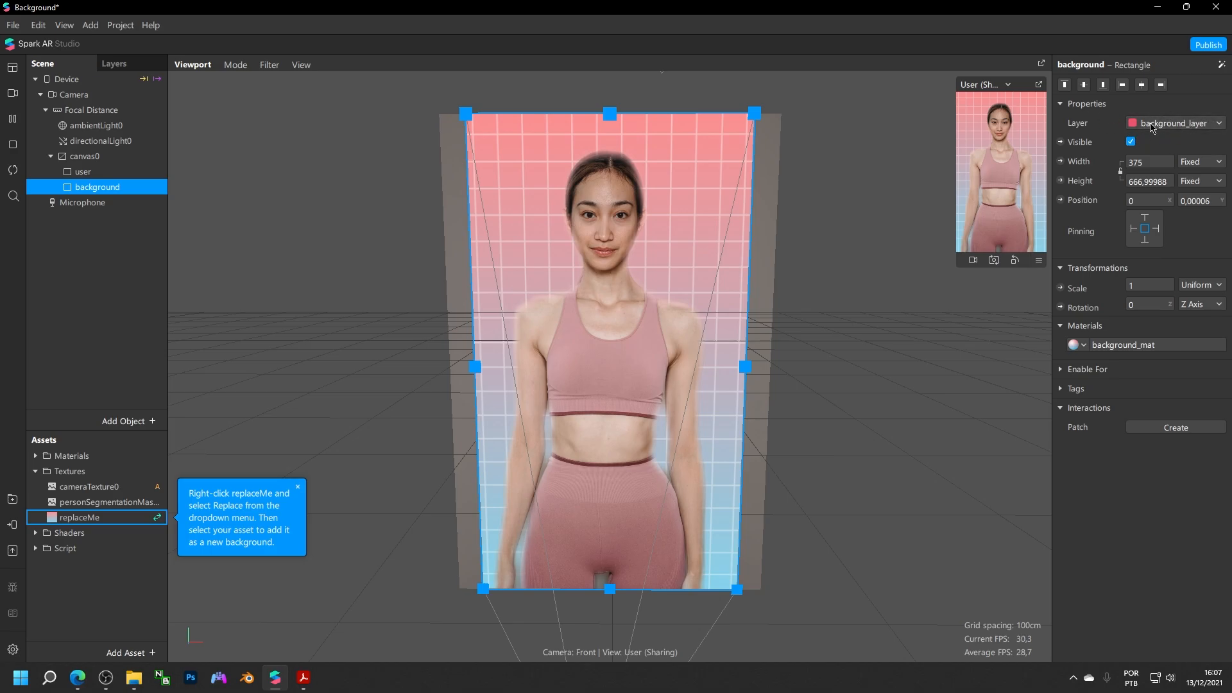
left_click(1184, 125)
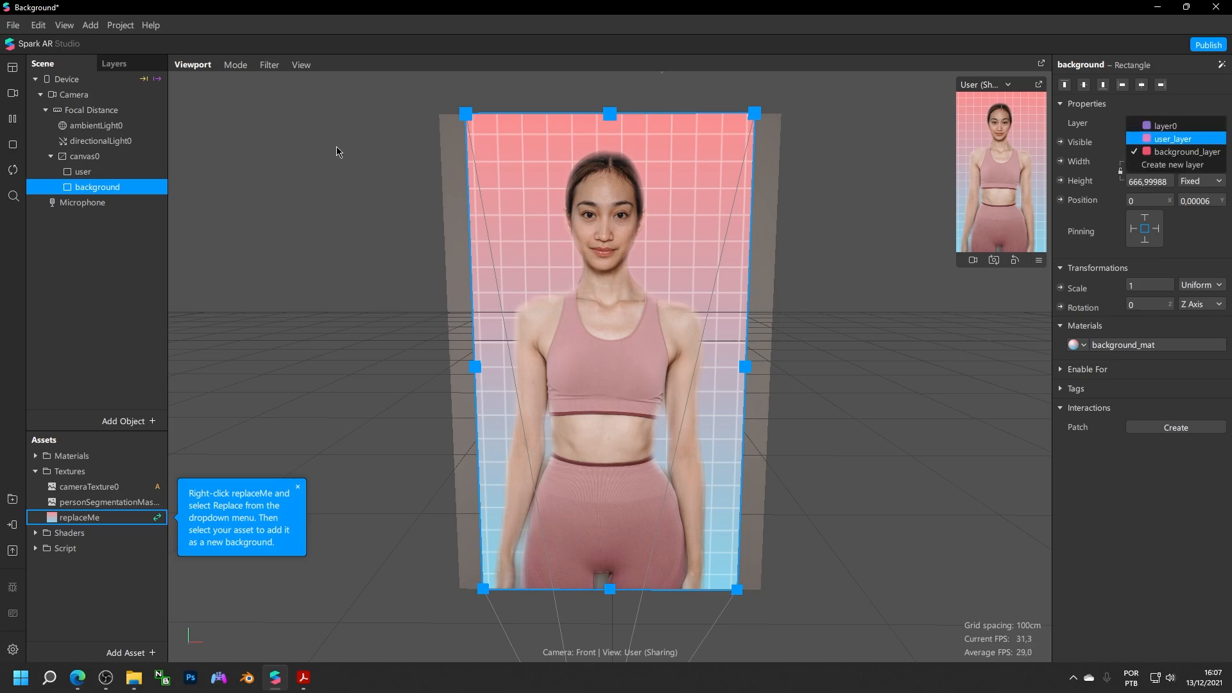
left_click(130, 172)
left_click(1145, 123)
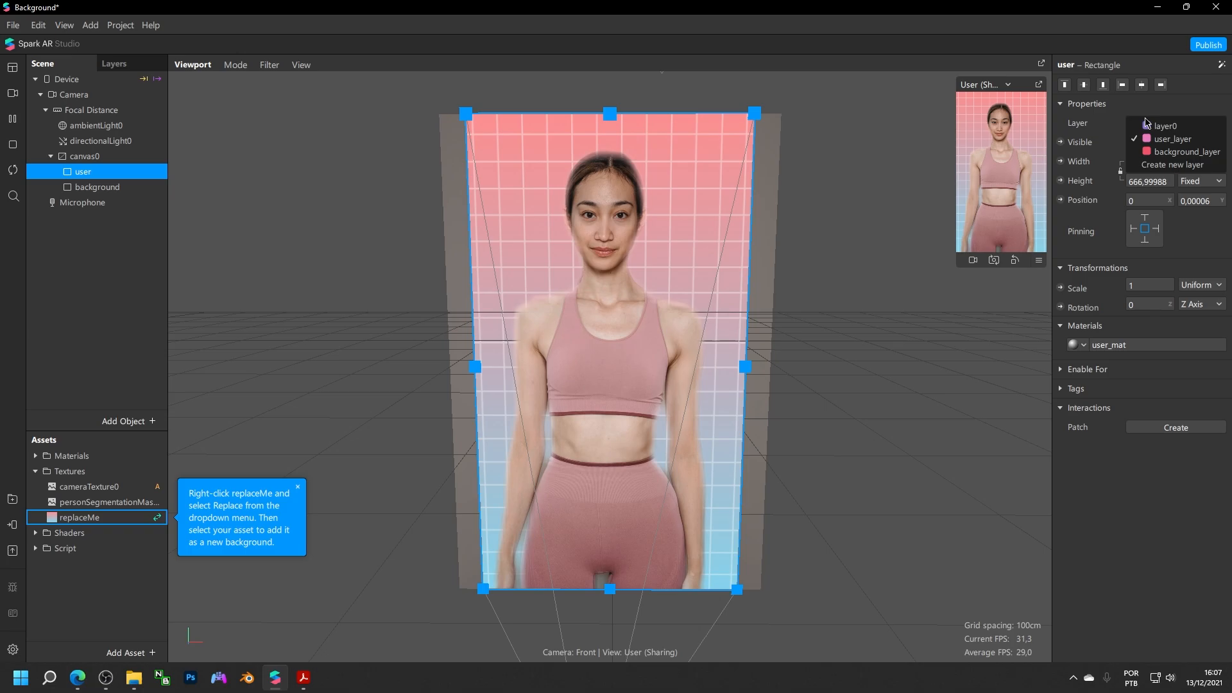
left_click(1102, 132)
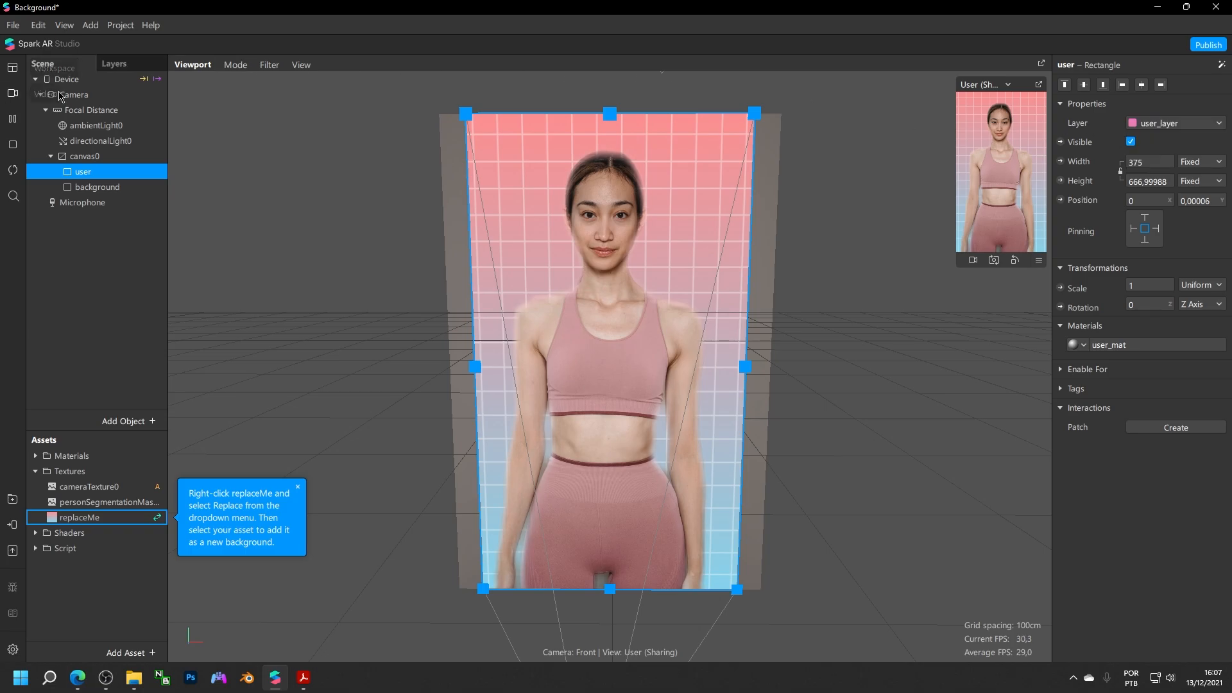
Dismiss the replaceMe hint and examine the replaceMe texture's properties and the contents of the Shaders and Script folders
left_click(114, 64)
left_click(75, 67)
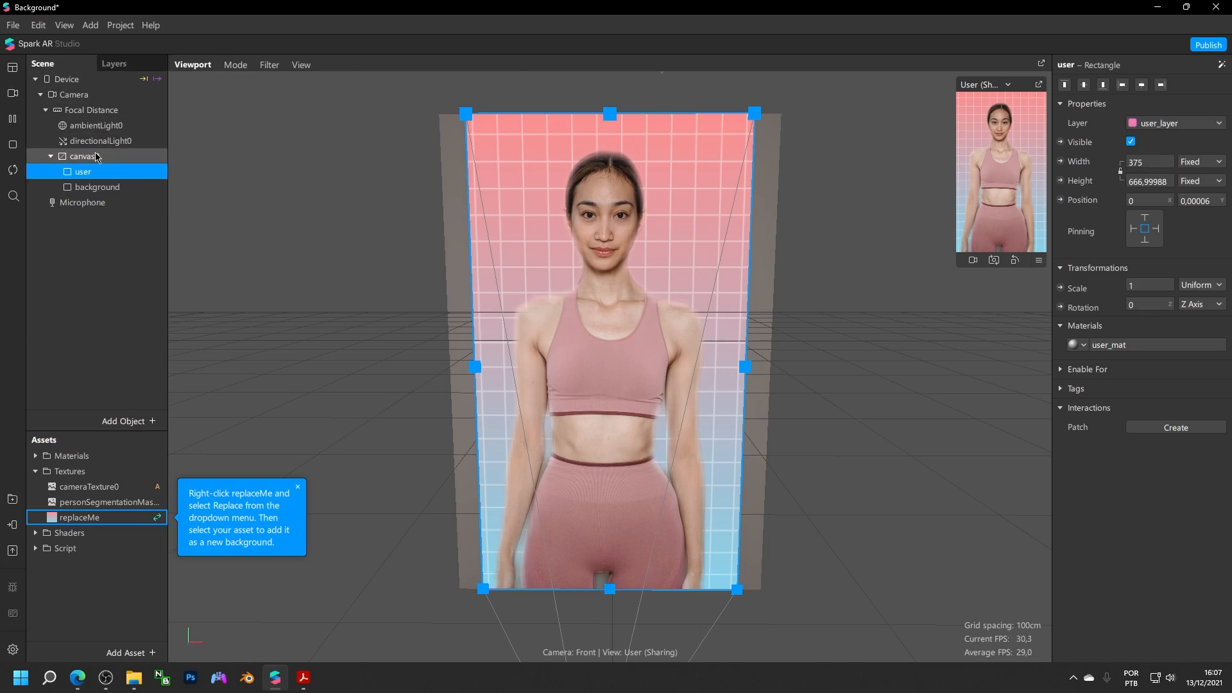
left_click(298, 489)
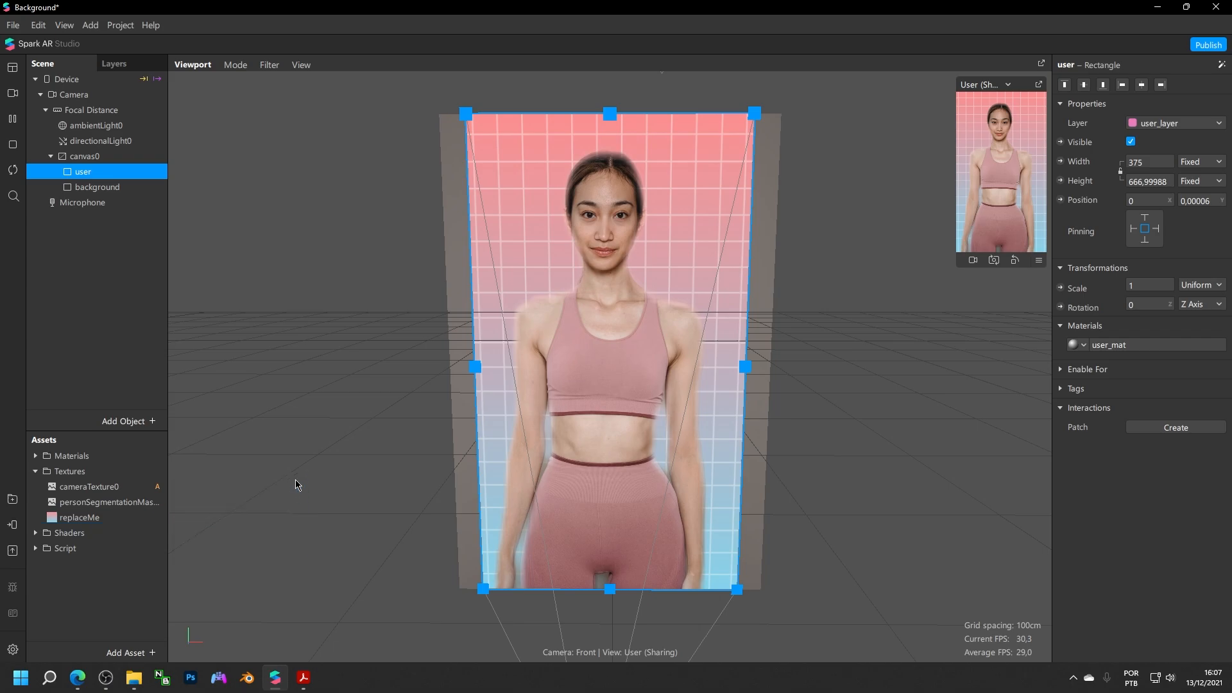
left_click(133, 520)
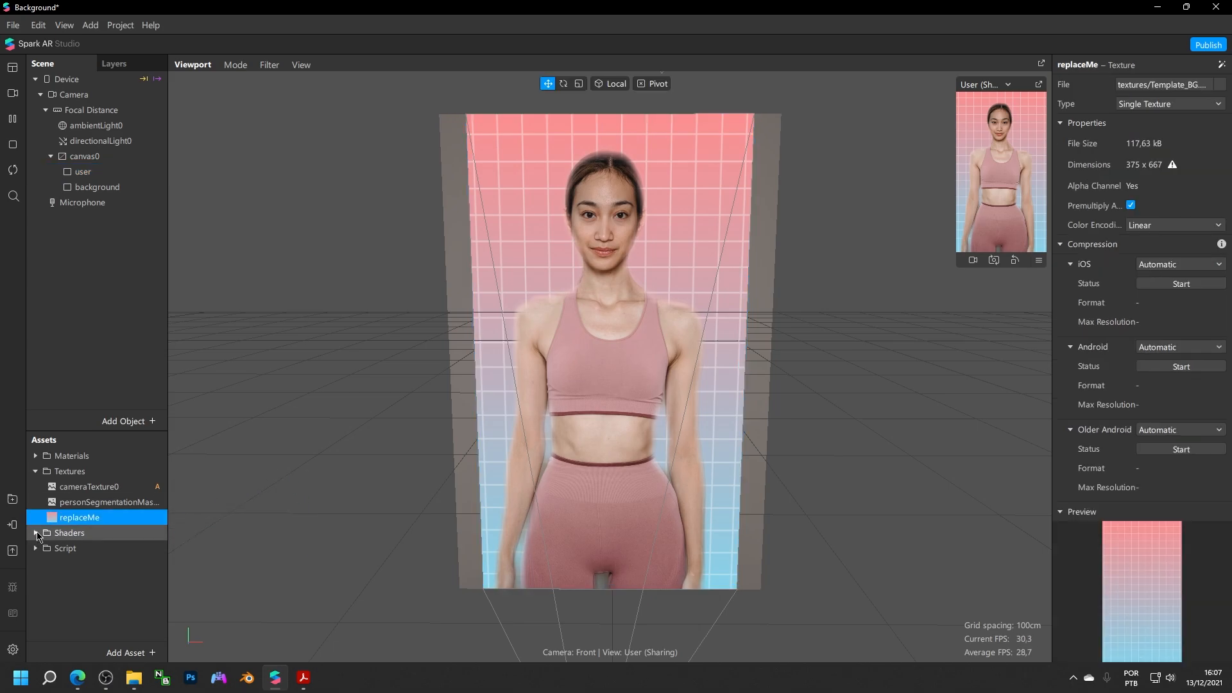
left_click(36, 533)
left_click(36, 533)
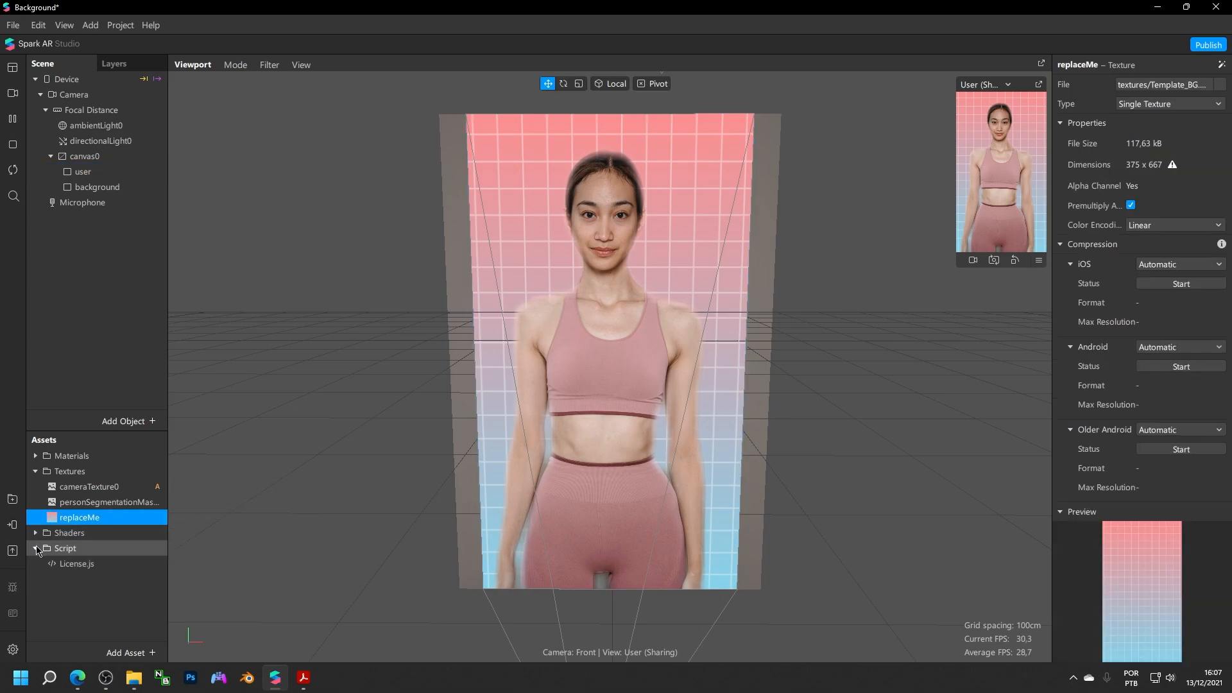
Inspect the template's person cutout and background rectangle in the viewport from close up and from several angles
scroll(595, 329, "up", 6)
right_click_drag(596, 329, 602, 245)
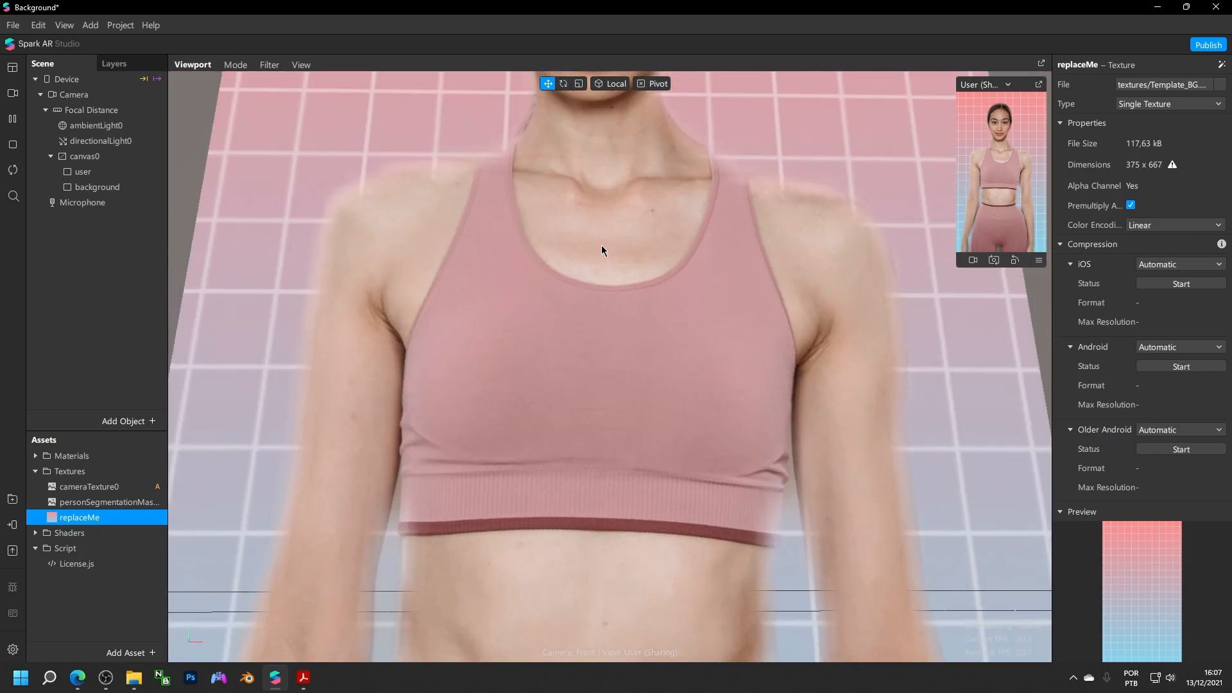
middle_click_drag(602, 246, 607, 486)
scroll(601, 290, "down", 4)
right_click_drag(602, 290, 709, 348)
scroll(710, 348, "down", 8)
middle_click_drag(639, 402, 630, 356)
scroll(629, 356, "up", 6)
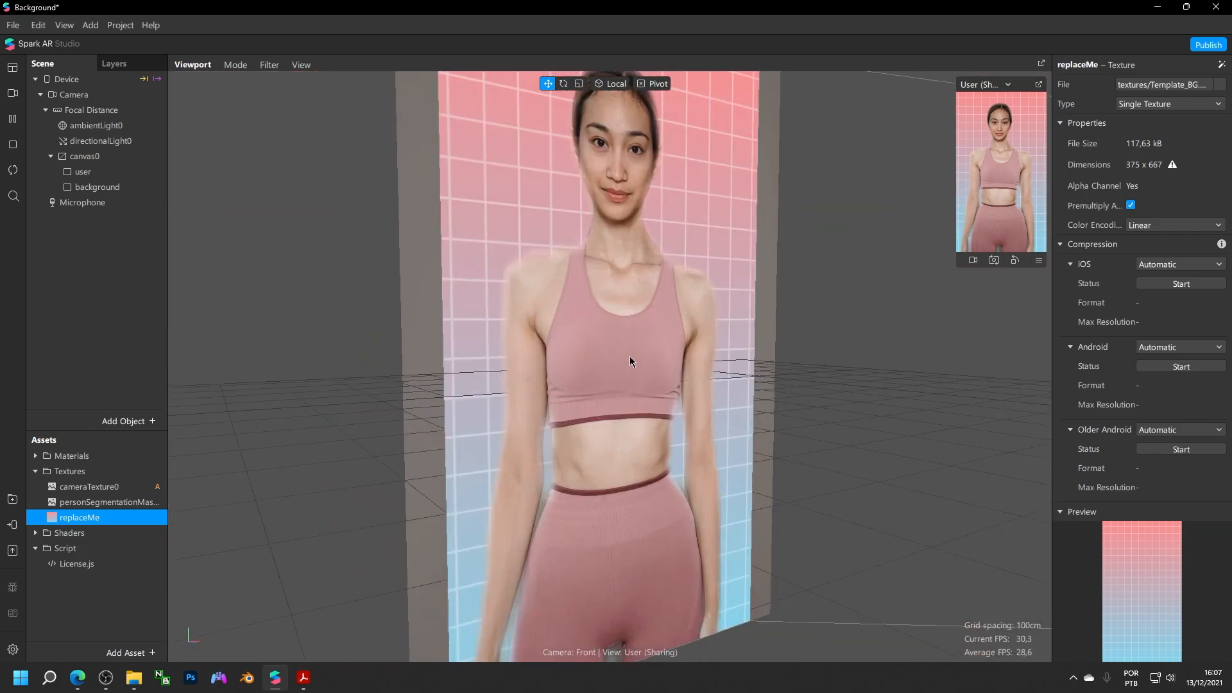
right_click_drag(662, 284, 505, 279)
middle_click_drag(565, 257, 570, 388)
scroll(602, 341, "up", 4)
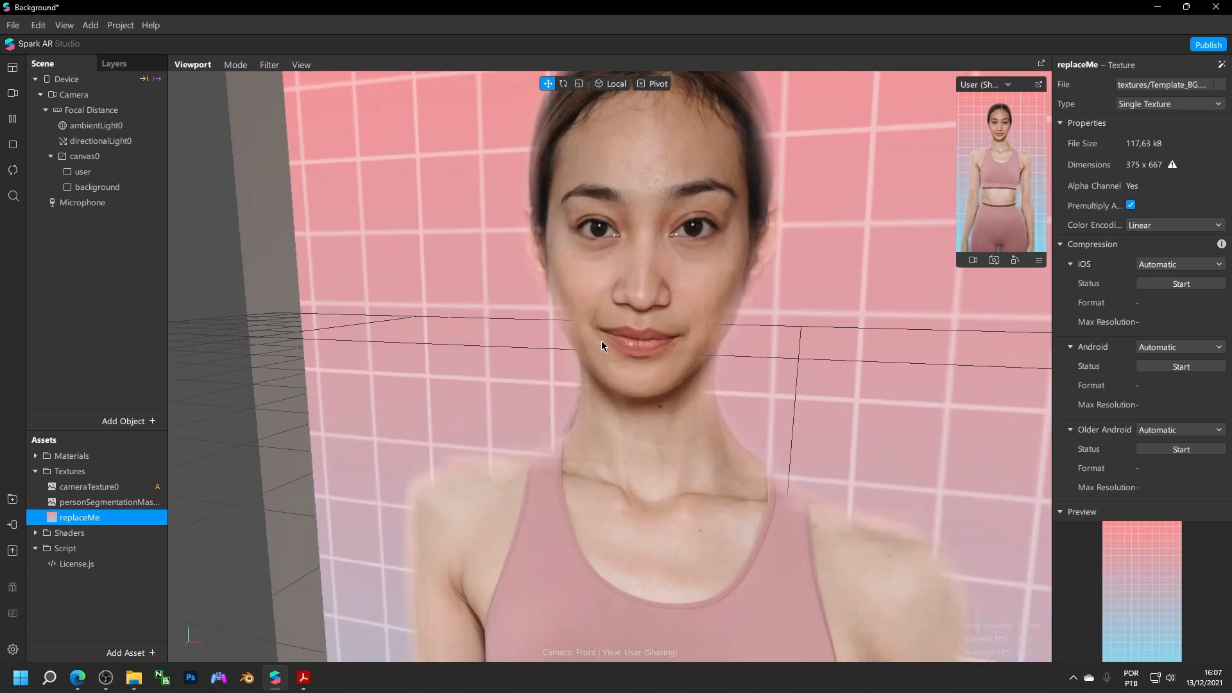
right_click_drag(519, 355, 646, 336)
scroll(645, 336, "down", 5)
scroll(606, 287, "up", 4)
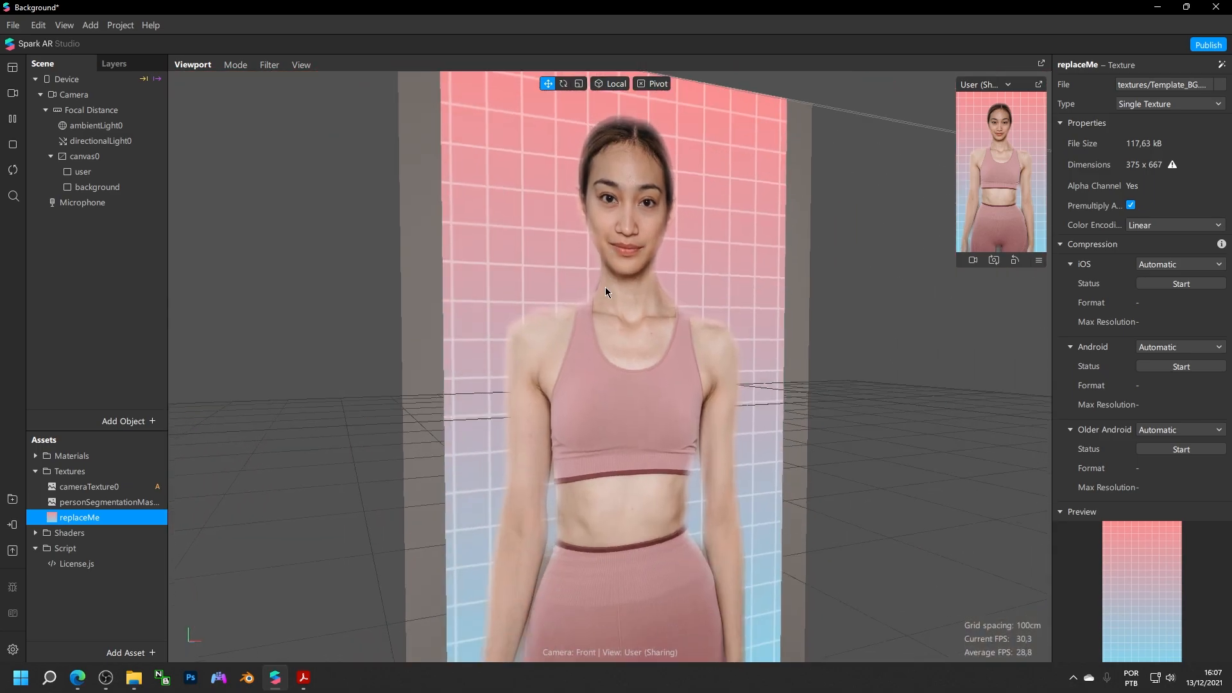
scroll(717, 367, "down", 3)
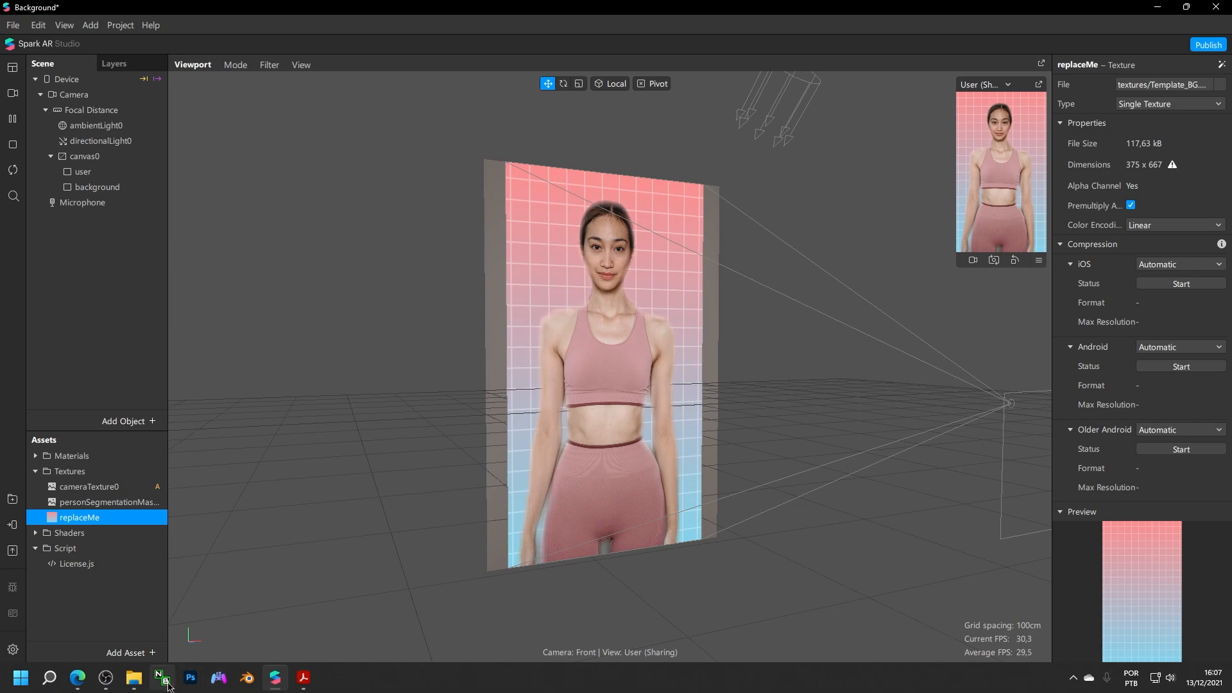
Switch to the PDF presentation and advance to the slide explaining hair segmentation (Cabelo)
left_click(303, 677)
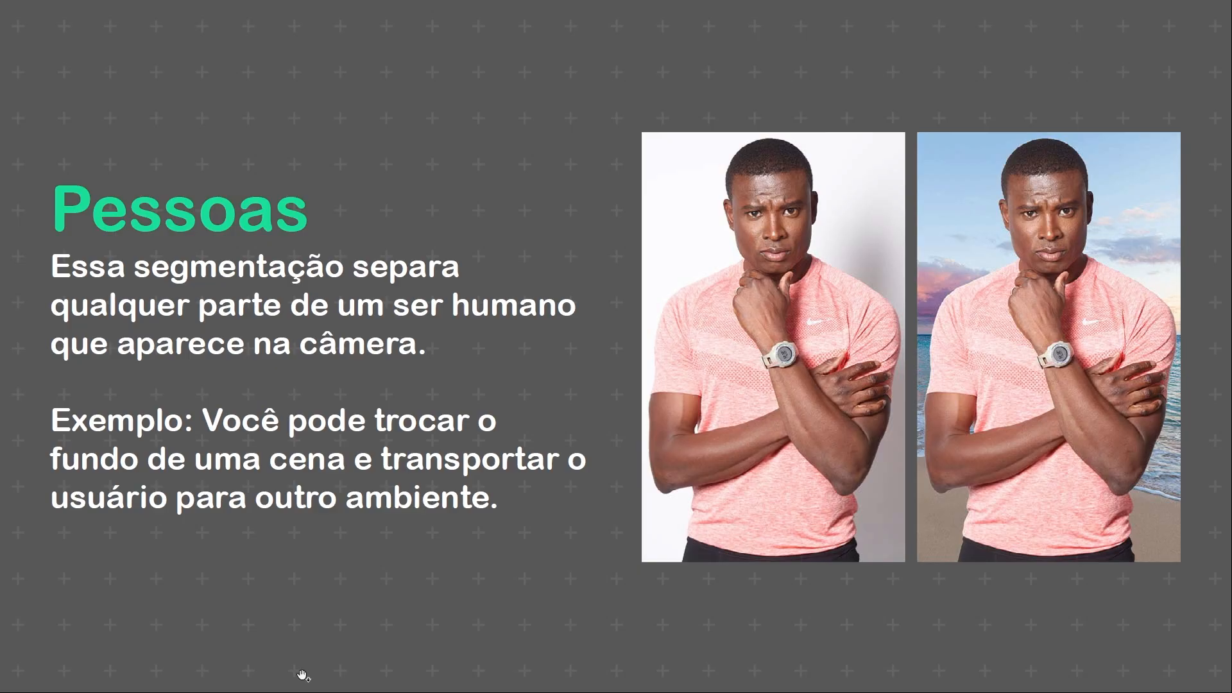
left_click(519, 523)
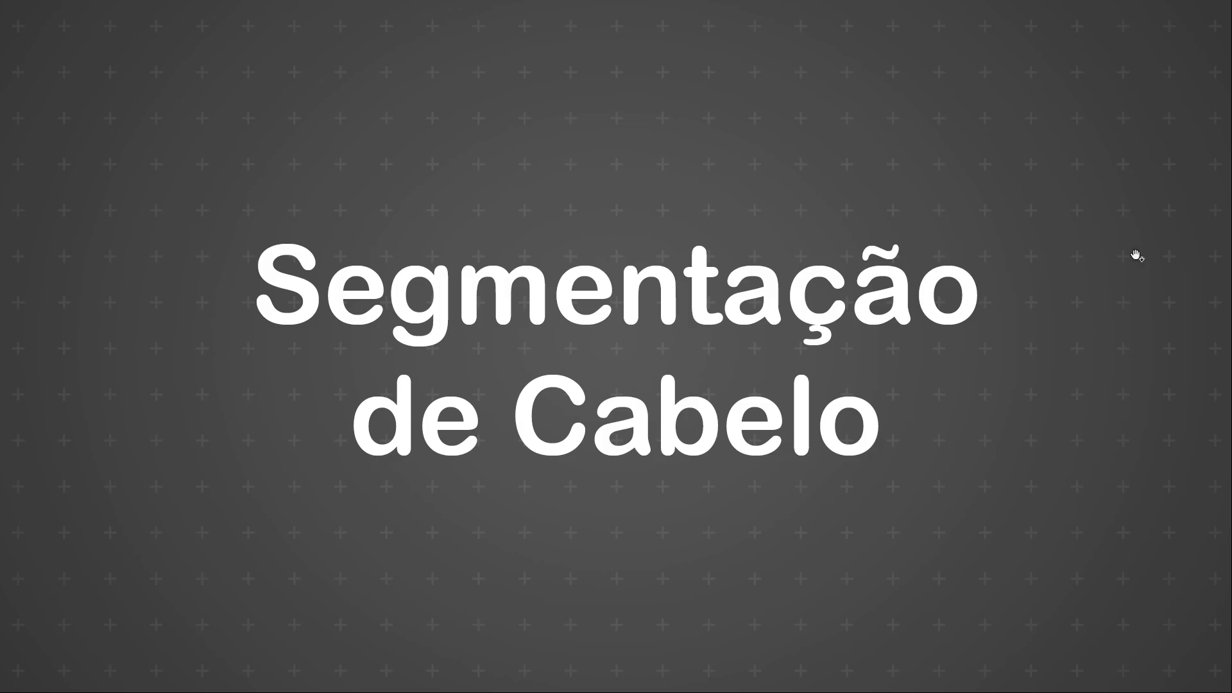
left_click(948, 254)
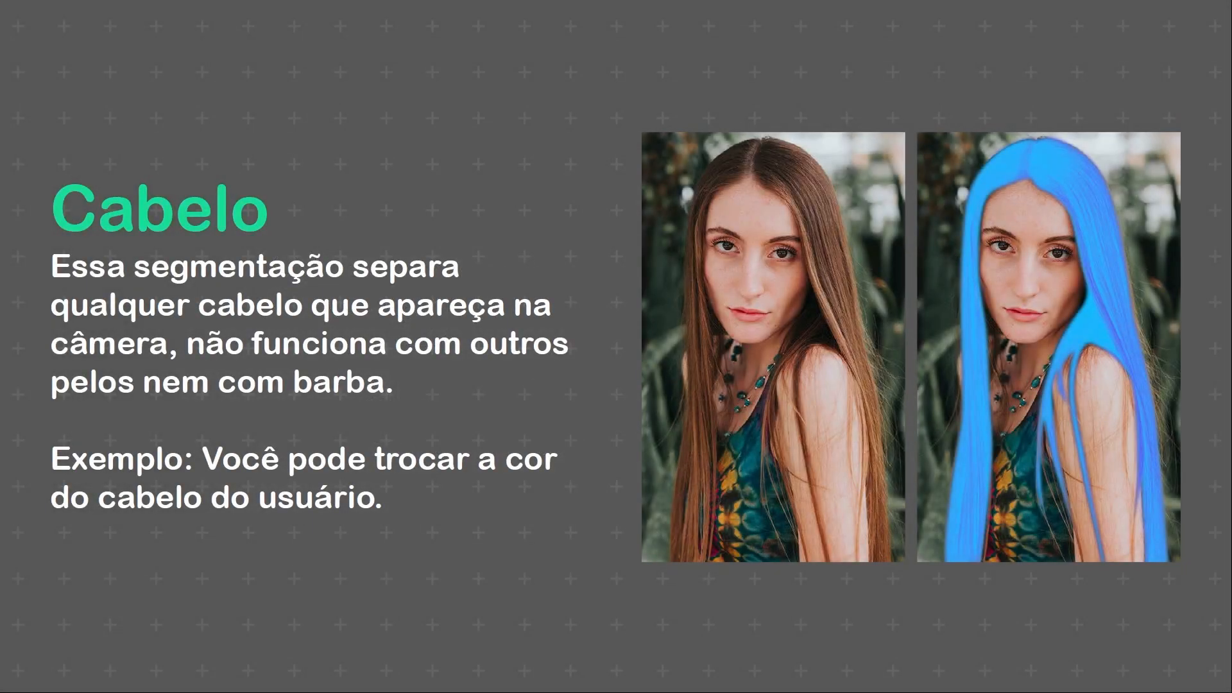
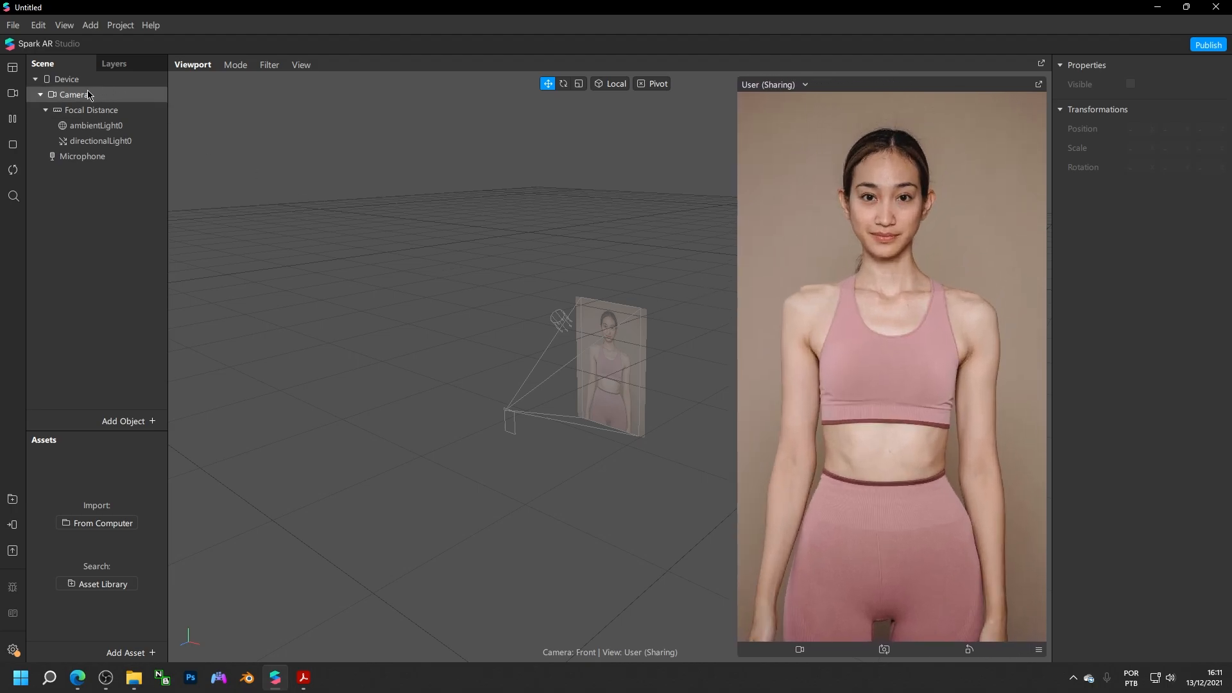
Add a texture extraction and a Hair segmentation to the Camera in the new blank project
left_click(88, 95)
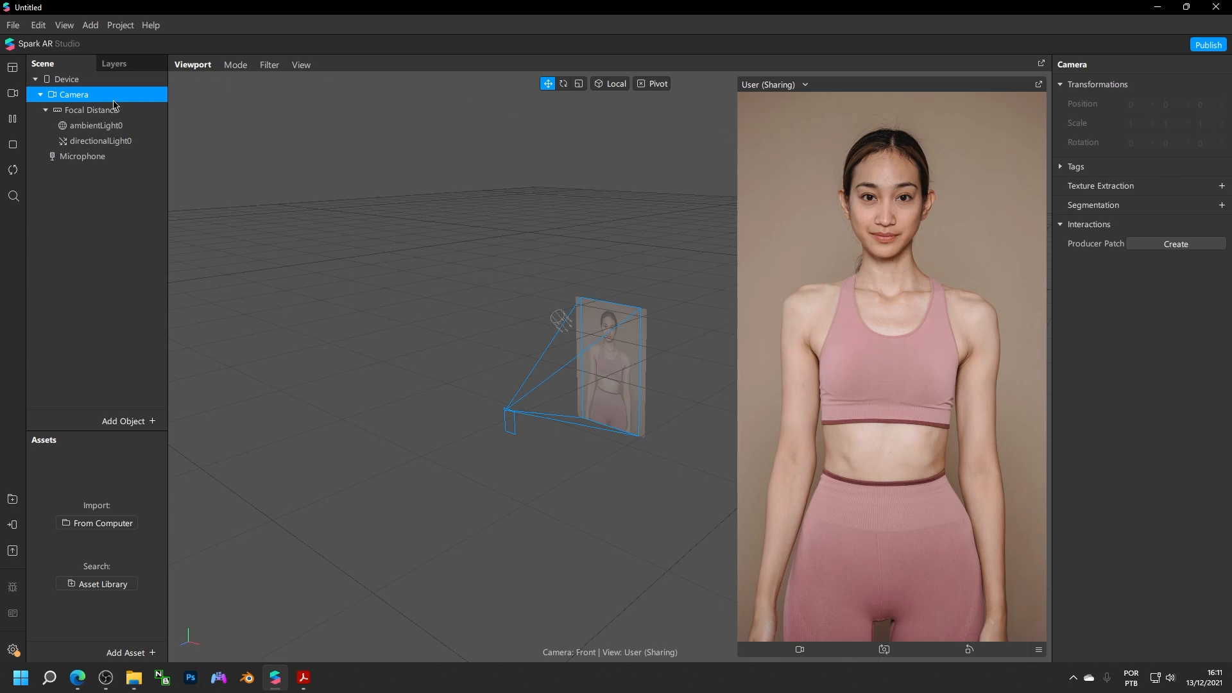
left_click(1222, 186)
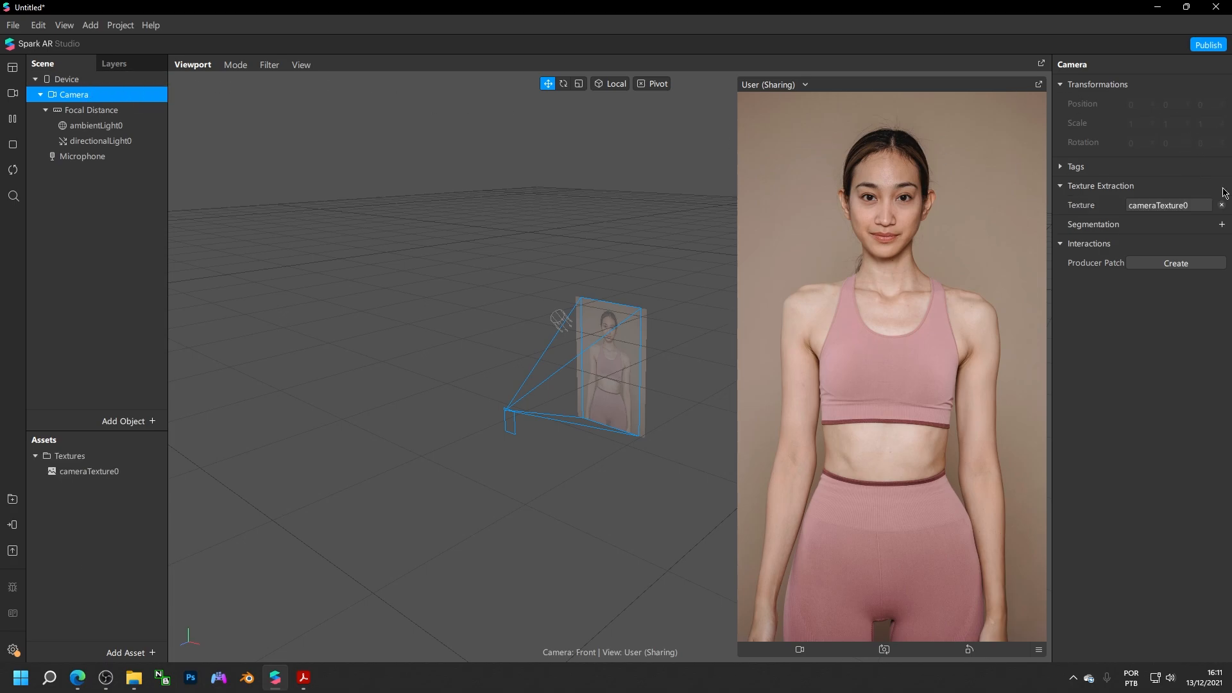
left_click(1222, 225)
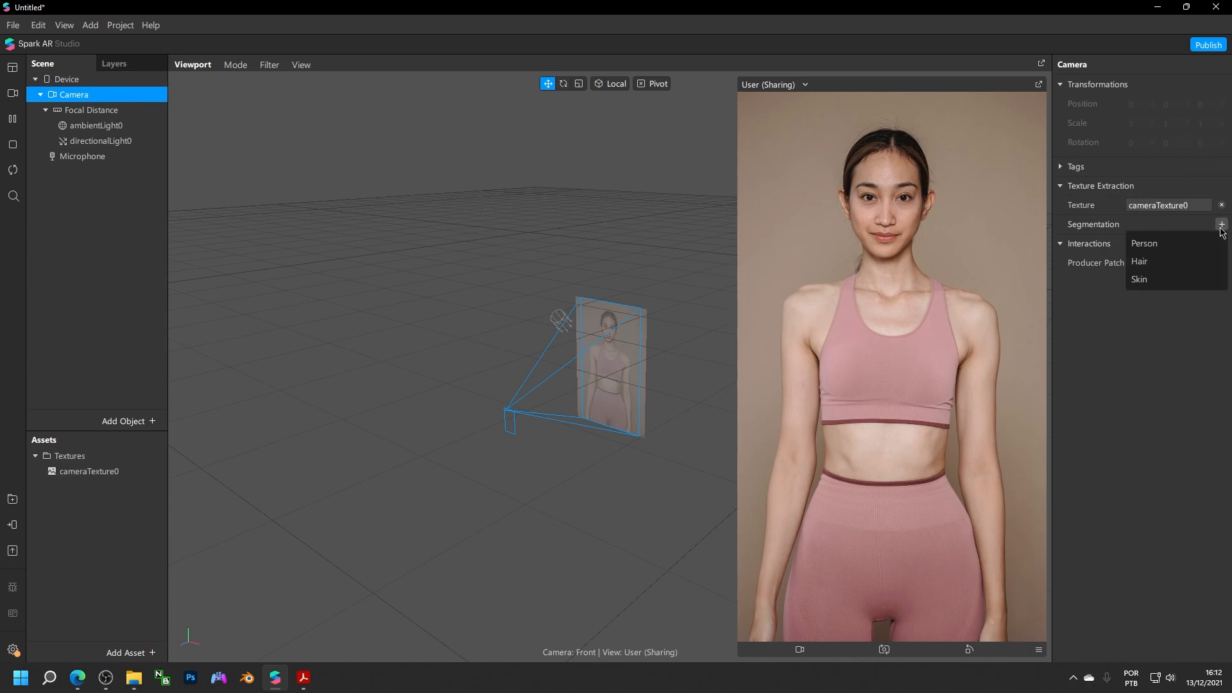
left_click(1168, 263)
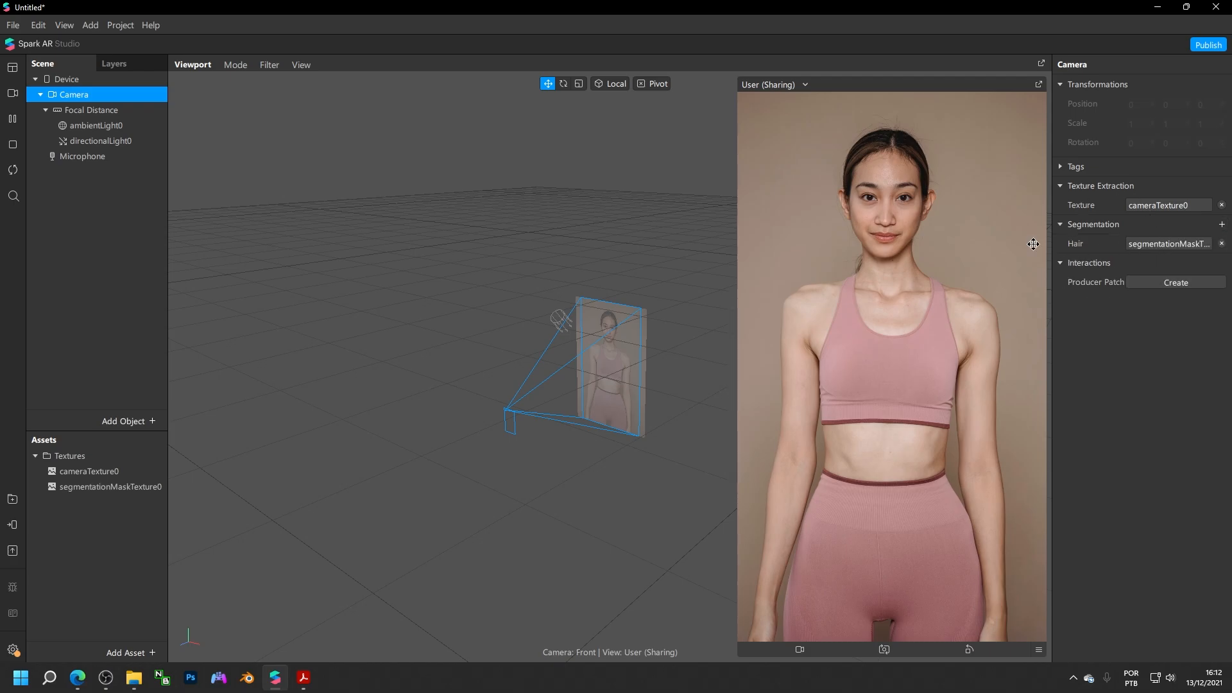
Add a rectangle to the scene and rename it cabelo
left_click(102, 187)
right_click(103, 186)
mouse_move(132, 195)
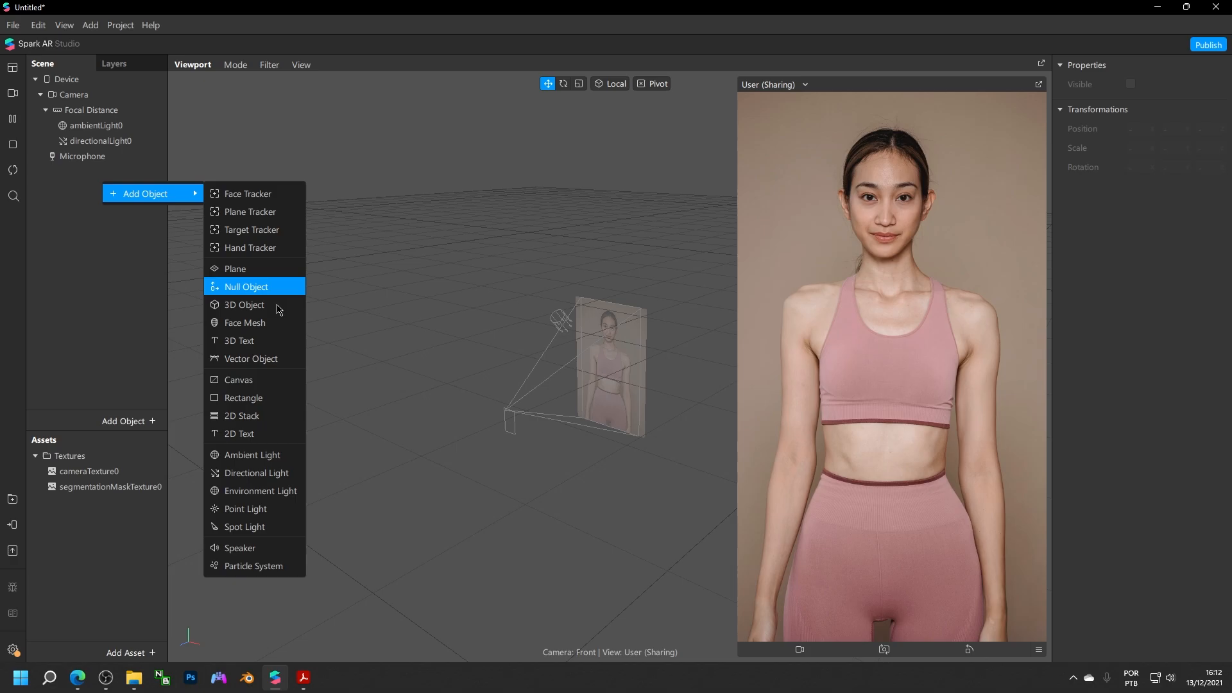
left_click(255, 399)
double_click(100, 172)
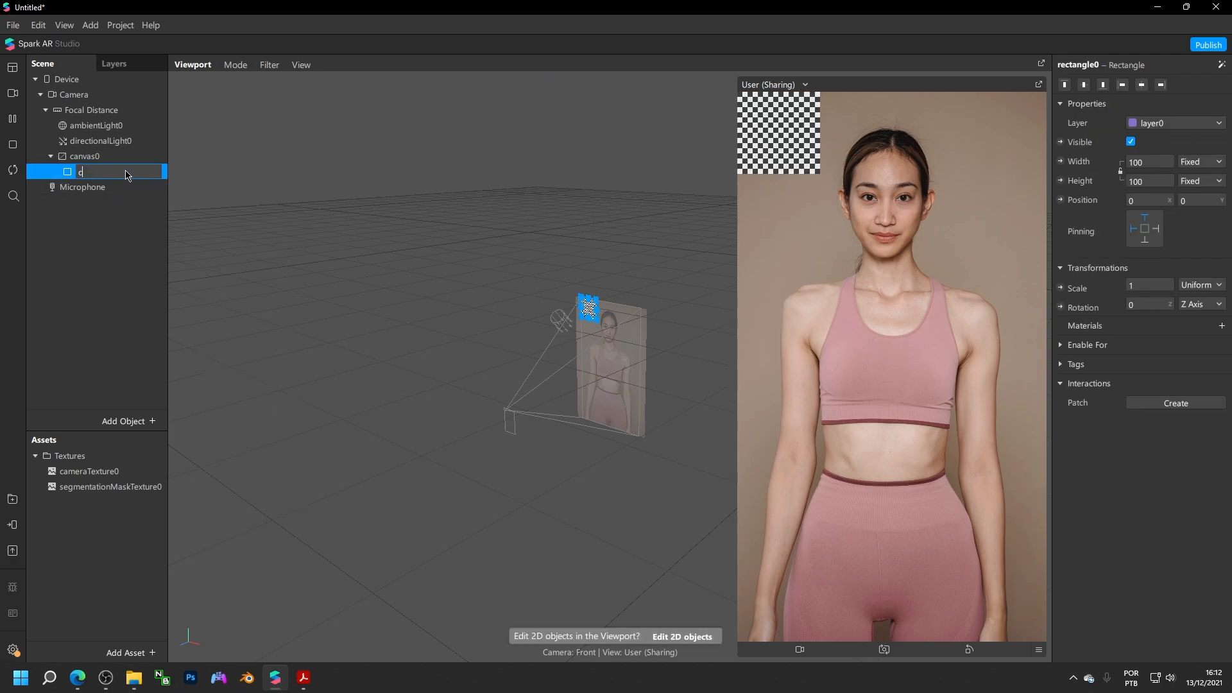
type("cabelo")
key("Return")
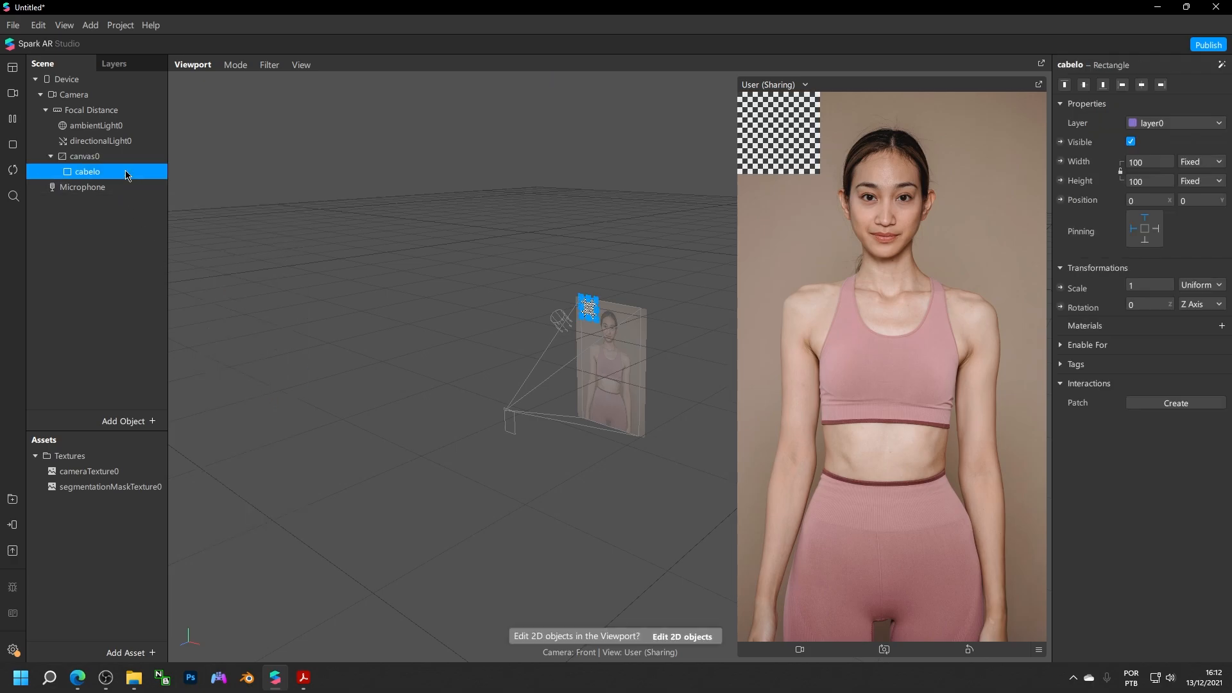
Make the cabelo rectangle fill the screen by setting its width and height to 100 Relative
left_click(1148, 163)
left_click(1152, 183)
left_click(1153, 182)
left_click(1154, 204)
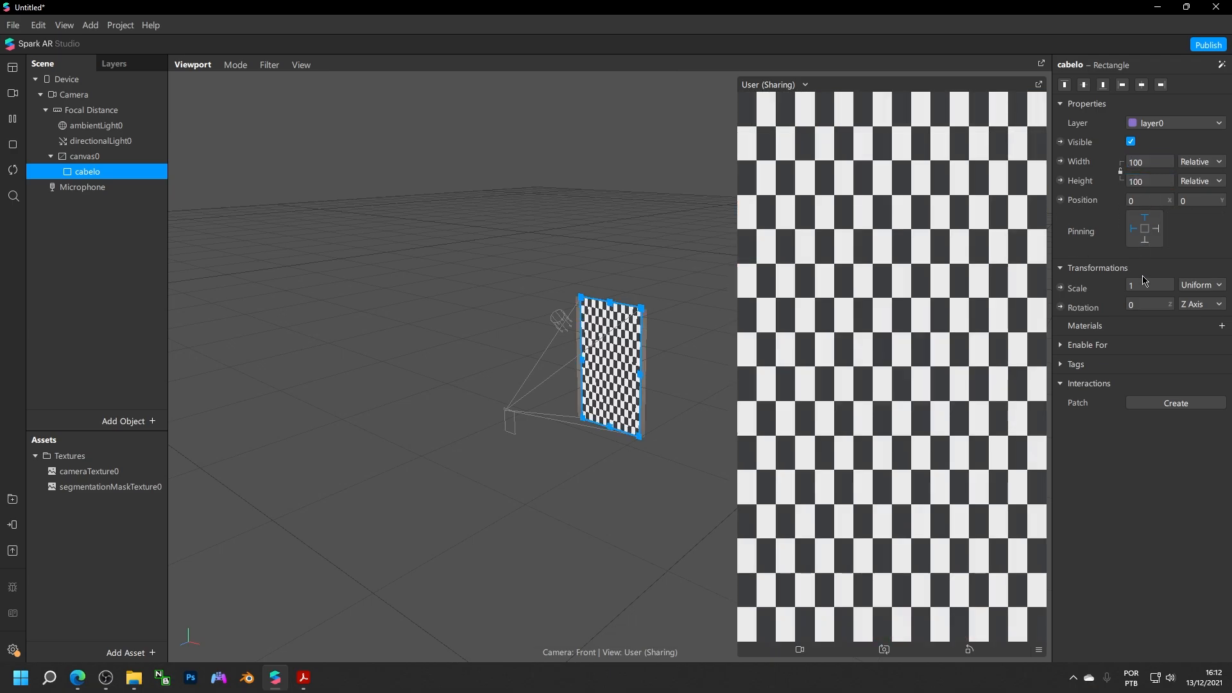
Create a new material on the cabelo rectangle, set its shader type to Flat, and rename it cabelo
left_click(1221, 326)
left_click(1141, 349)
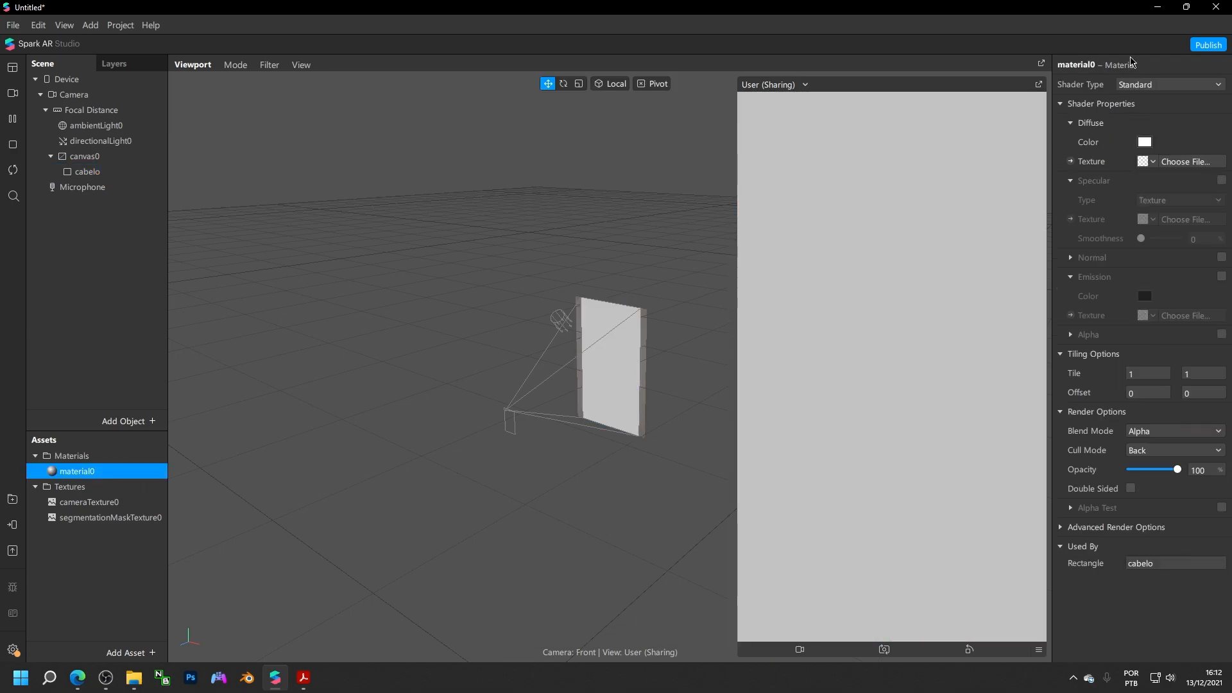
left_click(1144, 84)
left_click(1141, 87)
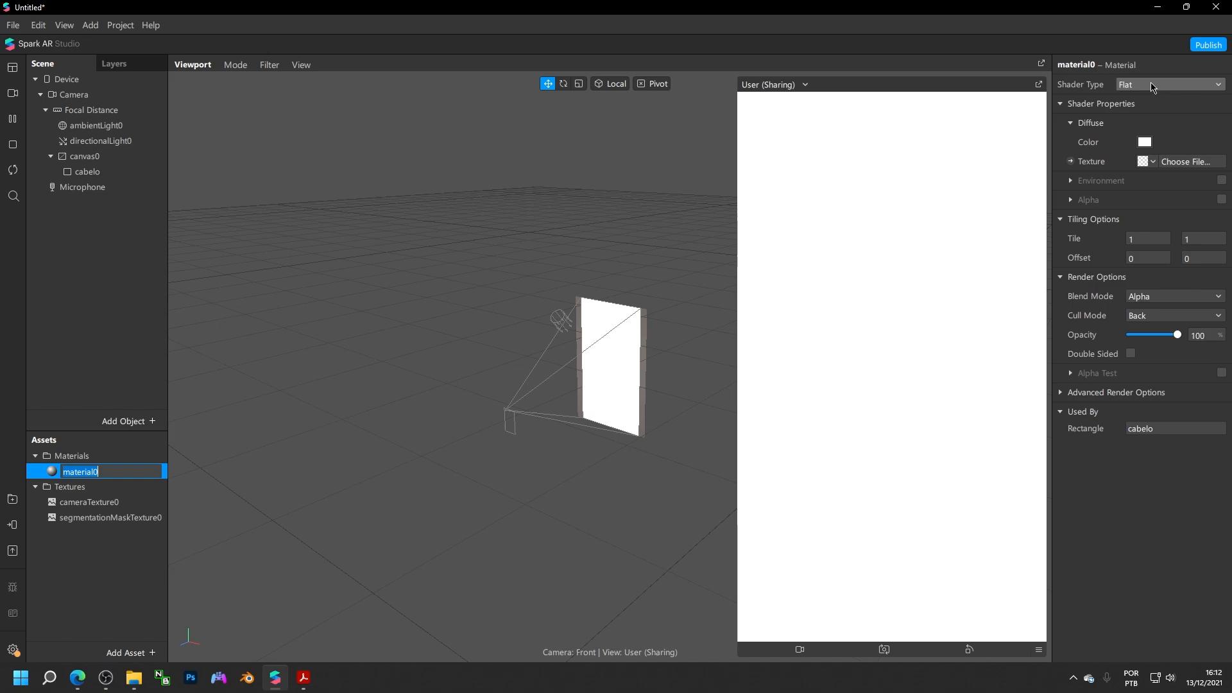
left_click(1063, 394)
double_click(89, 472)
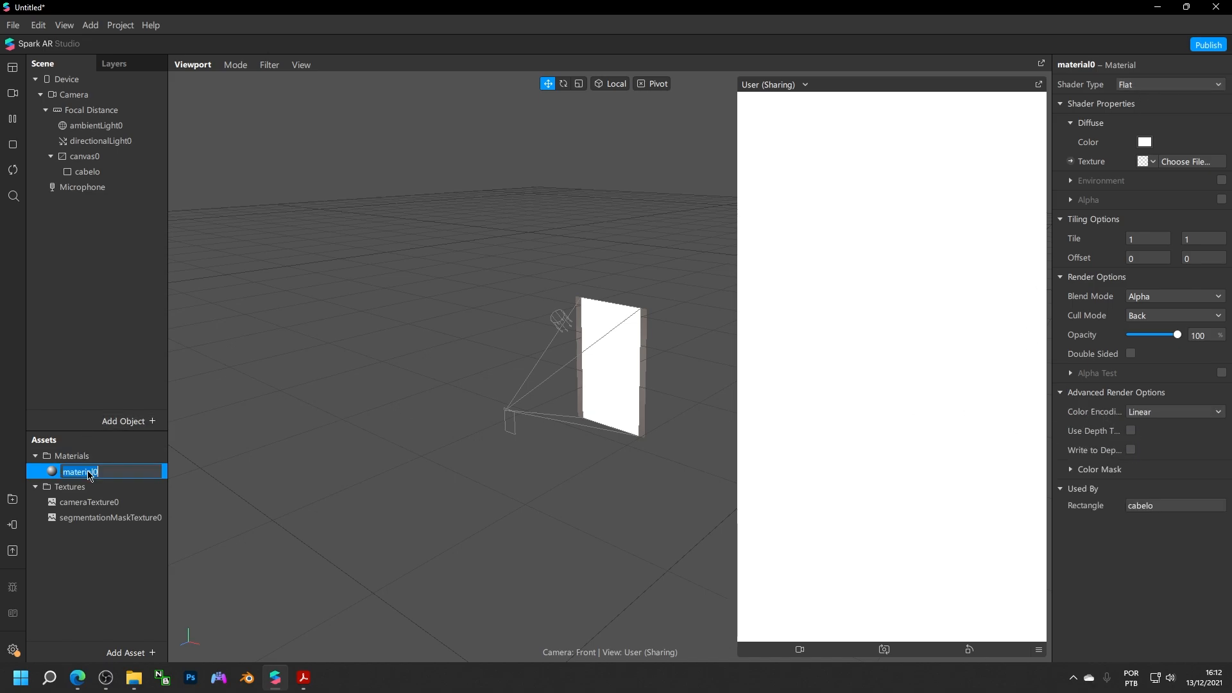
type("cabelo")
key("Return")
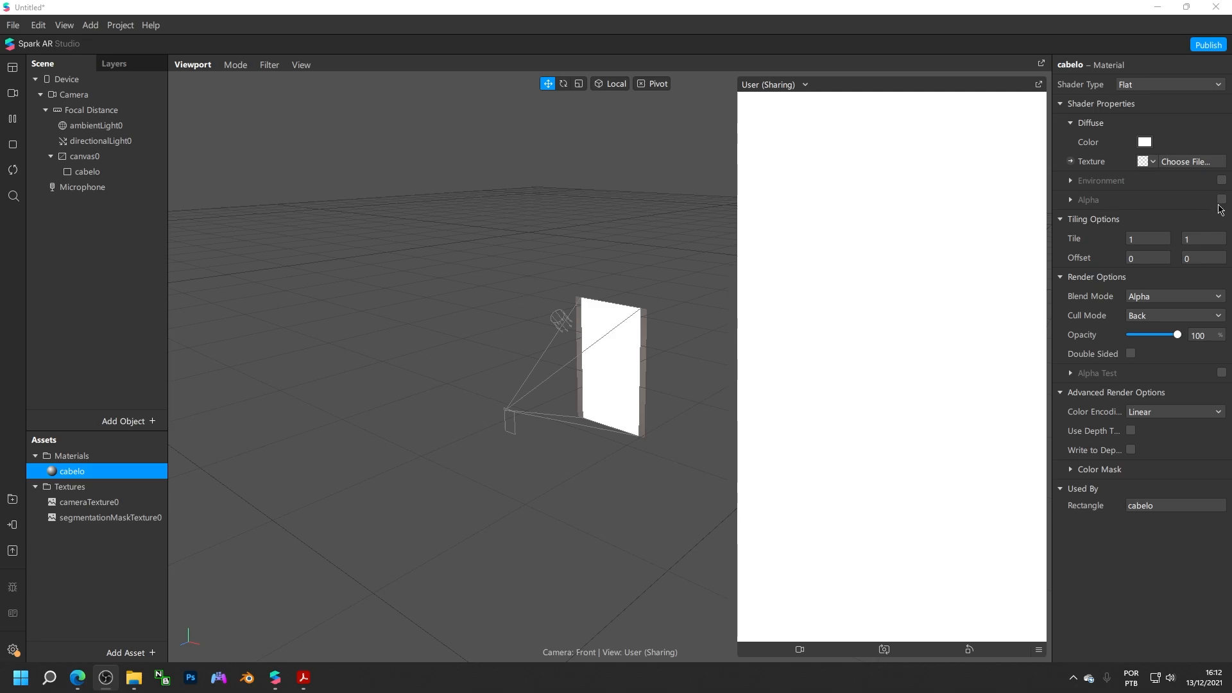
Enable Alpha on the cabelo material and use segmentationMaskTexture0 as its alpha texture
left_click(1221, 200)
left_click(1146, 239)
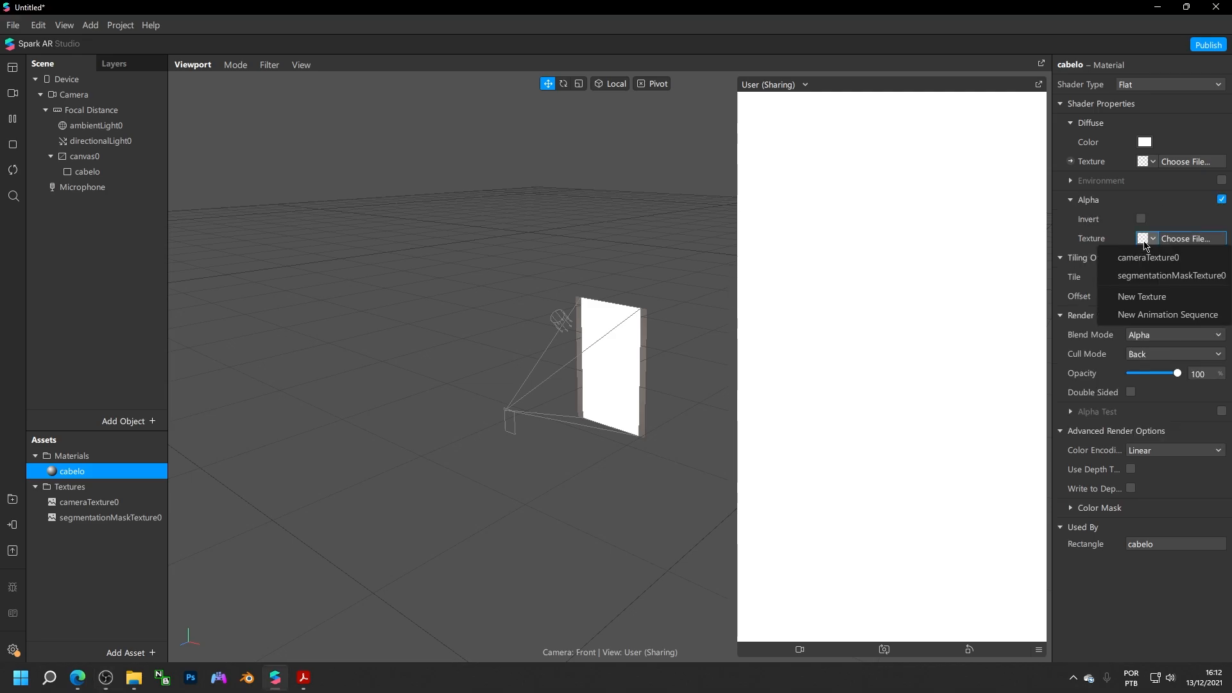
left_click(1139, 274)
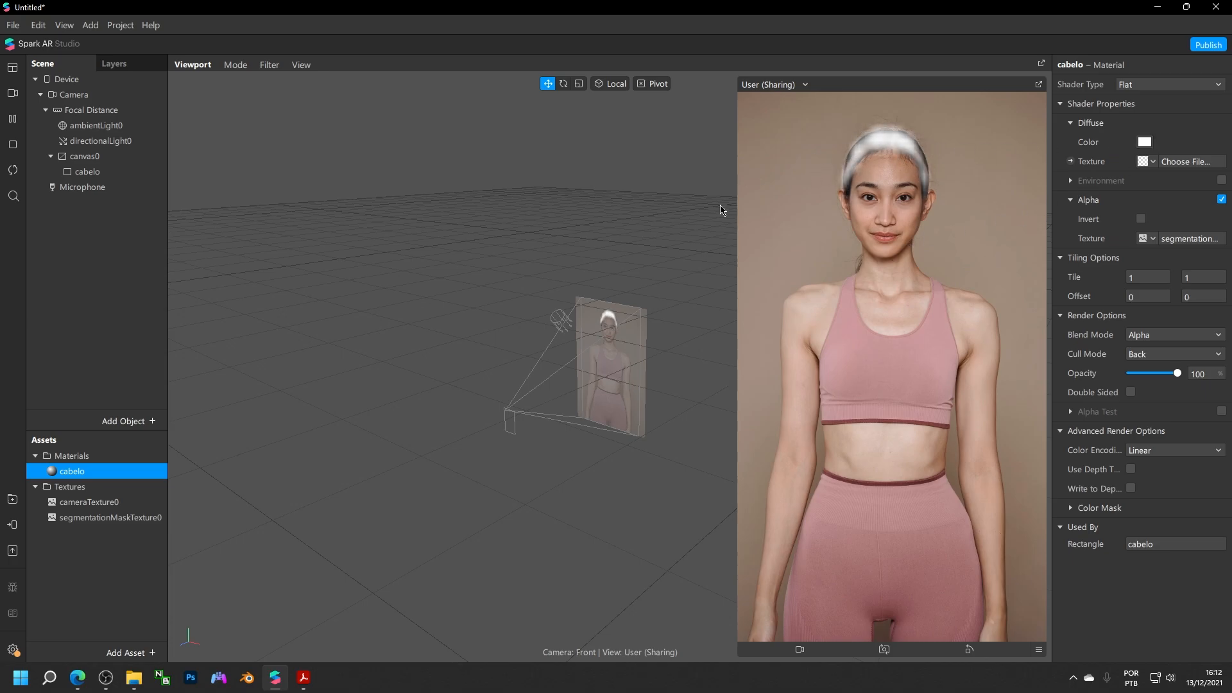
Preview the hair mask on several simulation videos of women with long, curly and tied-up hair
left_click(13, 93)
scroll(117, 280, "down", 5)
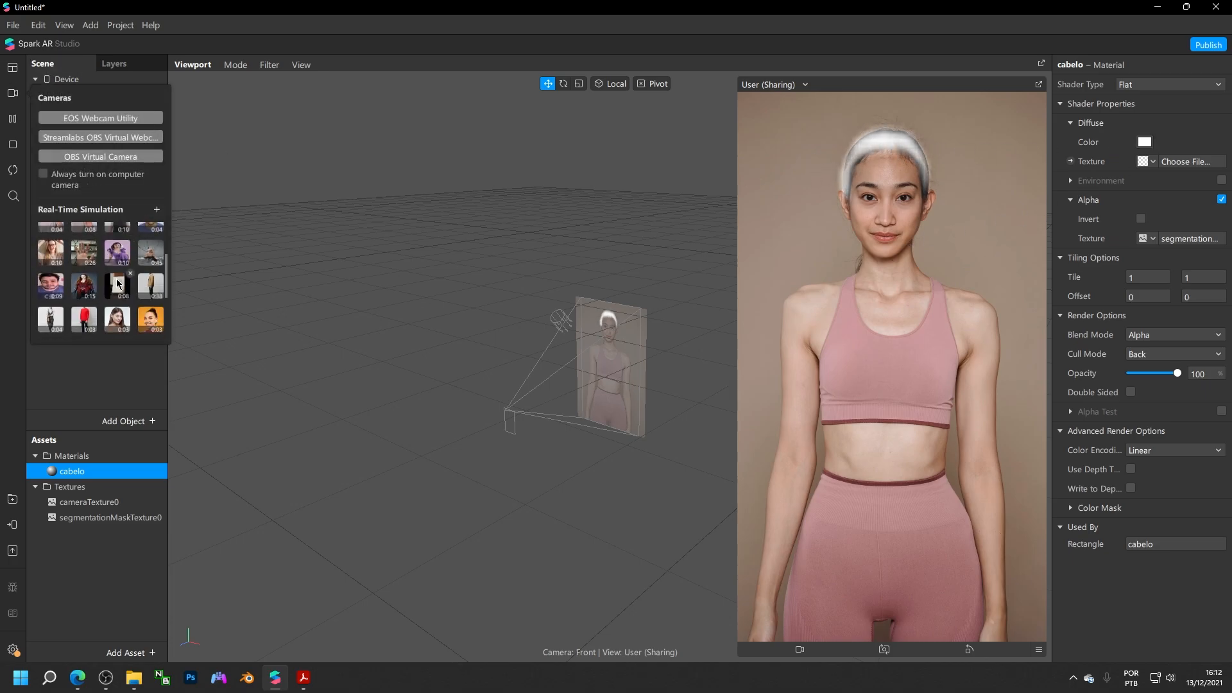
left_click(114, 244)
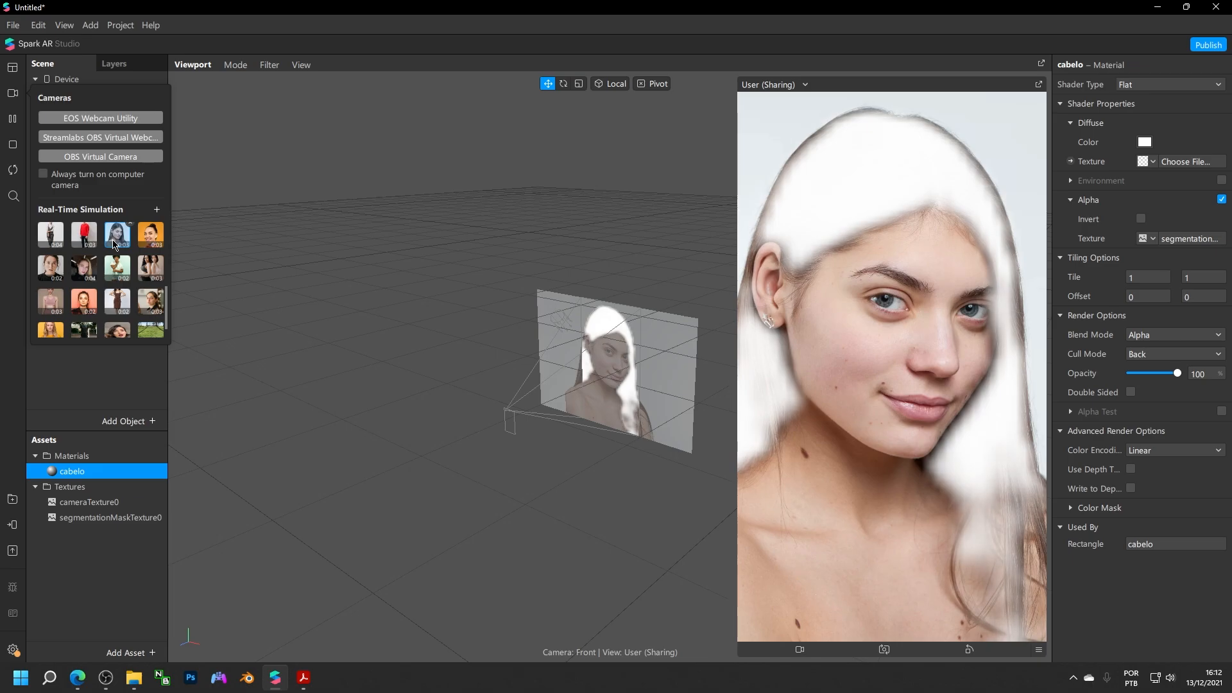
scroll(55, 285, "down", 1)
left_click(50, 313)
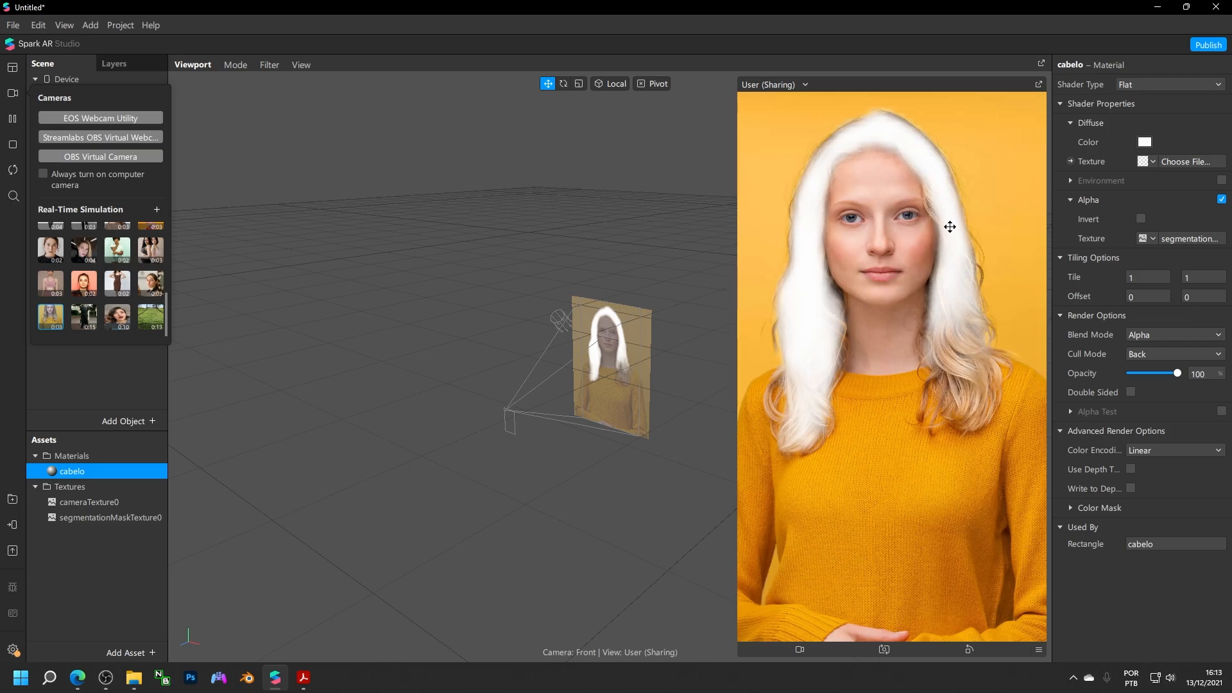
left_click(147, 292)
left_click(113, 287)
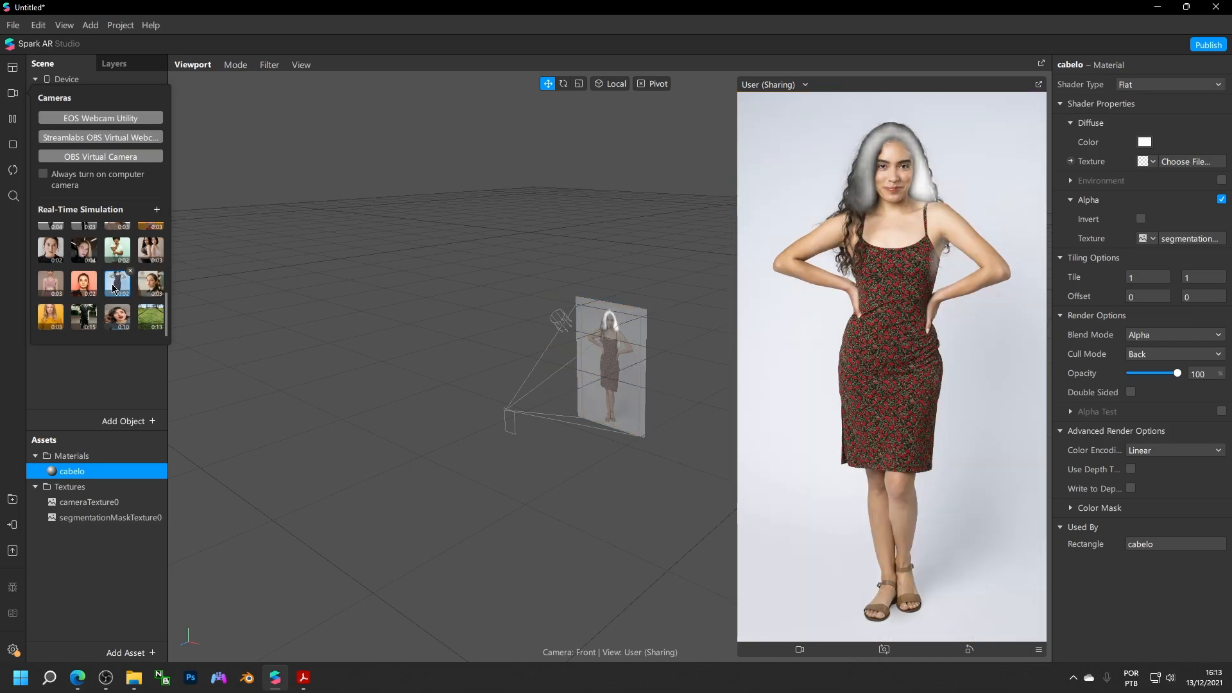
left_click(82, 285)
scroll(84, 296, "up", 3)
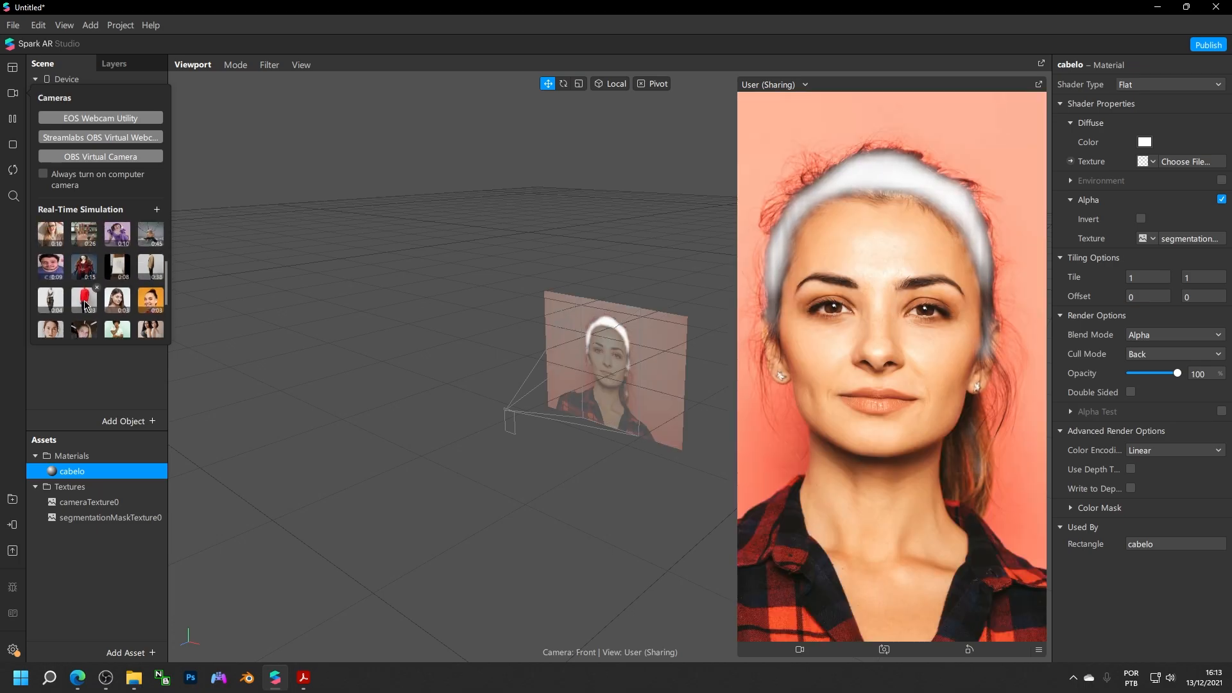
left_click(112, 299)
left_click(150, 298)
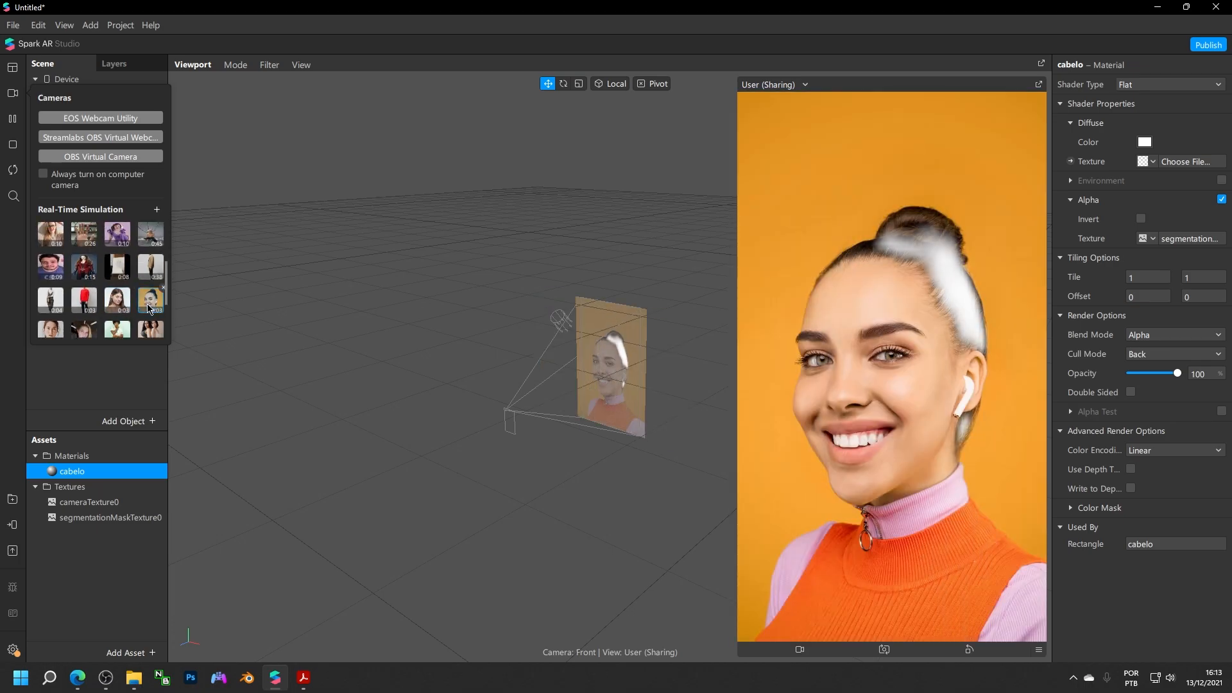
Test the hair mask on simulation videos of a shaved-head man, a man with glasses, and a bearded man in a turban
scroll(135, 282, "up", 3)
left_click(151, 283)
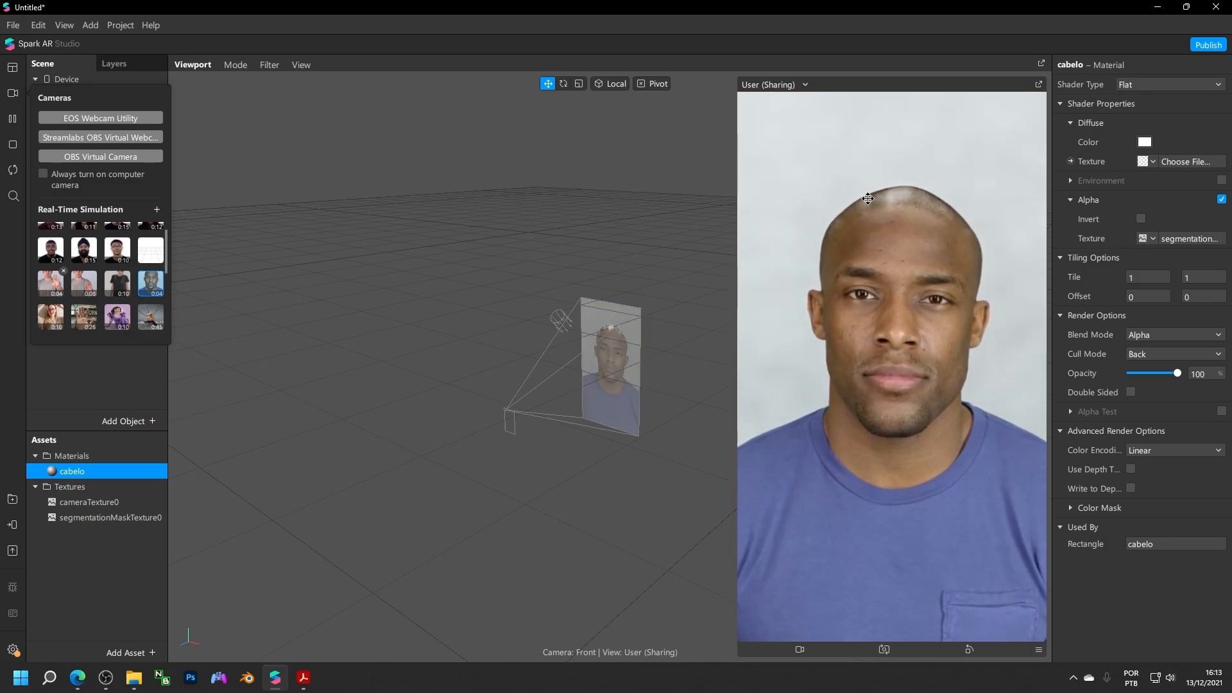
left_click(117, 250)
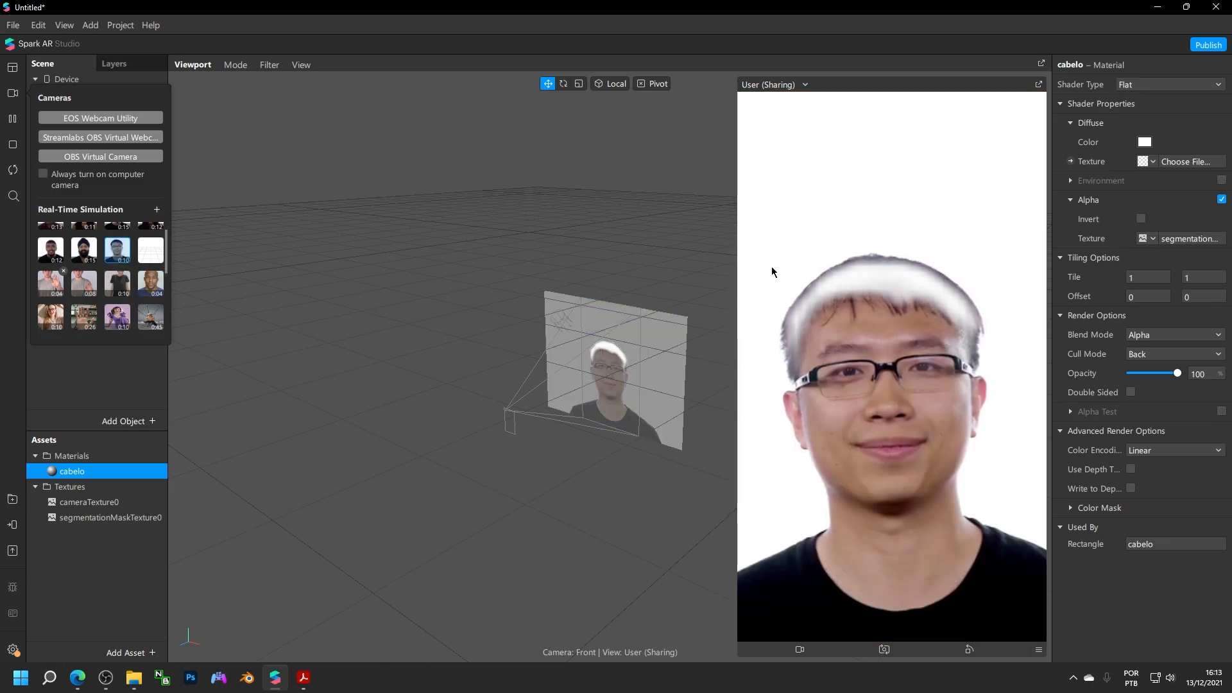
left_click(84, 250)
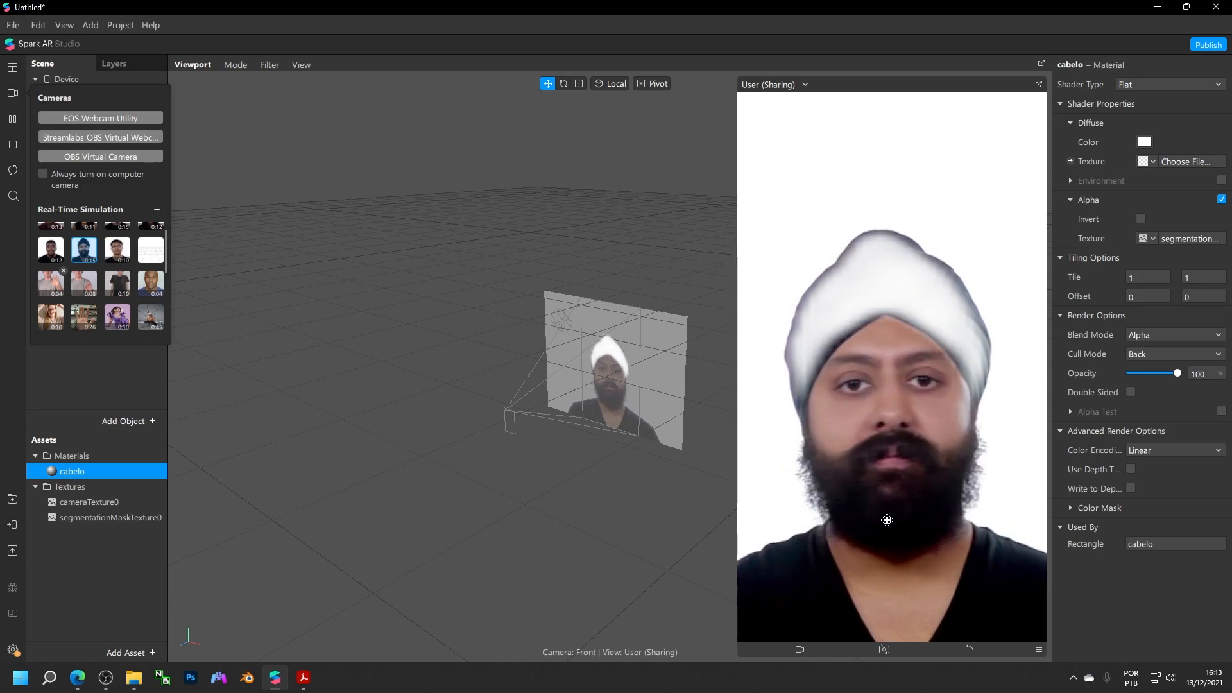
left_click(48, 363)
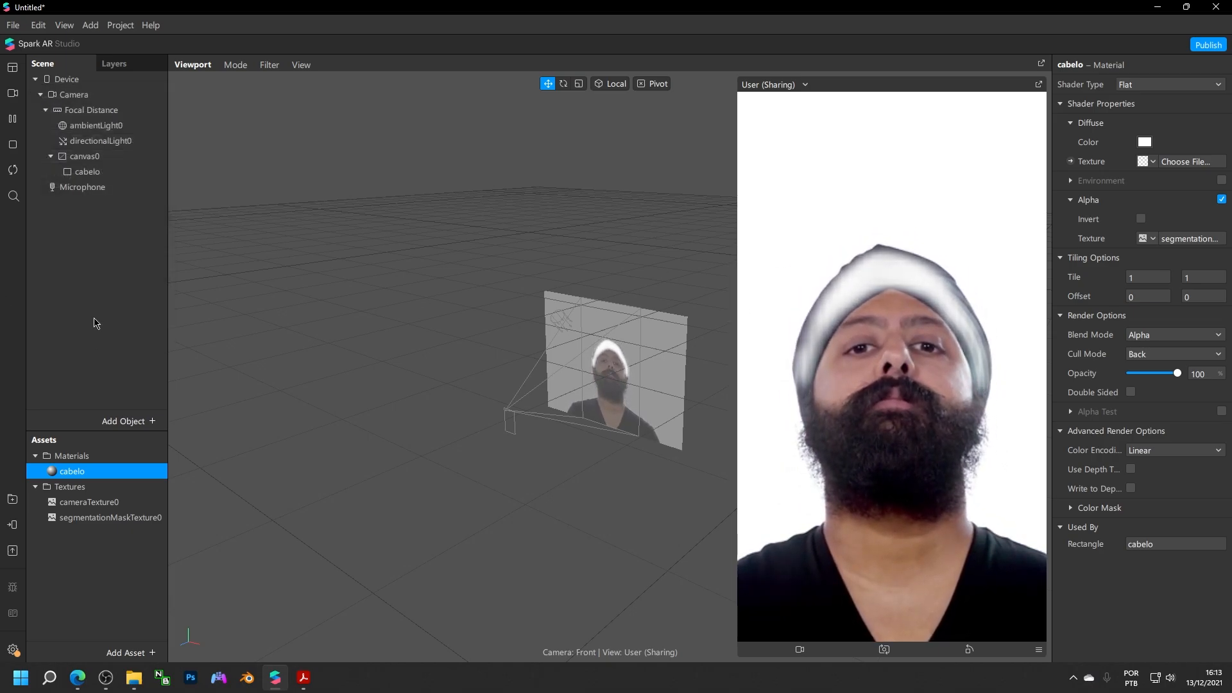
Hide the cabelo rectangle to compare with the unmasked turban video, and make it visible again
left_click(98, 172)
left_click(1131, 141)
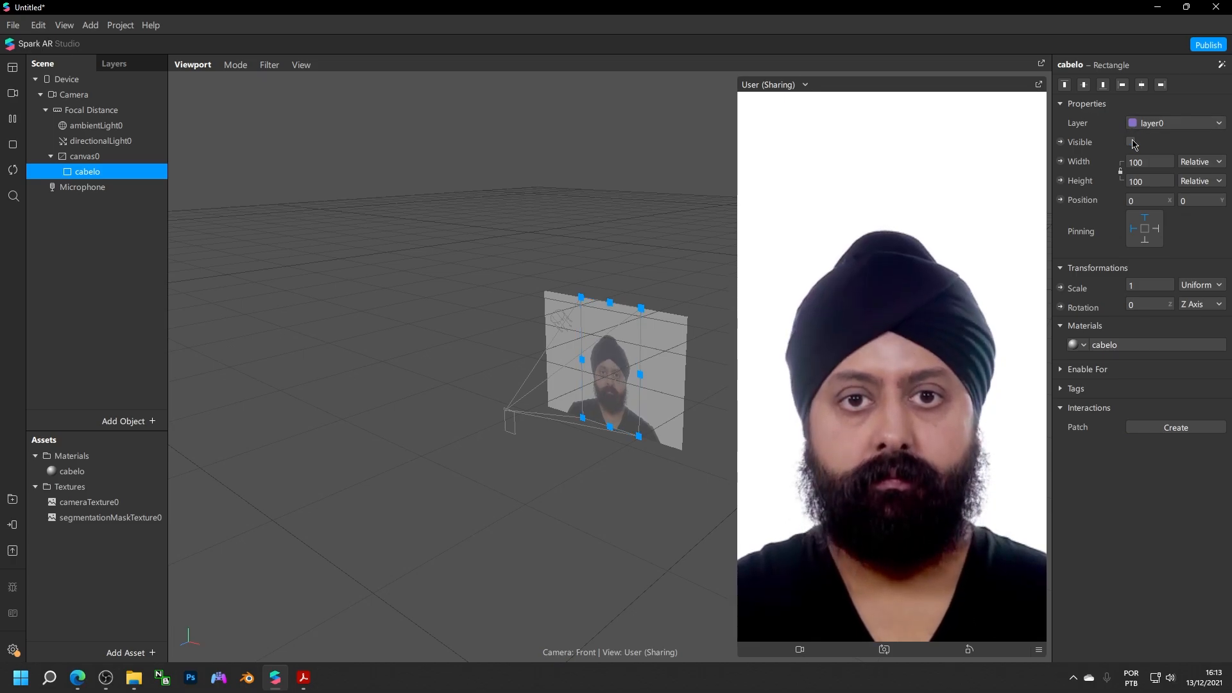
left_click(1131, 141)
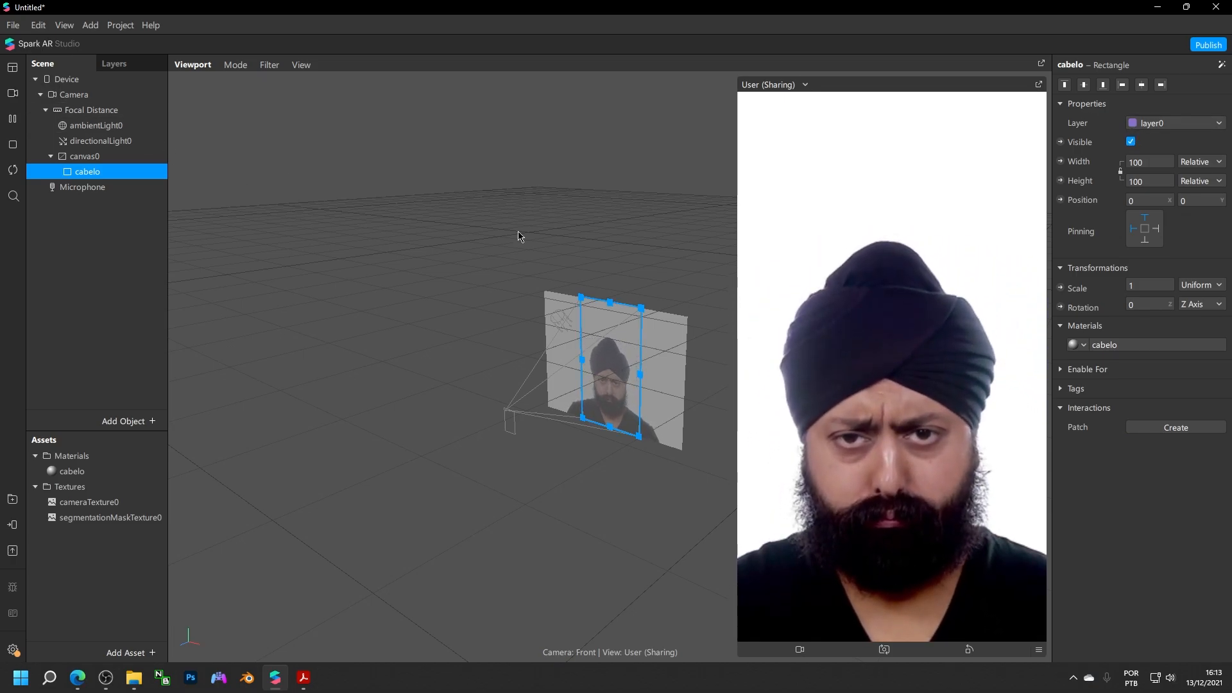
Preview the hair effect on several real-time simulation videos, finishing with the long-haired blonde woman in the yellow sweater
left_click(12, 93)
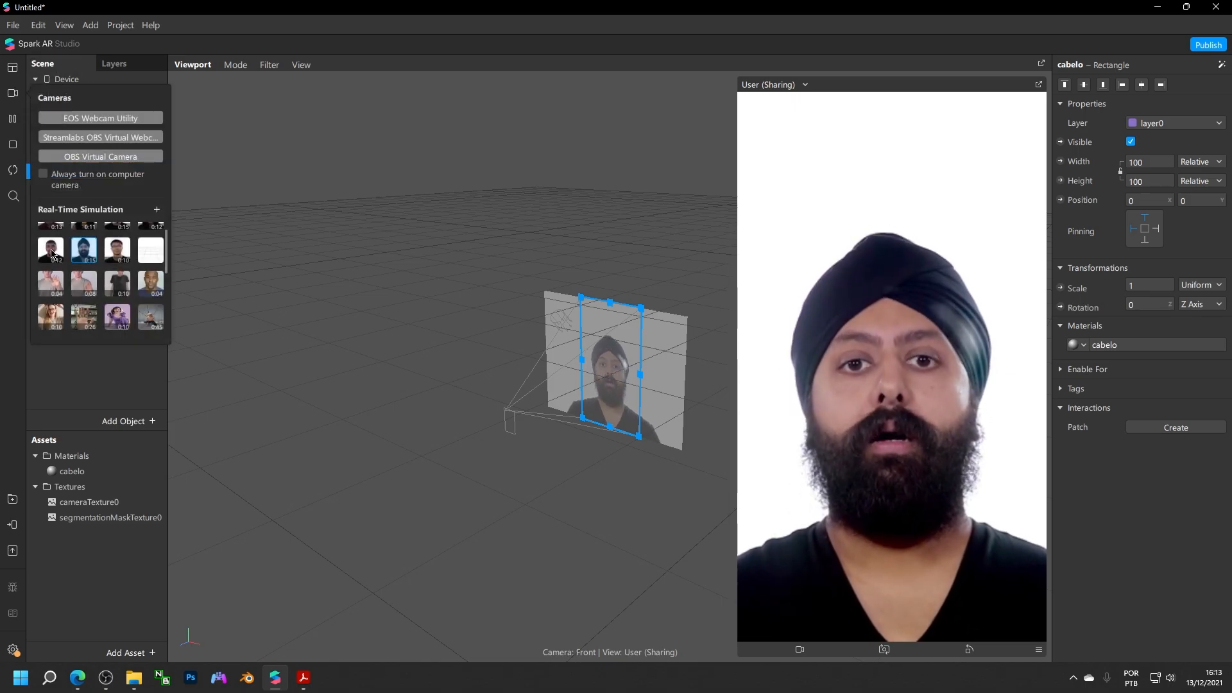
left_click(52, 251)
scroll(58, 268, "up", 1)
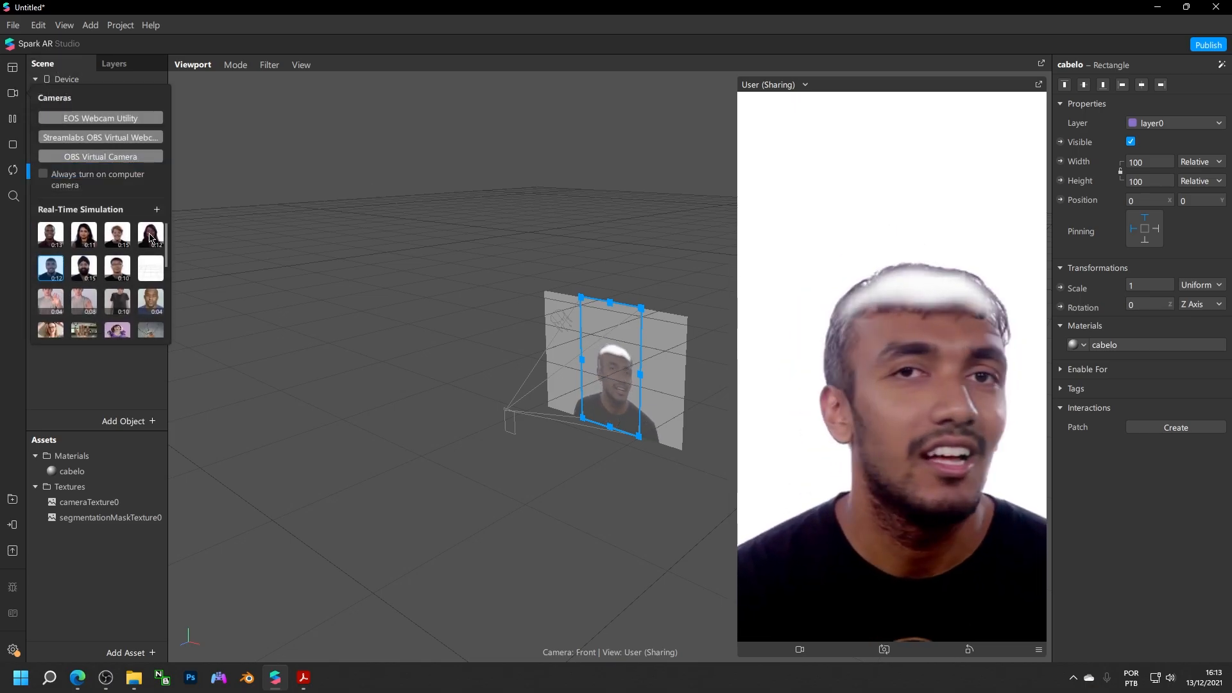
left_click(151, 234)
left_click(113, 239)
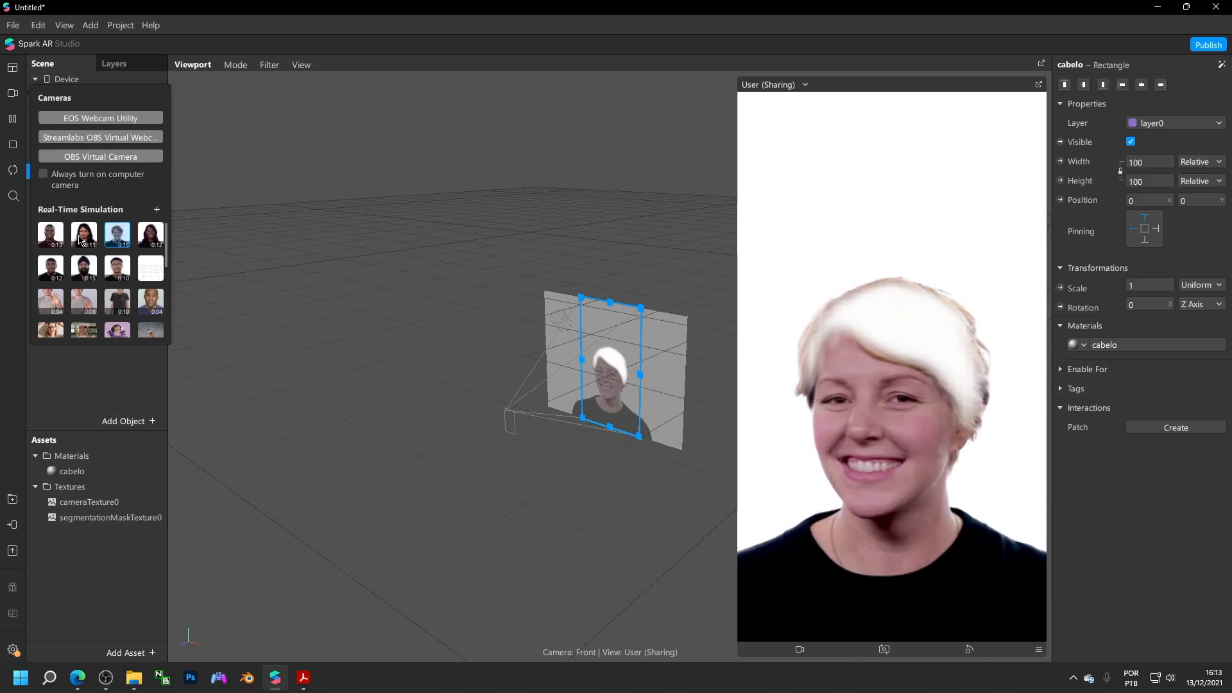
left_click(87, 240)
left_click(57, 240)
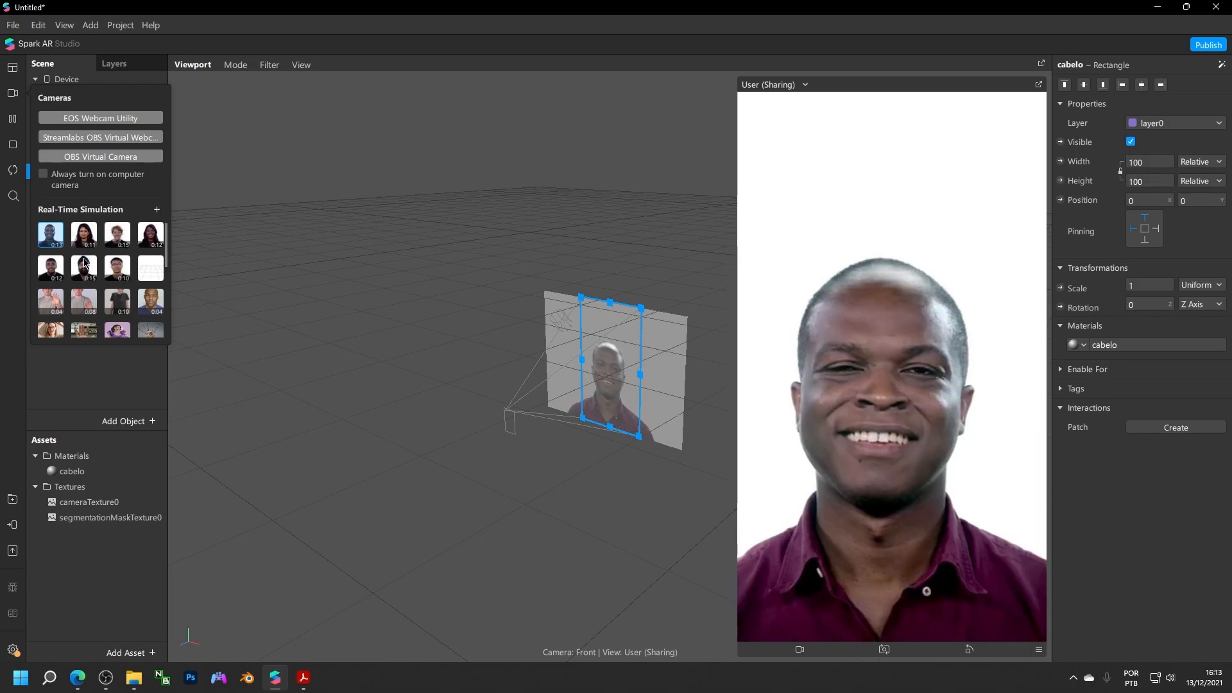
scroll(85, 268, "down", 5)
left_click(86, 268)
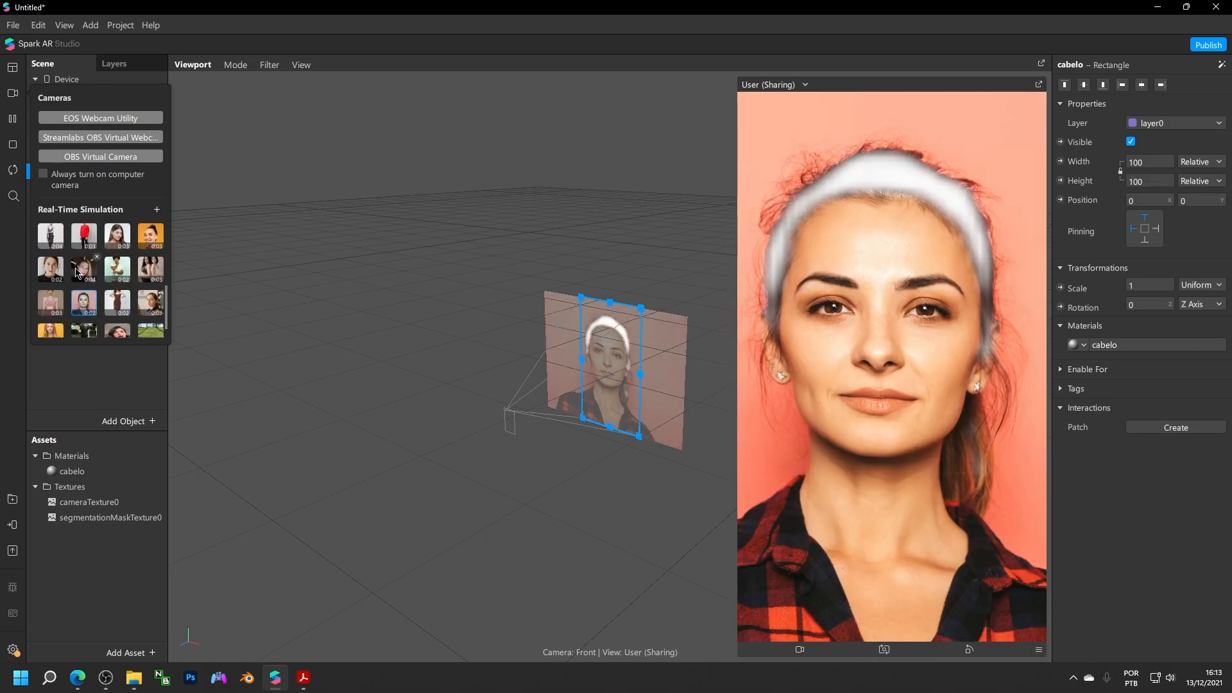
scroll(77, 273, "down", 1)
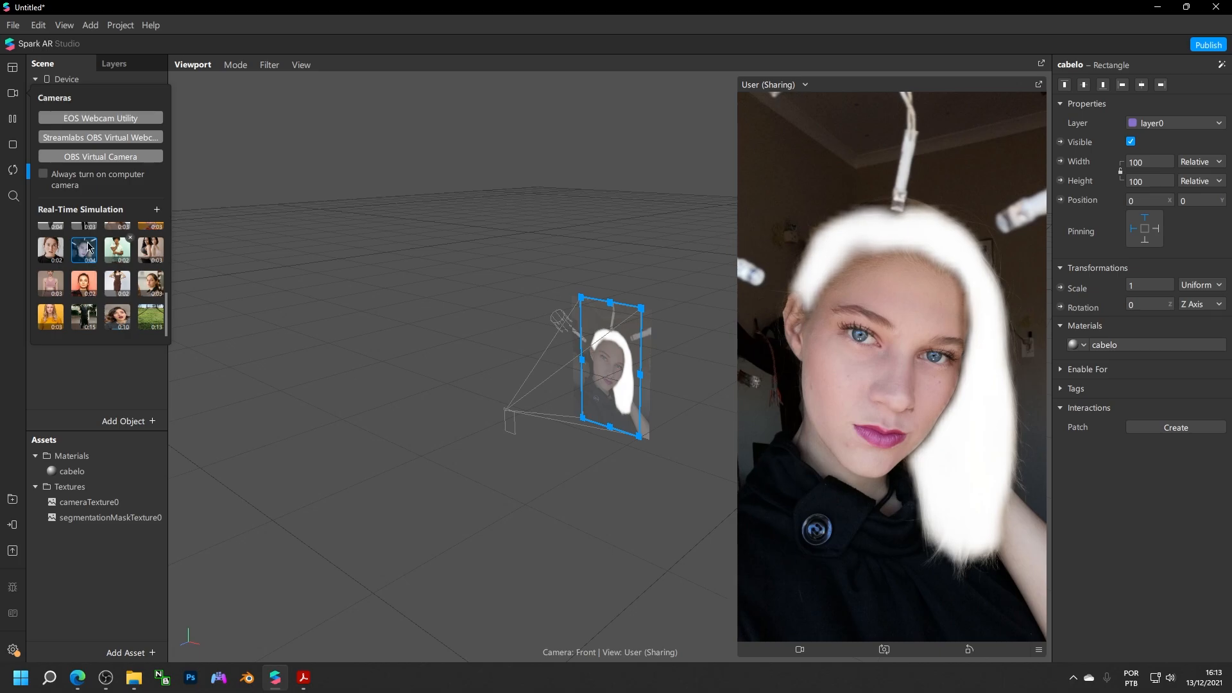
left_click(51, 316)
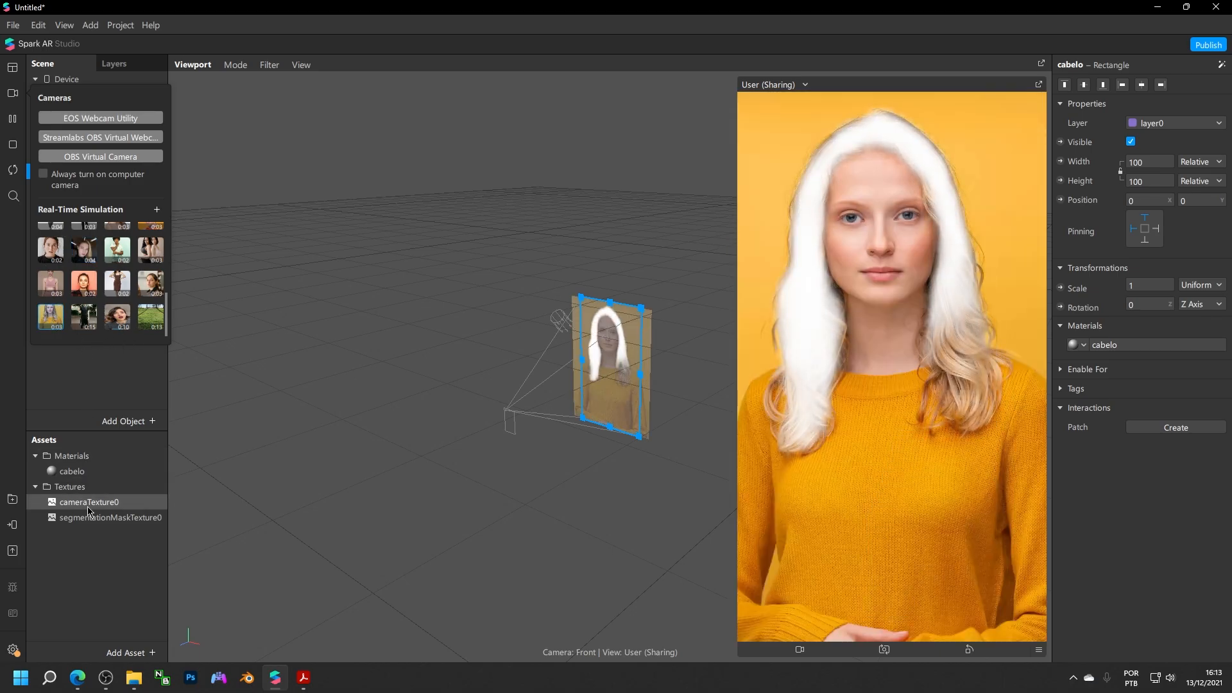
left_click(87, 538)
Create a patch for the cabelo material's diffuse texture and connect cameraTexture0's RGBA output to it in the Patch Editor
left_click(71, 471)
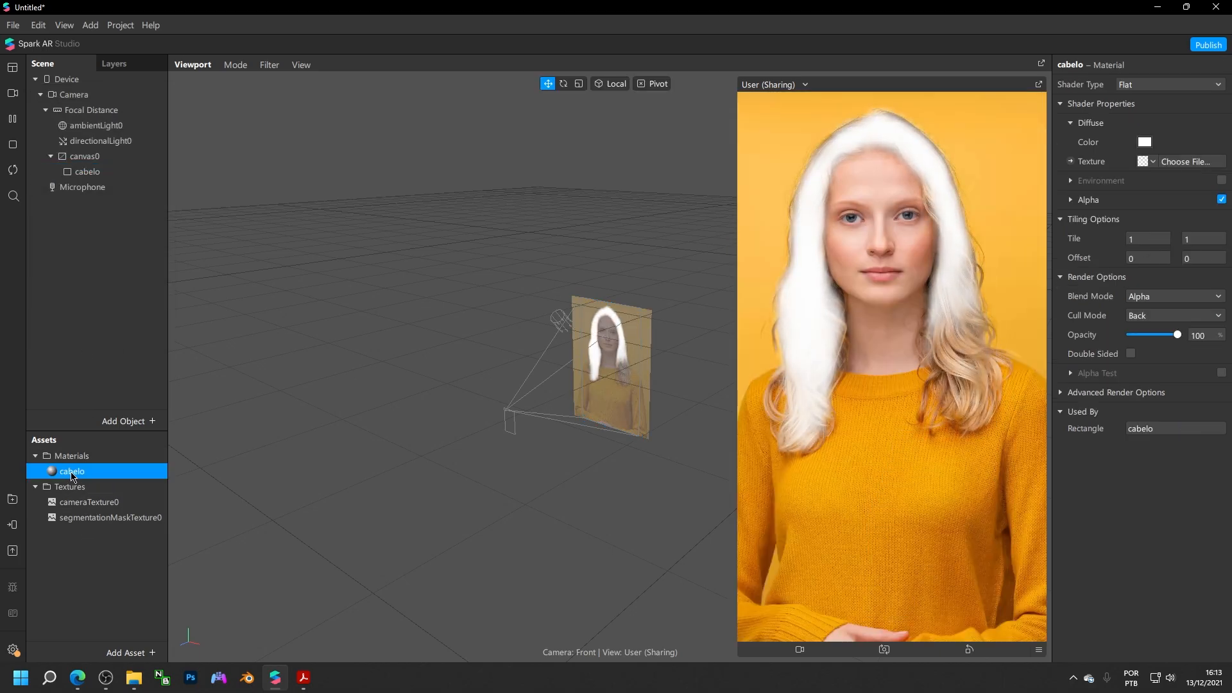
left_click(1071, 163)
left_click_drag(658, 591, 841, 564)
left_click_drag(811, 469, 815, 370)
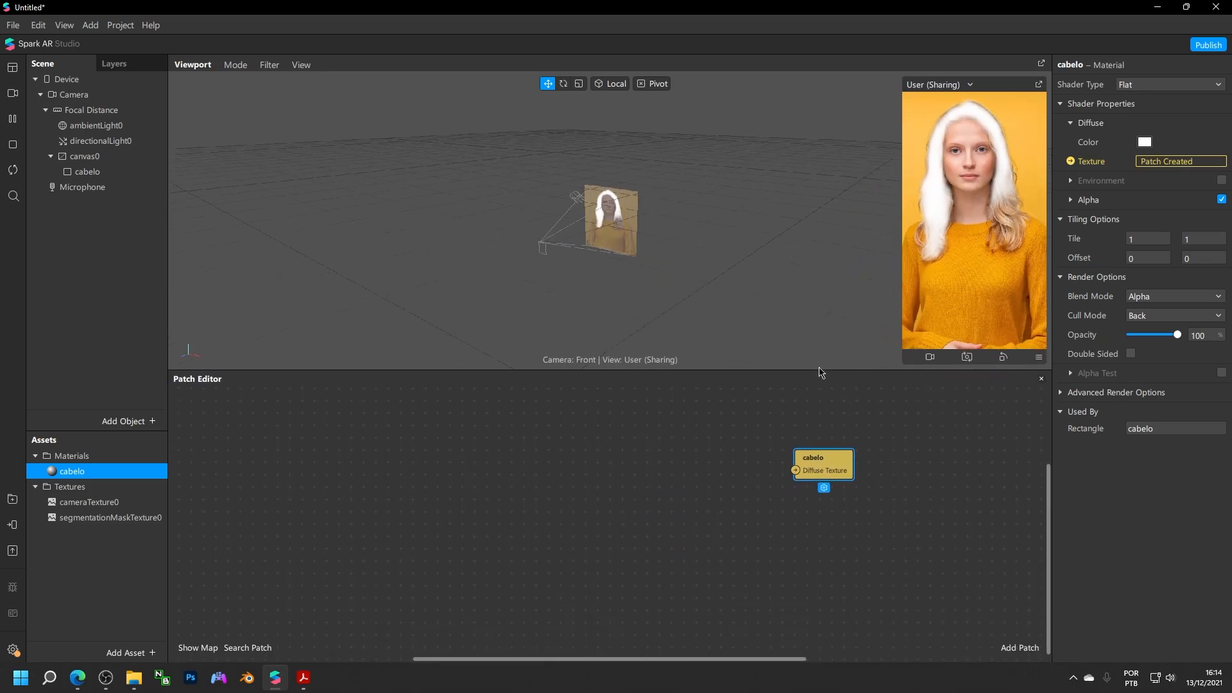
left_click_drag(79, 509, 796, 469)
scroll(697, 210, "up", 5)
right_click_drag(698, 210, 640, 247)
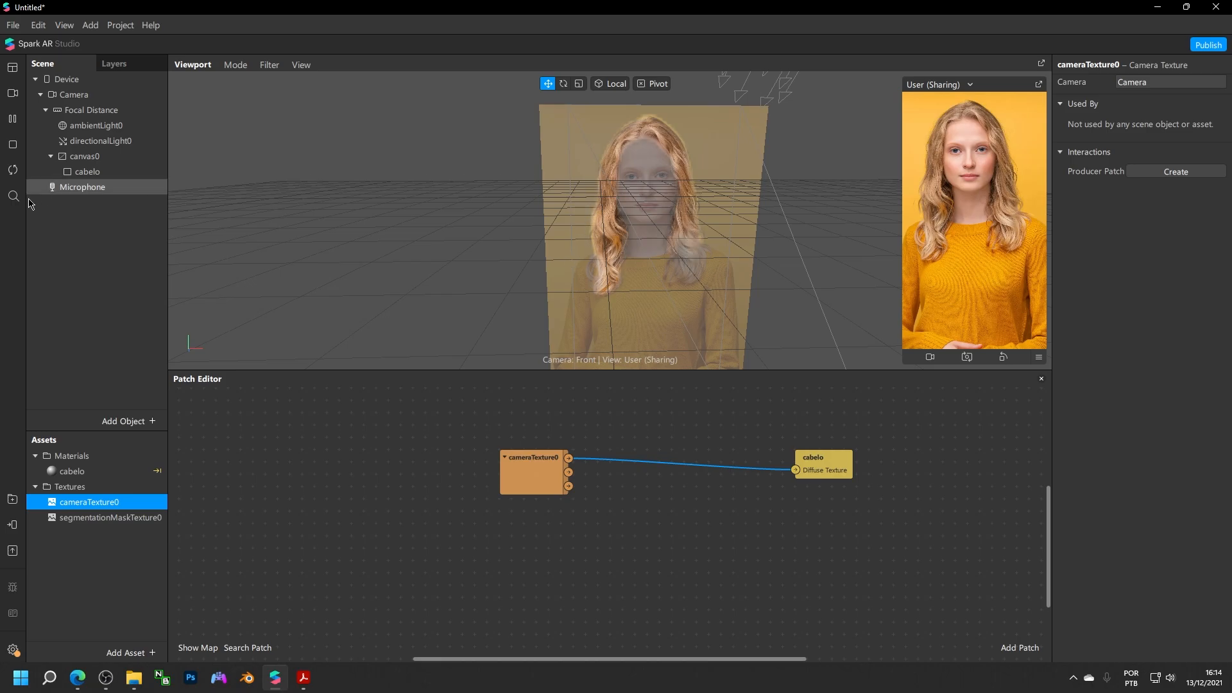
Set the cabelo material's blend mode to Associative Alpha
left_click(72, 471)
left_click(1174, 299)
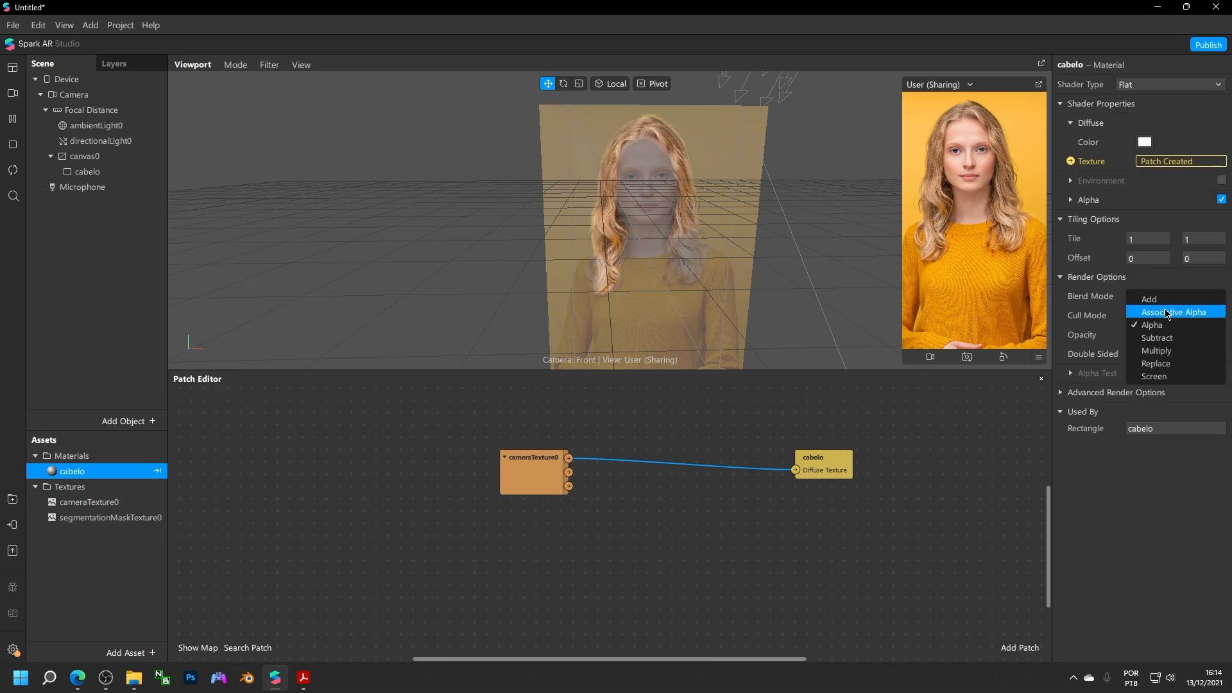
left_click(1167, 314)
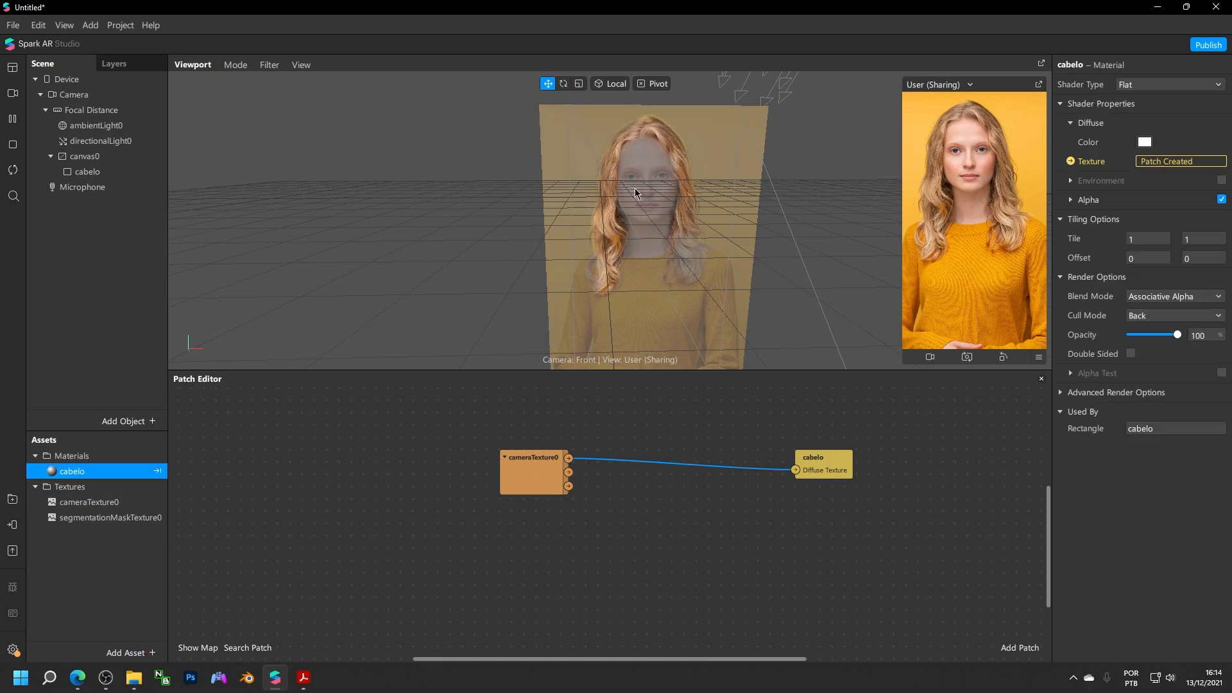
left_click(112, 563)
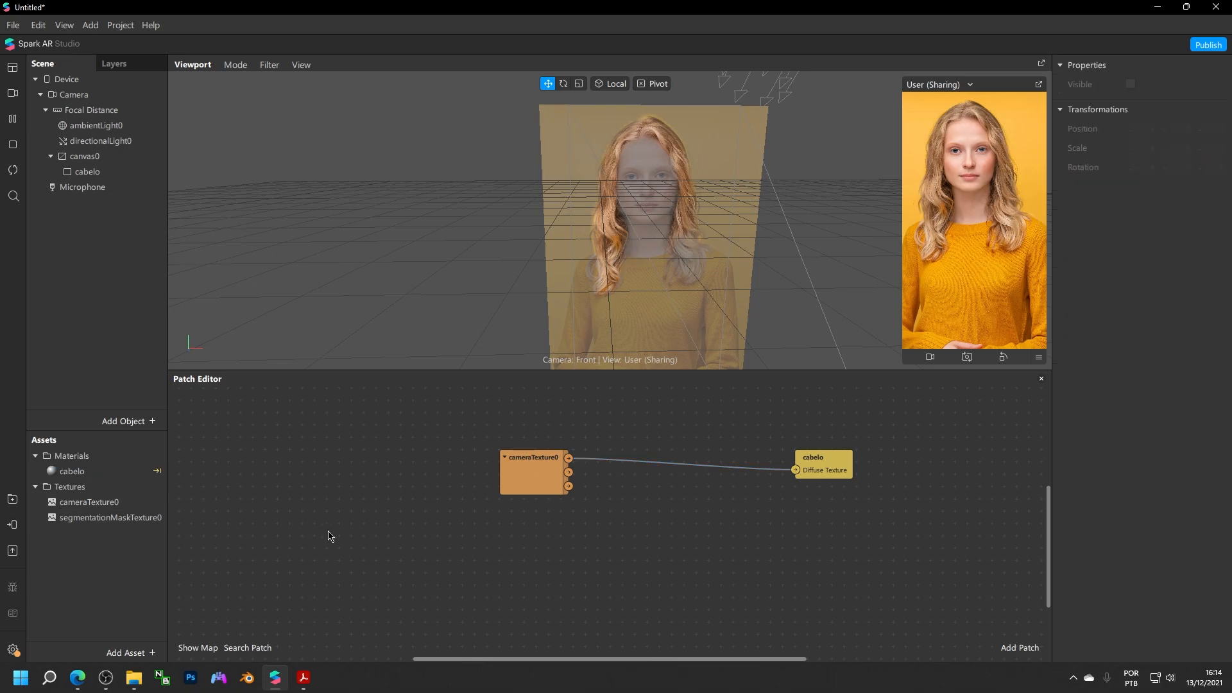
Open the Shaders collection of the AR Library's patch assets and browse its color shaders
left_click(13, 506)
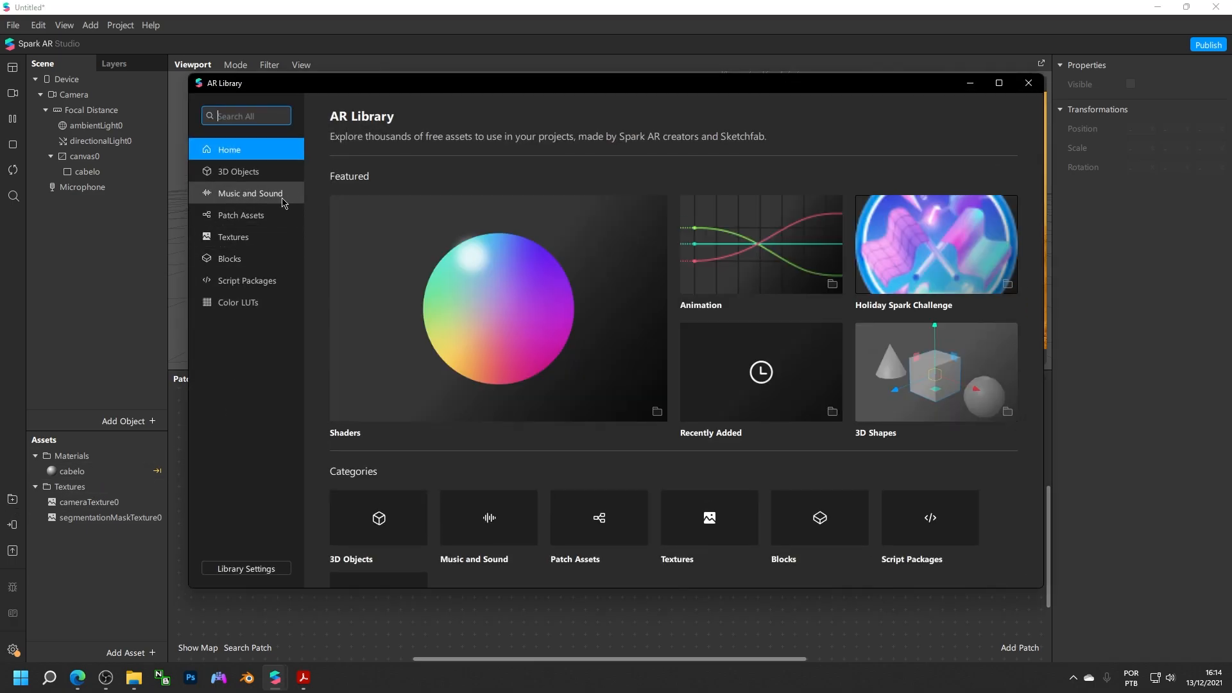
left_click(241, 215)
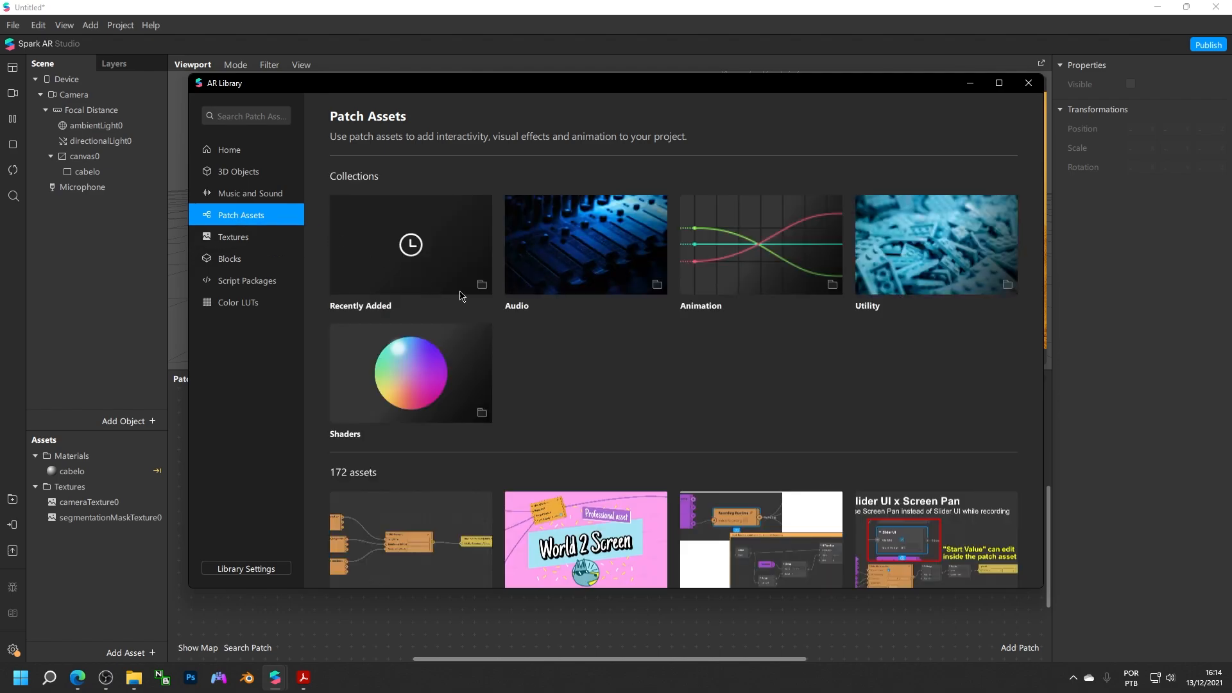
scroll(483, 419, "down", 2)
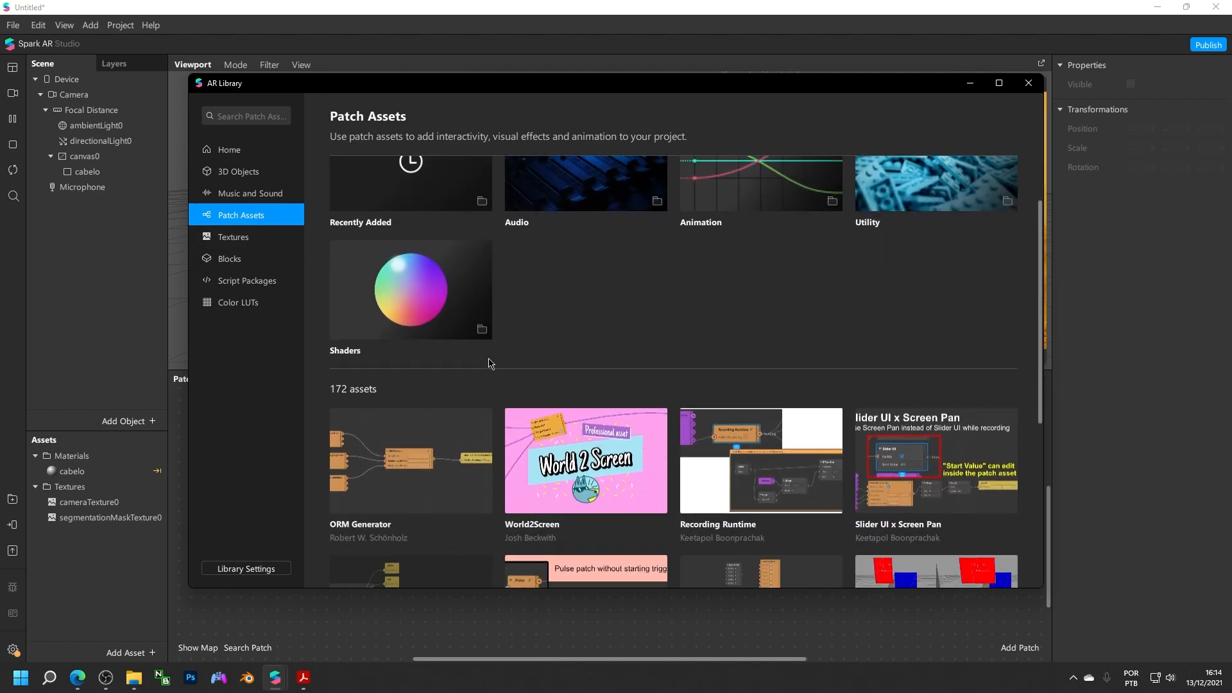
left_click(488, 345)
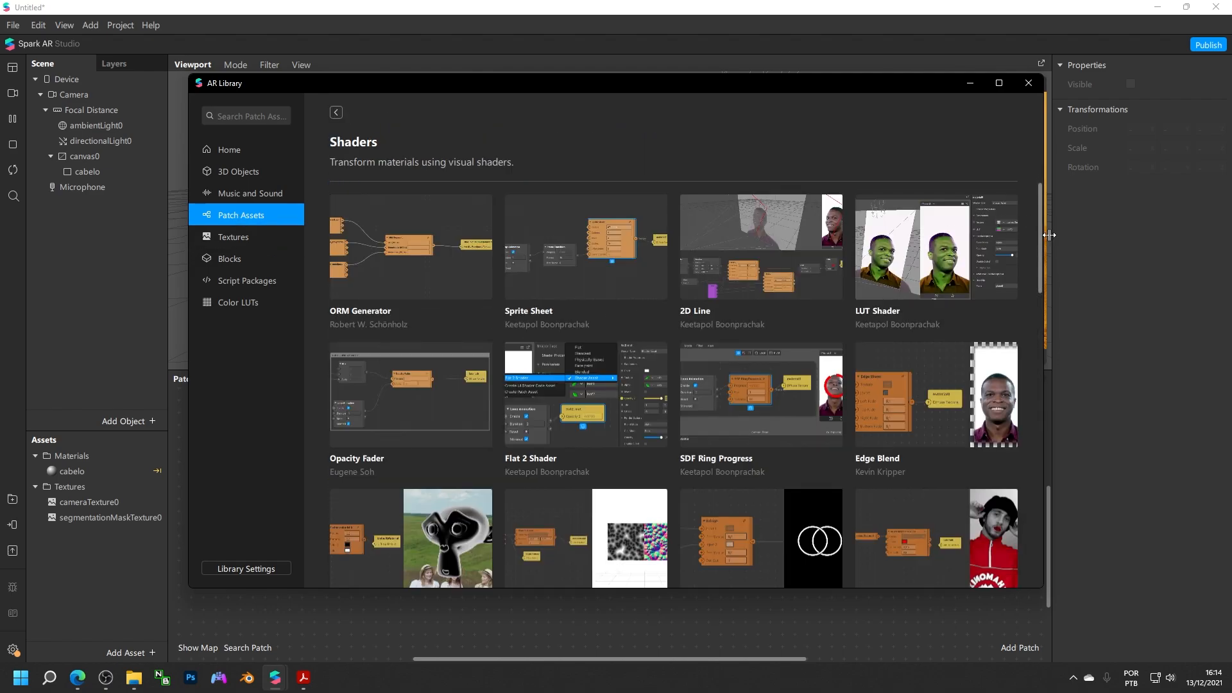
left_click_drag(1039, 237, 1022, 583)
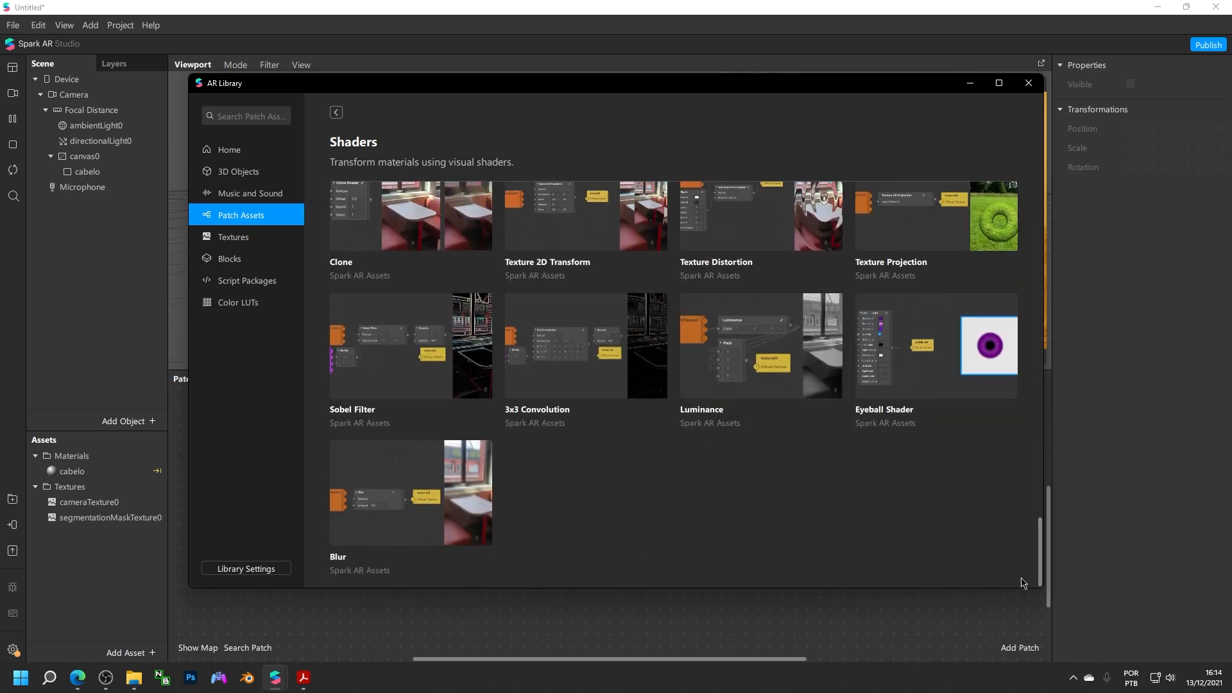
scroll(620, 508, "up", 5)
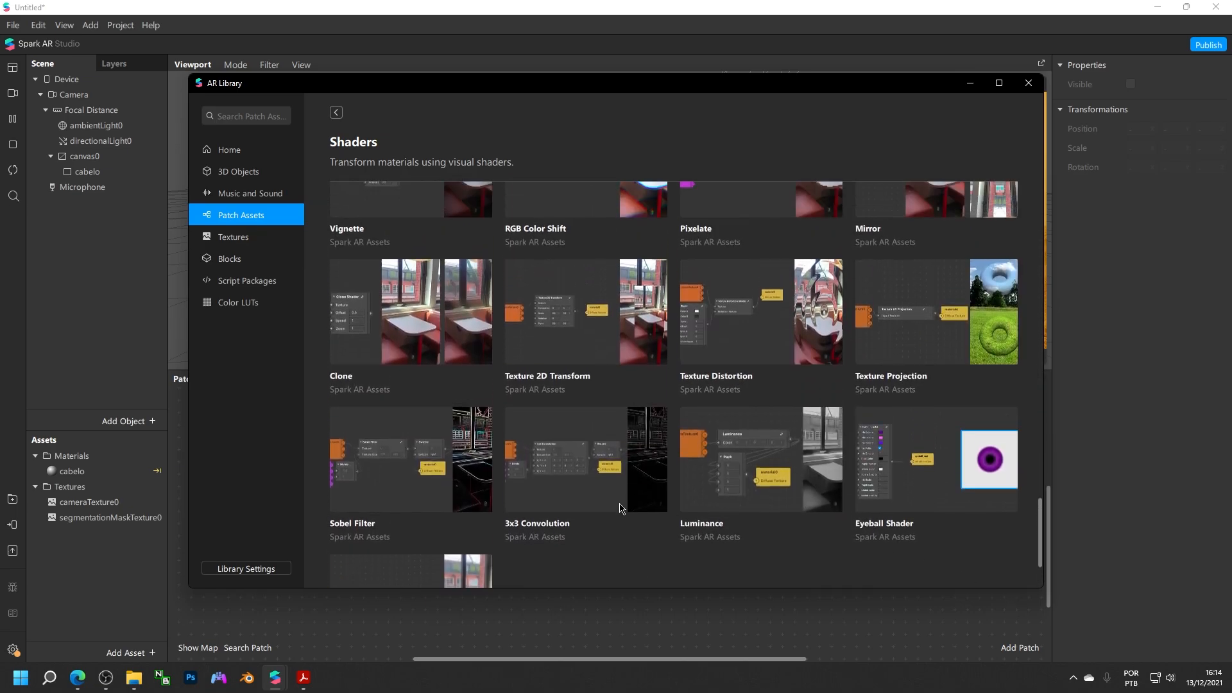
scroll(644, 474, "up", 3)
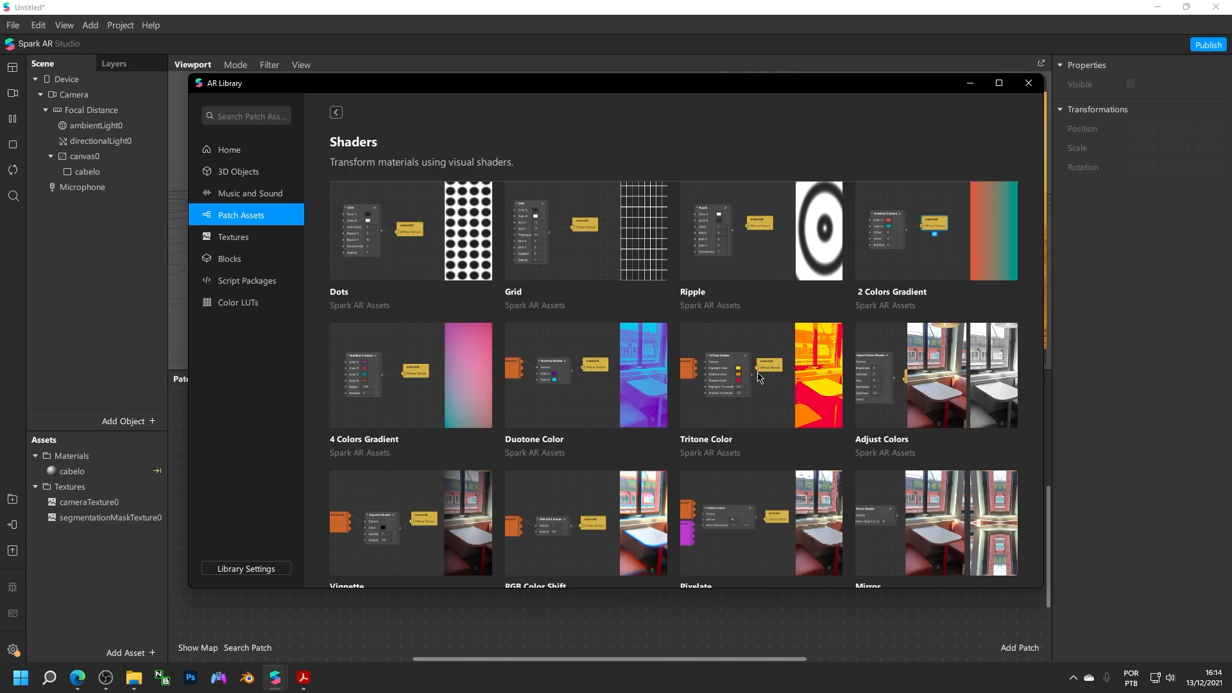
Examine the Tritone Color and Duotone Color asset pages, comparing their color inputs and sample results
left_click(758, 378)
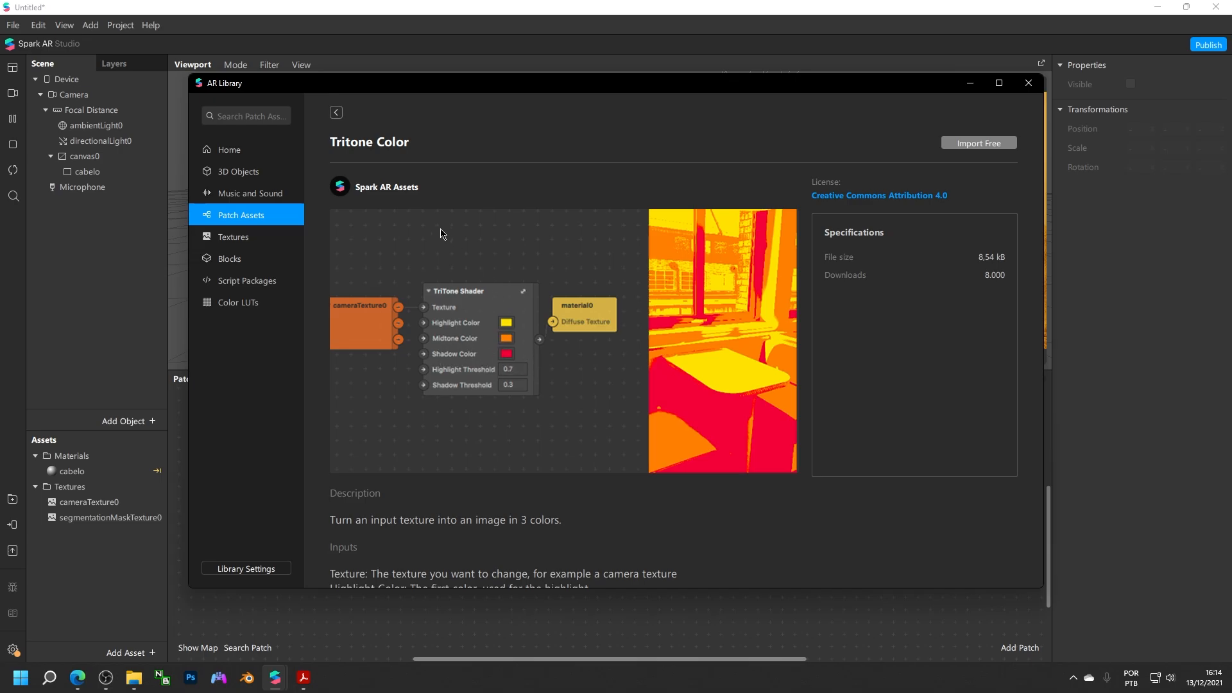
left_click(336, 112)
left_click(603, 374)
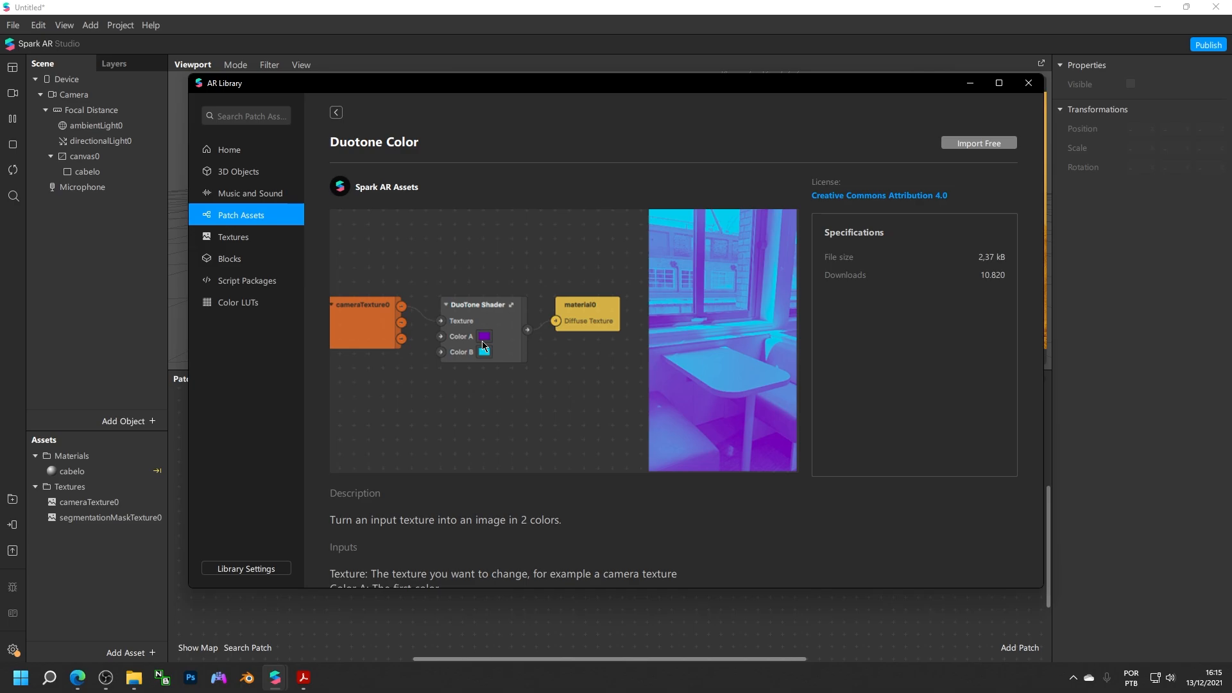
left_click(336, 113)
Import the free Tritone Color patch asset into the project and close the AR Library
left_click_drag(421, 90, 448, 461)
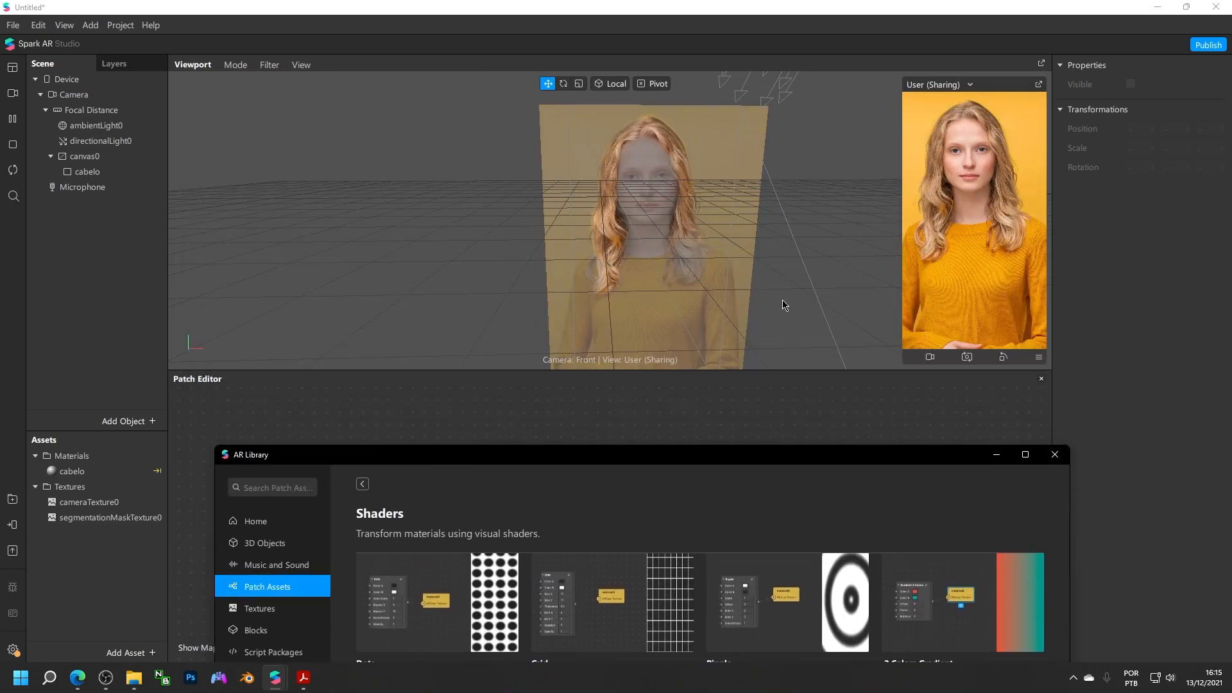
left_click_drag(634, 458, 565, 108)
left_click(733, 387)
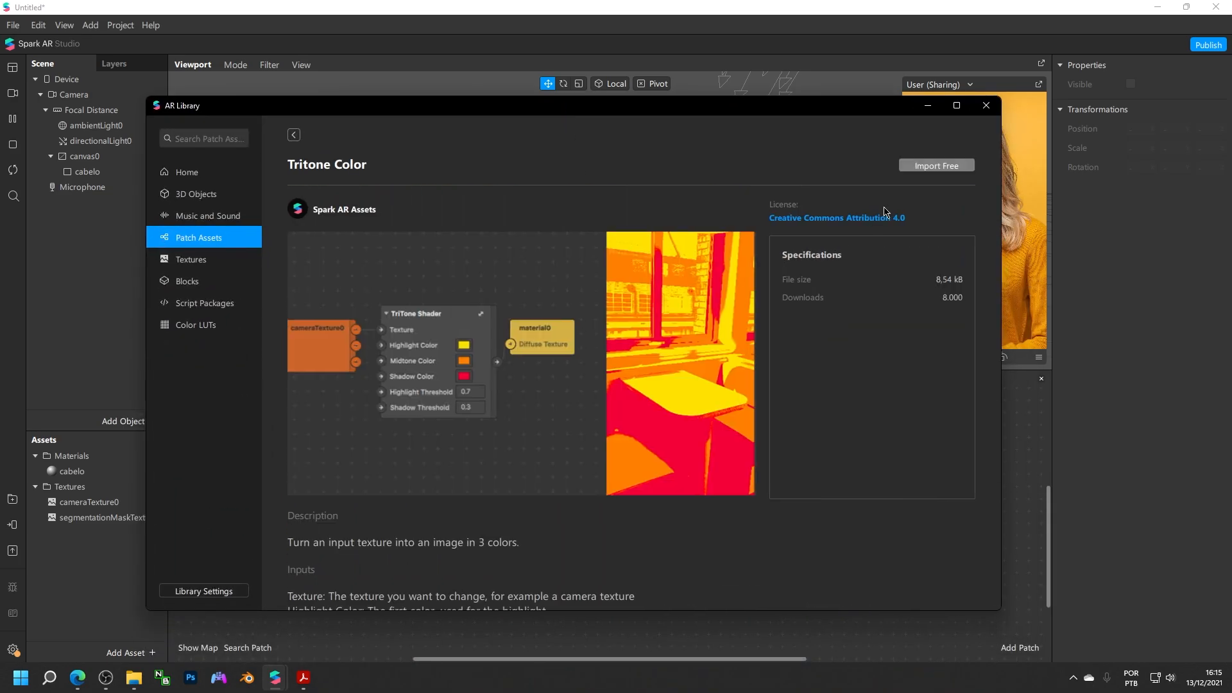
left_click(950, 167)
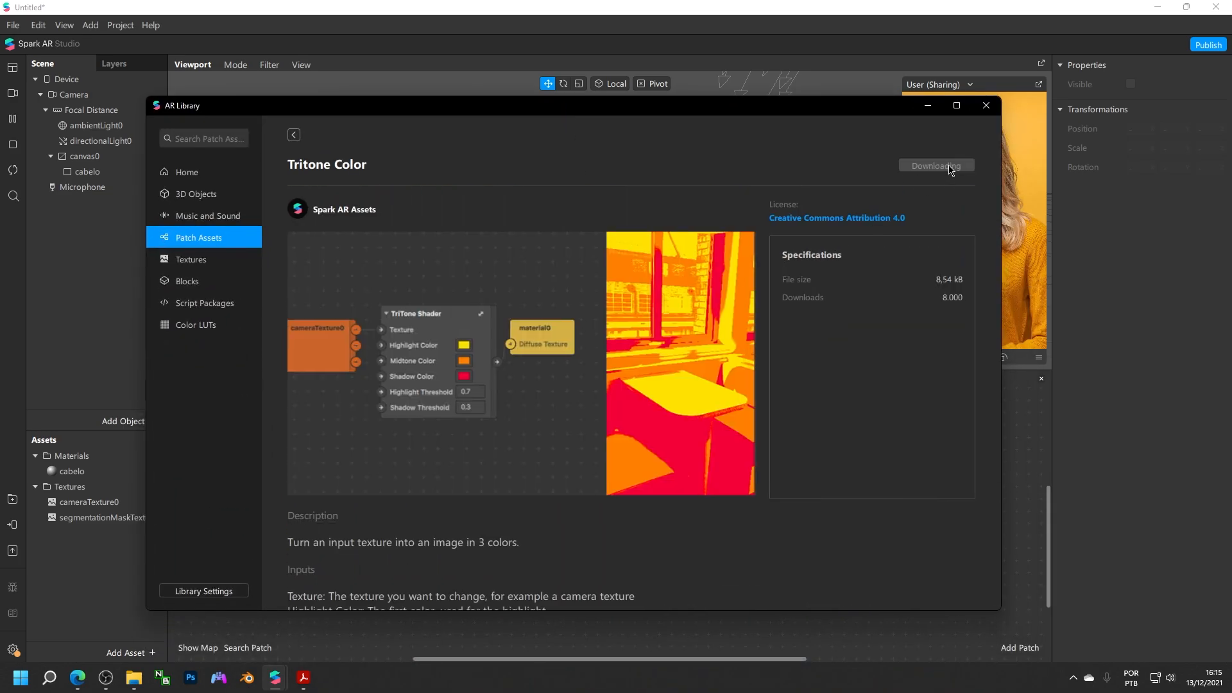
left_click(987, 107)
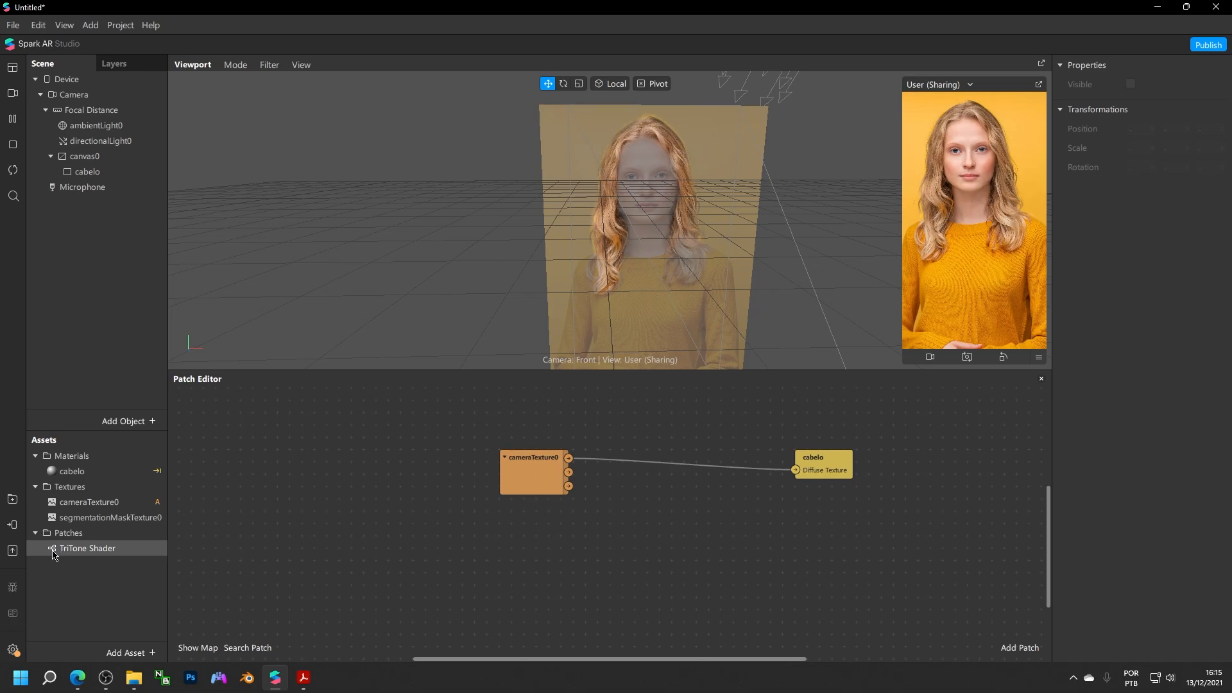
Add the TriTone Shader patch between cameraTexture0 and cabelo, and space the three patches apart
left_click_drag(53, 554, 559, 603)
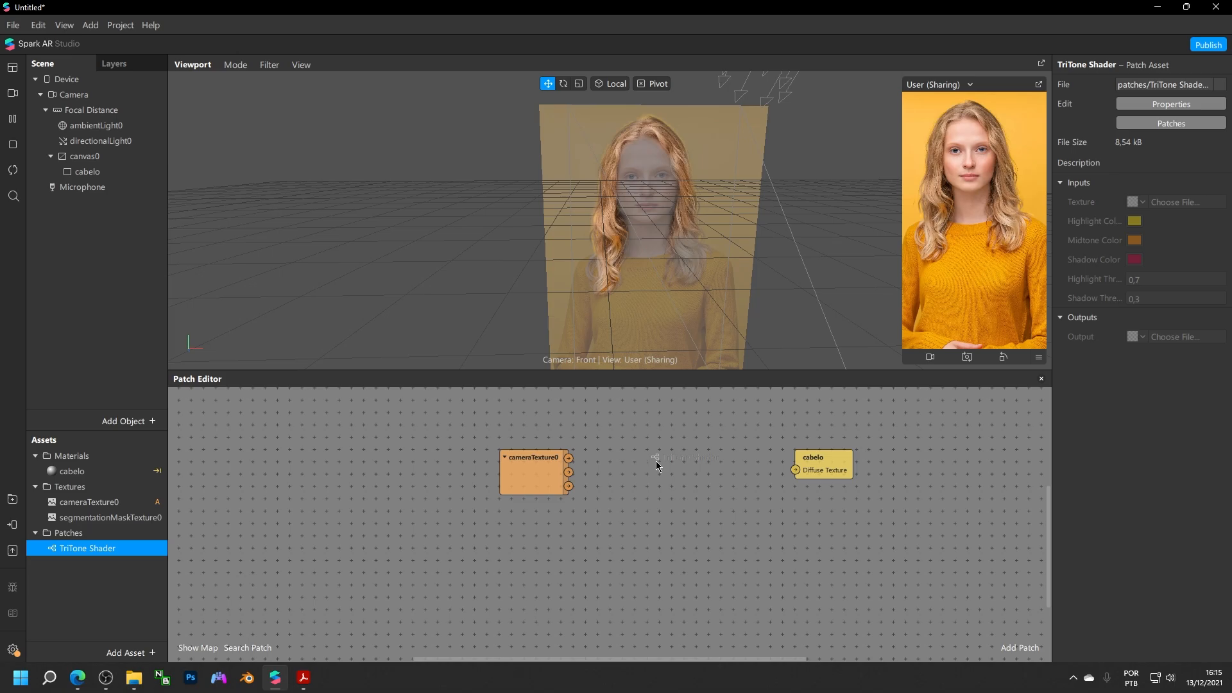
left_click_drag(656, 461, 603, 471)
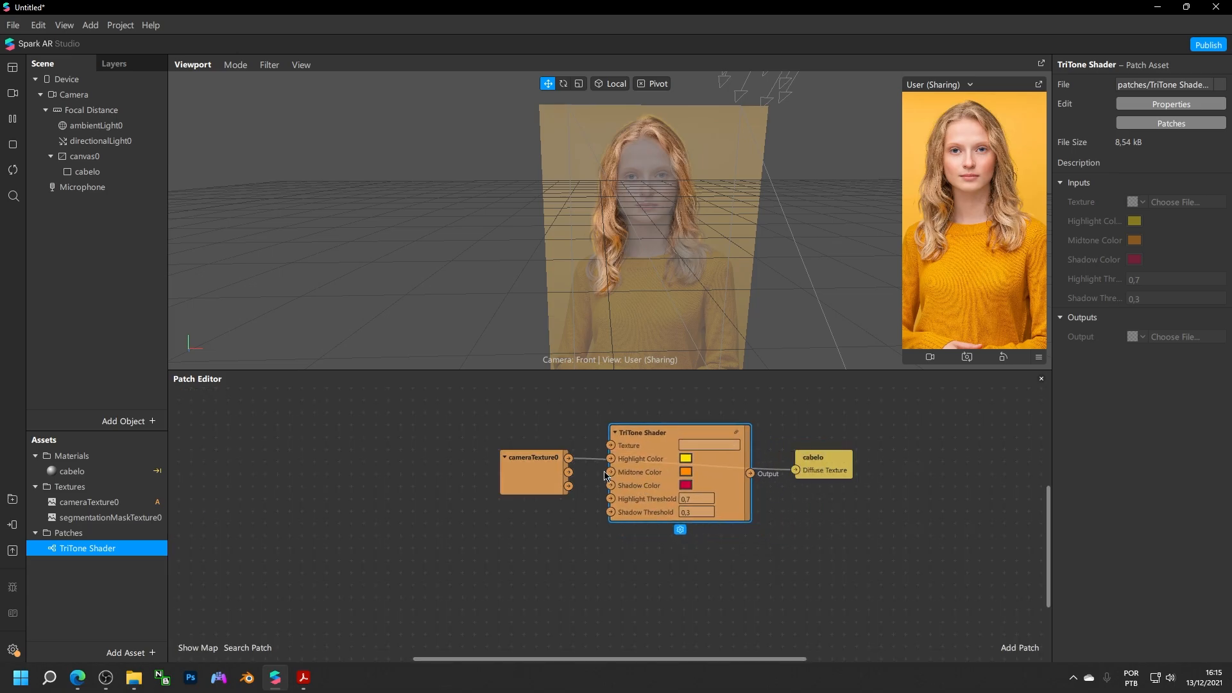
left_click_drag(524, 457, 487, 444)
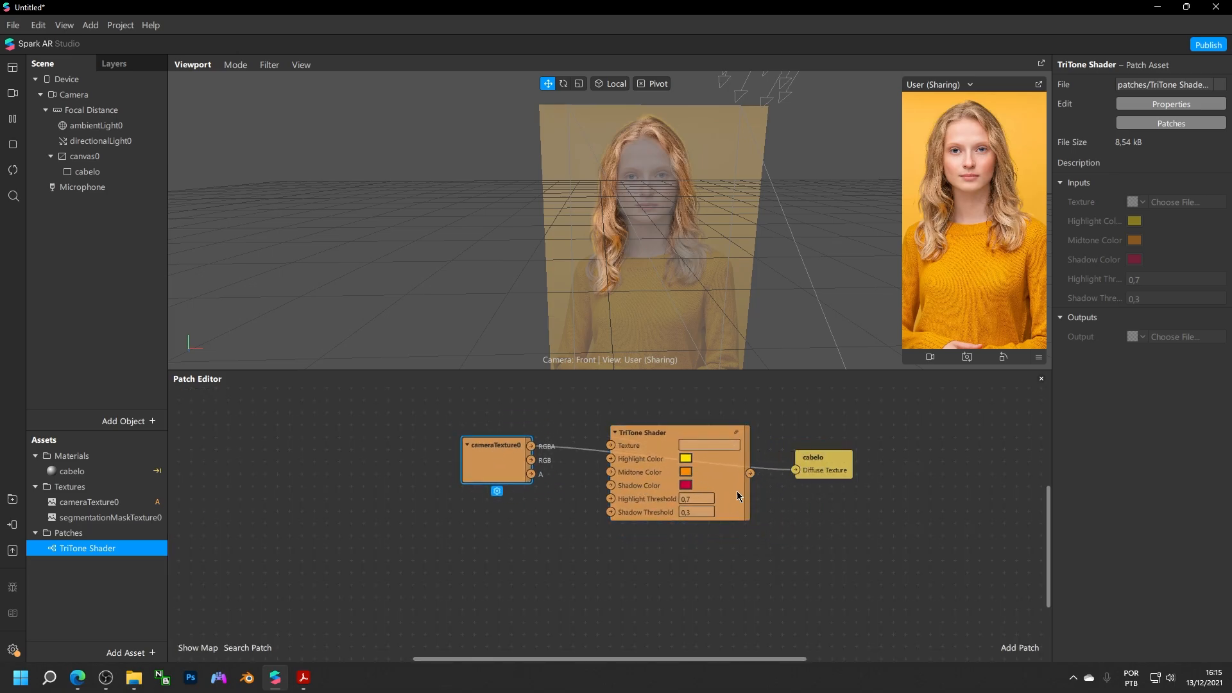
left_click_drag(728, 486, 712, 481)
left_click_drag(829, 462, 843, 457)
left_click(767, 504)
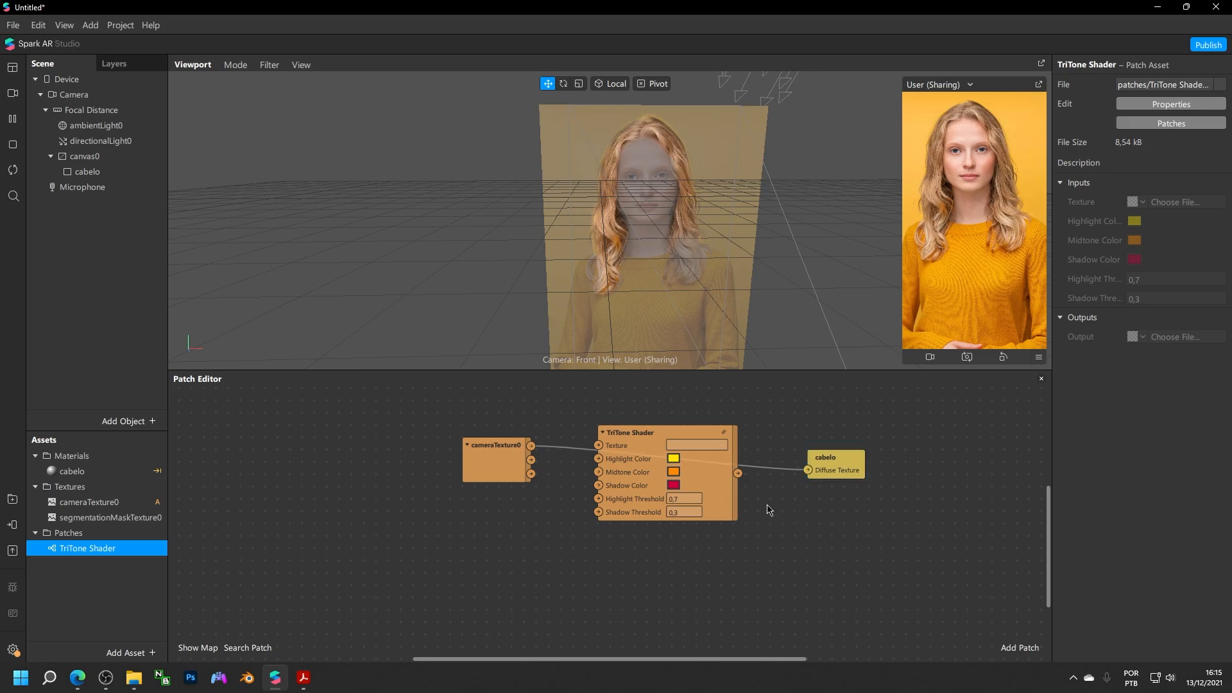
Connect cameraTexture0's RGBA output to the TriTone Shader's Texture input and the shader's output to cabelo's Diffuse Texture
left_click_drag(532, 449, 600, 447)
left_click_drag(736, 475, 809, 469)
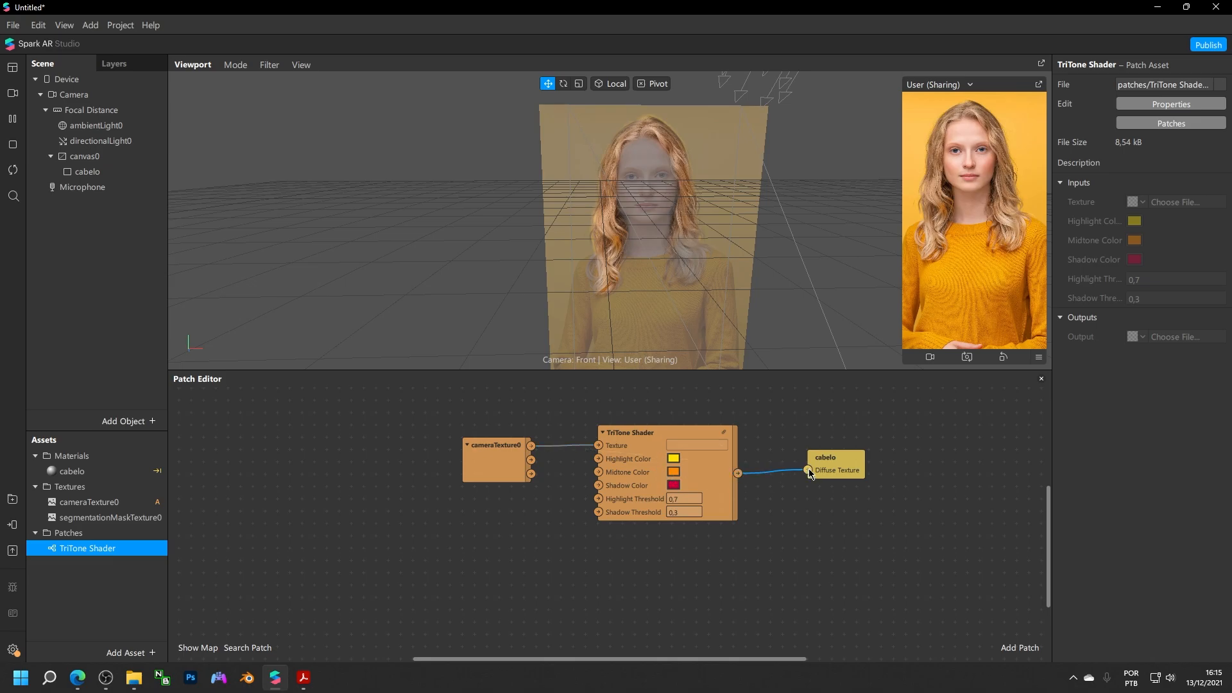
left_click(846, 475)
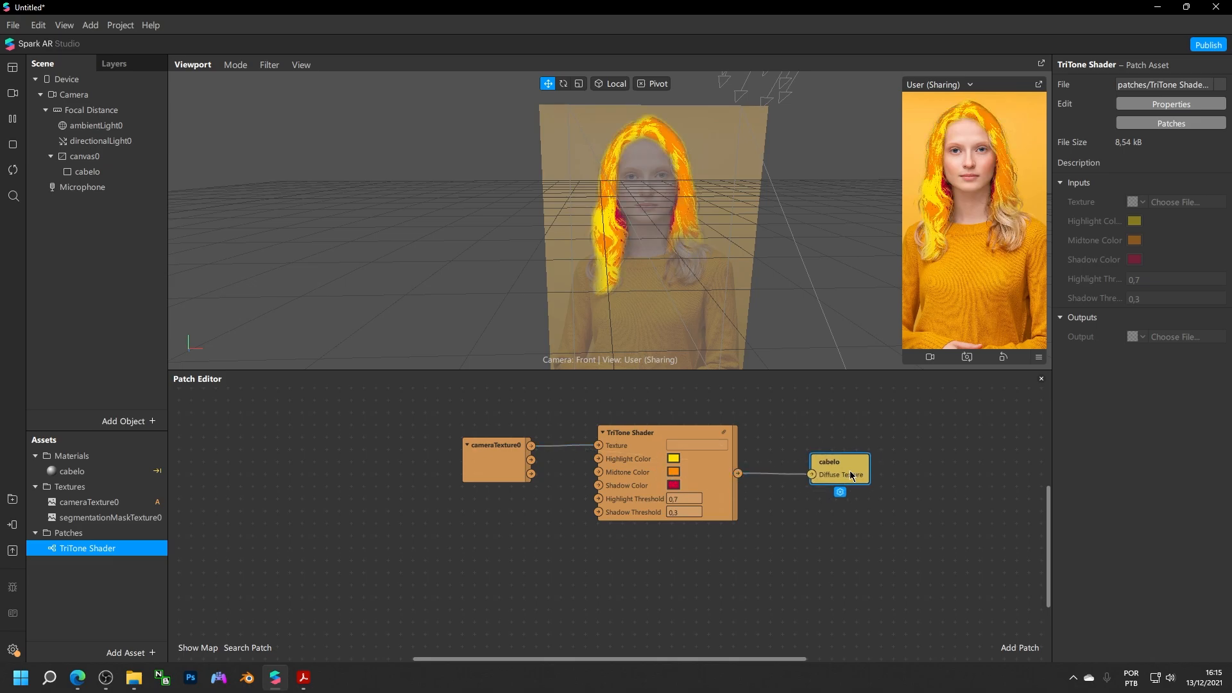
Undock and enlarge the simulator preview, keeping the patch graph clear of it
left_click(1040, 85)
left_click_drag(941, 118, 781, 151)
left_click_drag(940, 76, 895, 83)
left_click(642, 394)
middle_click_drag(648, 398, 485, 424)
Set the TriTone Shader's Highlight Color to light blue from the basic colors
left_click(509, 483)
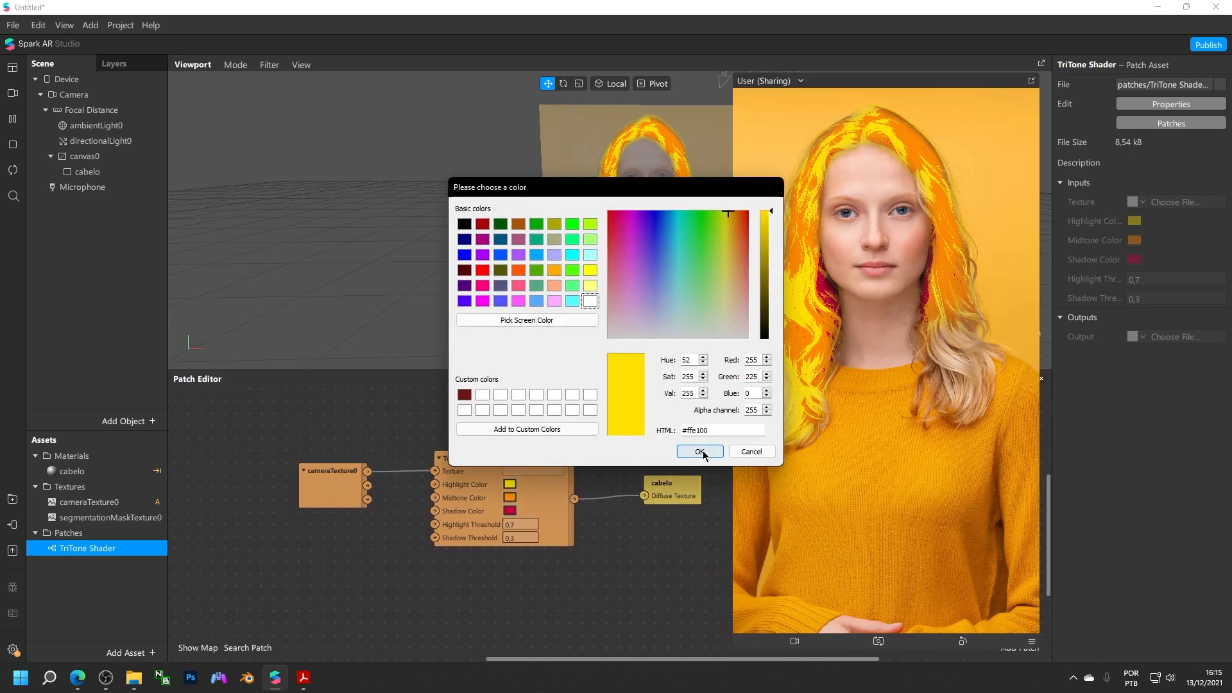
left_click(536, 300)
left_click(699, 451)
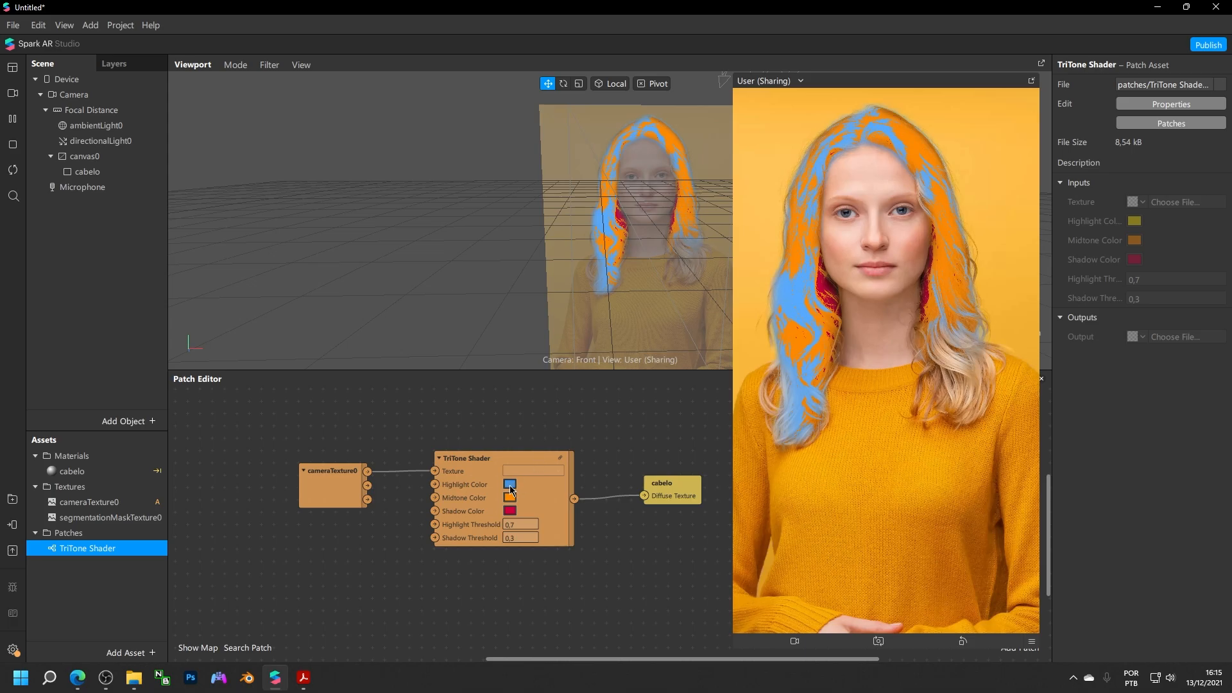
Set the TriTone Shader's Highlight Color to very pale cyan, #d5fffd
left_click(509, 483)
left_click(571, 301)
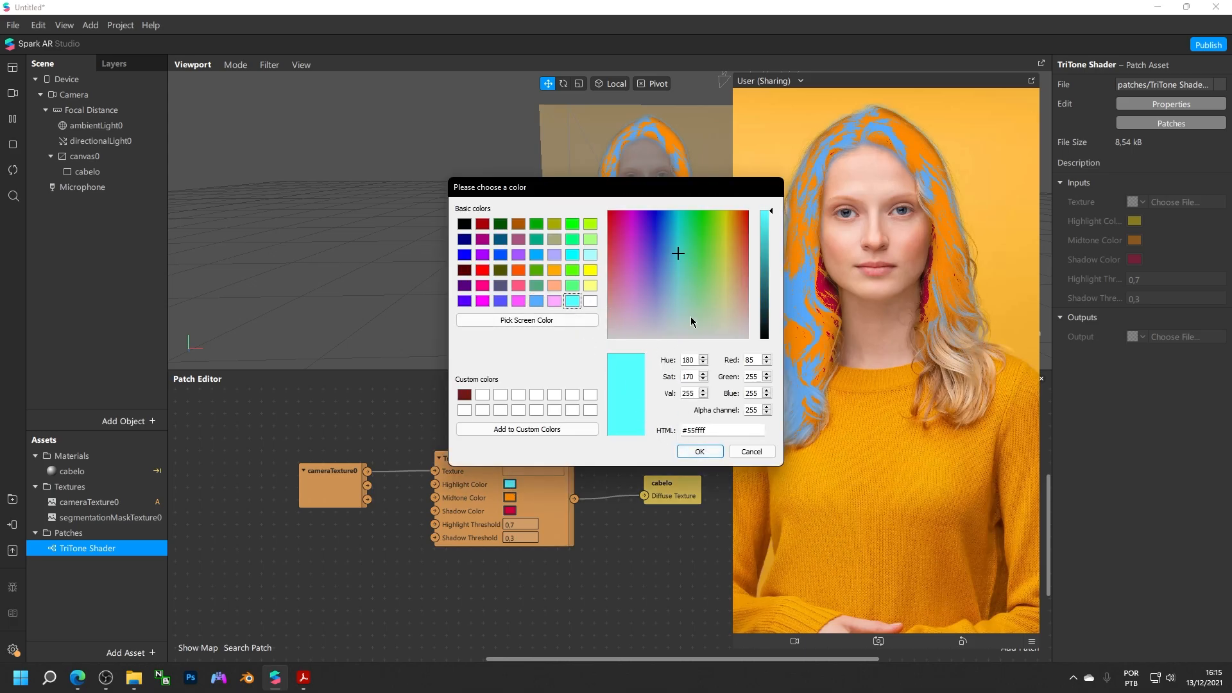
left_click_drag(675, 257, 679, 321)
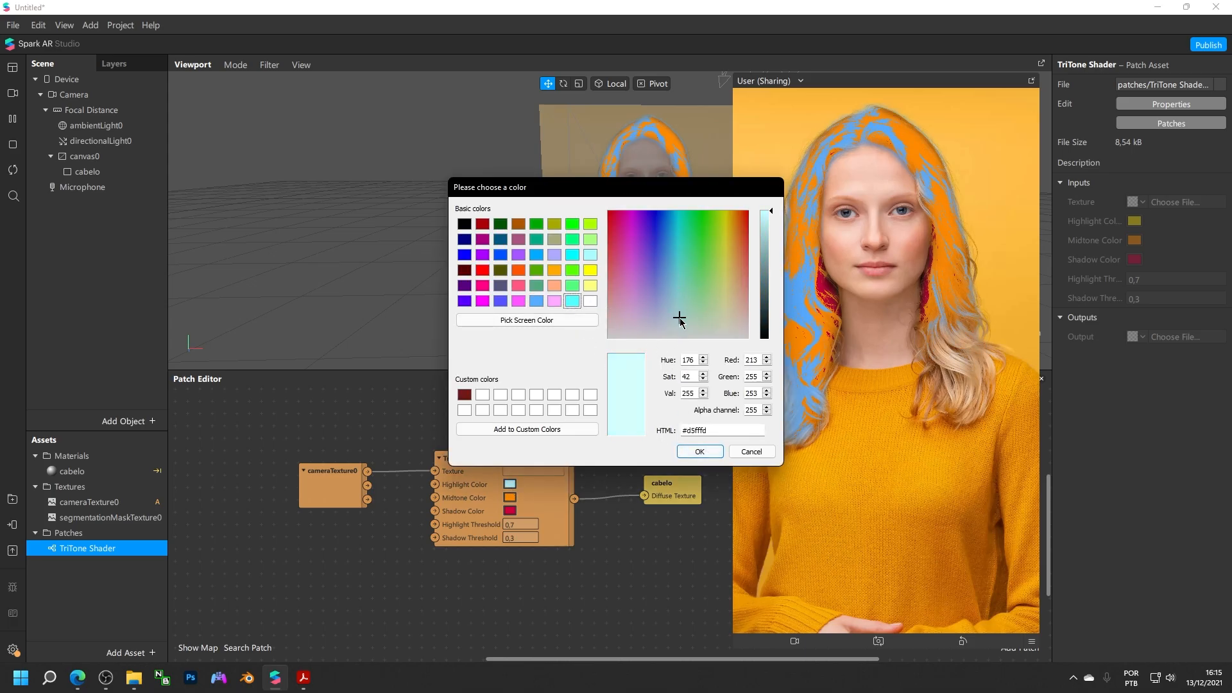
left_click(698, 451)
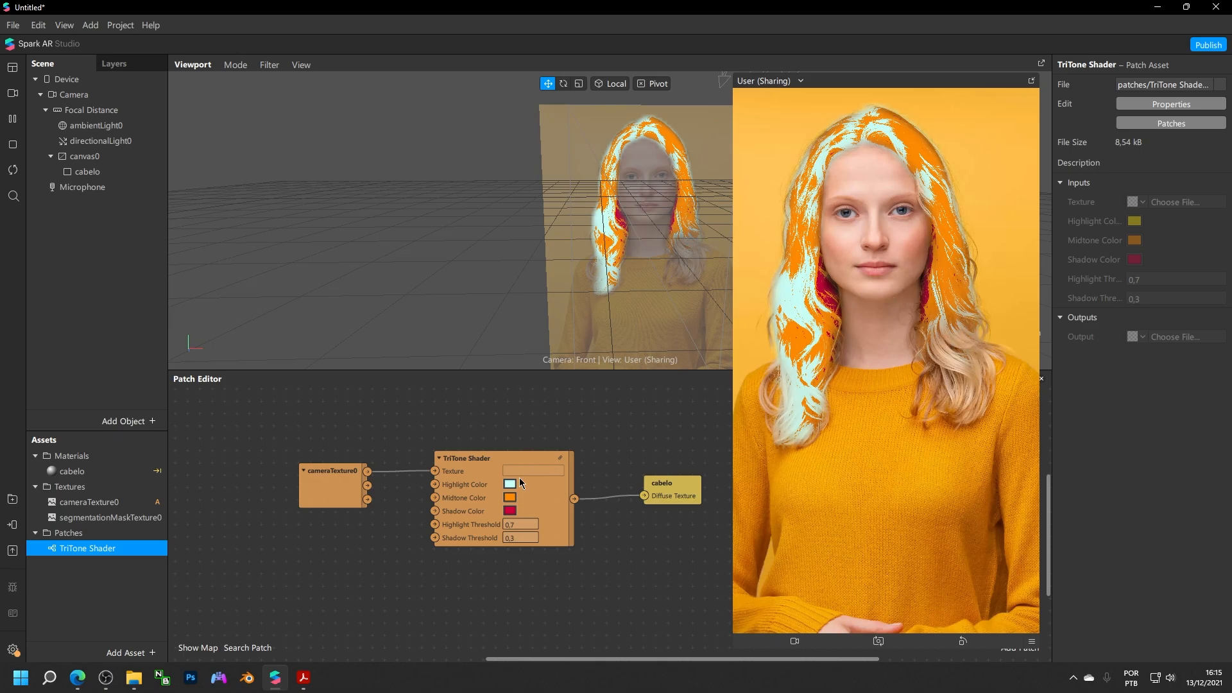
Set the TriTone Shader's Midtone Color to light blue #55aaff and its Shadow Color to dark navy blue
left_click(510, 497)
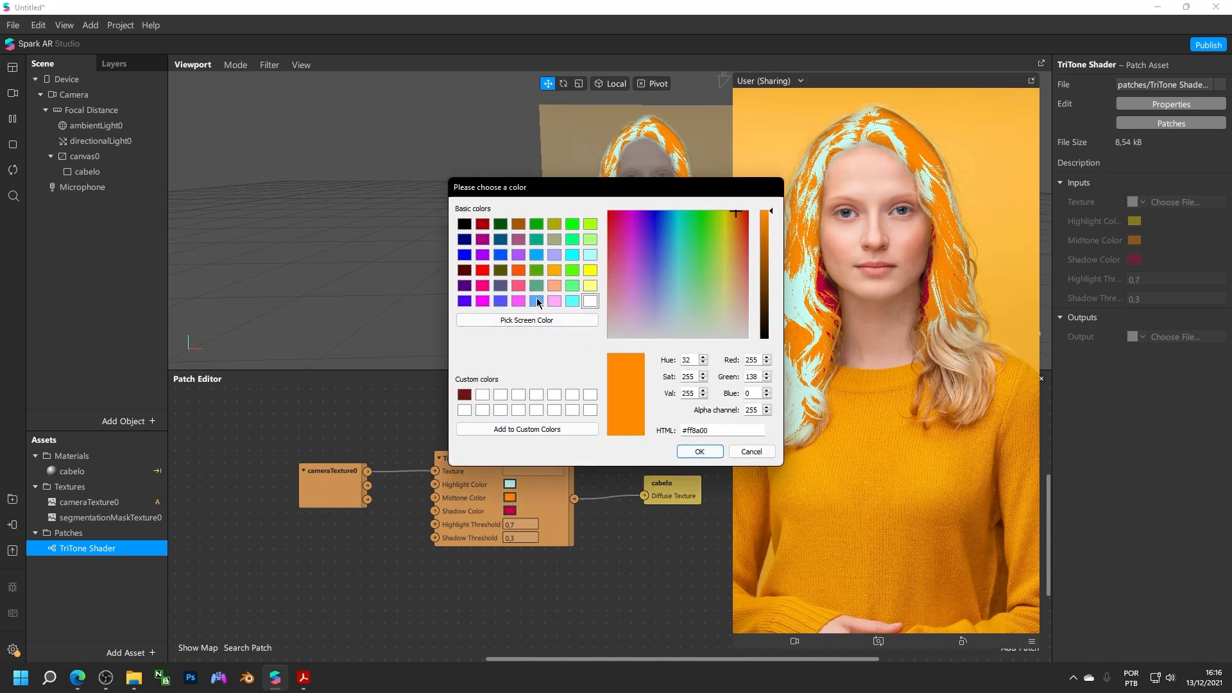
left_click(537, 301)
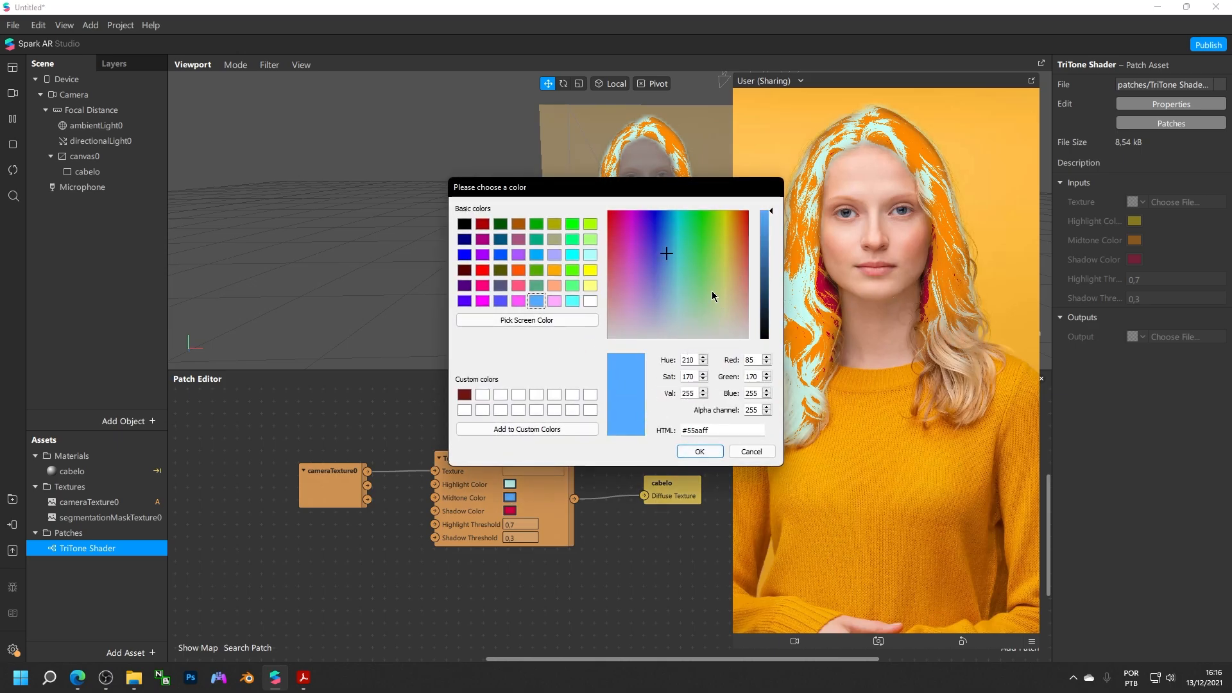
left_click(699, 451)
left_click(510, 510)
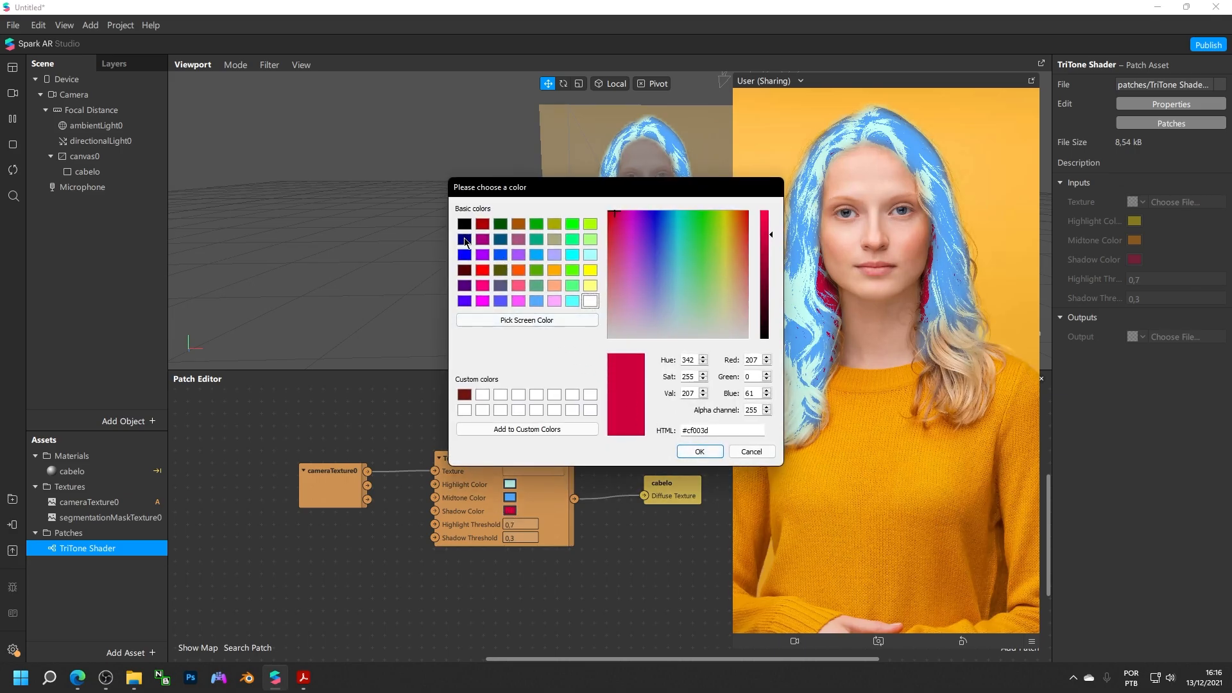
left_click(464, 240)
left_click(699, 451)
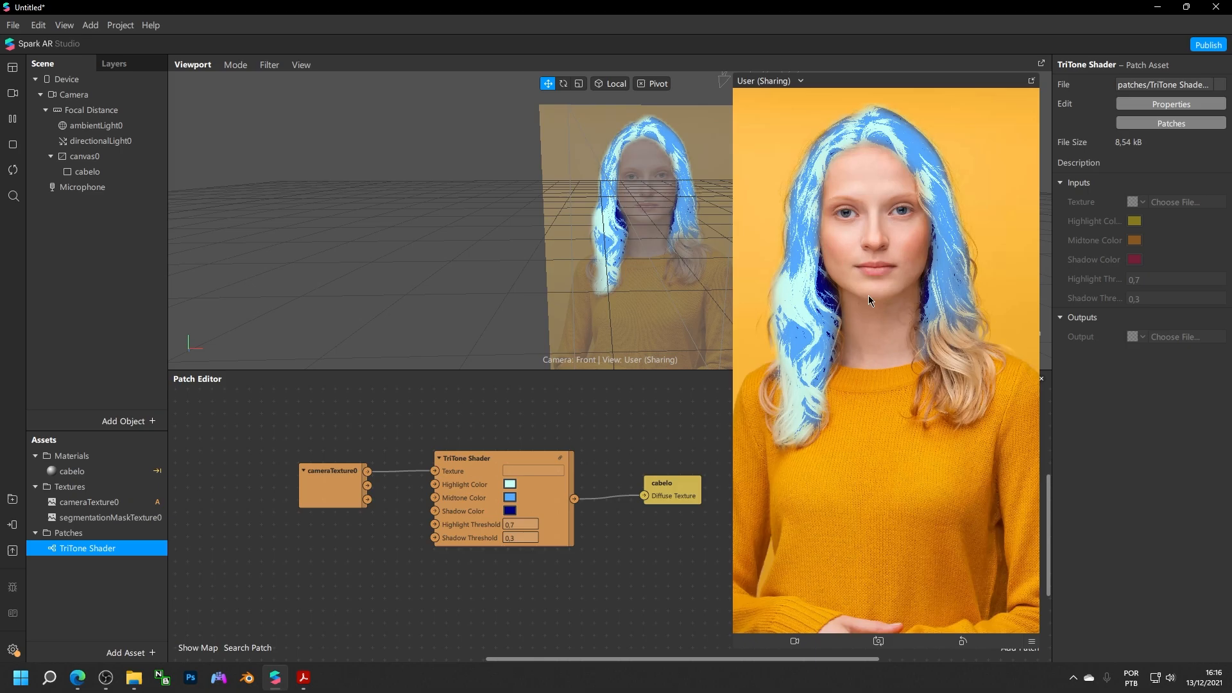
Try Highlight Threshold values of 0,01, 0, 0,1 and 1 on the TriTone Shader
left_click(524, 523)
type("0,01")
key("Return")
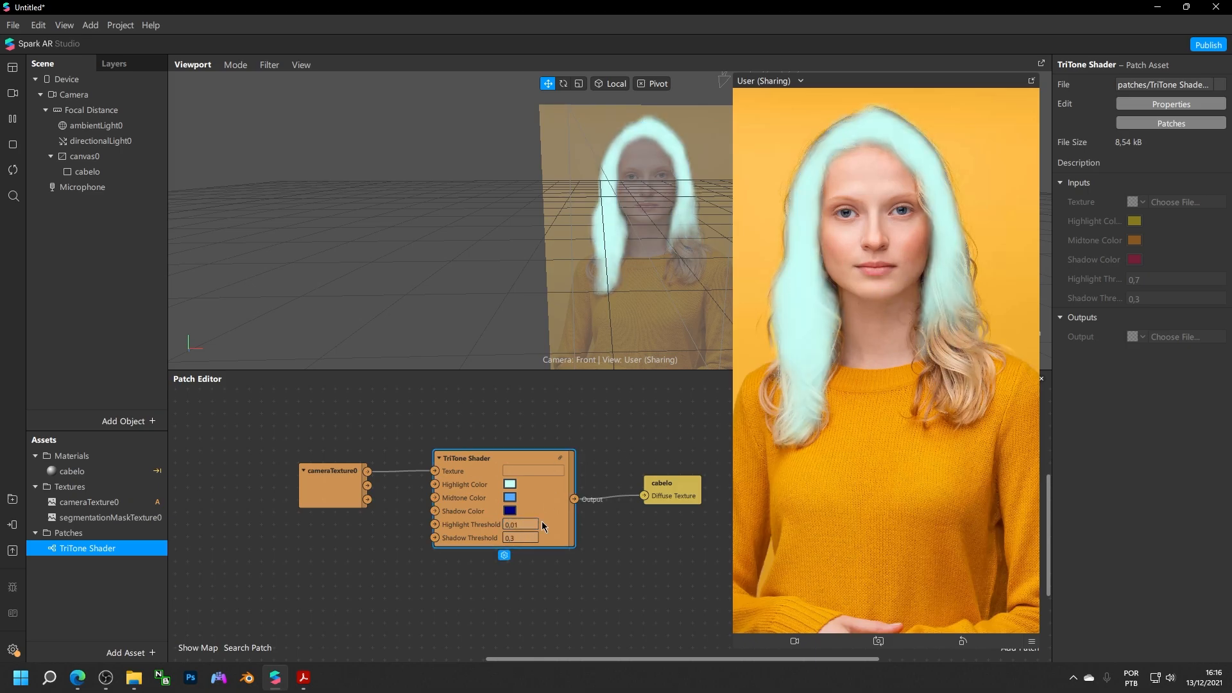
left_click_drag(529, 525, 472, 533)
type("0")
key("Return")
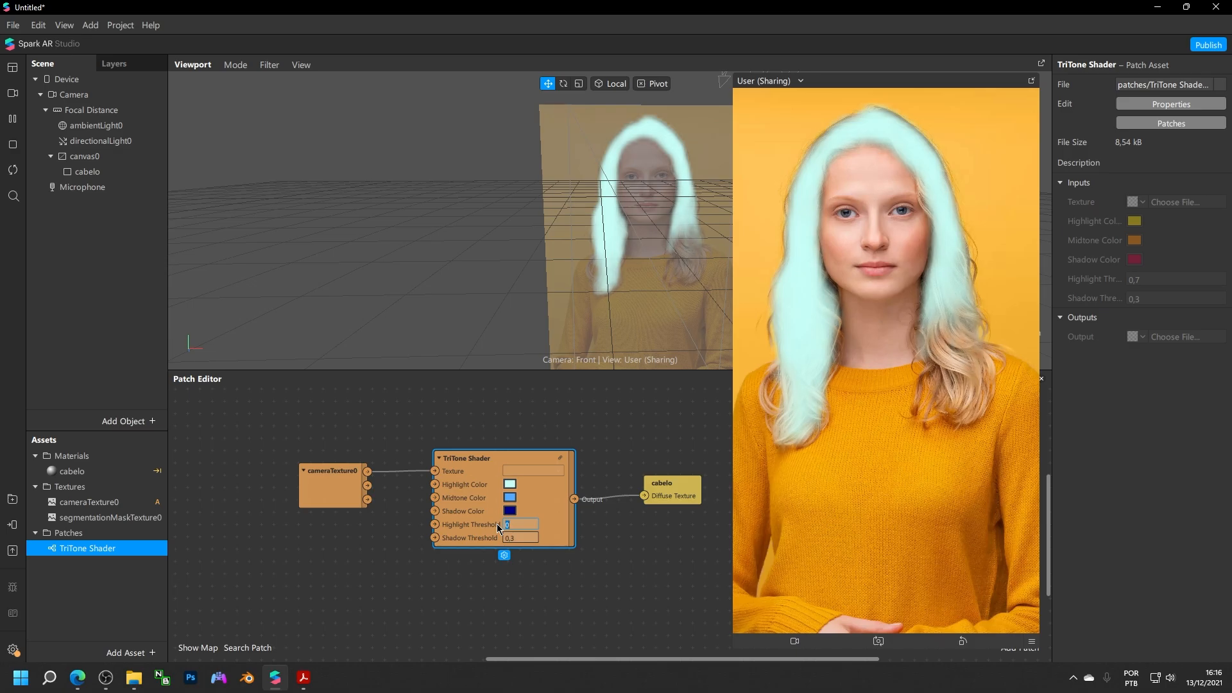
type("0,1")
left_click(517, 528)
key("BackSpace")
key("BackSpace")
key("BackSpace")
type("1")
Try a Shadow Threshold of 0 on the TriTone Shader
left_click(518, 538)
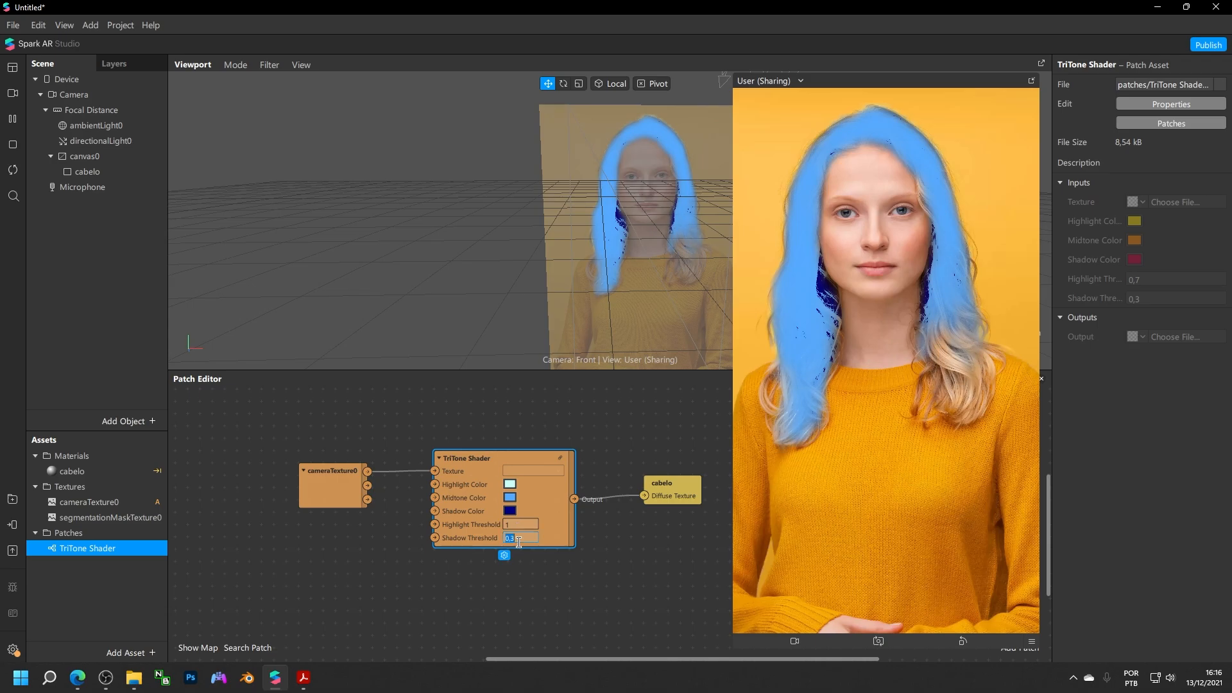
key("BackSpace")
double_click(518, 542)
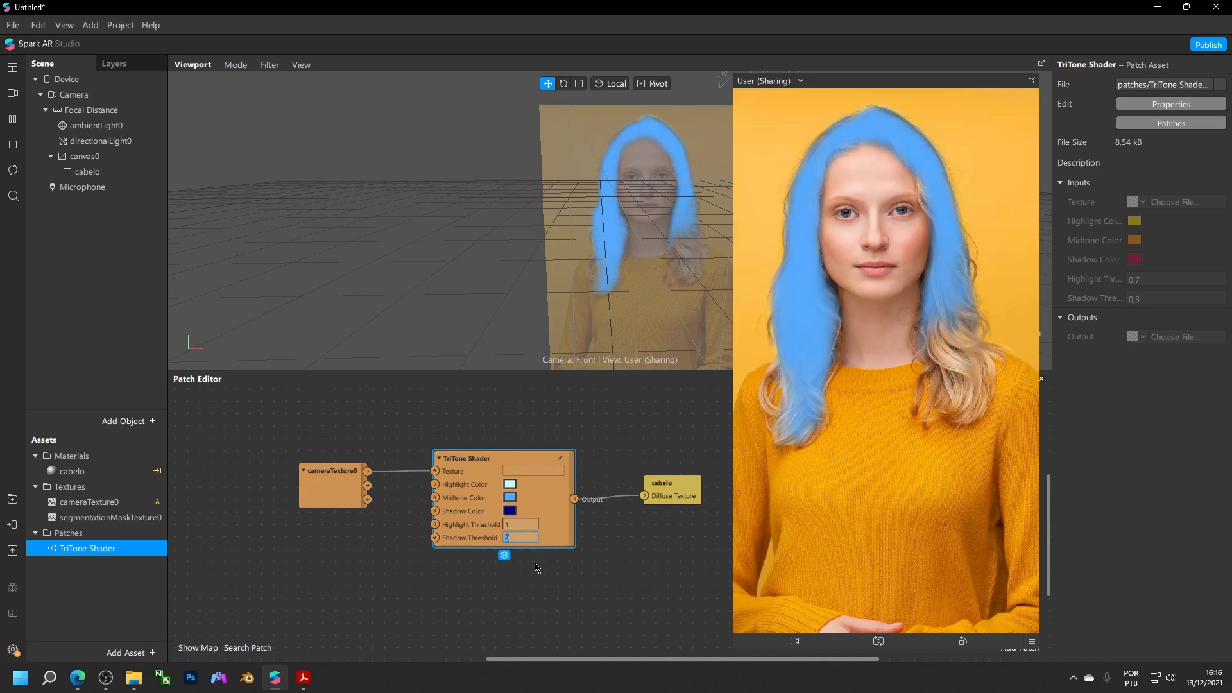
left_click(537, 567)
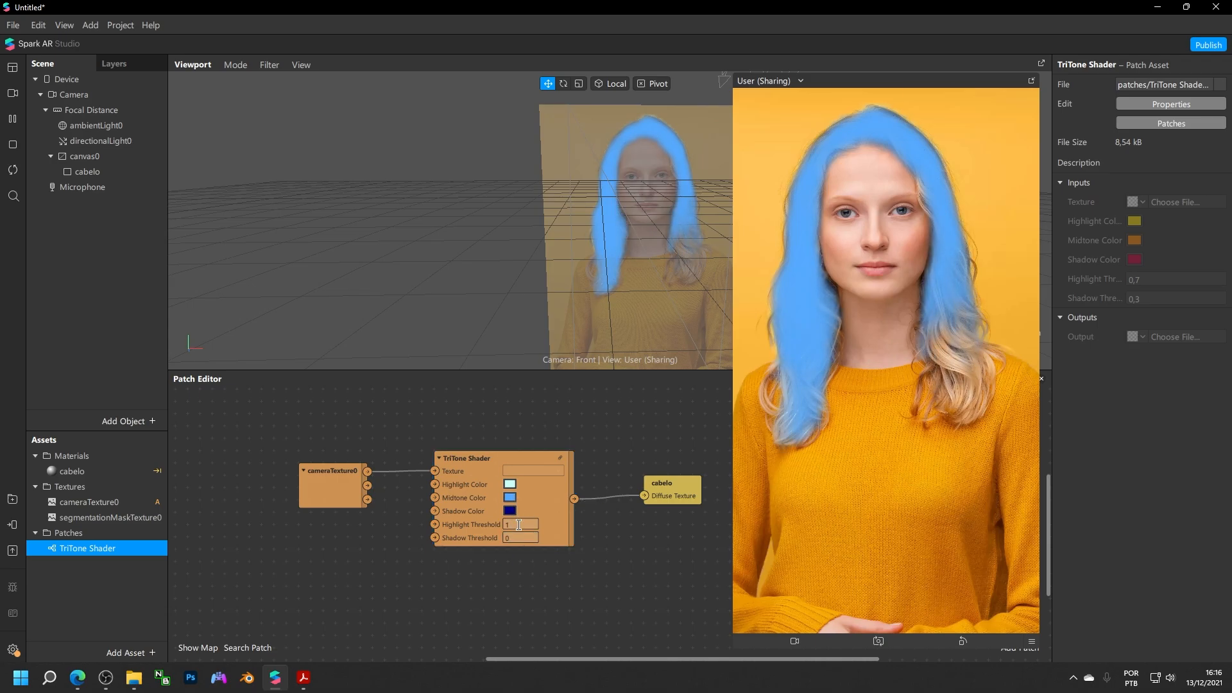
Try a Highlight Threshold of 0,9 on the TriTone Shader, settling on 0,8
double_click(519, 525)
type("0,")
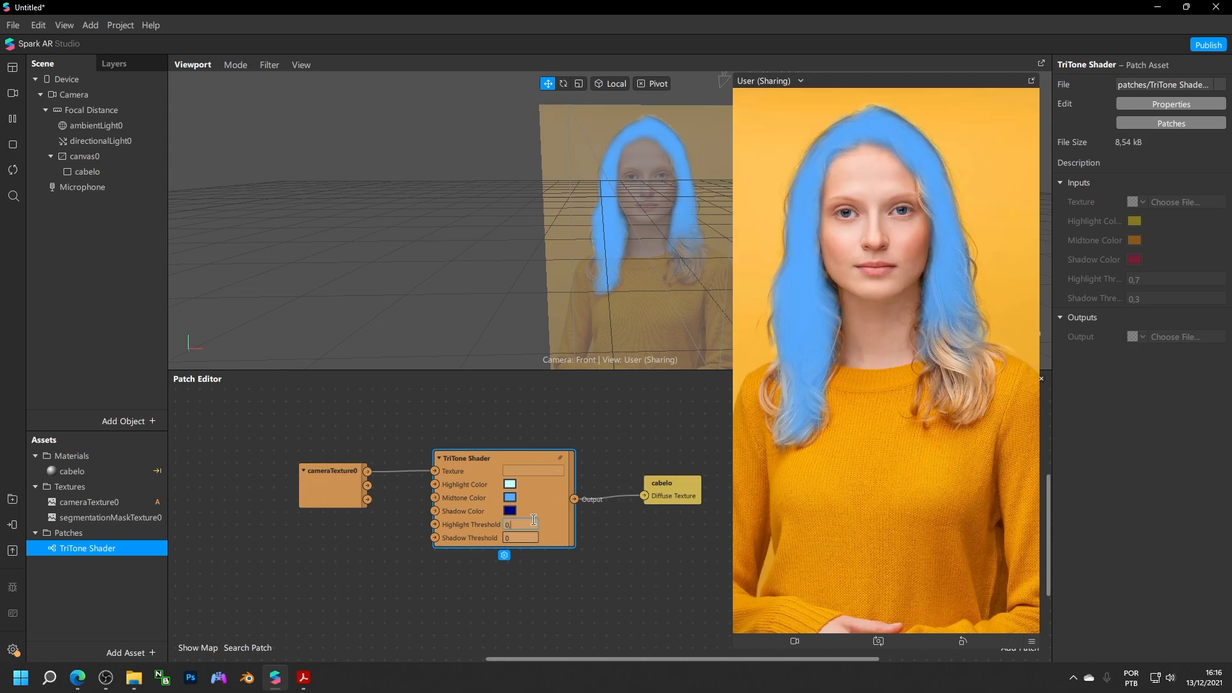
type("9")
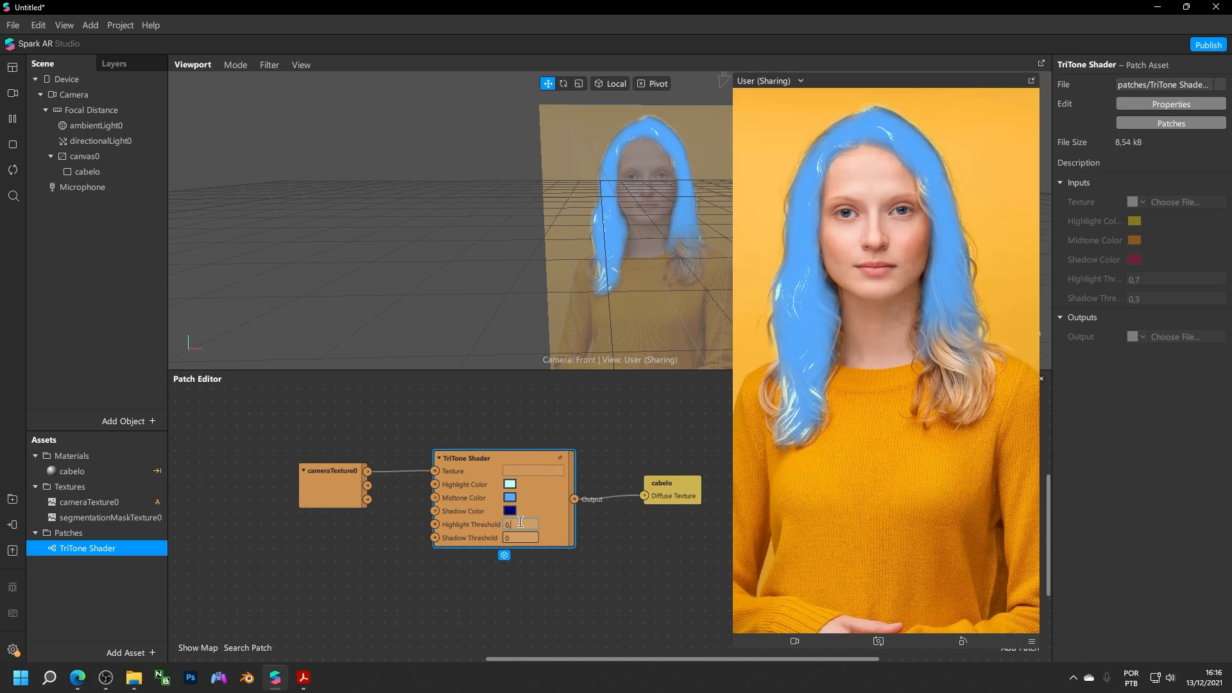
type("8")
Try a Shadow Threshold of 0,1 on the TriTone Shader, settling on 0,5
left_click(524, 539)
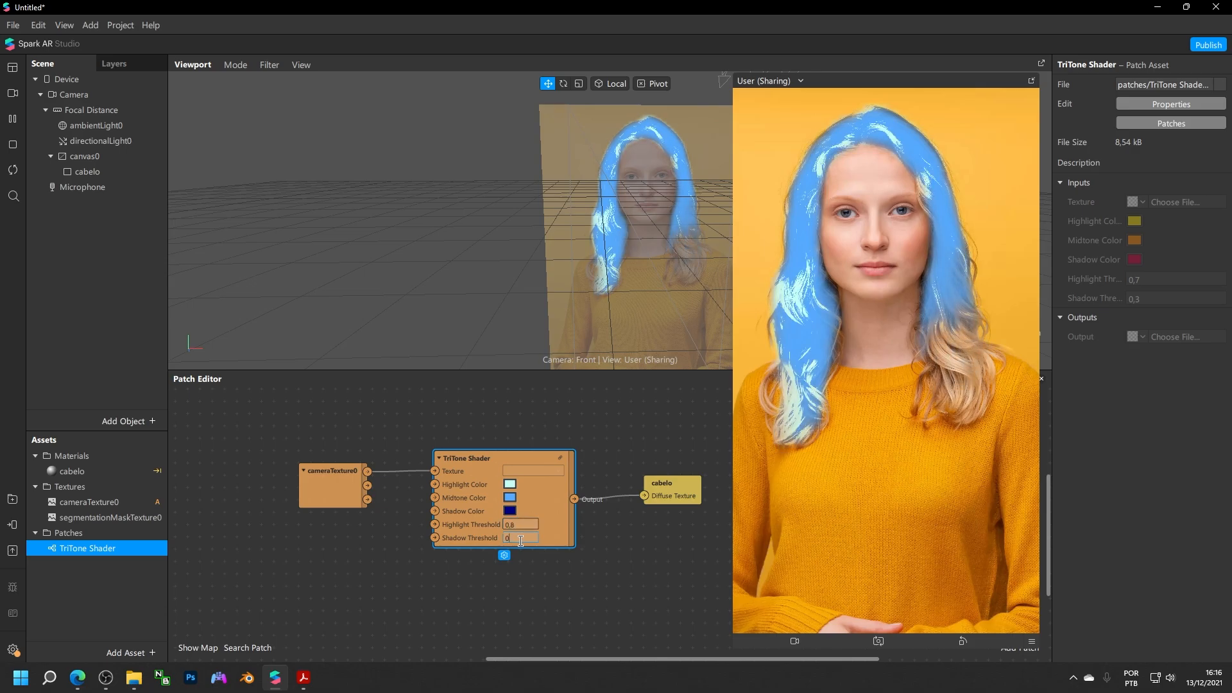
type("0,1")
key("BackSpace")
type("5")
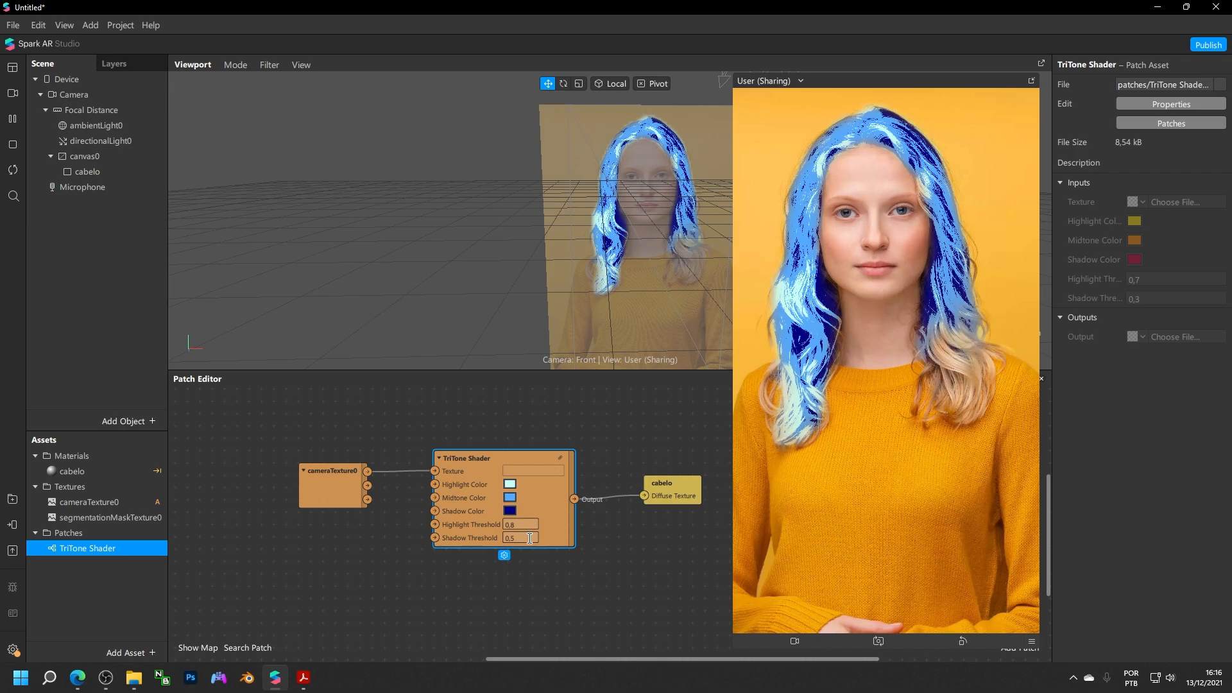
left_click(575, 584)
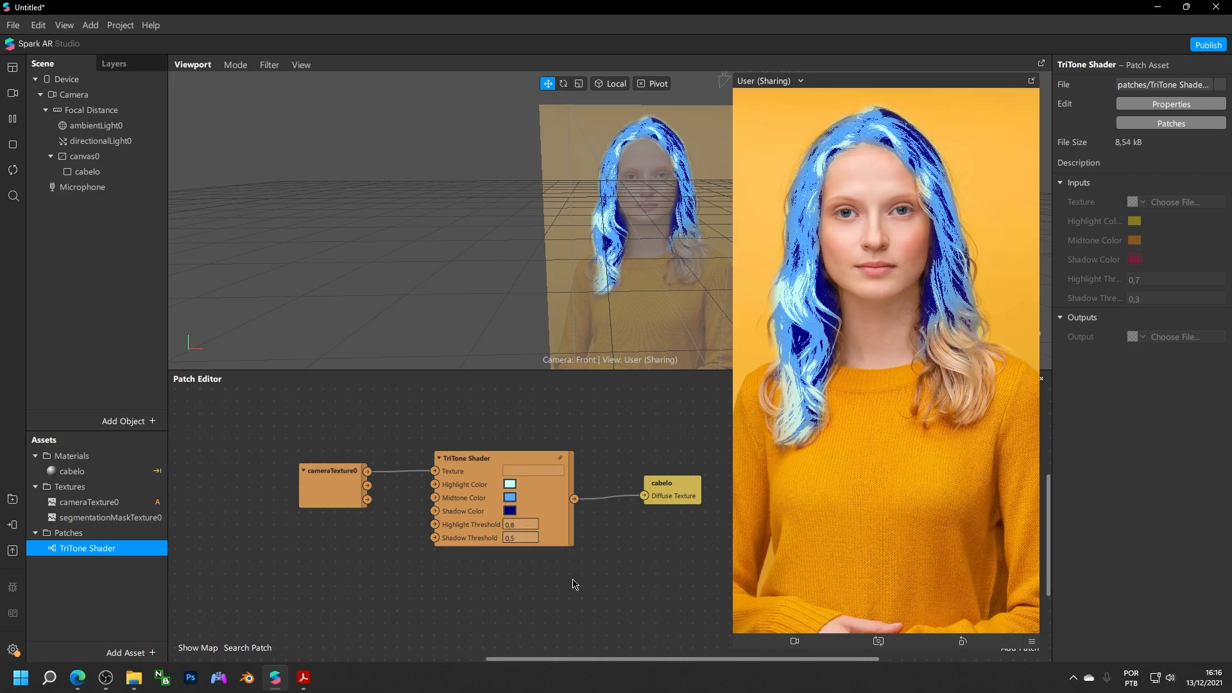
left_click_drag(669, 510, 668, 507)
left_click(670, 539)
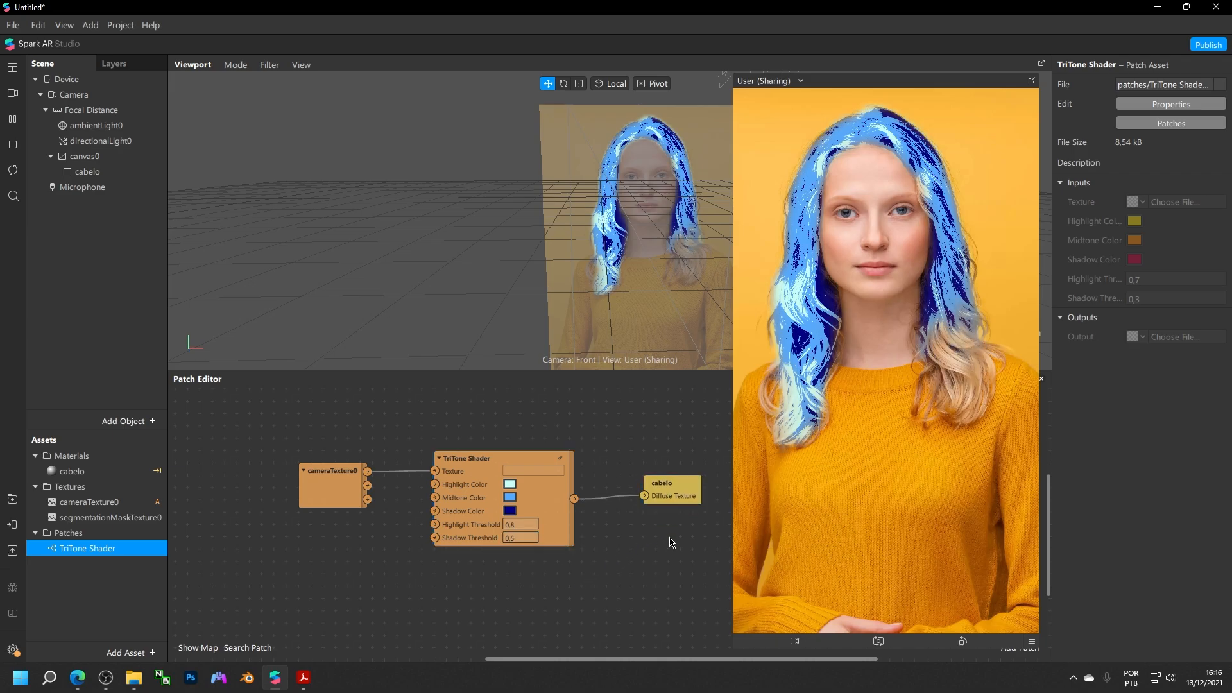
Search the AR Library for "duotone" and import the free Duotone Color patch asset
left_click(11, 500)
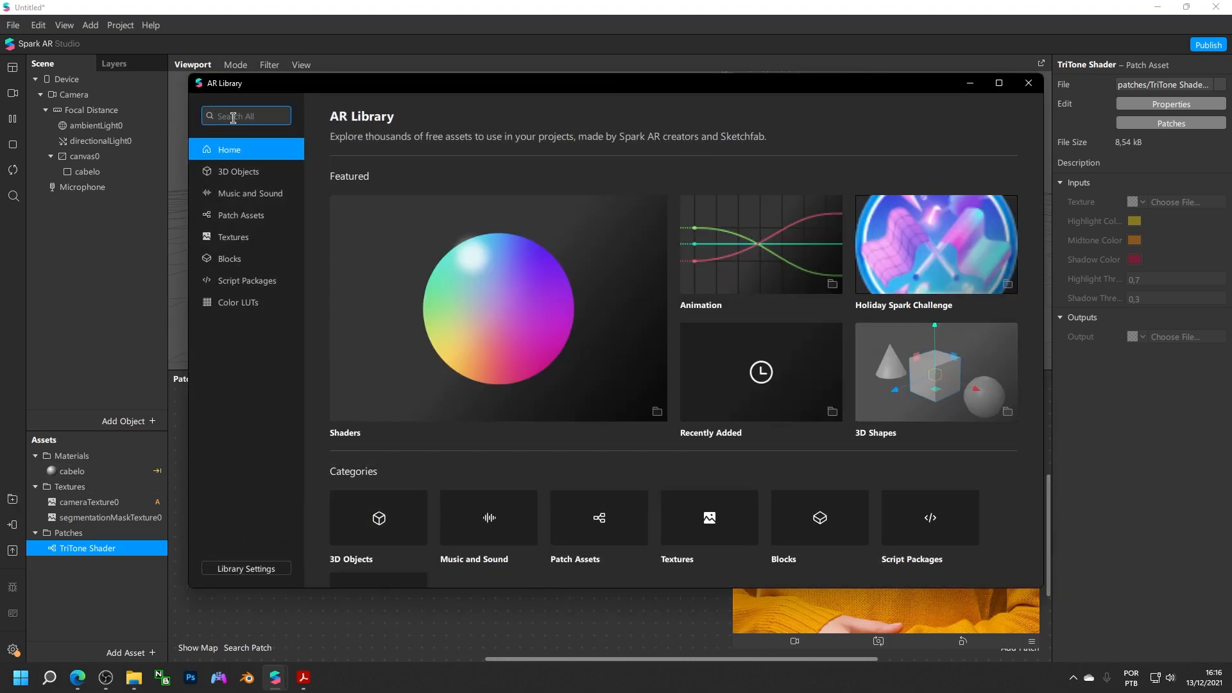
left_click(233, 119)
type("duotone")
key("Return")
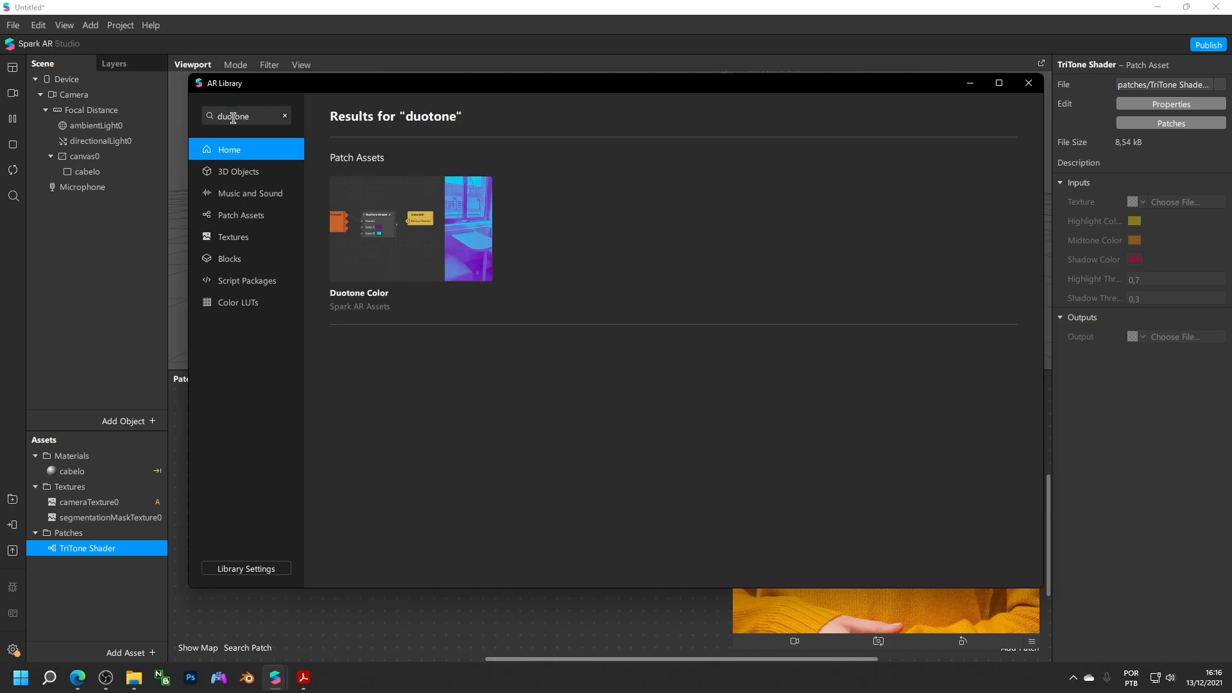
left_click(369, 435)
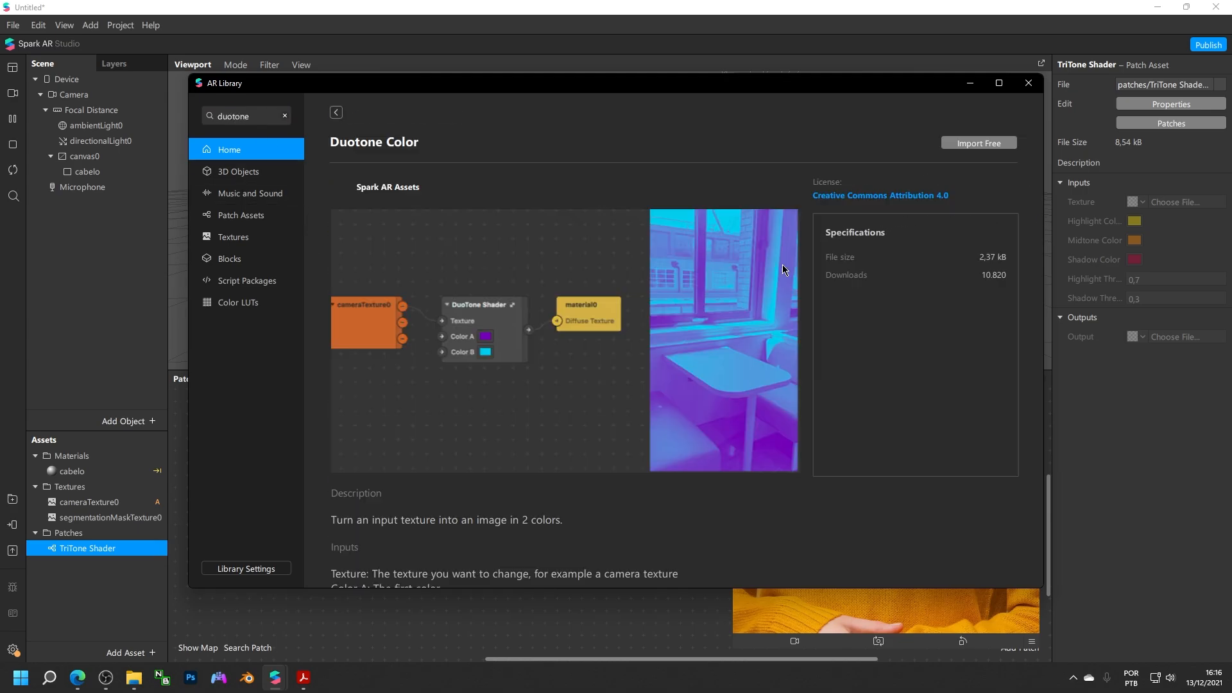
left_click(981, 143)
left_click(1029, 83)
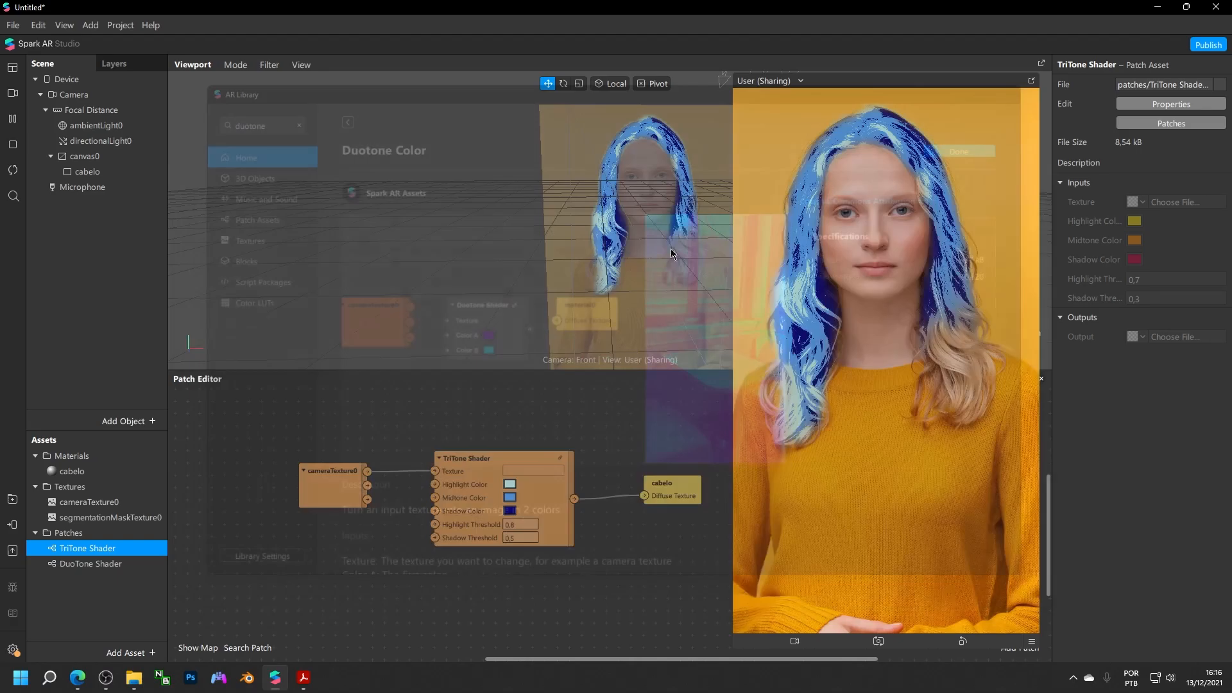
Add the DuoTone Shader below the TriTone Shader and wire it from cameraTexture0's RGBA output to cabelo's Diffuse Texture
left_click_drag(90, 563, 472, 565)
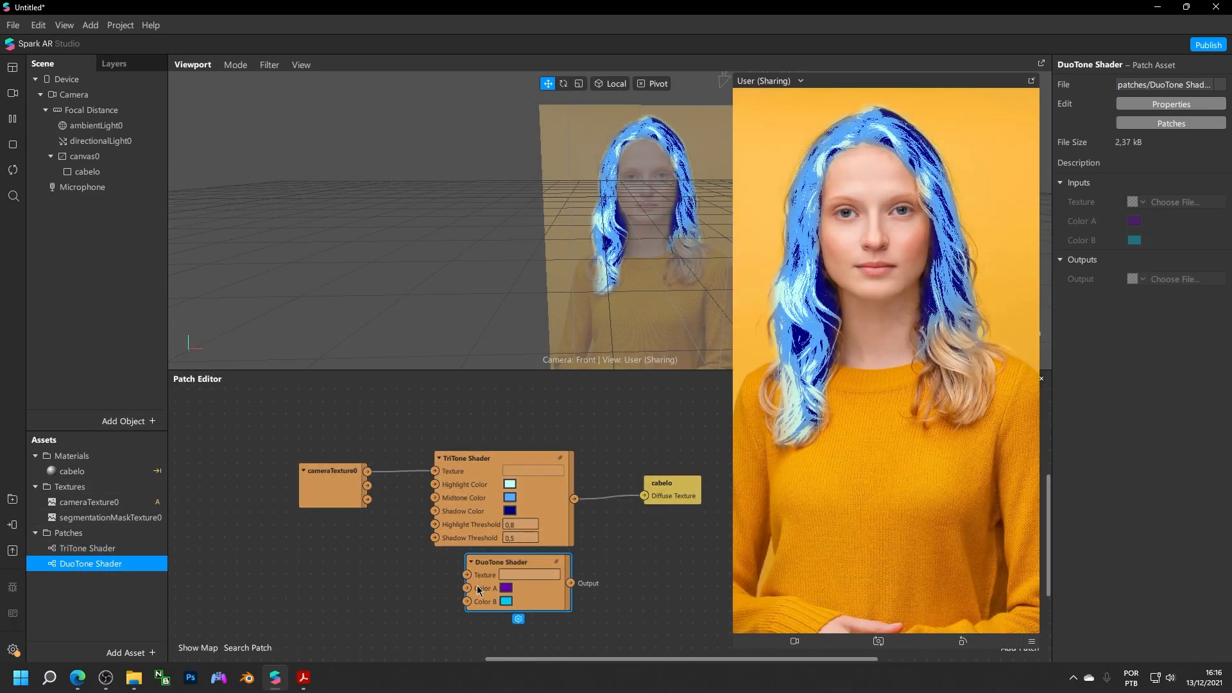
left_click_drag(367, 471, 447, 582)
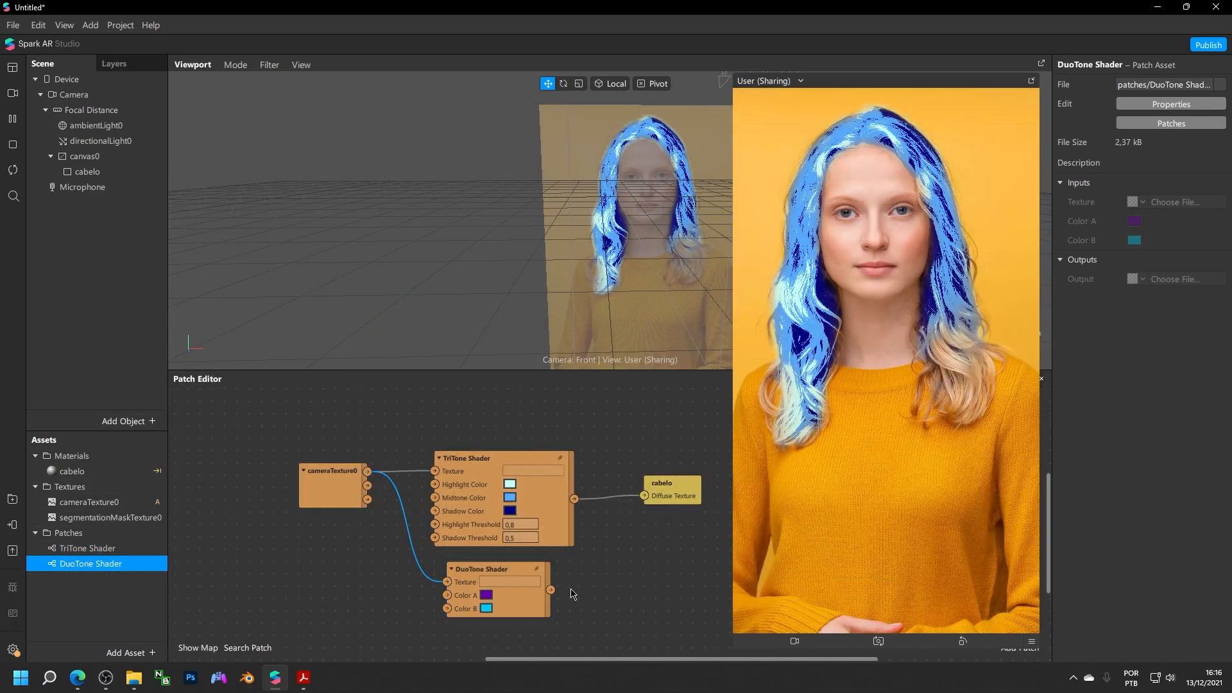
left_click_drag(552, 589, 665, 496)
left_click(679, 502)
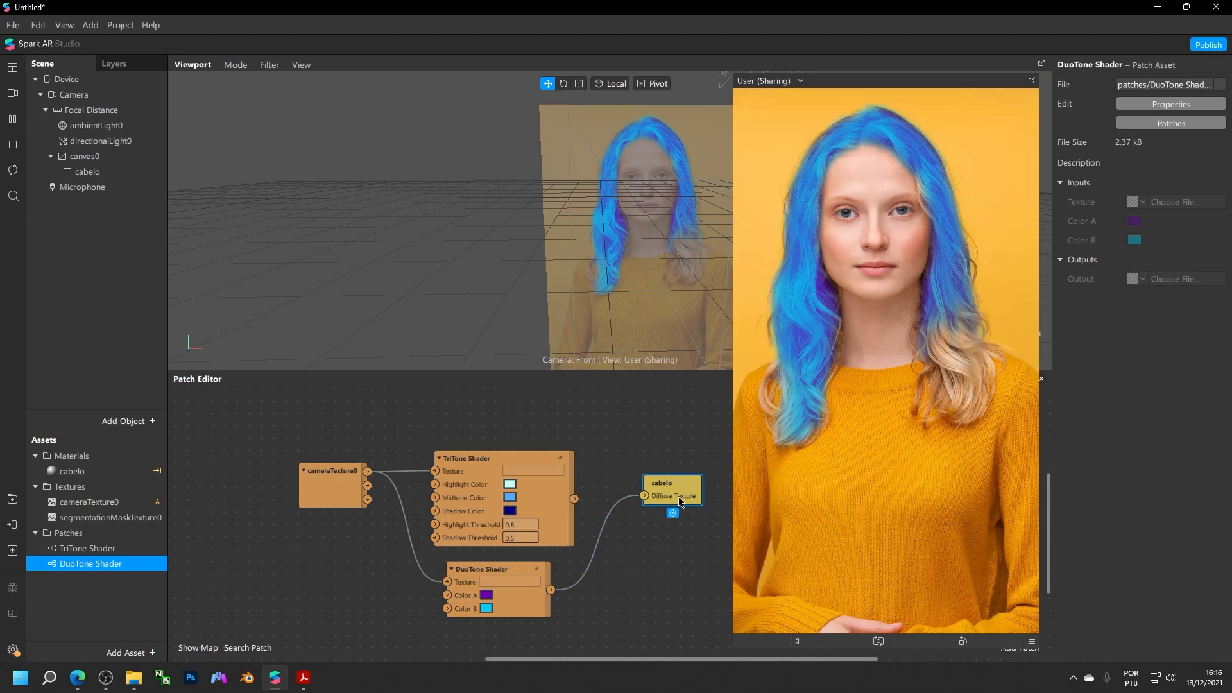
left_click(620, 434)
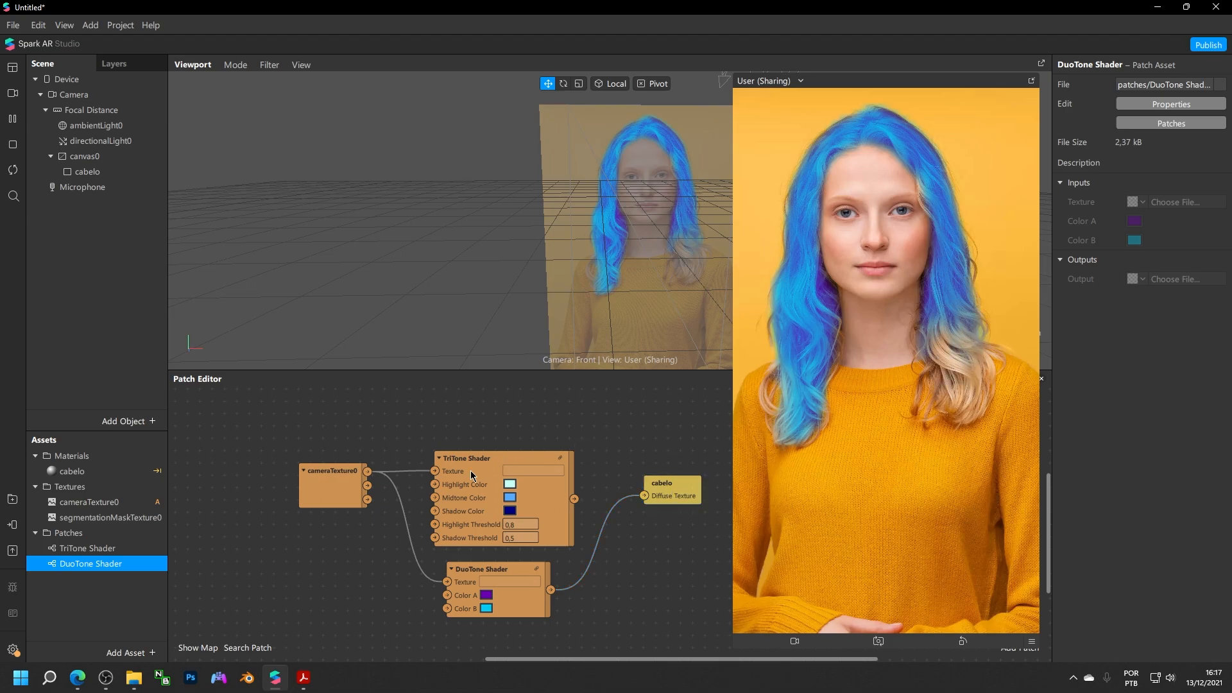
left_click_drag(471, 475, 467, 453)
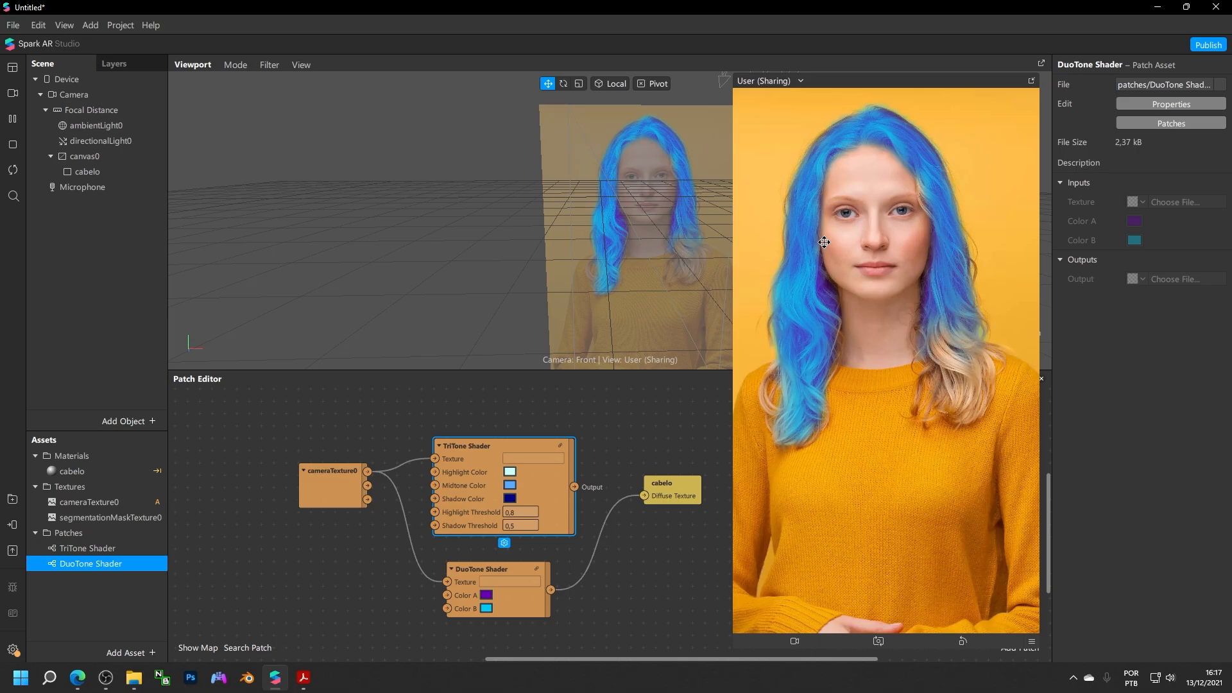
Preview the hair effect on three other real-time simulation videos, ending with the close-up of the woman with long hair
left_click(9, 96)
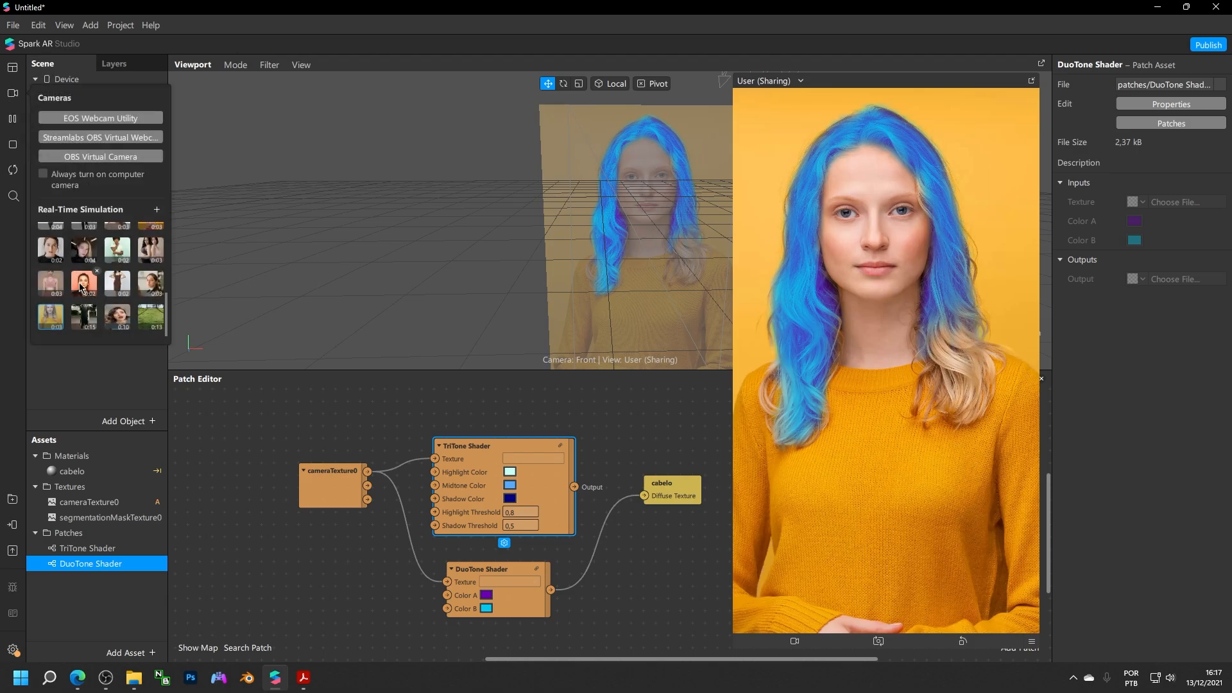
left_click(149, 289)
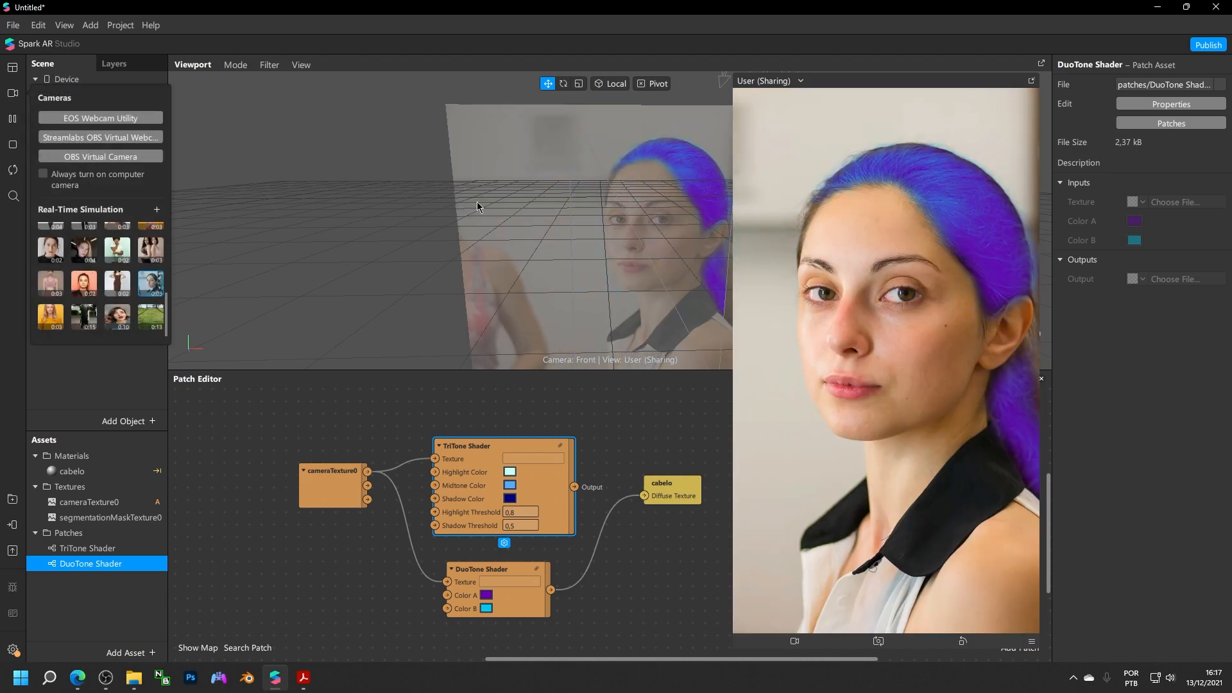
left_click(45, 287)
scroll(58, 291, "up", 3)
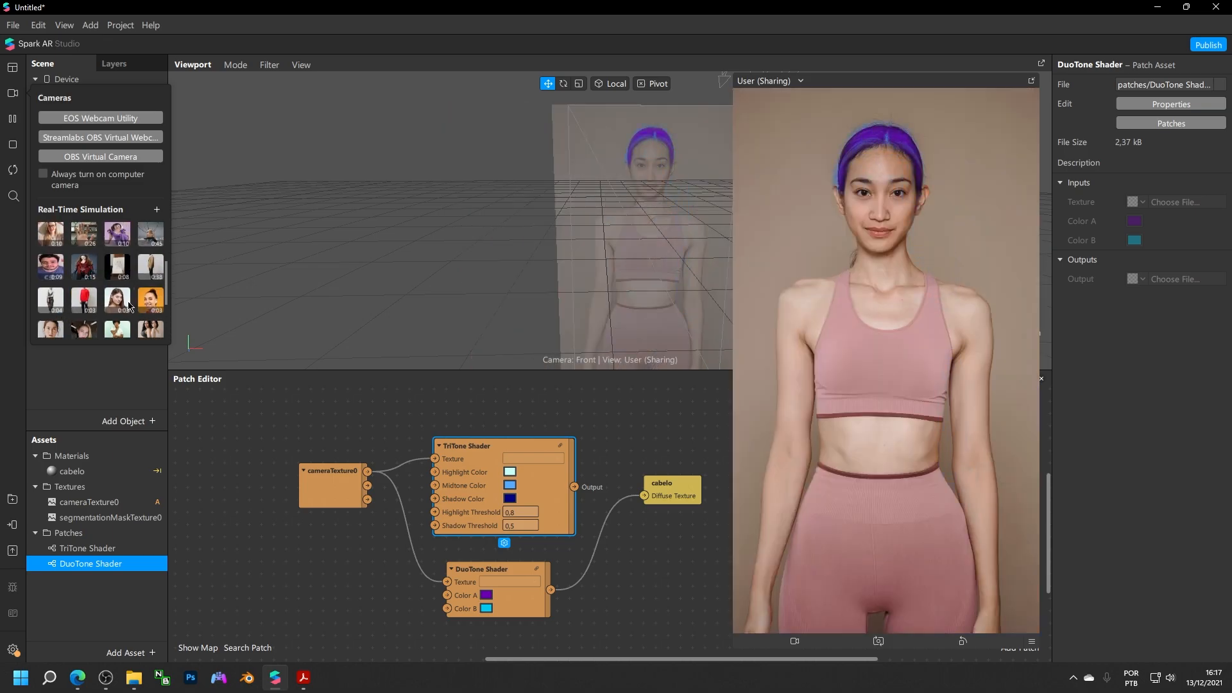
left_click(117, 299)
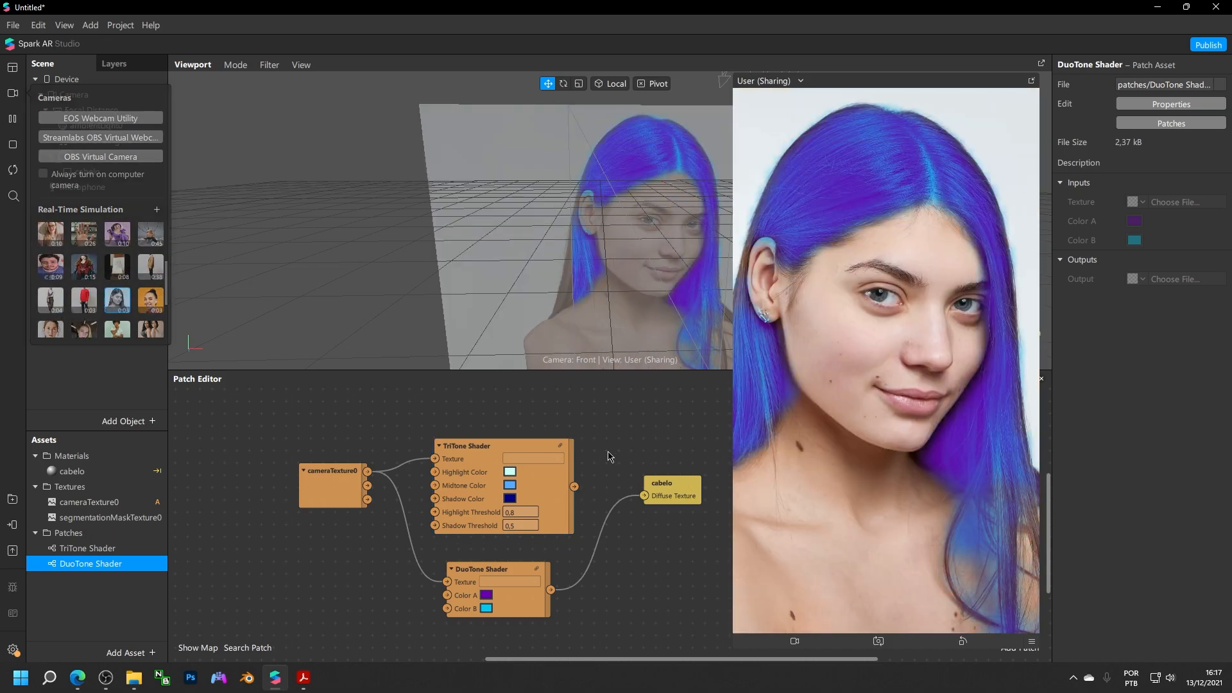
Move the TriTone Shader patch farther up and raise the DuoTone Shader slightly in the patch graph
left_click_drag(511, 472, 522, 435)
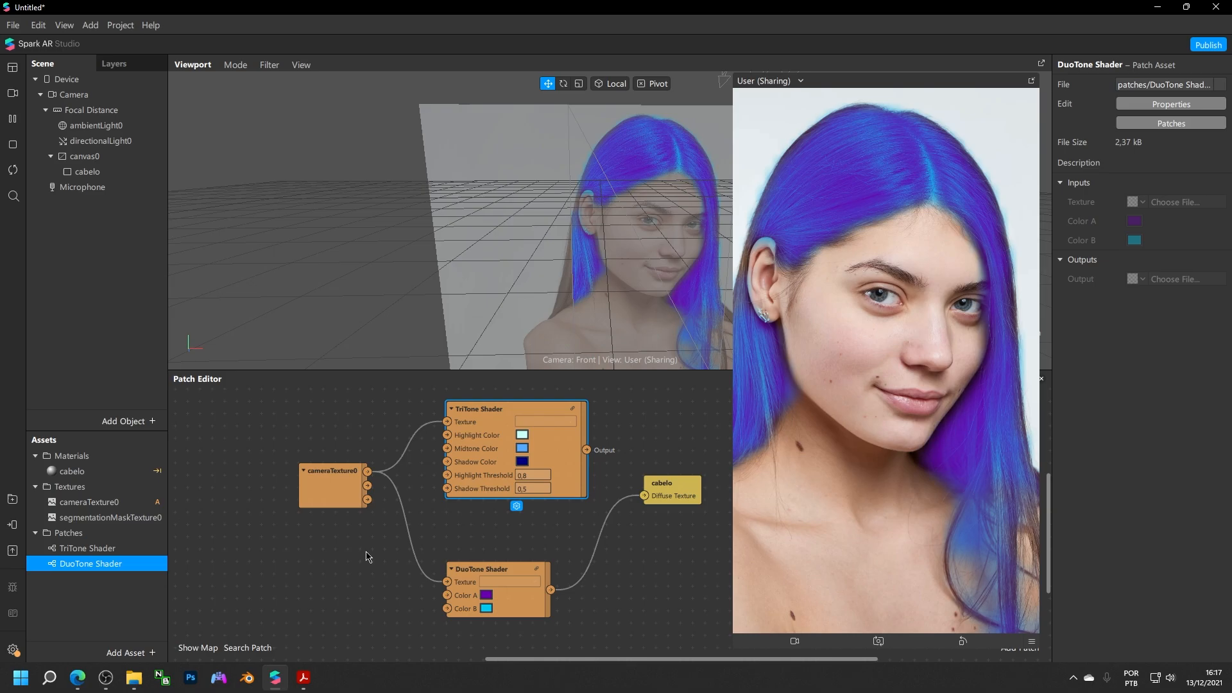
left_click(12, 499)
left_click(1029, 83)
left_click_drag(475, 573, 475, 547)
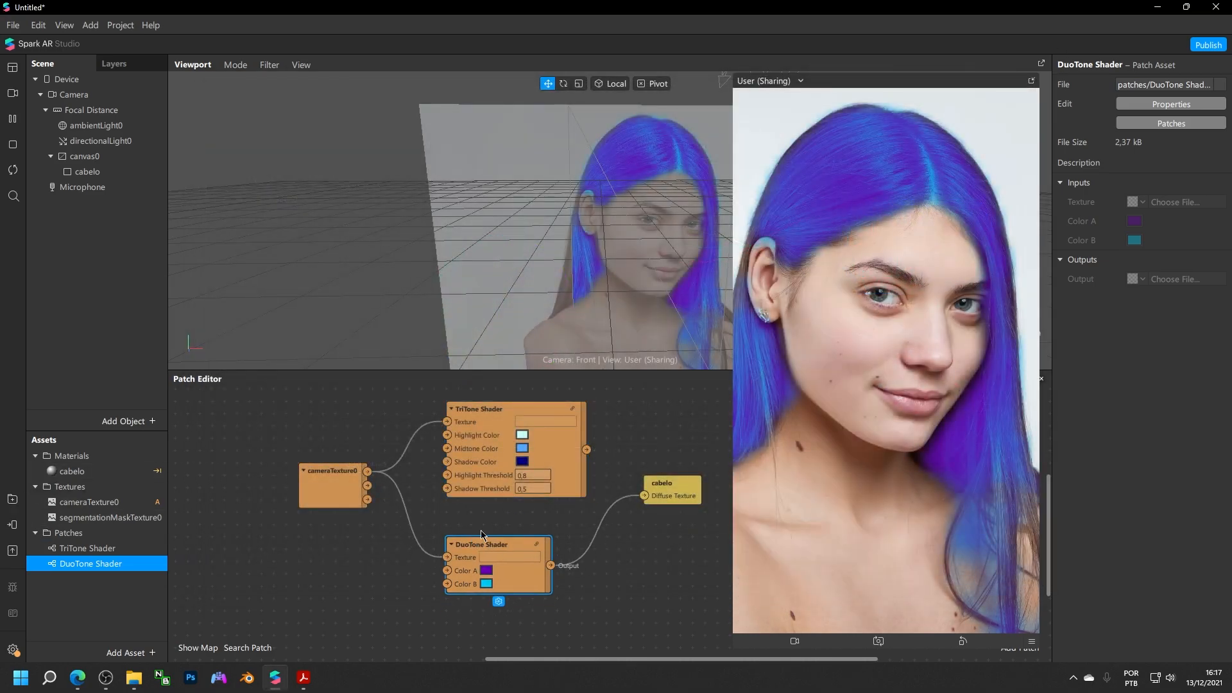
Set the DuoTone Shader's Color A to bright green #55ff00 and Color B to dark green #005500
left_click(486, 571)
left_click(571, 270)
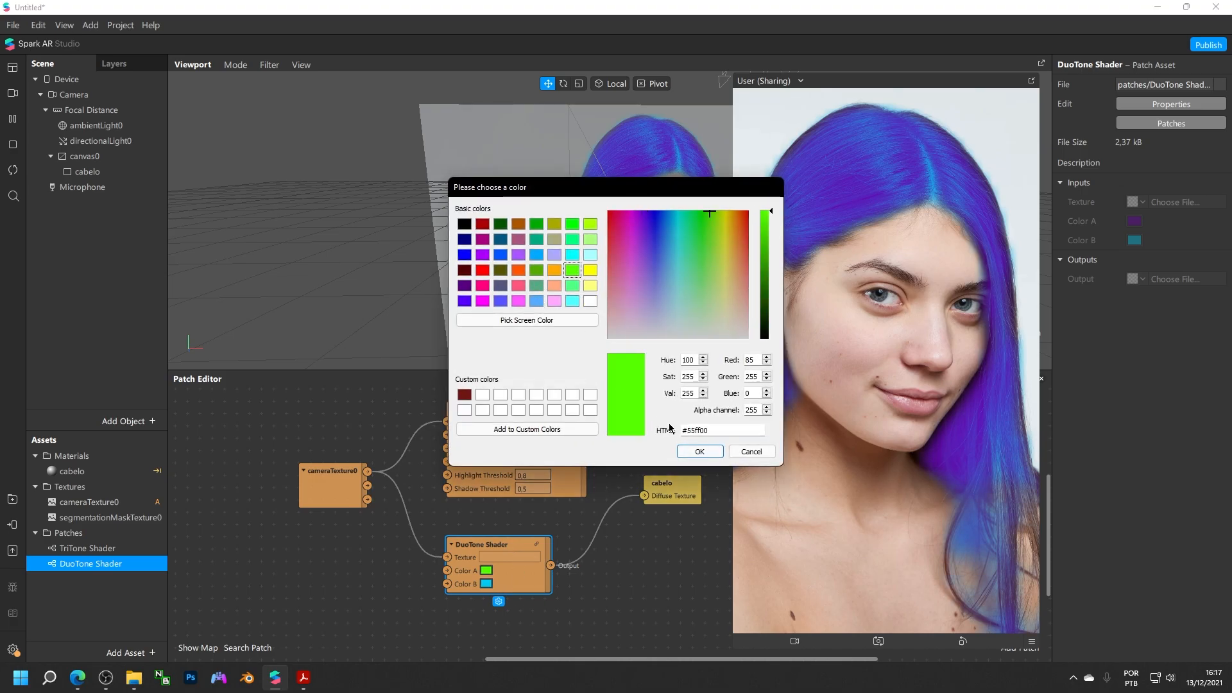
left_click(699, 451)
left_click(486, 583)
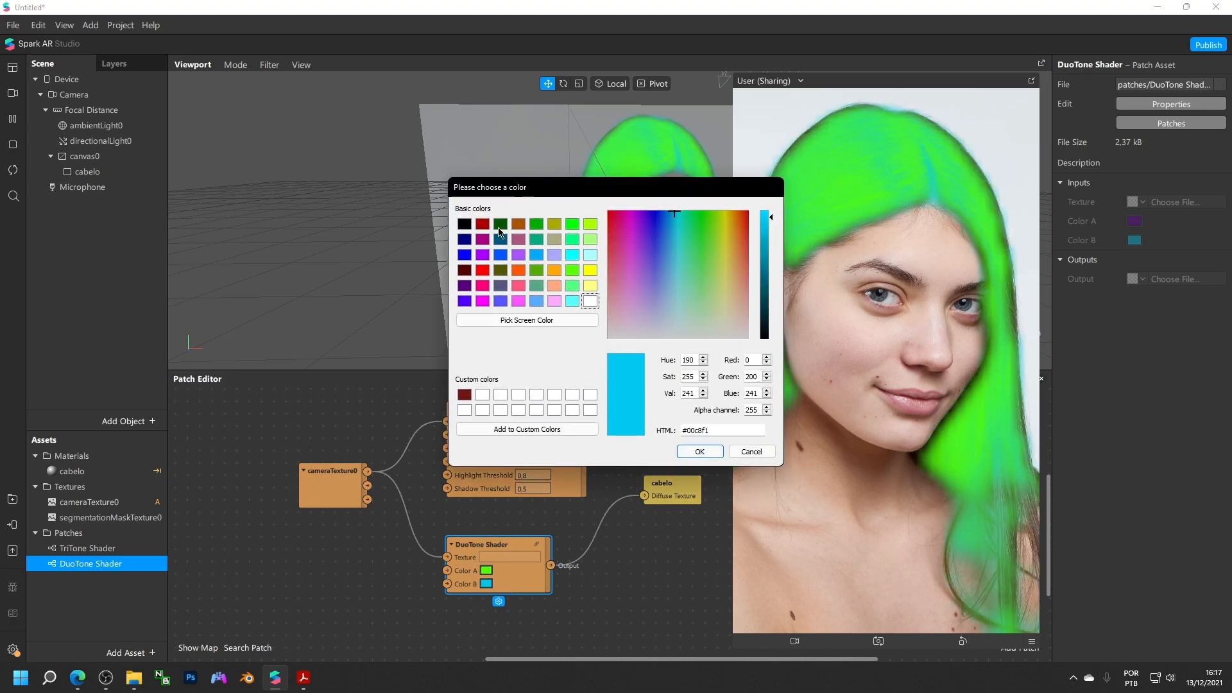
left_click(500, 224)
left_click(699, 451)
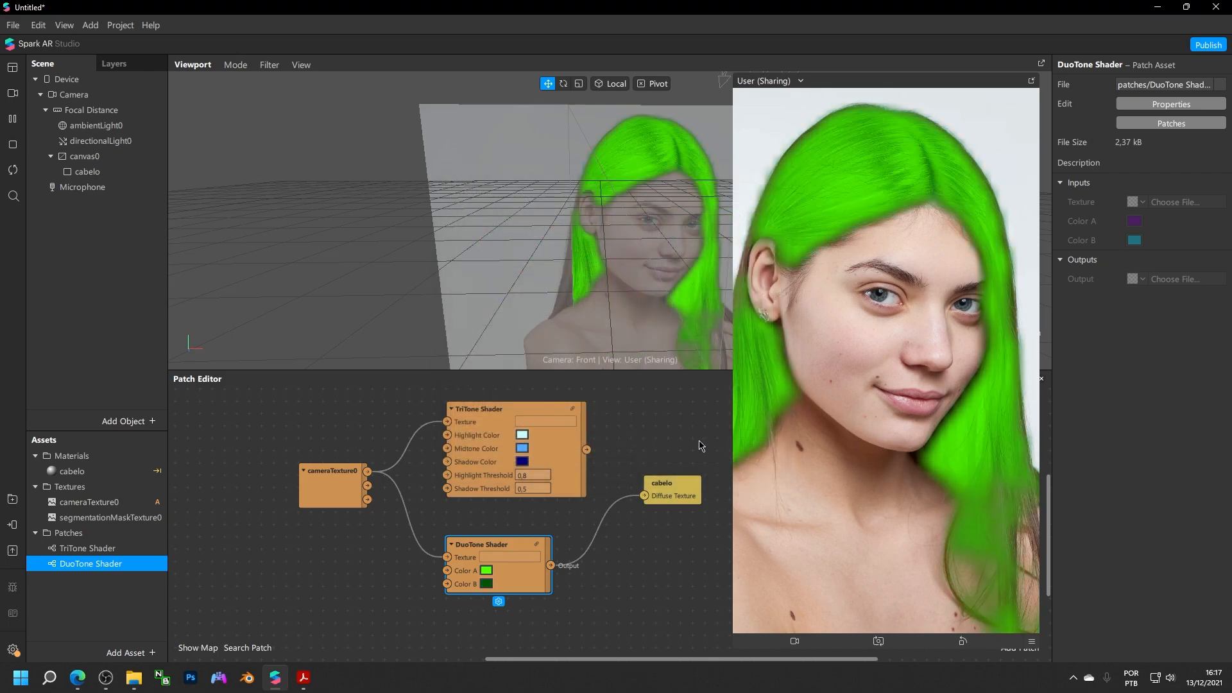
Set the DuoTone Shader's Color B to a bright green basic color
left_click(486, 585)
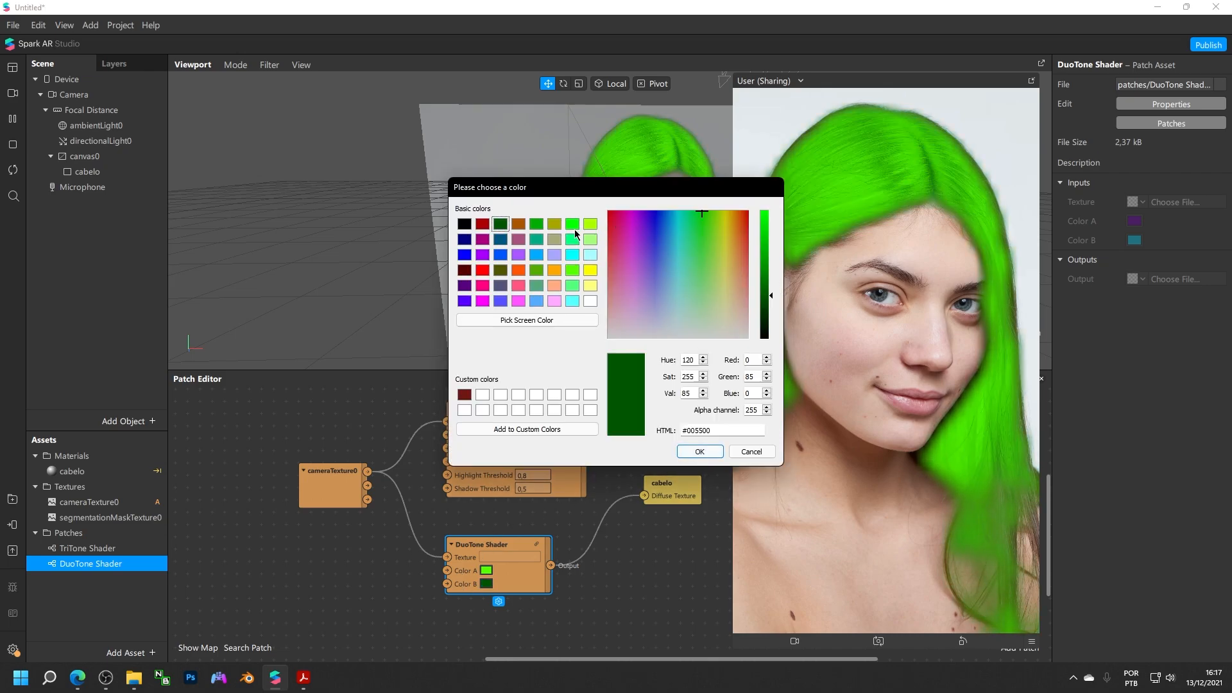
left_click(572, 269)
left_click(699, 451)
Set the DuoTone Shader's Color A to the medium green #00aa00
left_click(487, 570)
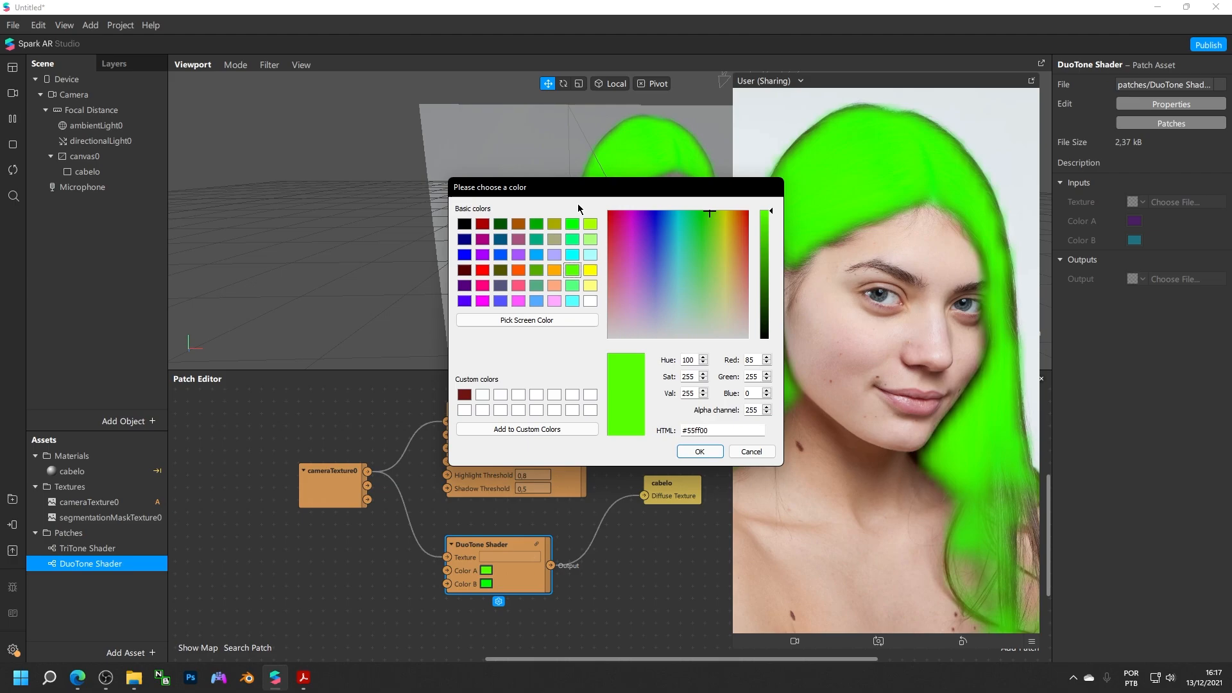
left_click(536, 224)
left_click(701, 451)
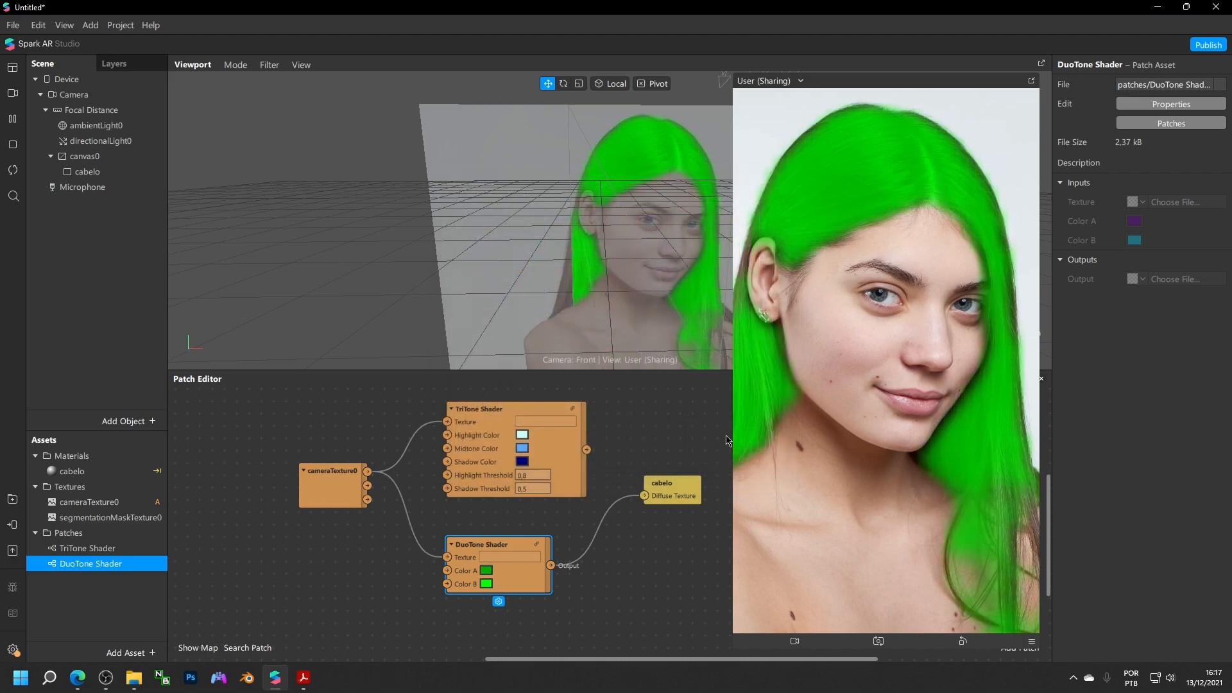
Set the DuoTone Shader's Color A to the pure blue basic color
left_click(485, 583)
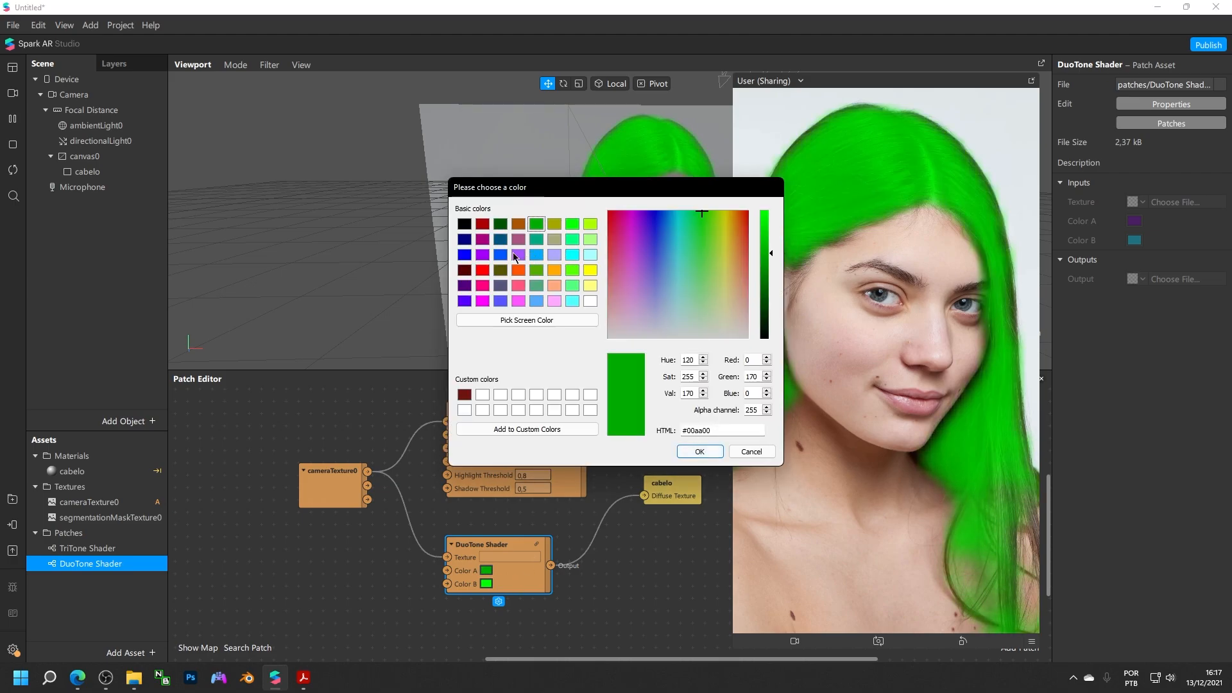
left_click(464, 255)
left_click(699, 451)
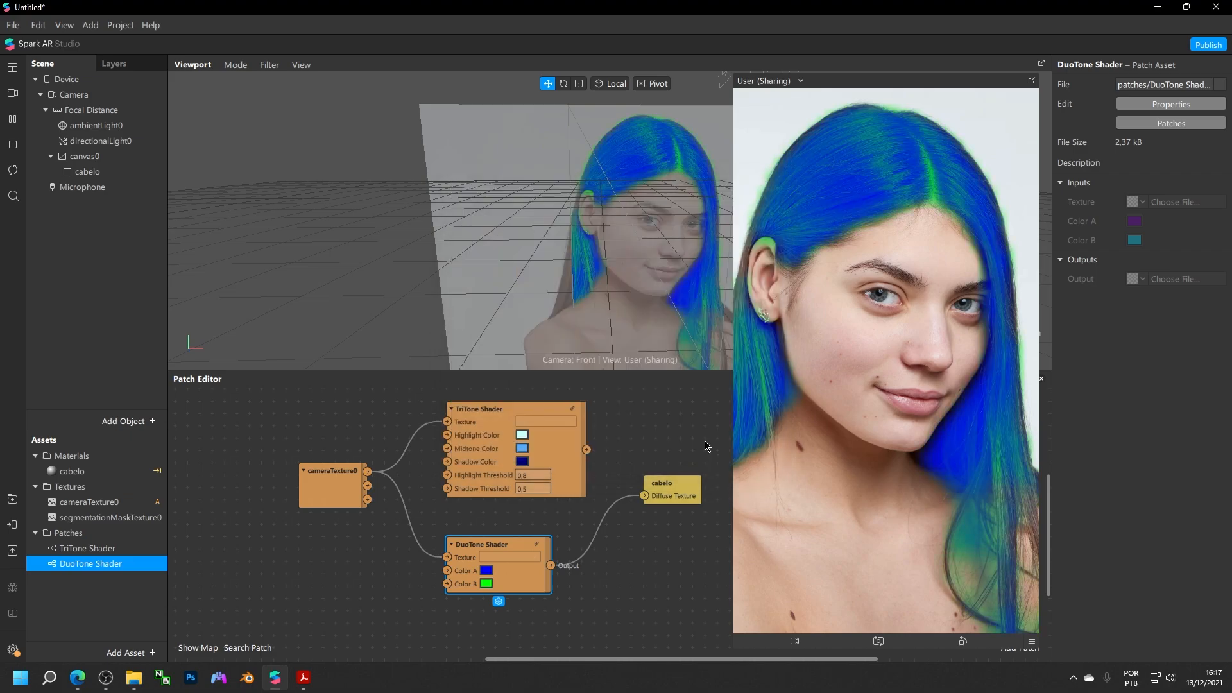
Preview the two-color hair effect on several real-time simulation videos, ending with the woman with a bun on an orange background
left_click(13, 94)
left_click(118, 234)
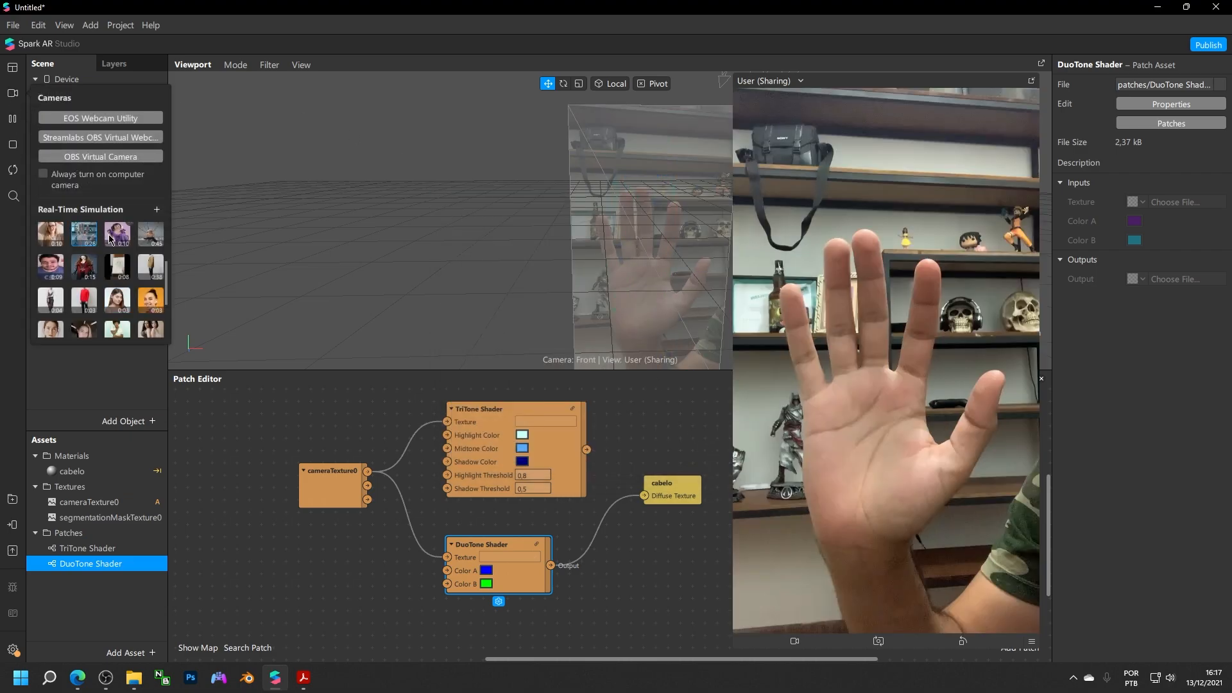
left_click(62, 271)
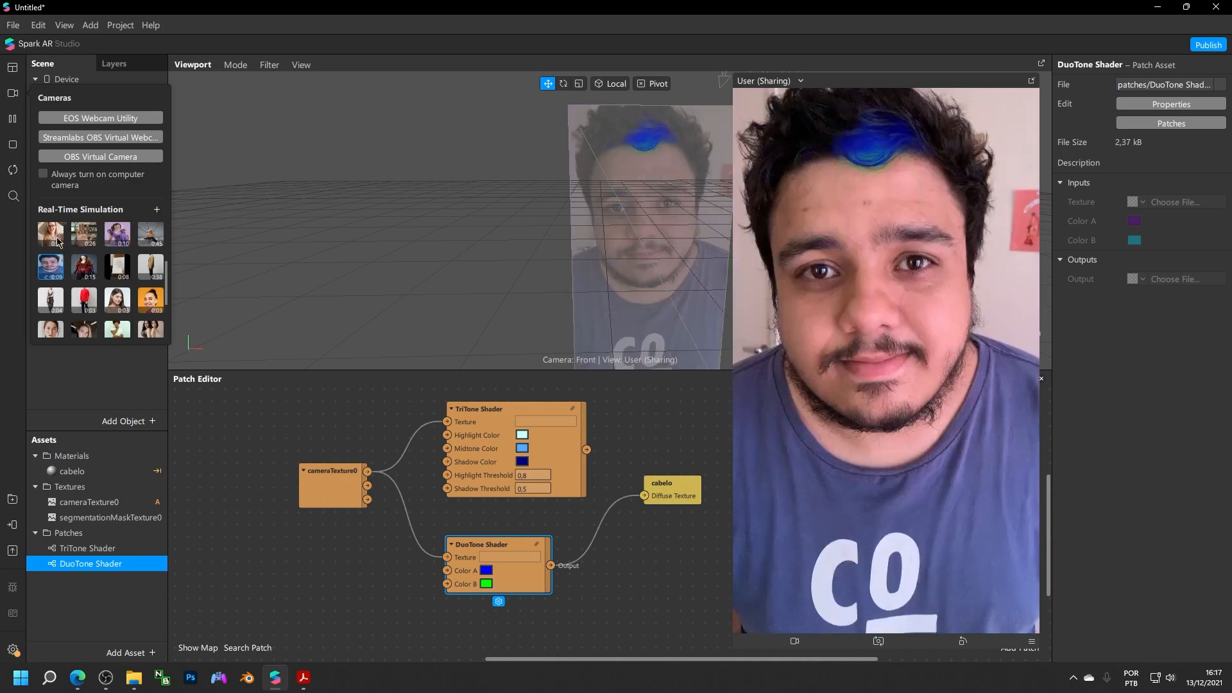
left_click(54, 237)
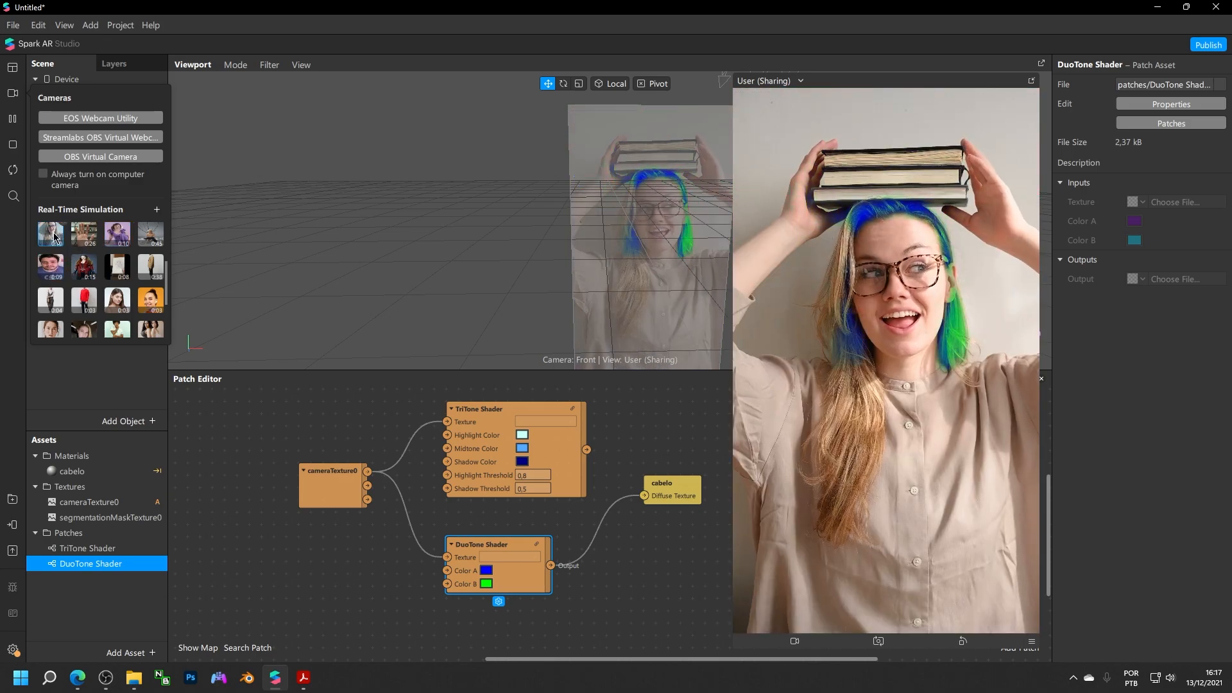
left_click(117, 308)
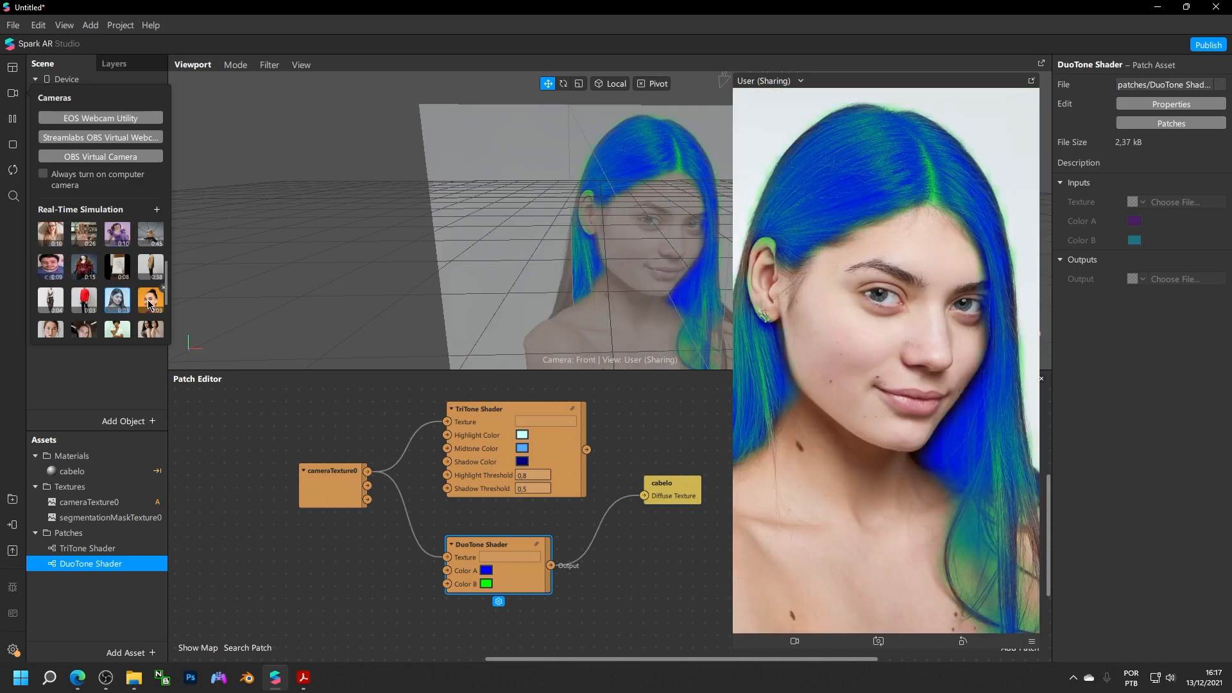
left_click(150, 303)
left_click(627, 558)
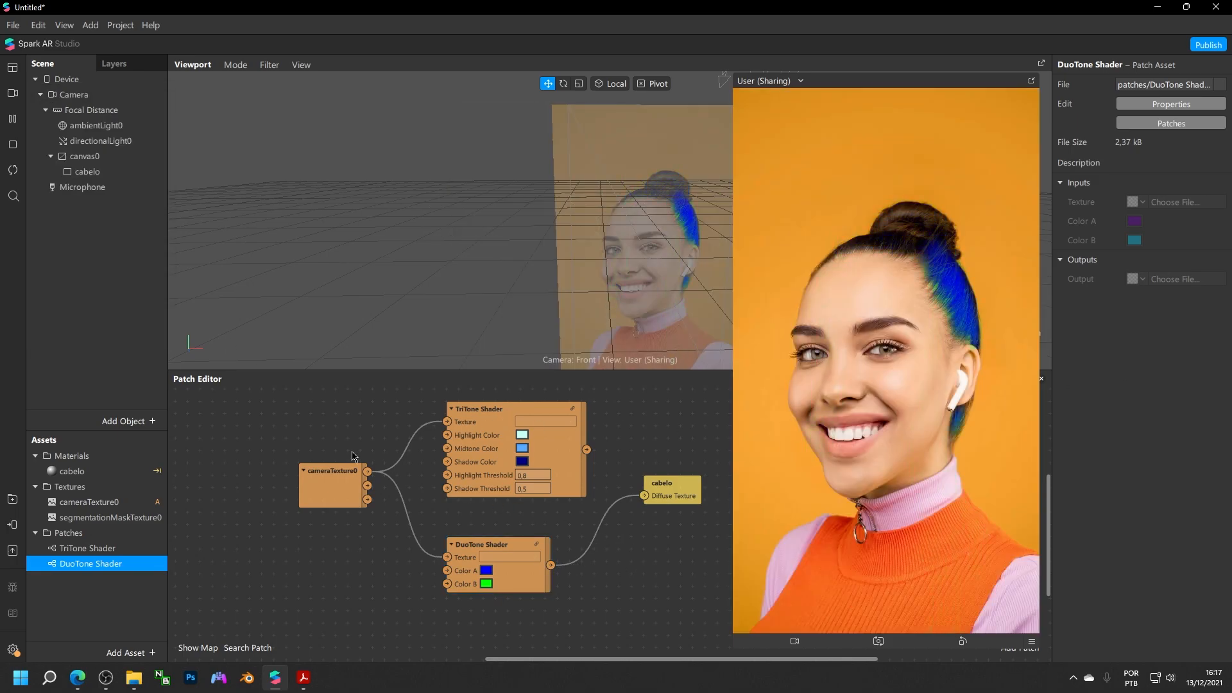
Move the cameraTexture0 patch up and left, and place a segmentationMaskTexture0 patch below it in the patch graph
left_click_drag(321, 489, 308, 465)
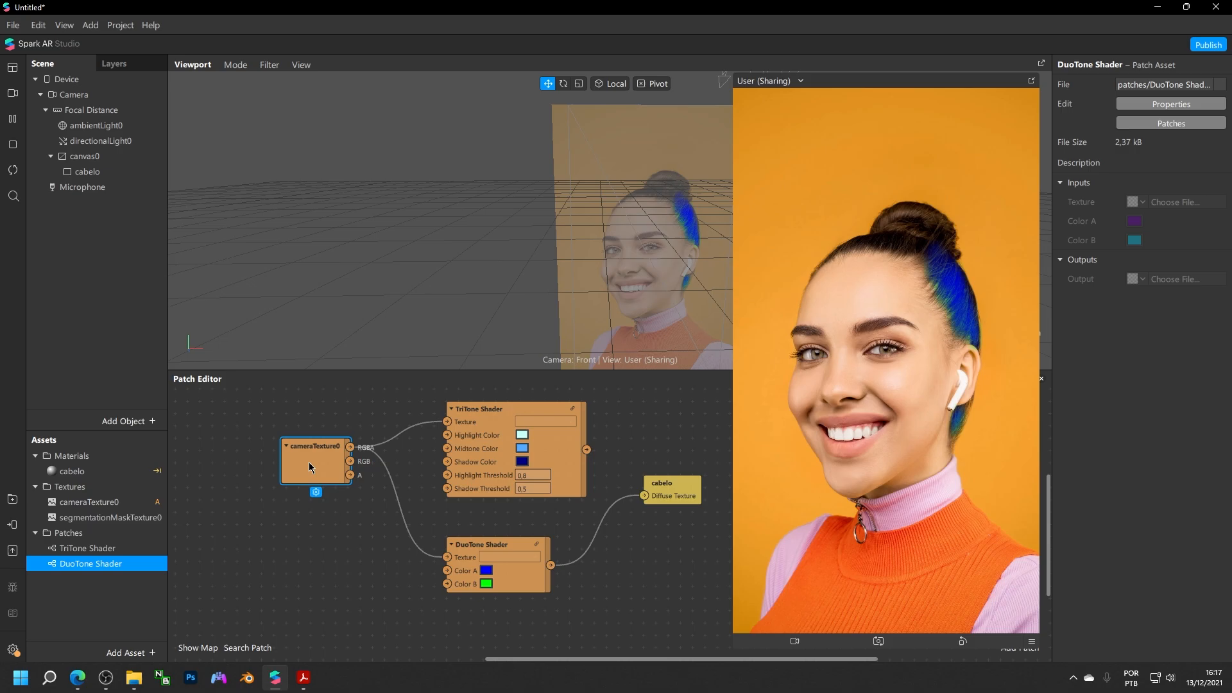
left_click(114, 518)
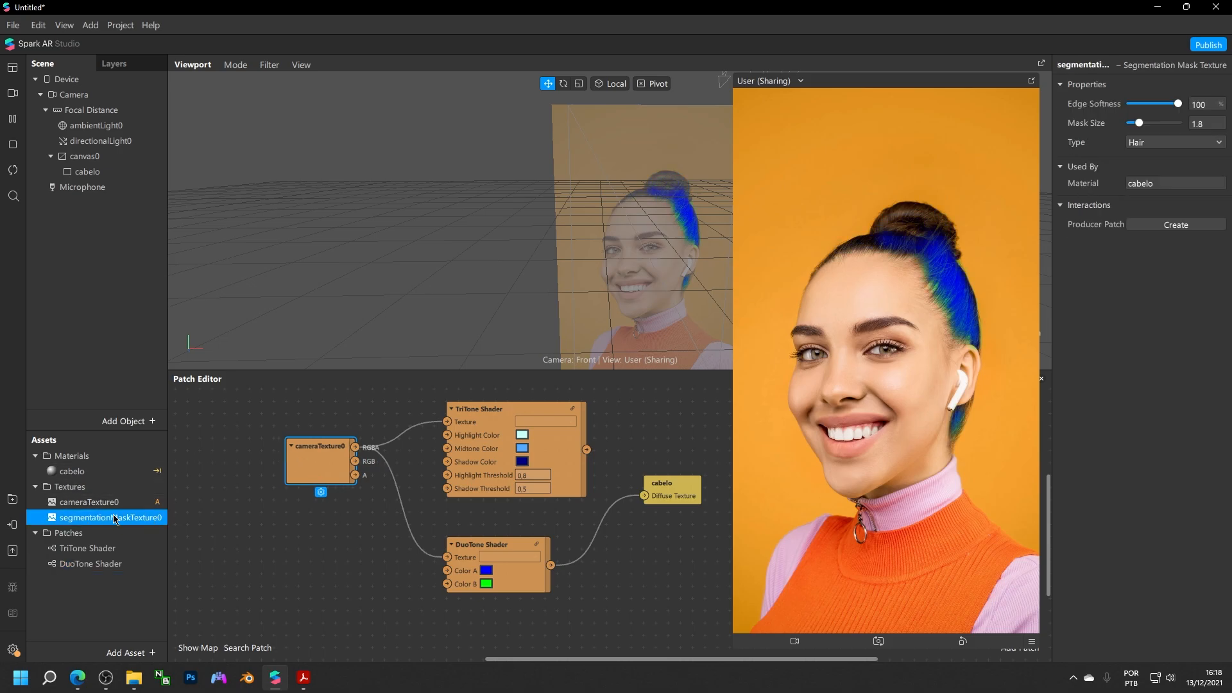
left_click_drag(95, 518, 358, 533)
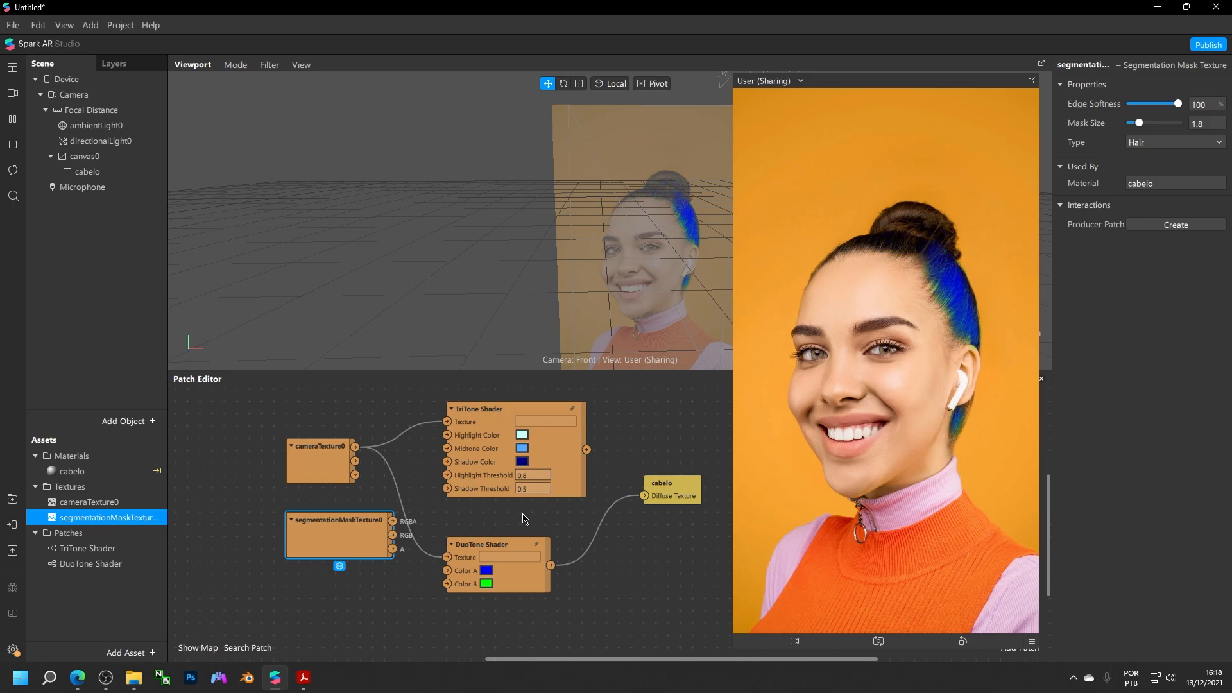
left_click_drag(350, 535, 306, 536)
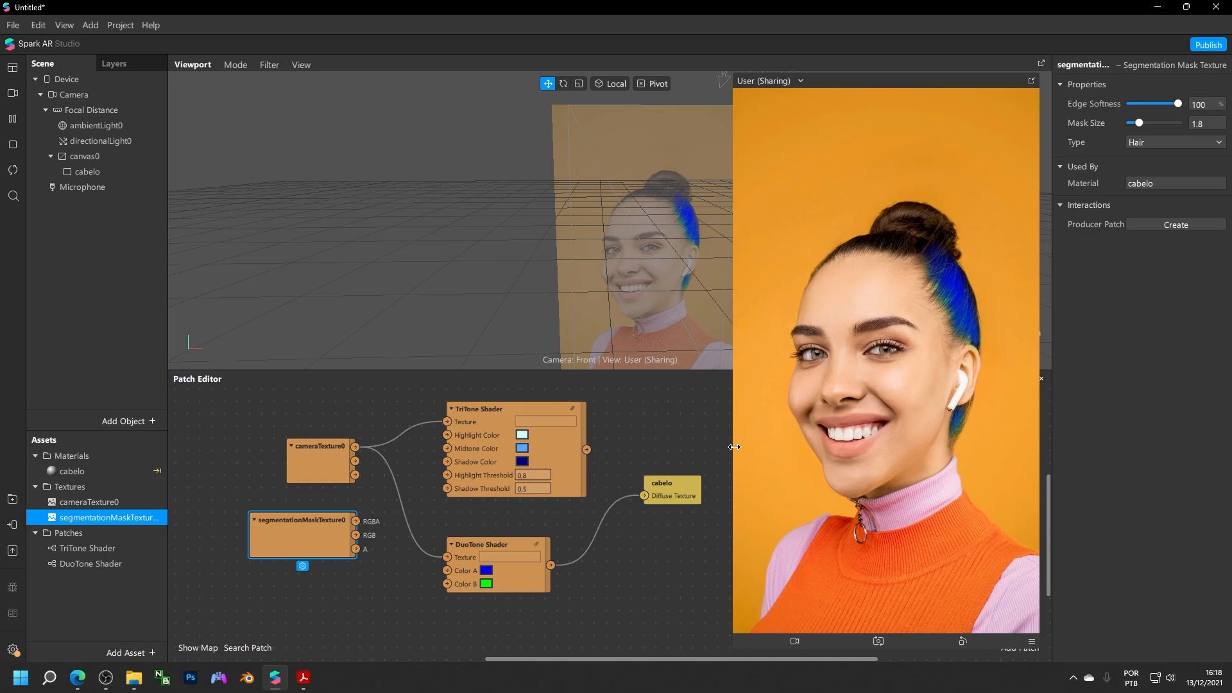
Delete the segmentationMaskTexture0 patch from the graph and shift the TriTone Shader patch slightly up and left
left_click_drag(734, 447, 777, 442)
left_click_drag(317, 534, 337, 542)
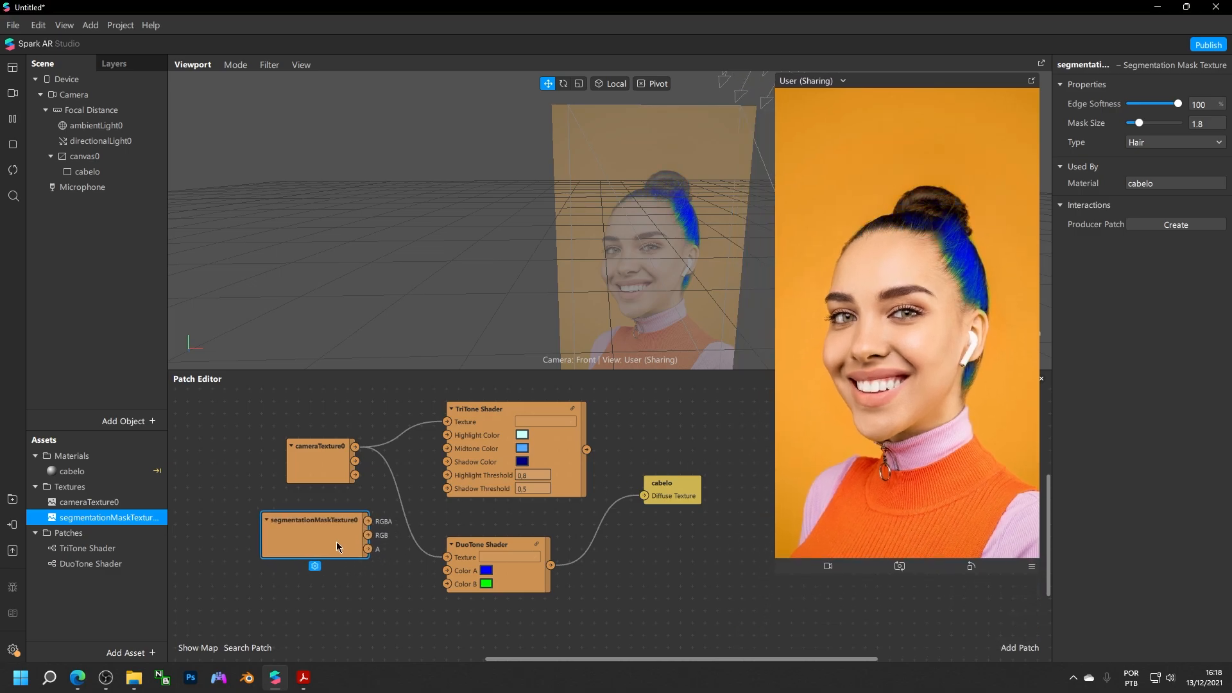
key("Delete")
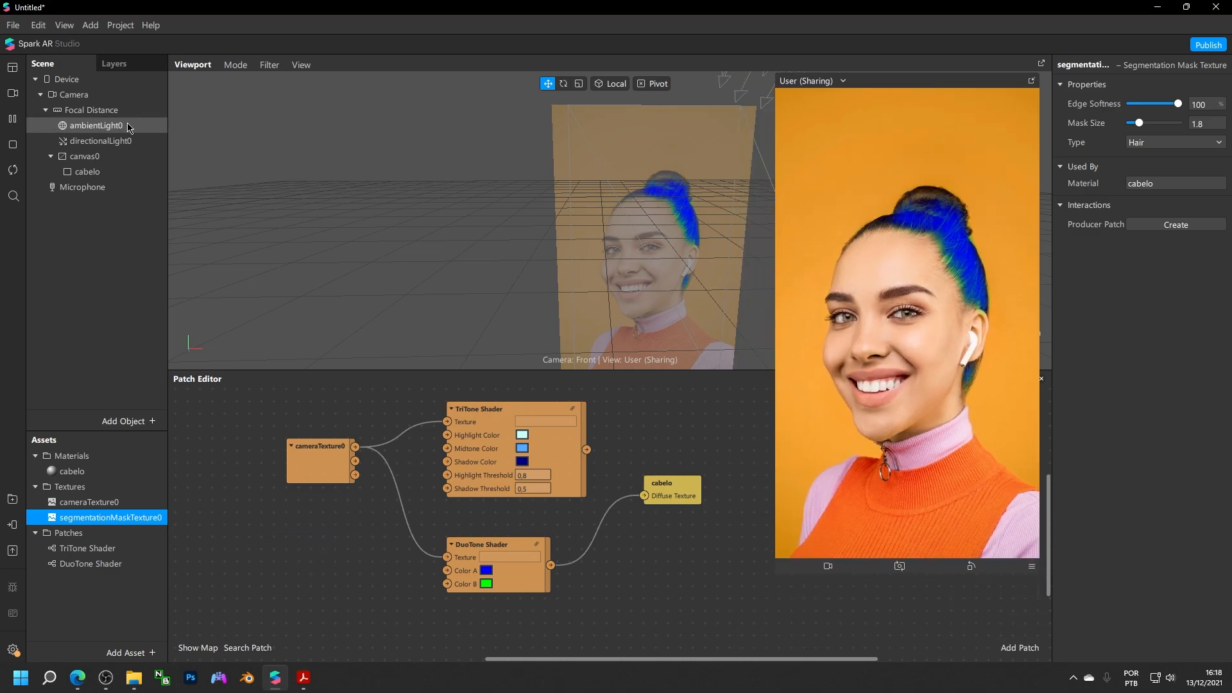
left_click_drag(507, 408, 495, 397)
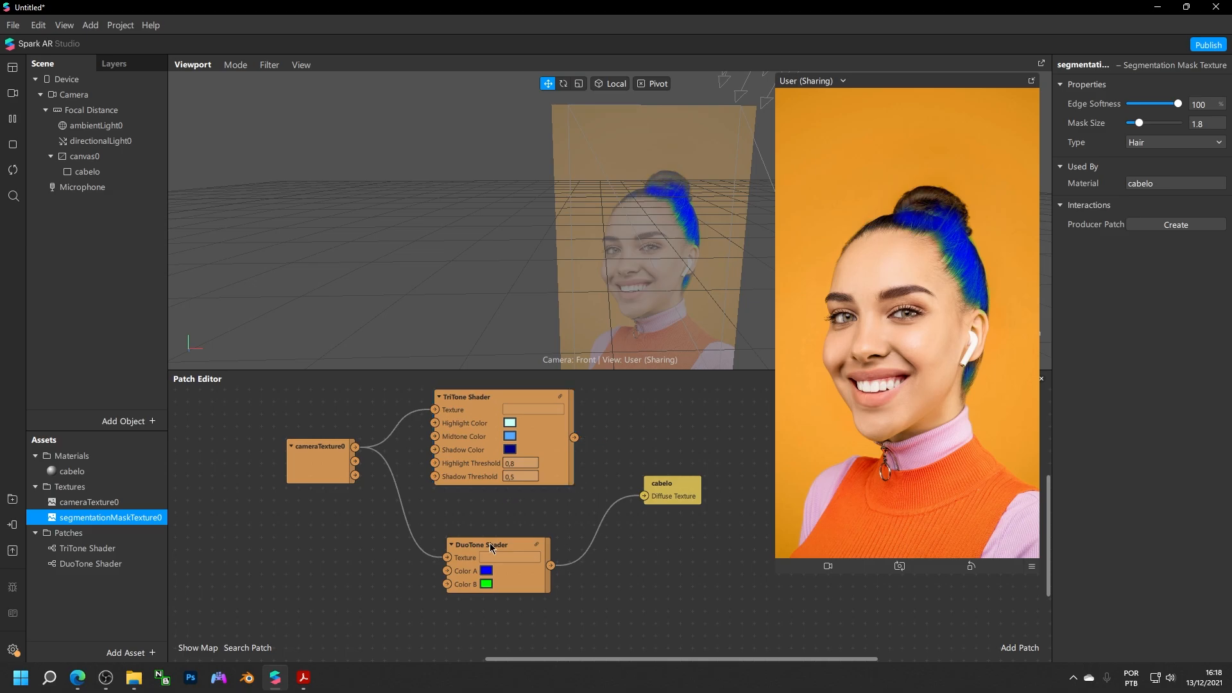
Save the project in the Arquivos folder as "03 - Segmentação de Cabelo" and close it
left_click(12, 25)
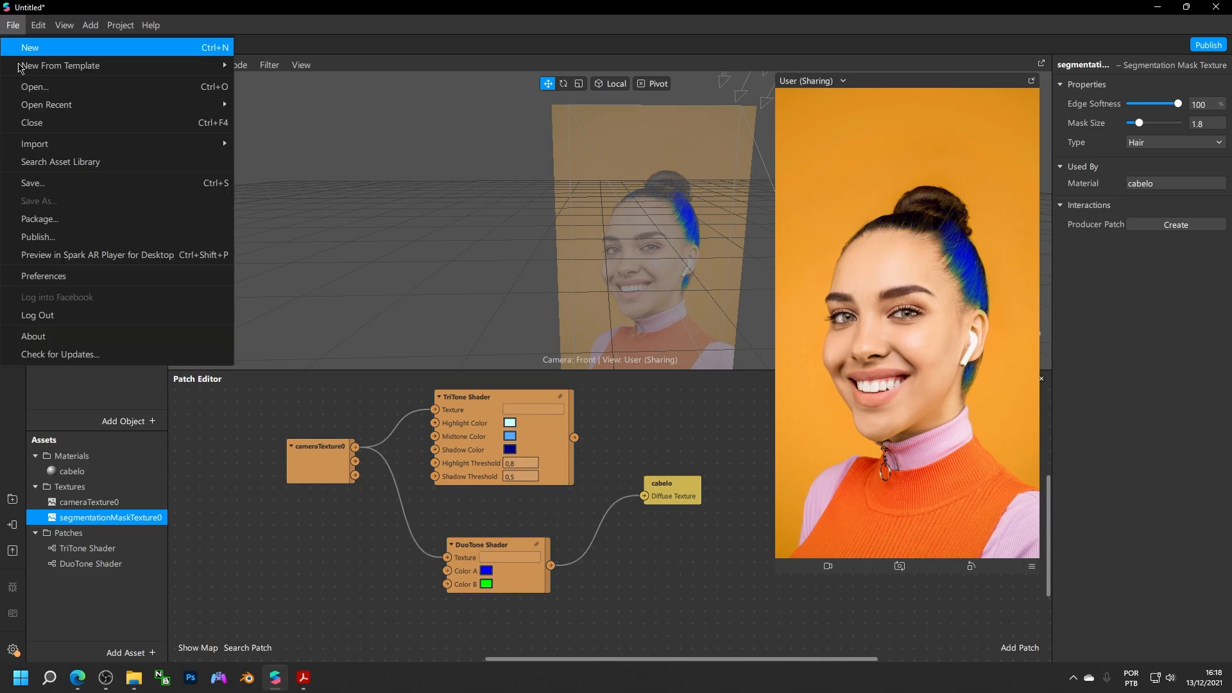
left_click(39, 183)
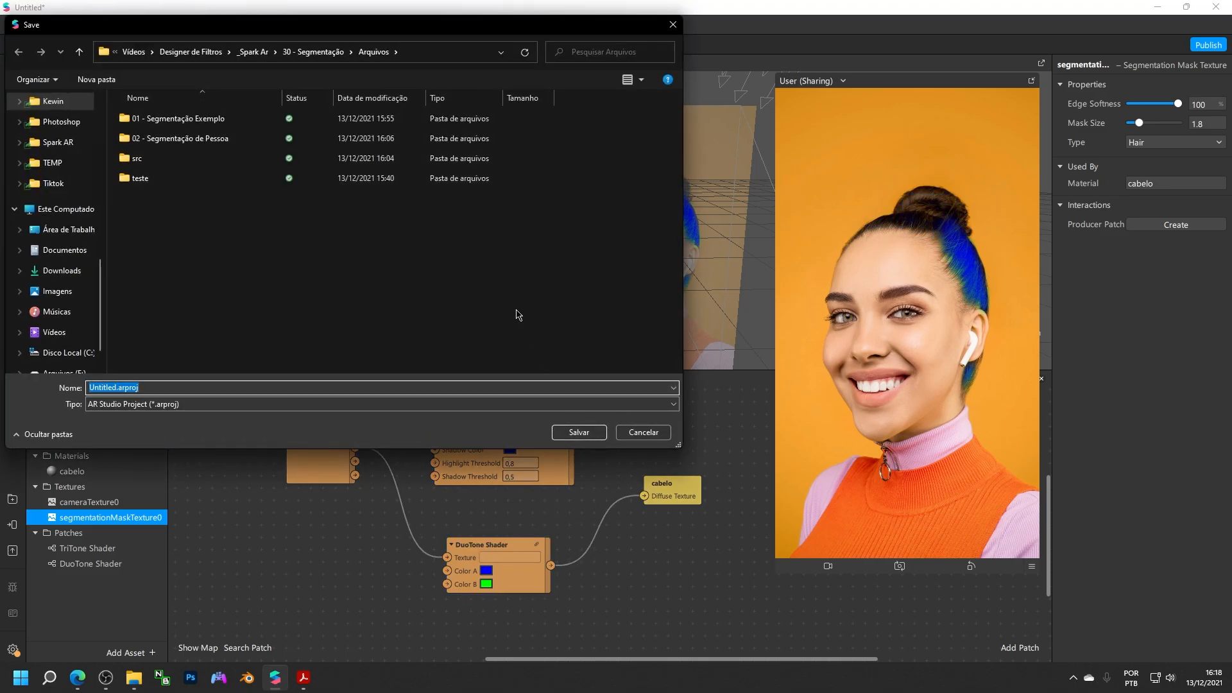
type("03 - Segmentação d")
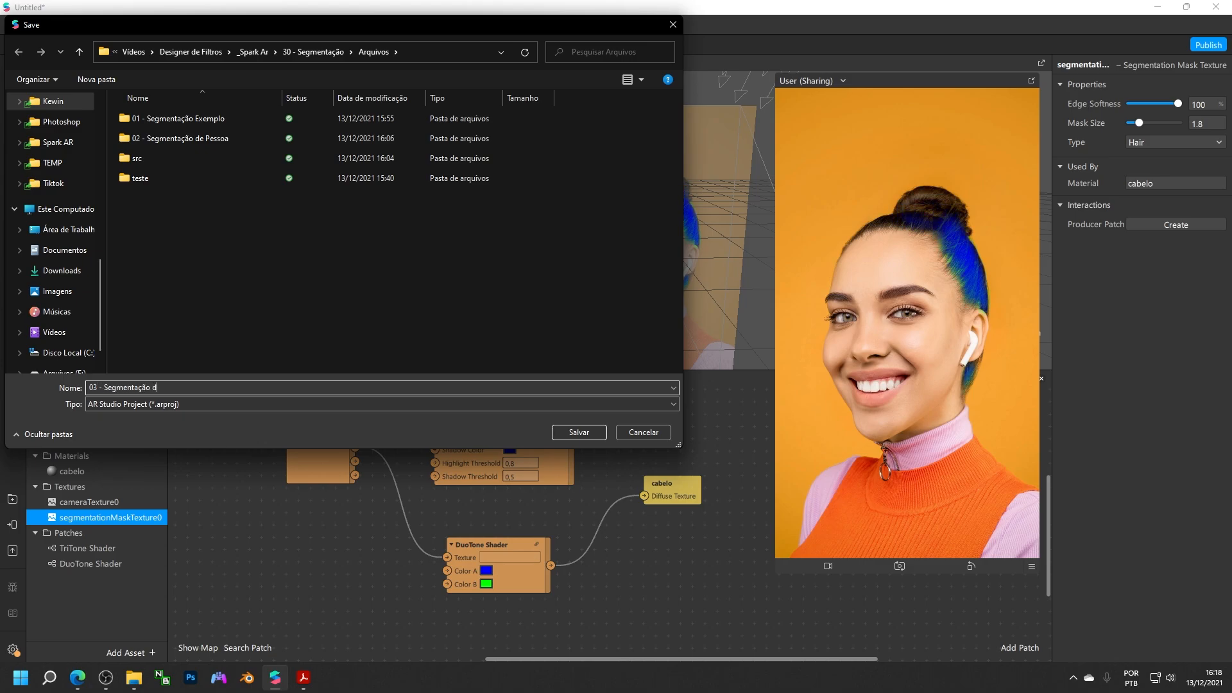
type("e Cabelo")
key("Return")
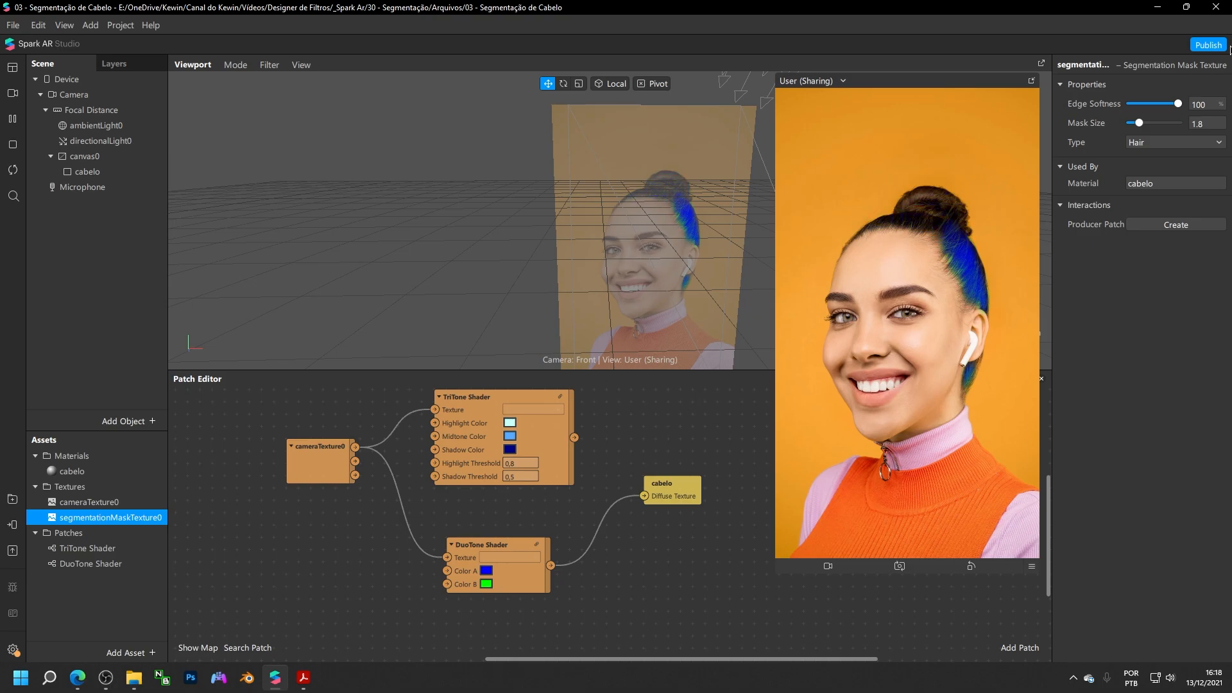
left_click(1206, 11)
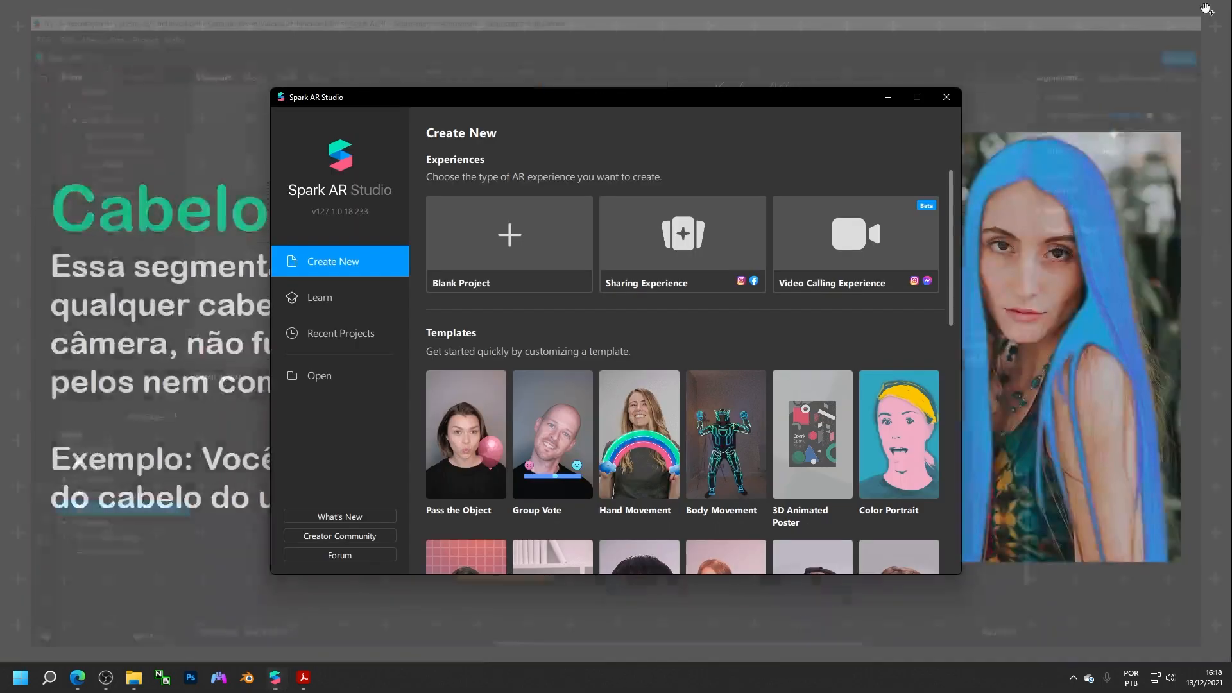
Switch to the PDF presentation and advance to the "Segmentação de Pele" slide
left_click(304, 677)
left_click(744, 365)
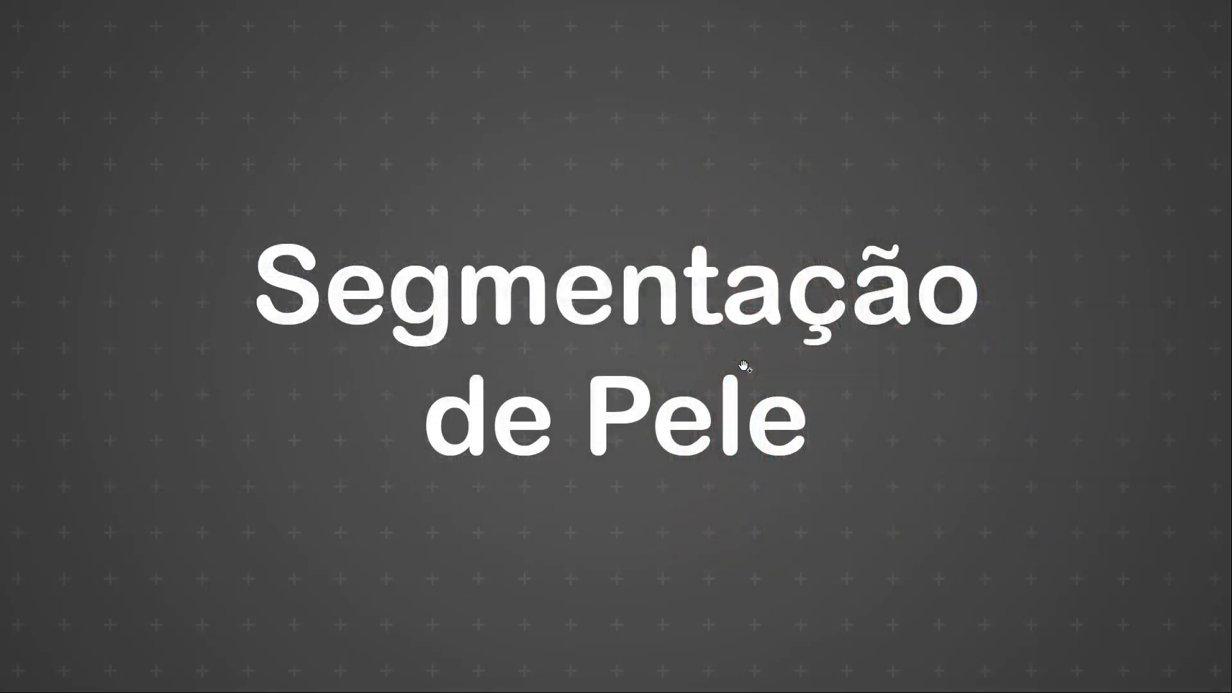
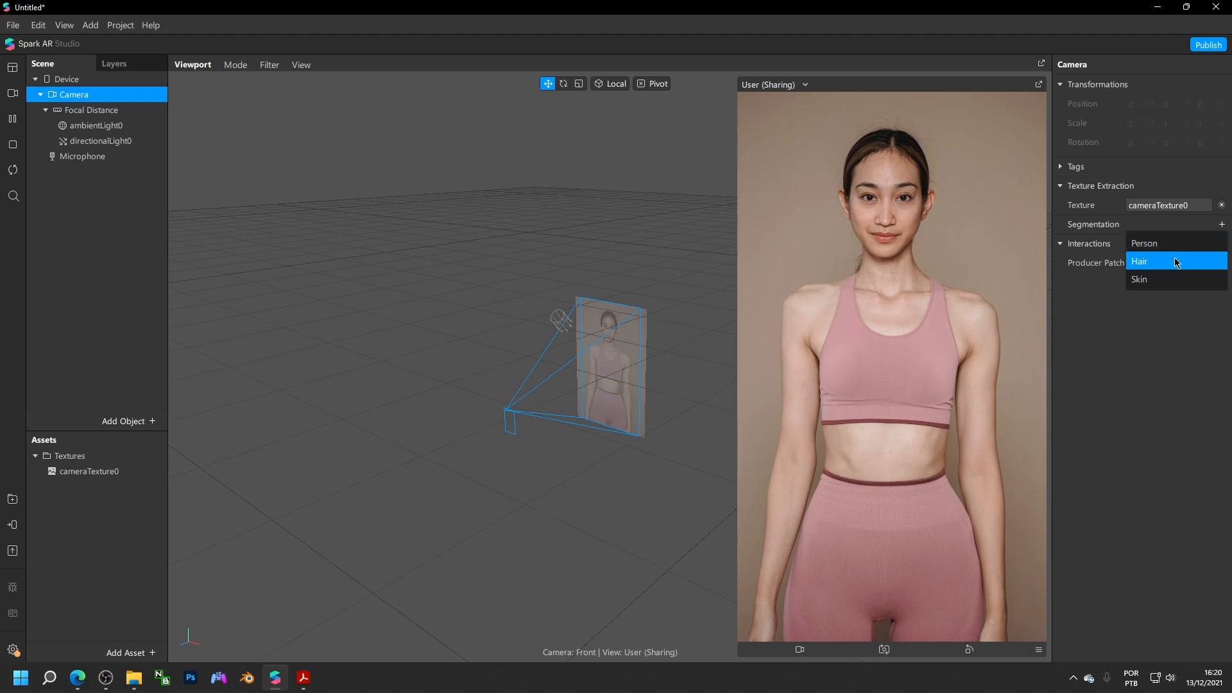
Add a Skin segmentation texture to the camera and insert a rectangle into the scene
left_click(1146, 283)
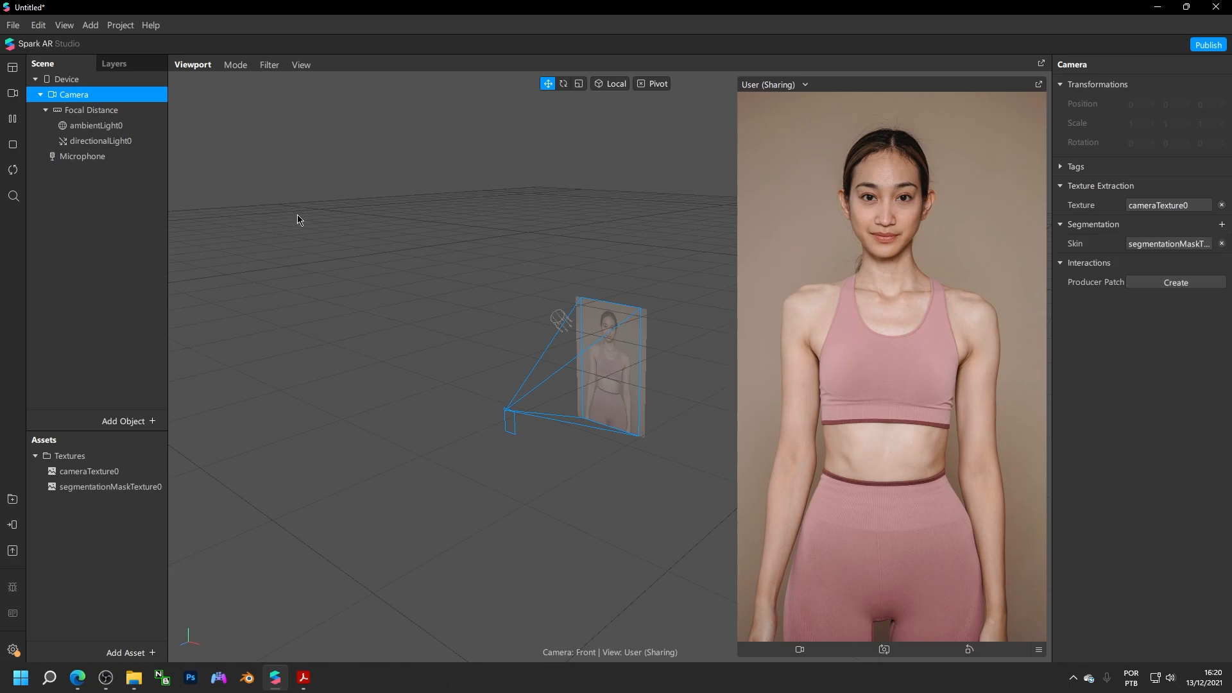
right_click(101, 180)
mouse_move(118, 191)
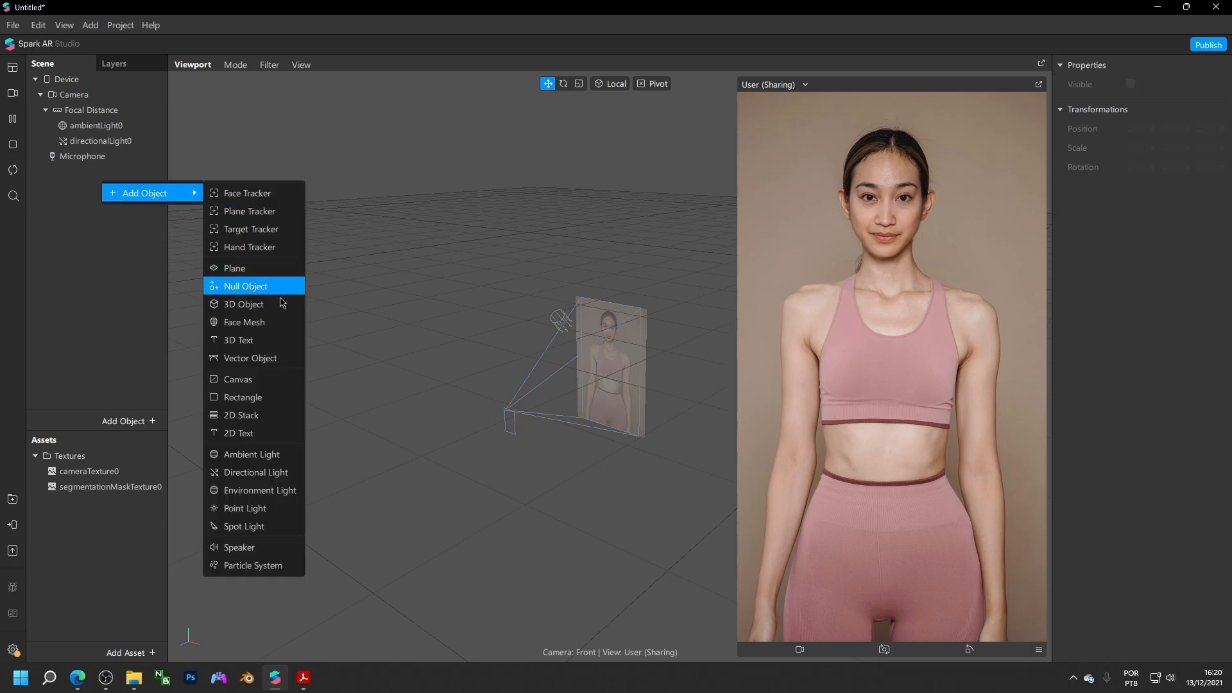
left_click(259, 400)
Make the rectangle fill the full width and height of the canvas
left_click(1153, 166)
left_click(1153, 182)
left_click(1153, 182)
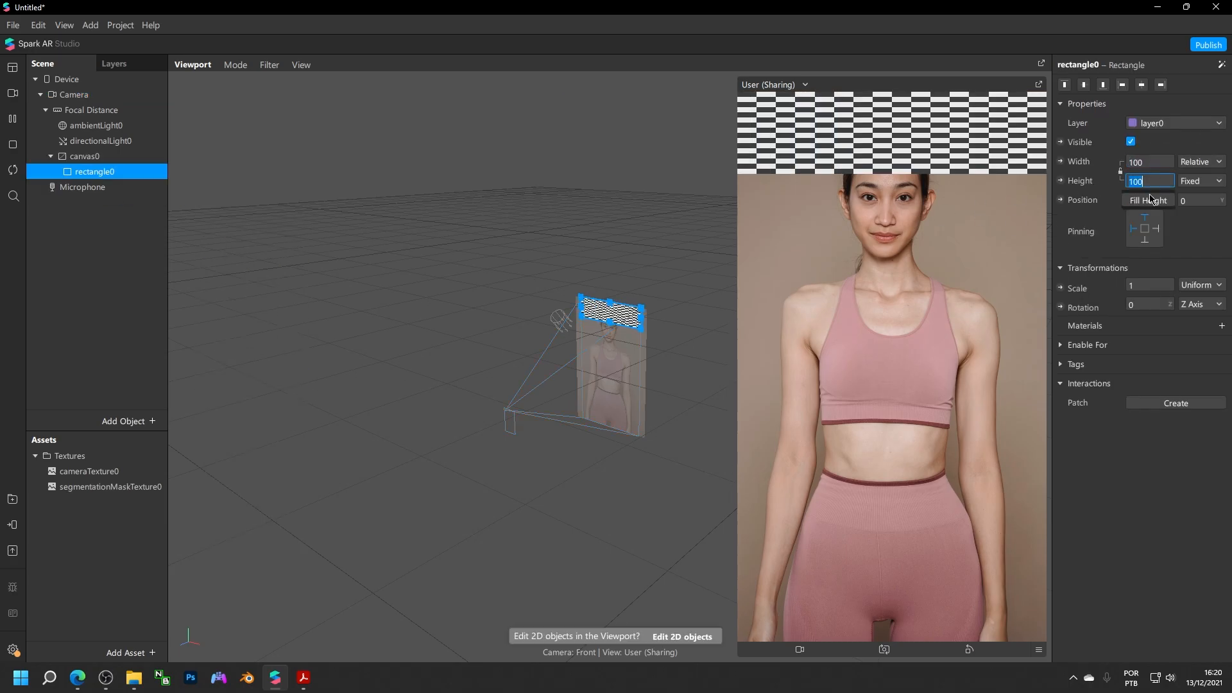
left_click(1153, 201)
Create a new material on the rectangle and rename it "pele"
left_click(1222, 326)
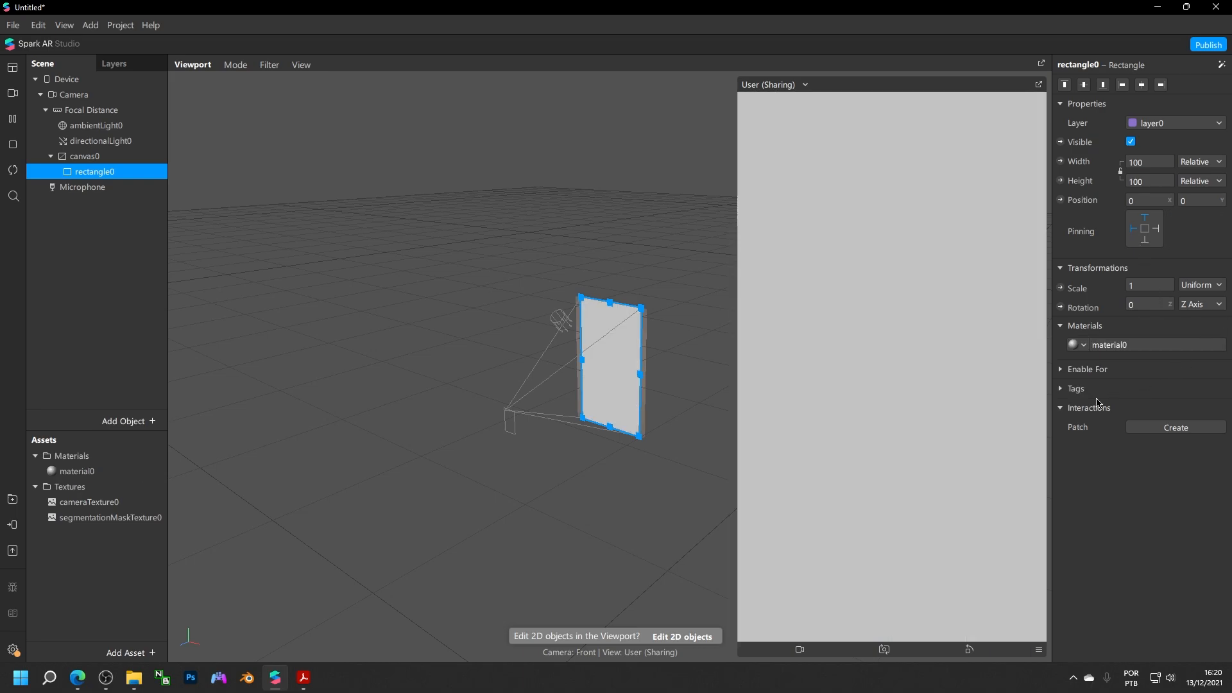
double_click(72, 473)
type("p")
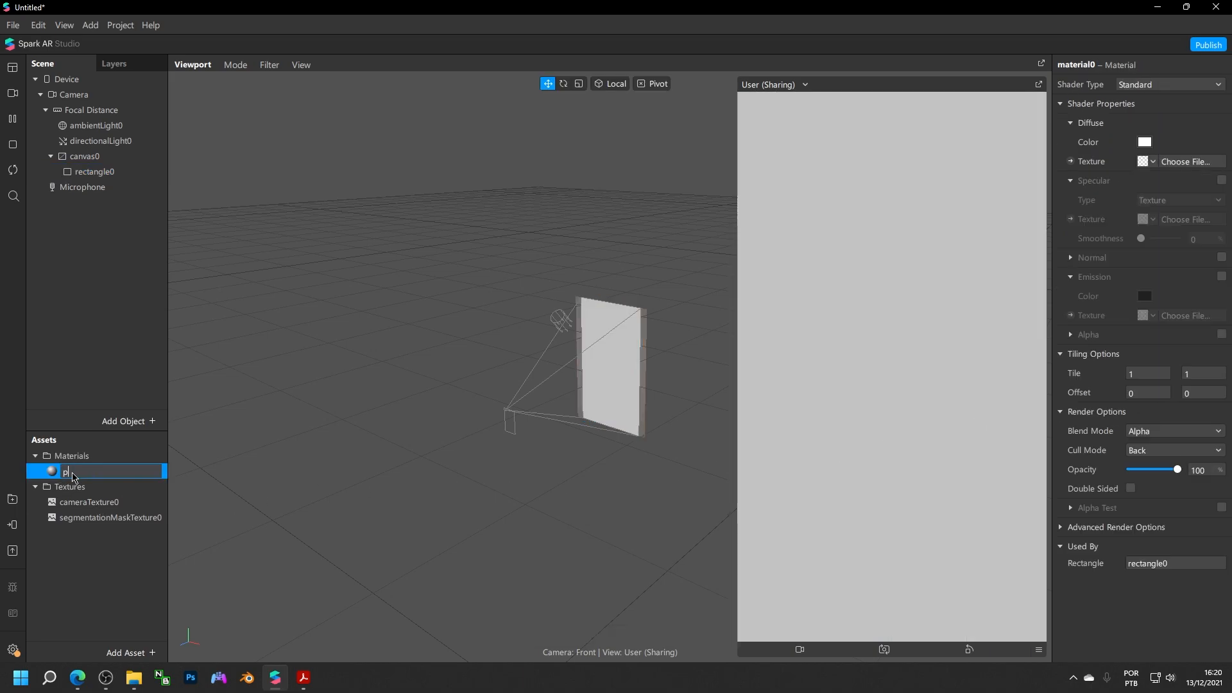
type("ele")
key("Return")
Set the pele material's shader type to Flat and blend mode to Associative Alpha, and enable its Alpha property
left_click(1149, 84)
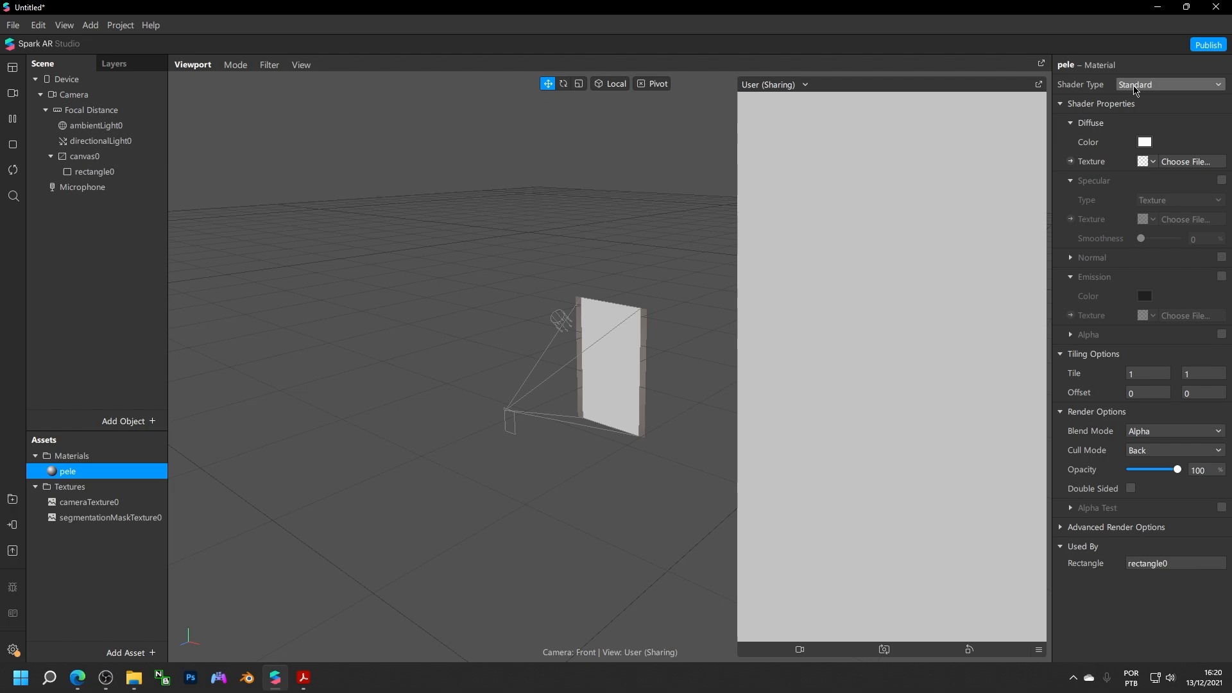
left_click(1139, 88)
left_click(1158, 295)
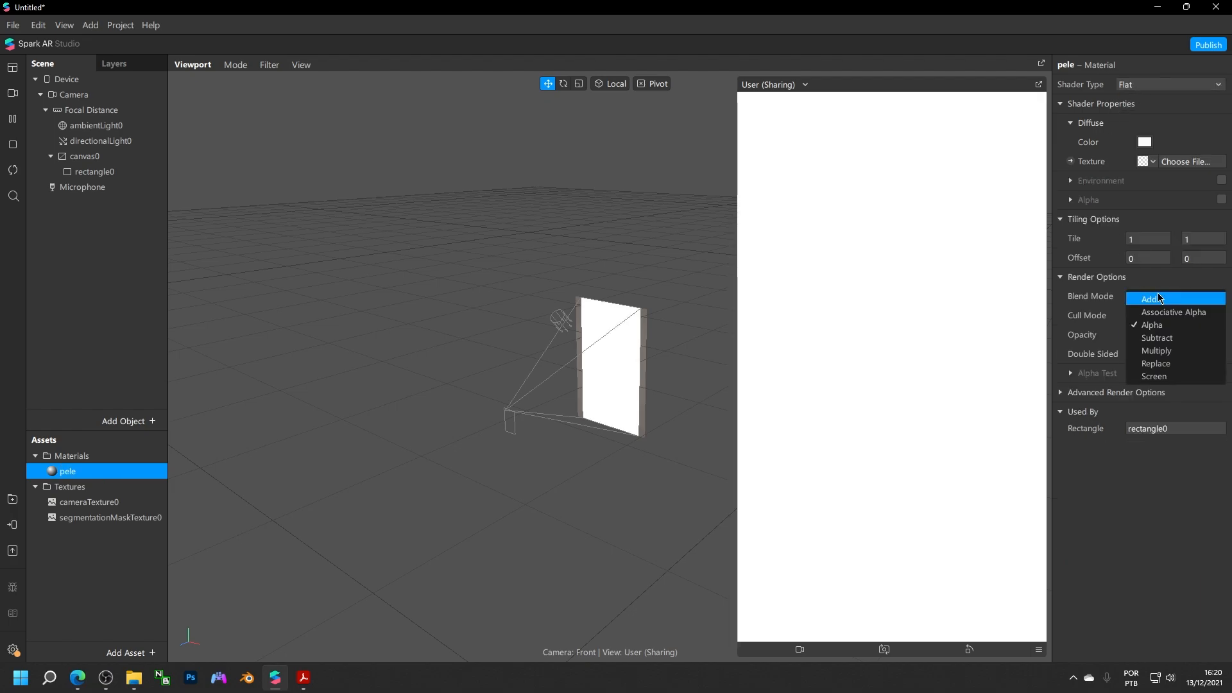
left_click(1157, 311)
left_click(1221, 199)
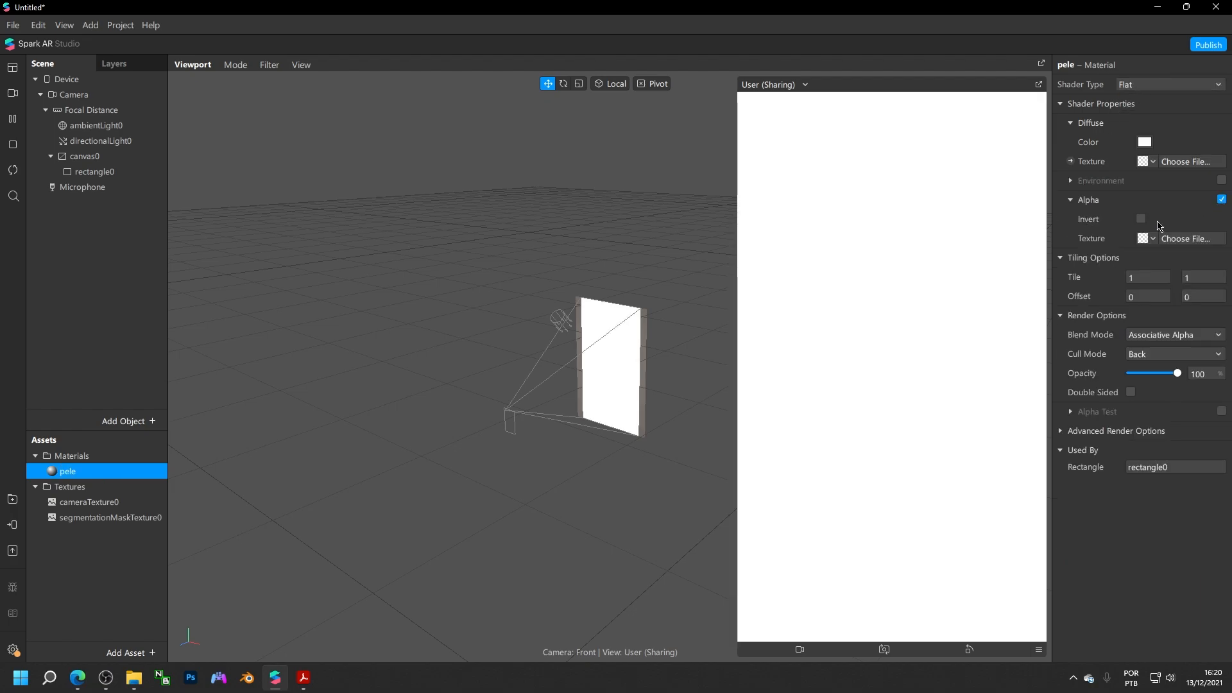
Assign segmentationMaskTexture0 as the pele material's alpha texture and create a patch for its diffuse texture
left_click(1147, 238)
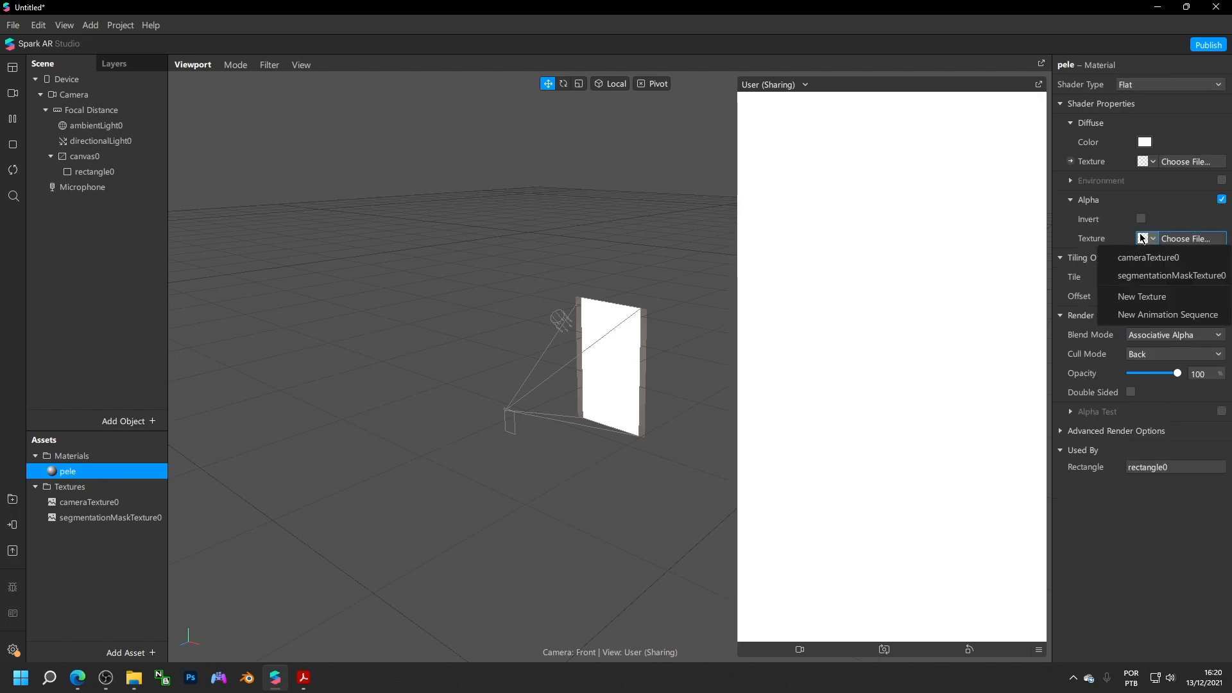
left_click(1121, 275)
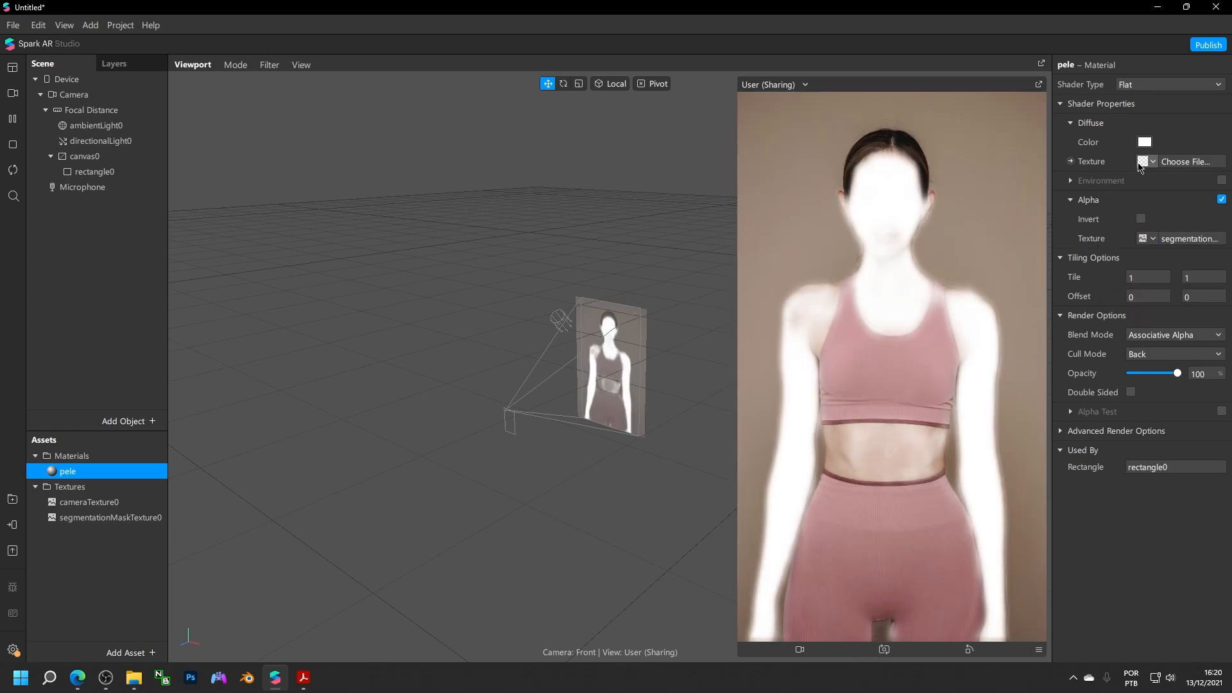
left_click(1070, 161)
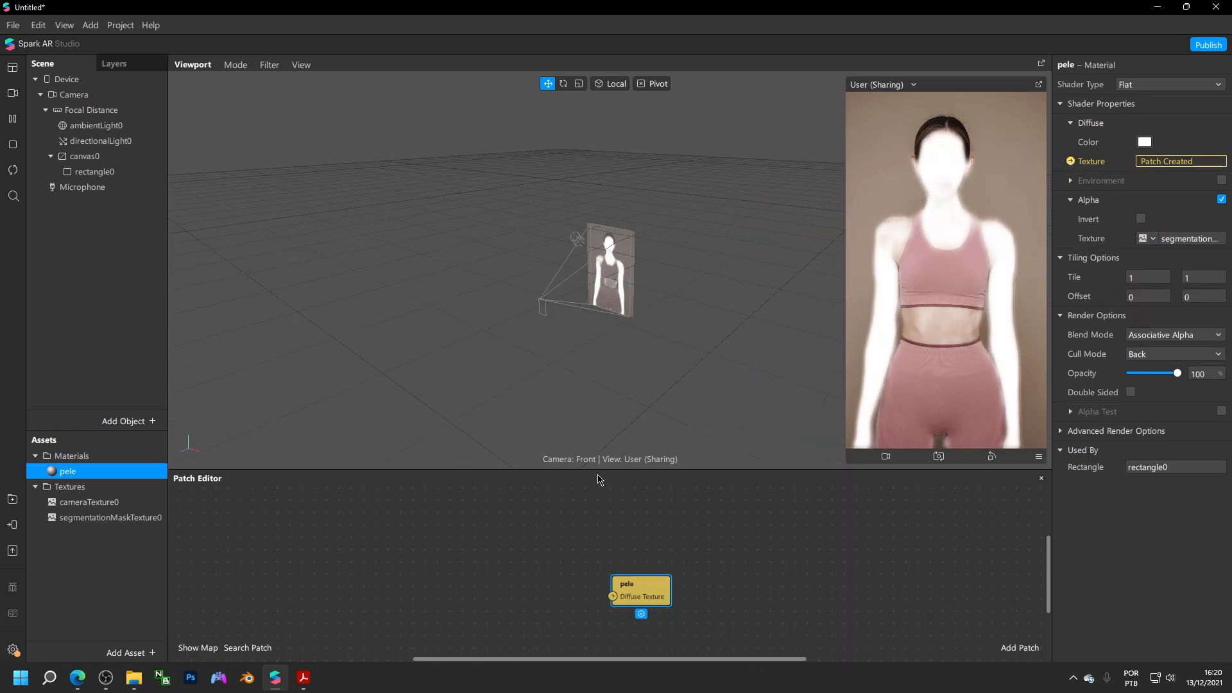
left_click_drag(594, 470, 597, 431)
Set the skin segmentation mask texture's mask size to 1.2 and its edge softness to 76%
left_click(93, 519)
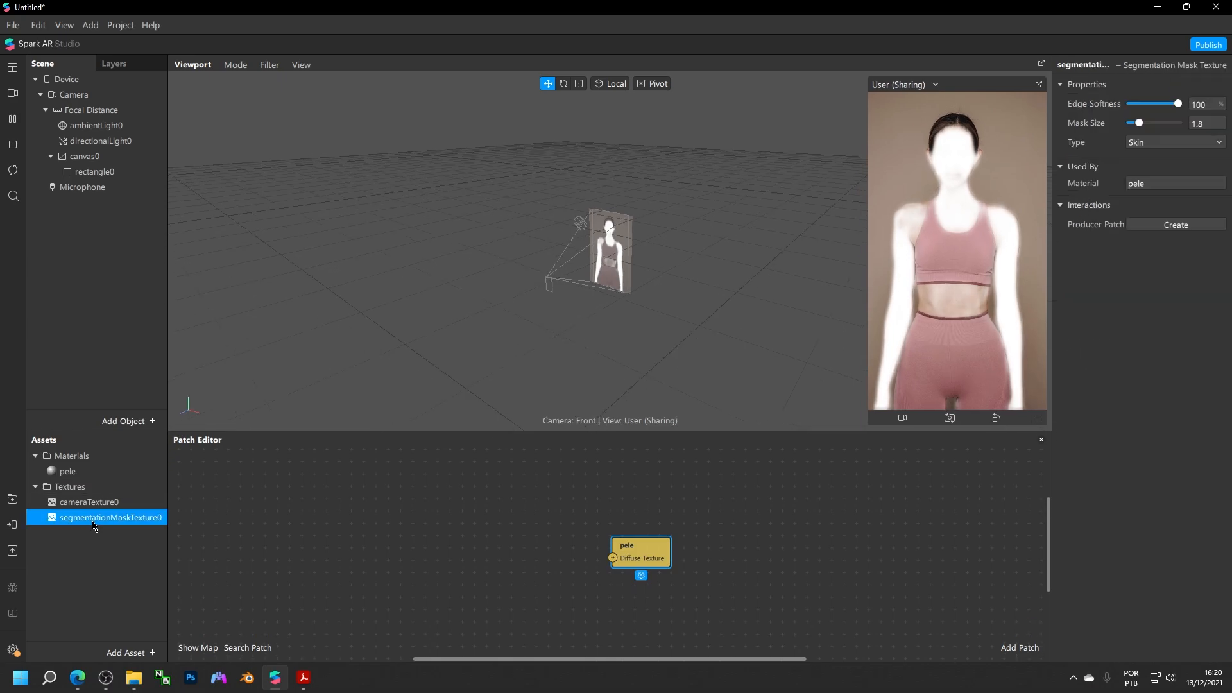
left_click_drag(1139, 122, 1168, 107)
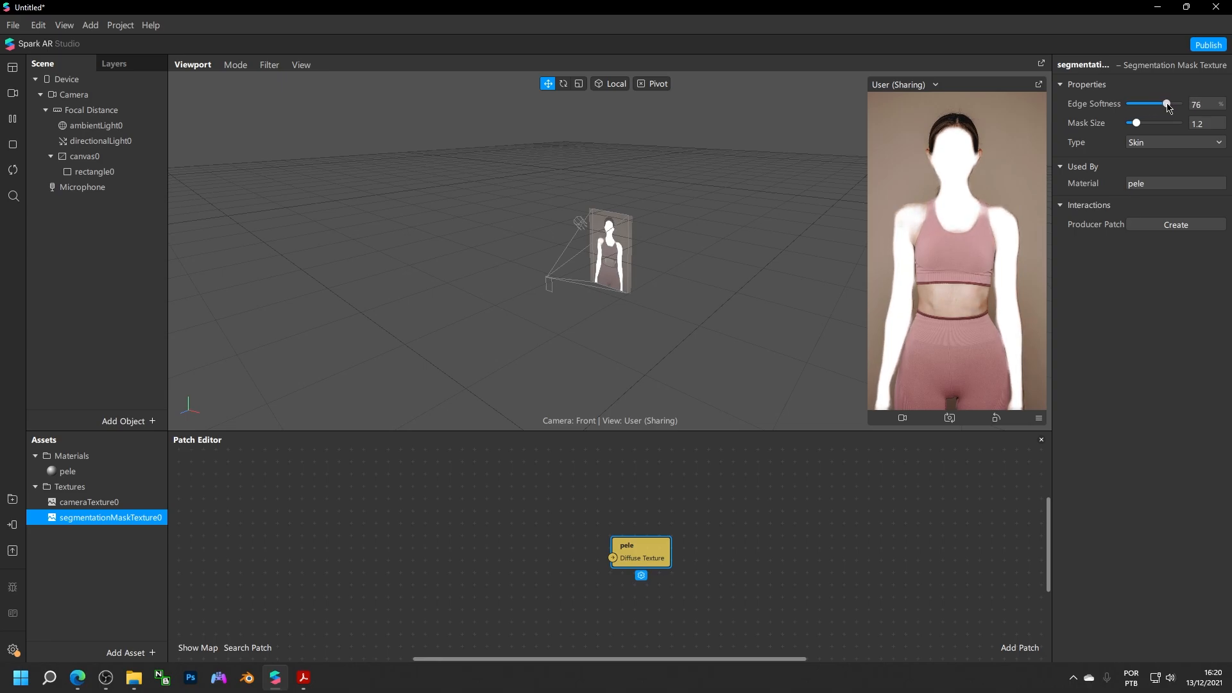
Detach and enlarge the preview, place it clear of the material properties, and expand the Patch Editor's working area
left_click(1039, 84)
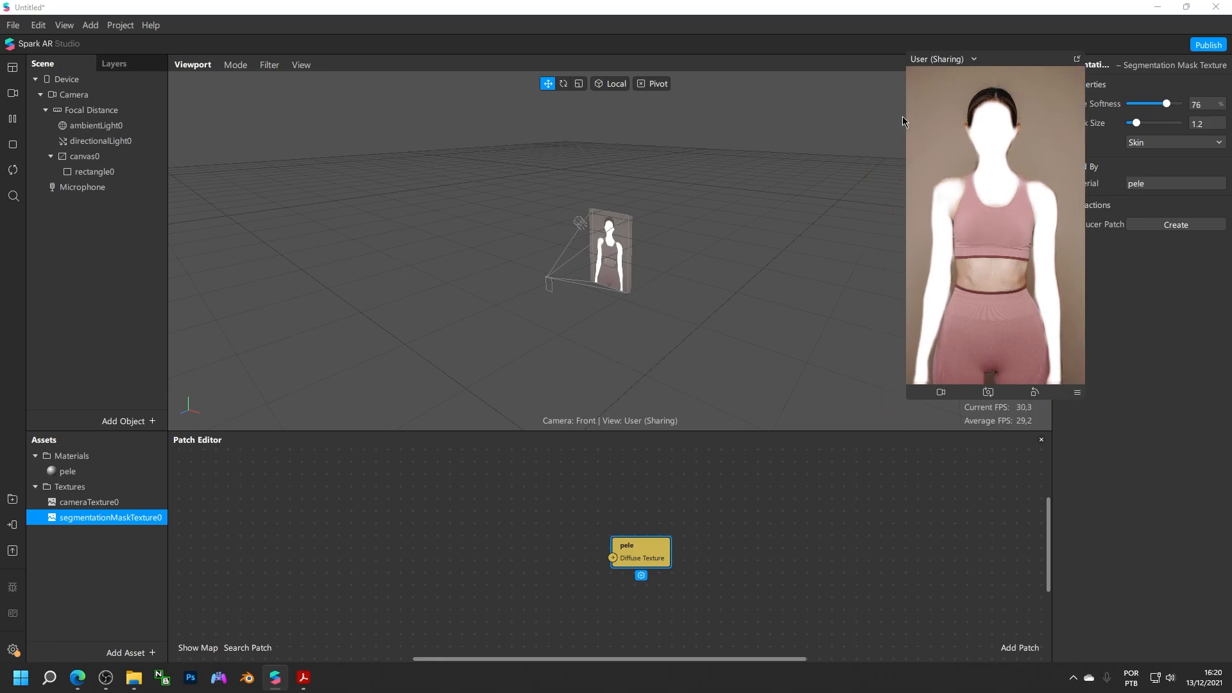
left_click_drag(902, 122, 789, 124)
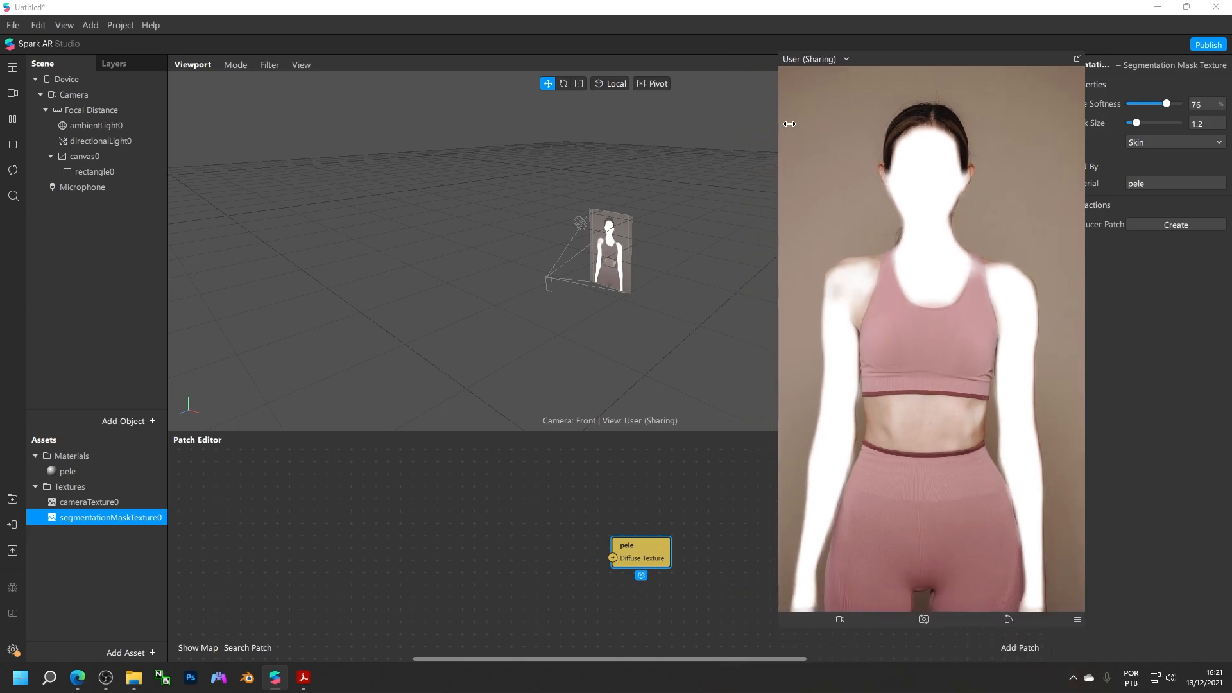
left_click_drag(1045, 61, 995, 86)
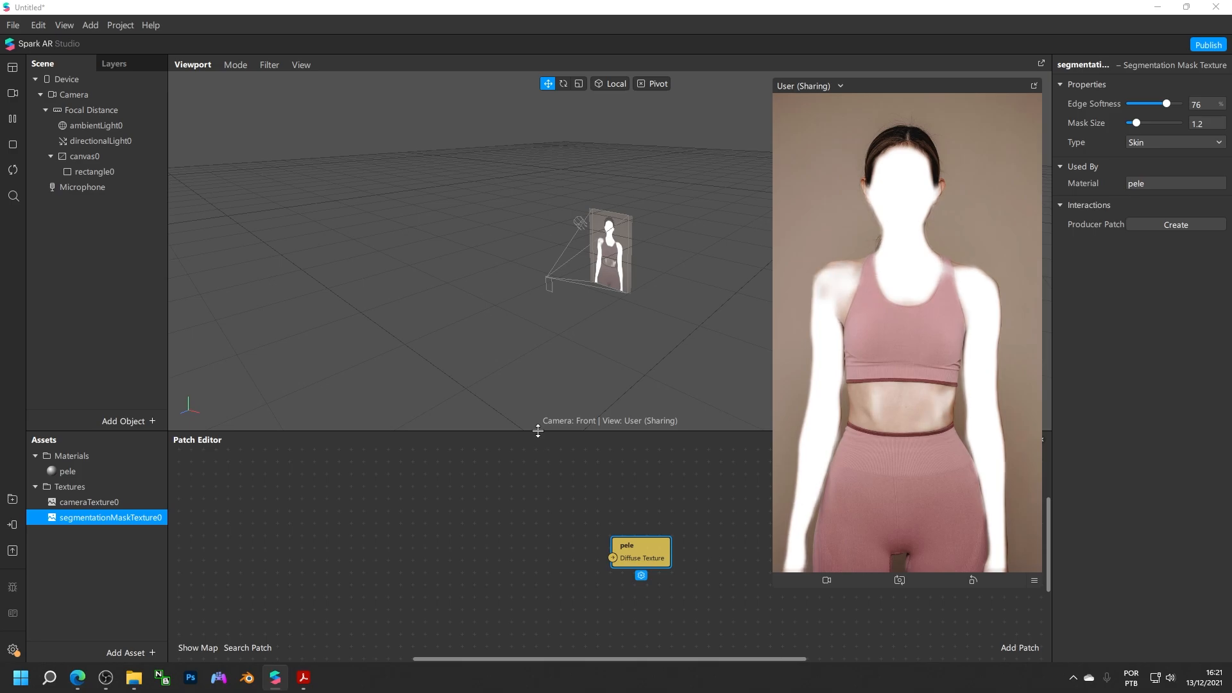
left_click_drag(538, 430, 537, 246)
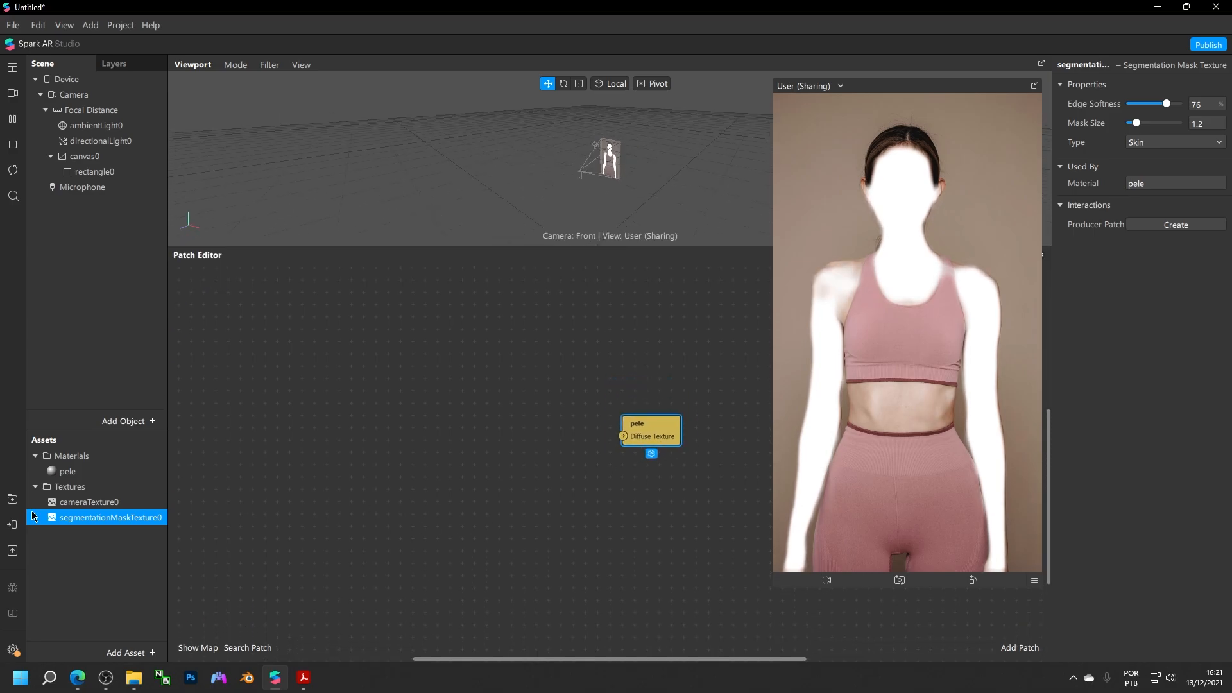
Search the AR Library for "duotone" and import the Duotone Color patch asset into the project
left_click(13, 499)
type("duoto")
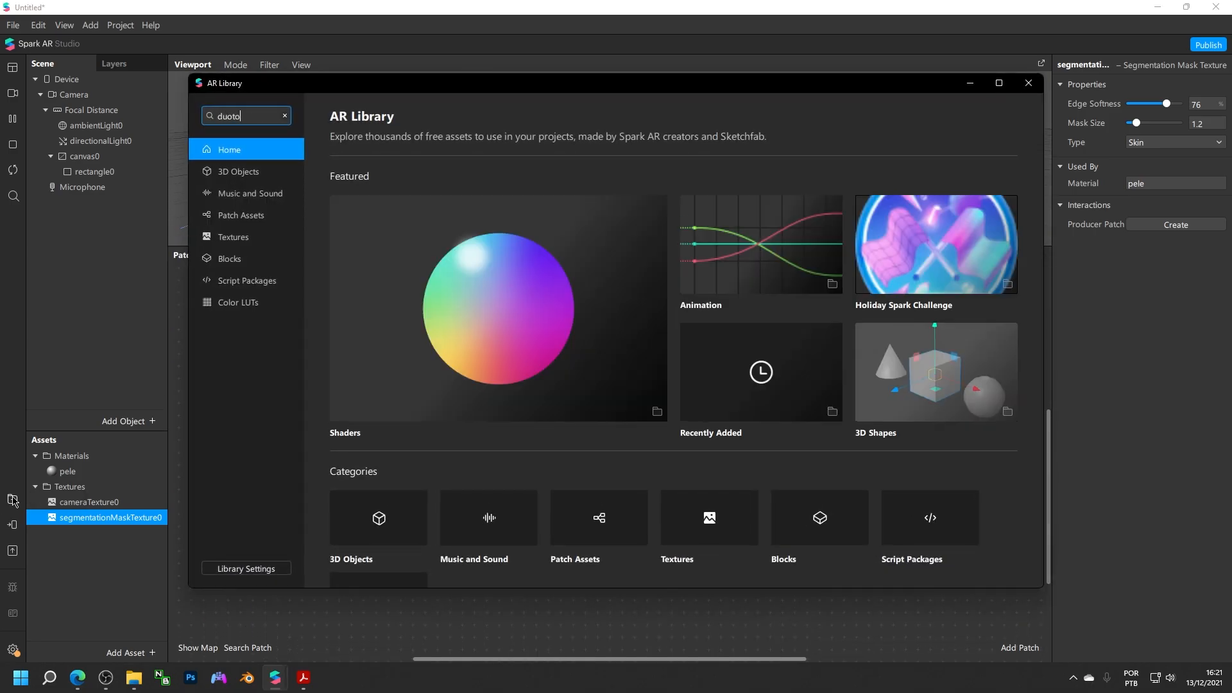
type("ne")
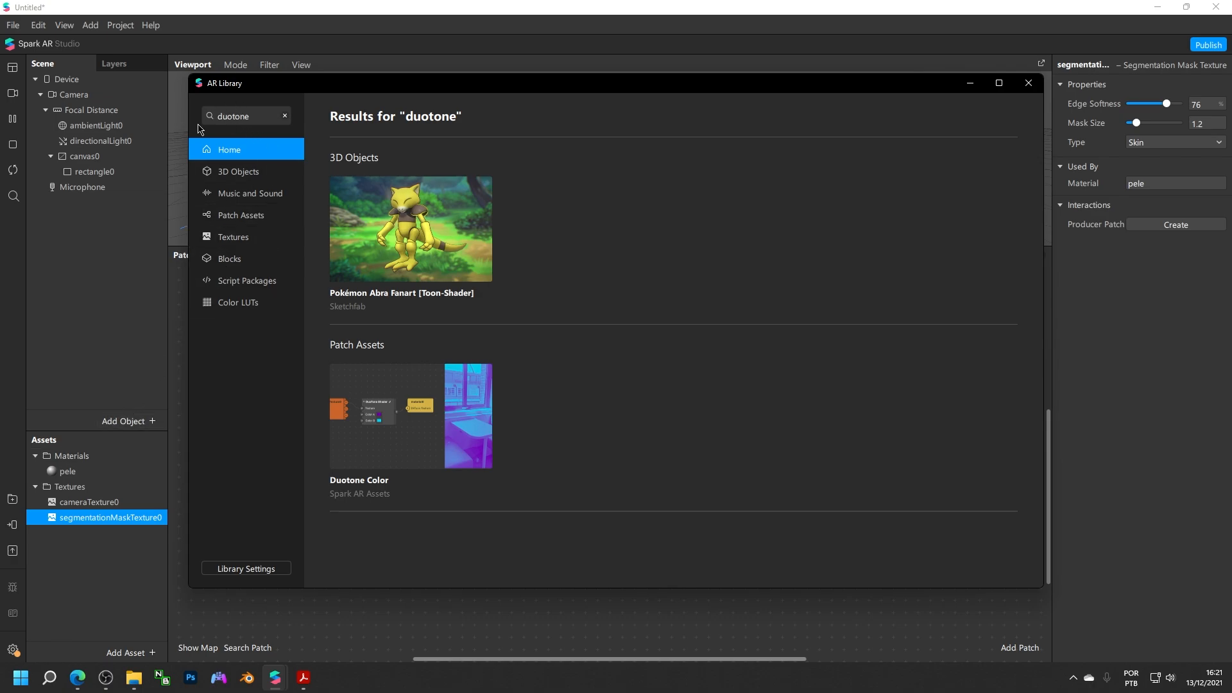
double_click(249, 113)
type("duo")
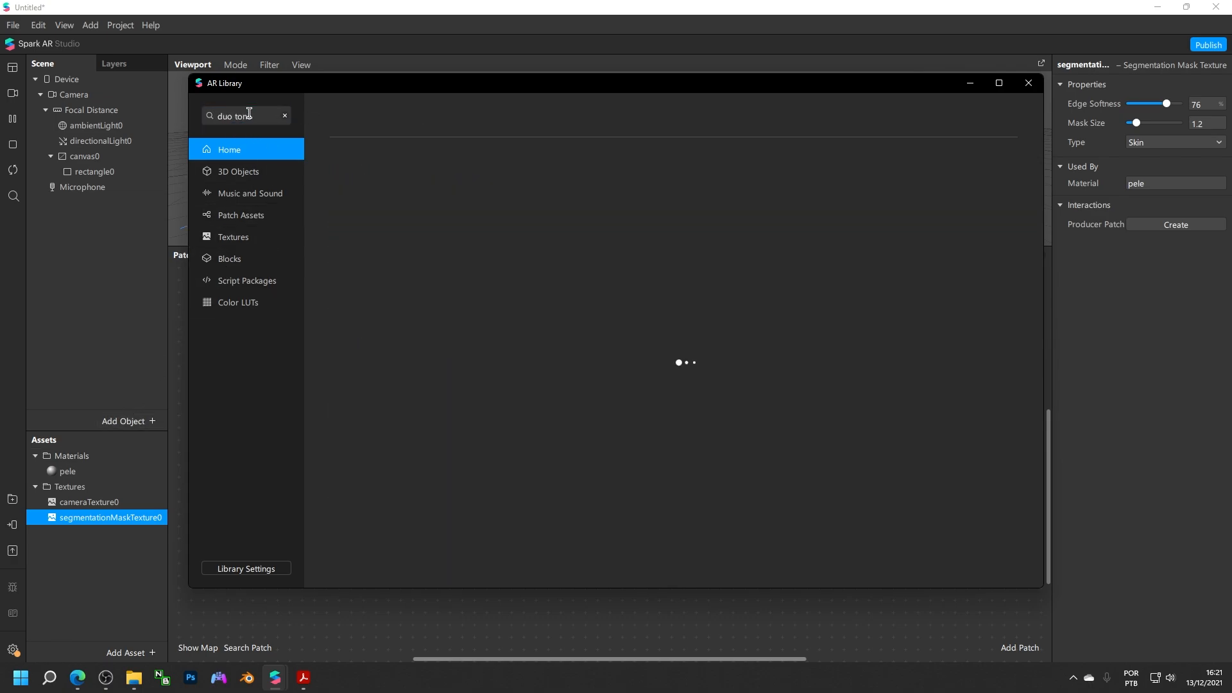
left_click(249, 113)
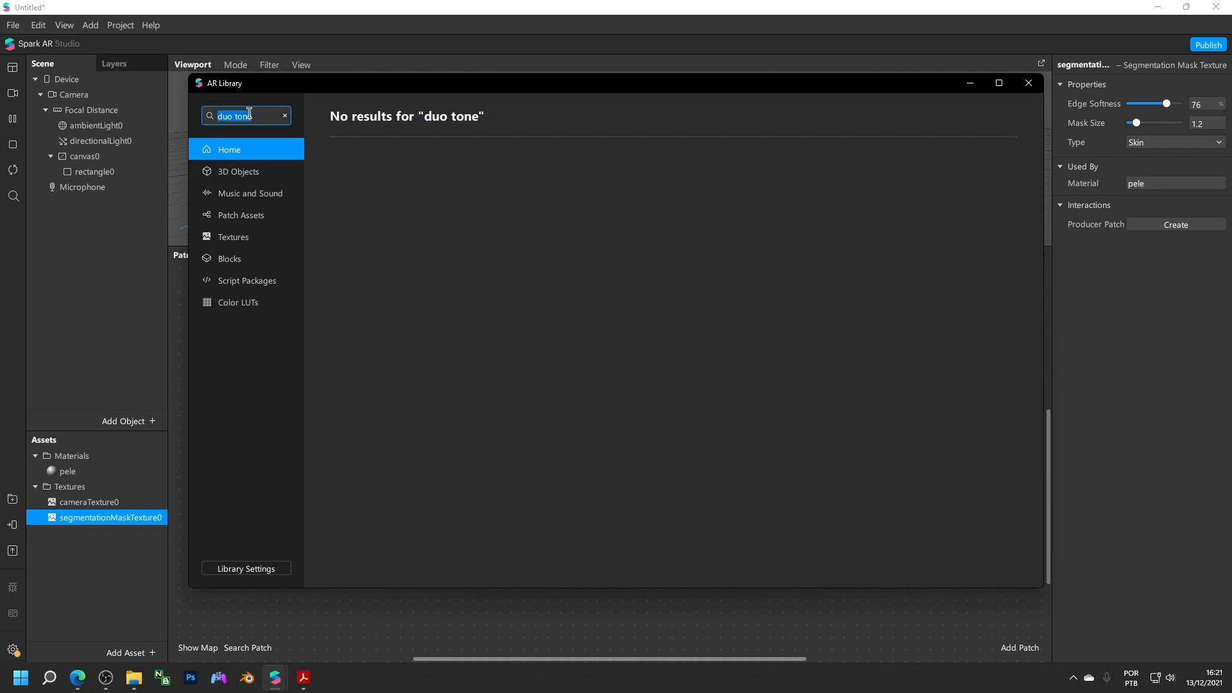
type("duotone")
key("Return")
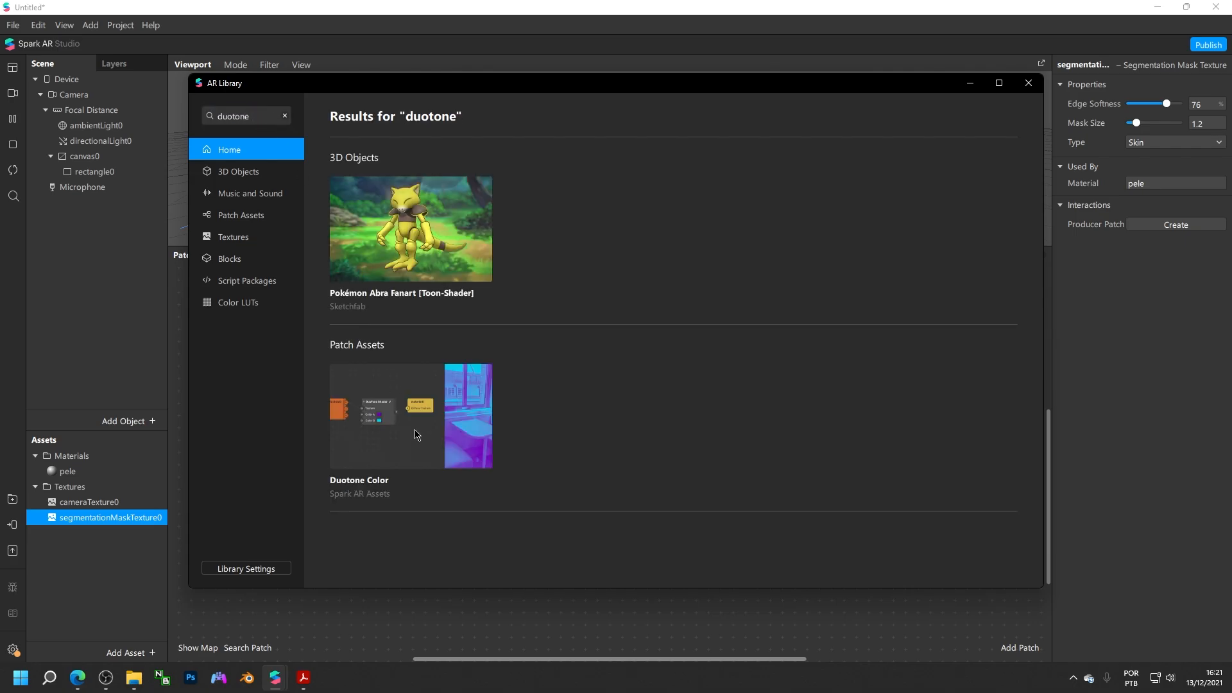
left_click(416, 436)
left_click(980, 143)
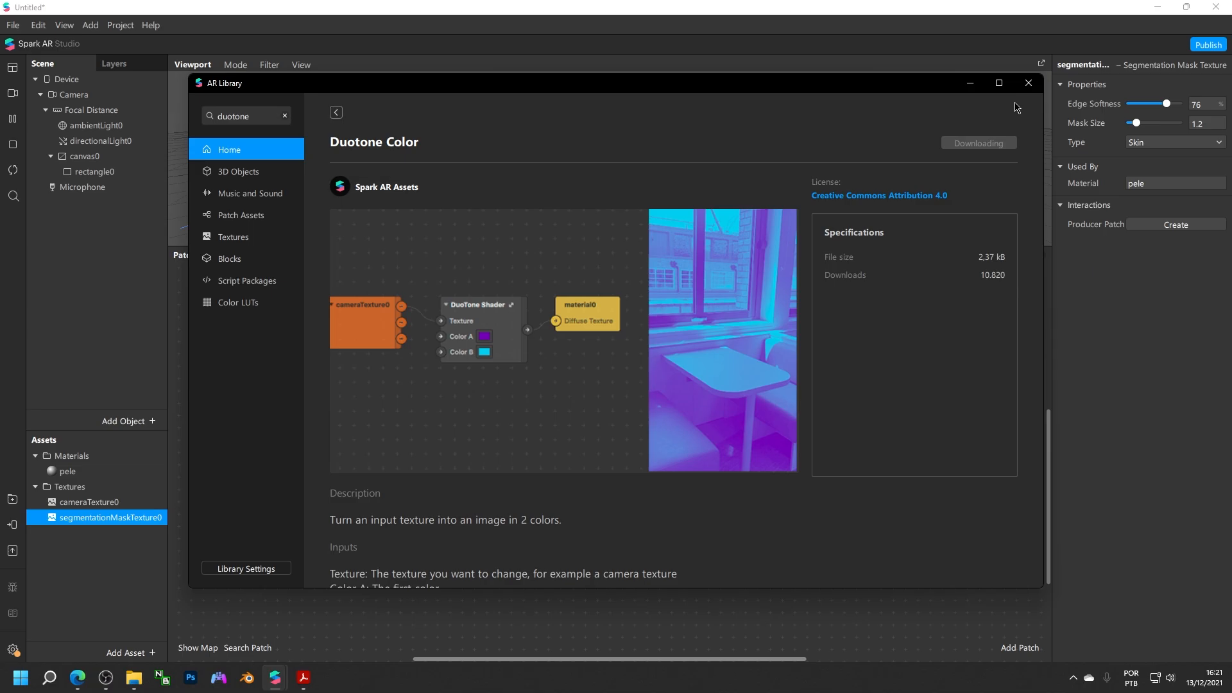
left_click(1023, 92)
Add DuoTone Shader and cameraTexture0 patches, and connect the camera's color output through the shader to pele's diffuse texture
left_click_drag(90, 548, 500, 452)
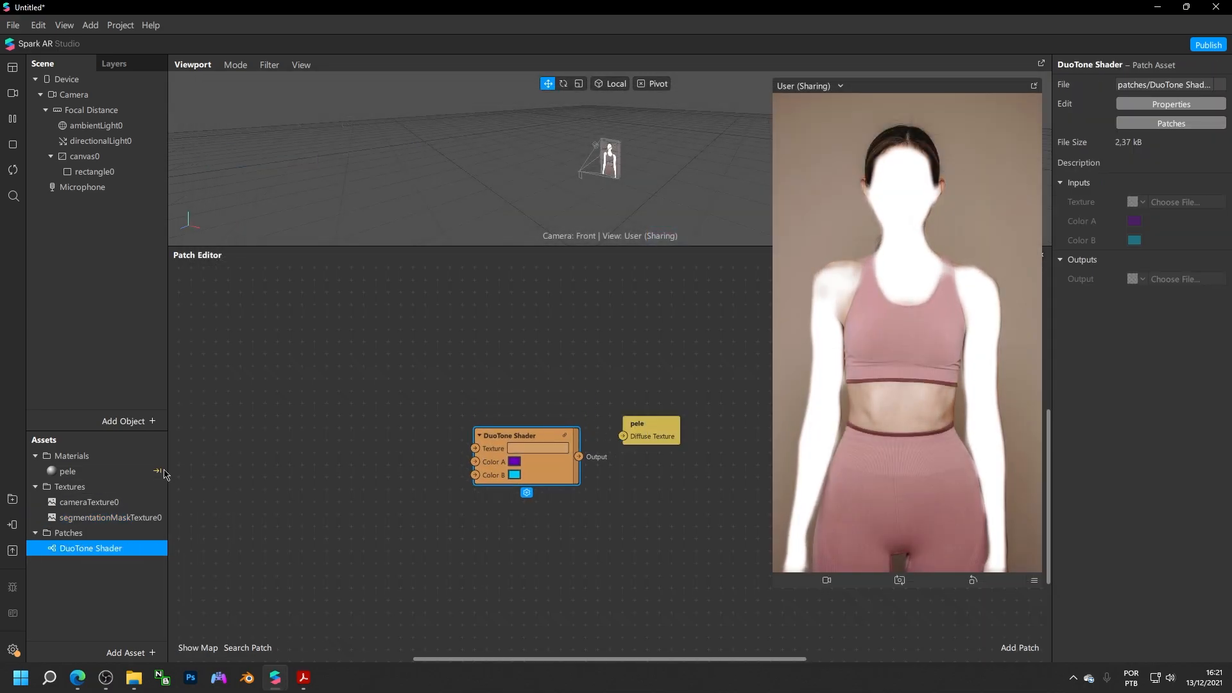
left_click_drag(94, 504, 475, 448)
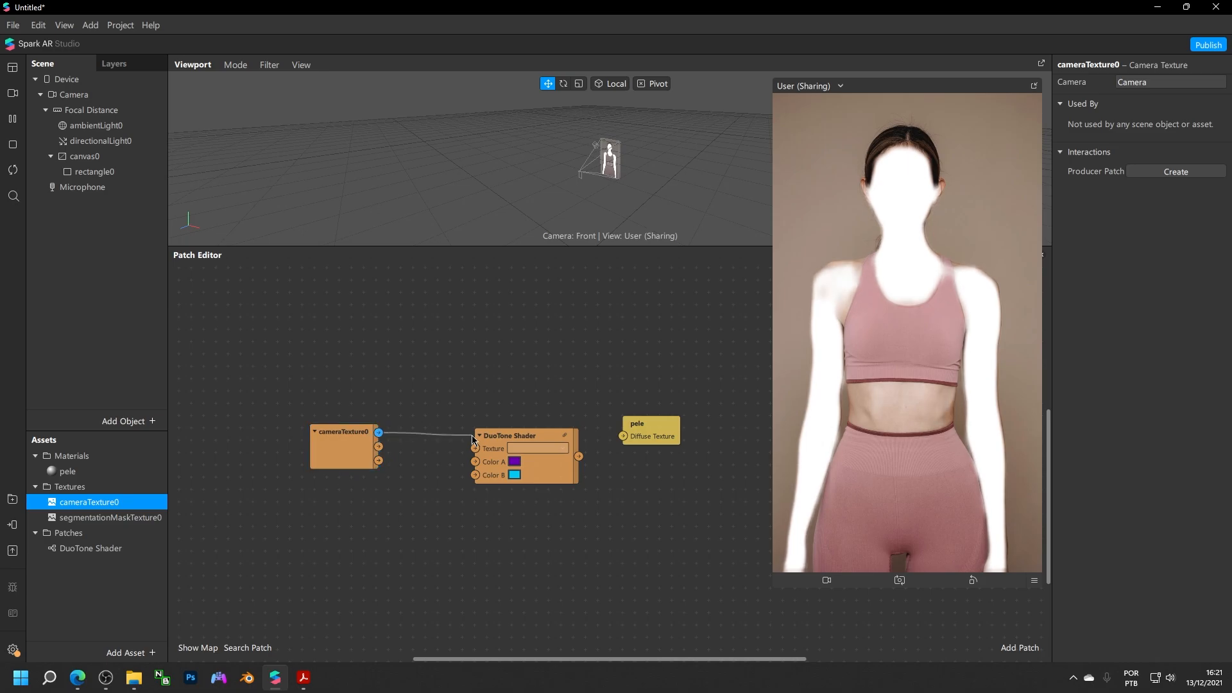
left_click_drag(580, 457, 623, 436)
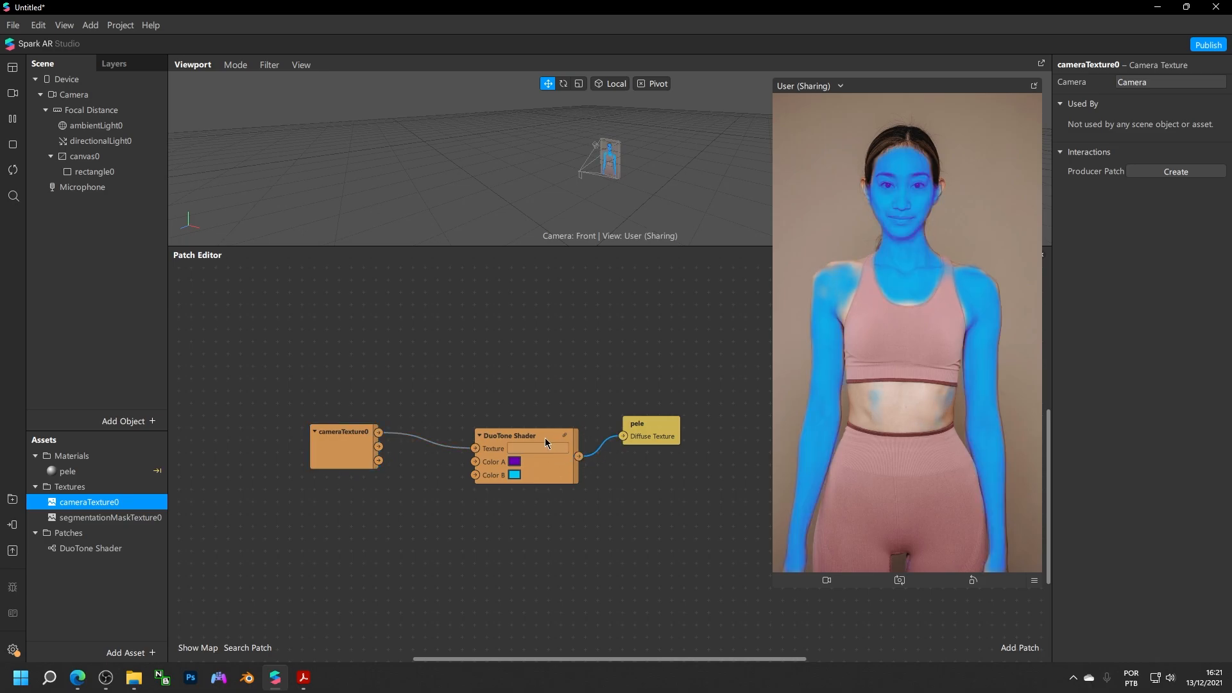
left_click_drag(545, 437, 521, 413)
left_click_drag(316, 439, 320, 406)
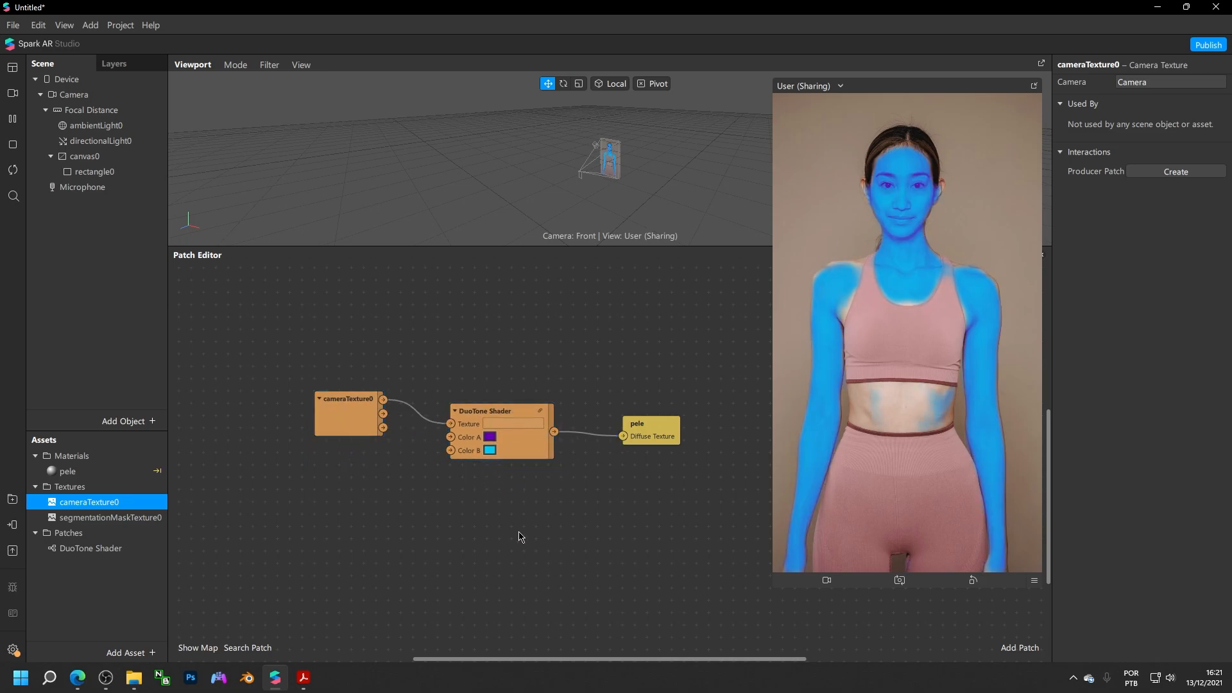
Set the DuoTone Shader's Color B to teal green #00aa7f and its Color A to light blue #55aaff
left_click(494, 452)
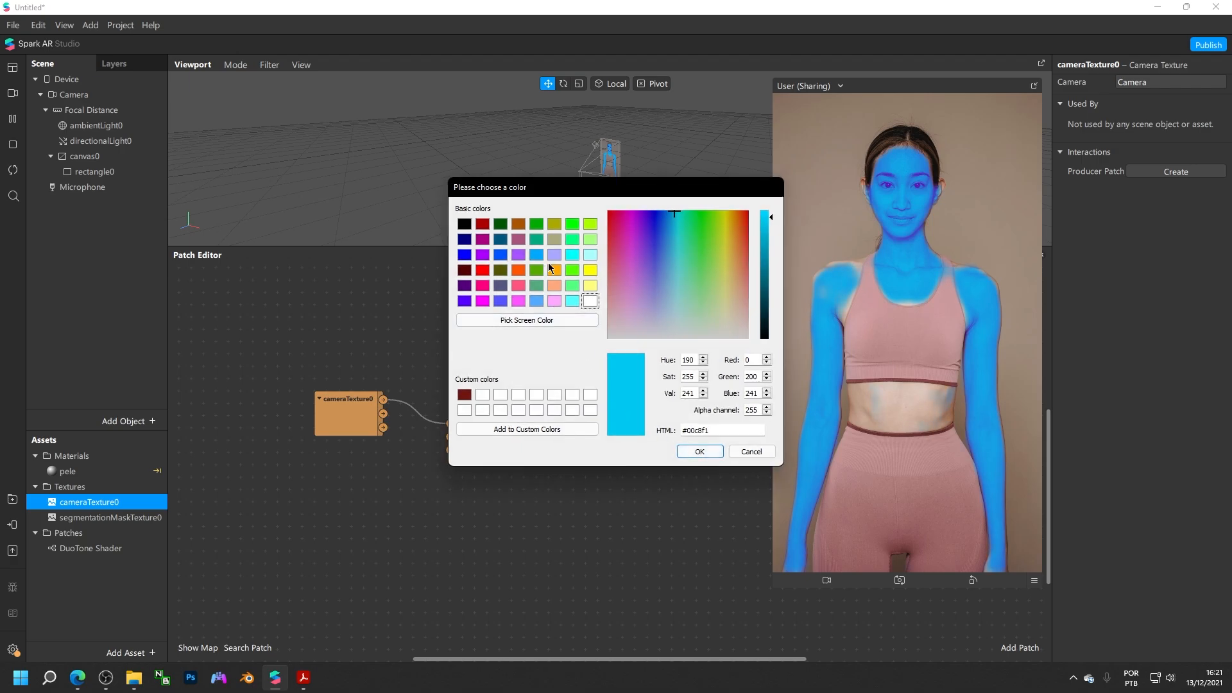
left_click(572, 271)
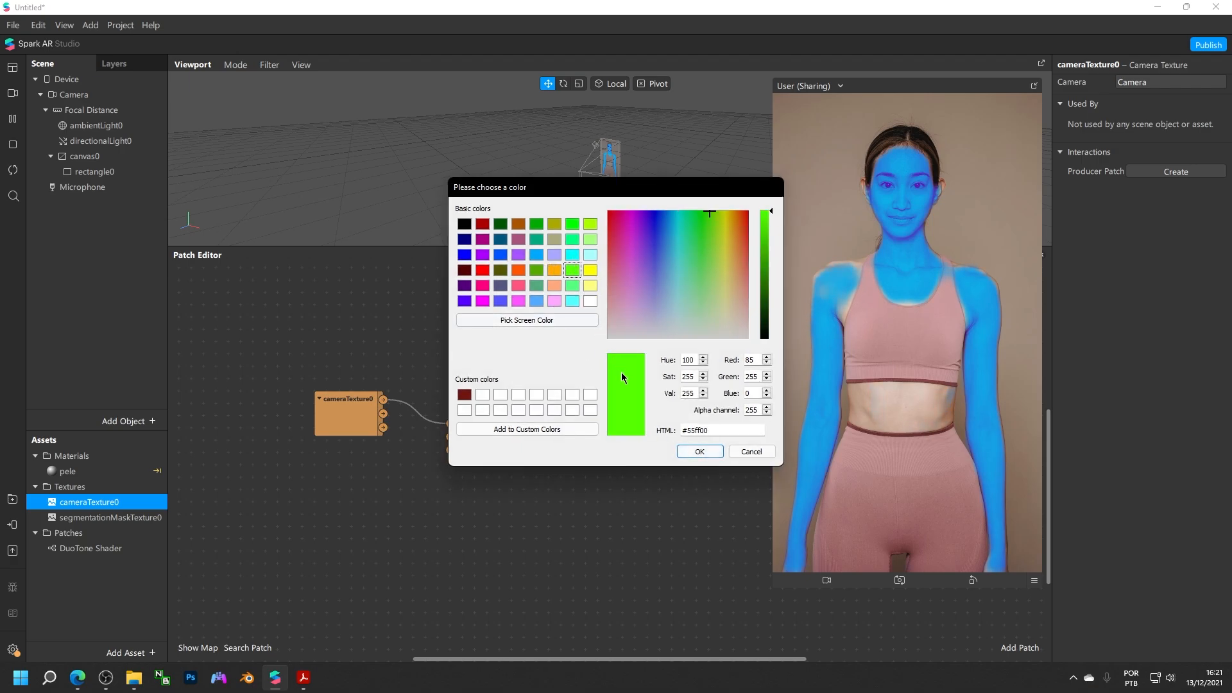
left_click(500, 256)
left_click(537, 240)
left_click(700, 452)
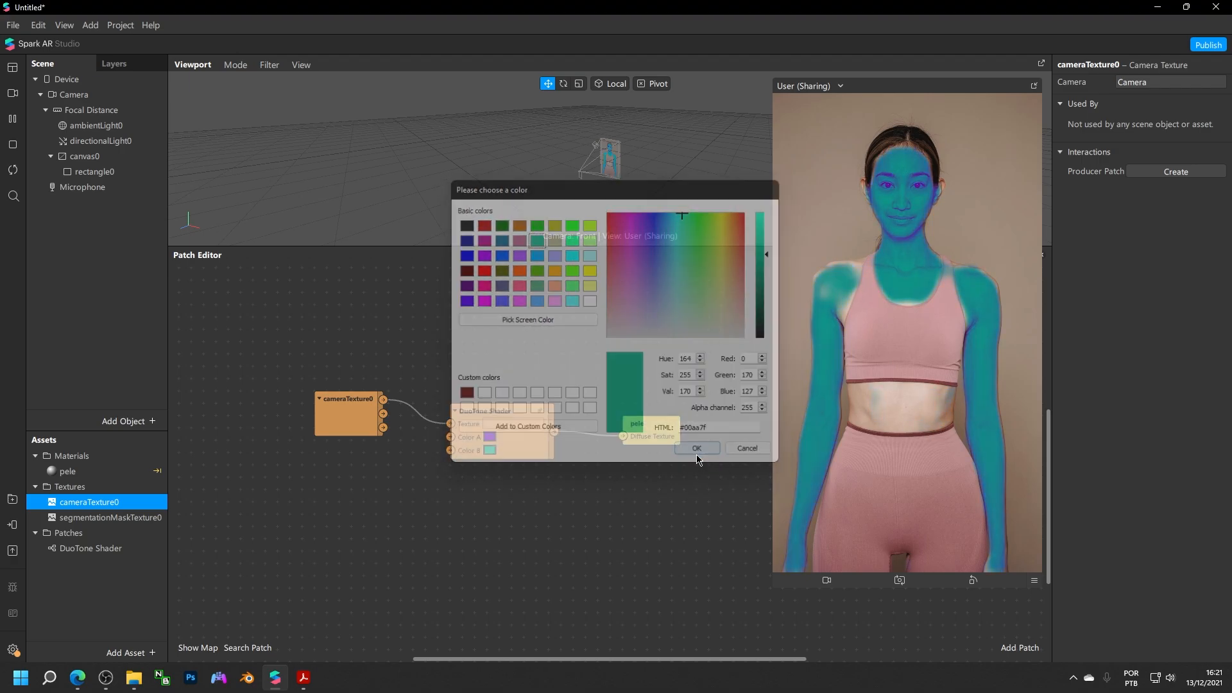
left_click(489, 437)
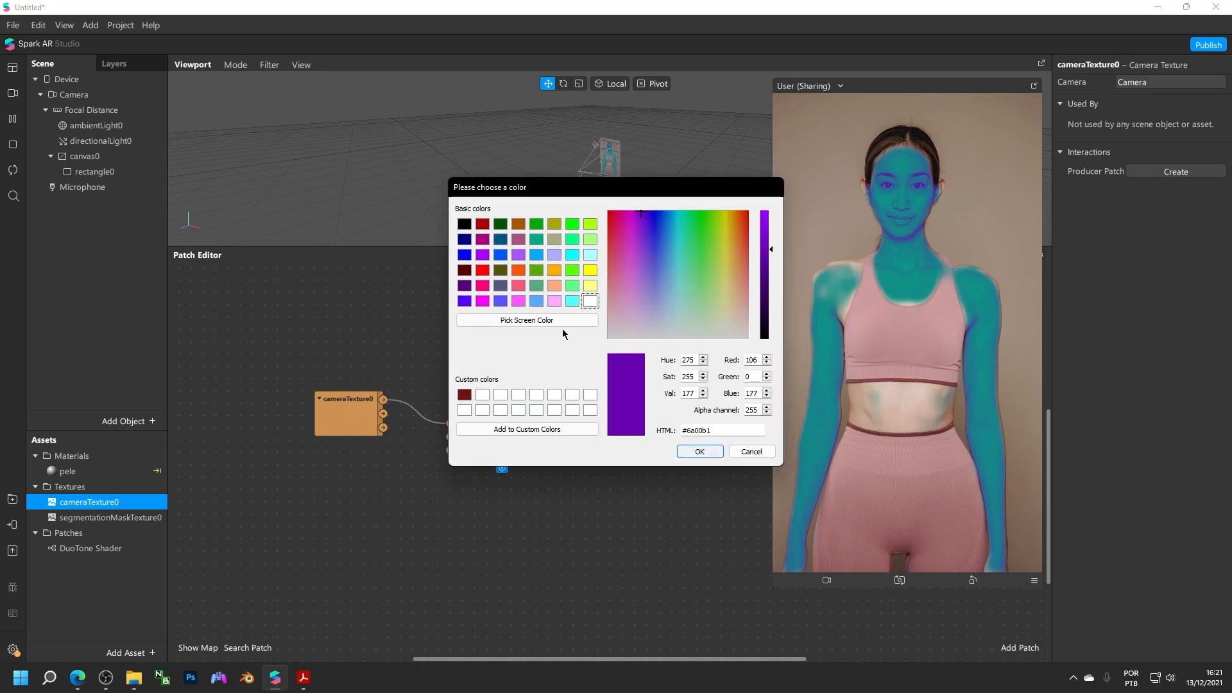
left_click(537, 301)
left_click(699, 452)
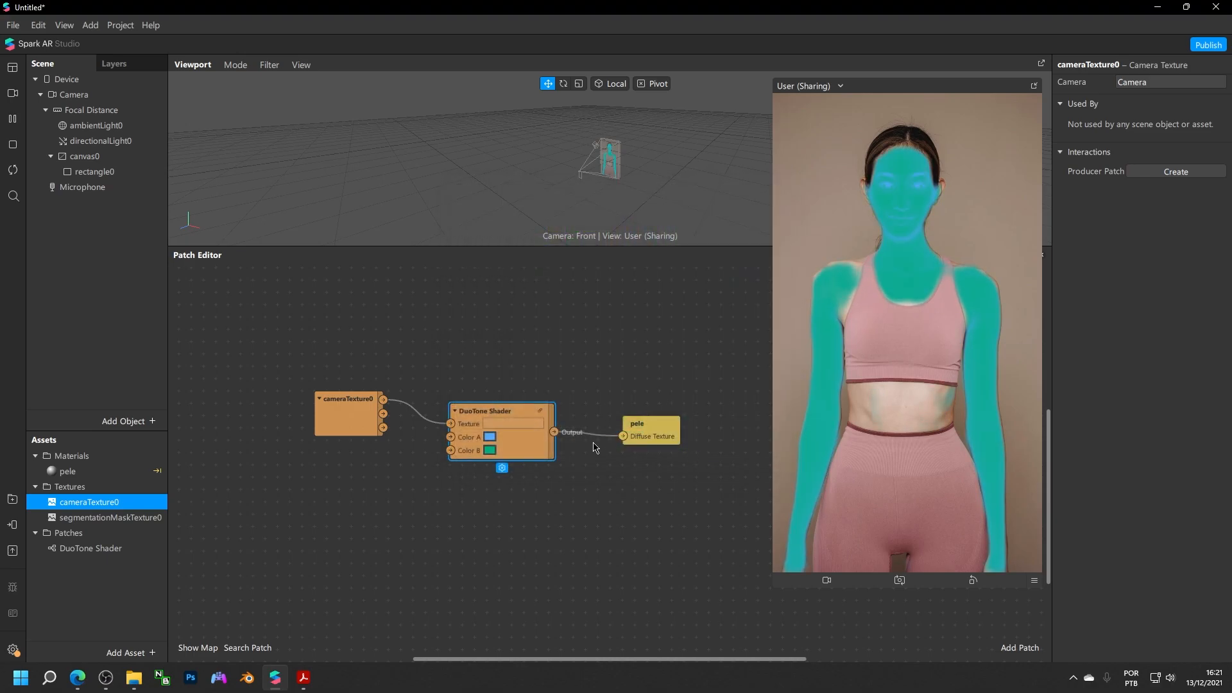
Change the DuoTone Shader's Color A to green #55aa00
left_click(490, 440)
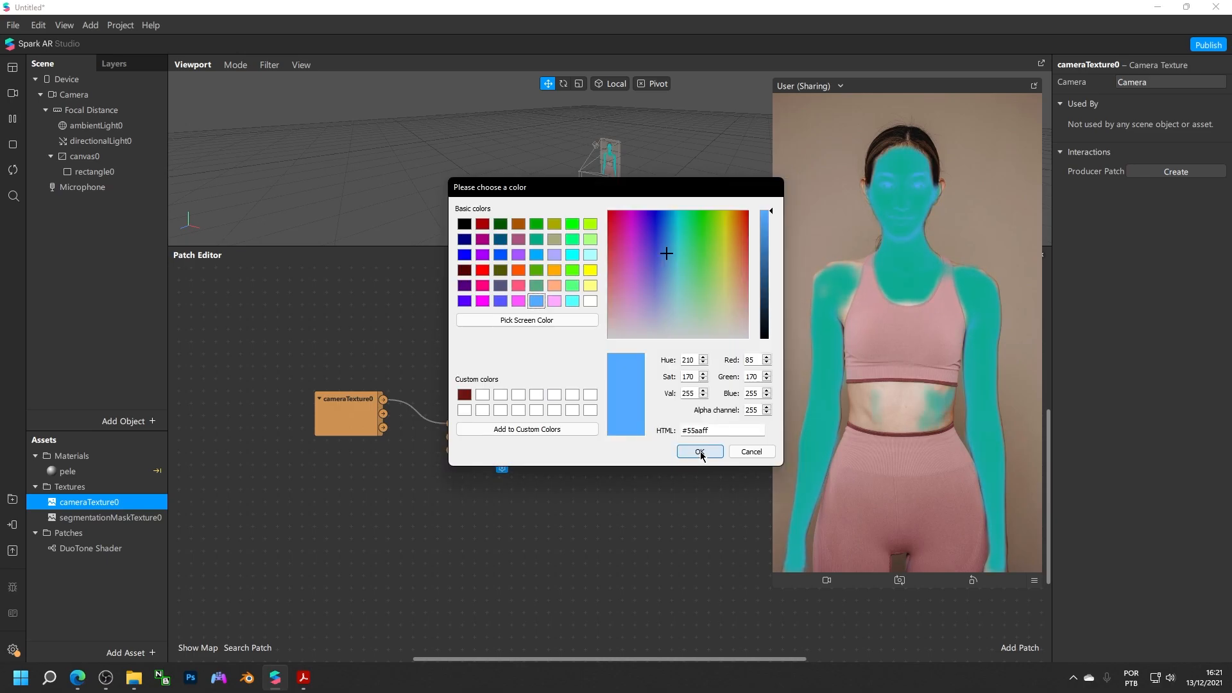
left_click(554, 270)
left_click(536, 270)
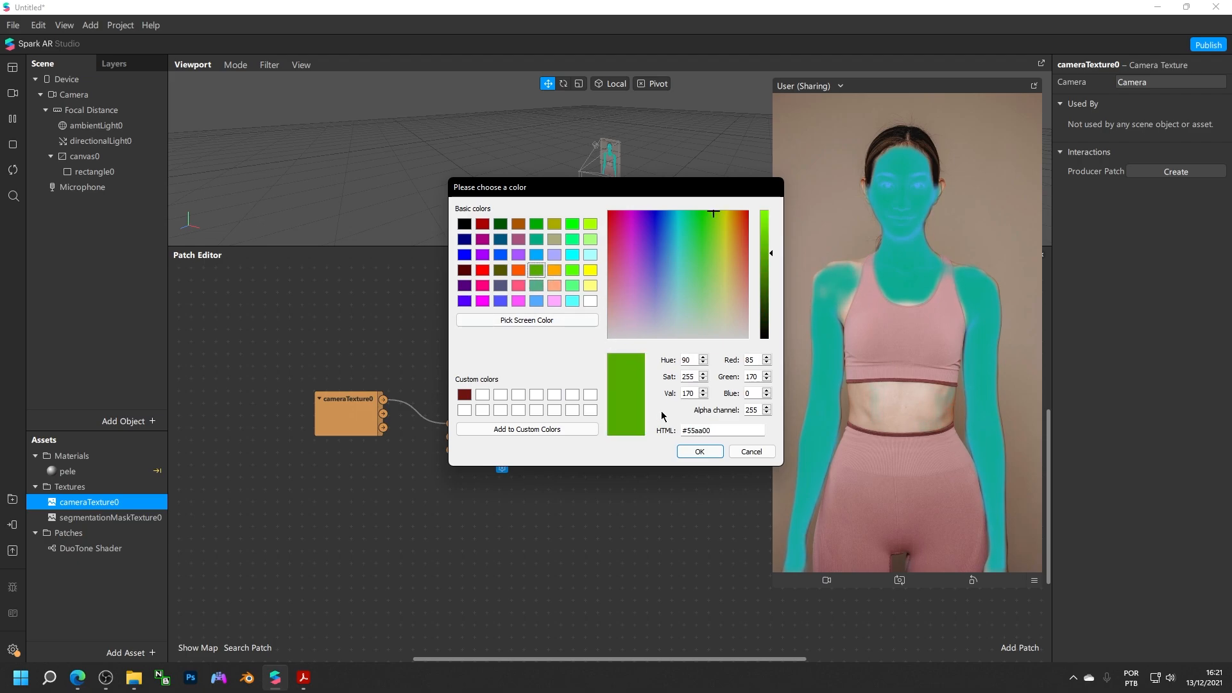
left_click(700, 452)
Change the DuoTone Shader's Color B to a bright green of about #6fdf00
left_click(490, 449)
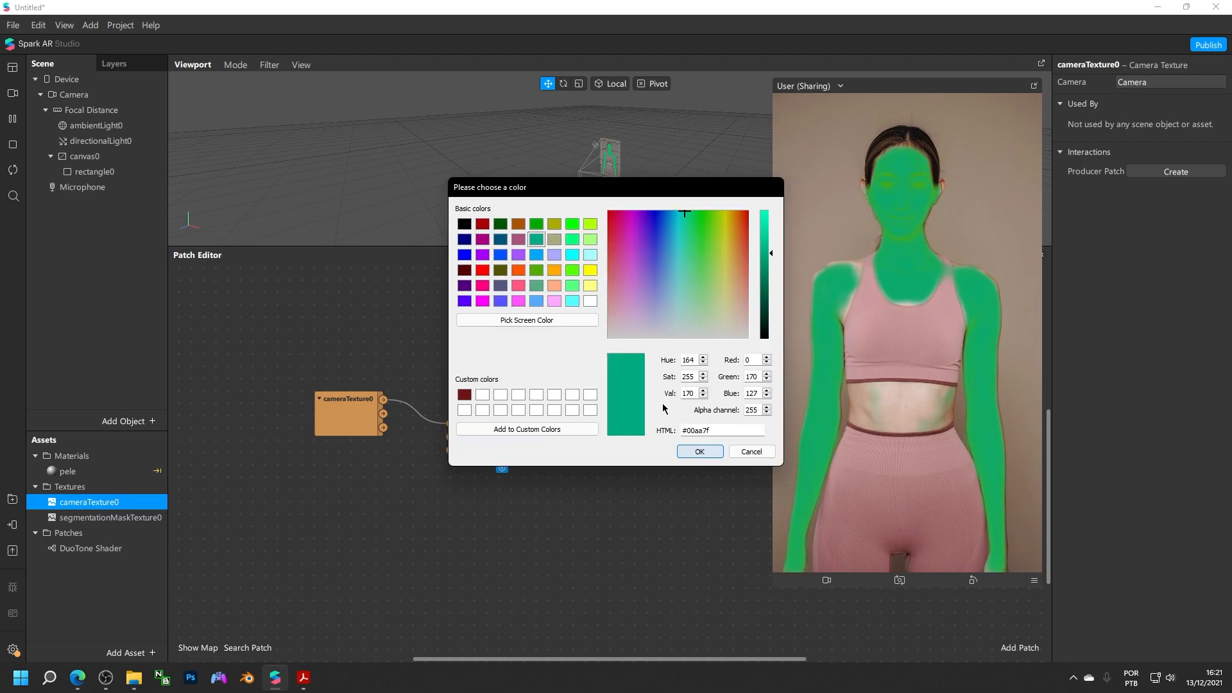
left_click(572, 272)
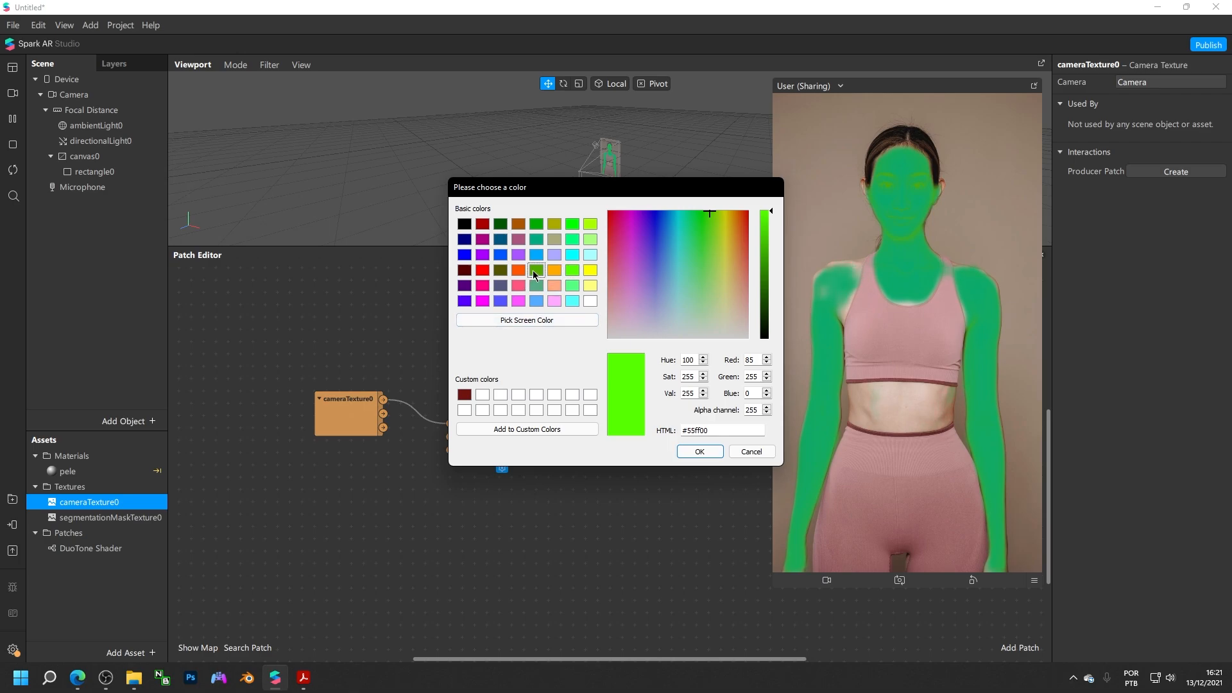
left_click(536, 270)
left_click_drag(766, 257, 765, 214)
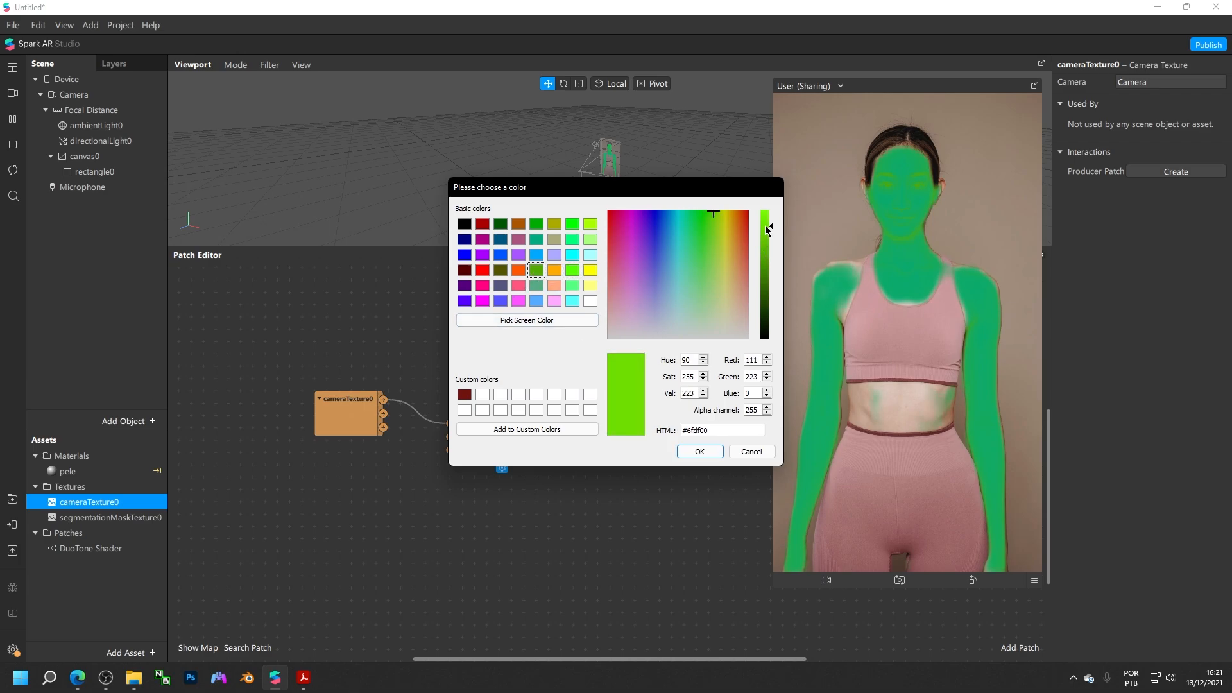
left_click(699, 452)
Change the DuoTone Shader's Color A to a darker, slightly bluish green
left_click(492, 438)
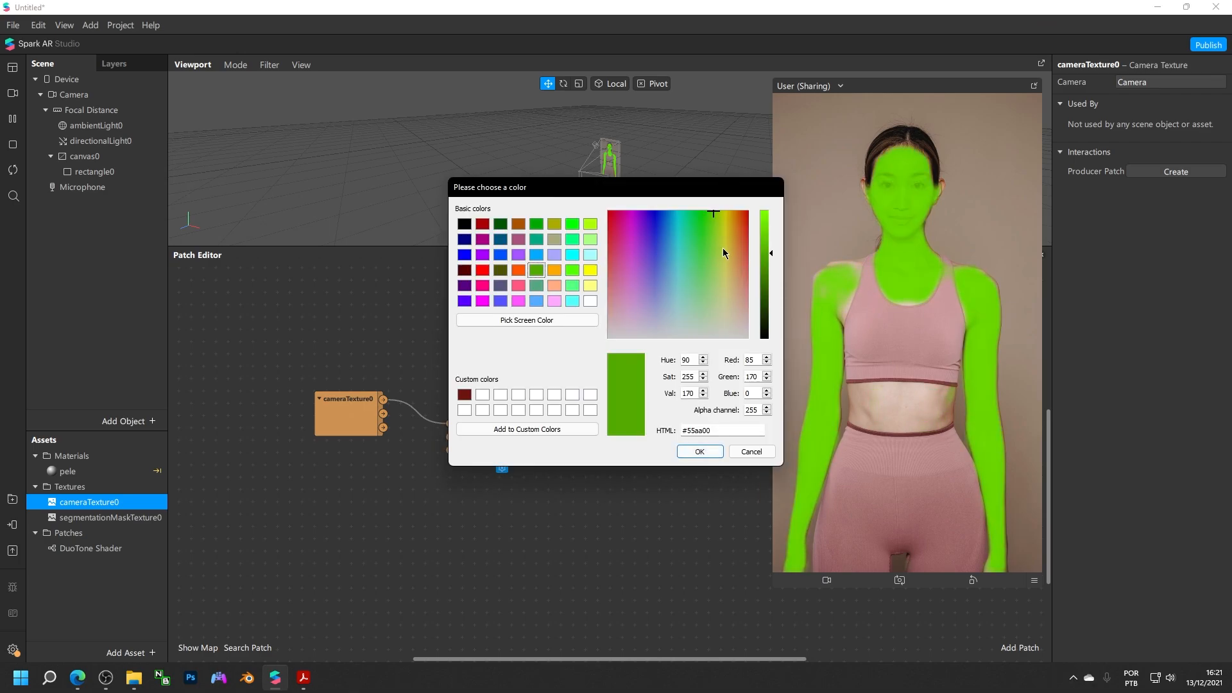
left_click(707, 247)
left_click_drag(772, 254, 767, 268)
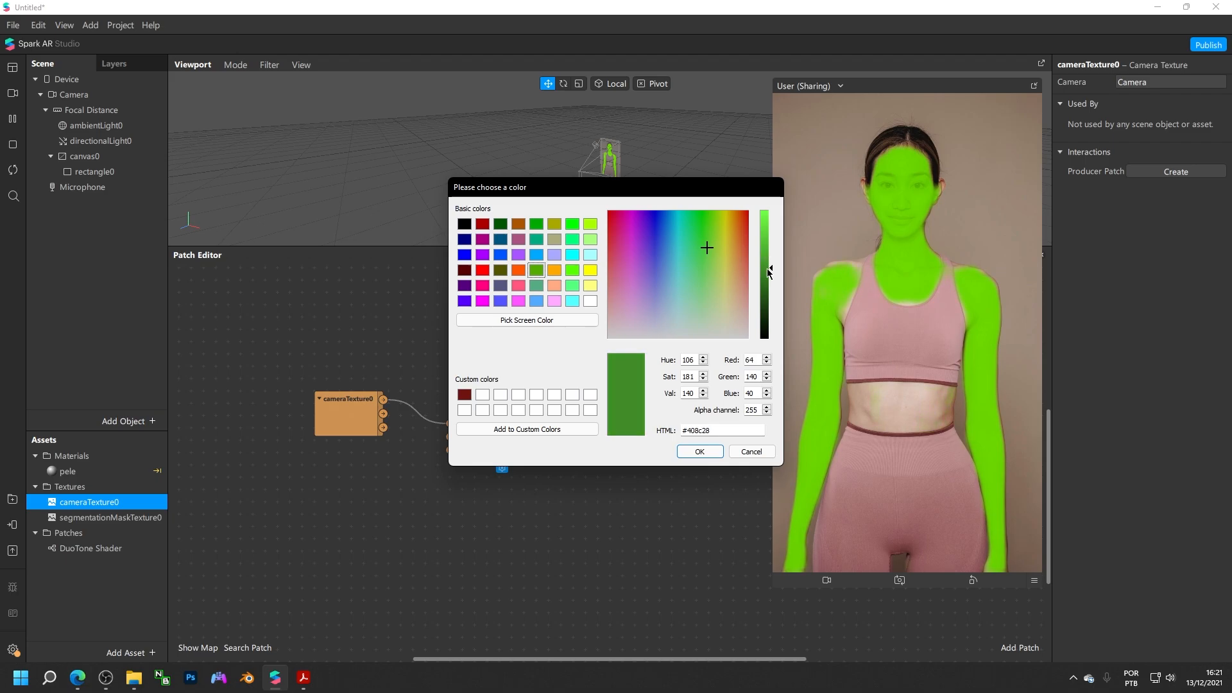
left_click(697, 240)
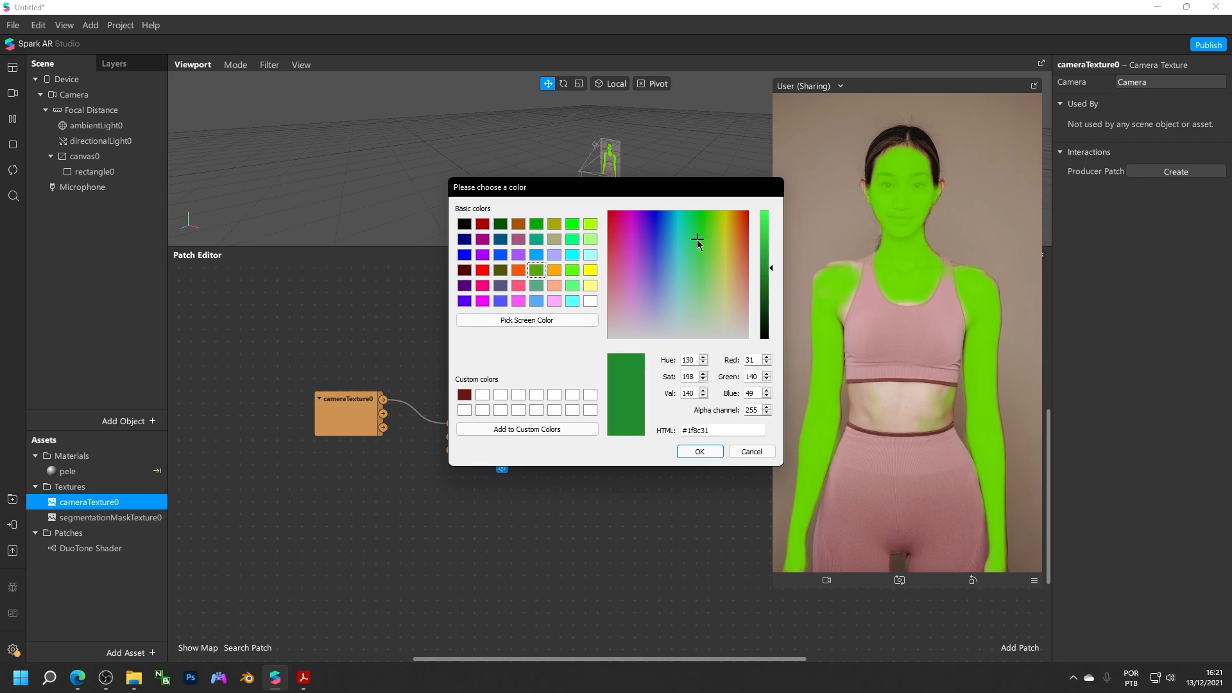
left_click(699, 452)
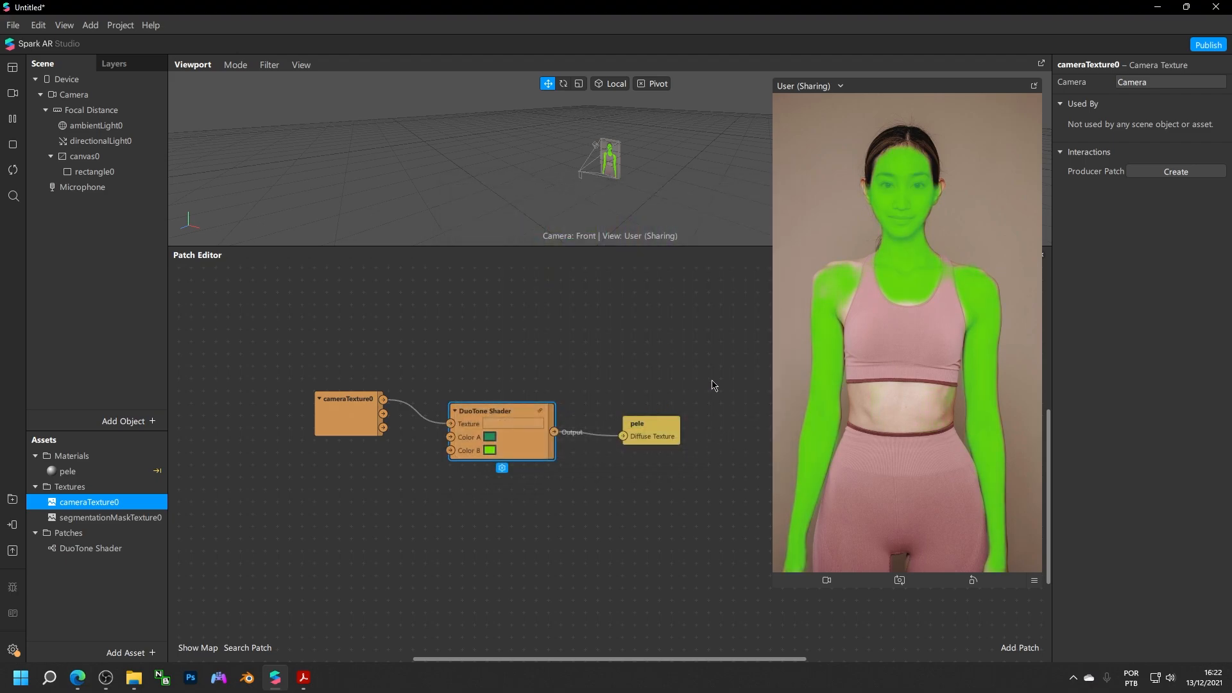
Darken the DuoTone Shader's Color A to a very dark green, #0c3920
left_click(490, 438)
left_click(768, 296)
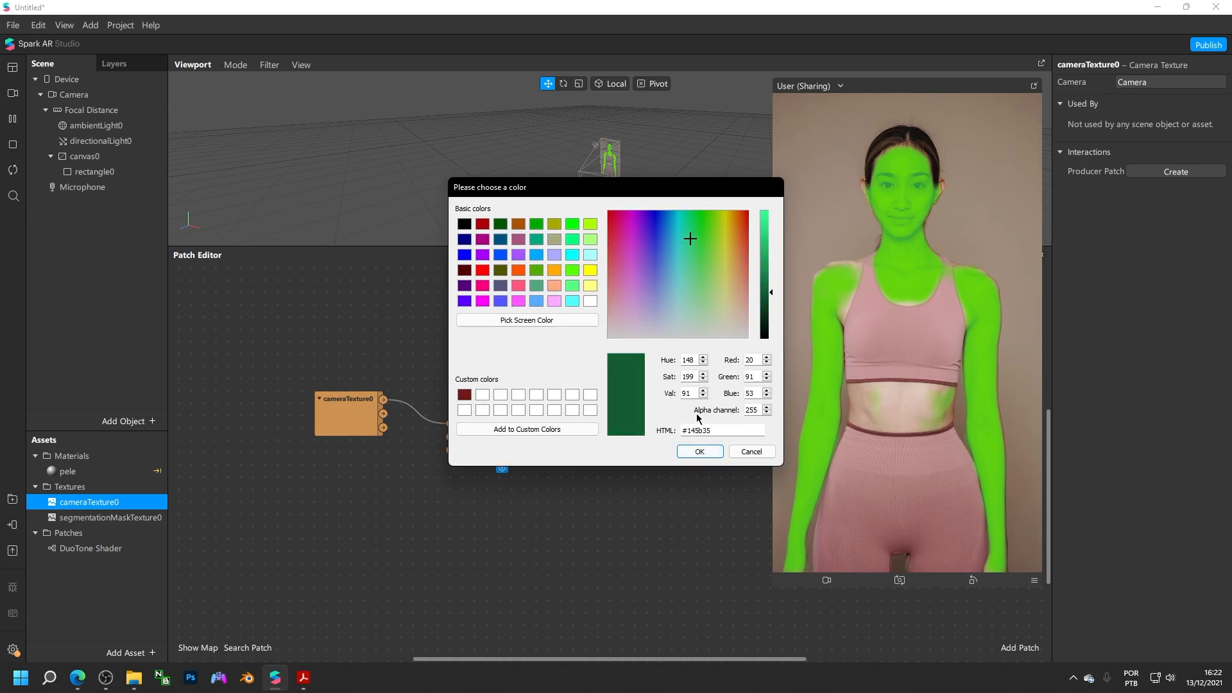
left_click(699, 452)
left_click(491, 438)
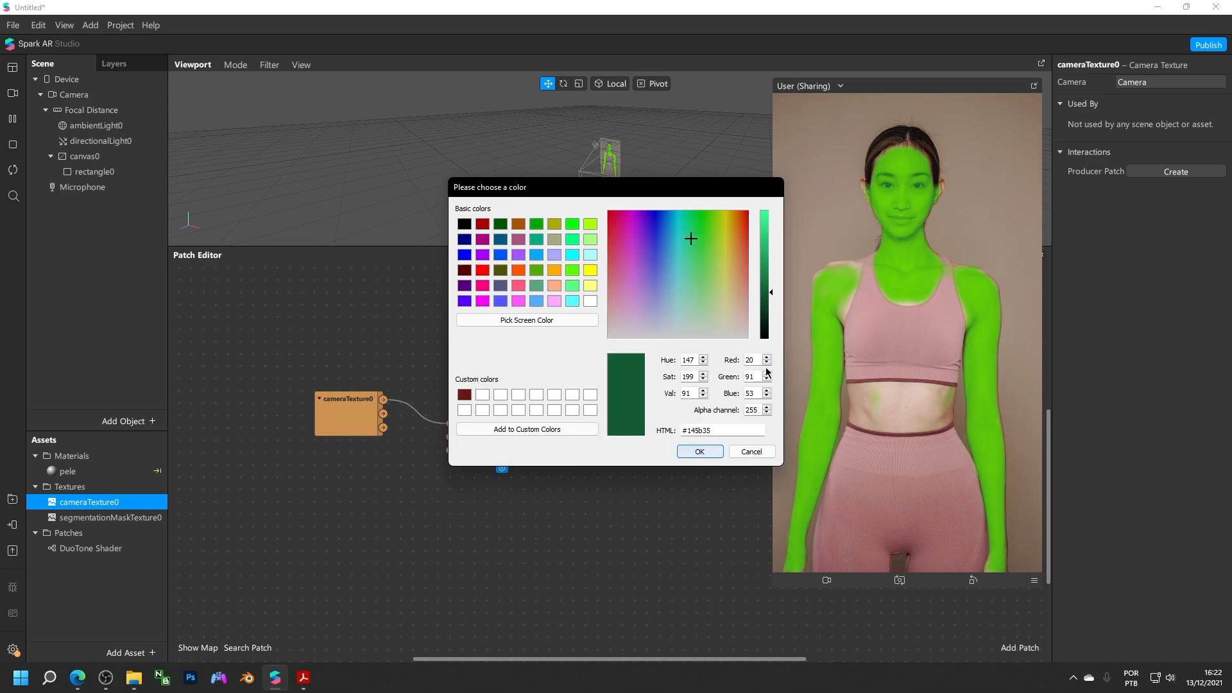
left_click(771, 310)
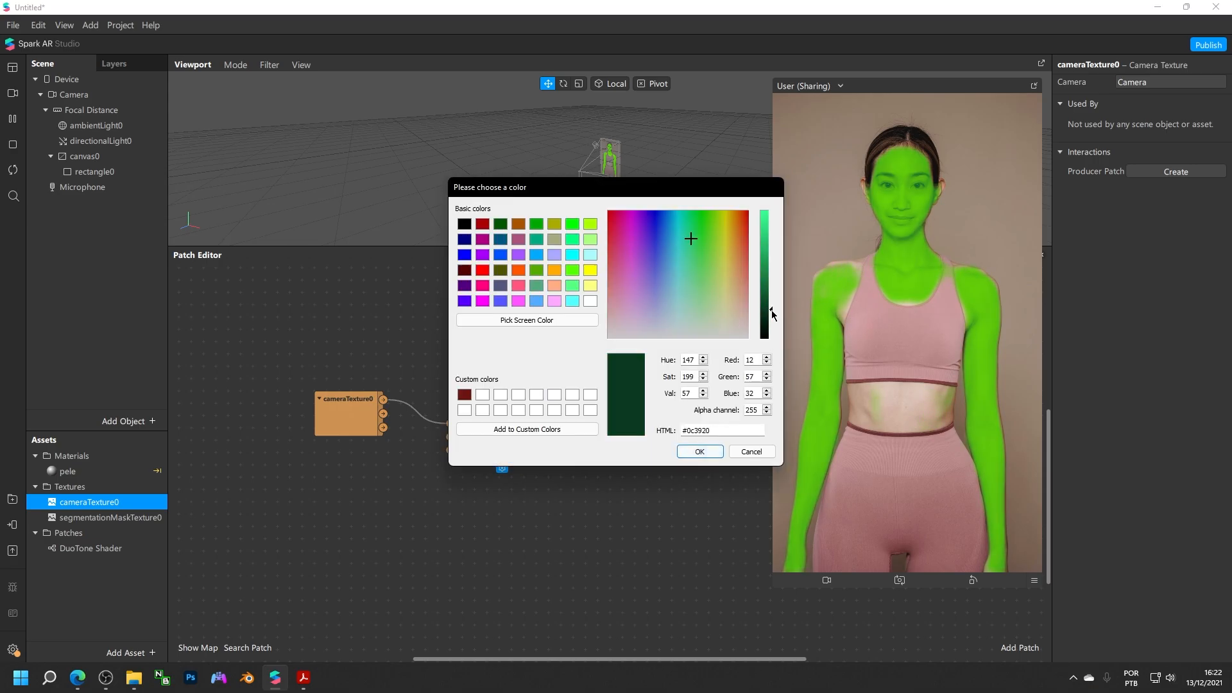
left_click(703, 453)
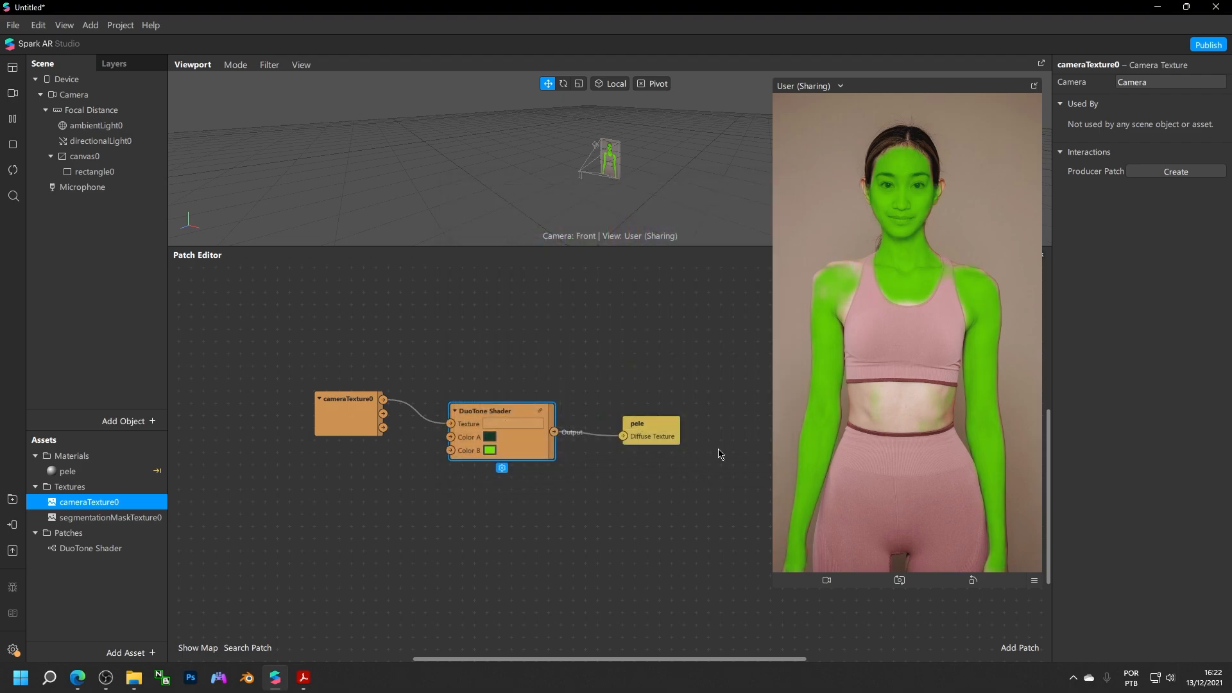
Preview the green skin effect on other real-time simulation clips, ending on the woman in pink sportswear
left_click(12, 93)
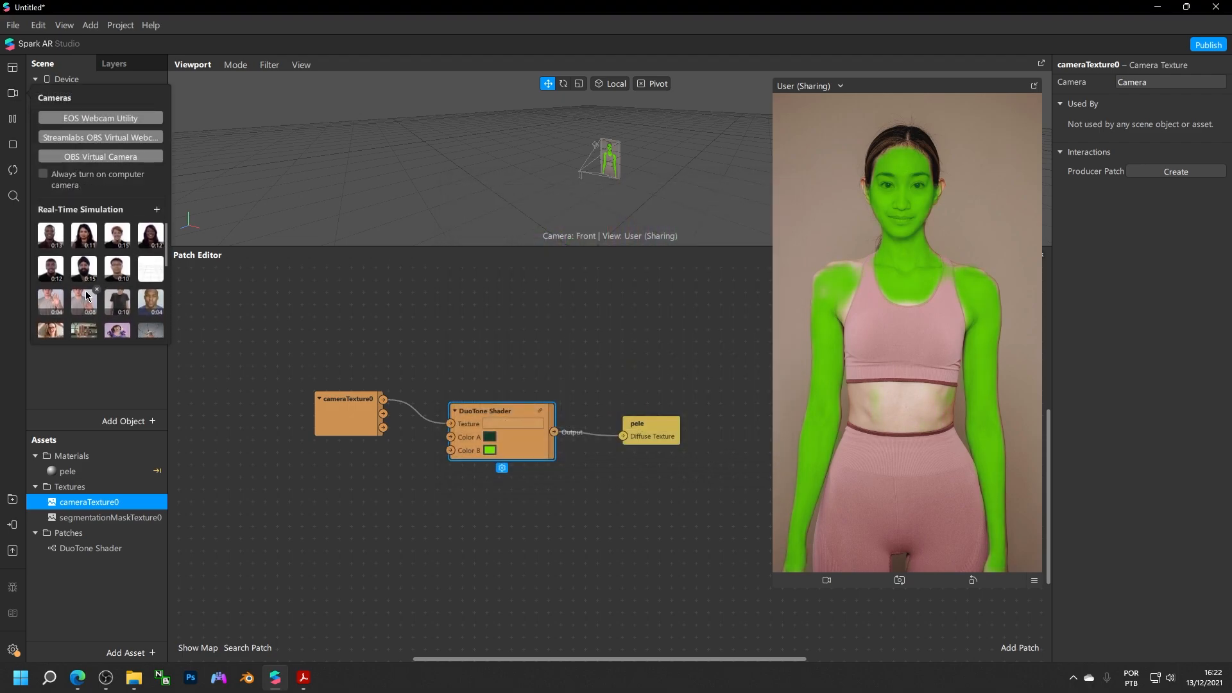
left_click(150, 300)
left_click(144, 242)
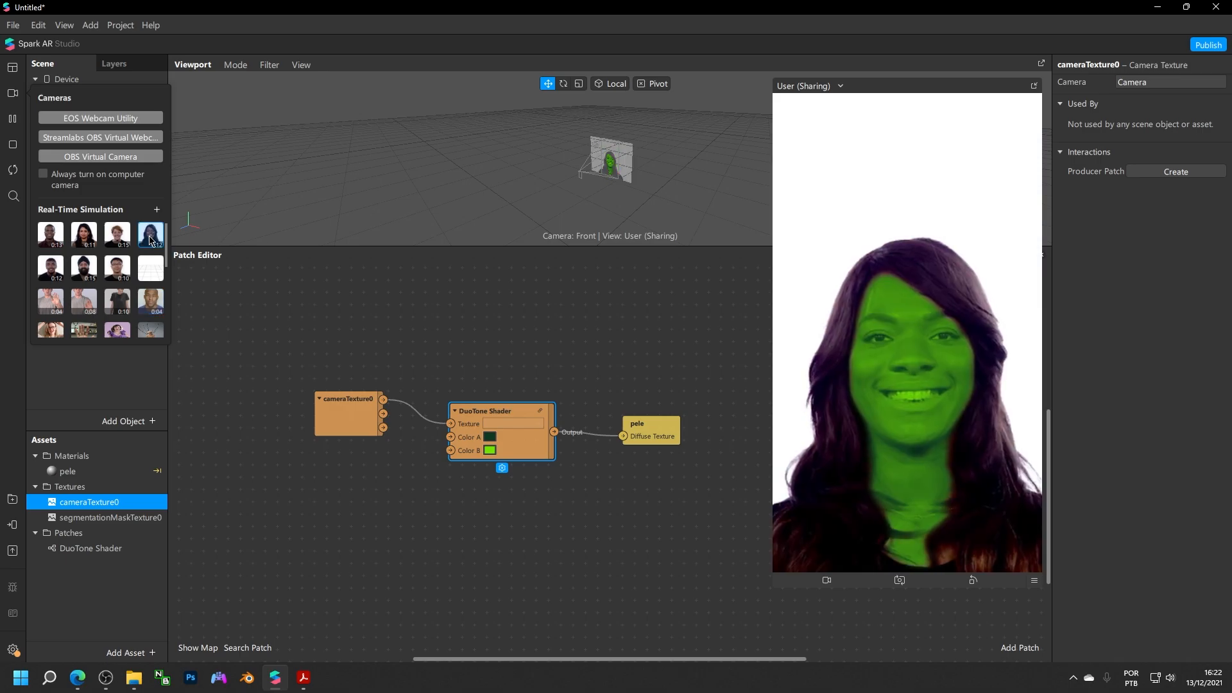
scroll(70, 276, "down", 5)
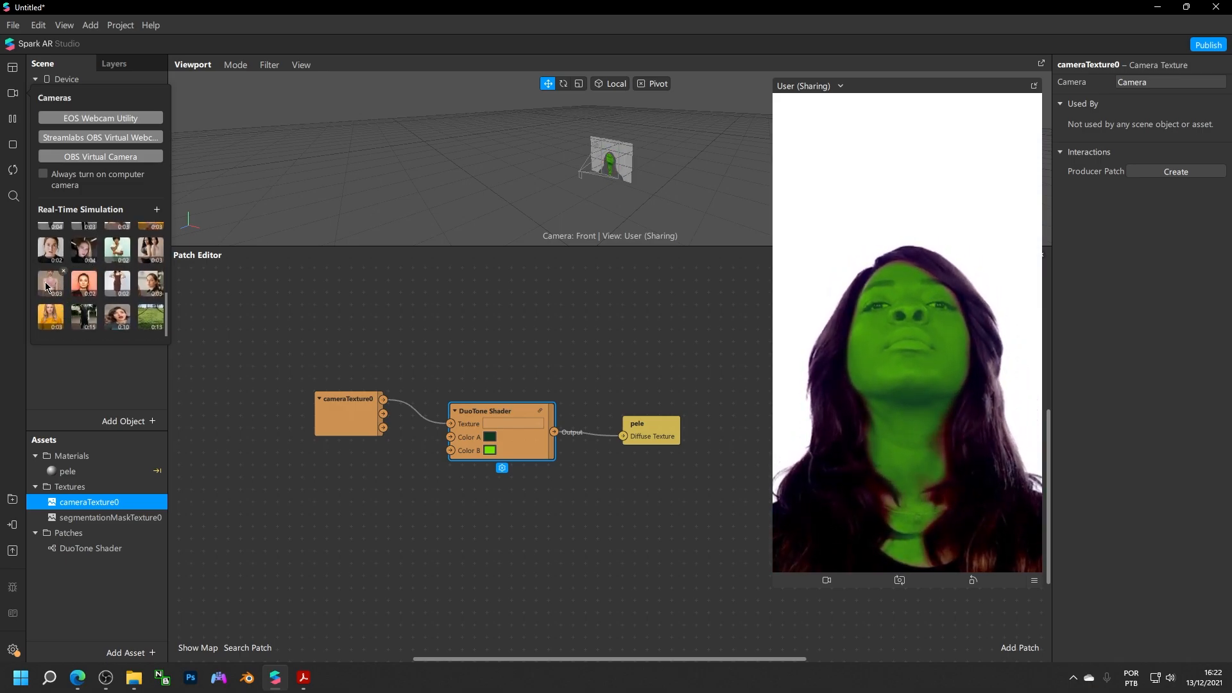
left_click(51, 282)
left_click(390, 329)
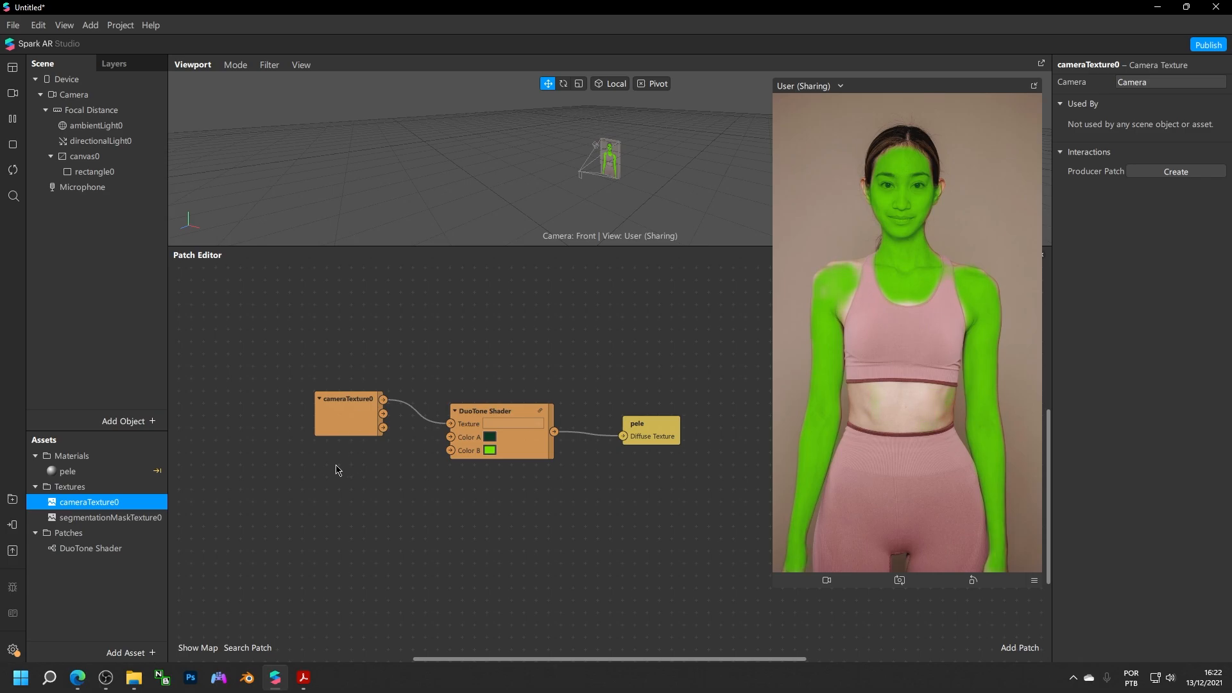
Review the Pele slide in the PDF presentation, return to Spark AR Studio and enlarge the simulator preview
left_click(303, 677)
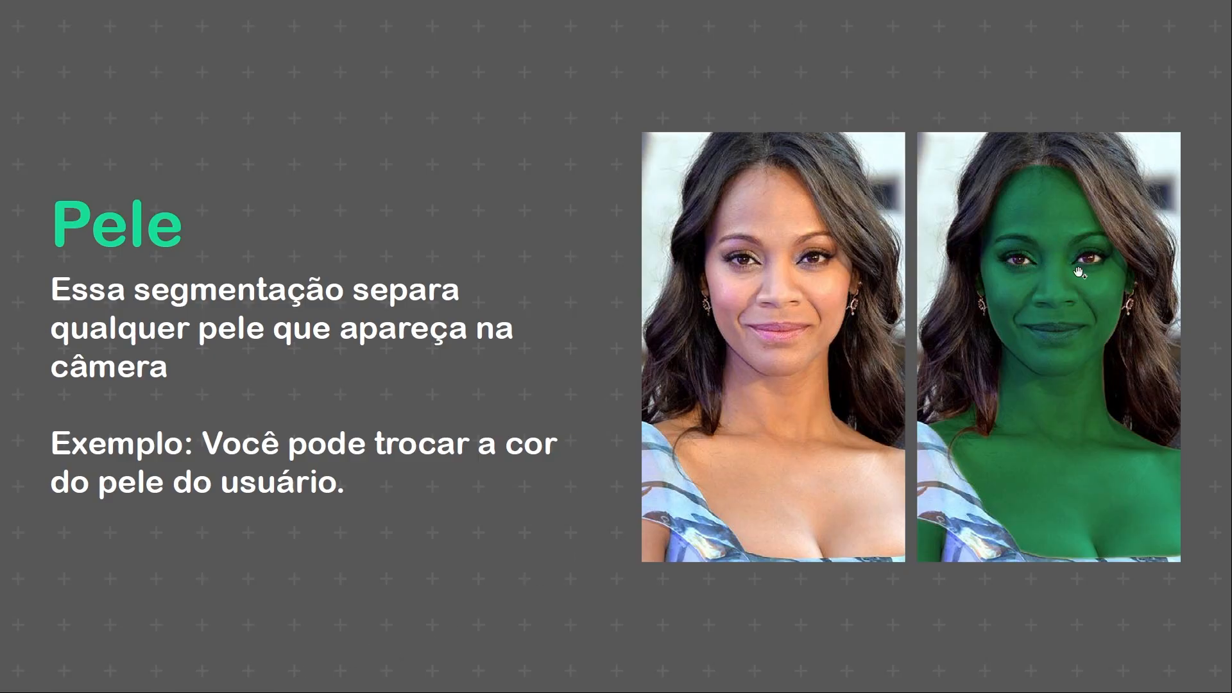
key("alt+Tab")
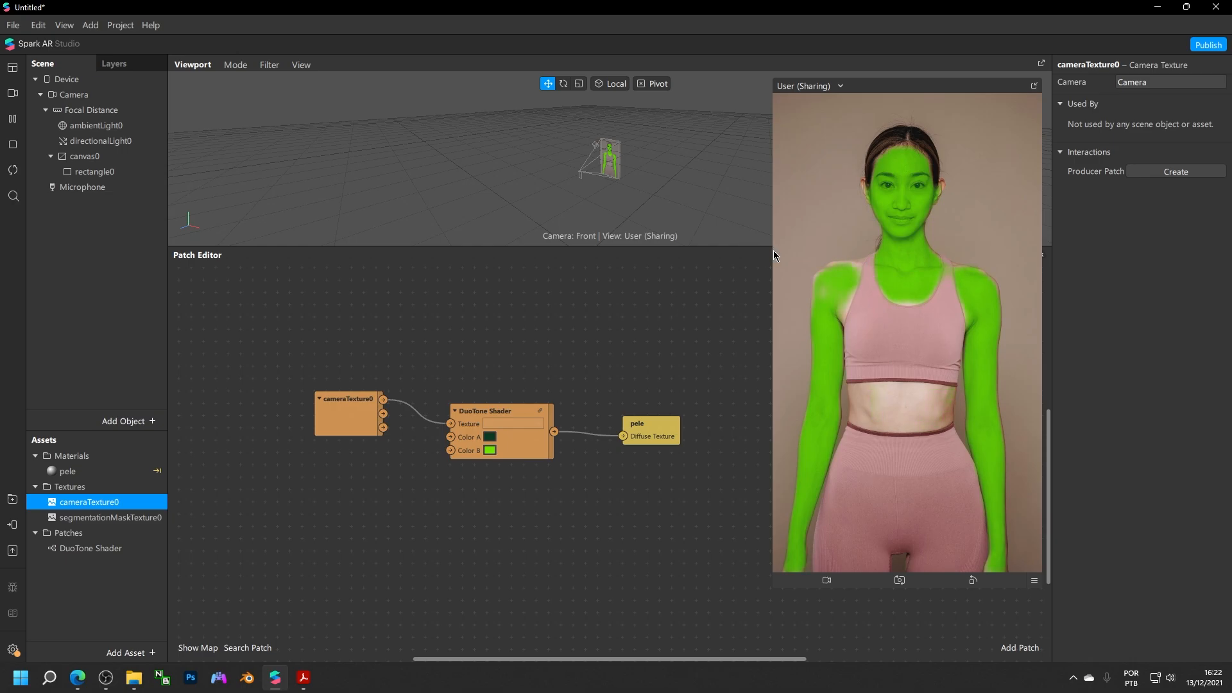
left_click_drag(773, 255, 737, 252)
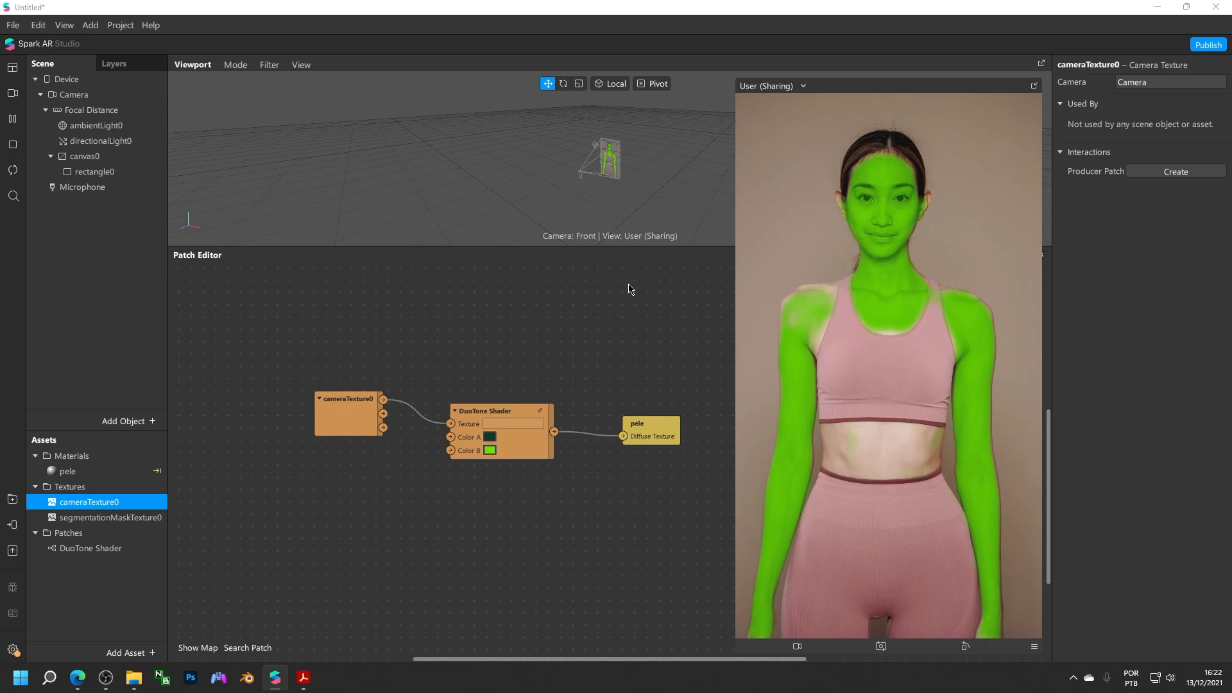
Turn off depth testing and depth writing in the pele material's advanced render options
left_click(107, 171)
left_click(1132, 346)
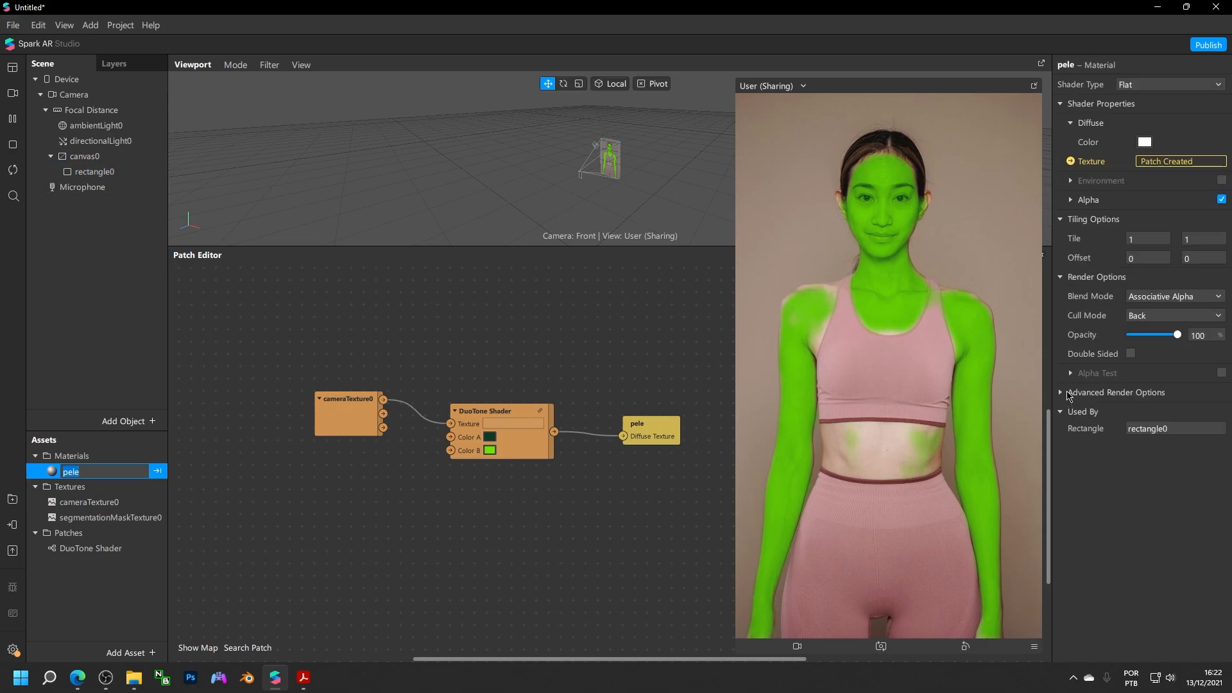
left_click(1069, 396)
left_click(1131, 432)
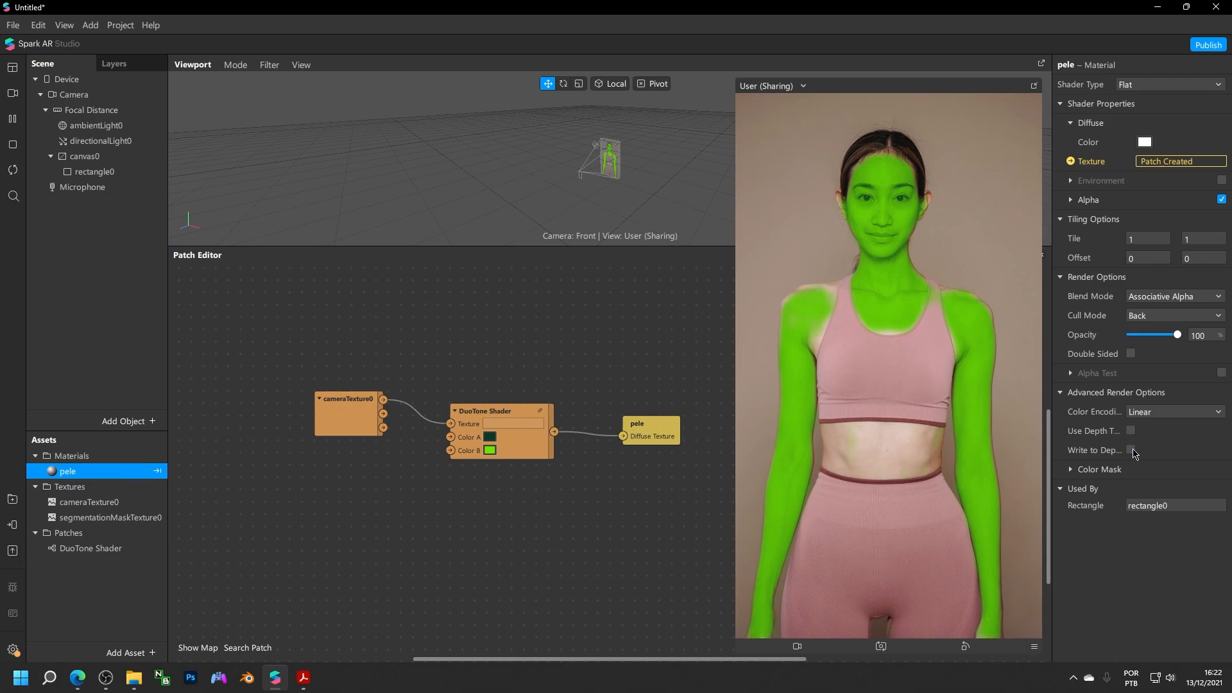
Collapse canvas0, add a Face Mesh object to the scene, and inspect its tracker and mesh properties
left_click(51, 156)
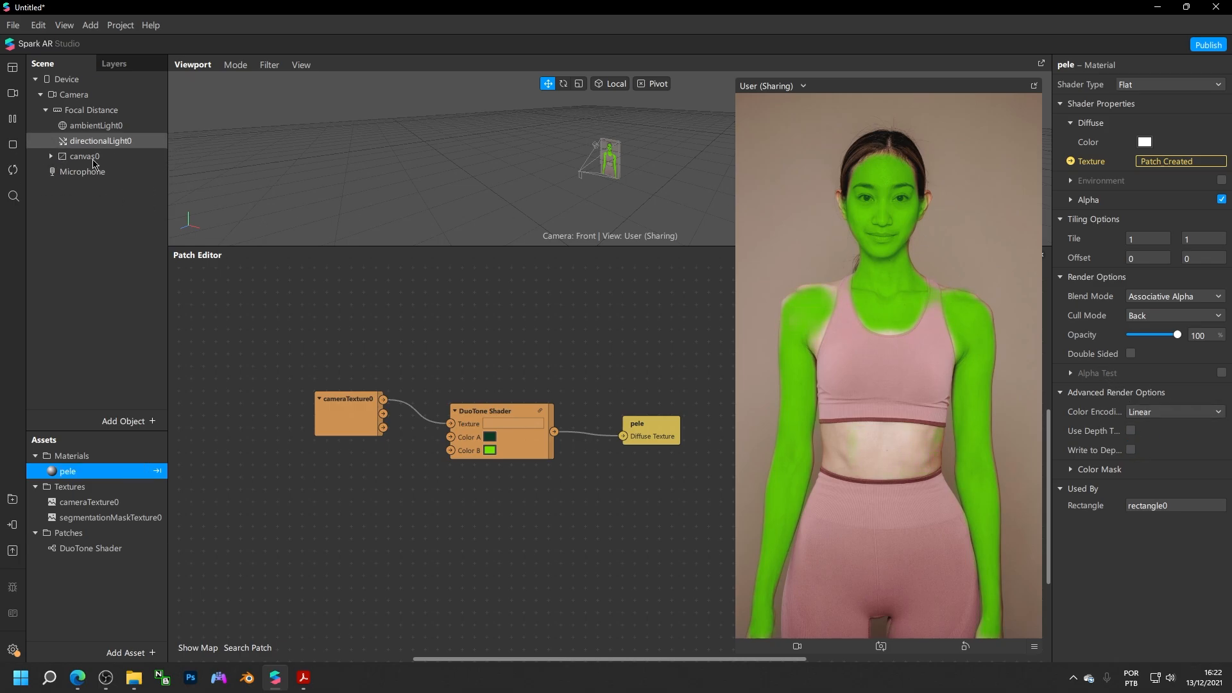
right_click(90, 207)
mouse_move(109, 224)
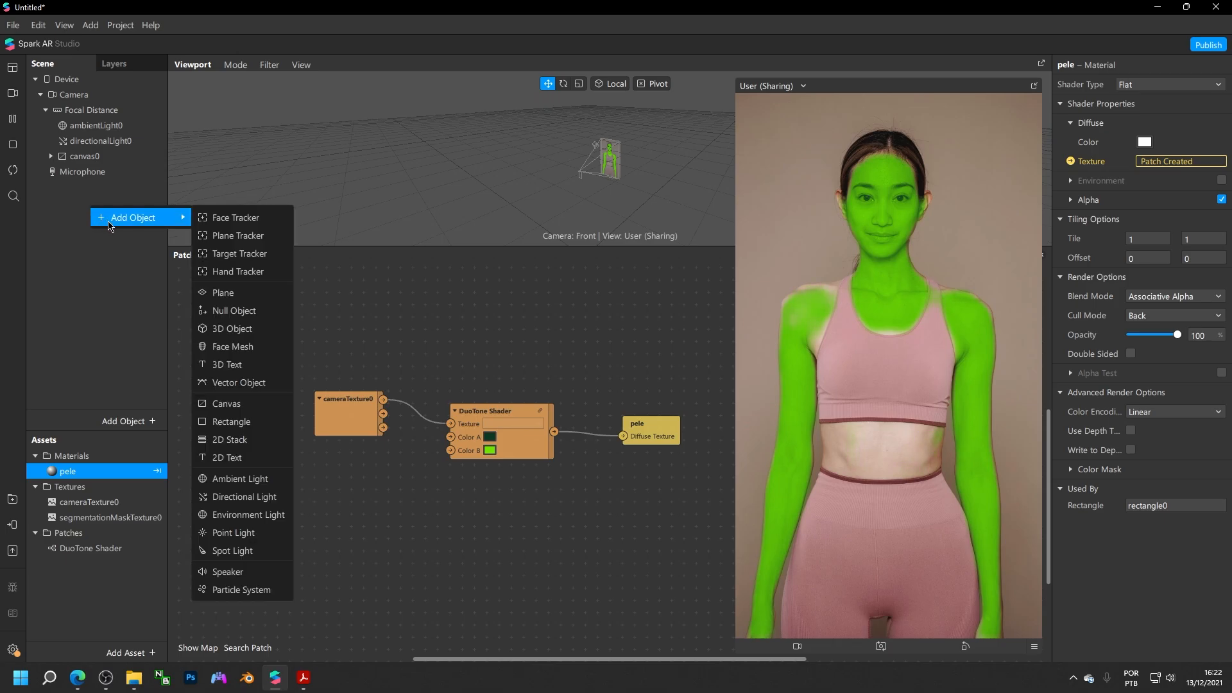
left_click(223, 347)
left_click(90, 172)
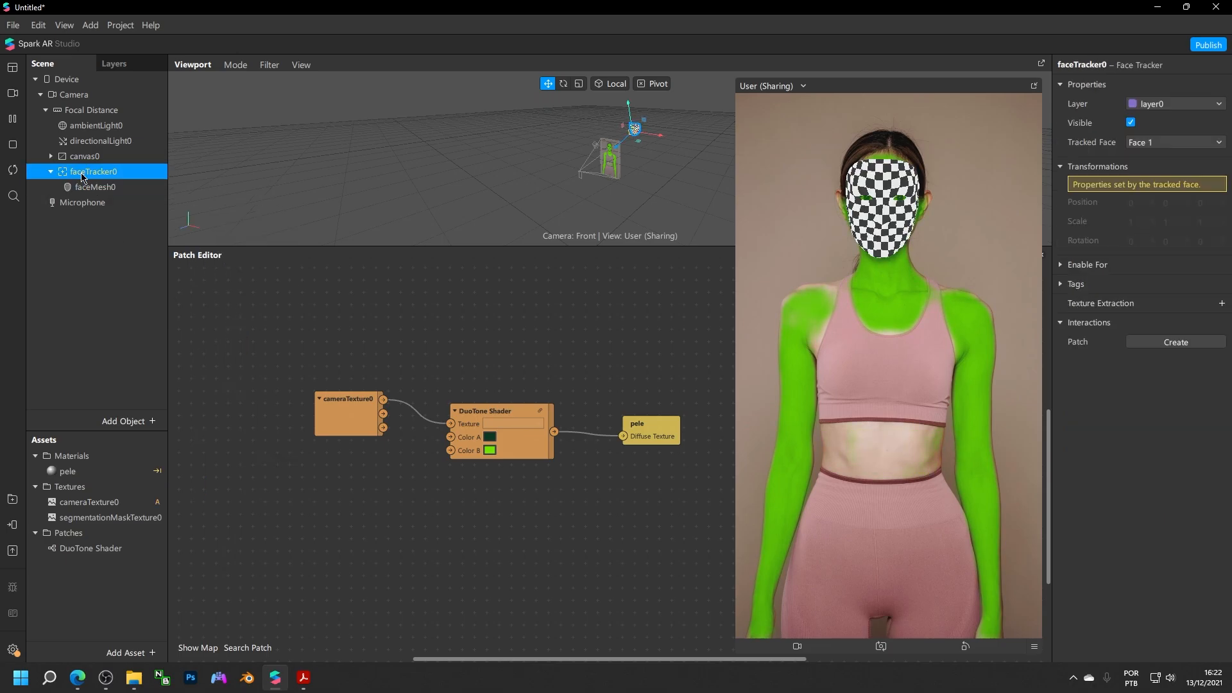
left_click(88, 189)
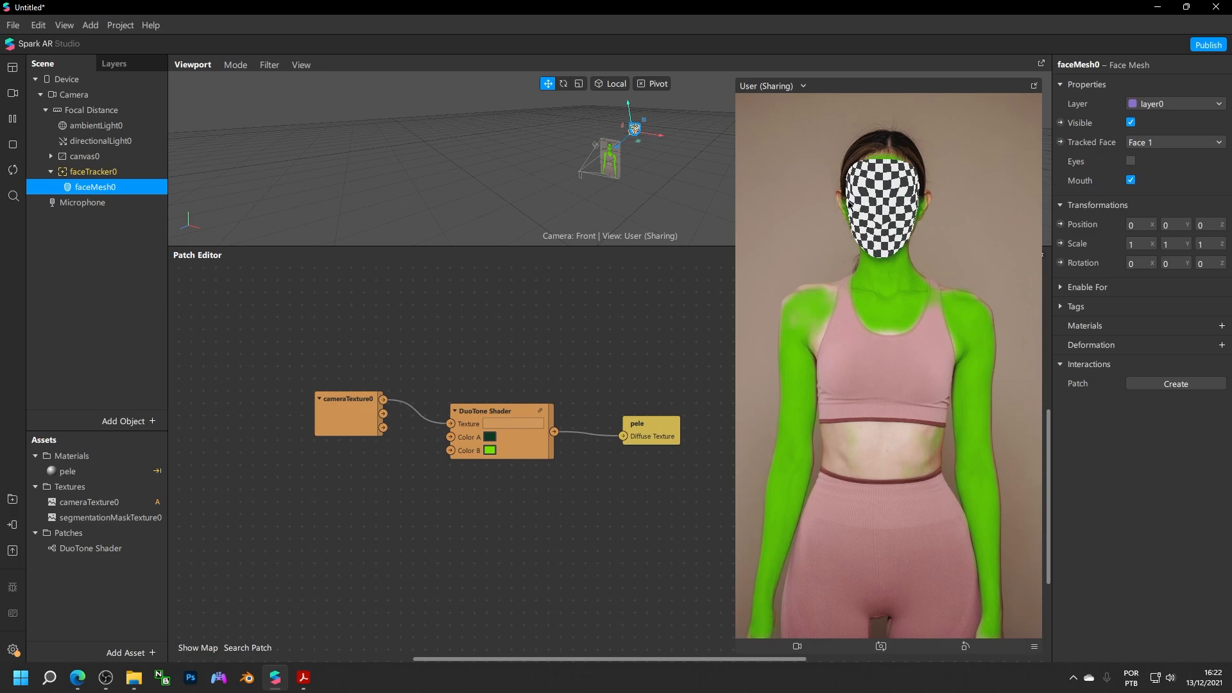
Switch to Photoshop and create a new 1024 × 1024 pixel document at 72 ppi with a white background
left_click(190, 675)
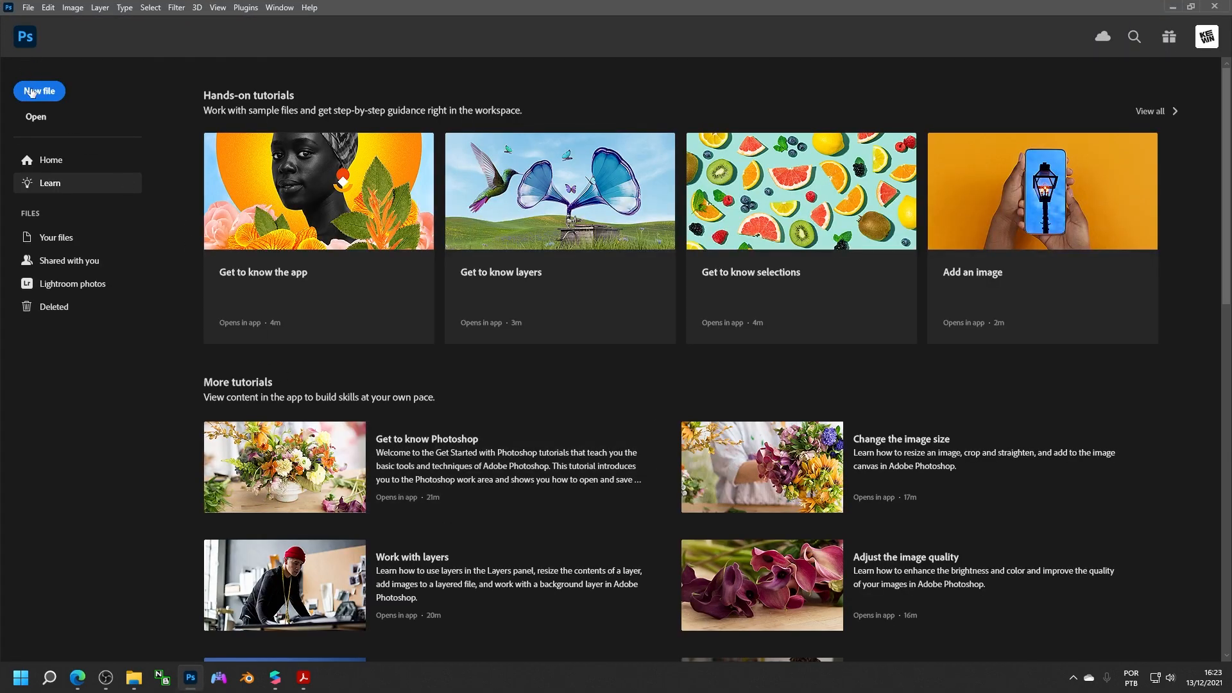
left_click(33, 92)
left_click(717, 194)
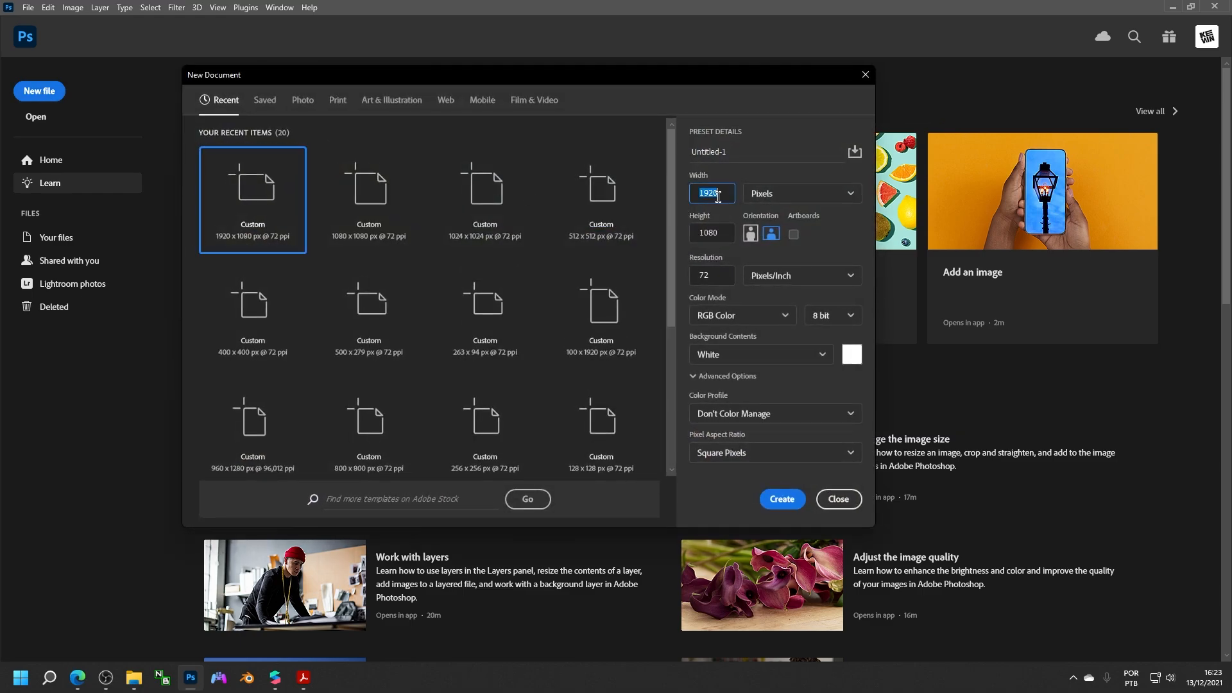
type("1024")
key("Tab")
type("1")
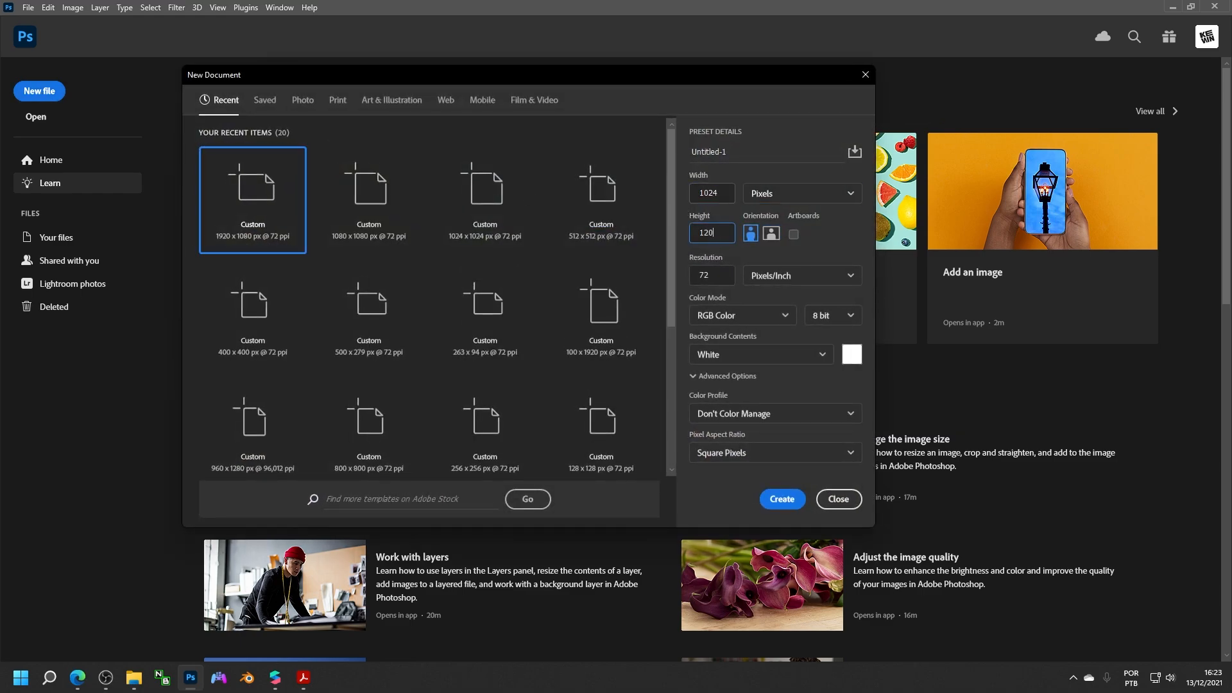
key("Return")
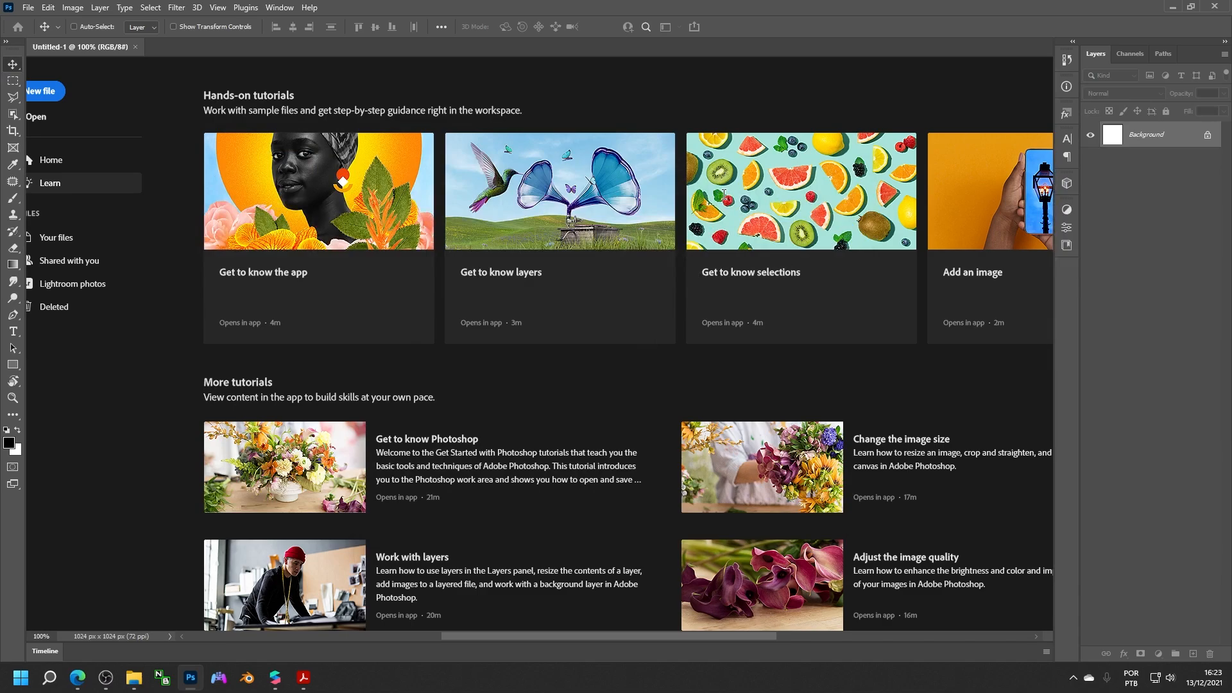
Search all Creative Cloud libraries for "ref"
left_click(1066, 246)
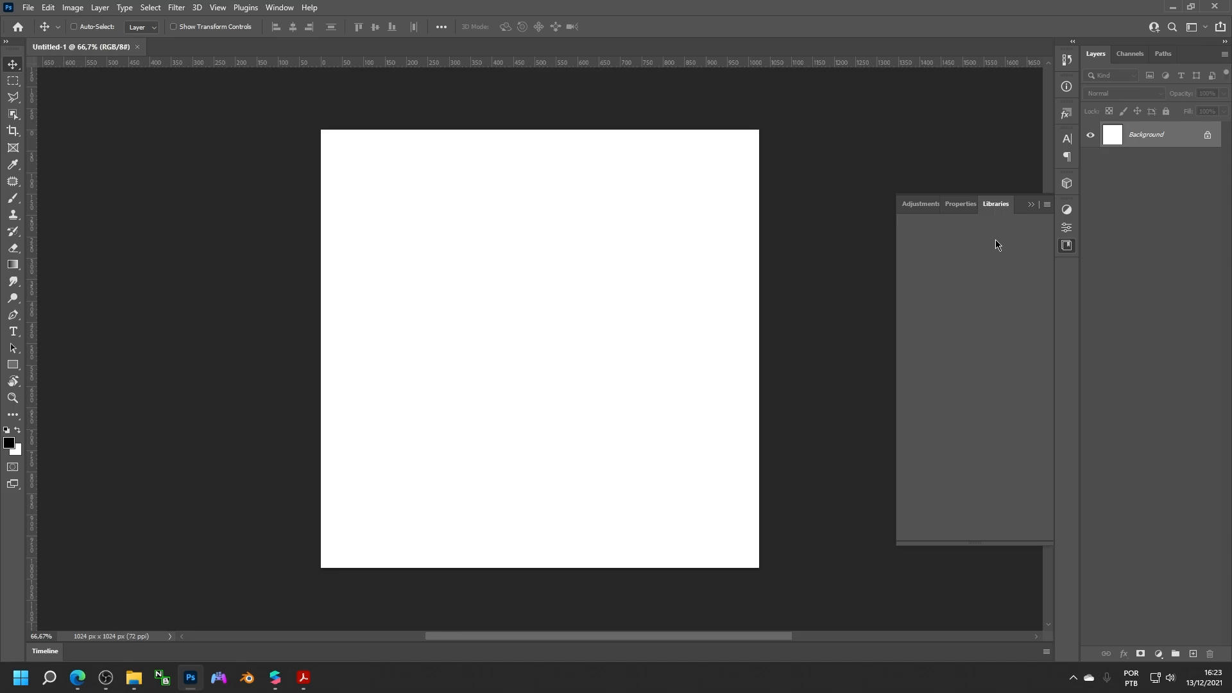
left_click(936, 250)
type("ref")
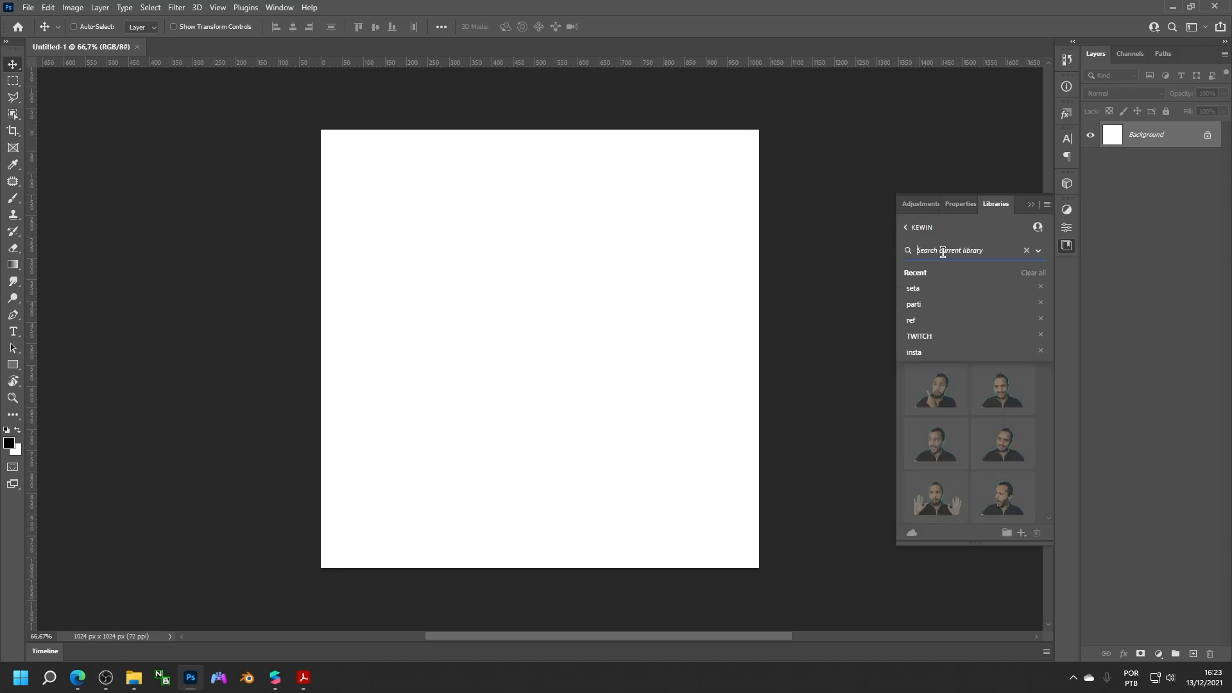
left_click(1035, 253)
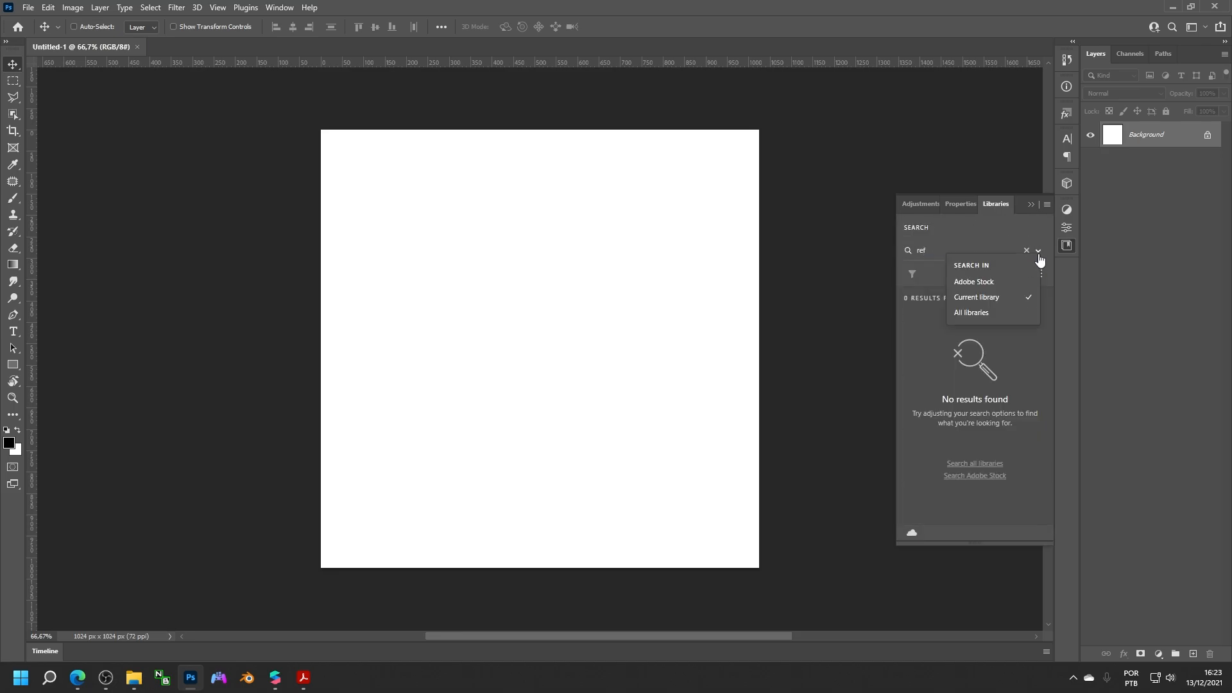
left_click(976, 321)
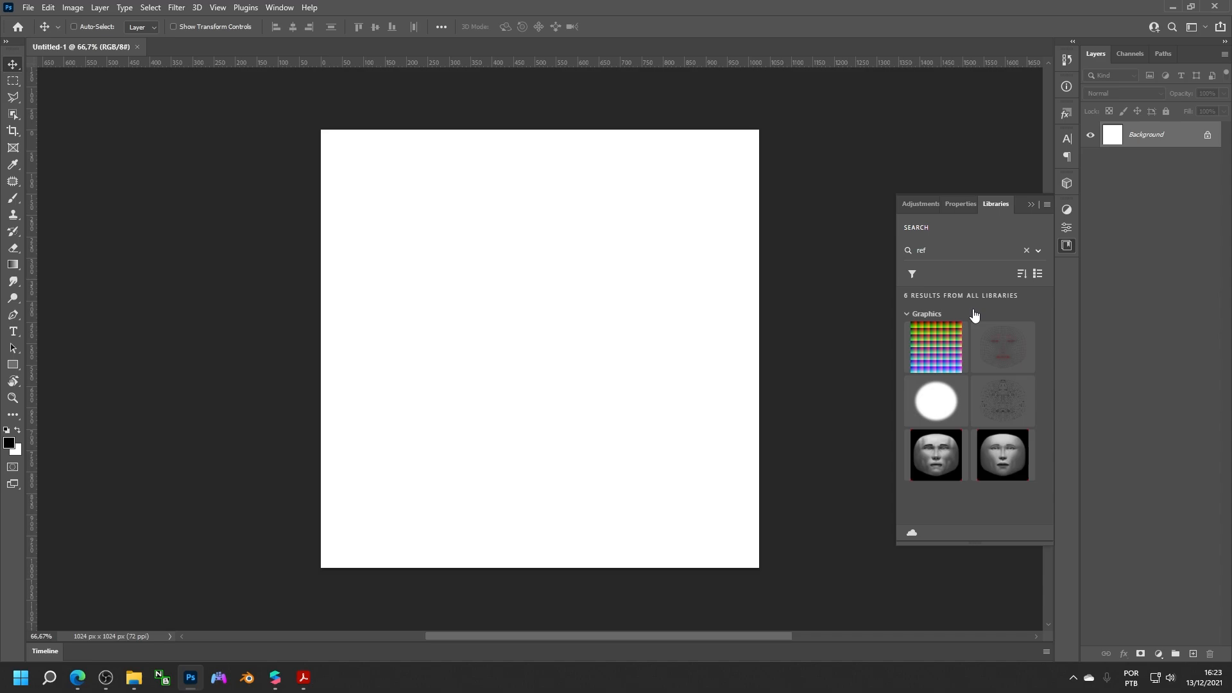
Place the faceMeshTrackers and Ref Feminina graphics as layers, with faceMeshTrackers above Ref Feminina
right_click(1004, 459)
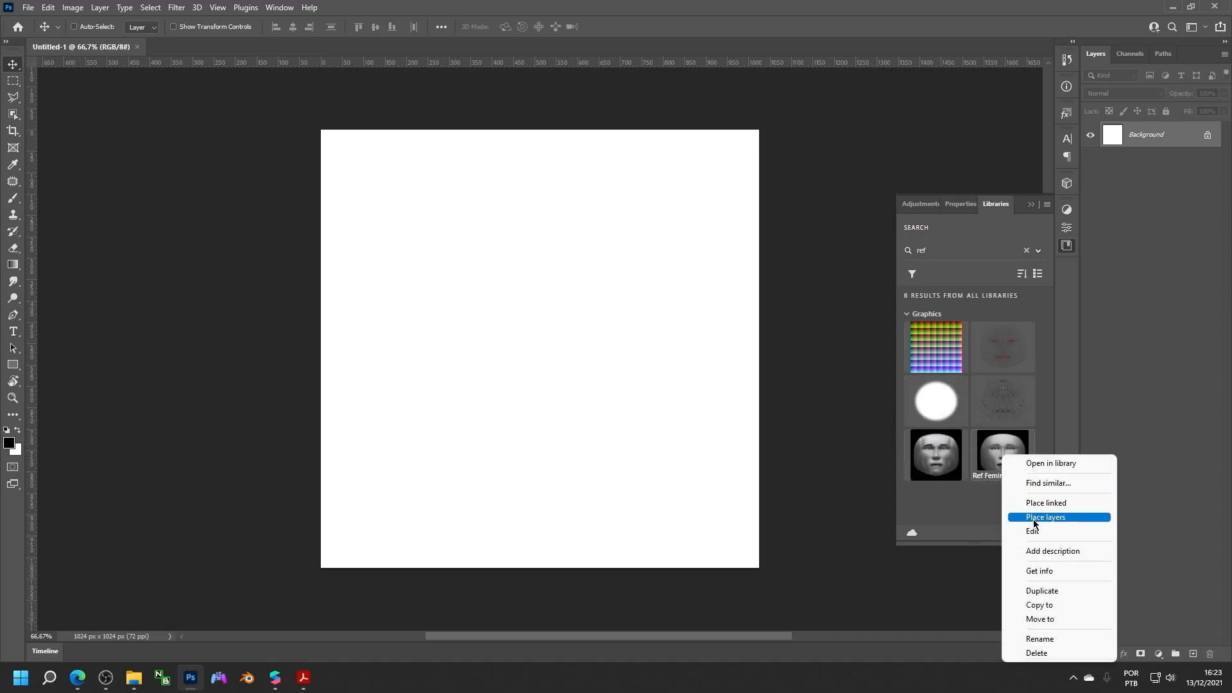
right_click(1011, 346)
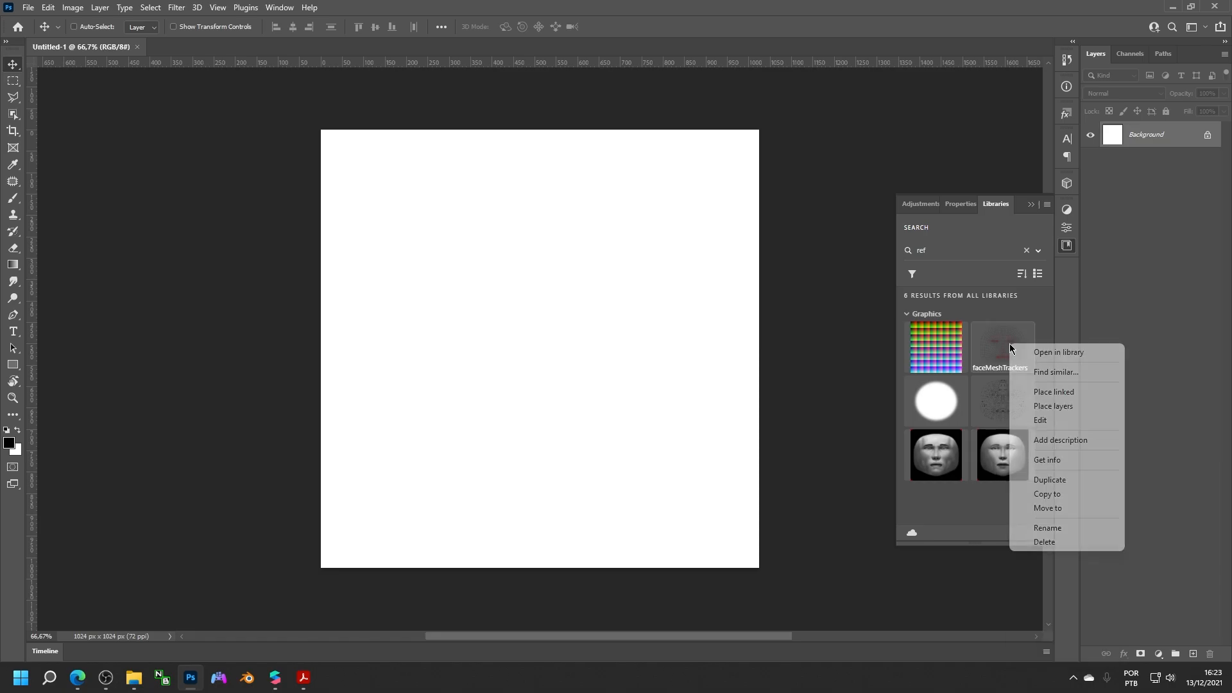
left_click(1044, 406)
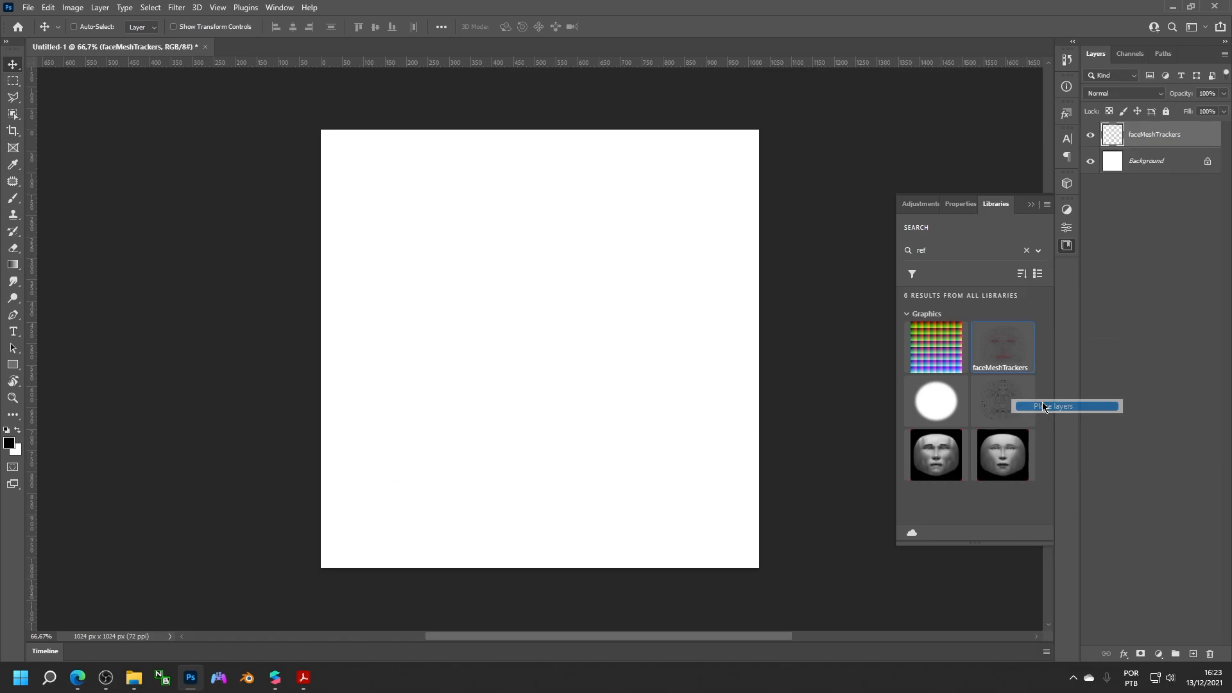
right_click(1013, 439)
left_click(1071, 501)
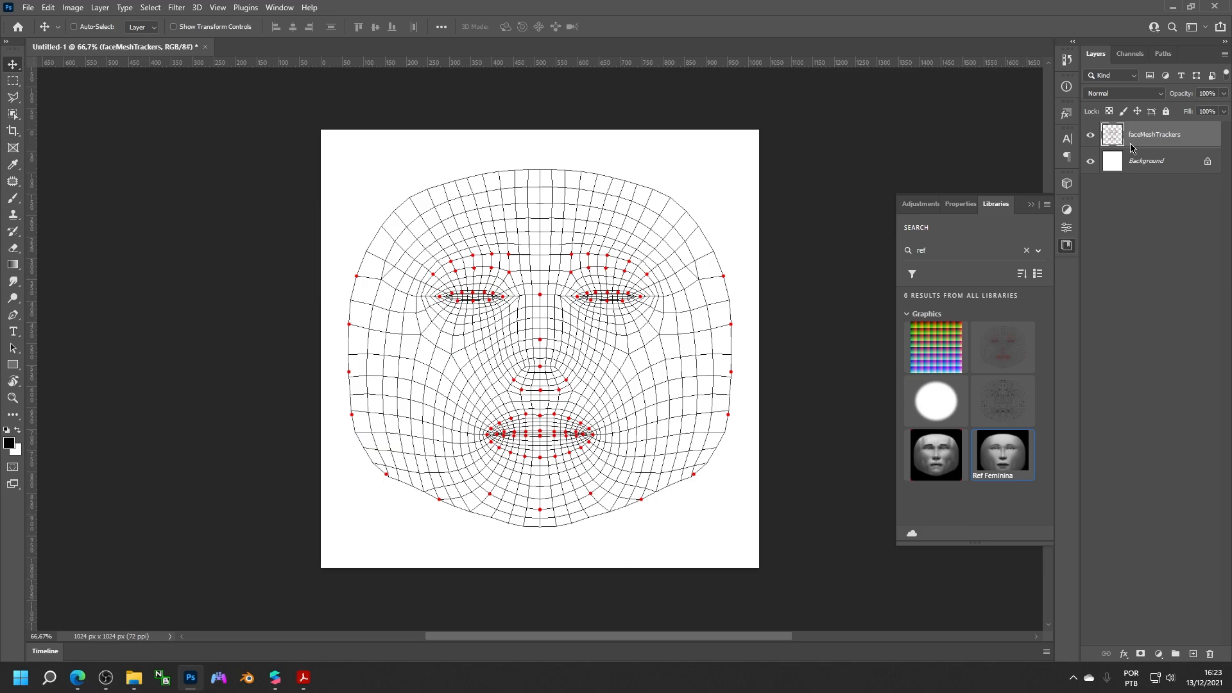
left_click_drag(1161, 137, 1163, 165)
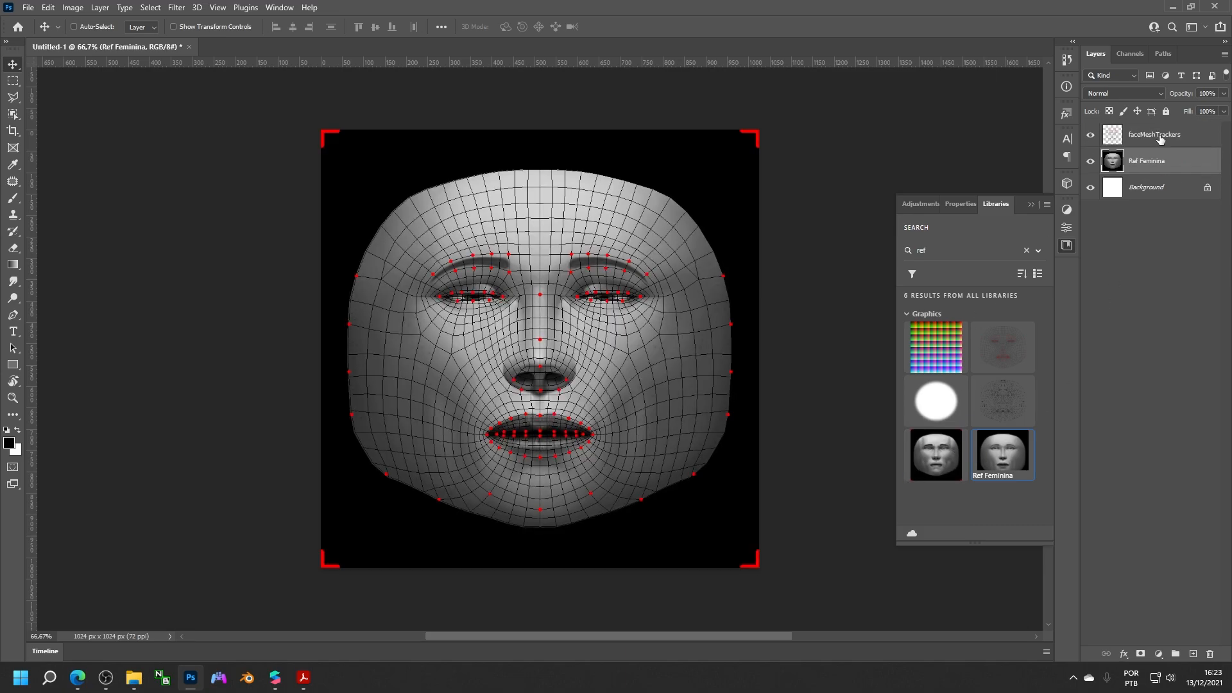
Add a new empty layer and move it above faceMeshTrackers, with the eye area in close view
left_click(1160, 139)
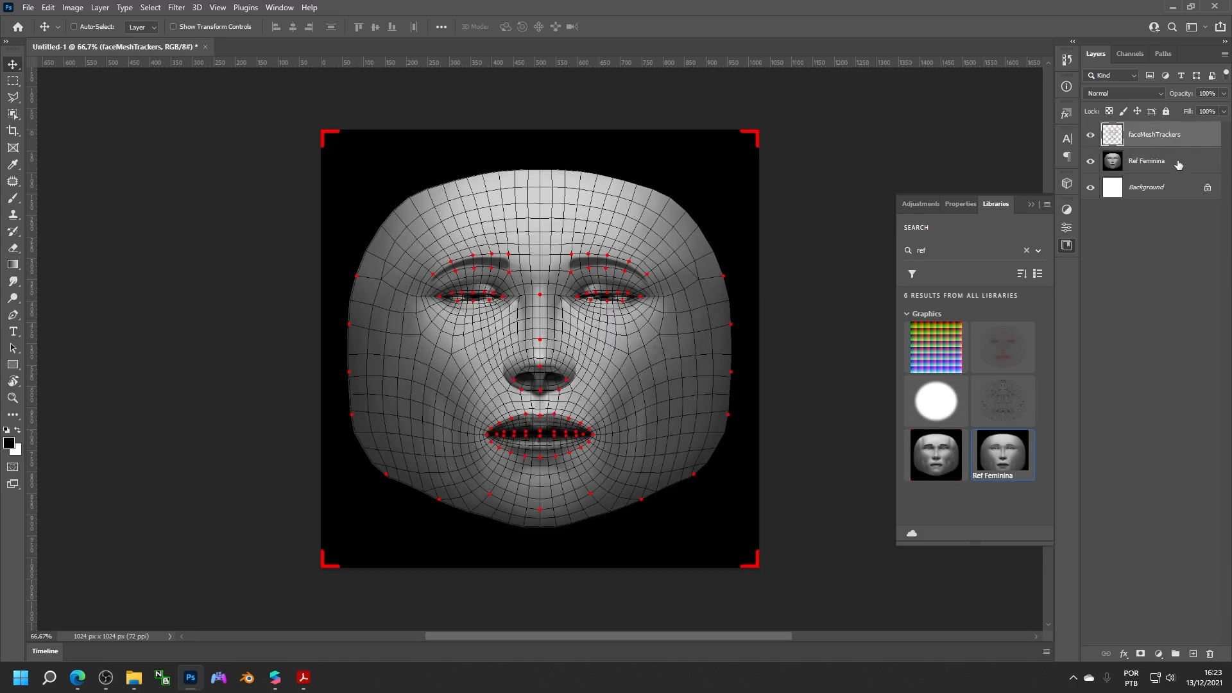
left_click(1169, 165)
scroll(527, 268, "up", 3, "alt")
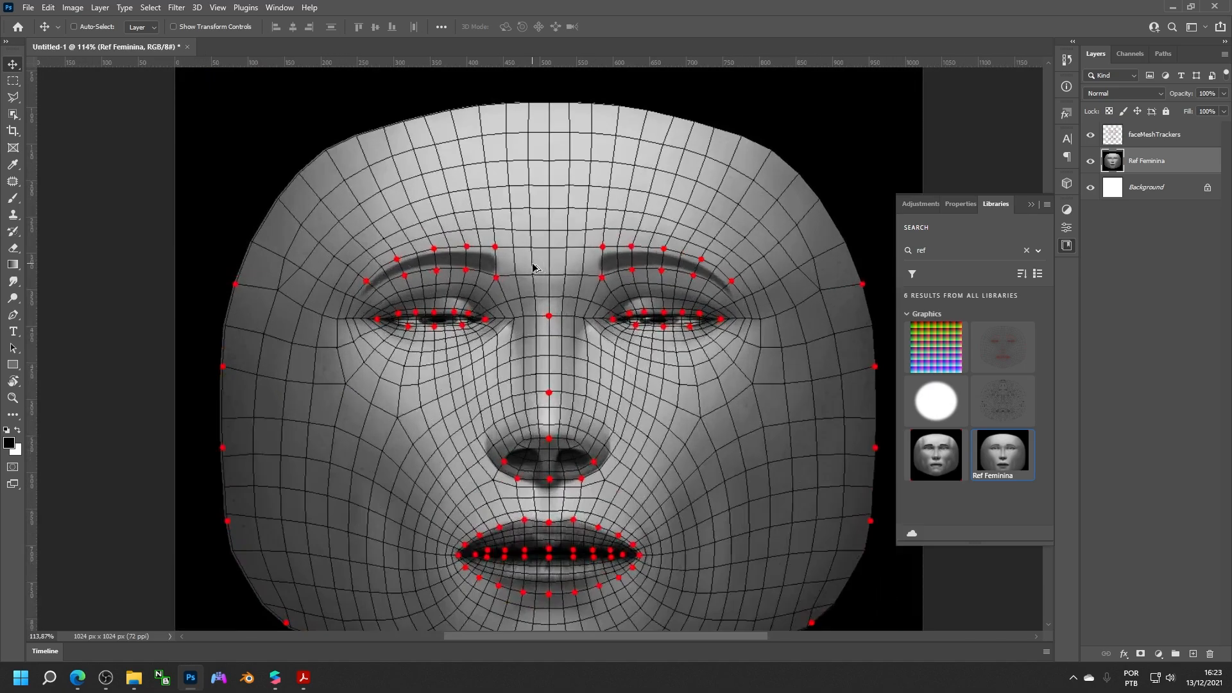
scroll(442, 333, "up", 3, "alt")
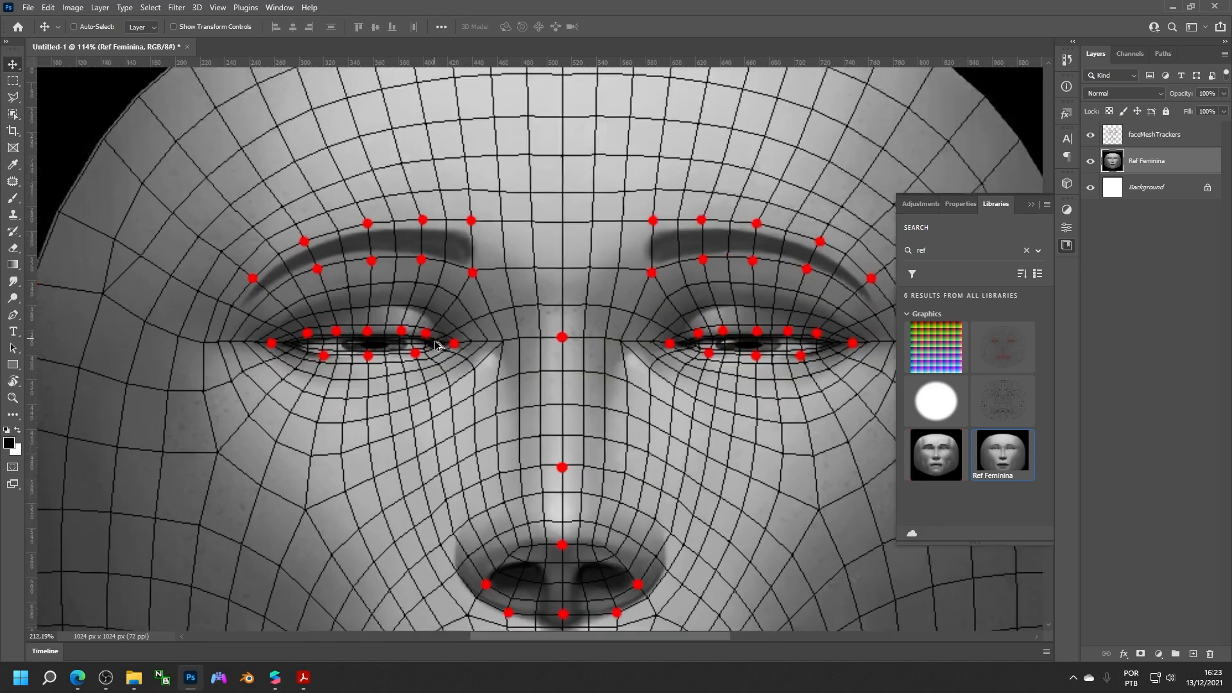
left_click(1031, 205)
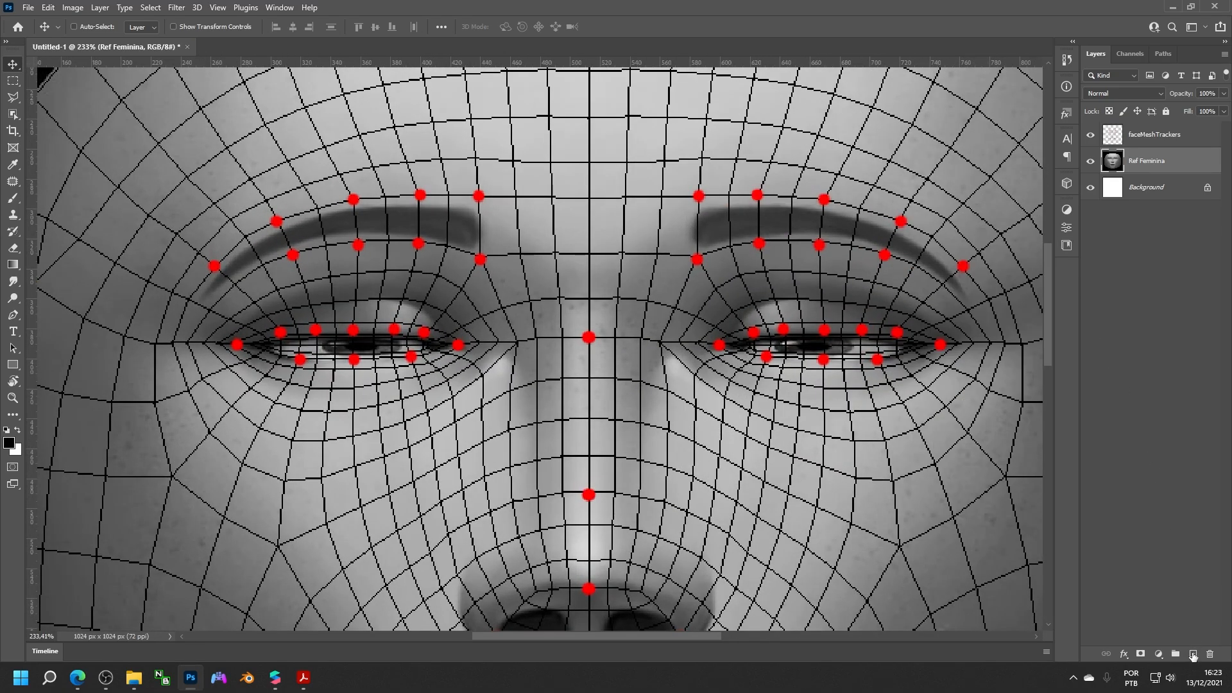
left_click(1192, 654)
left_click_drag(1170, 170, 1170, 135)
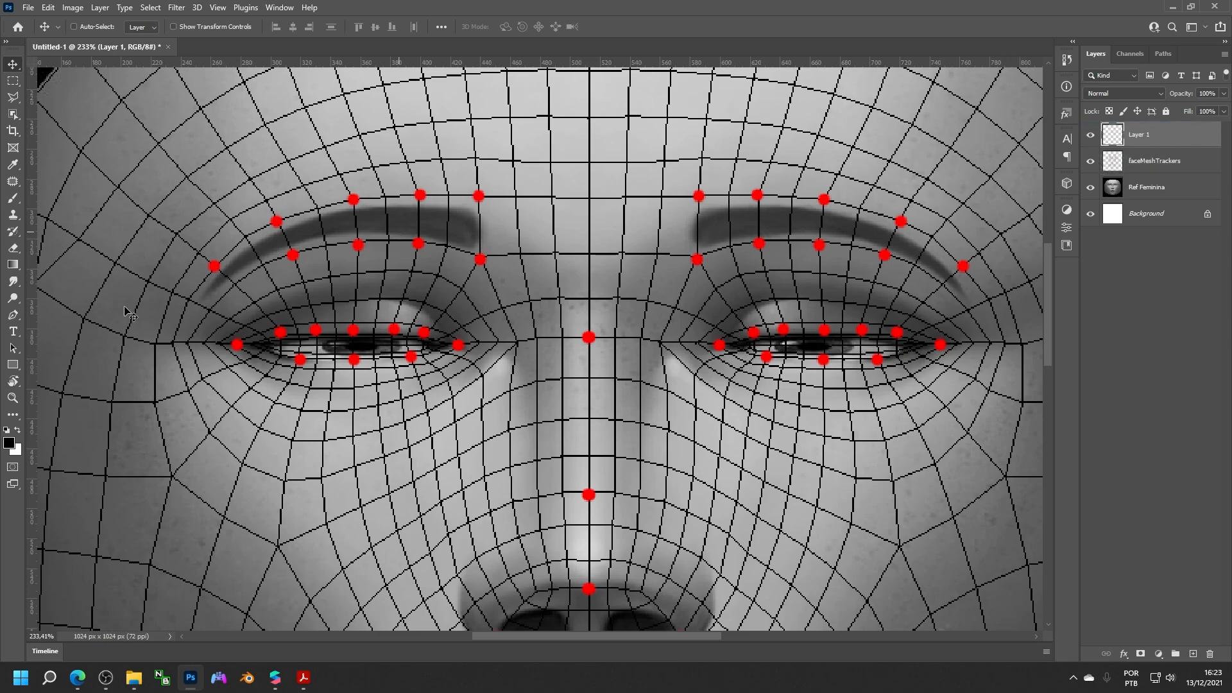
Activate the Brush tool and turn on vertical paint symmetry along the centre line of the face
left_click(12, 199)
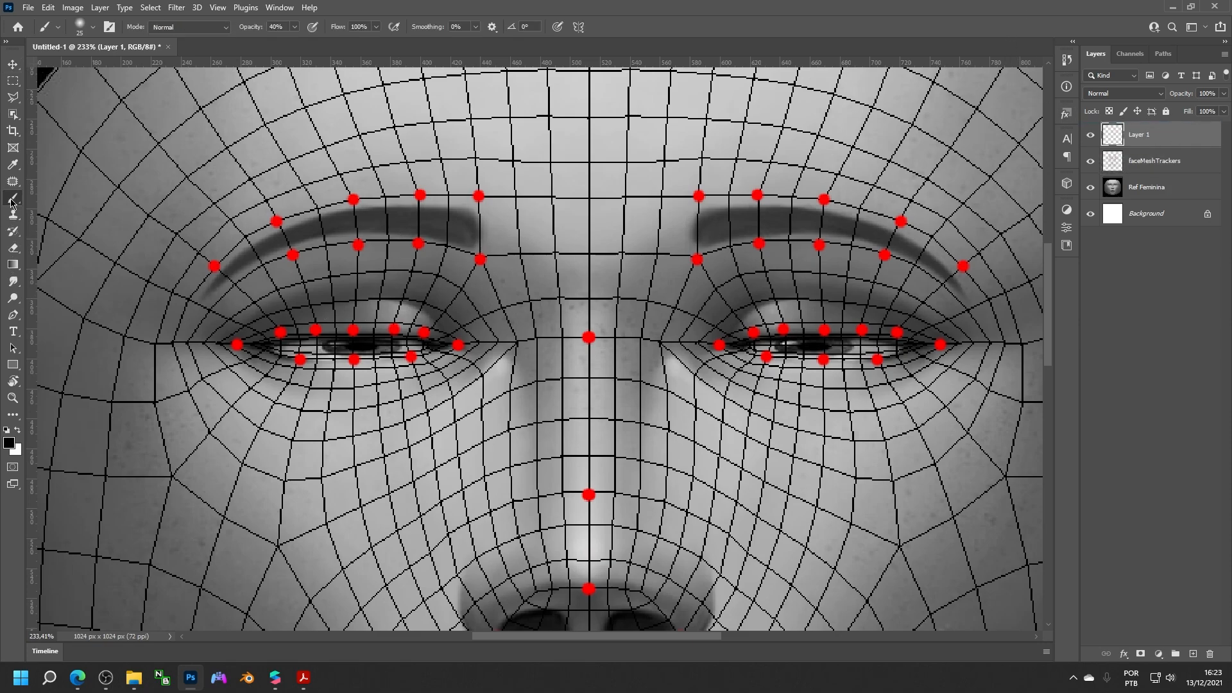
left_click(578, 27)
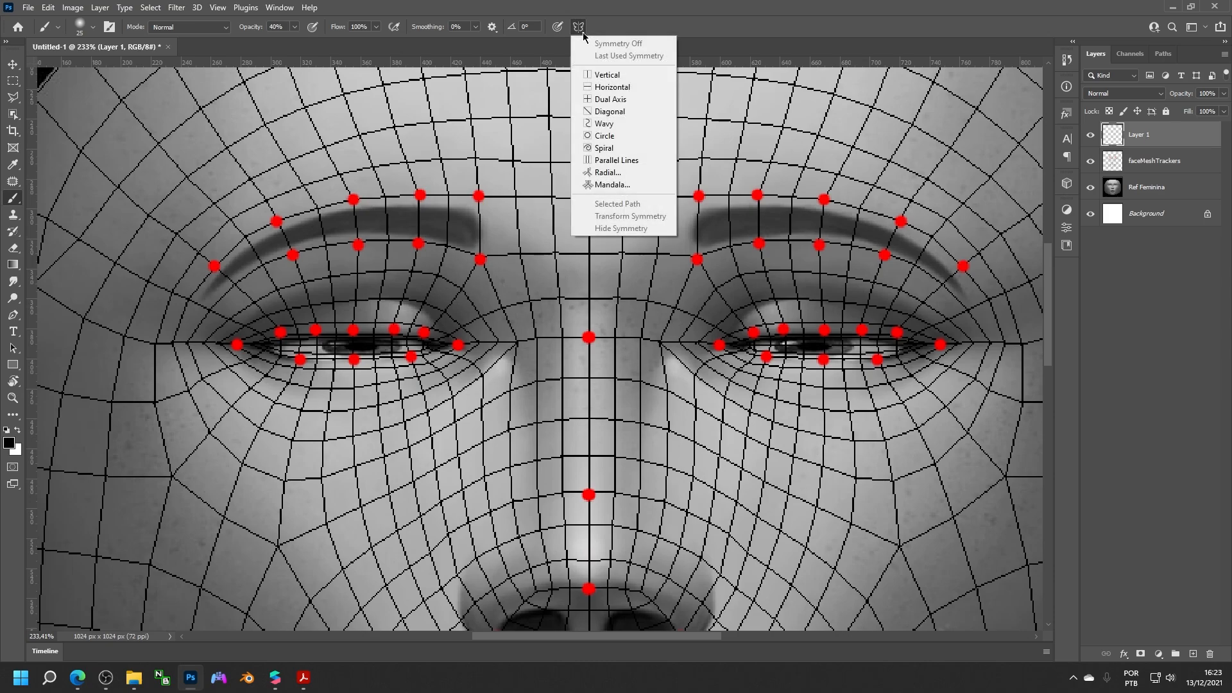
left_click(601, 75)
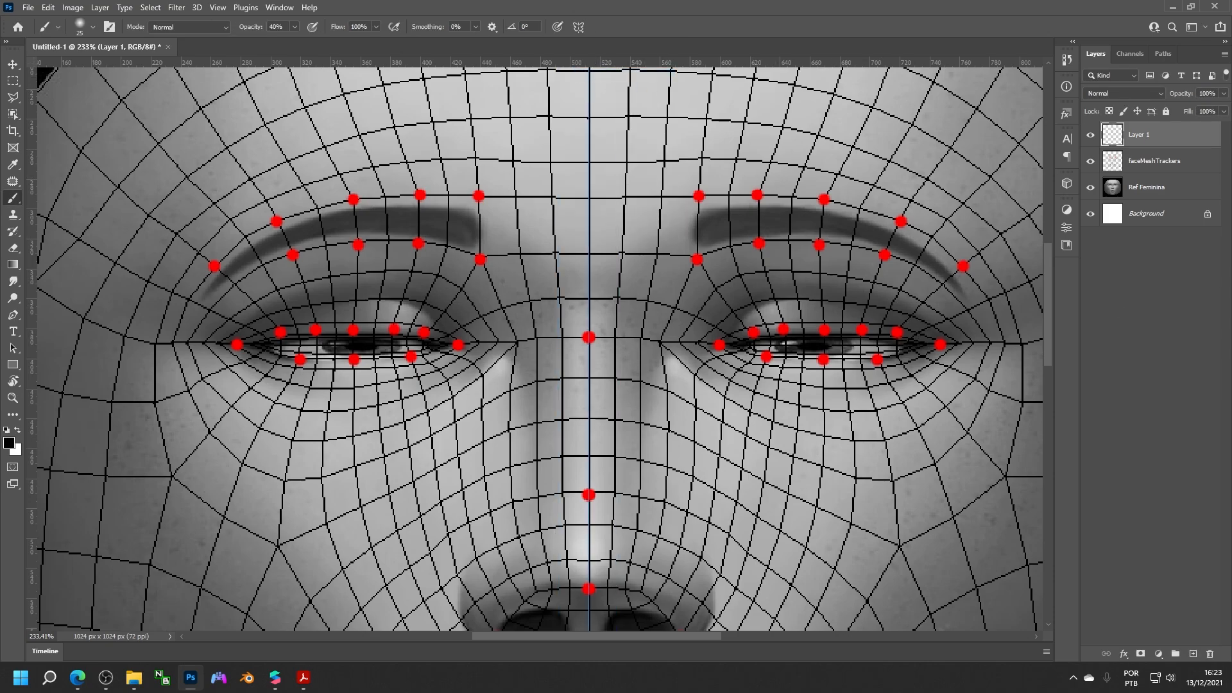
left_click(555, 10)
Paint the inner eye corner black with a size 10 brush at 70% opacity, and move Layer 1 below faceMeshTrackers
scroll(469, 381, "down", 1)
scroll(402, 287, "up", 3, "alt")
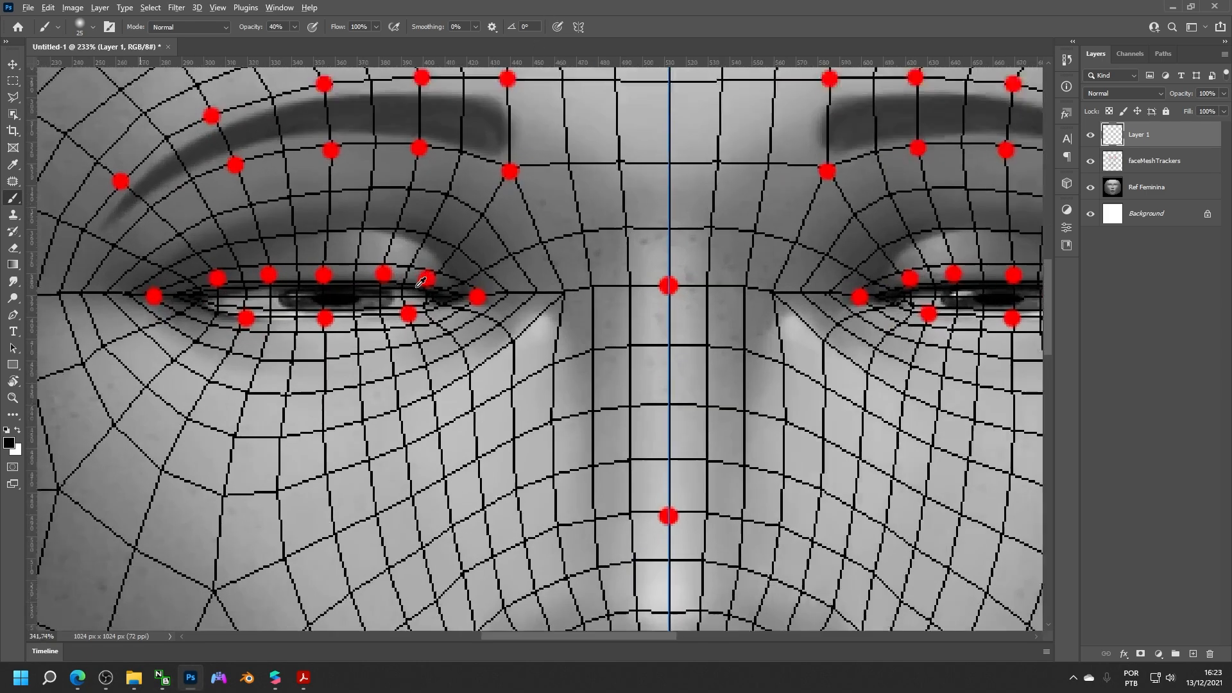
left_click_drag(355, 287, 457, 280)
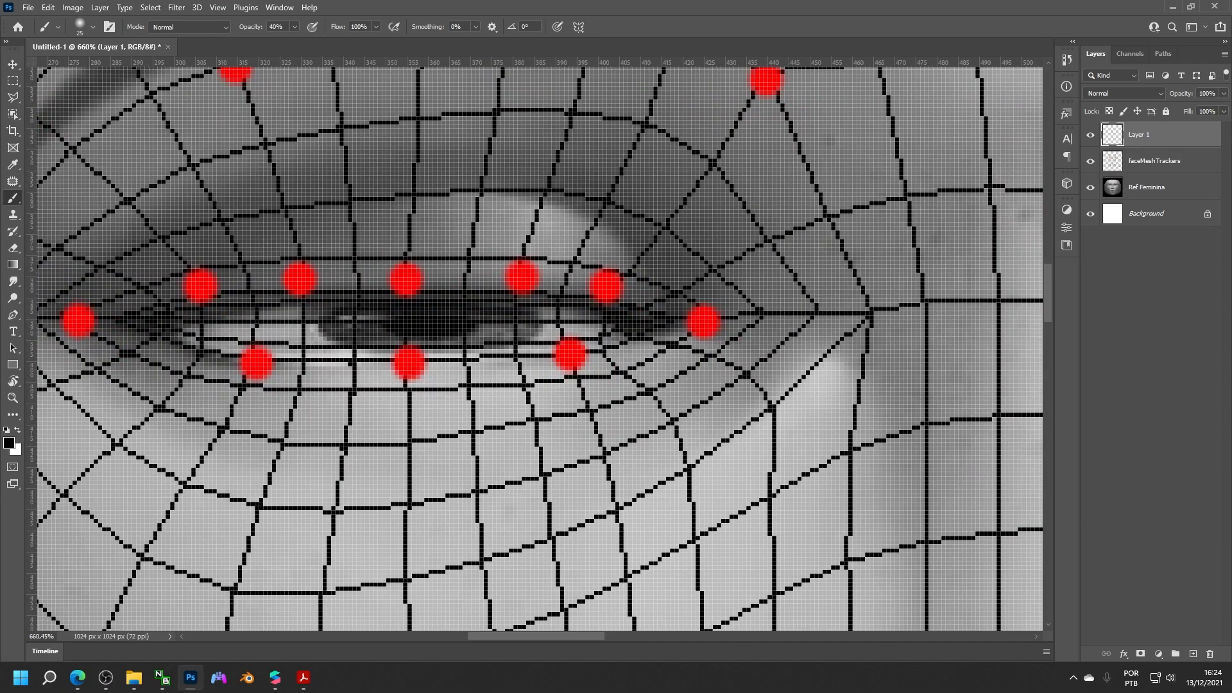
key("alt+Tab")
key("bracketleft")
key("bracketleft")
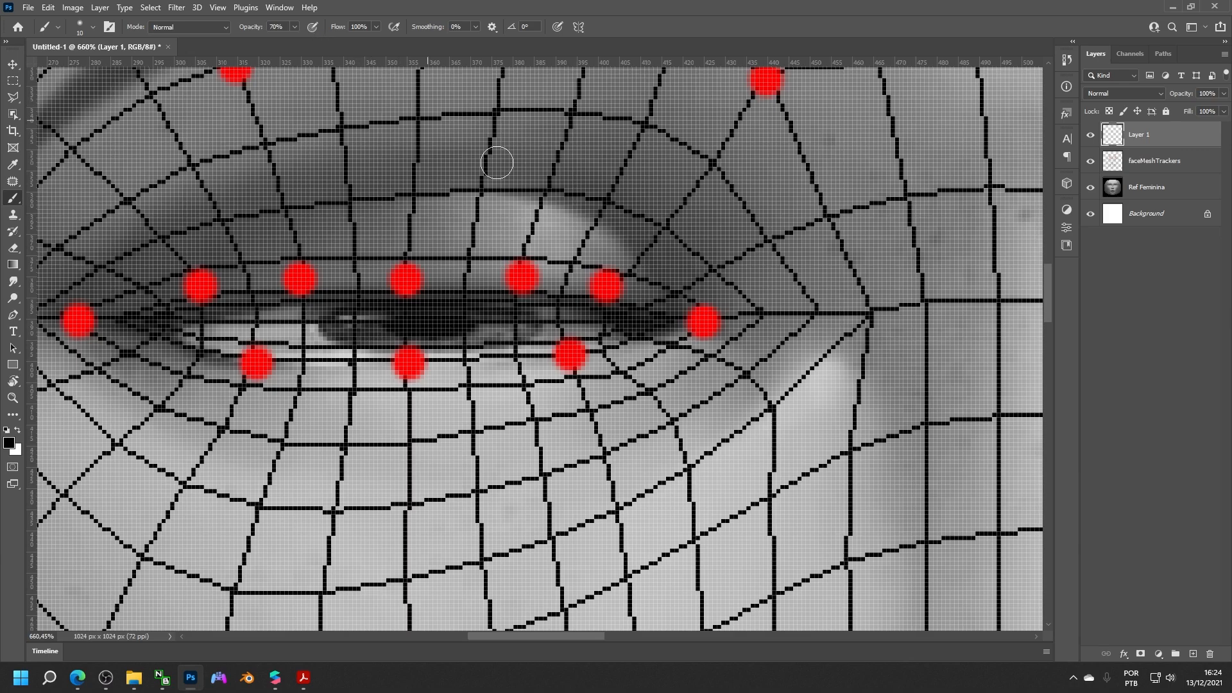
mouse_move(681, 328)
left_mouse_down()
mouse_move(646, 322)
mouse_move(687, 319)
left_mouse_up()
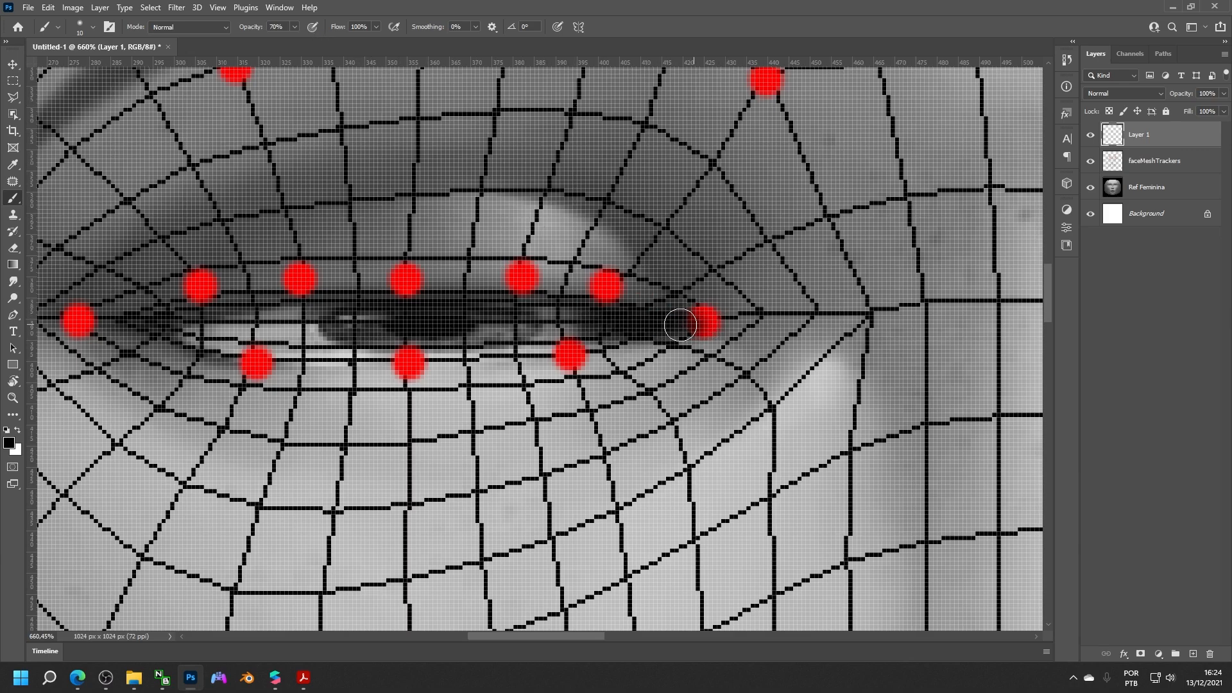
left_click_drag(1168, 141, 1160, 175)
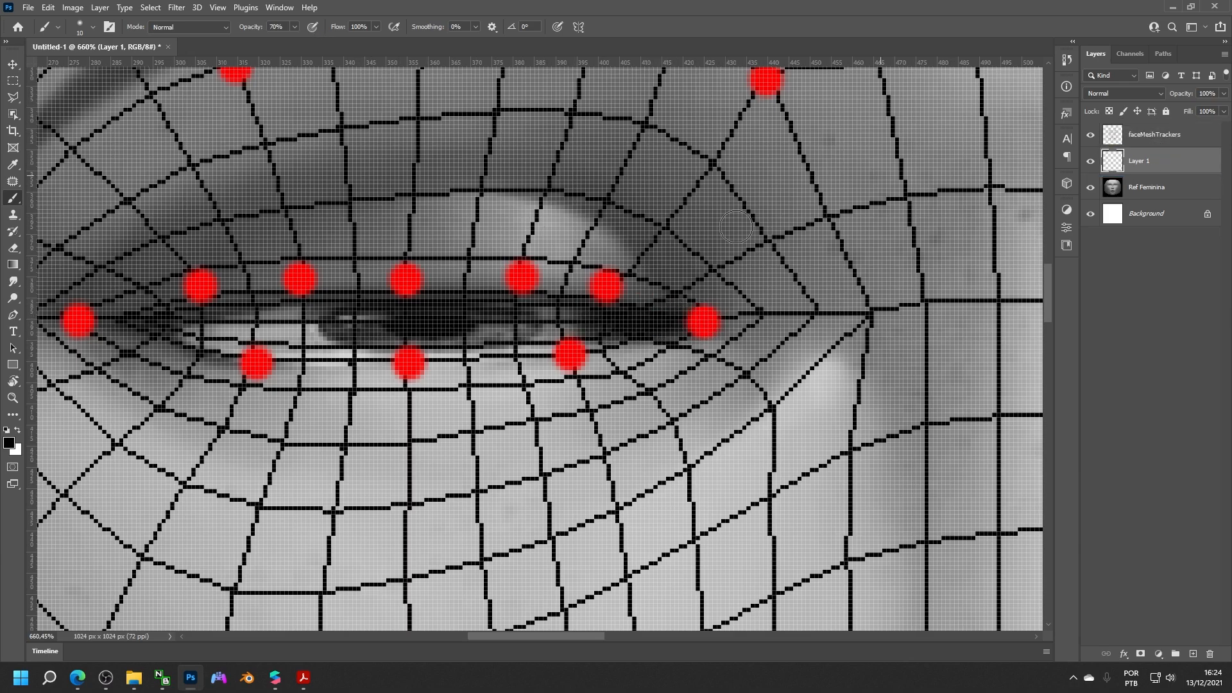
mouse_move(693, 322)
left_mouse_down()
mouse_move(663, 321)
mouse_move(603, 357)
mouse_move(449, 365)
left_mouse_up()
key("ctrl+z")
key("ctrl+z")
key("ctrl+z")
key("ctrl+z")
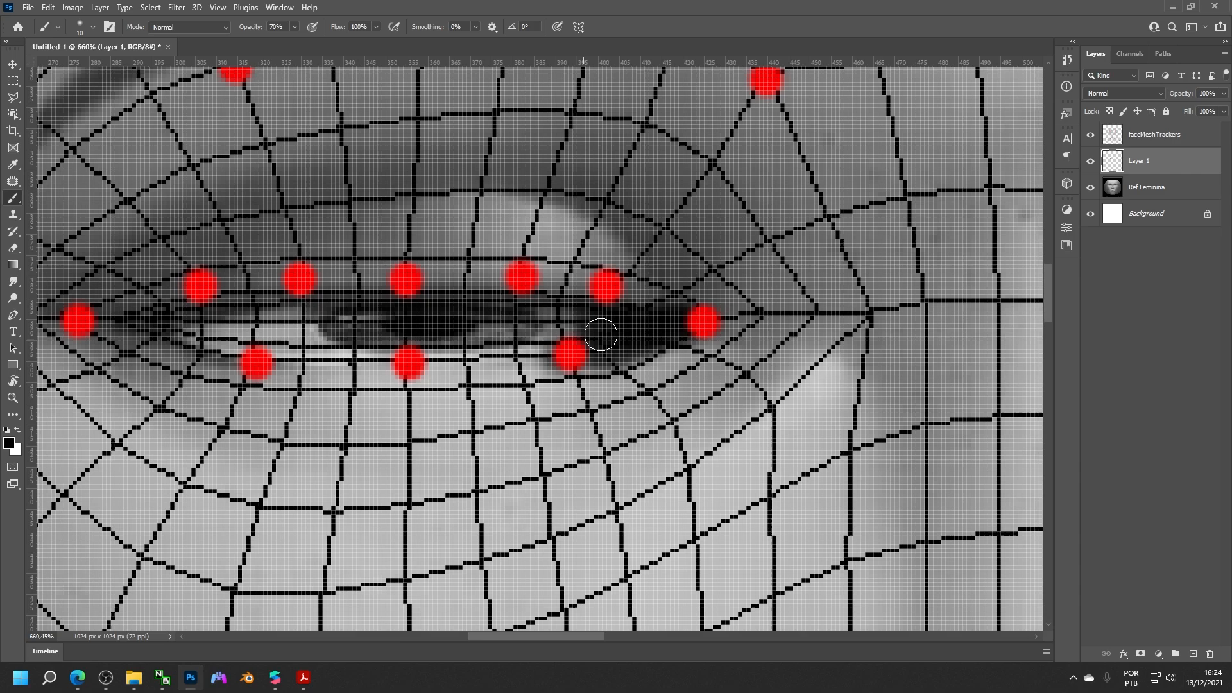
key("ctrl+z")
key("ctrl+z")
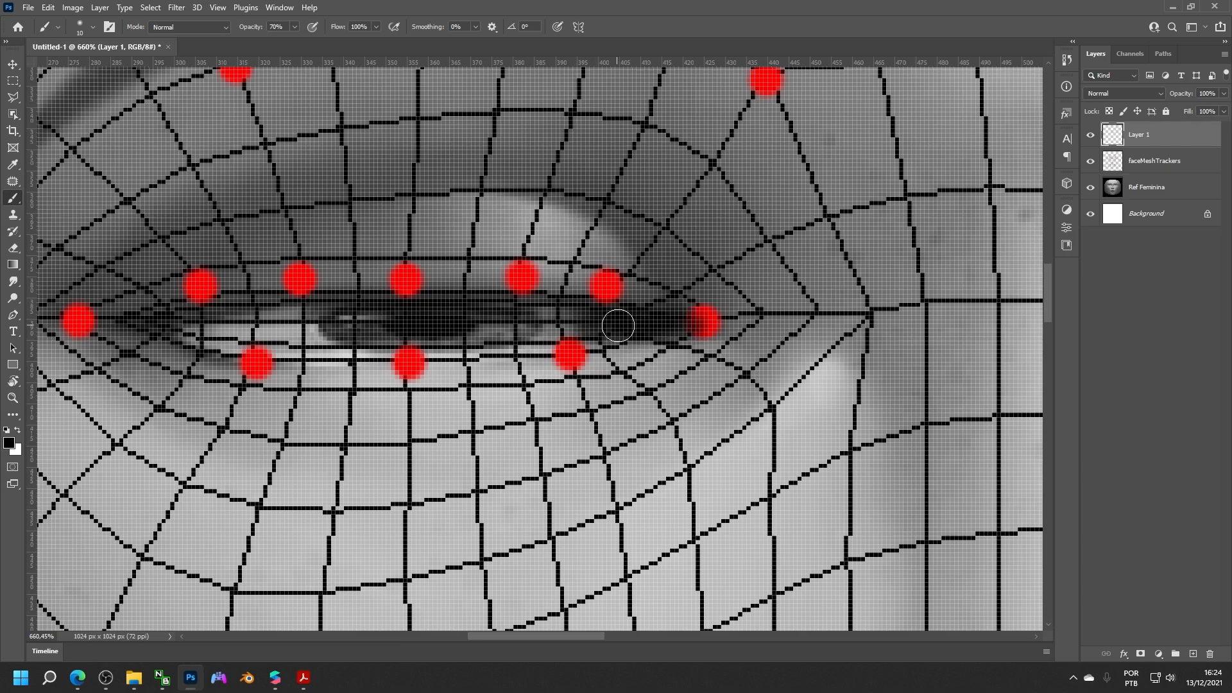
key("ctrl+shift+z")
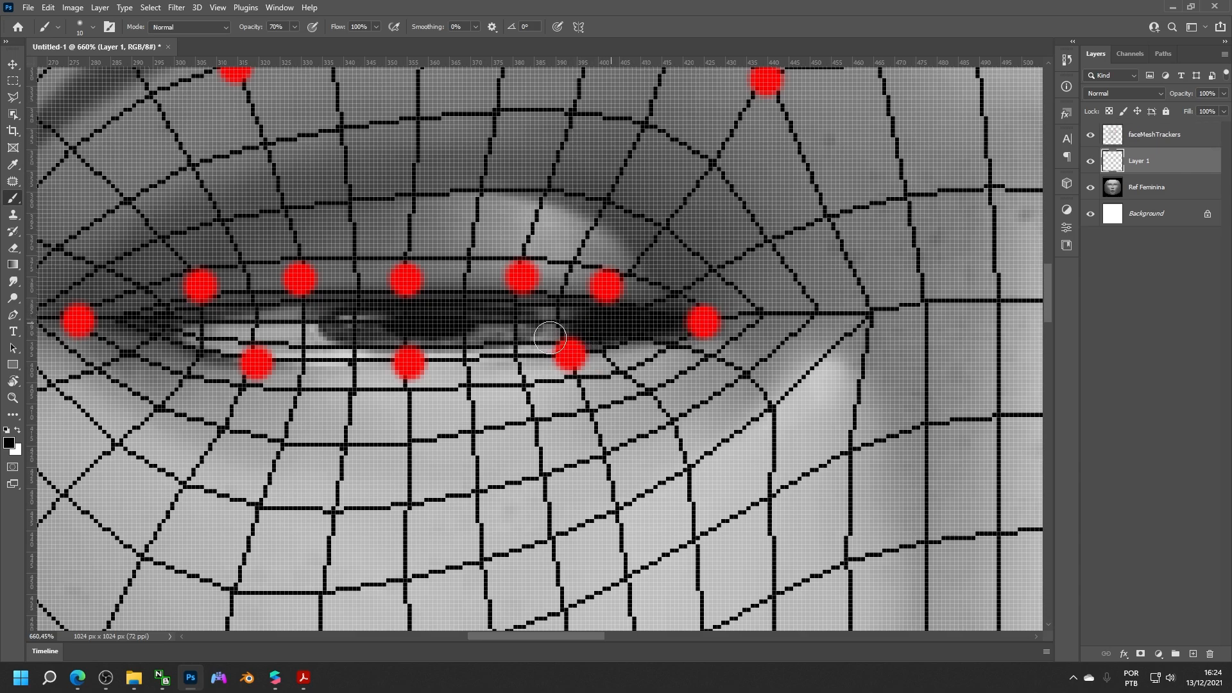
Fill the eye opening with black on Layer 1, between the upper and lower eyelid tracker points out to the outer corner
mouse_move(527, 343)
left_mouse_down()
mouse_move(580, 330)
mouse_move(564, 343)
mouse_move(255, 342)
mouse_move(142, 322)
mouse_move(239, 308)
left_mouse_up()
scroll(352, 308, "down", 10, "alt")
scroll(397, 308, "up", 5, "alt")
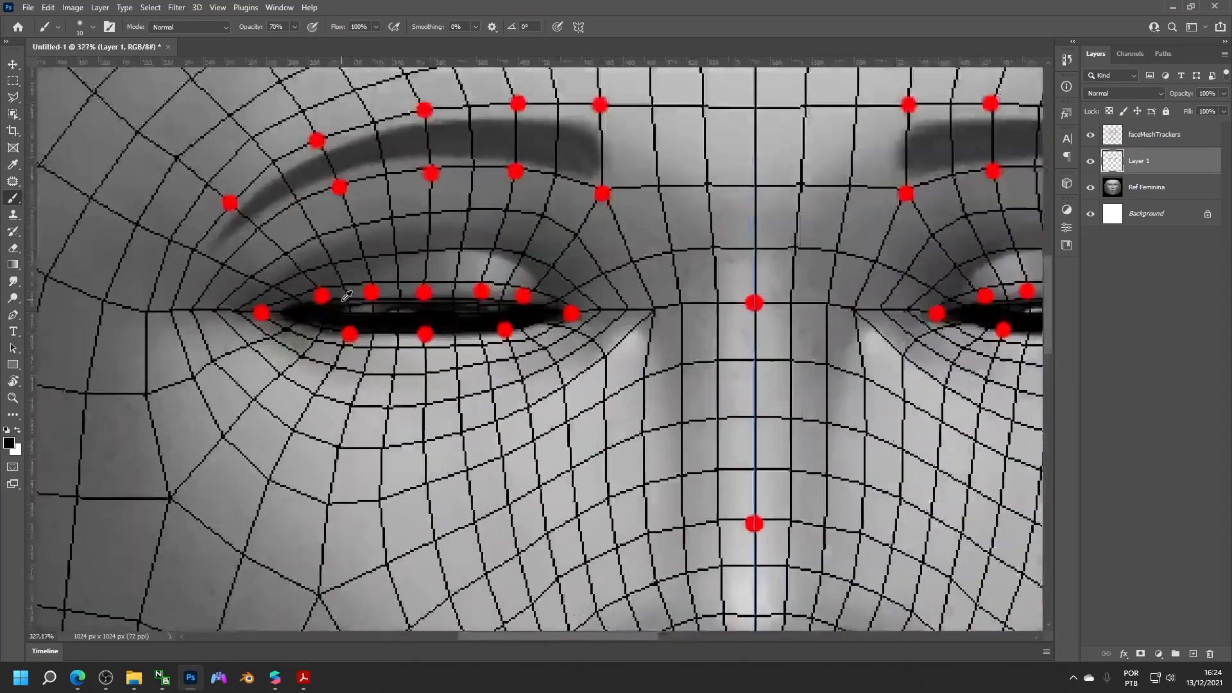
scroll(346, 295, "up", 3, "alt")
scroll(938, 300, "down", 5, "alt")
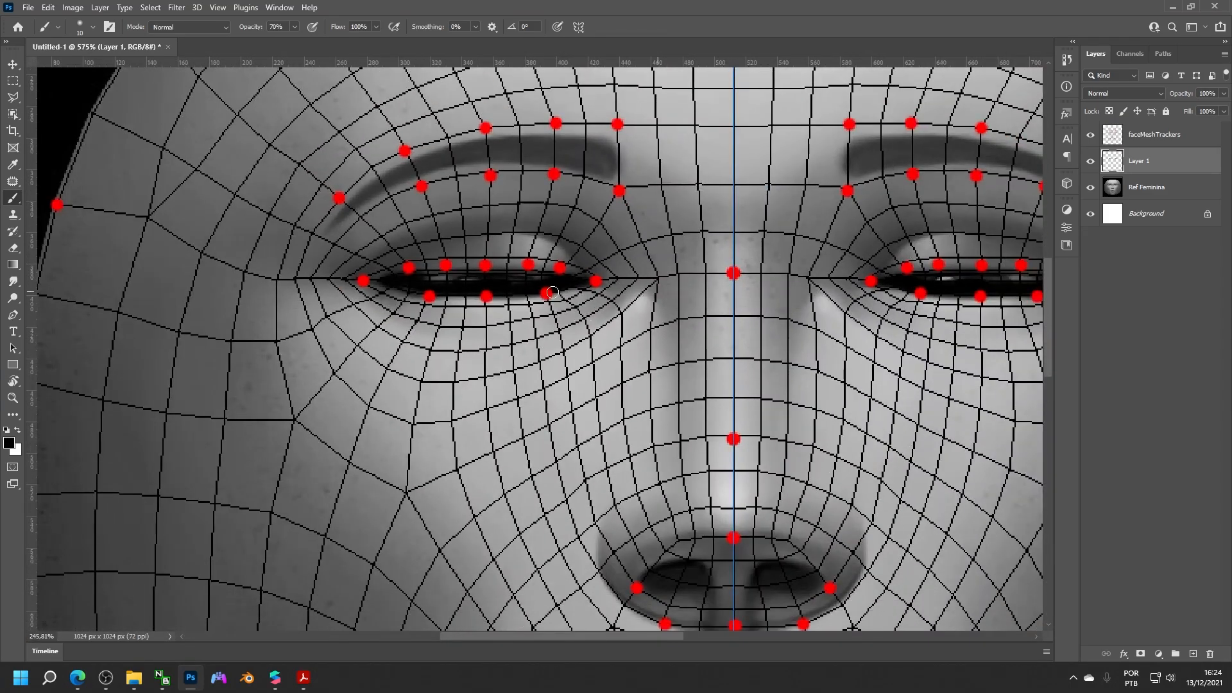
scroll(552, 293, "up", 5, "alt")
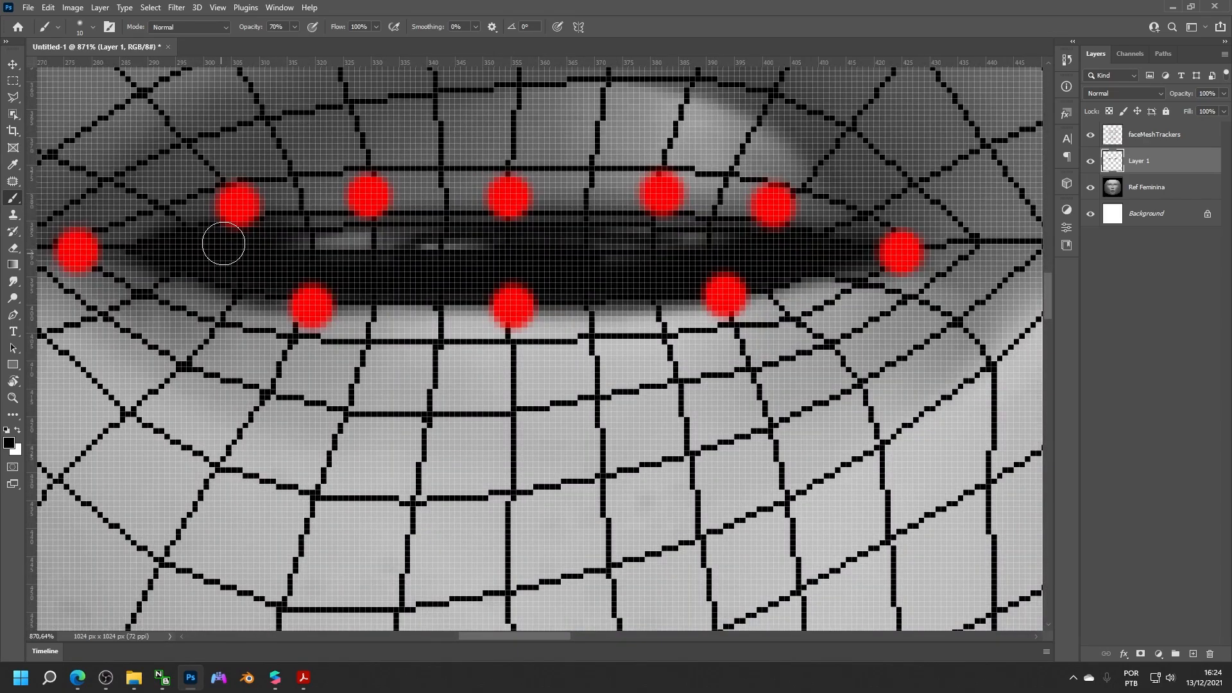
mouse_move(223, 244)
left_mouse_down()
mouse_move(289, 228)
mouse_move(302, 193)
mouse_move(462, 233)
mouse_move(613, 235)
left_mouse_up()
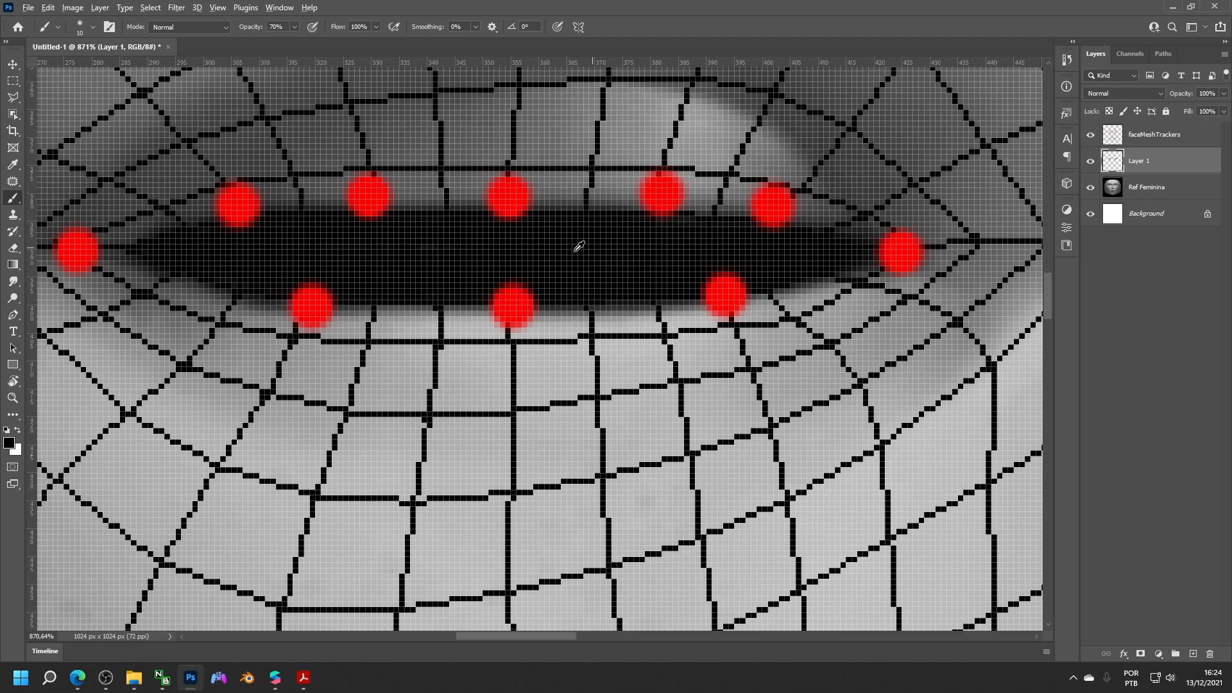
Even out the black eye shape toward the inner corner and along its upper and lower edges
scroll(579, 246, "down", 5, "alt")
scroll(663, 256, "up", 2)
scroll(653, 316, "up", 5, "alt")
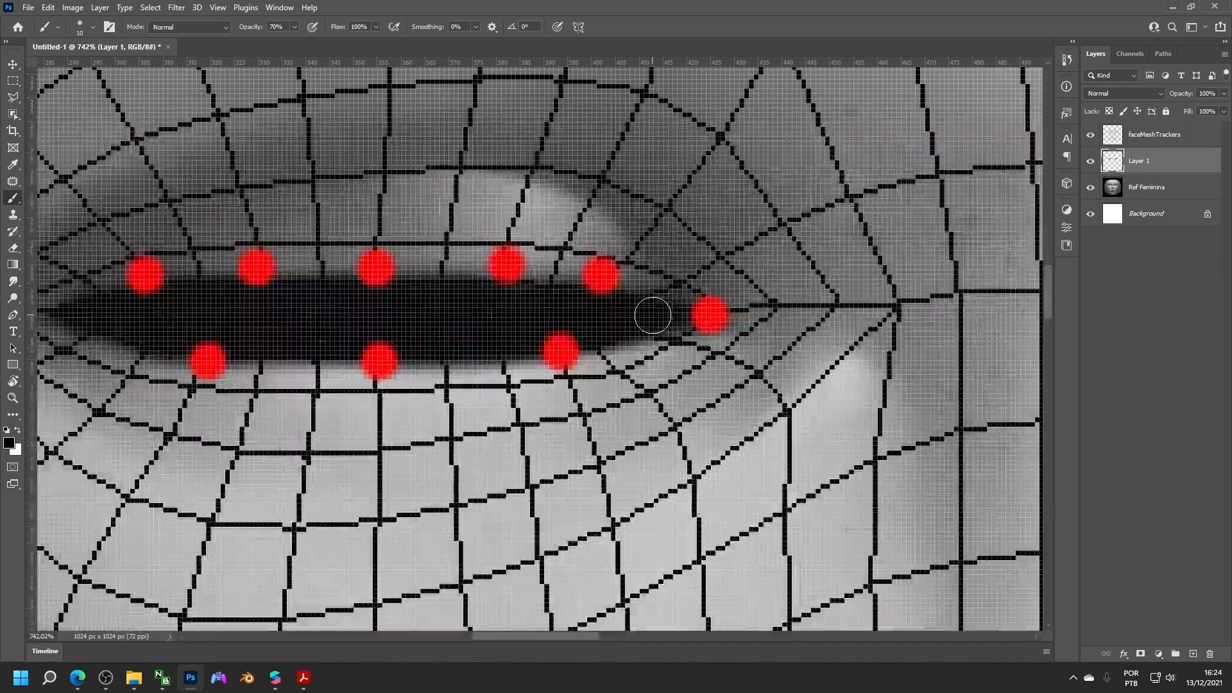
left_click_drag(652, 315, 619, 297)
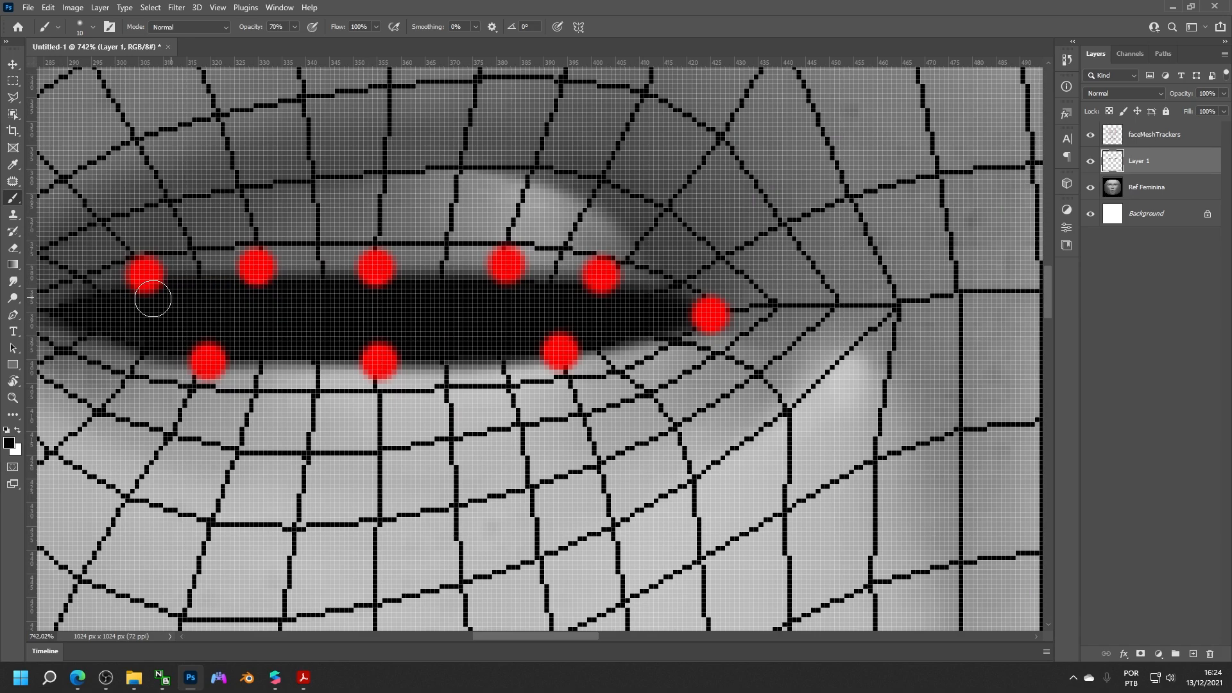
mouse_move(121, 324)
left_mouse_down()
mouse_move(275, 346)
mouse_move(404, 340)
left_mouse_up()
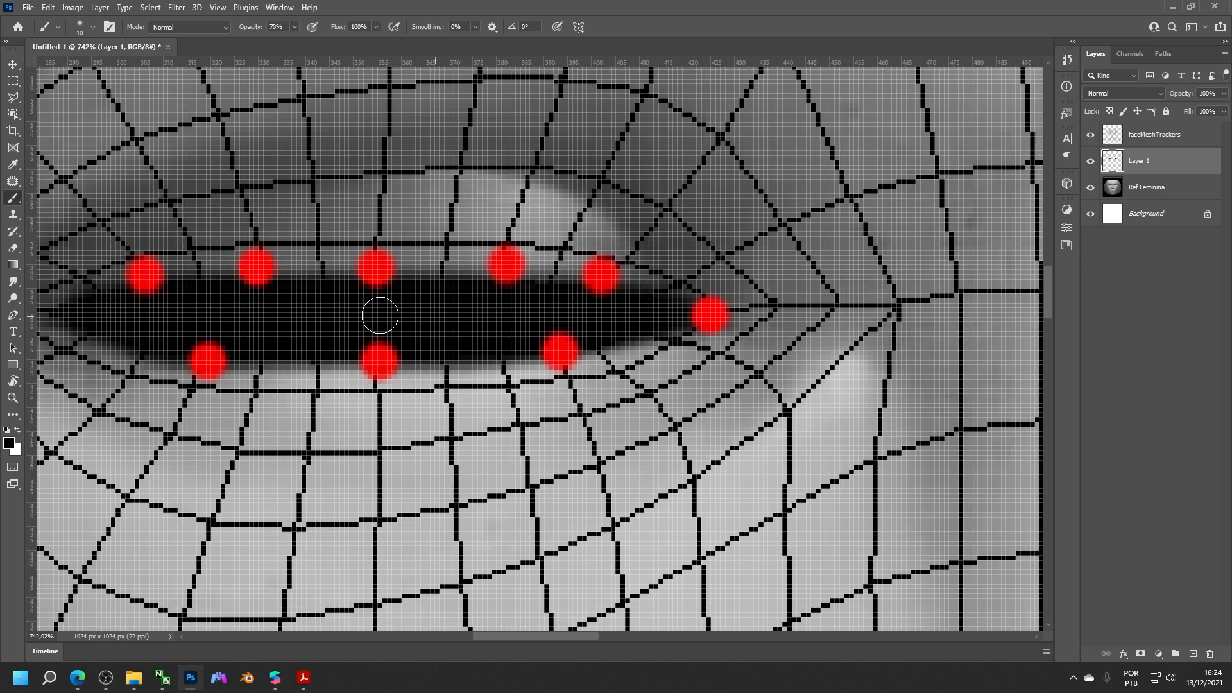
Shade softly around the edge of the black eye shape with a larger brush at 10% opacity
scroll(538, 314, "down", 7, "alt")
key("1")
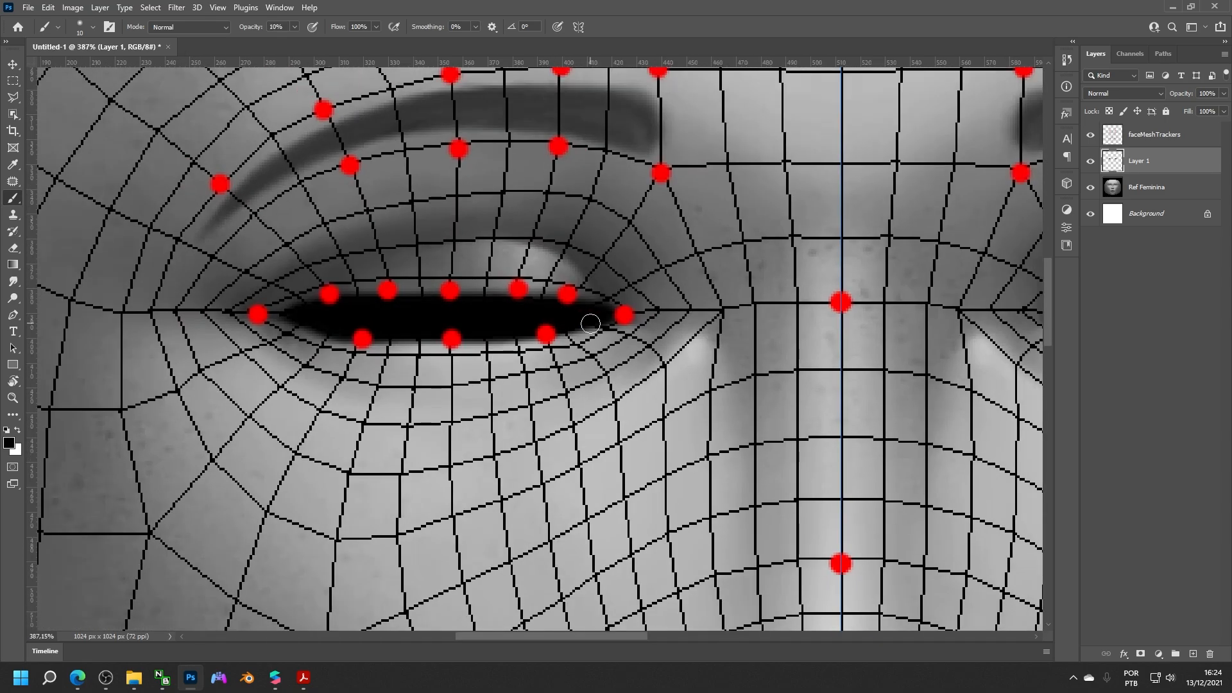
key("bracketright")
key("bracketright")
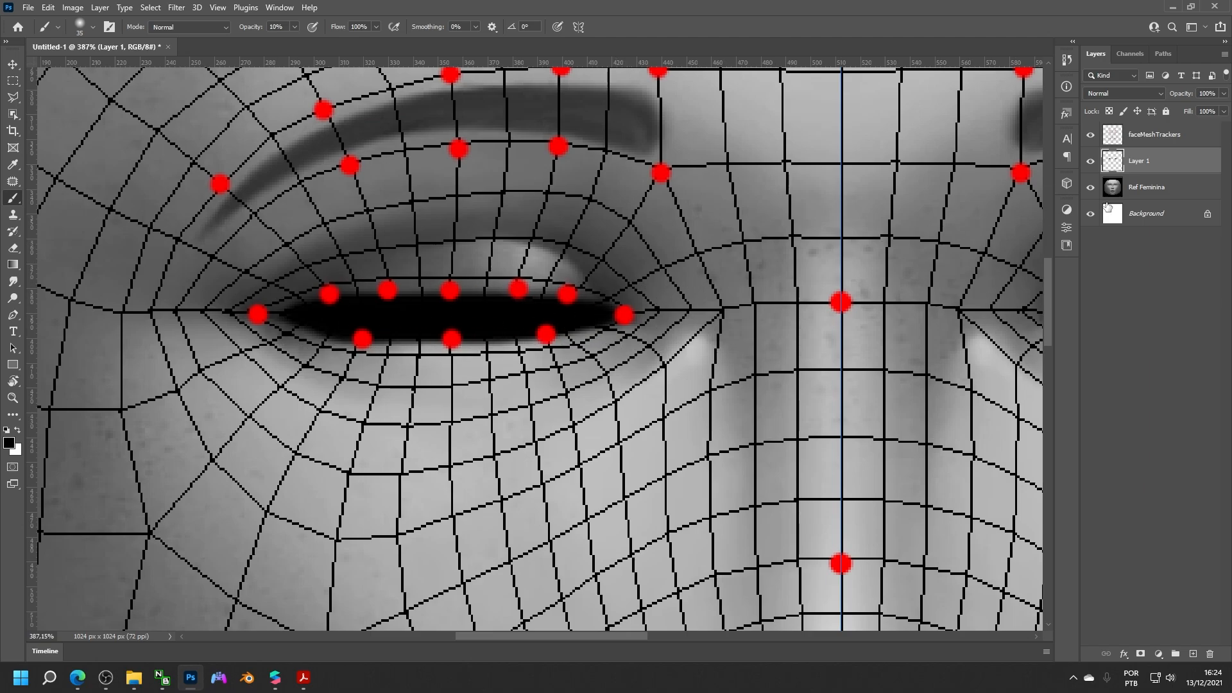
Hide the Ref Feminina, faceMeshTrackers and Background layers, leaving only the painted eye shapes visible
key("v")
left_click(1091, 187)
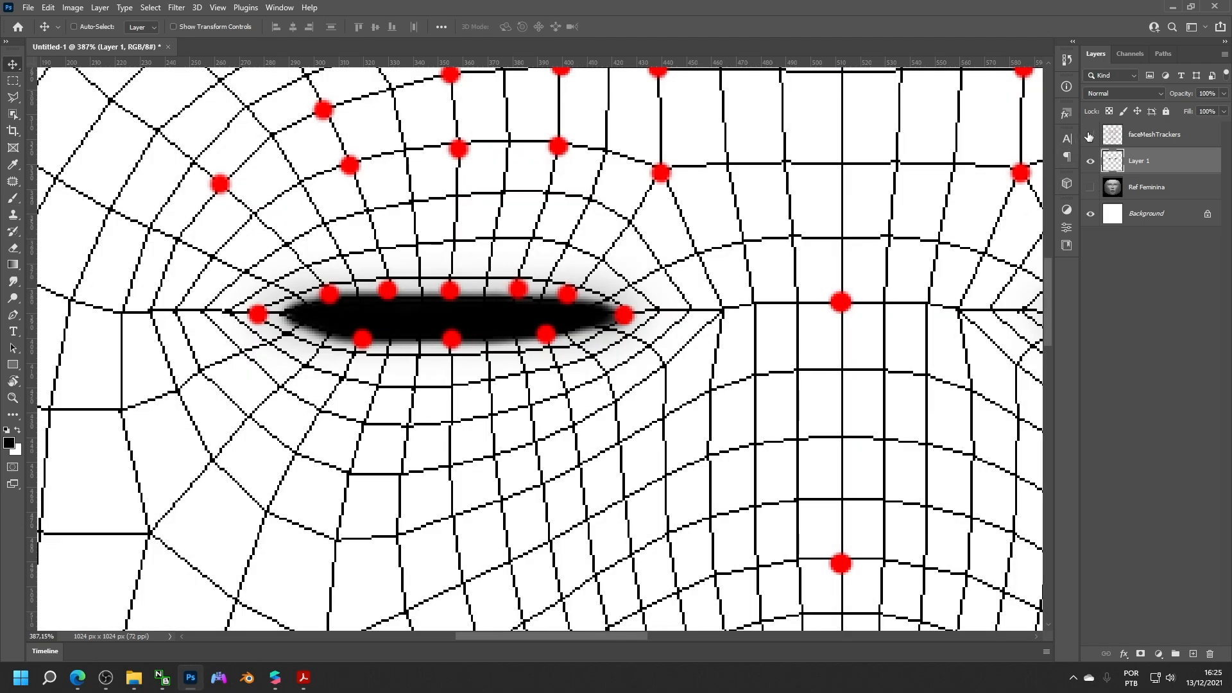
left_click(1088, 136)
scroll(714, 298, "down", 10, "alt")
scroll(744, 298, "up", 3, "alt")
left_click(1090, 214)
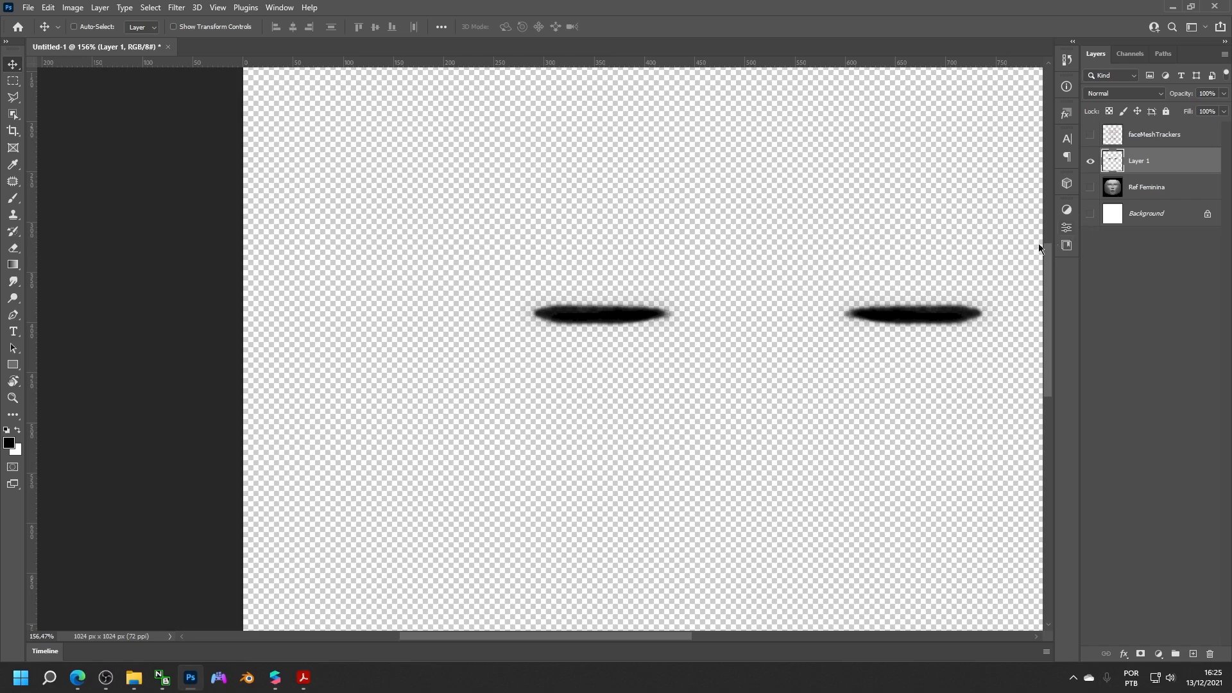
left_click_drag(859, 338, 650, 339)
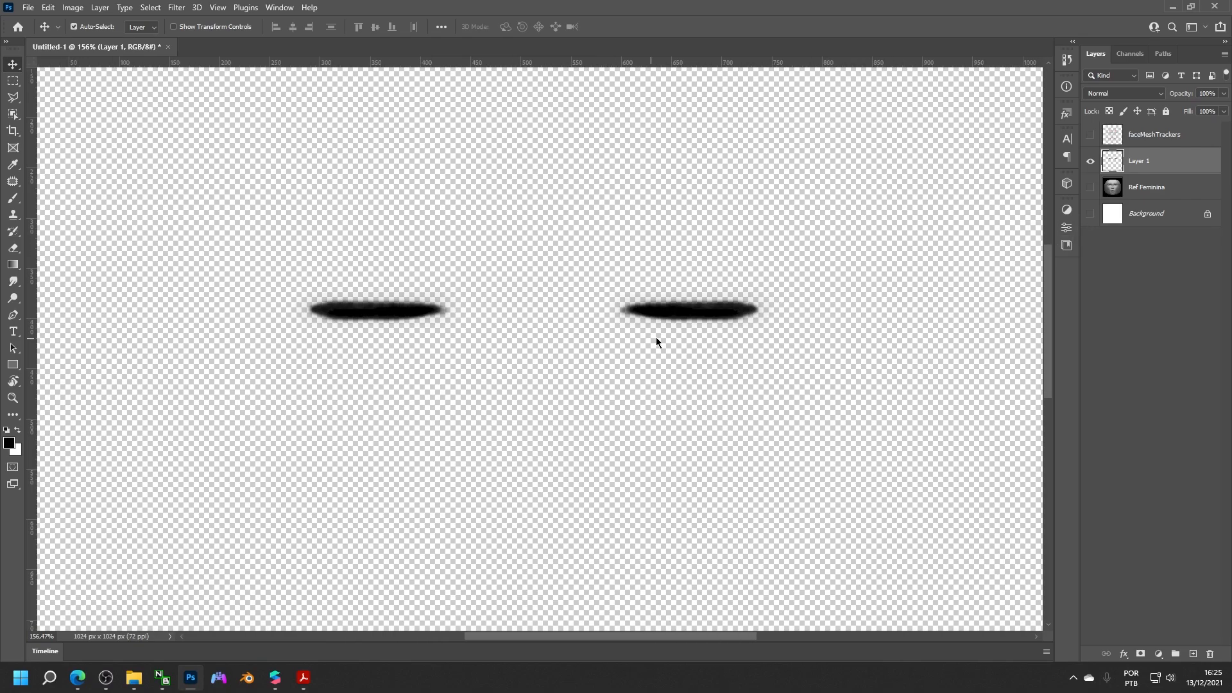
Start saving a copy of the document and choose the src folder under 30 - Segmentação\Arquivos as its location
key("ctrl+alt+s")
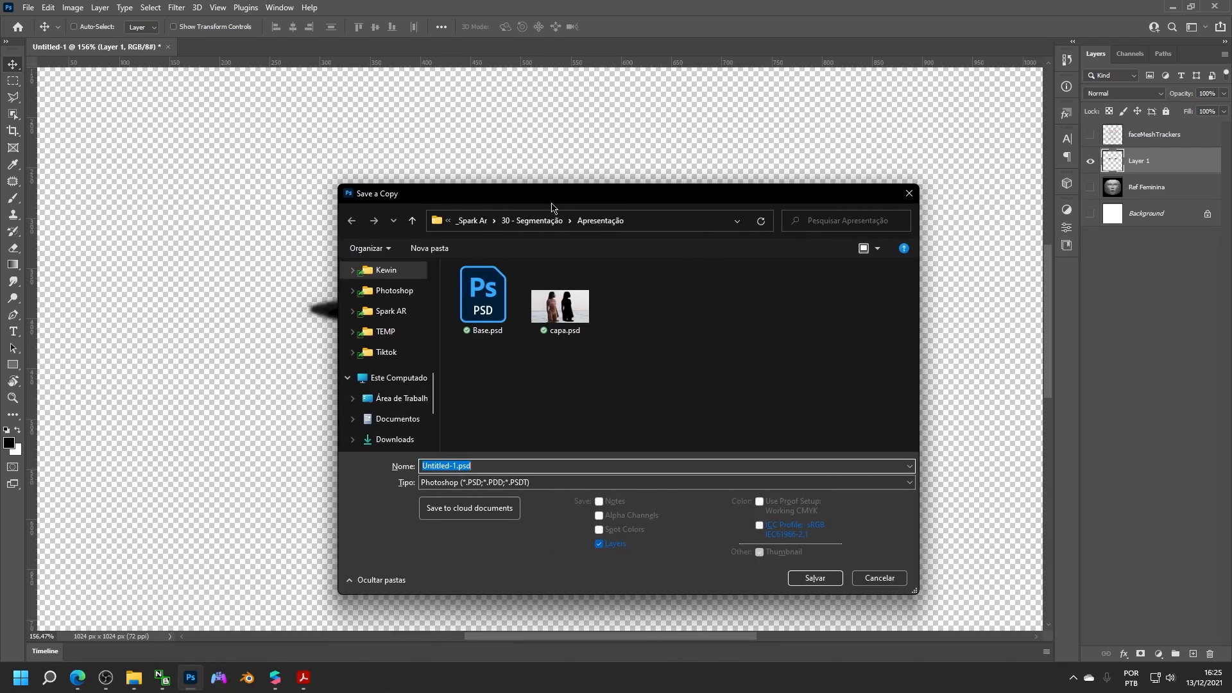
left_click(404, 313)
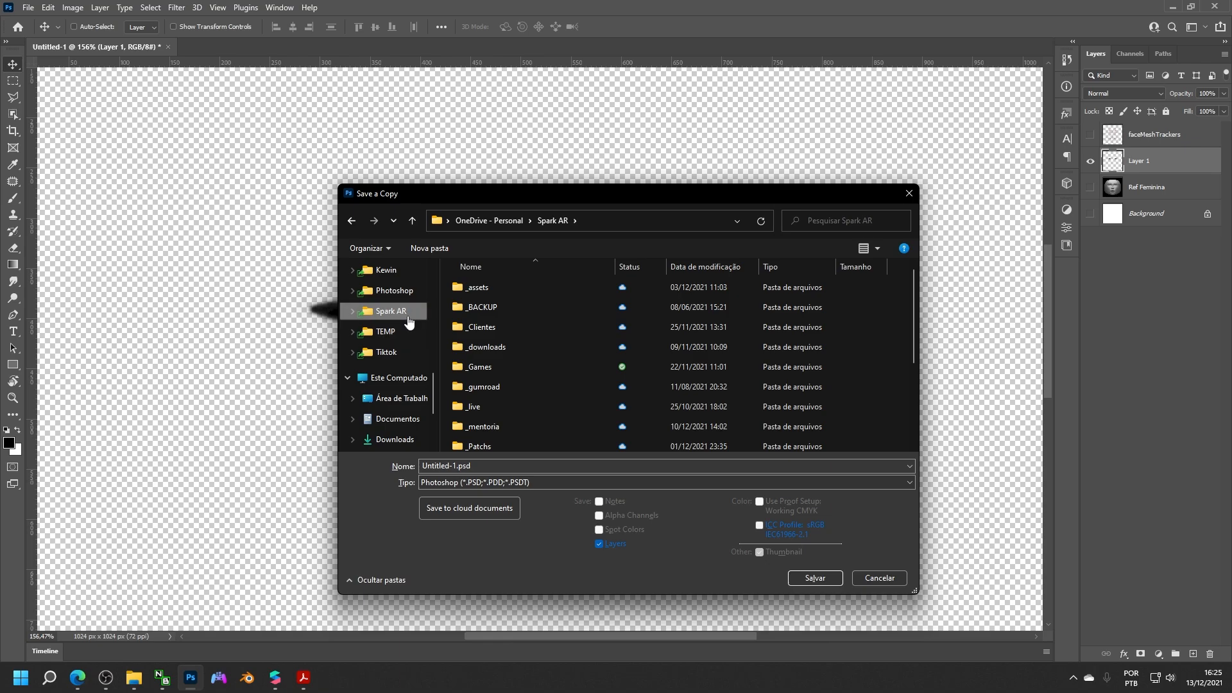
scroll(409, 321, "up", 6)
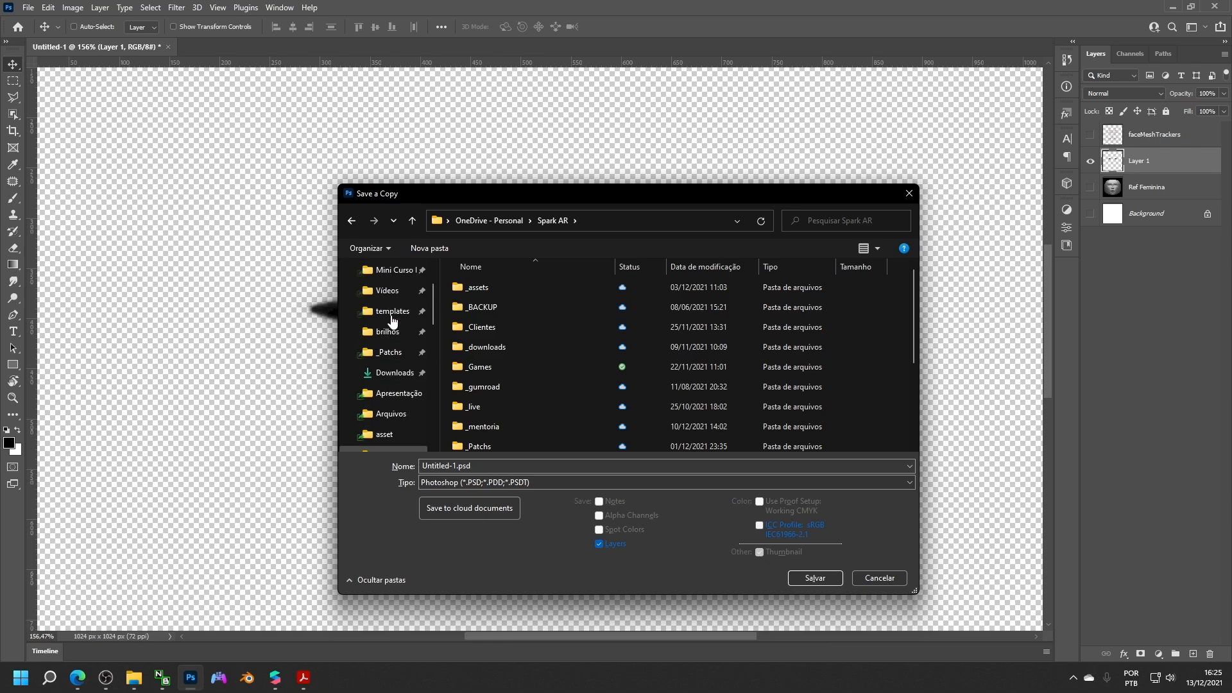
left_click(350, 221)
left_click(530, 224)
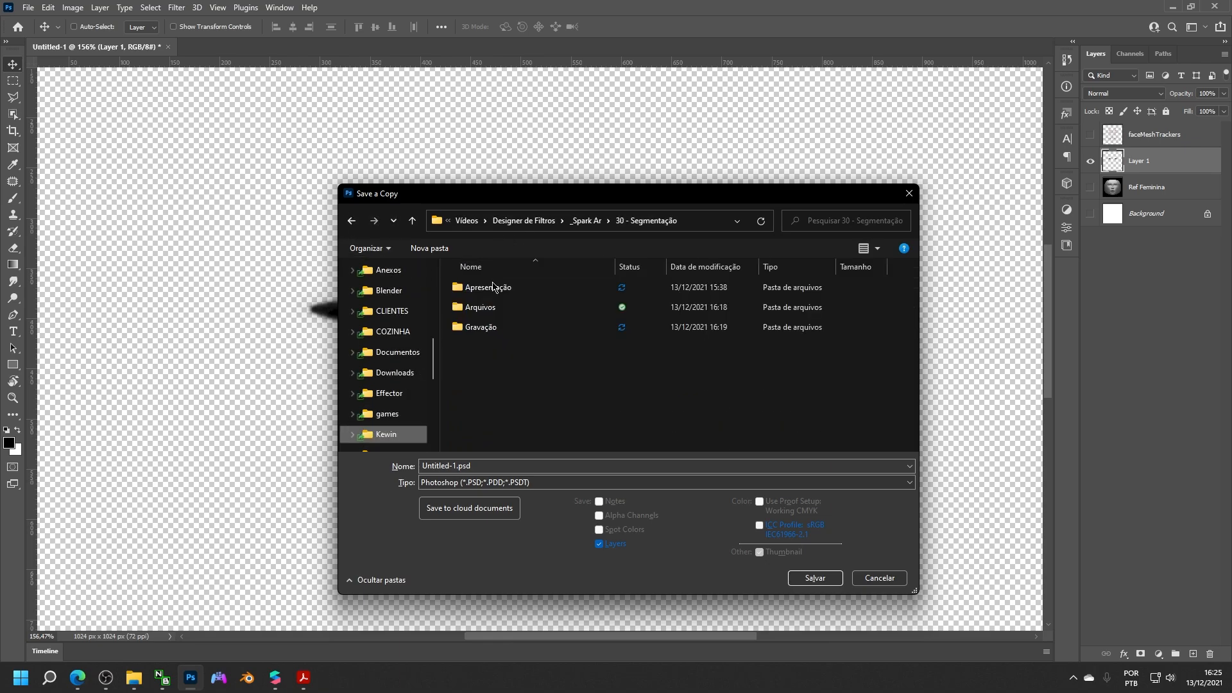
double_click(456, 312)
double_click(456, 350)
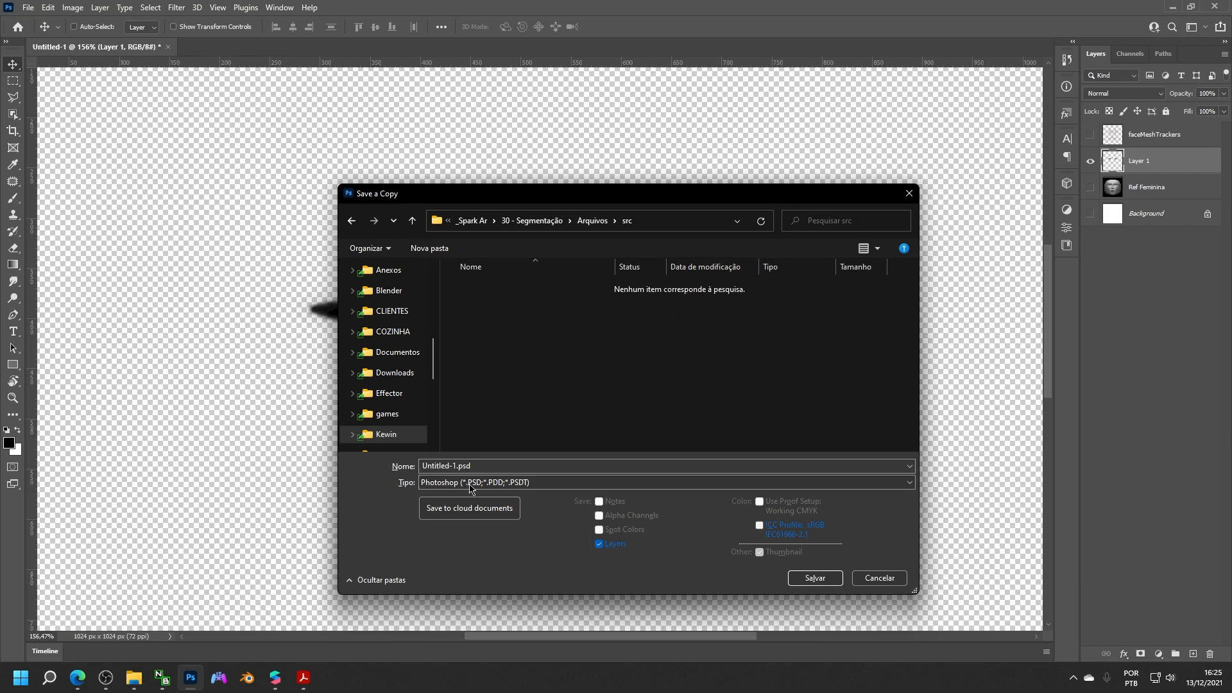
Save the copy in PNG format with the file name "alpha dos olhos"
left_click(470, 483)
left_click(459, 428)
type("alpha dos olhos")
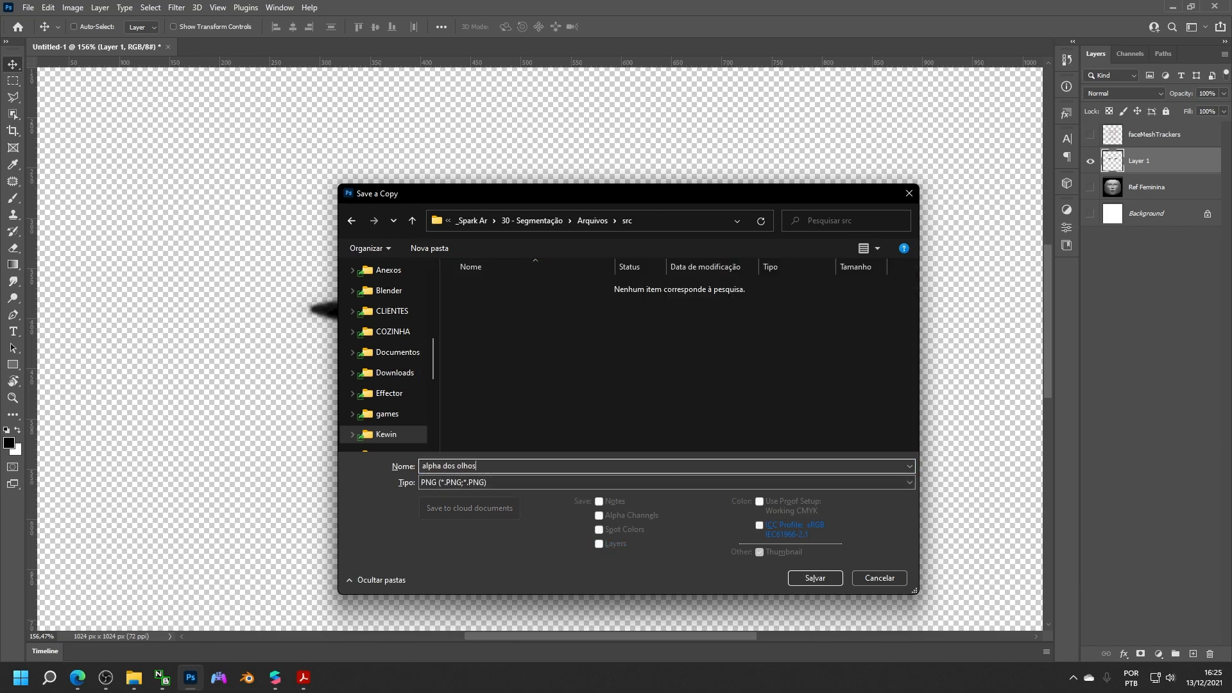
left_click(669, 223)
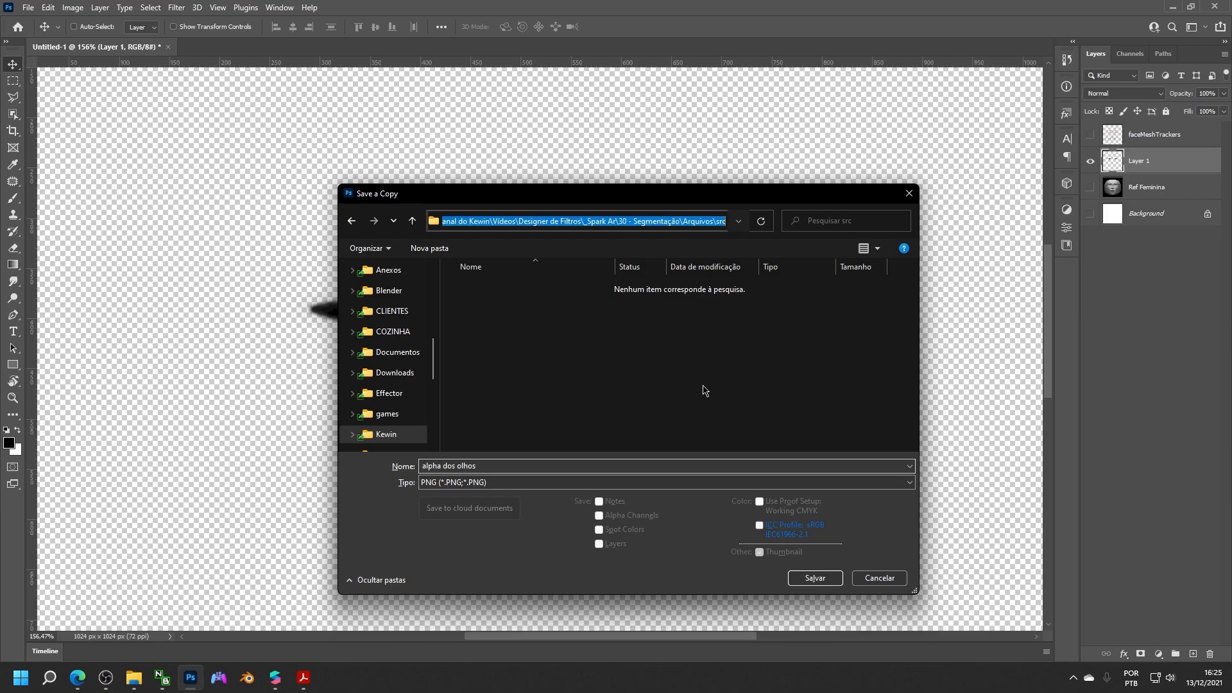
left_click(805, 580)
key("Return")
Switch to Spark AR Studio and create a new material for faceMesh0
left_click(276, 677)
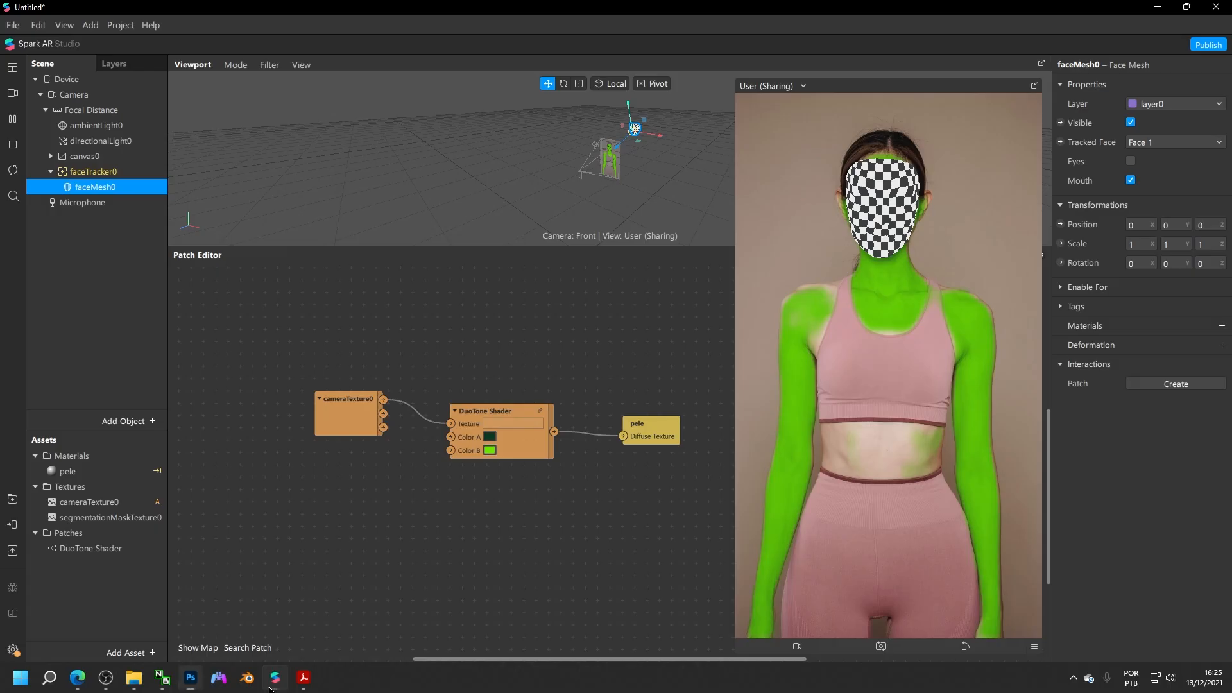
left_click(1222, 326)
left_click(1170, 363)
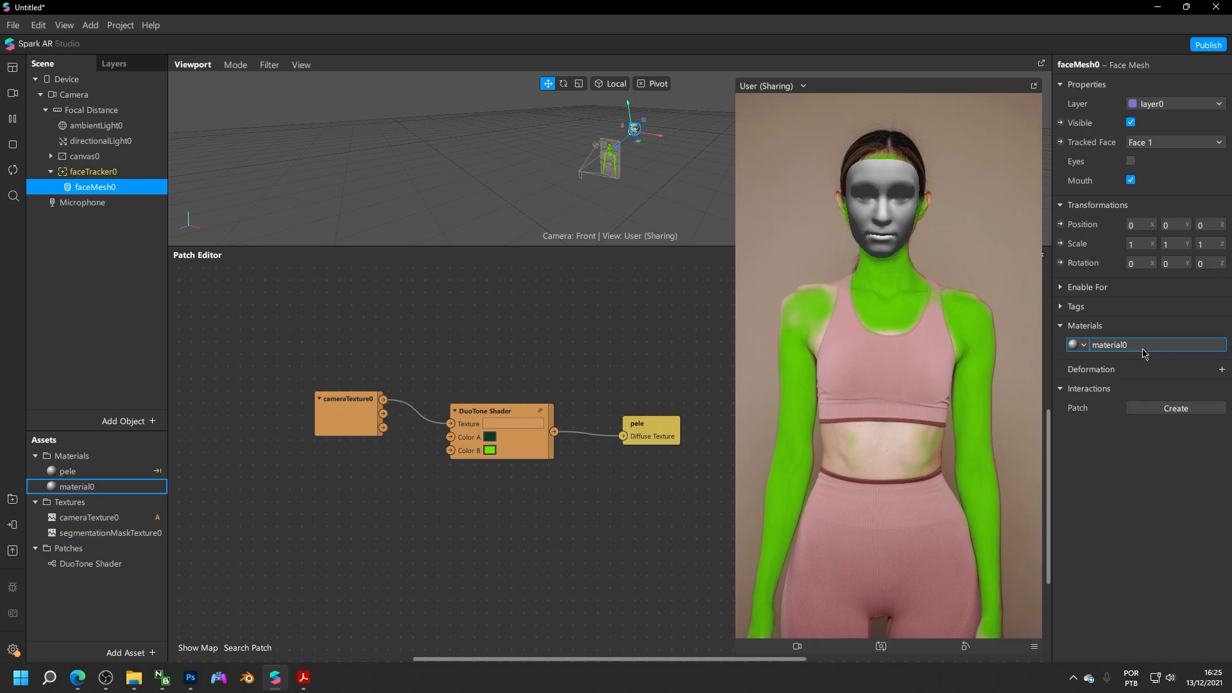
Set the face mesh material's shader type to Flat and rename it "olhos"
left_click(1147, 350)
left_click(1142, 89)
left_click(1157, 89)
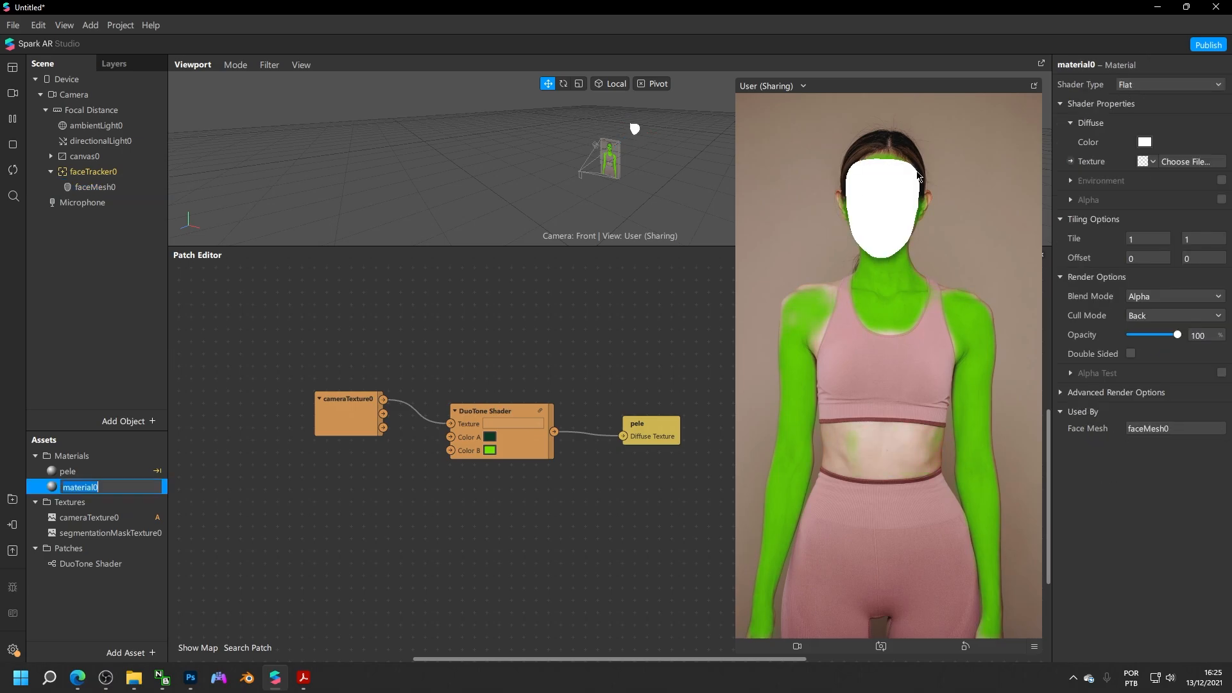
type("olhos")
key("Return")
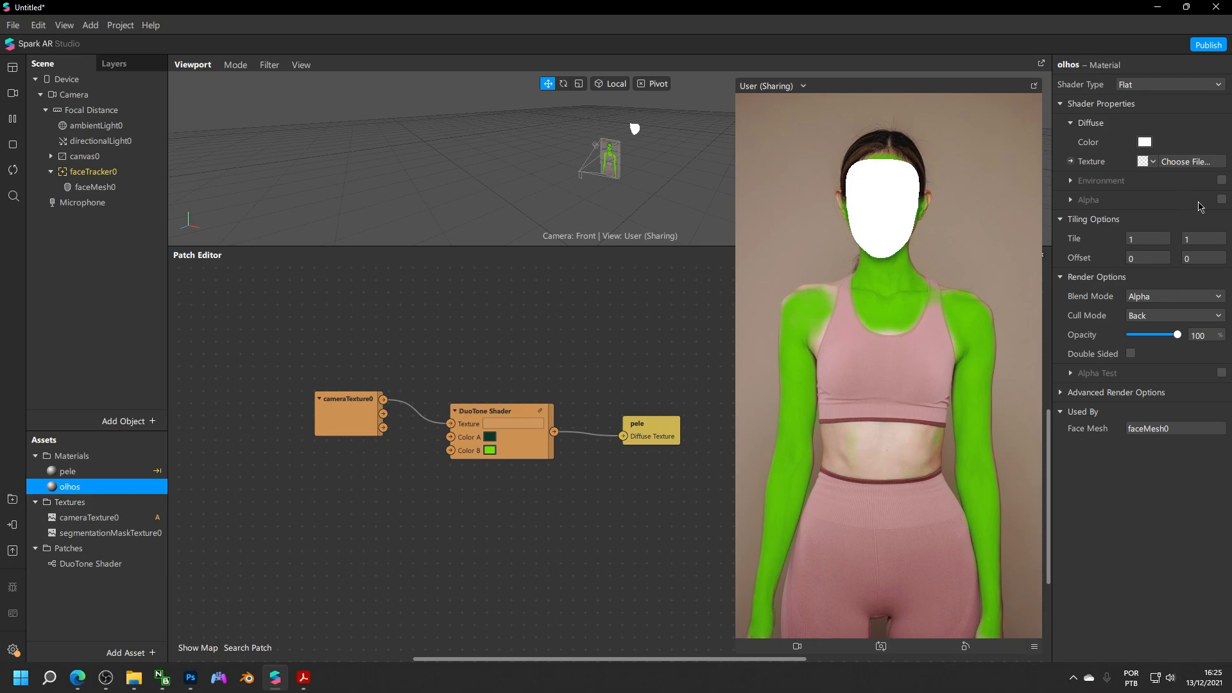
Enable Alpha on the olhos material and load the "alpha dos olhos" image file as its alpha texture
left_click(1221, 201)
left_click(1147, 236)
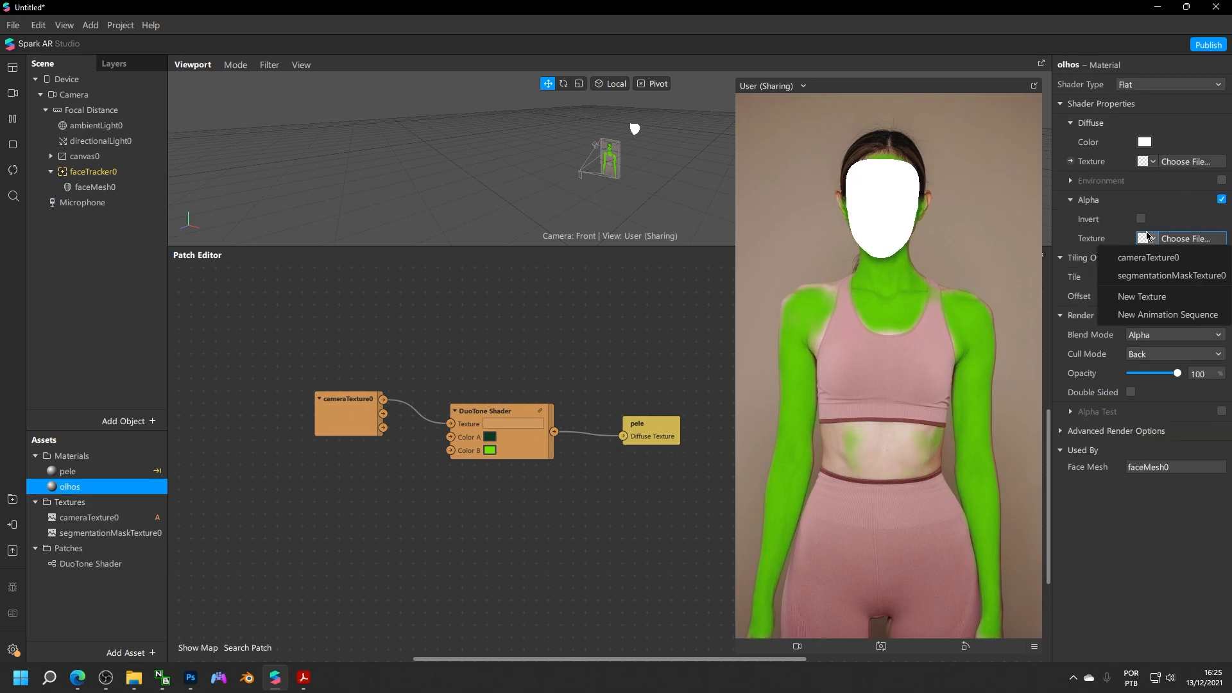
left_click(1186, 238)
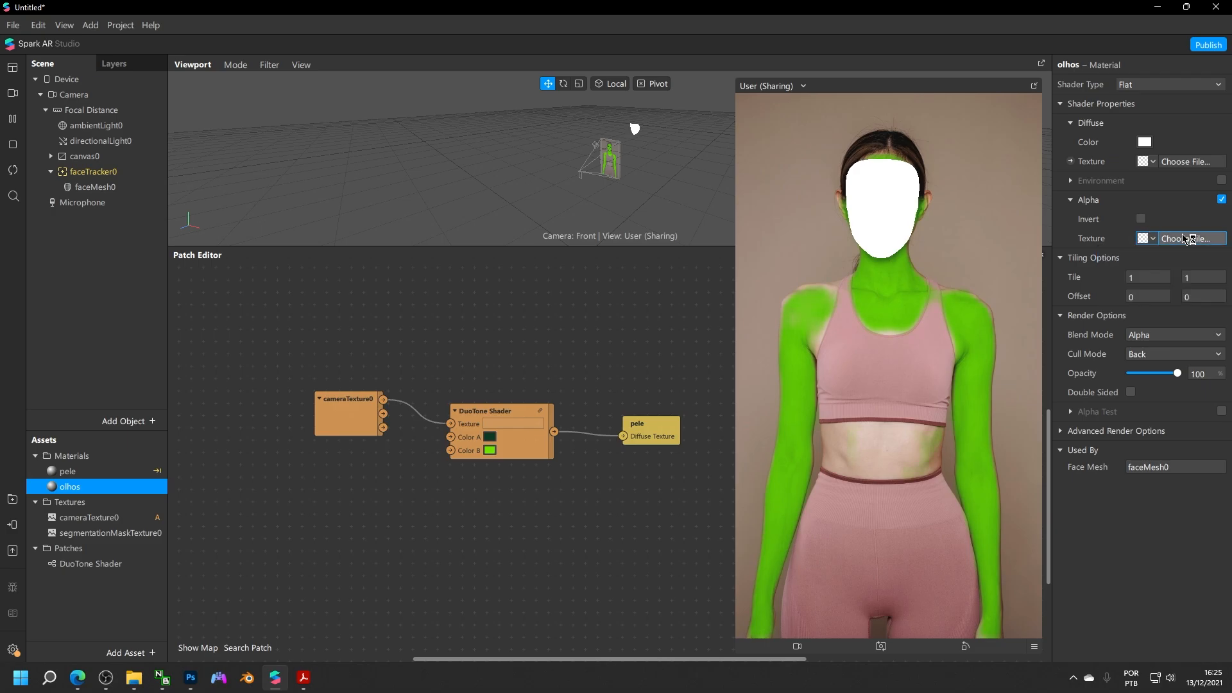
double_click(153, 132)
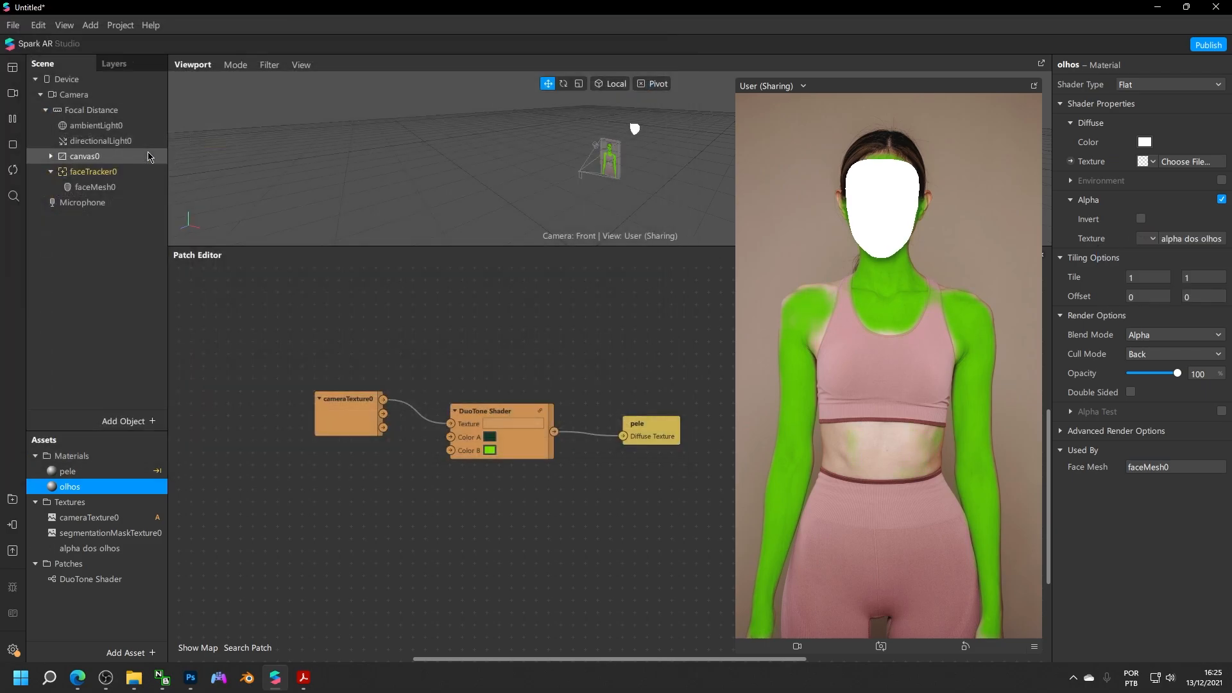
Set the compression of the "alpha dos olhos" texture to None for iOS, Android and Older Android
left_click(88, 550)
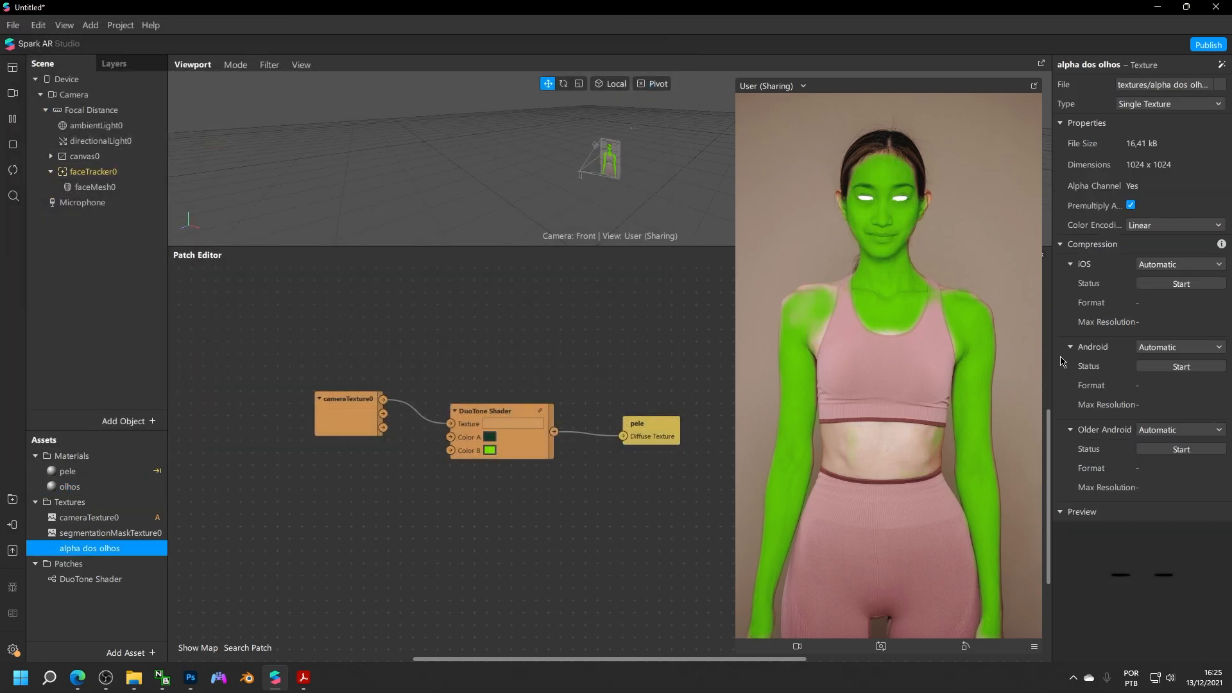
left_click(1180, 347)
left_click(1155, 369)
left_click(1155, 413)
left_click(1155, 448)
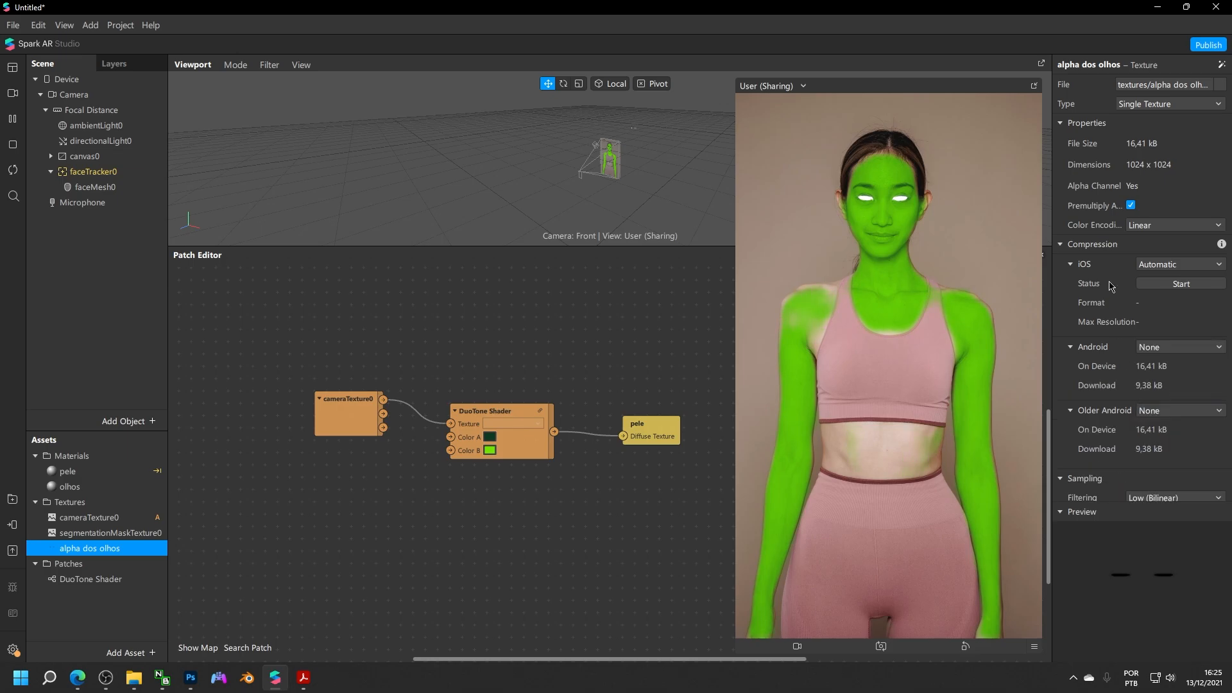
left_click(1158, 264)
left_click(1161, 293)
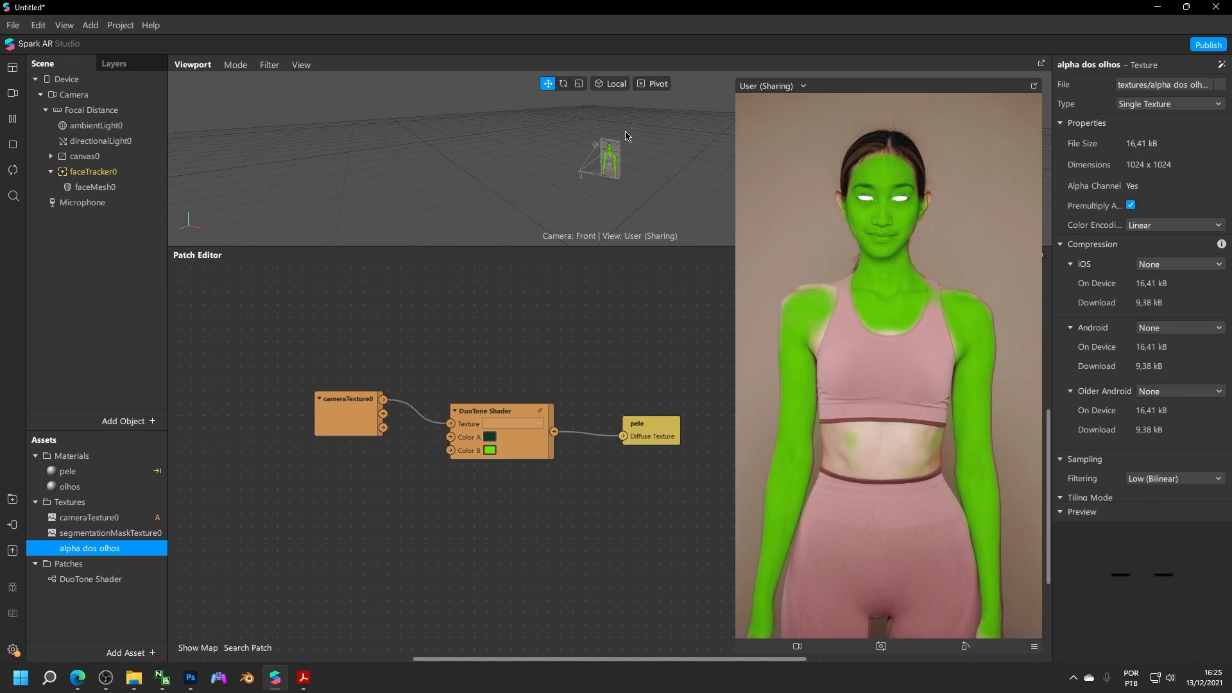
Set the Face Tracking accuracy to High in the project's capabilities
left_click(128, 27)
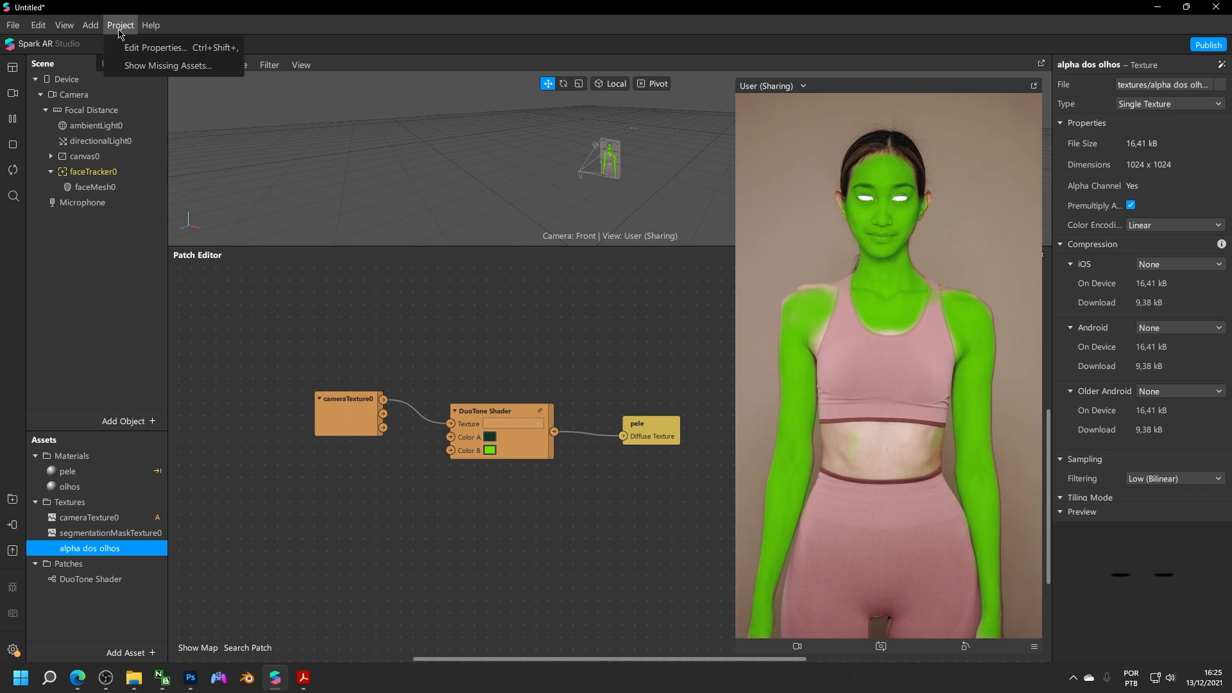
left_click(149, 56)
left_click(413, 220)
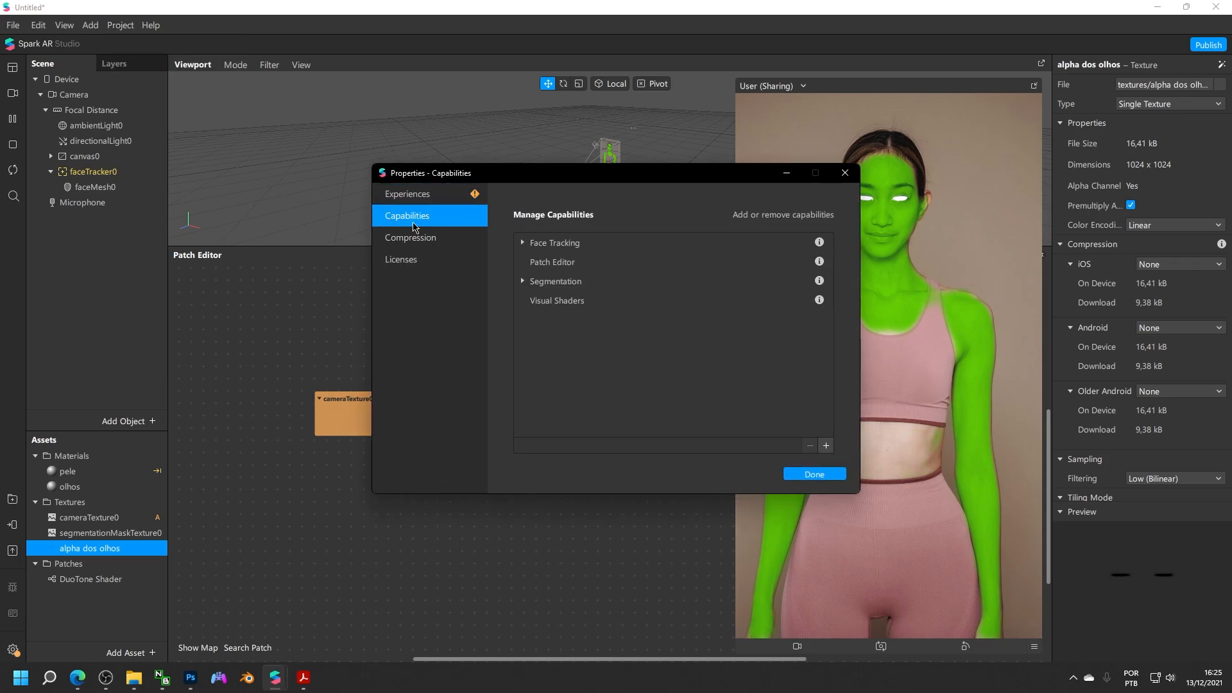
left_click(523, 244)
left_click(691, 281)
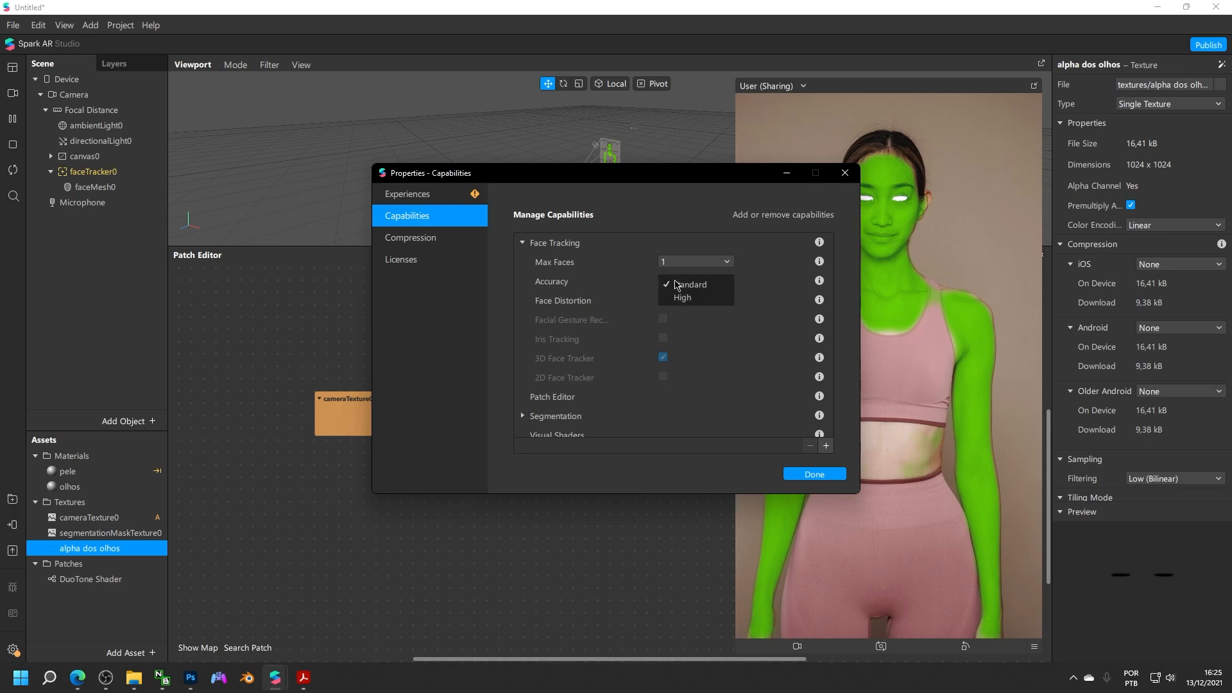
left_click(684, 298)
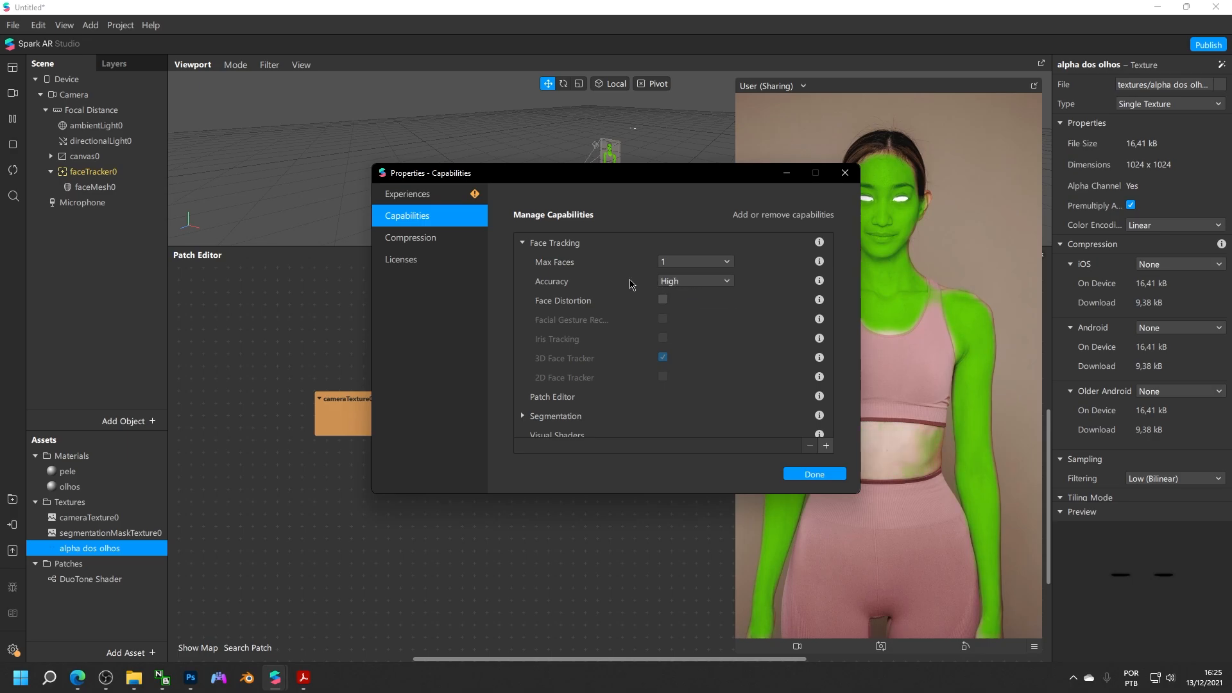
left_click(812, 473)
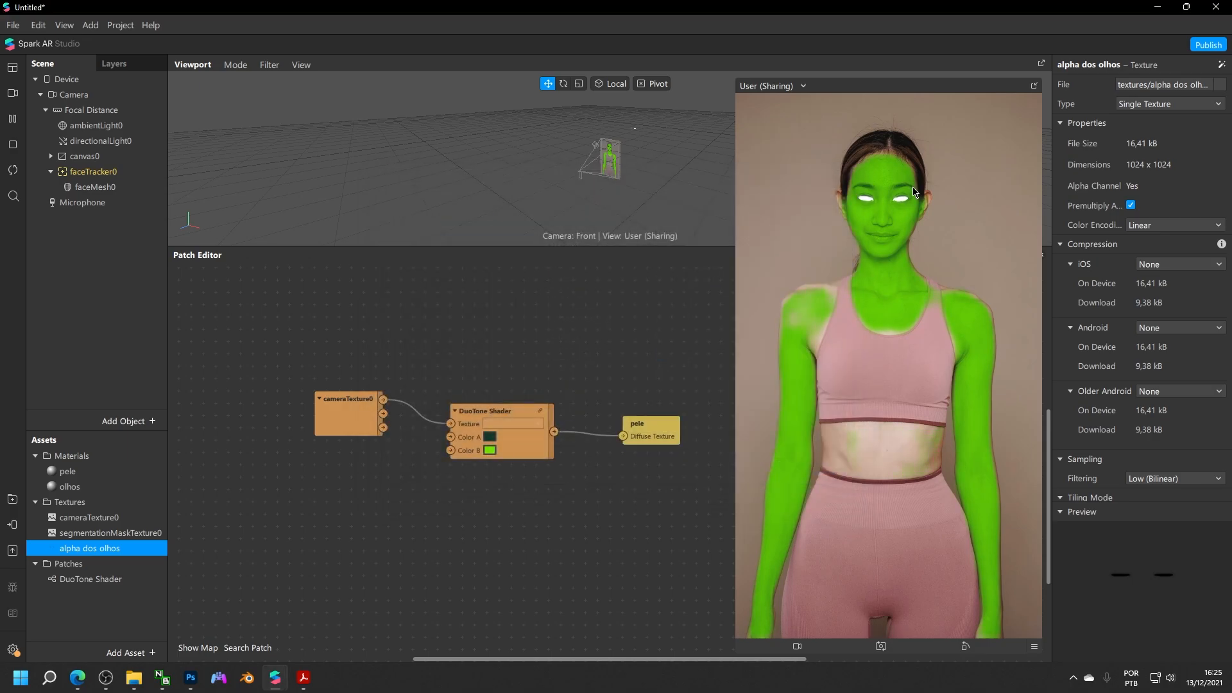
Add a texture extraction to faceTracker0 and use the faceTracker0 Texture as the olhos material's diffuse texture
left_click(96, 187)
left_click(81, 174)
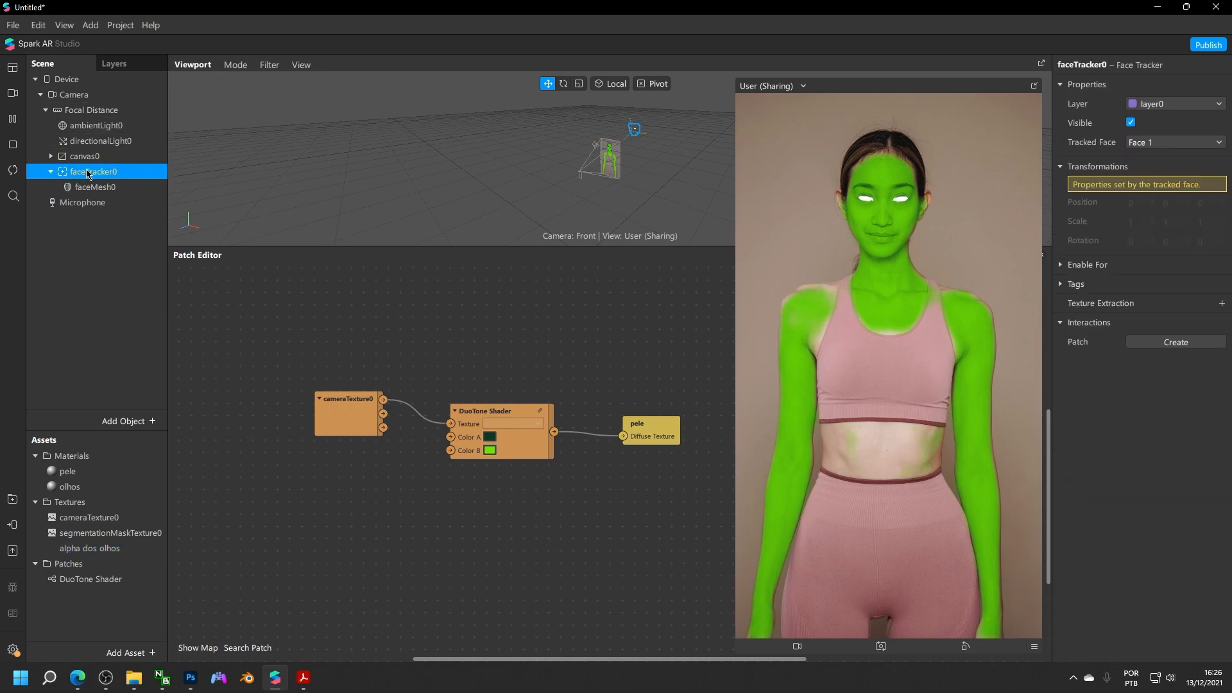
left_click(1222, 303)
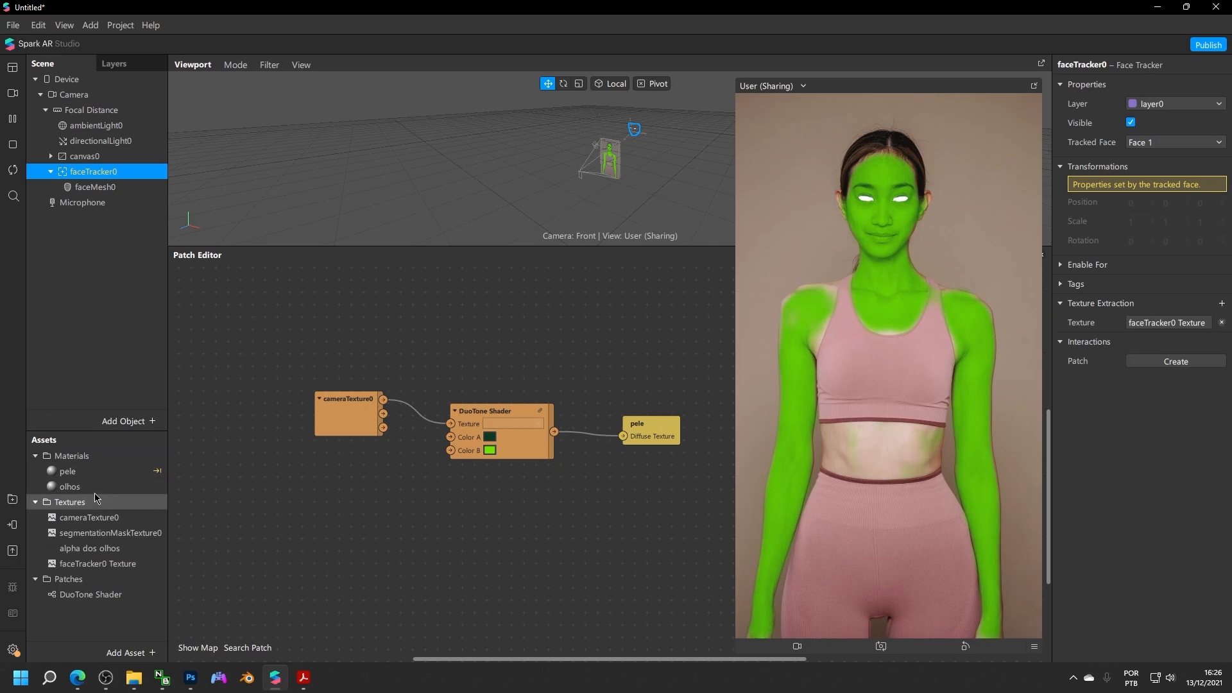
left_click(70, 486)
left_click(1147, 161)
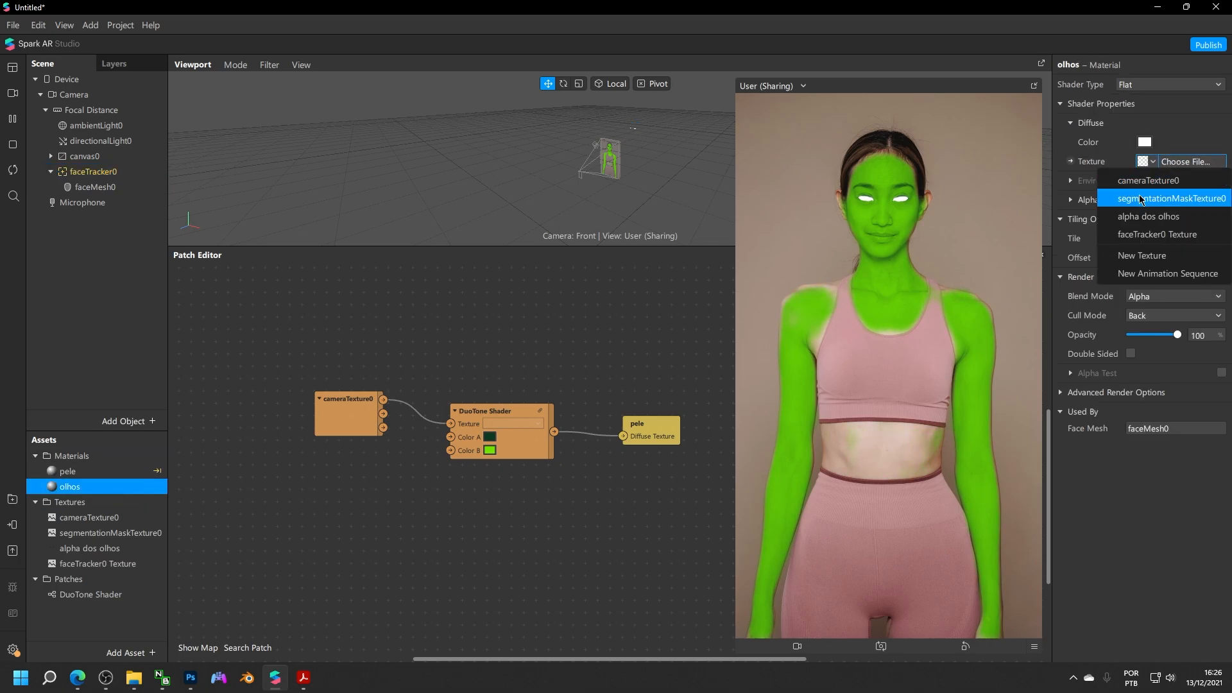
left_click(1140, 235)
Inspect the face in the viewport, and switch the simulation preview to the close-up video of the bald man
scroll(596, 169, "up", 5)
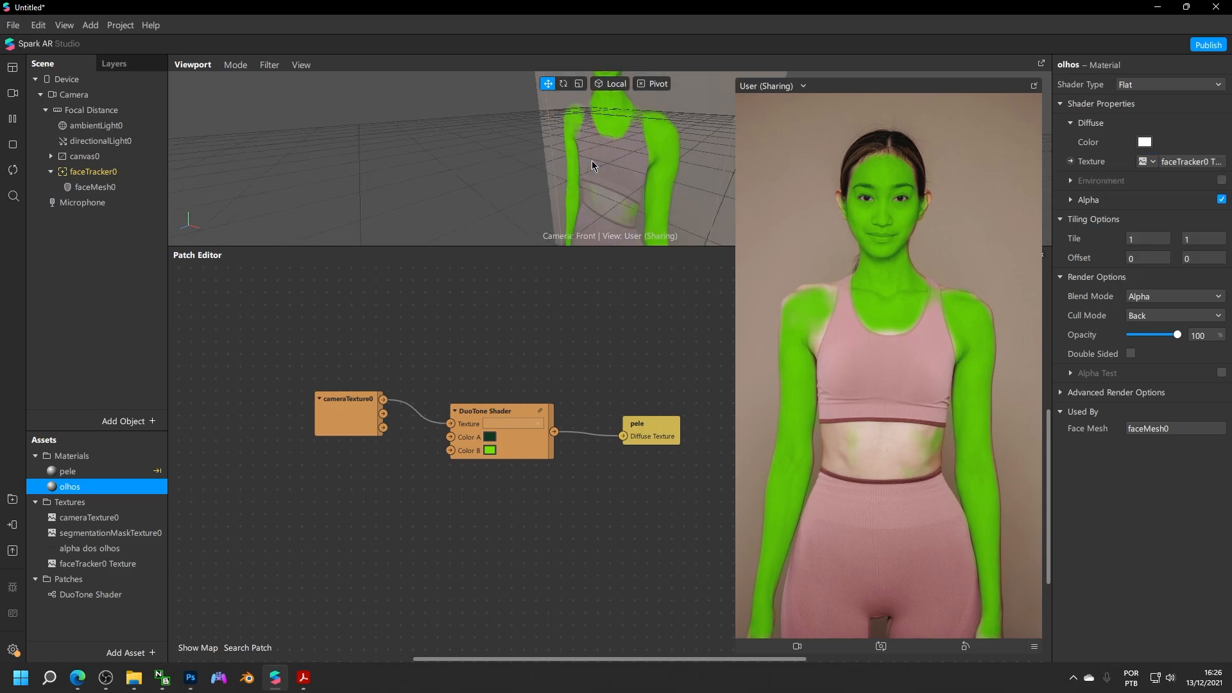
middle_click_drag(658, 260, 634, 602)
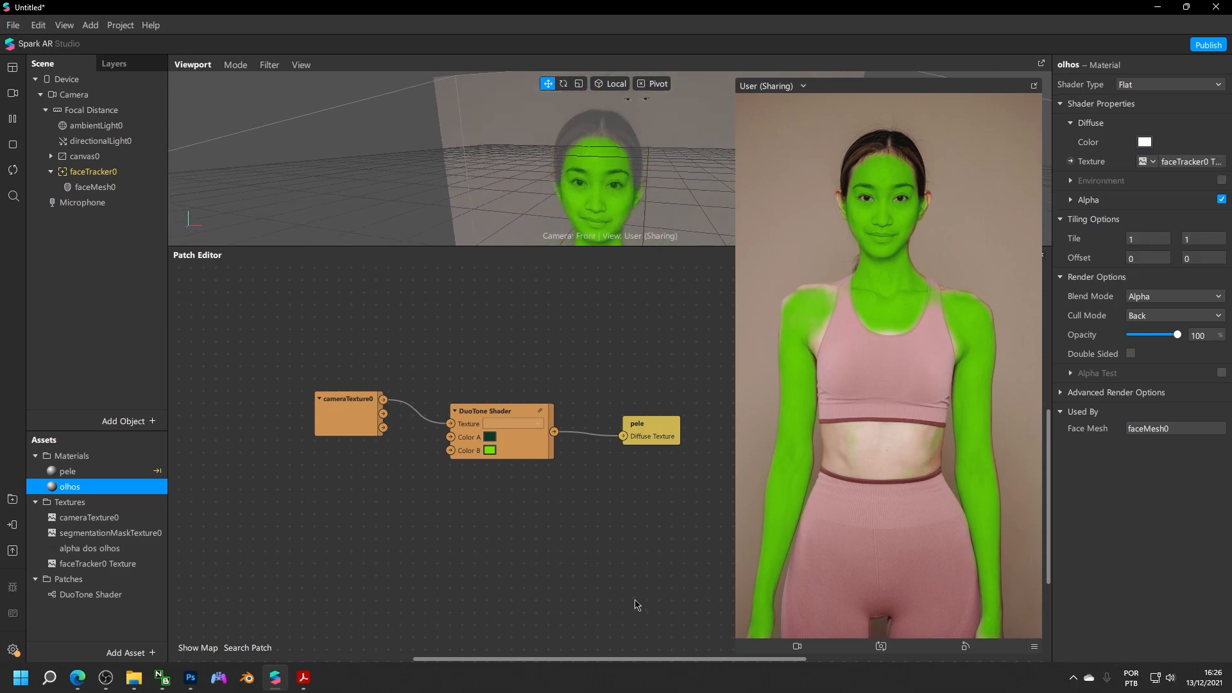
scroll(634, 598, "up", 1)
scroll(590, 145, "up", 5)
scroll(567, 175, "down", 5)
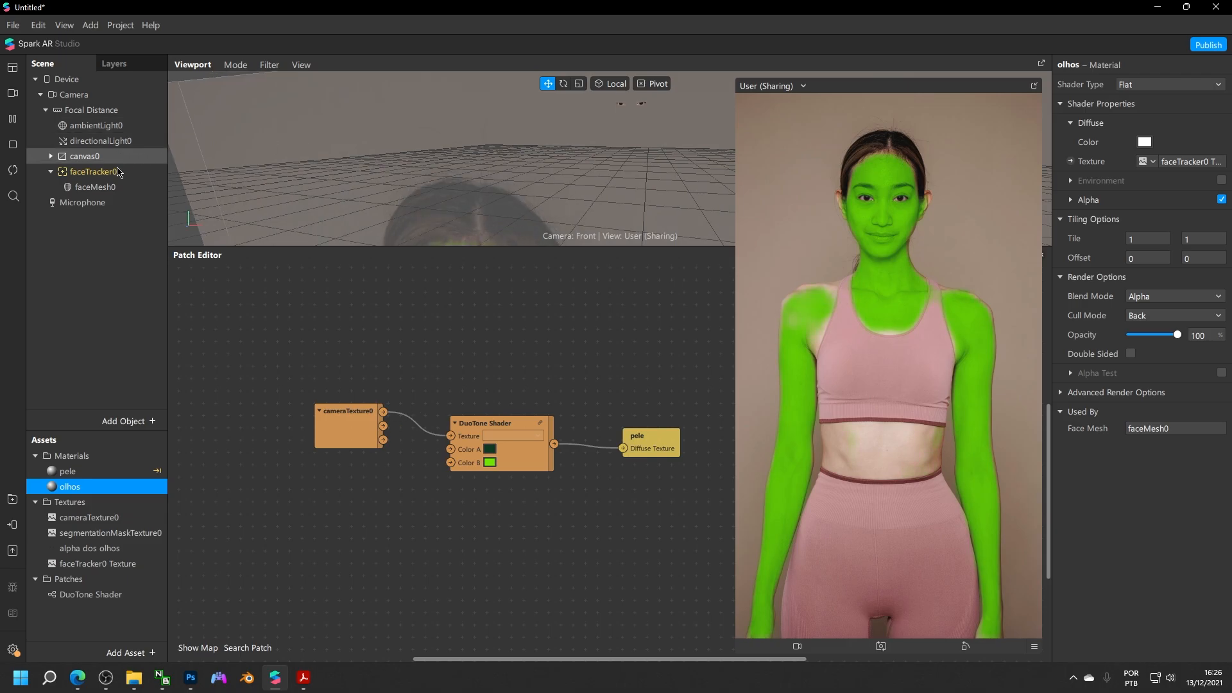
left_click(111, 188)
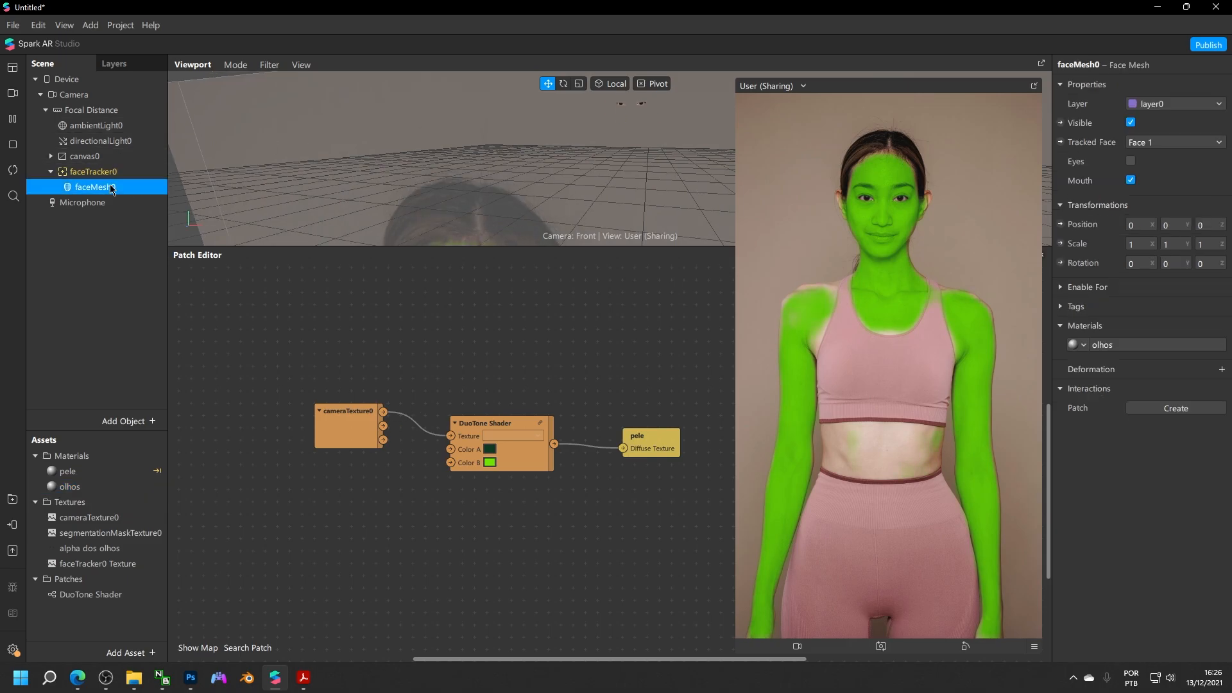
left_click(12, 95)
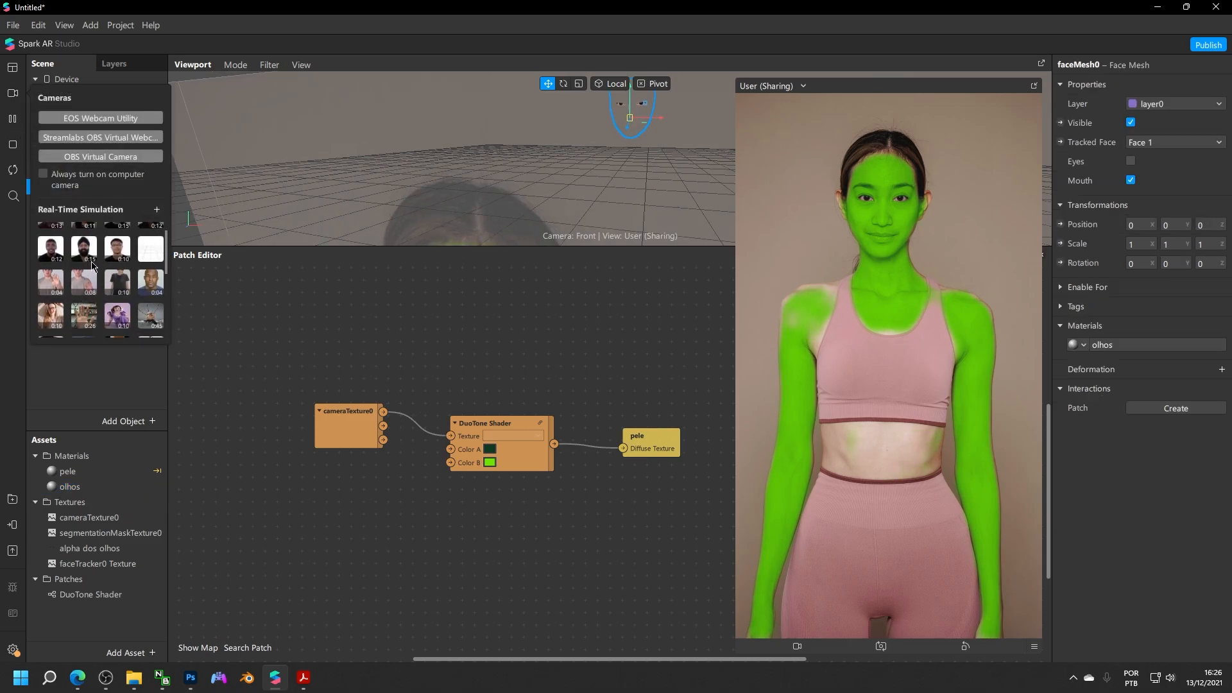
left_click(151, 283)
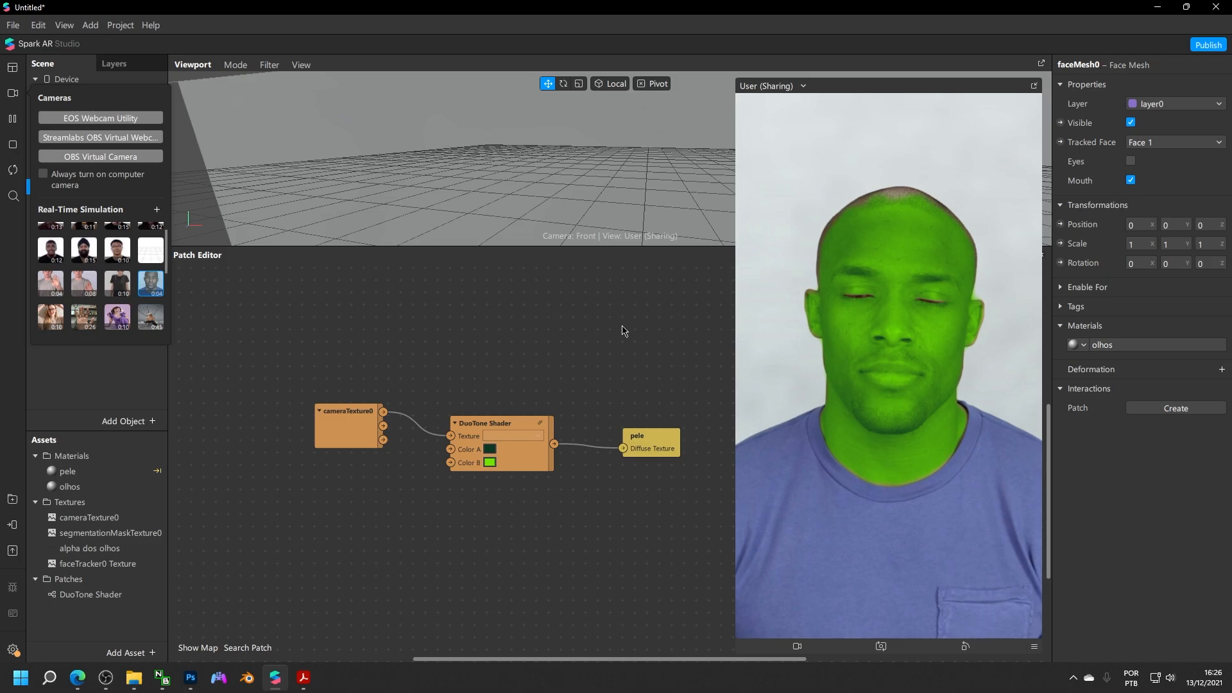
Switch to Photoshop, show the faceMeshTrackers layer and examine how the painted eye areas line up with the mesh points
left_click(193, 675)
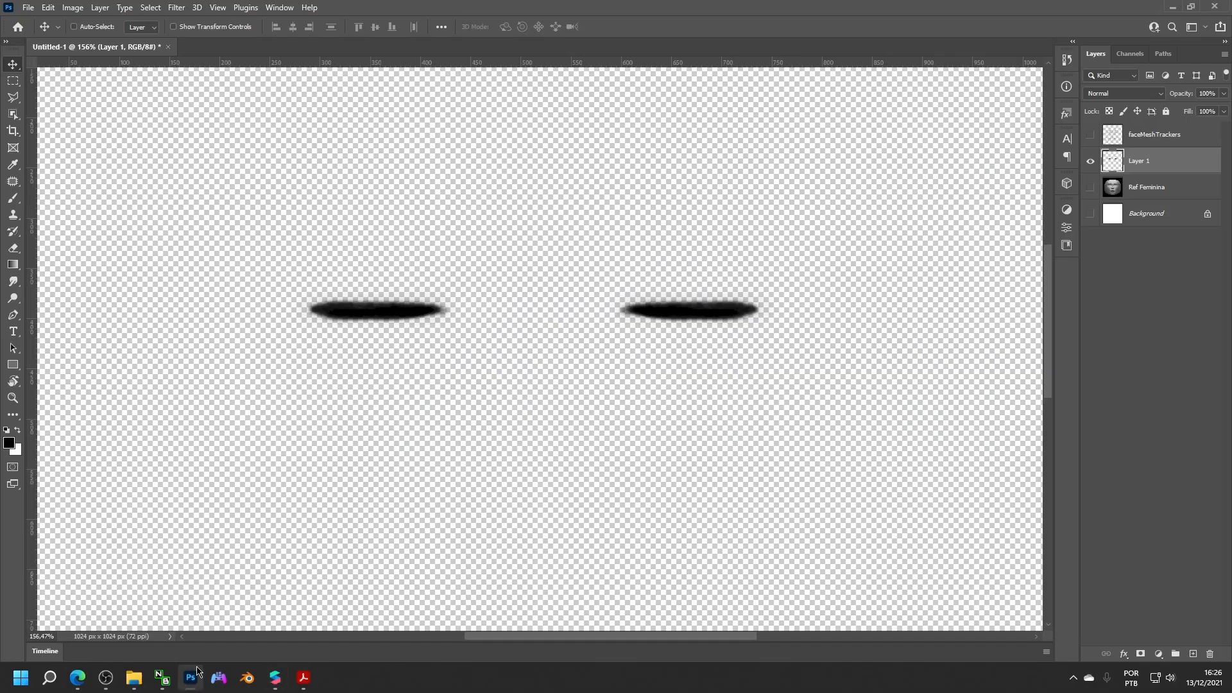
scroll(969, 199, "down", 5)
left_click(1090, 135)
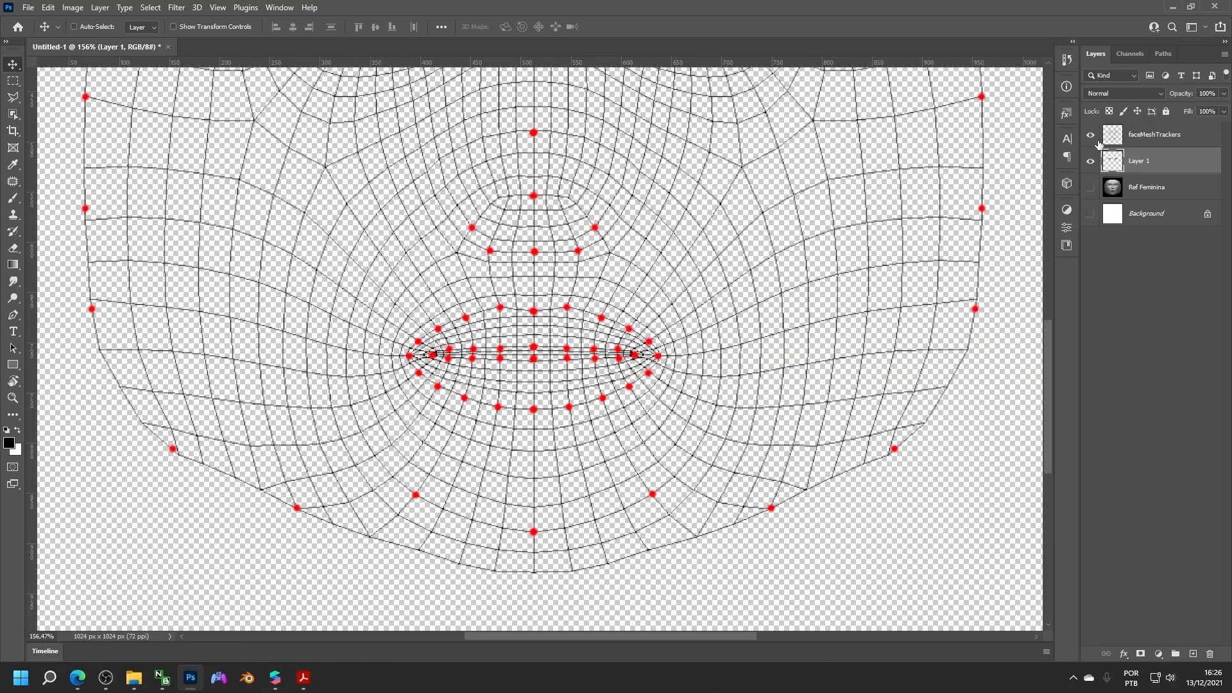
scroll(895, 222, "up", 3)
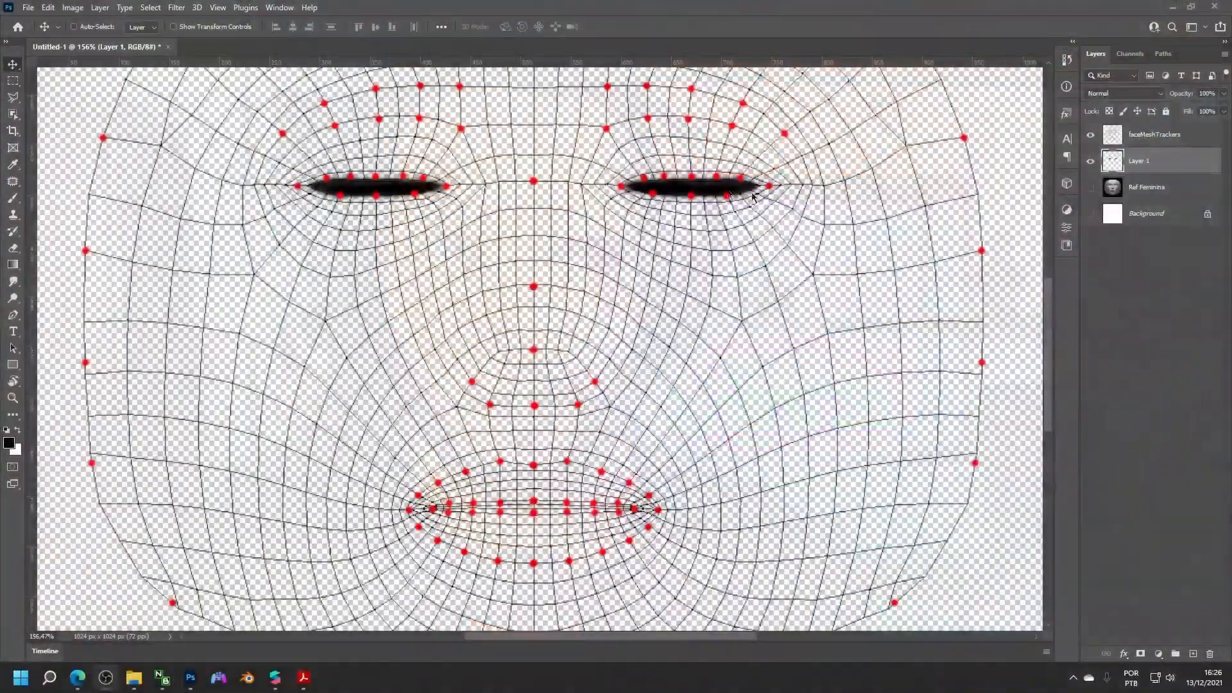
scroll(691, 241, "up", 3)
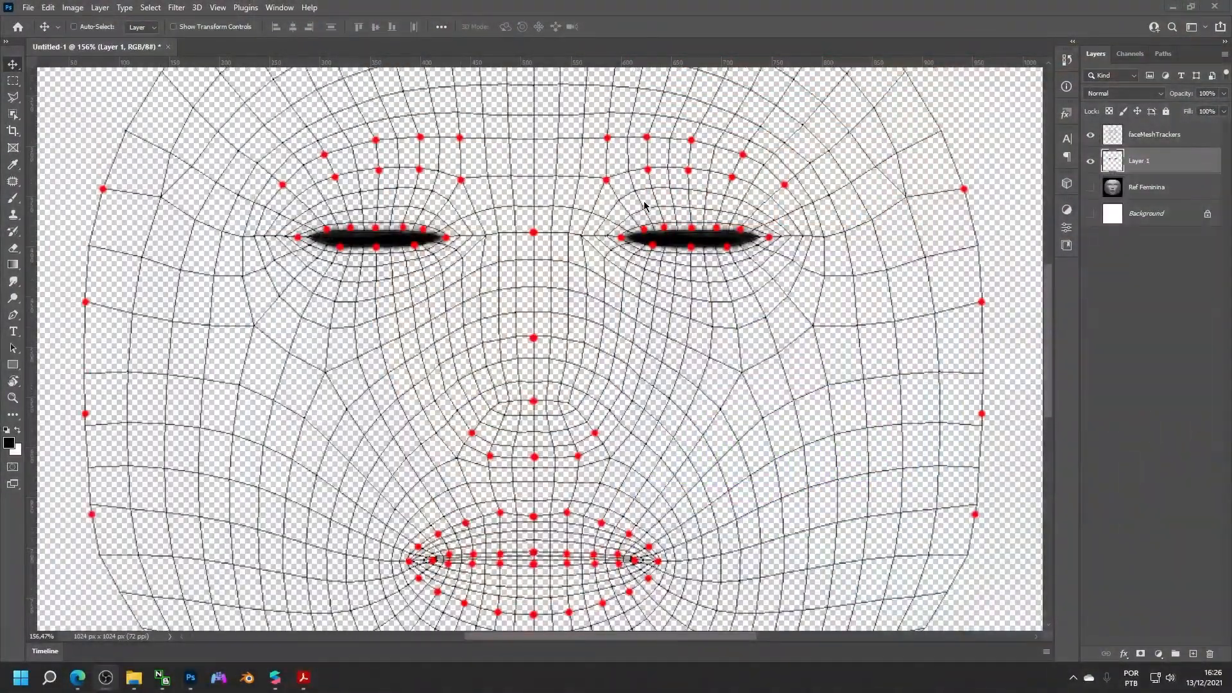
scroll(691, 242, "up", 2)
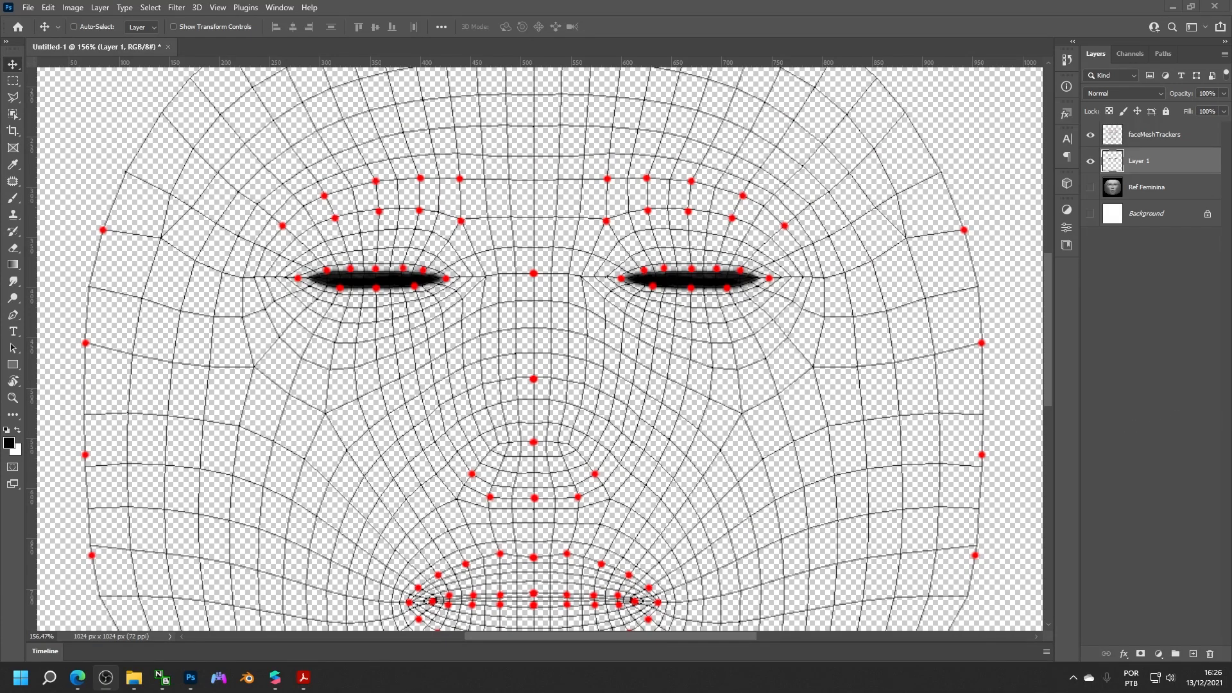
left_click(1053, 329)
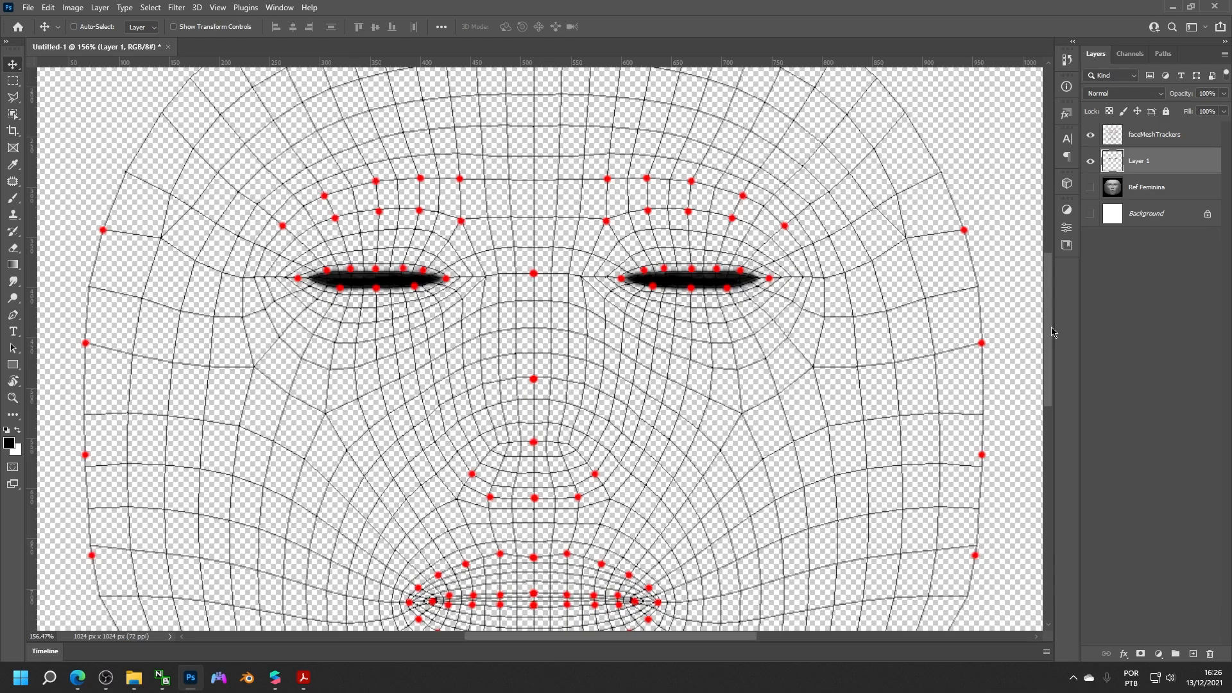
left_click_drag(1053, 331, 1056, 355)
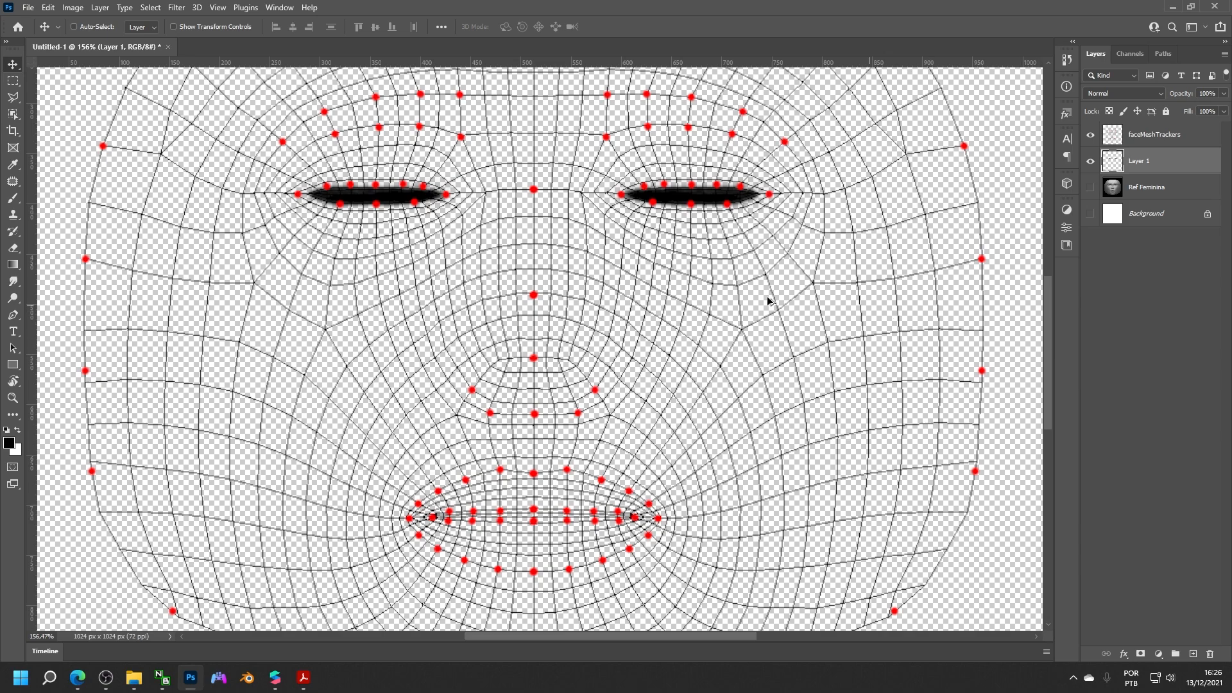
scroll(640, 300, "down", 4, "alt")
scroll(605, 298, "up", 1, "alt")
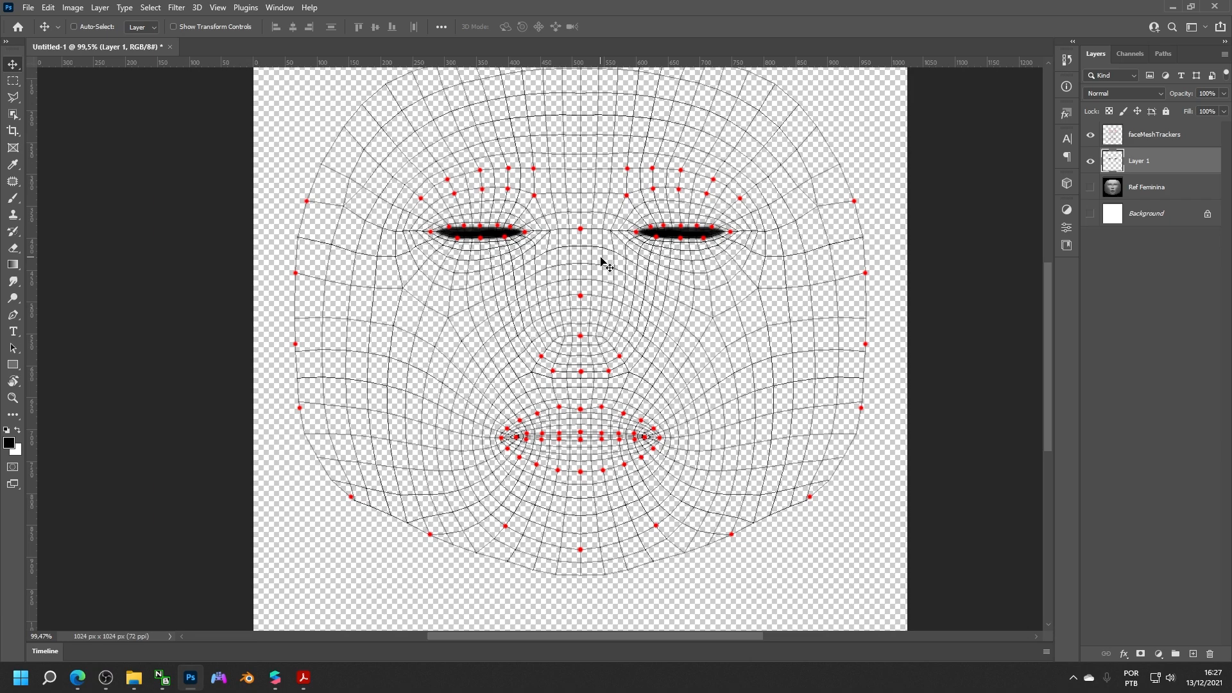
key("alt+Tab")
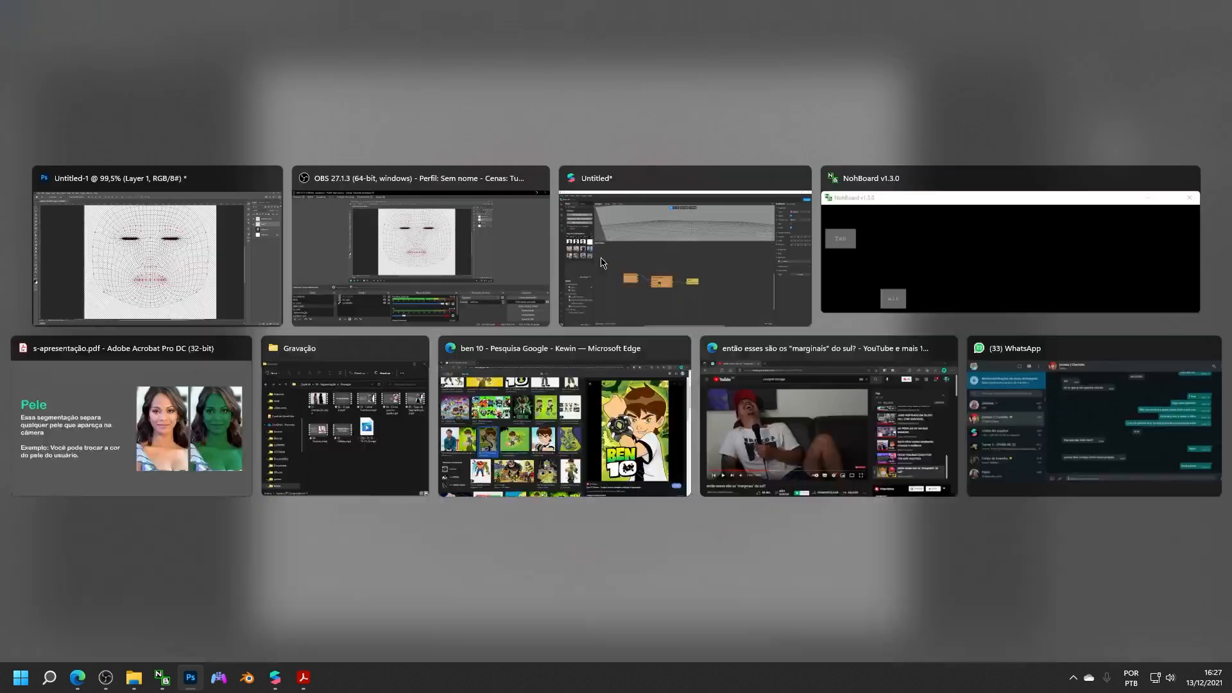
key("alt+Tab")
key("alt+Tab")
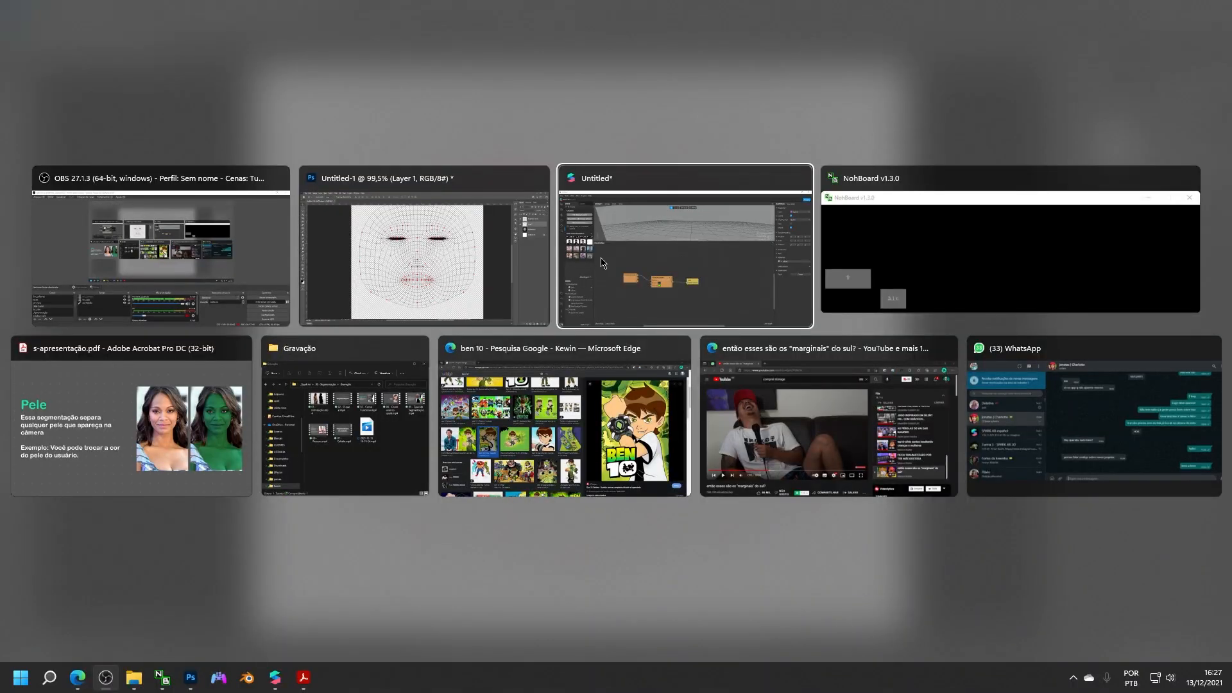
key("alt+shift+Tab")
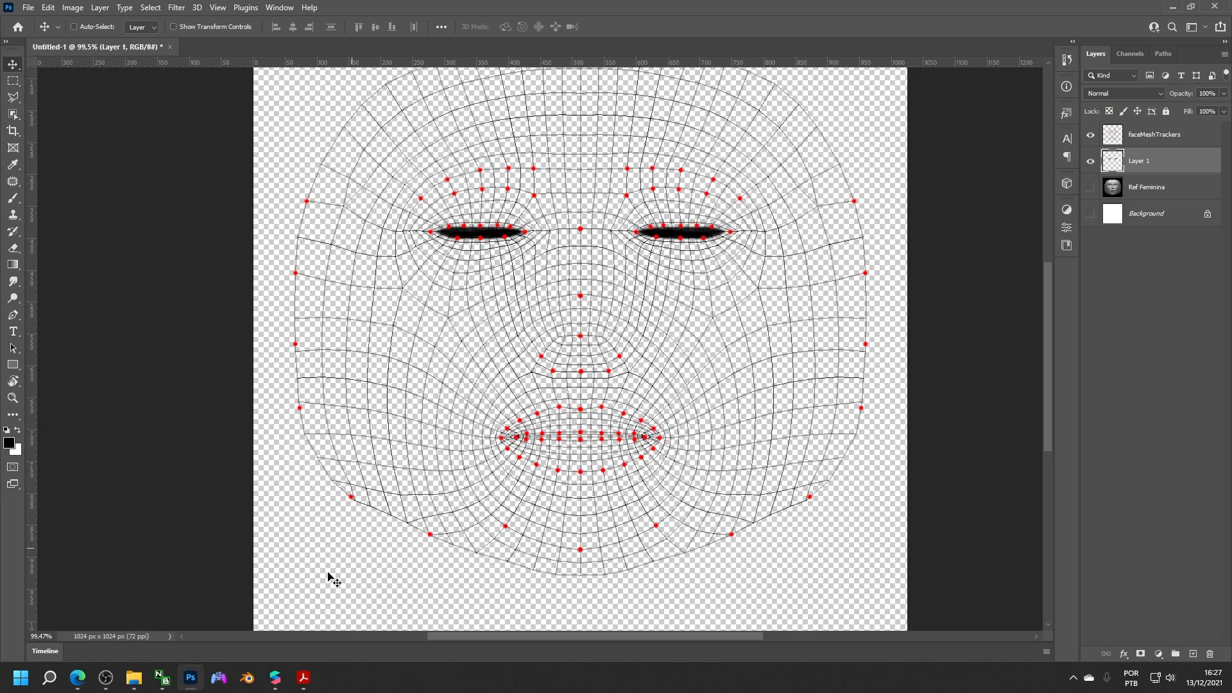
Switch to Spark AR Studio and save the project as "04 - Segmentação Pele" in the Arquivos folder
left_click(275, 677)
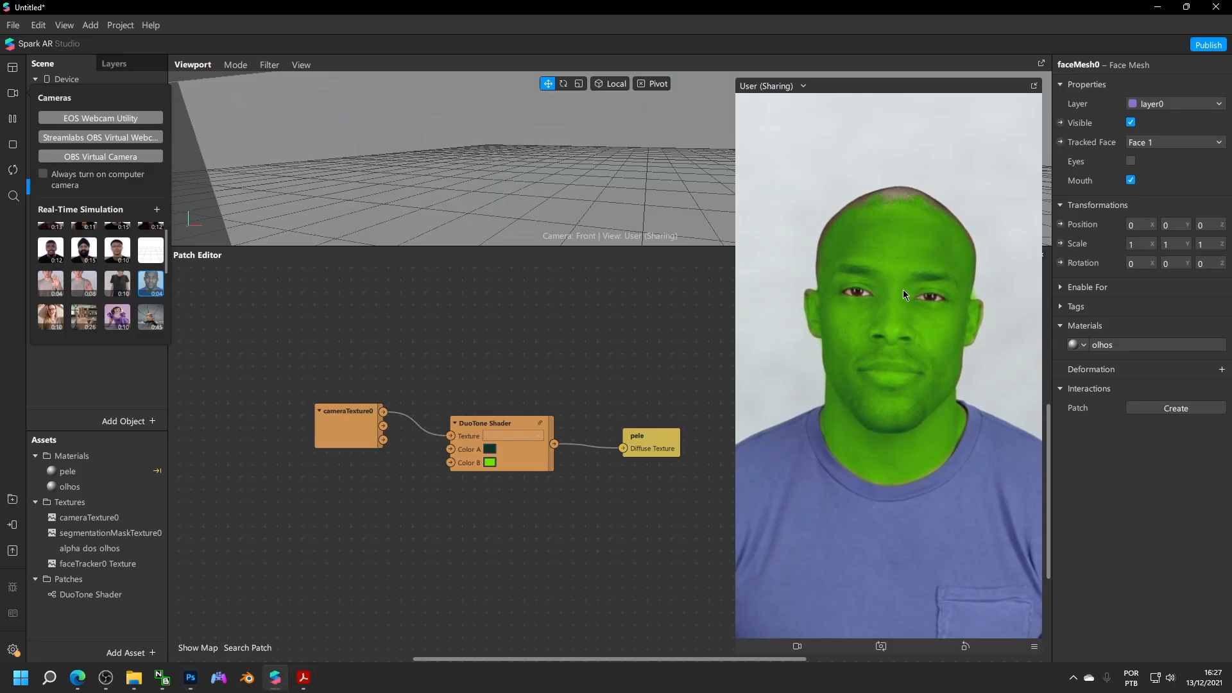
left_click(656, 344)
key("ctrl+s")
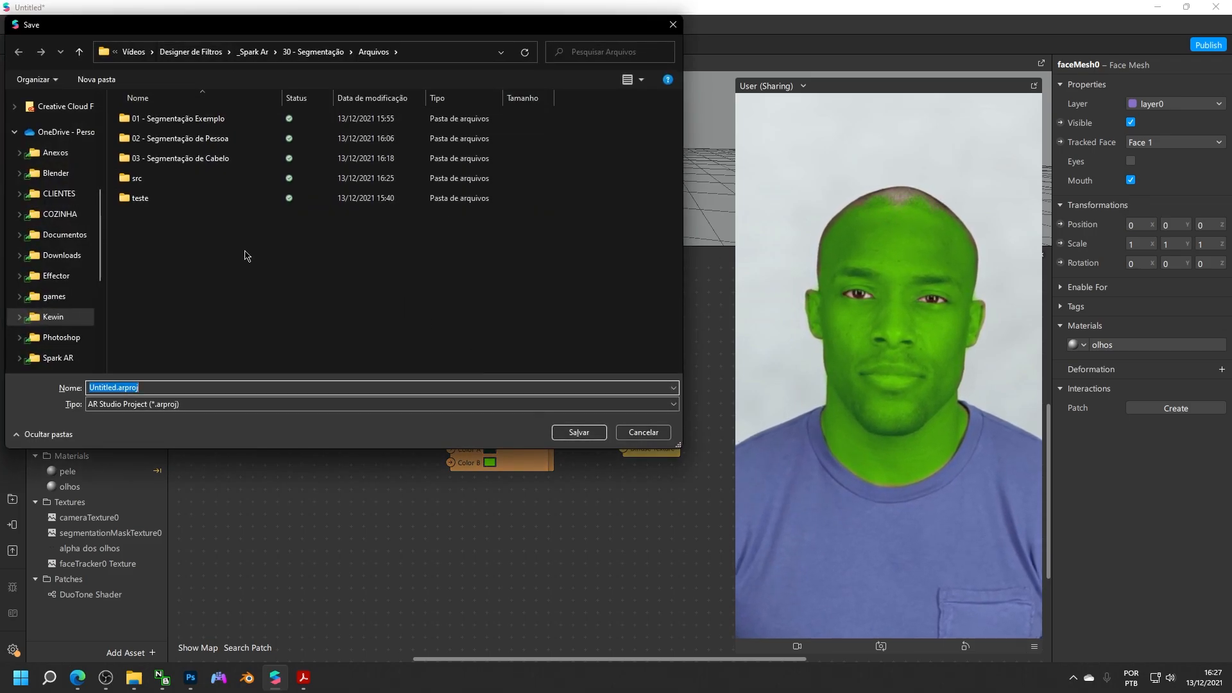
type("04 - ")
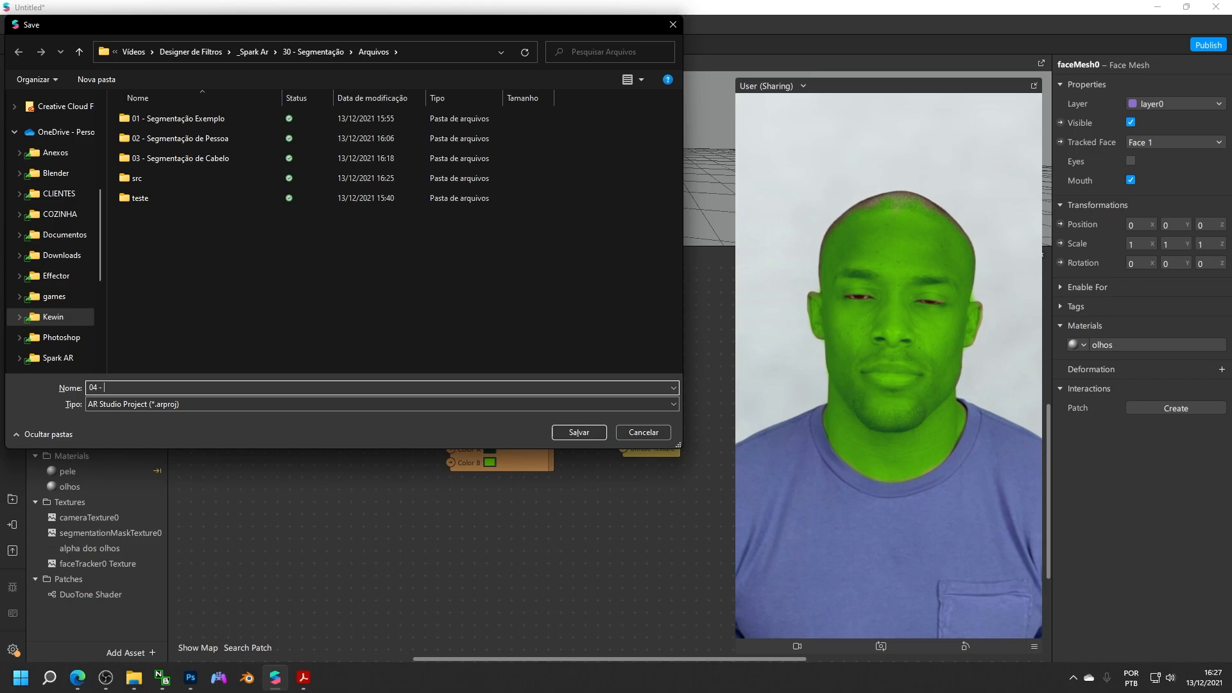
type("Segmentação Pele")
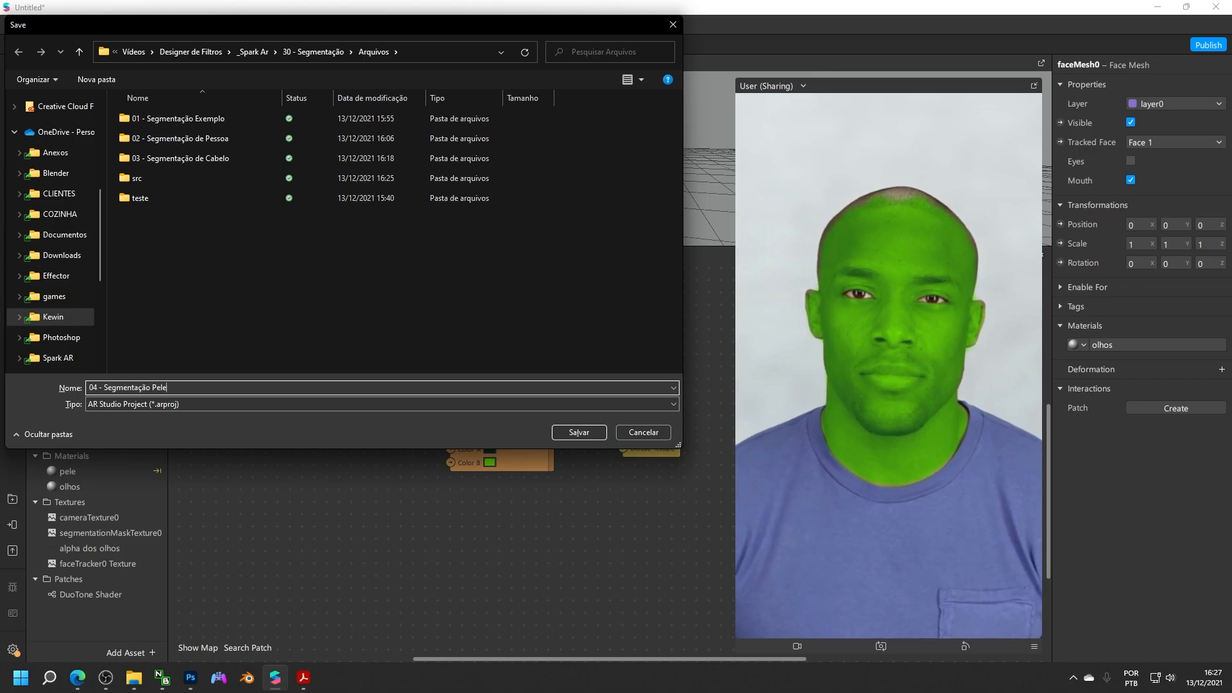
key("Return")
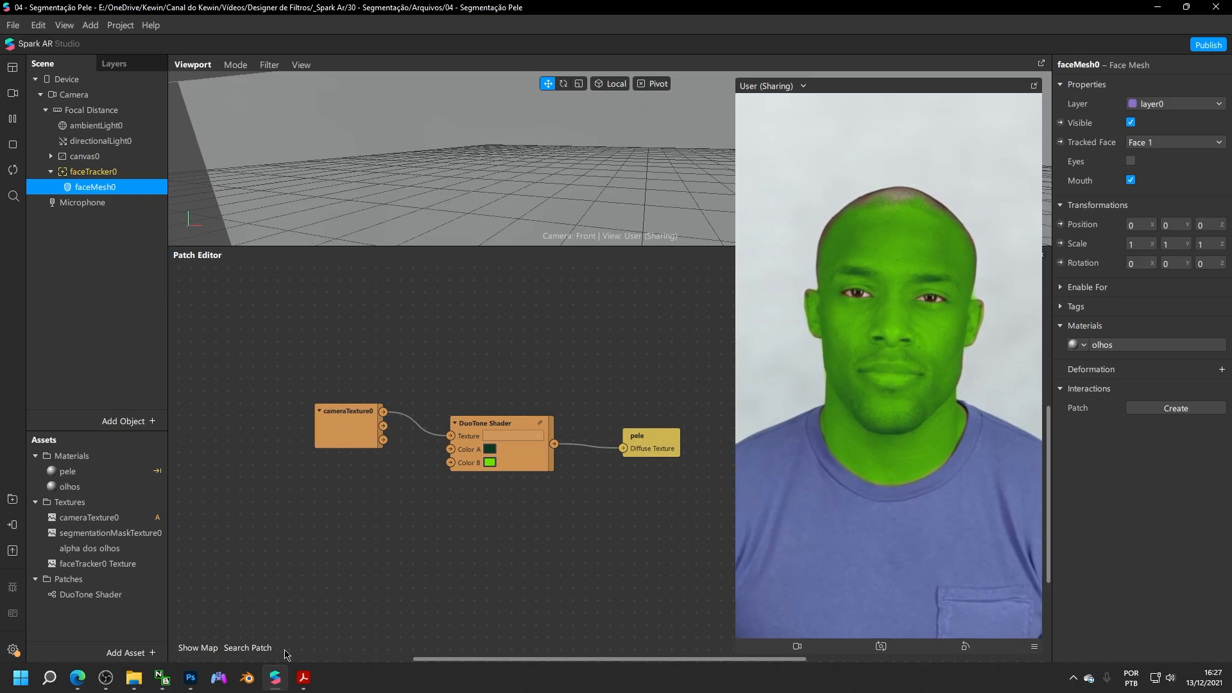
Switch to the PDF presentation in Adobe Acrobat and advance from the Pele slide to the Compatibilidade slide
left_click(303, 677)
left_click(522, 332)
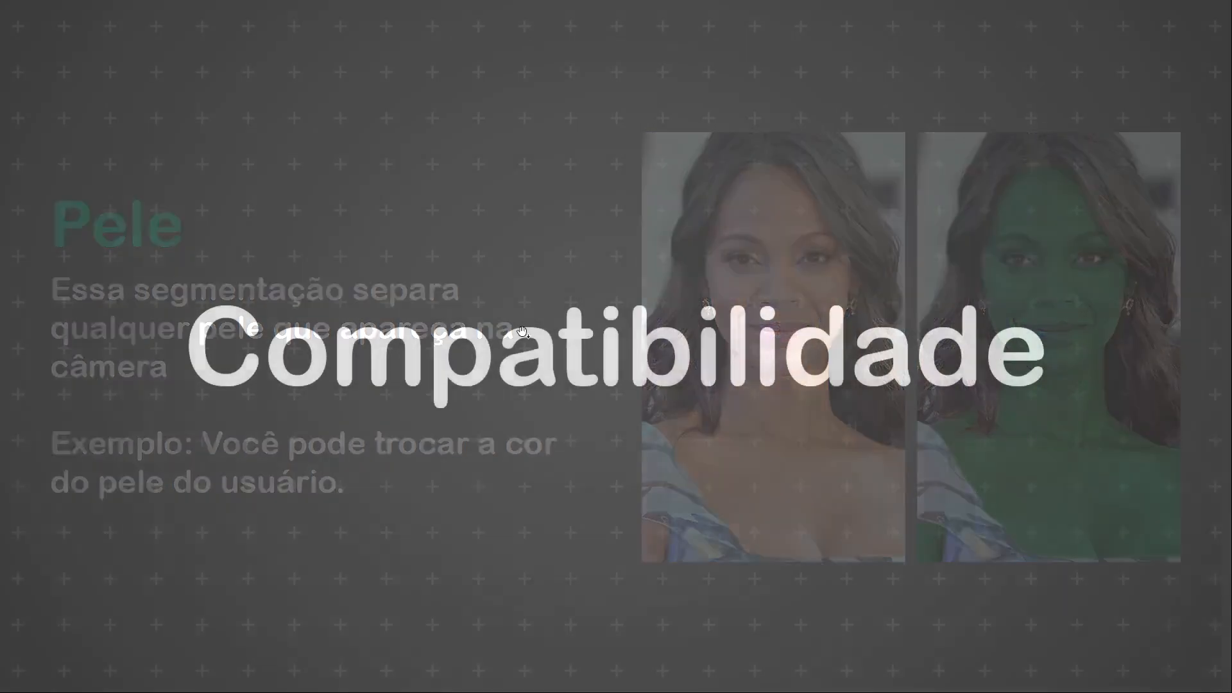